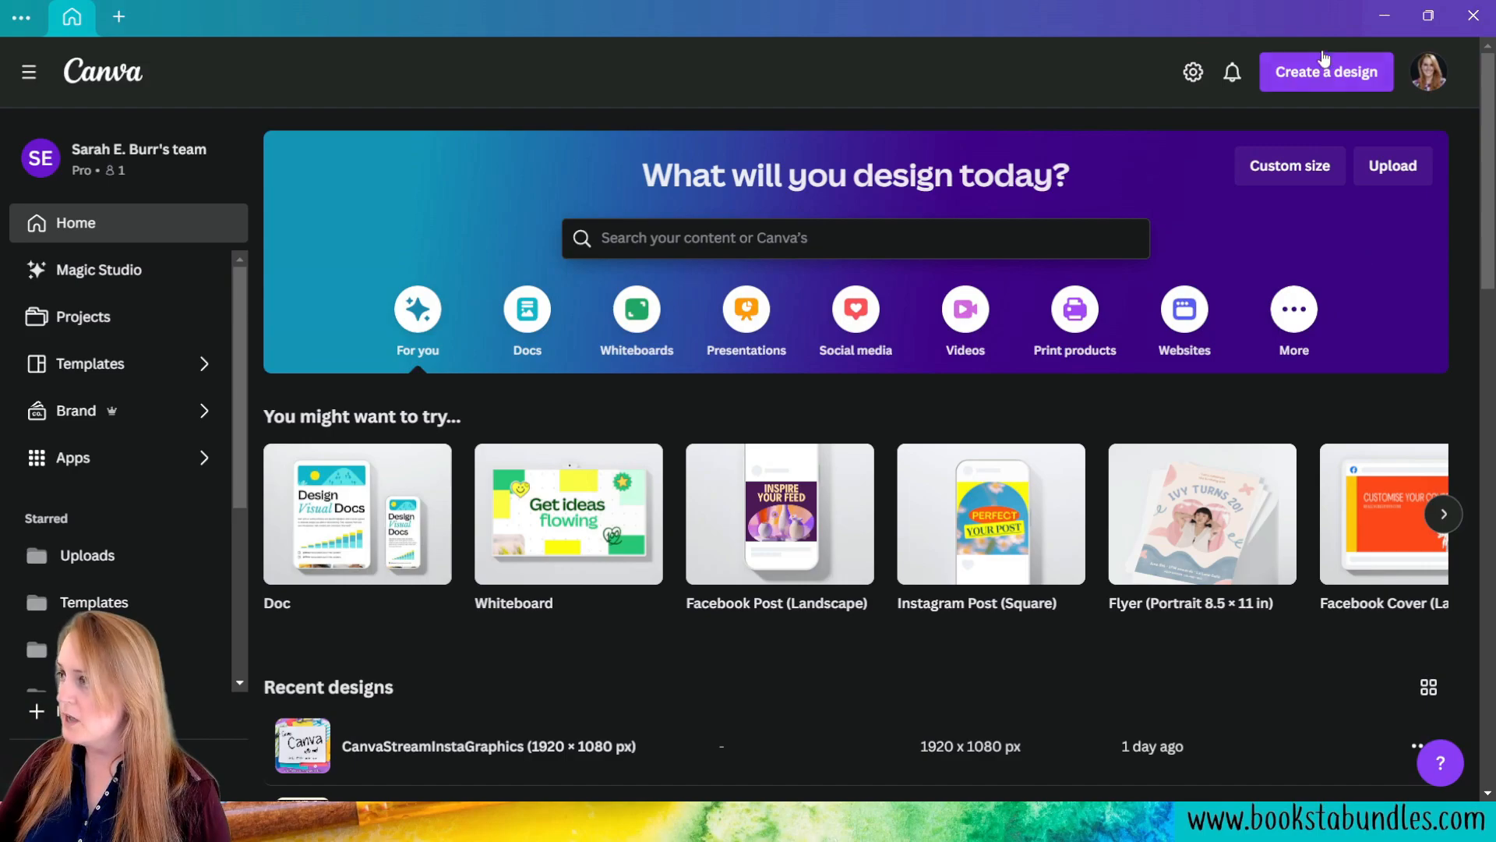
# Step: Create a custom-size blank design 300 px wide and 250 px high, and collapse the template browser
pyautogui.click(1342, 73)
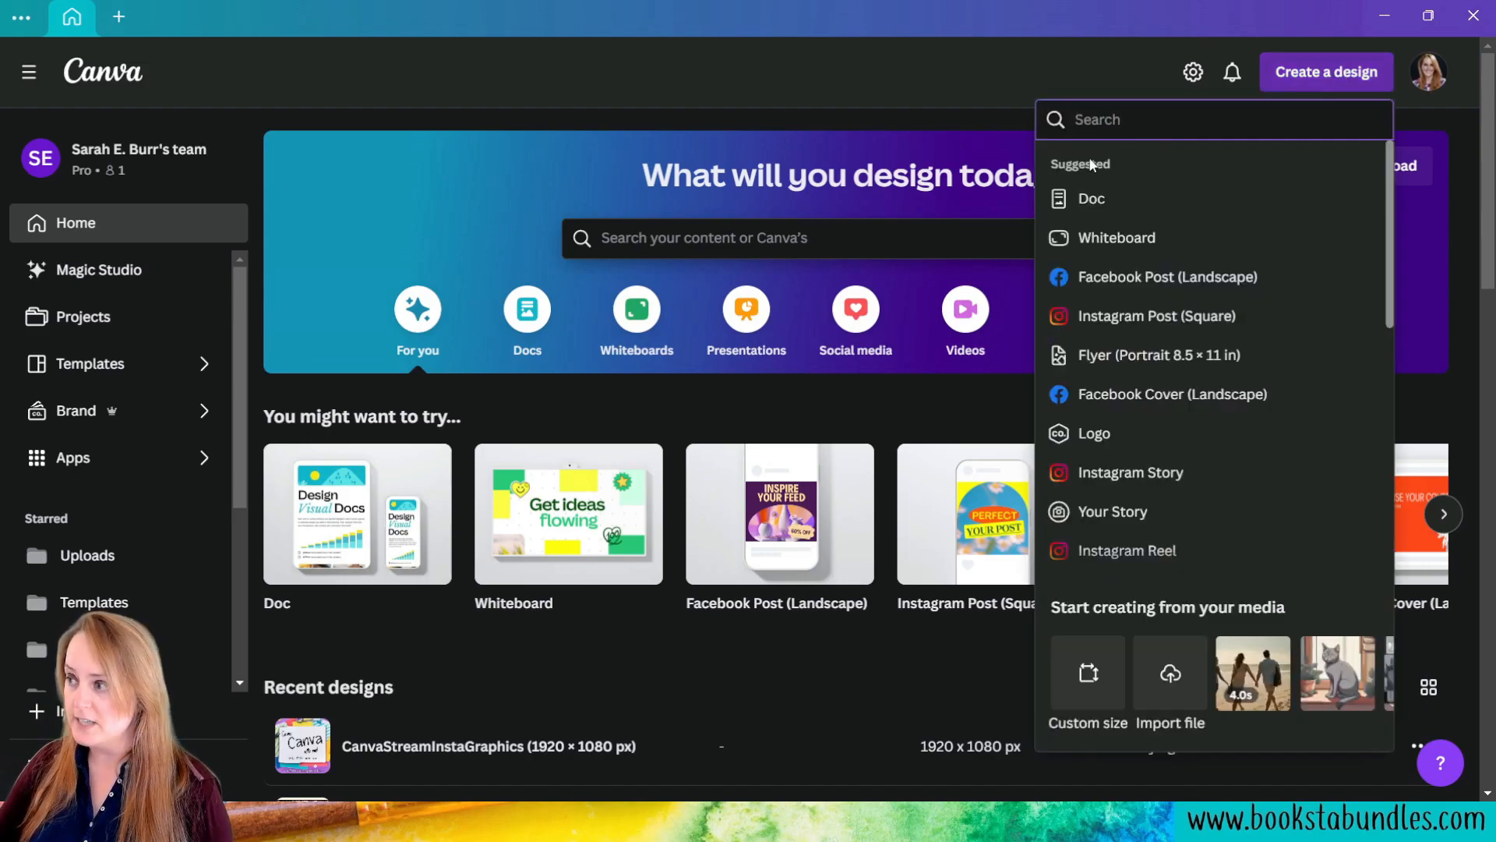
pyautogui.click(1084, 684)
pyautogui.write('300')
pyautogui.press('Tab')
pyautogui.write('250')
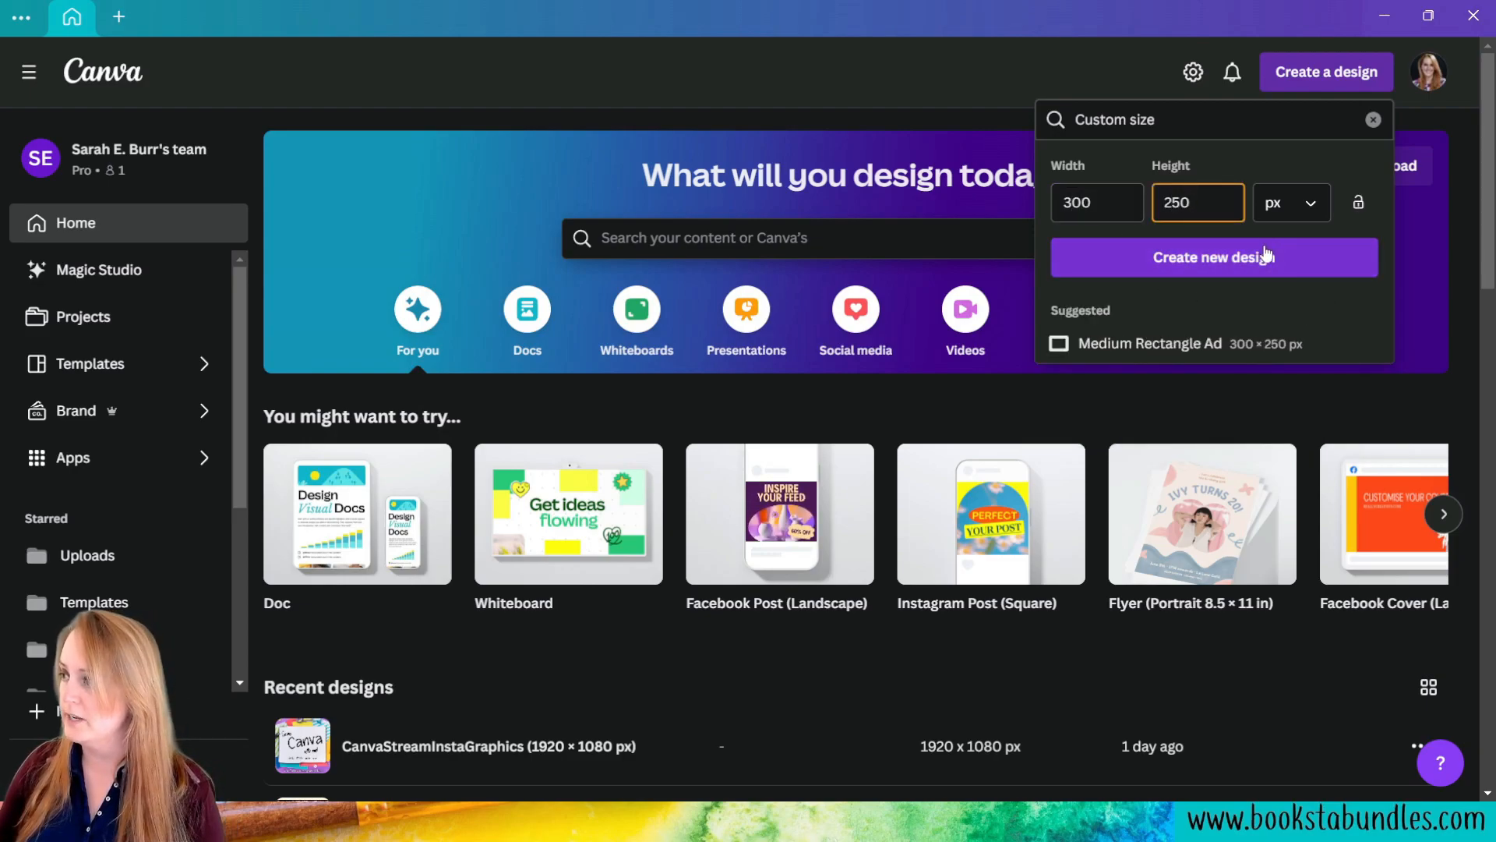
pyautogui.click(1267, 255)
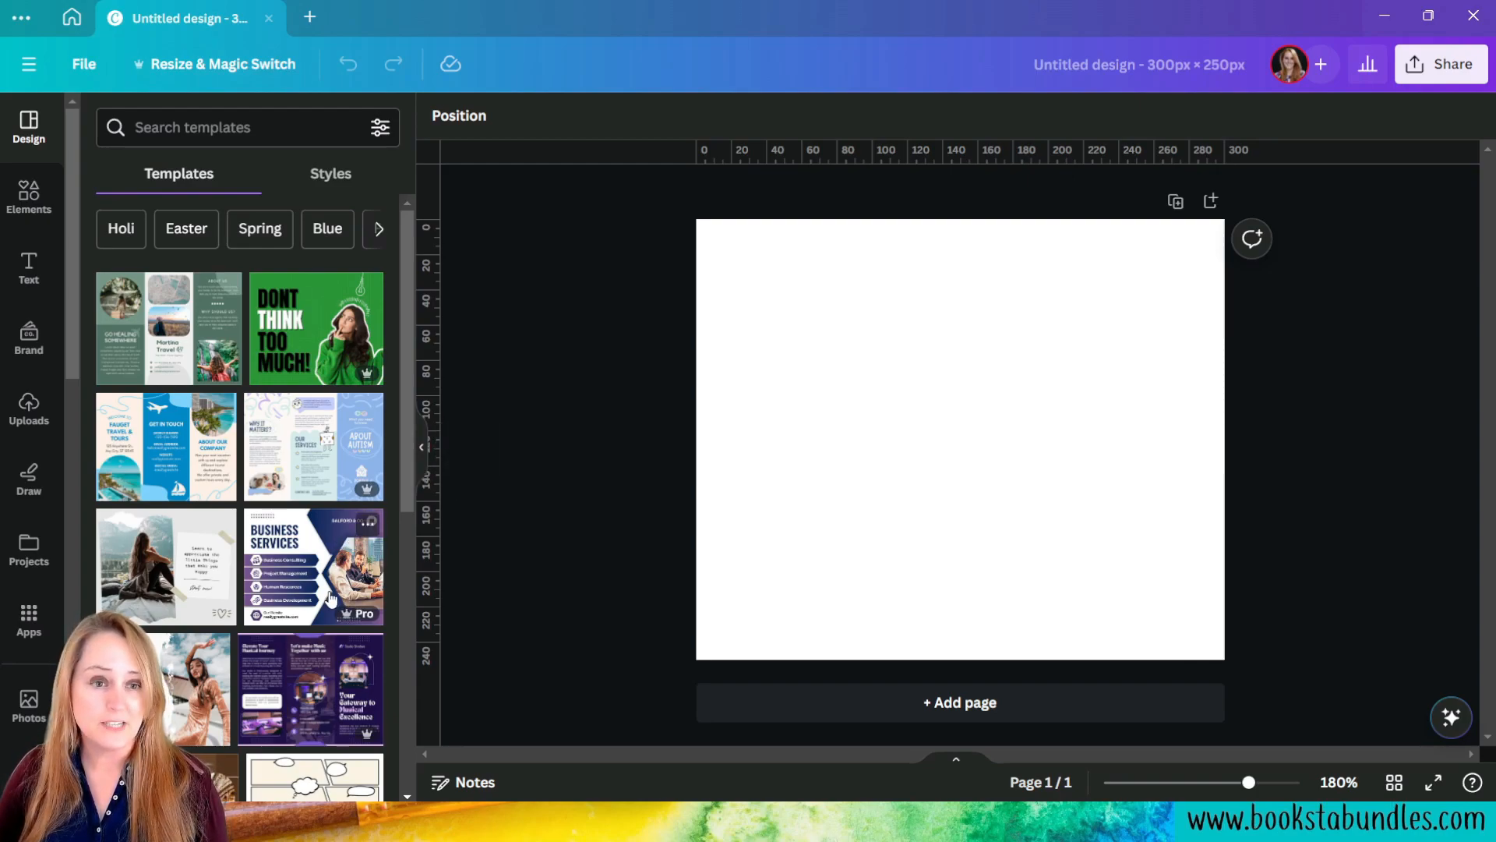
pyautogui.click(423, 450)
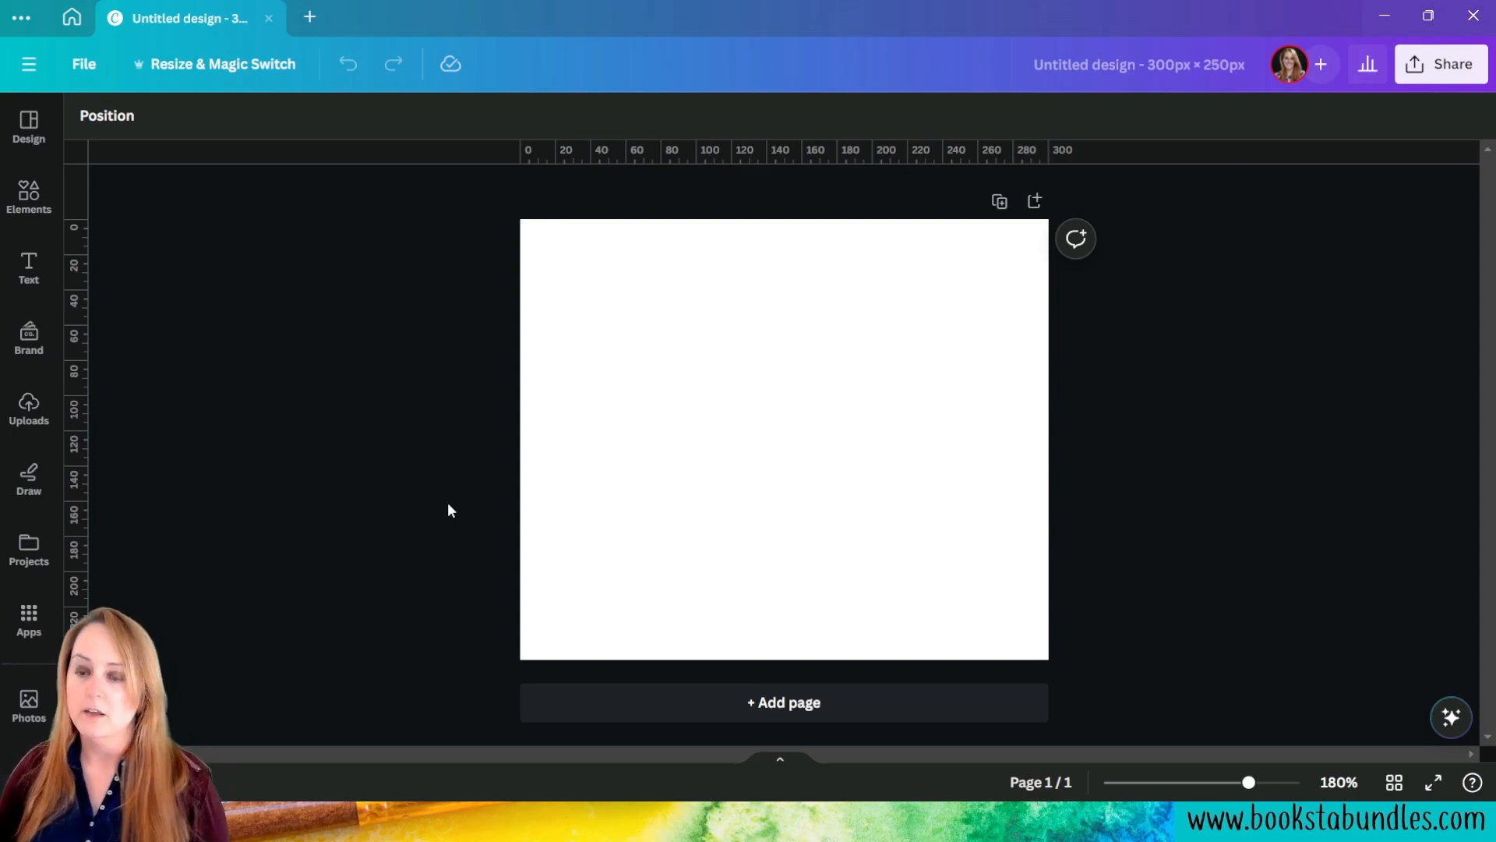
# Step: Add the "You Can't Candle the Truth" cover from the book covers folder to the page
pyautogui.scroll(-3, 43, 573)
pyautogui.scroll(-10, 43, 576)
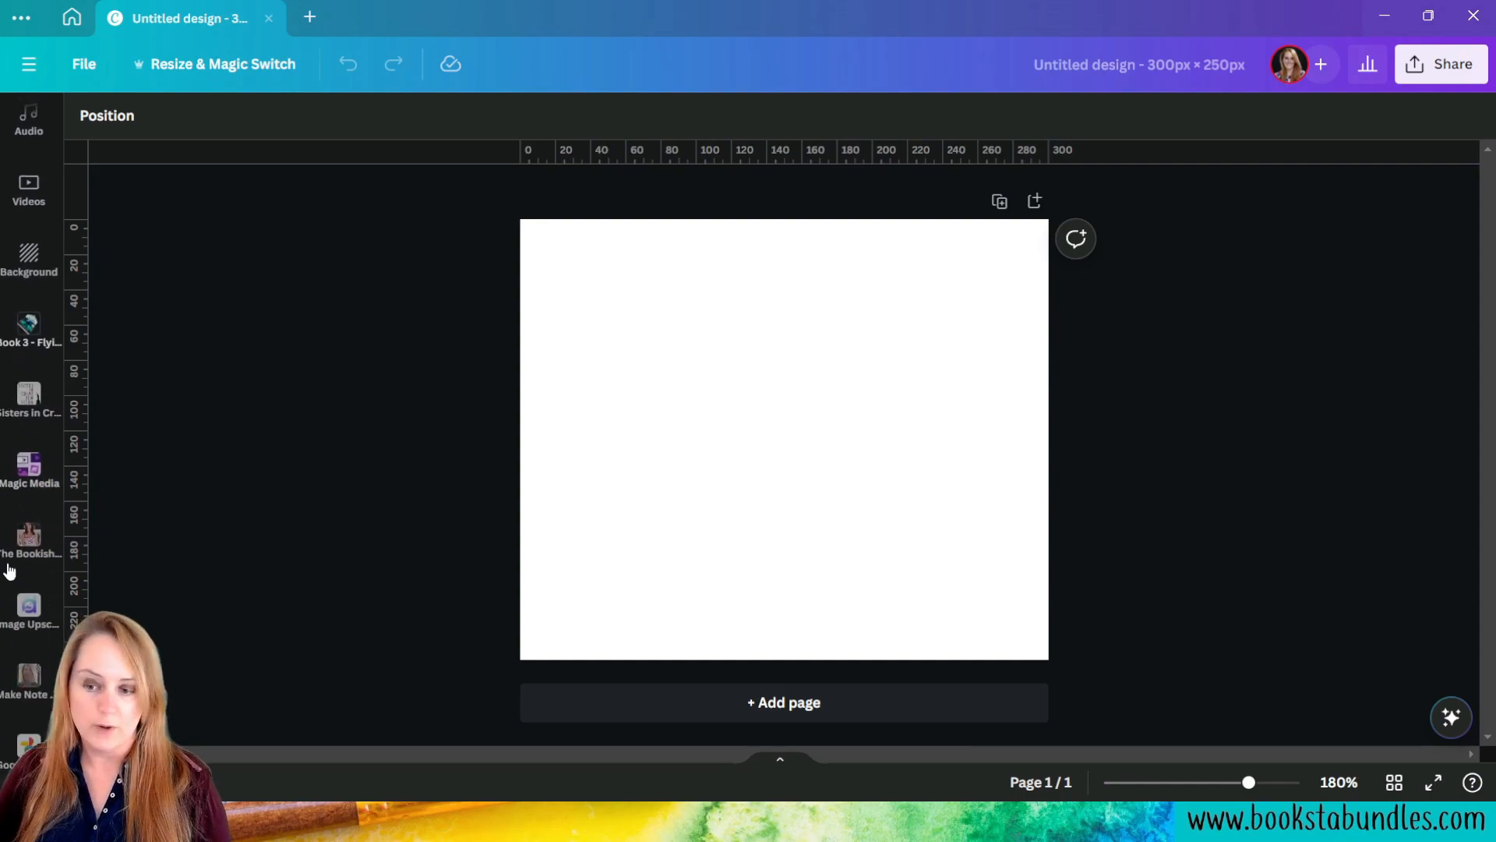
pyautogui.scroll(2, 43, 620)
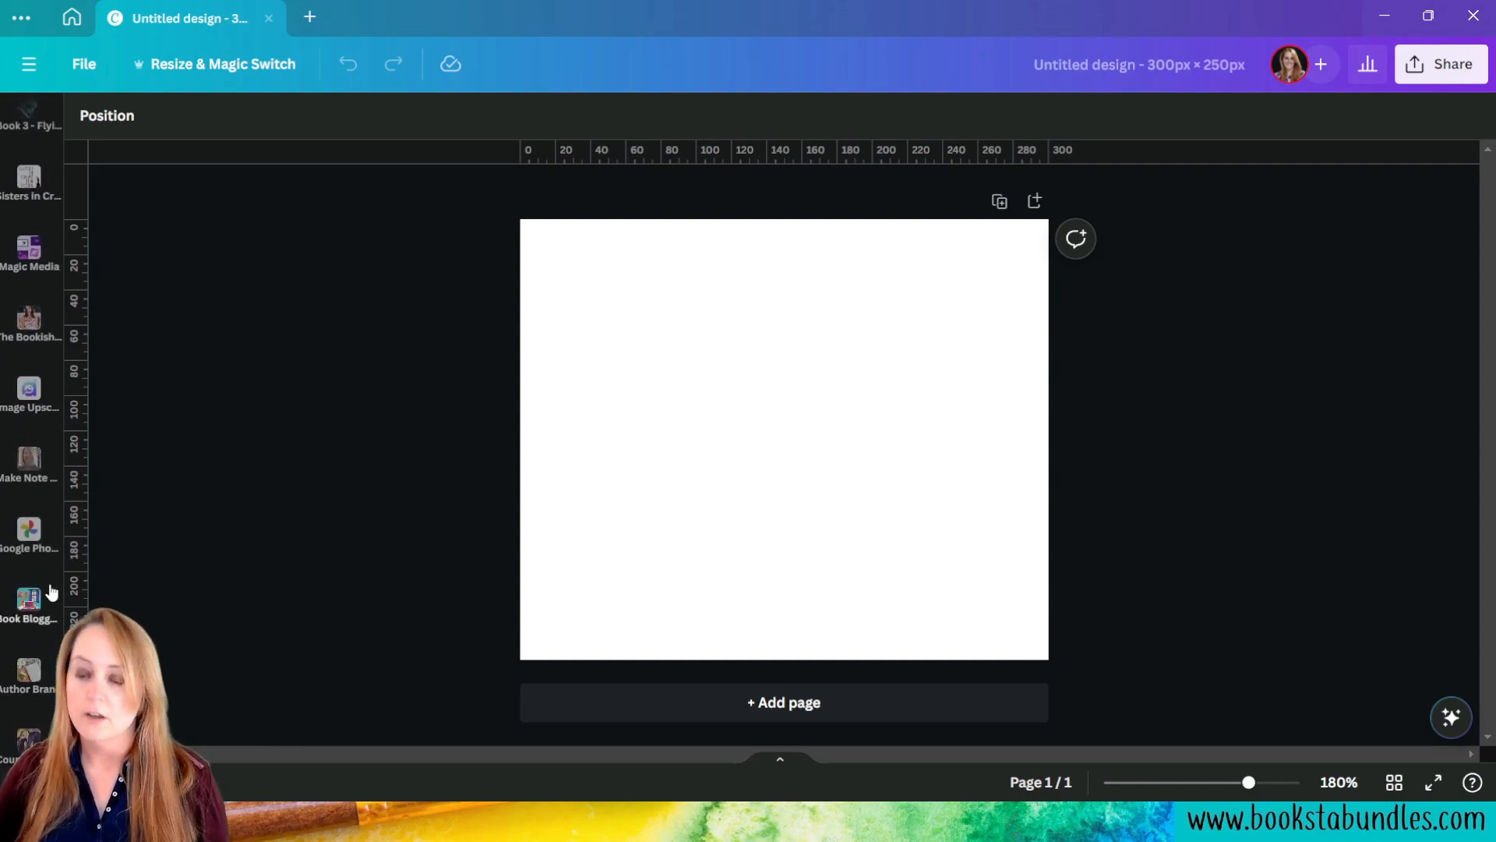
pyautogui.scroll(-3, 53, 593)
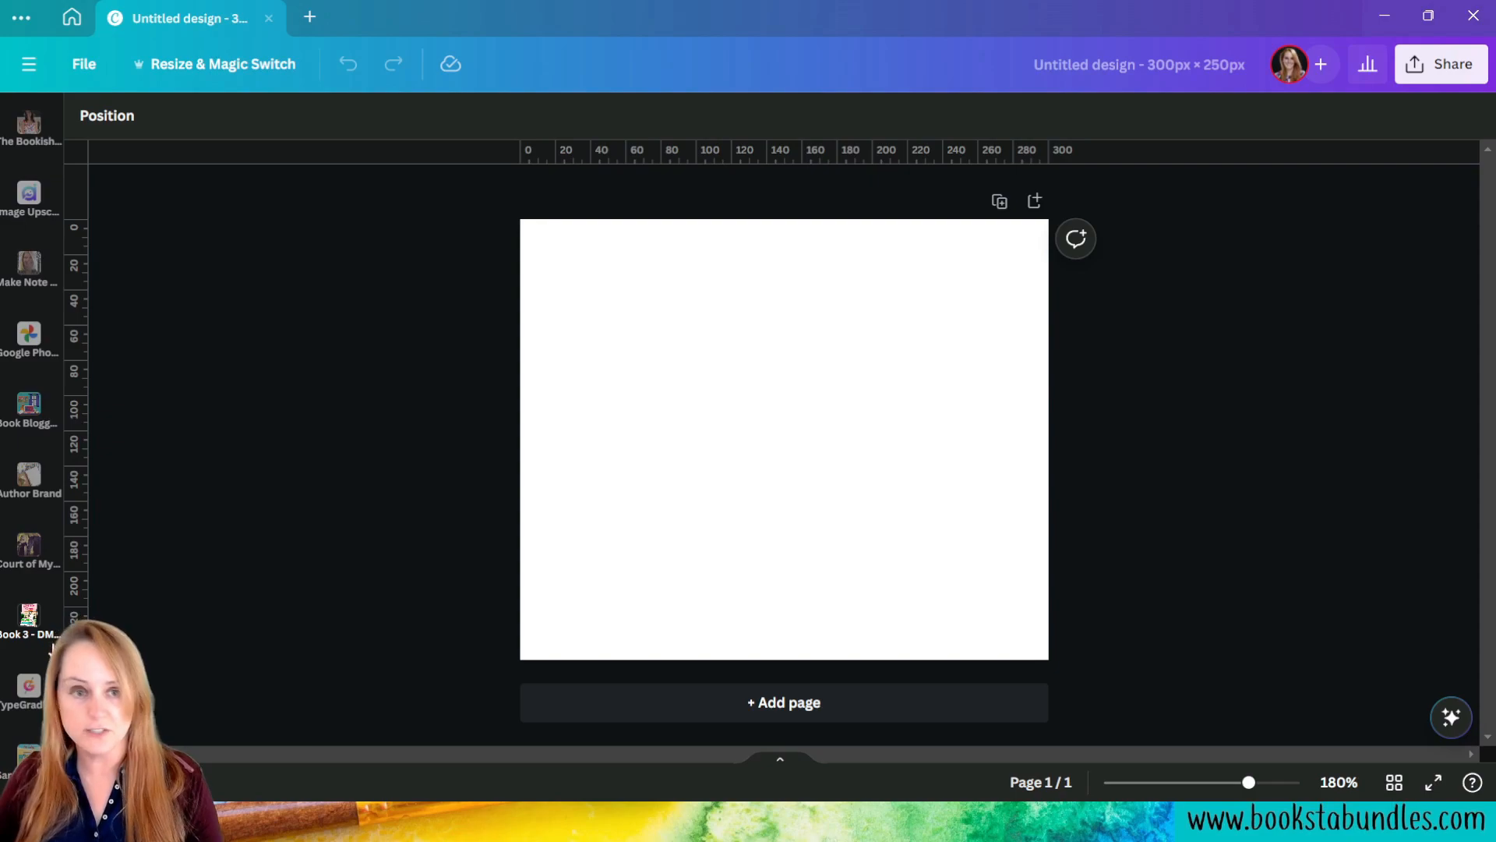
pyautogui.click(26, 750)
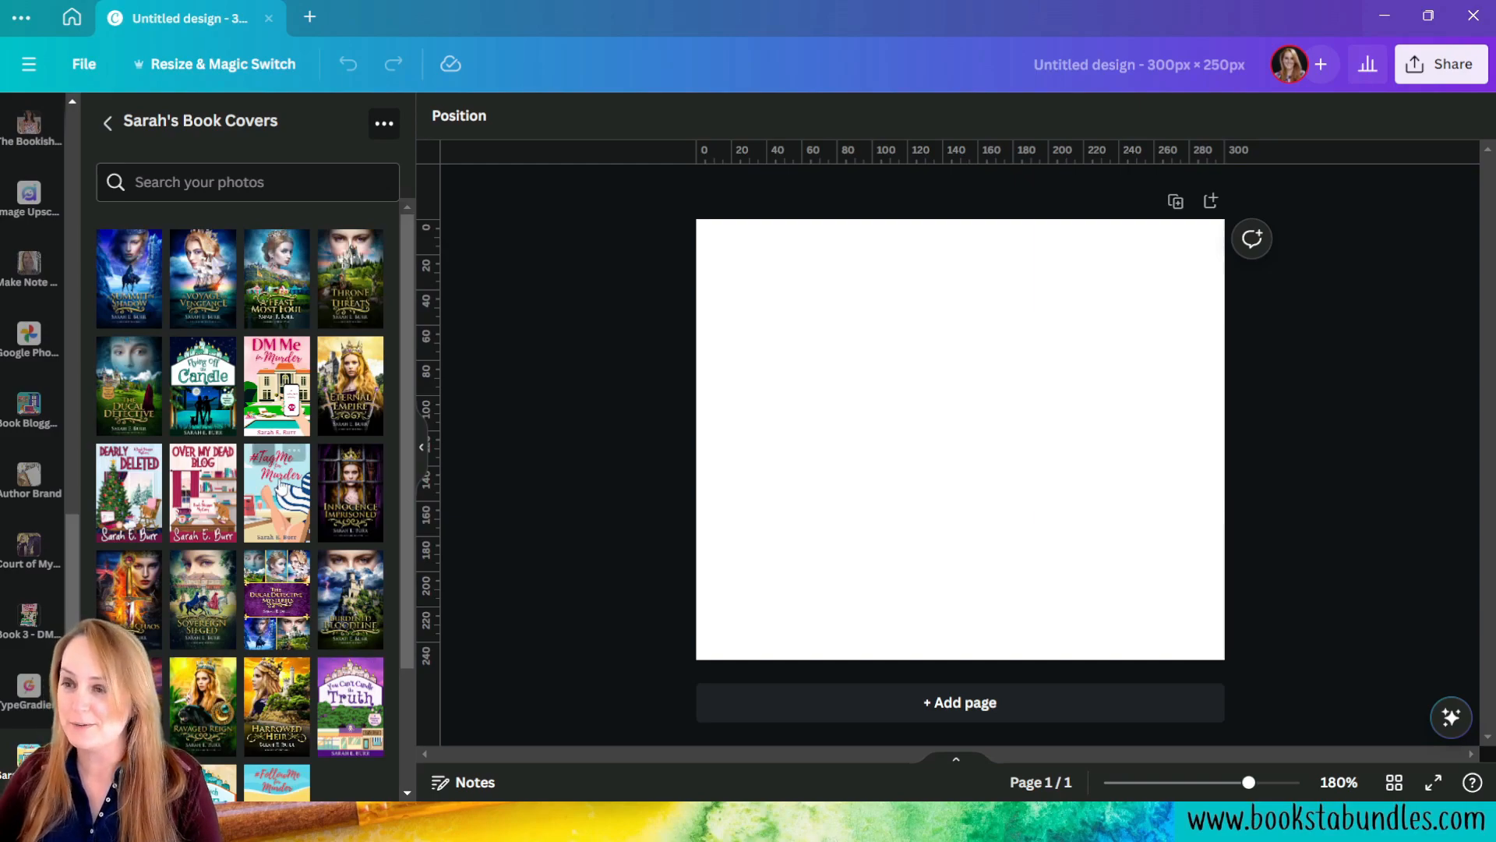
pyautogui.scroll(-2, 348, 284)
pyautogui.click(354, 569)
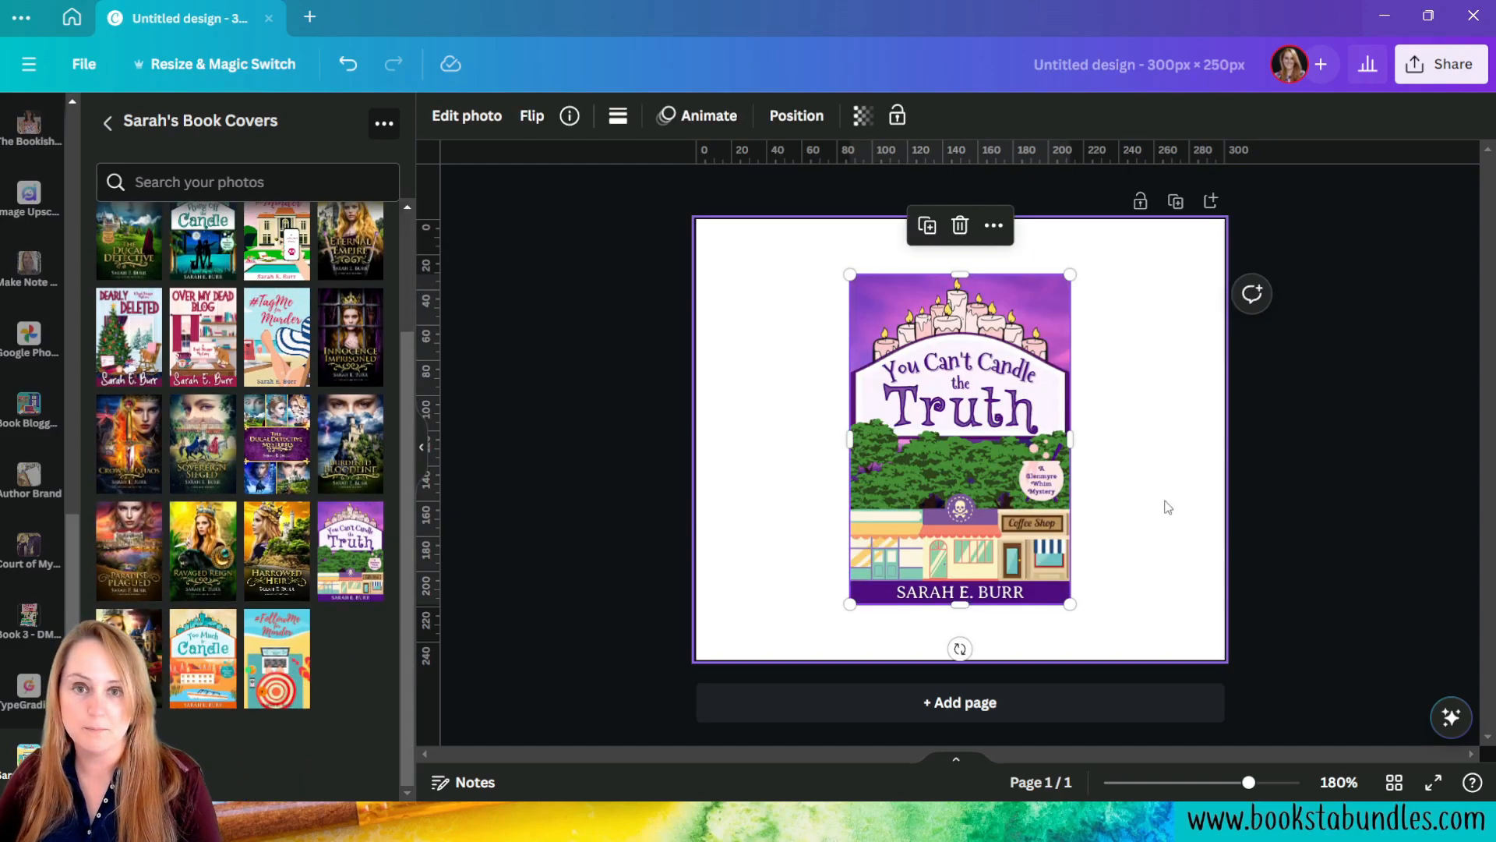
# Step: Move the book cover to the left side of the page and deselect it
pyautogui.moveTo(1011, 458); pyautogui.dragTo(884, 459)
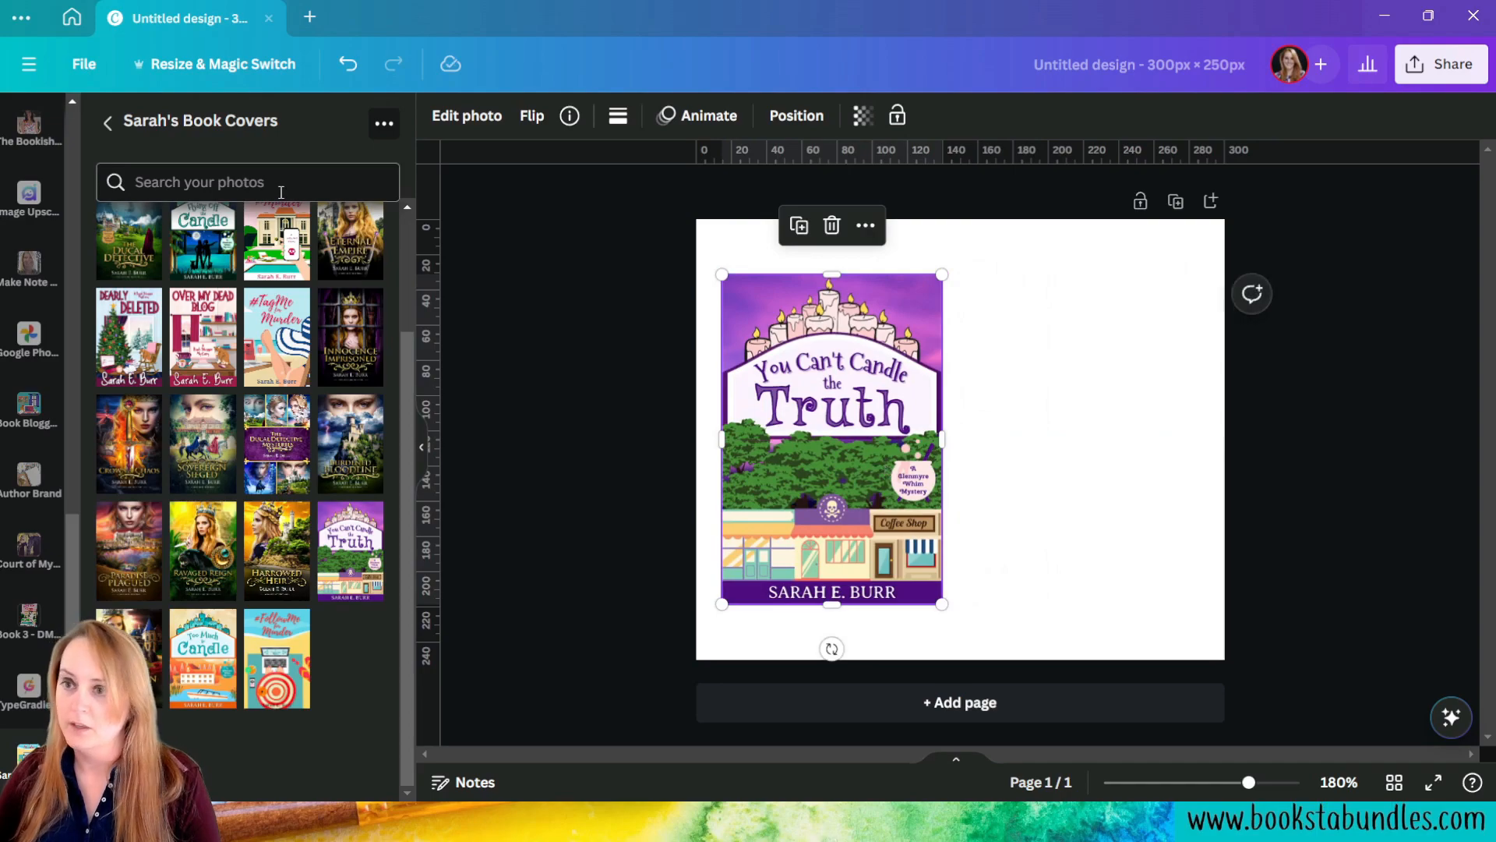
pyautogui.click(418, 448)
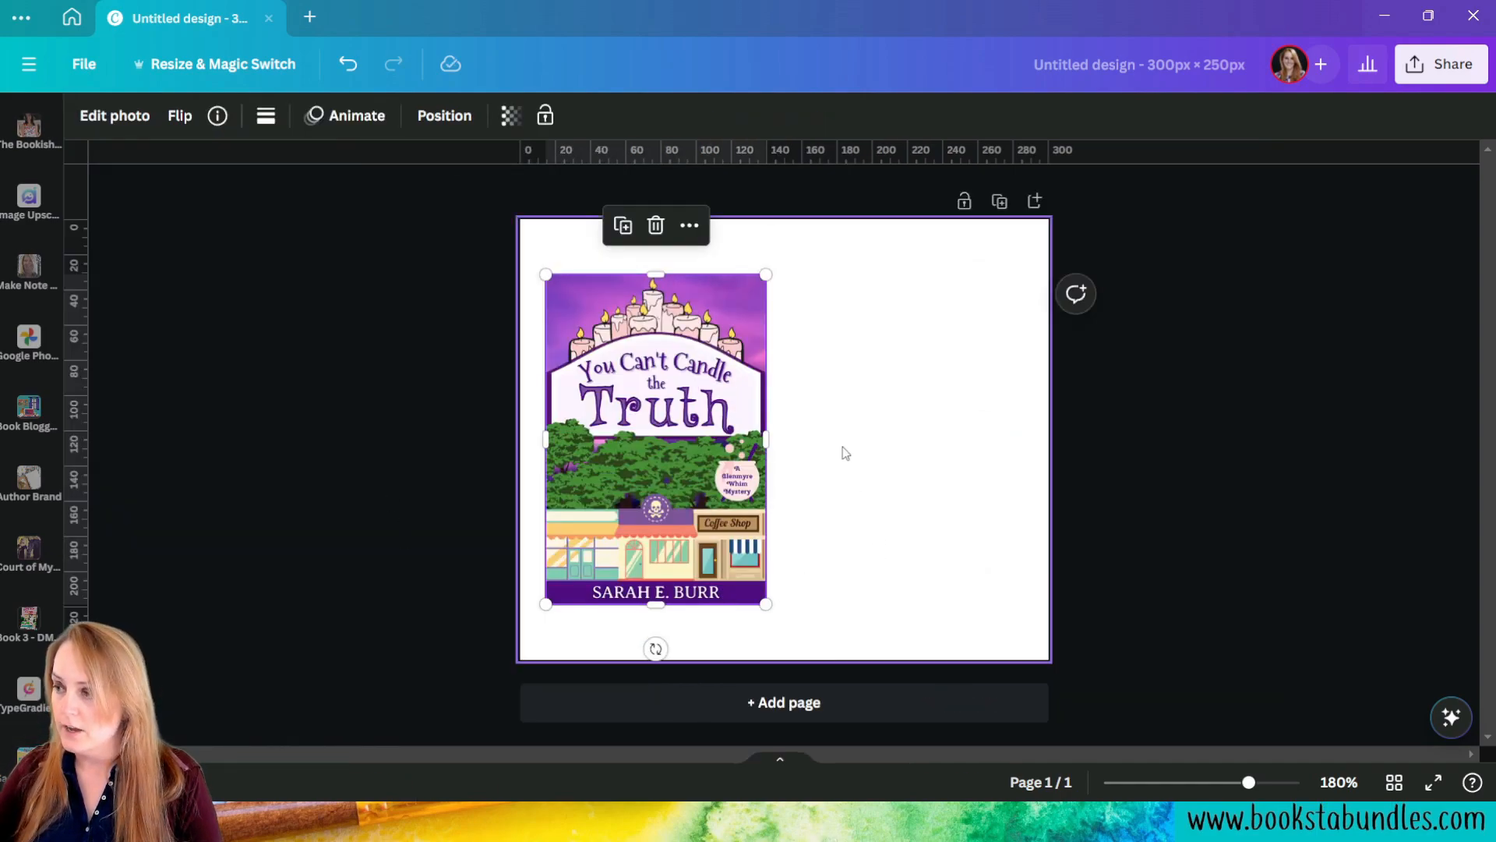
pyautogui.click(900, 447)
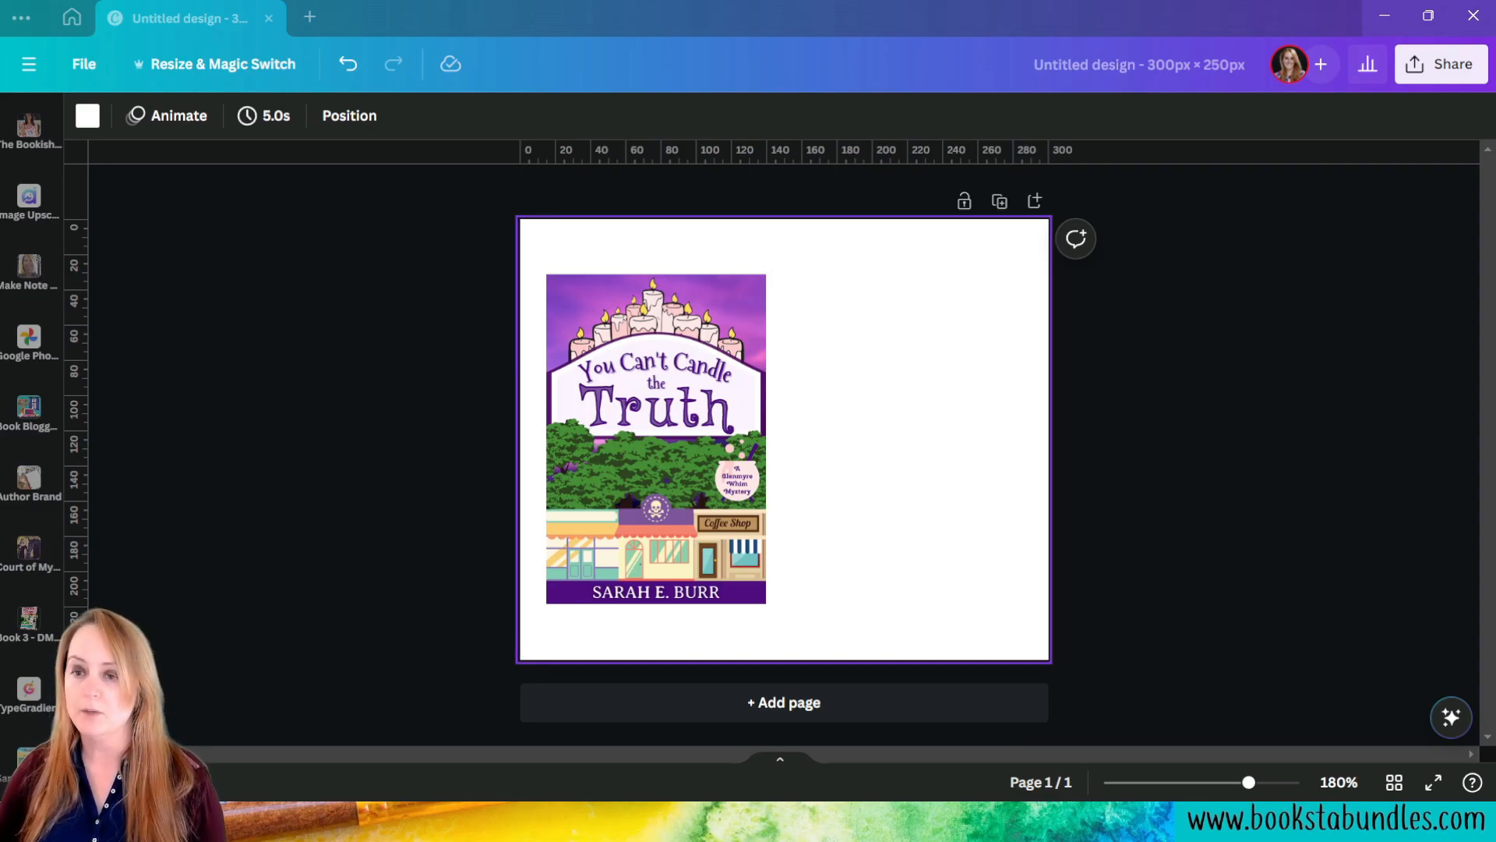
# Step: Add the recently used purple starry photo to the page and set it as the background
pyautogui.scroll(4, 32, 421)
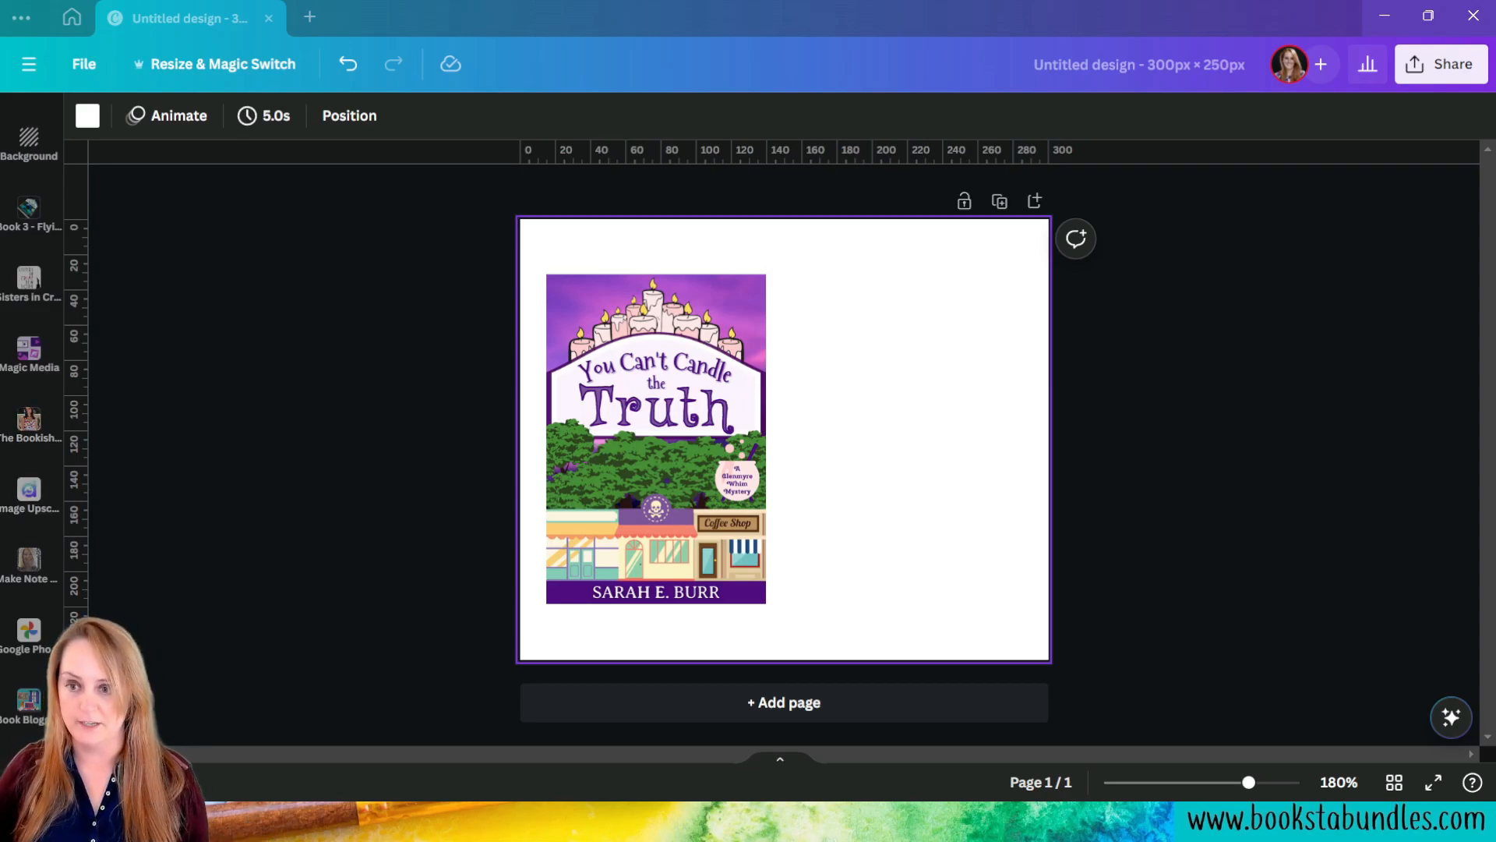
pyautogui.scroll(1, 29, 499)
pyautogui.scroll(5, 29, 420)
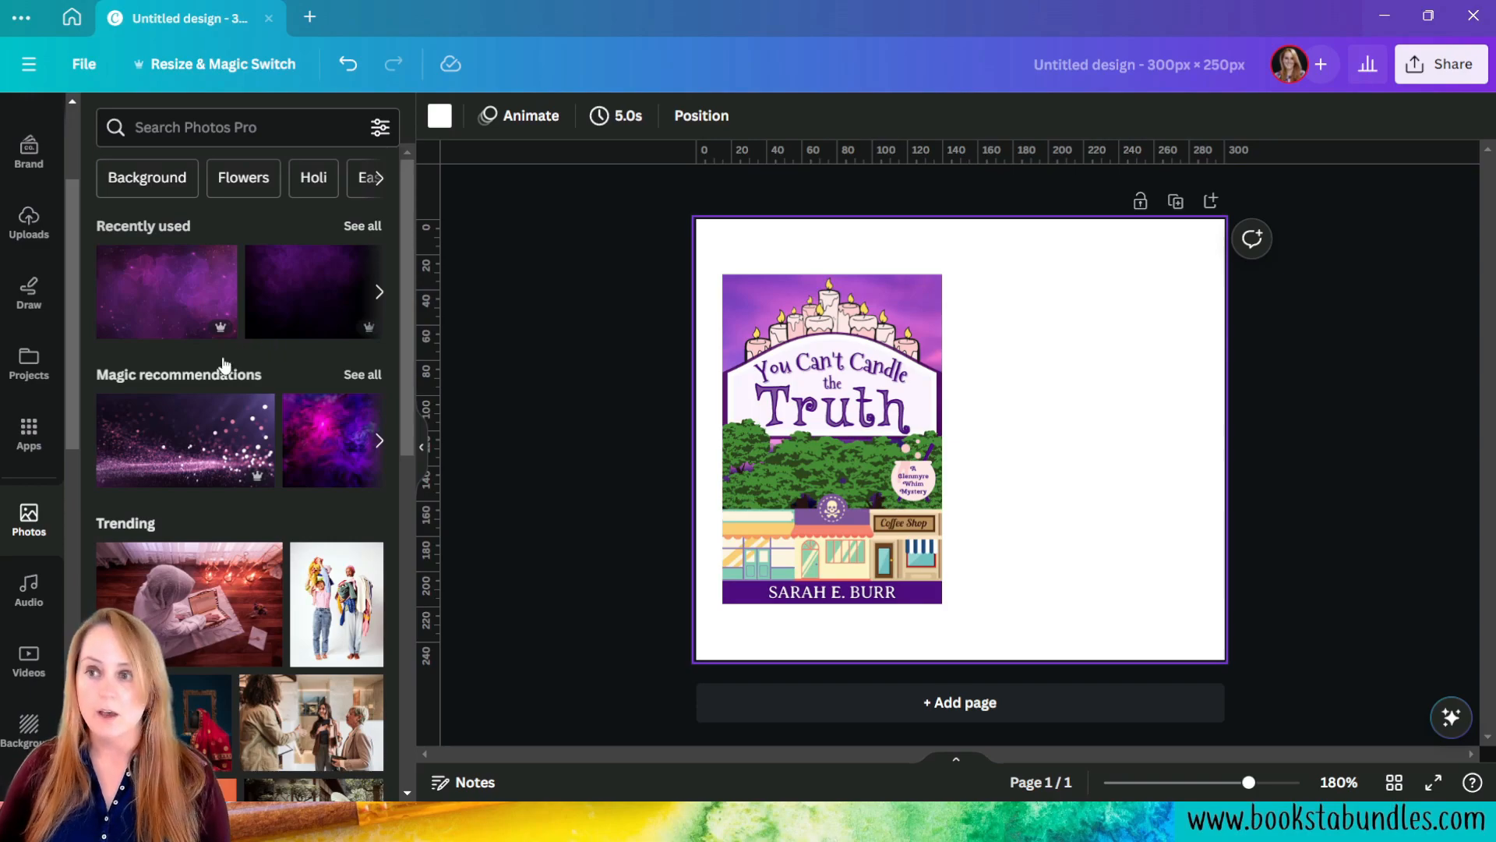
pyautogui.click(165, 316)
pyautogui.rightClick(1030, 444)
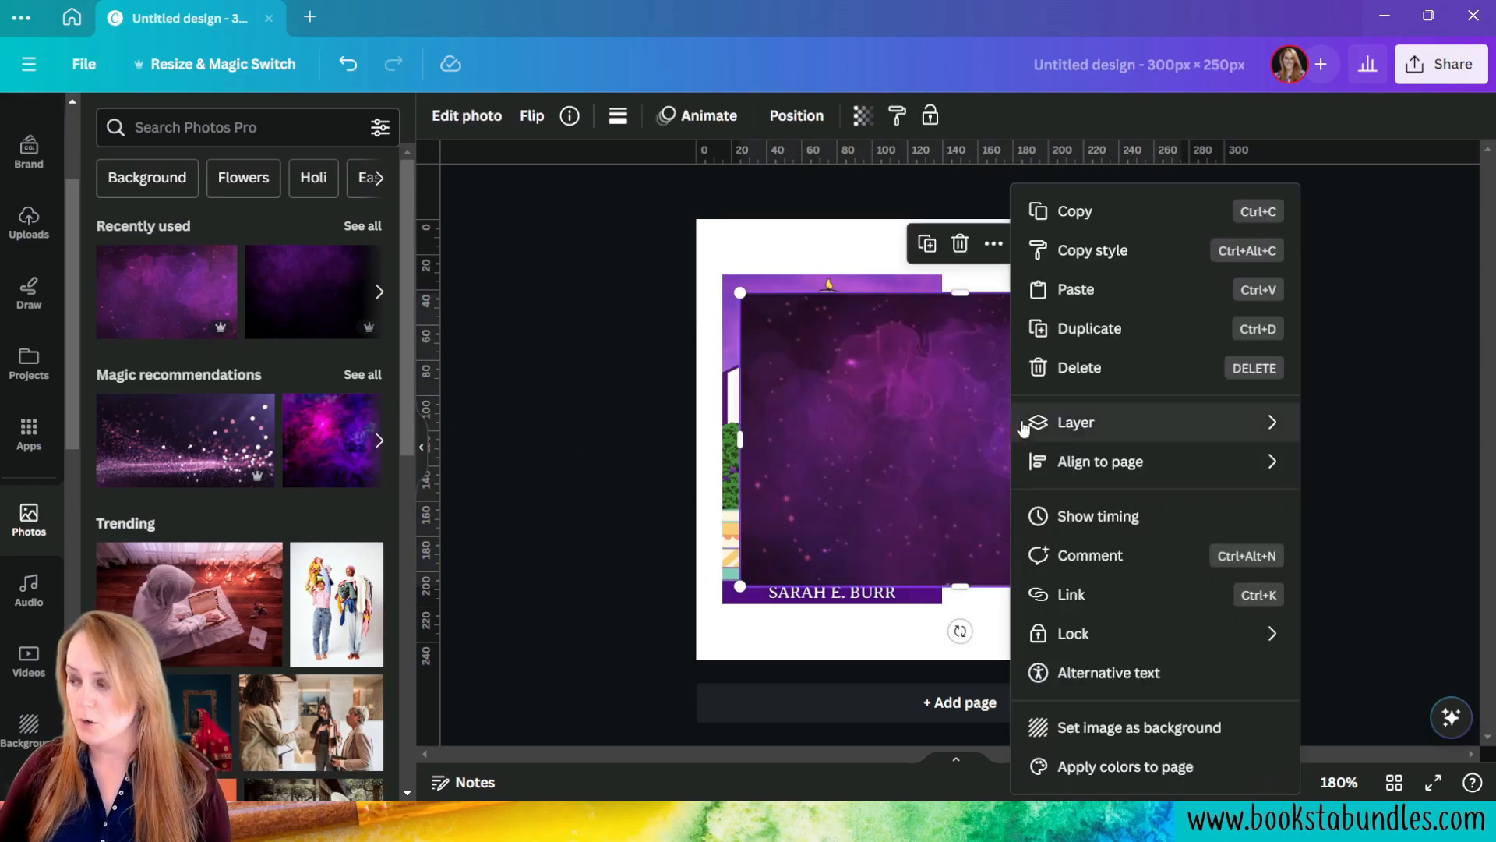
pyautogui.click(1139, 724)
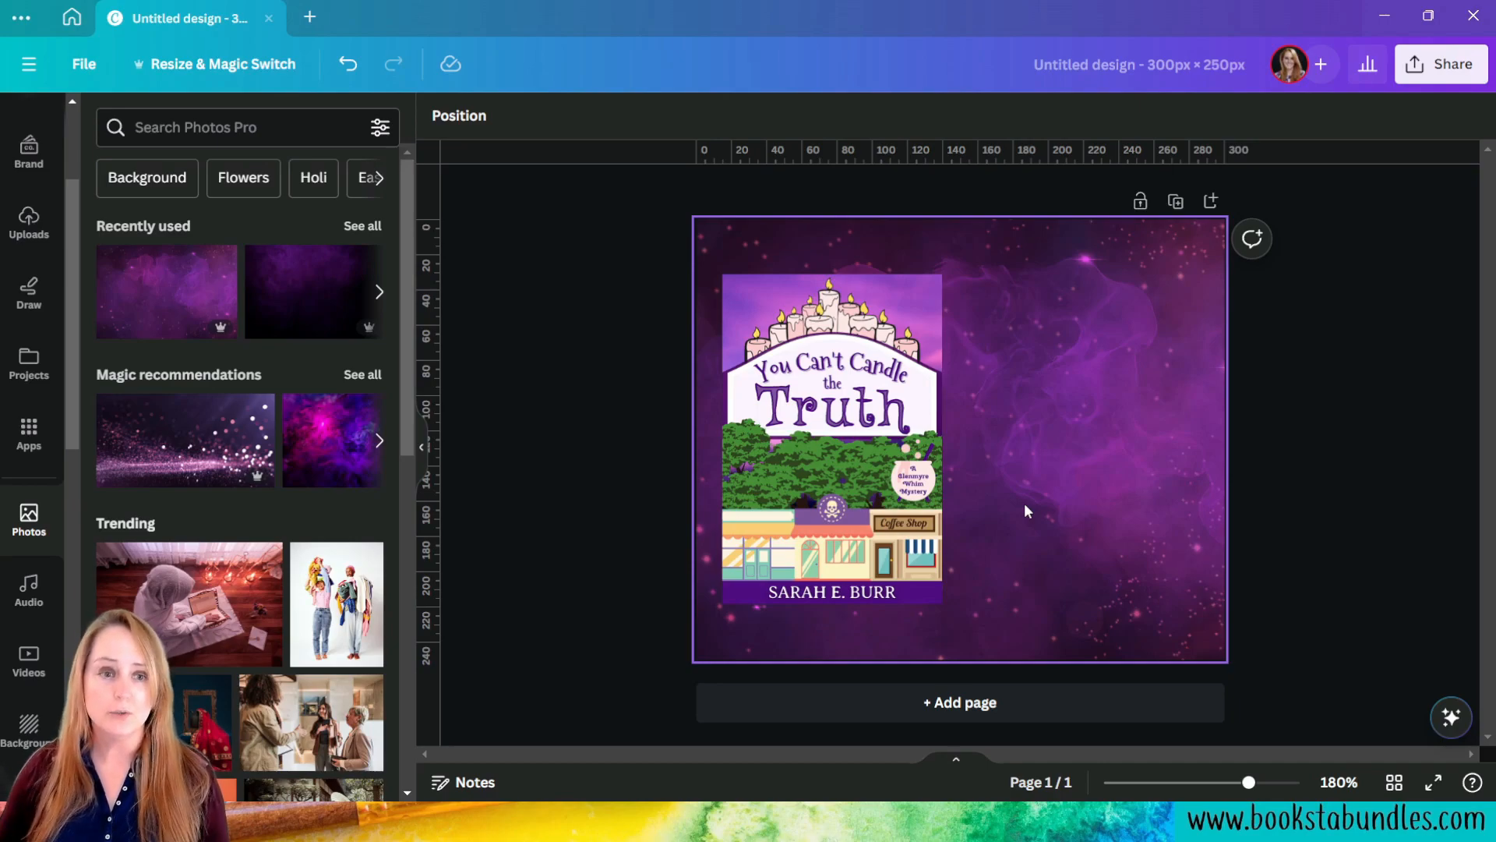
pyautogui.click(931, 448)
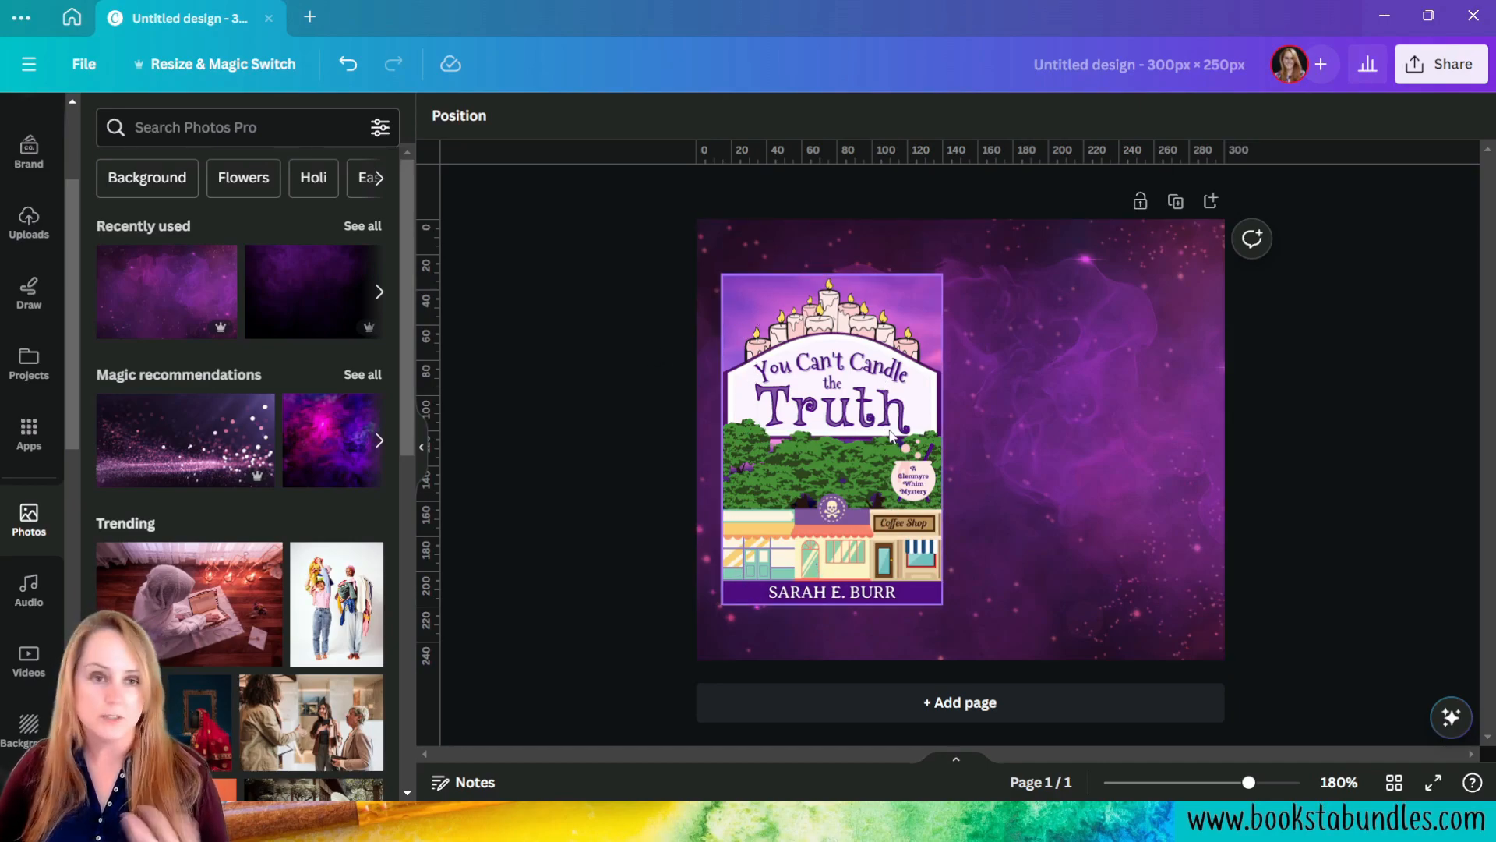
pyautogui.click(1001, 560)
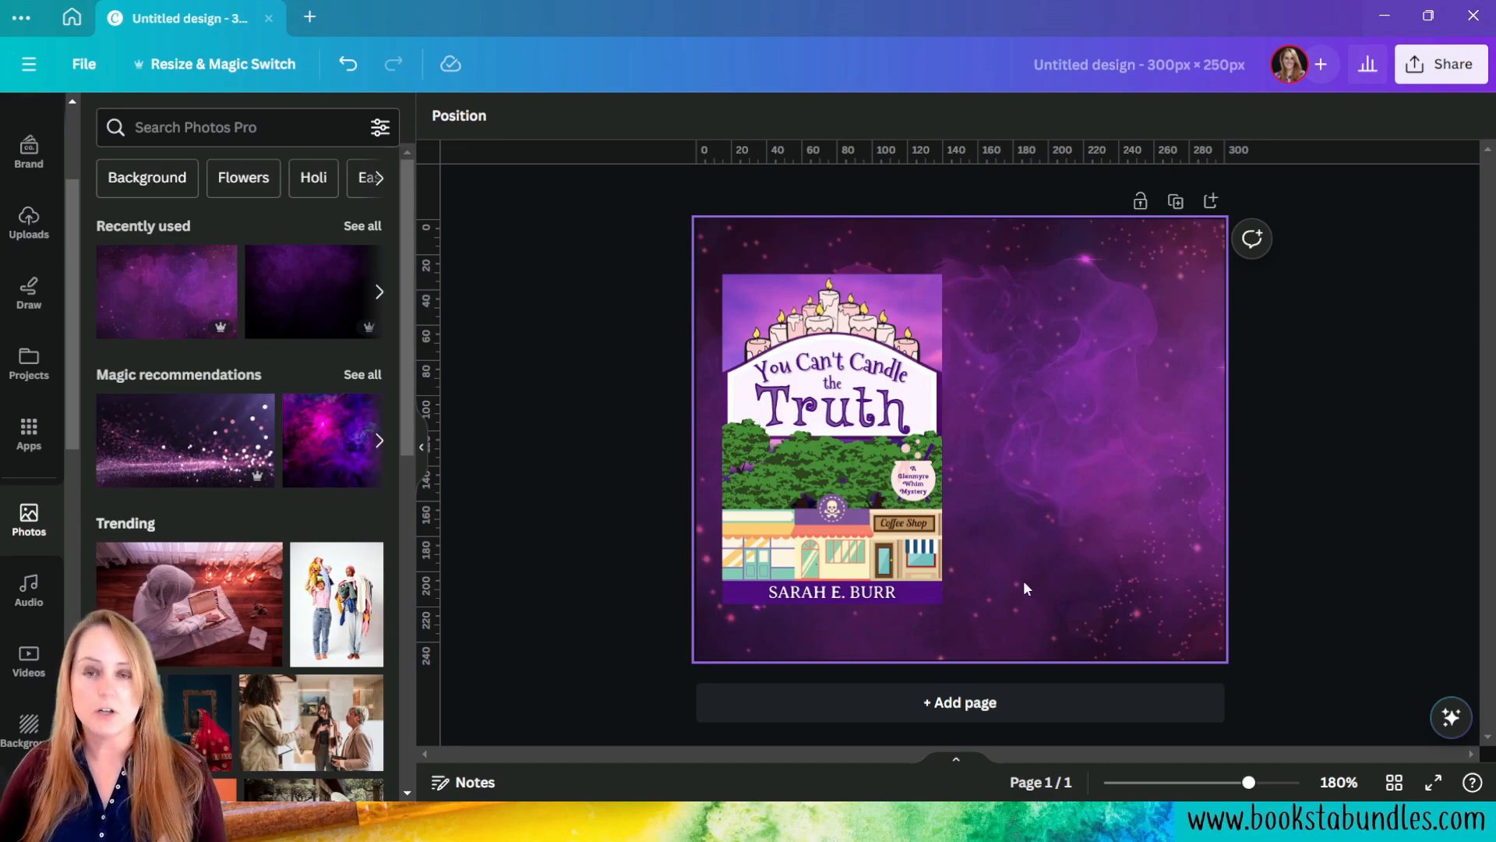
pyautogui.click(906, 742)
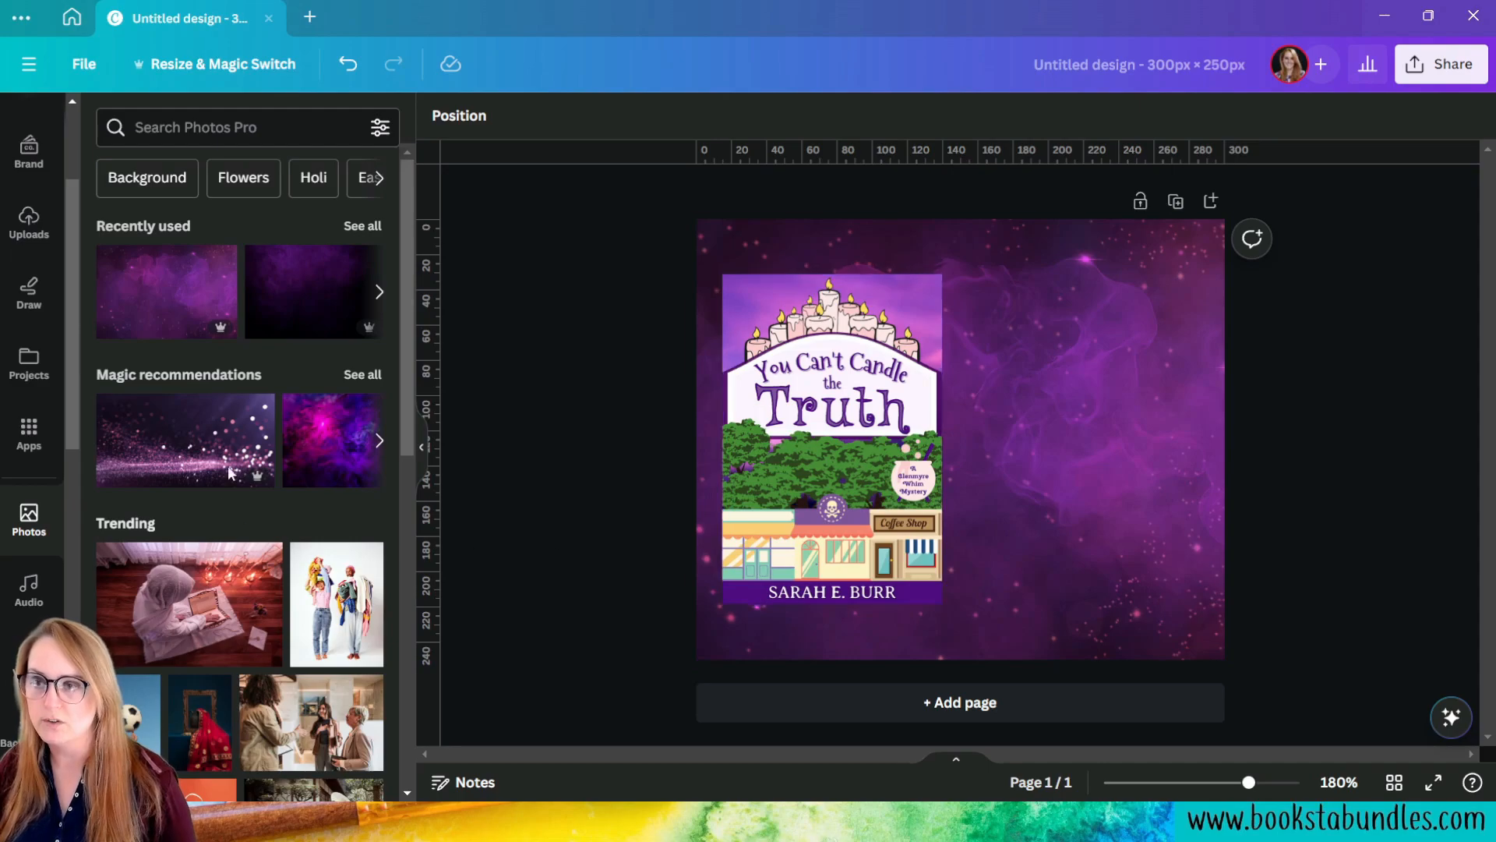
# Step: Search the photo library for "teal backgrounds" and look through the results
pyautogui.click(271, 140)
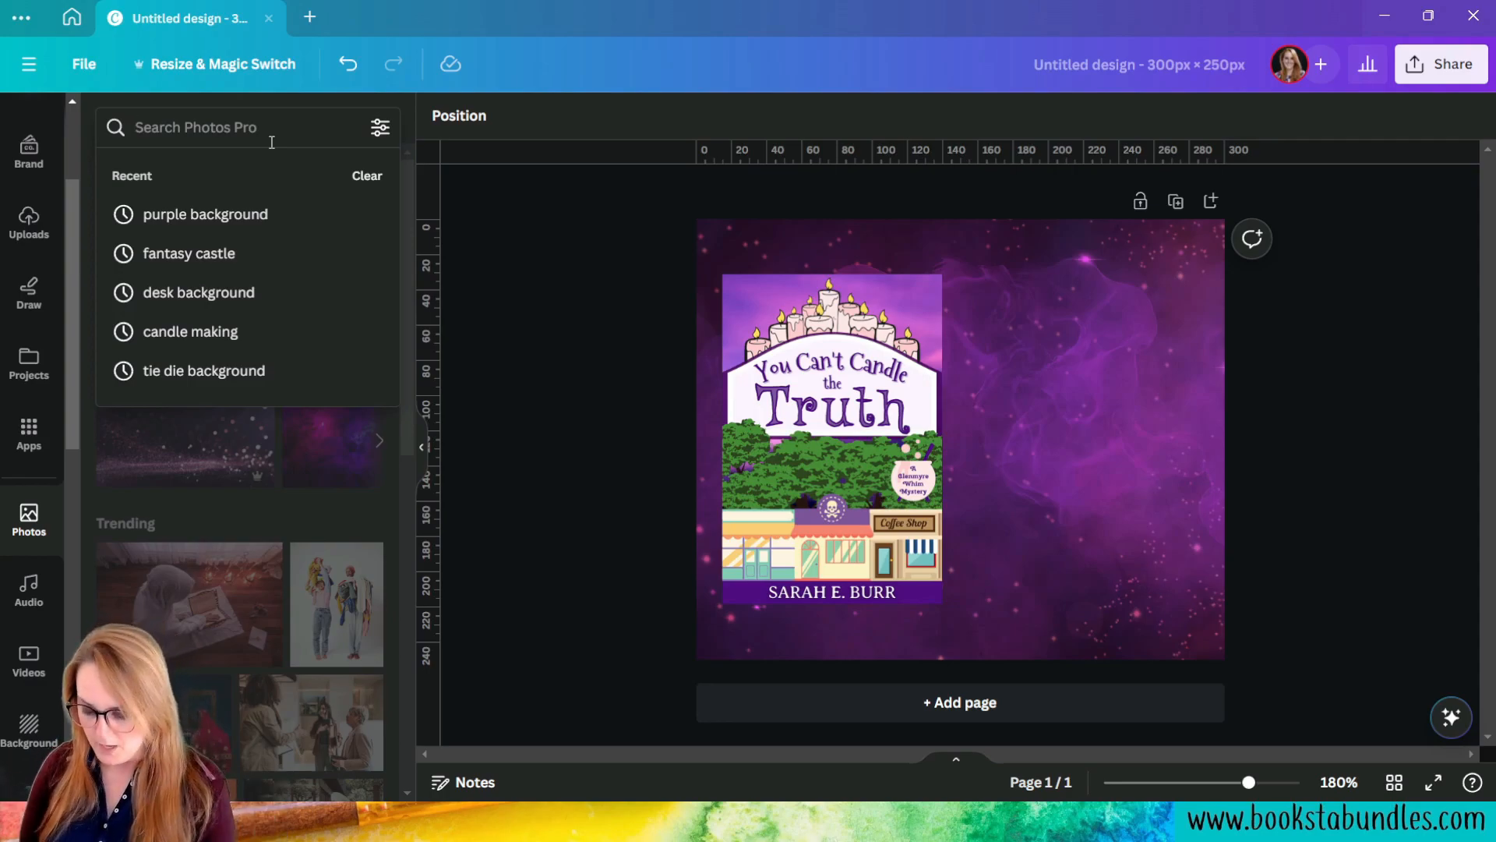
pyautogui.write('teal backgrounds')
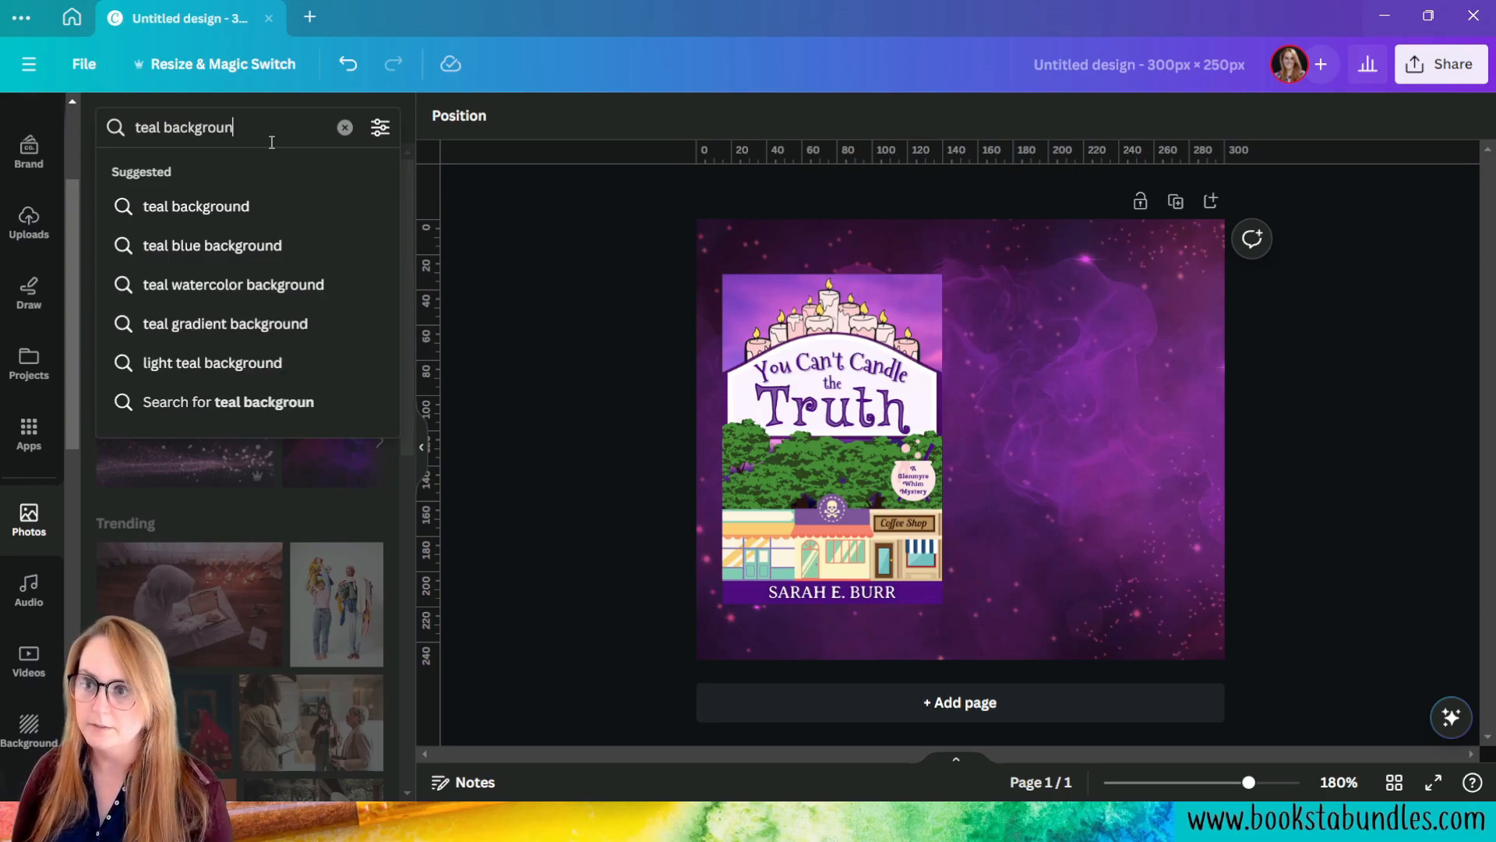
pyautogui.press('Return')
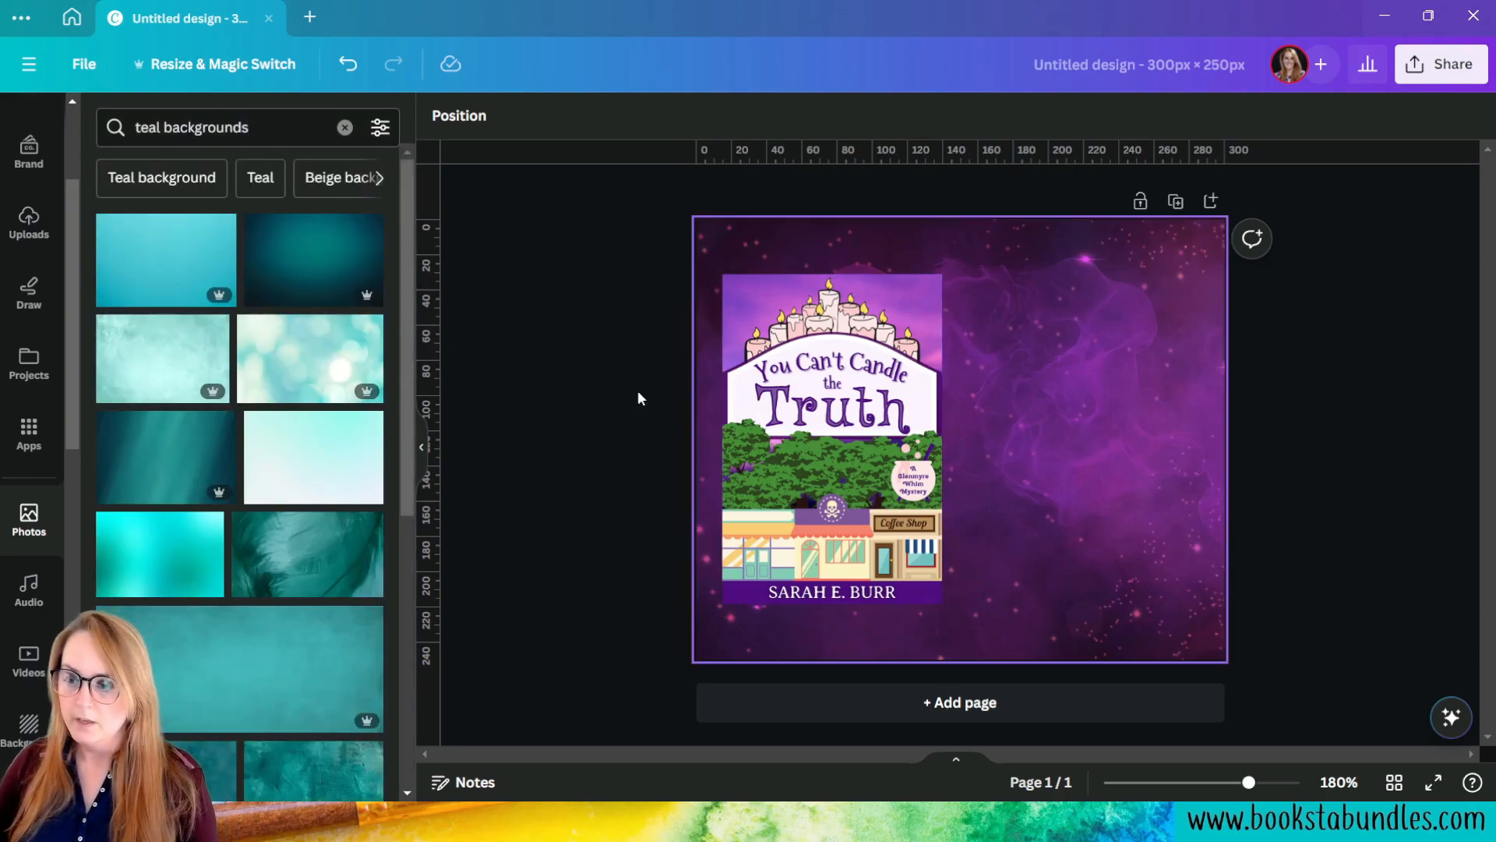
pyautogui.scroll(-3, 254, 426)
pyautogui.scroll(-7, 254, 426)
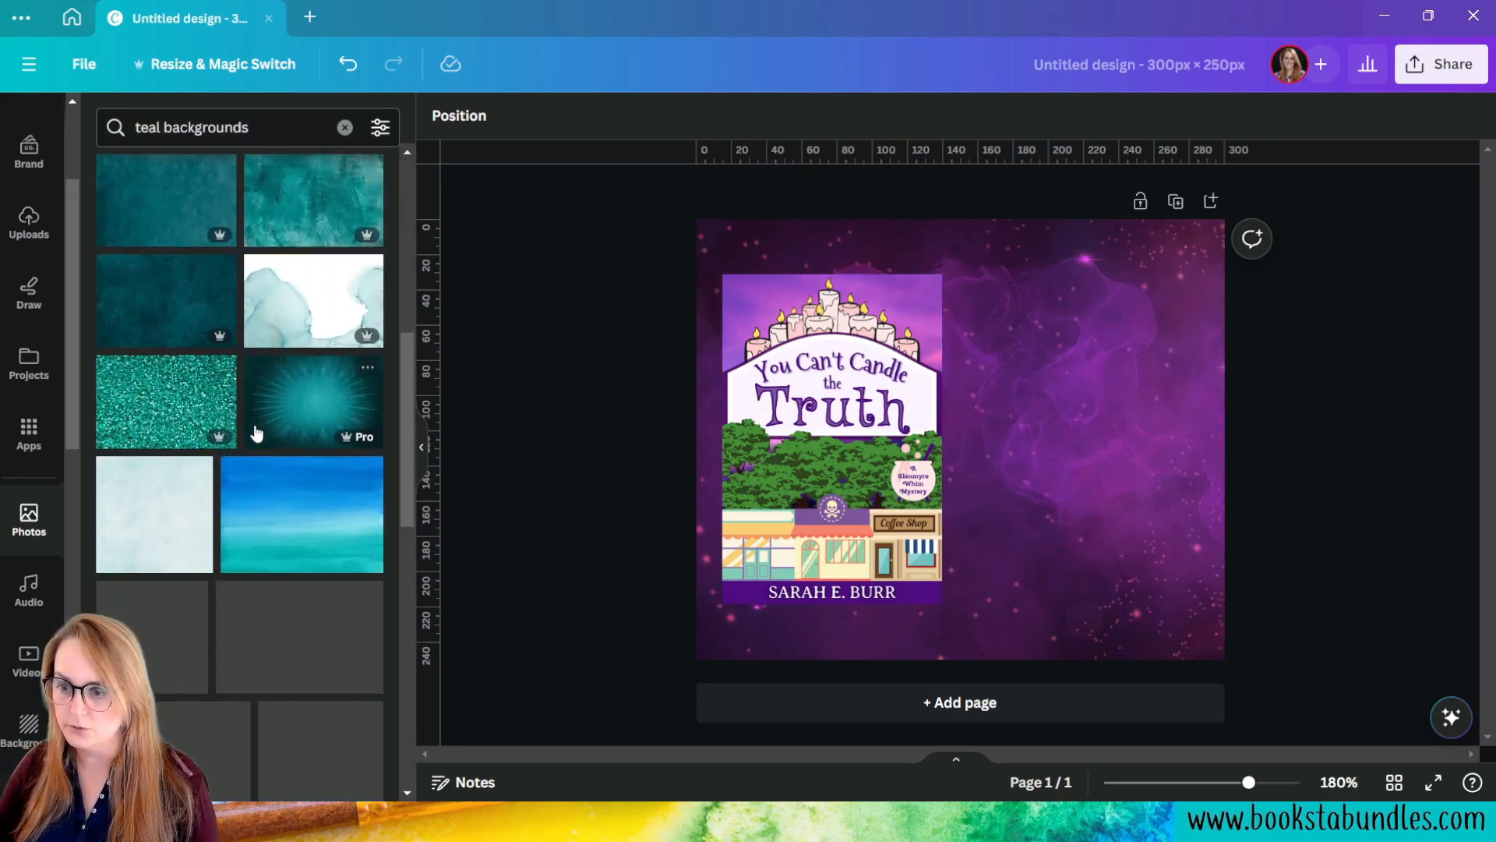
pyautogui.scroll(4, 265, 435)
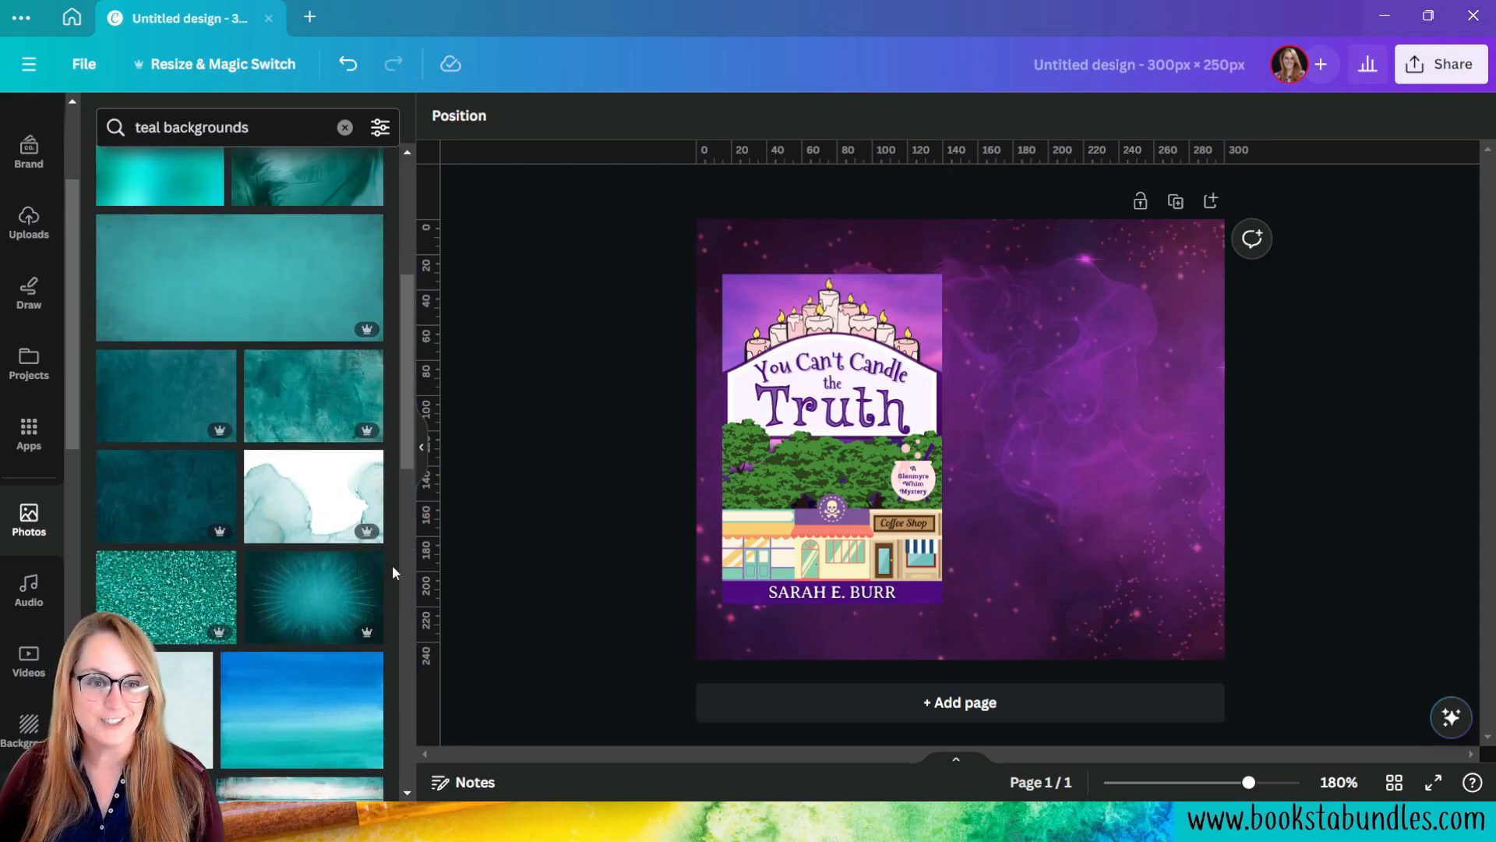
pyautogui.scroll(5, 304, 441)
# Step: Search the photos for "teal candles" and place the photo of a teal candle in a glass over the page's right side
pyautogui.doubleClick(187, 128)
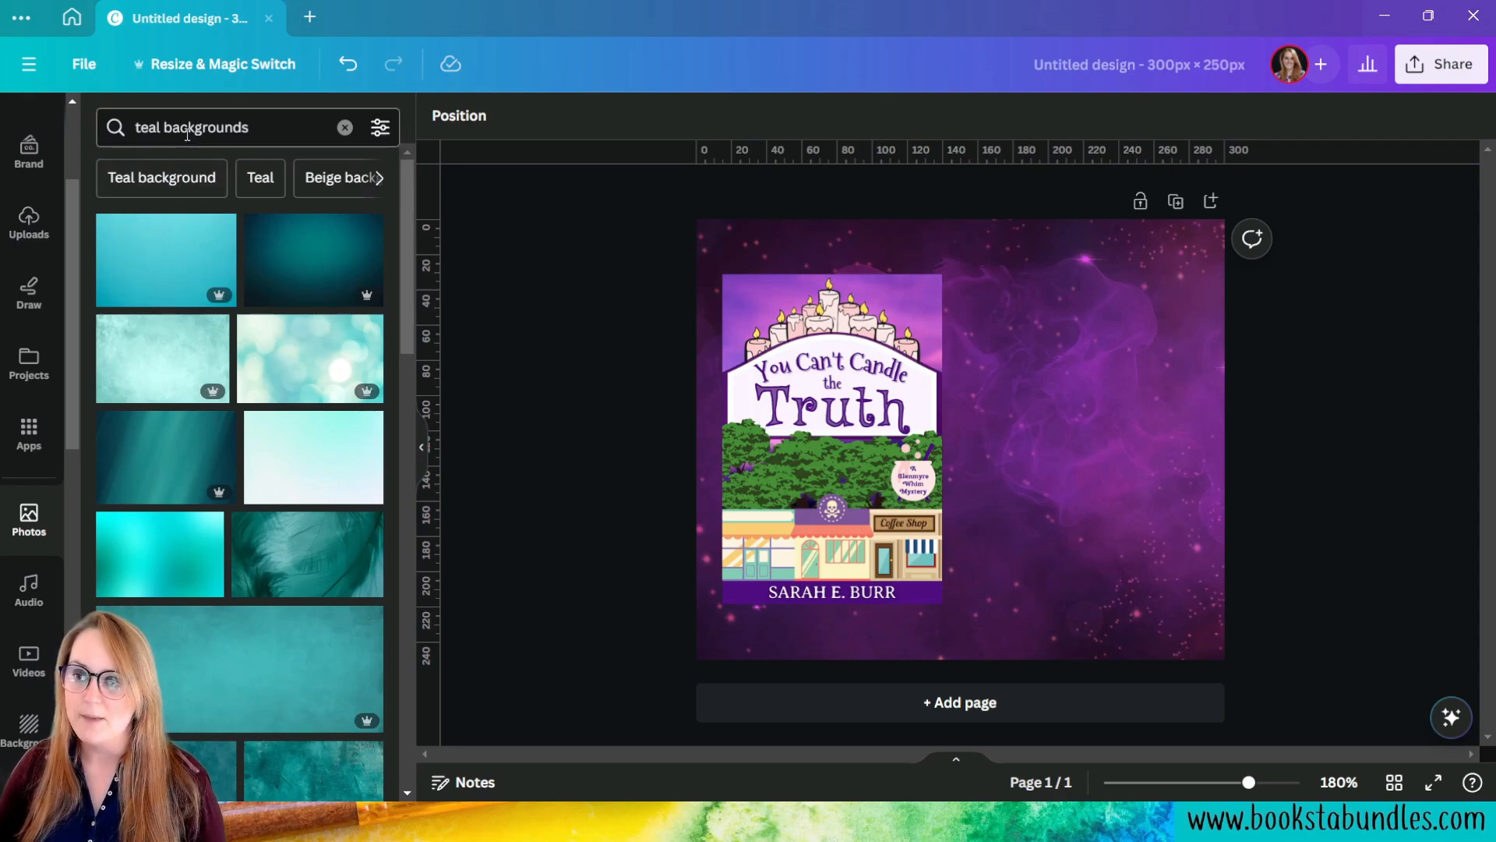
pyautogui.write('candles')
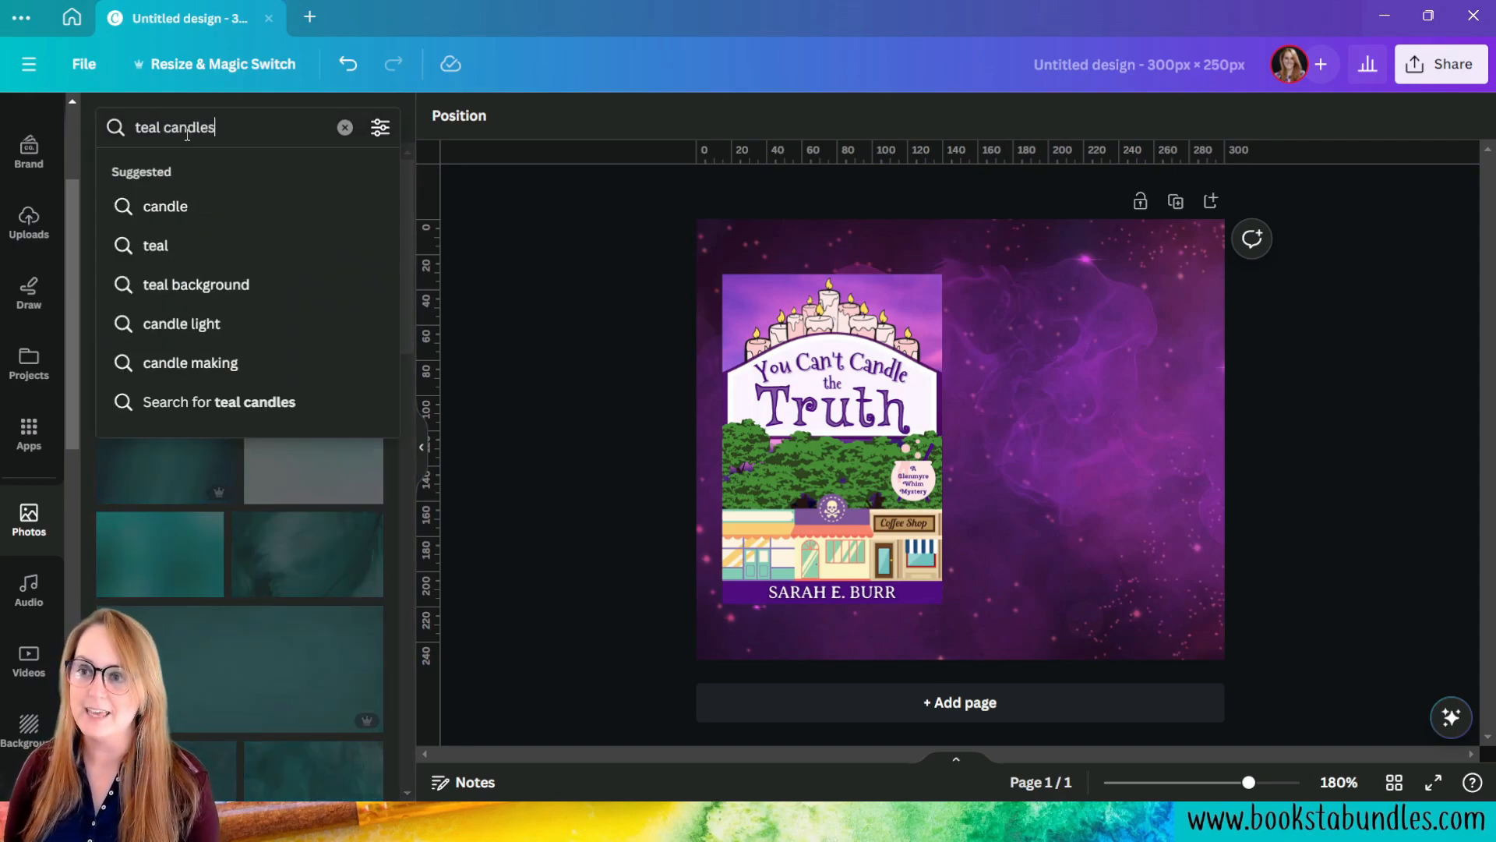
pyautogui.press('Return')
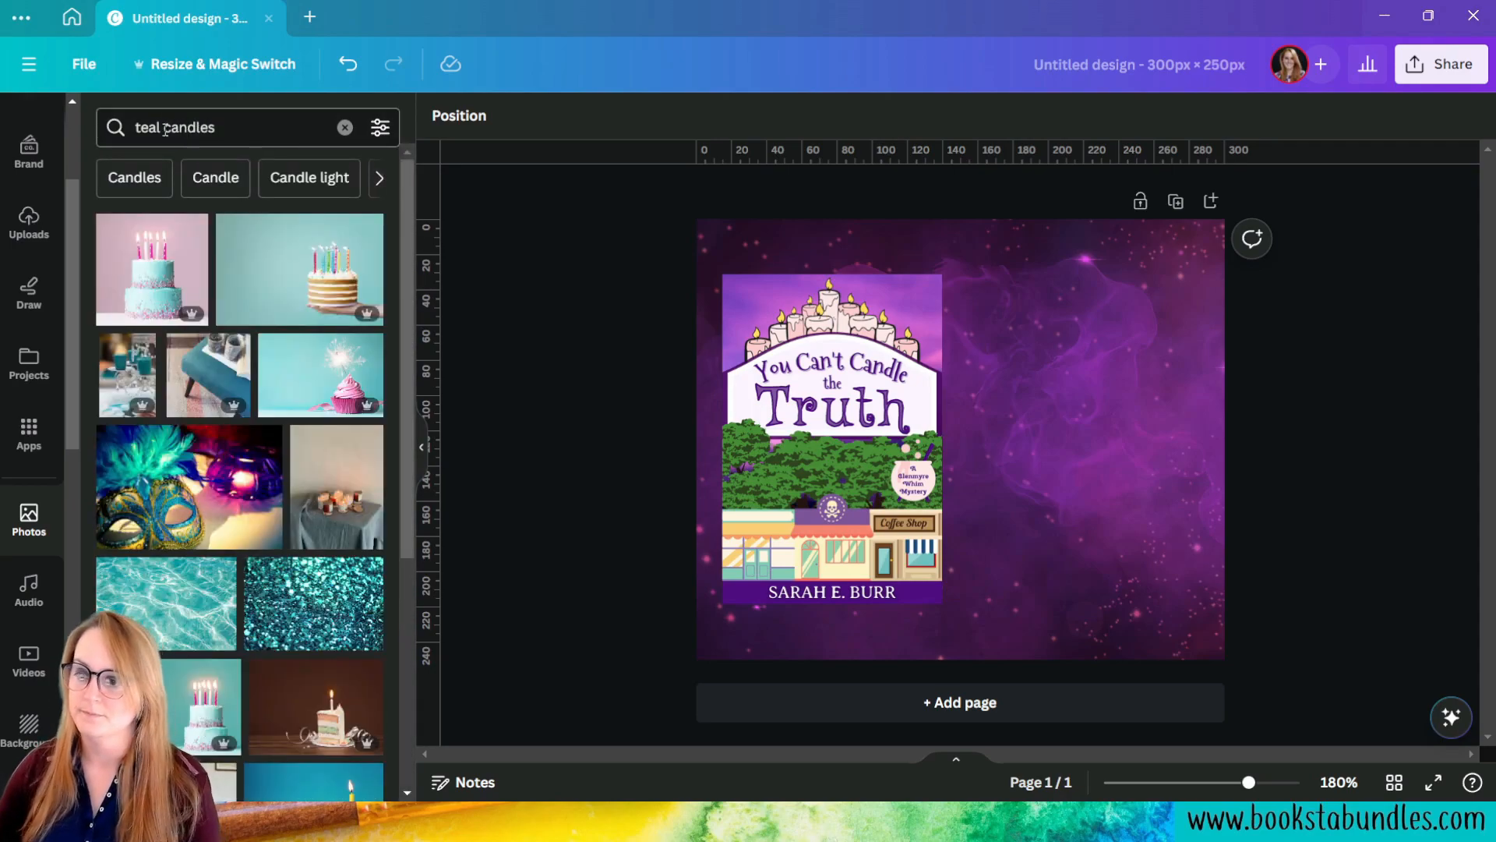
pyautogui.scroll(-4, 207, 463)
pyautogui.scroll(-7, 207, 463)
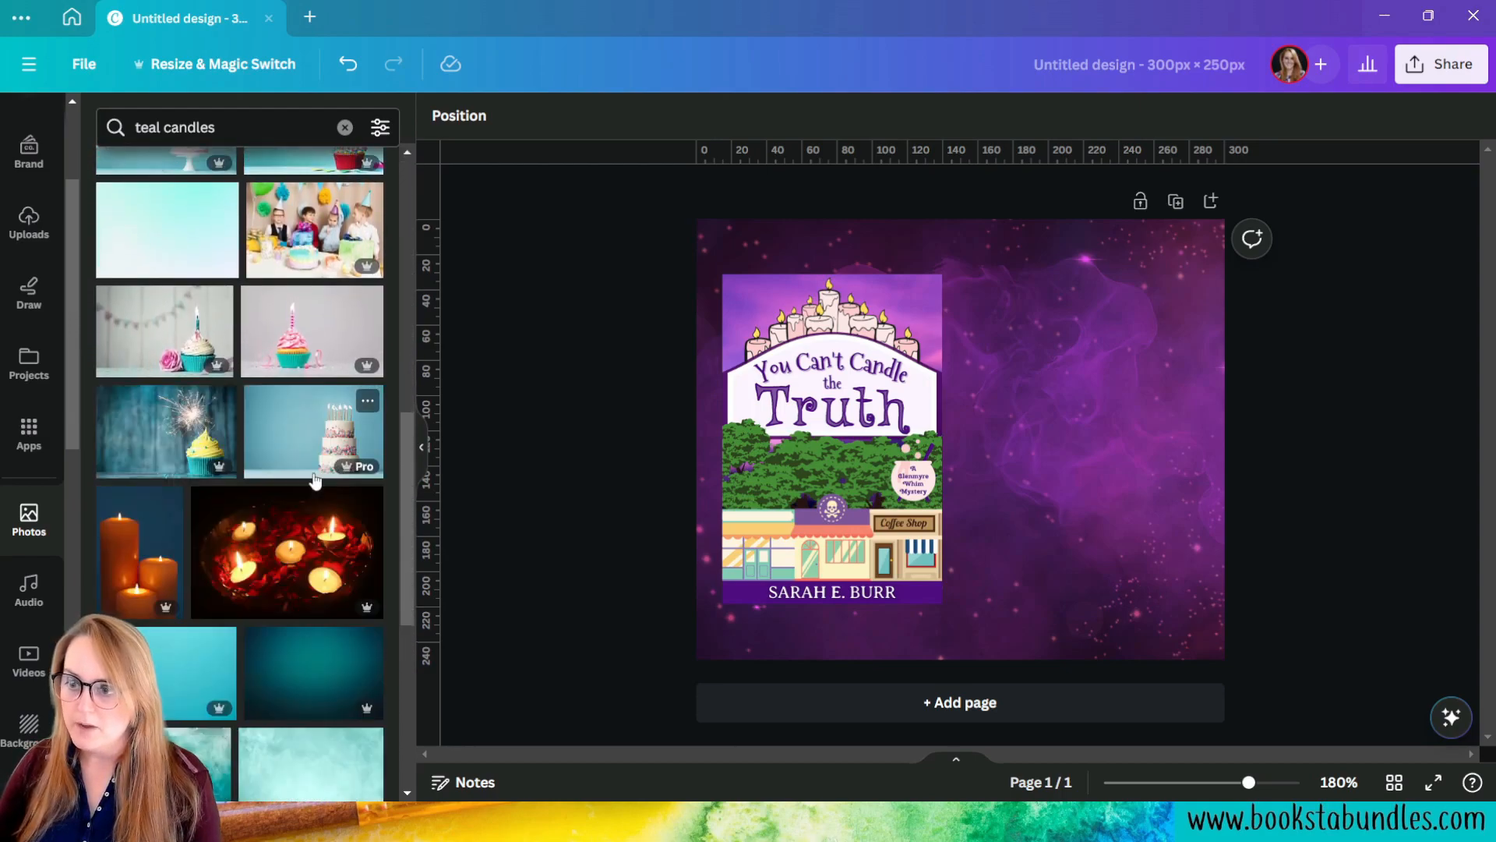
pyautogui.scroll(-3, 300, 468)
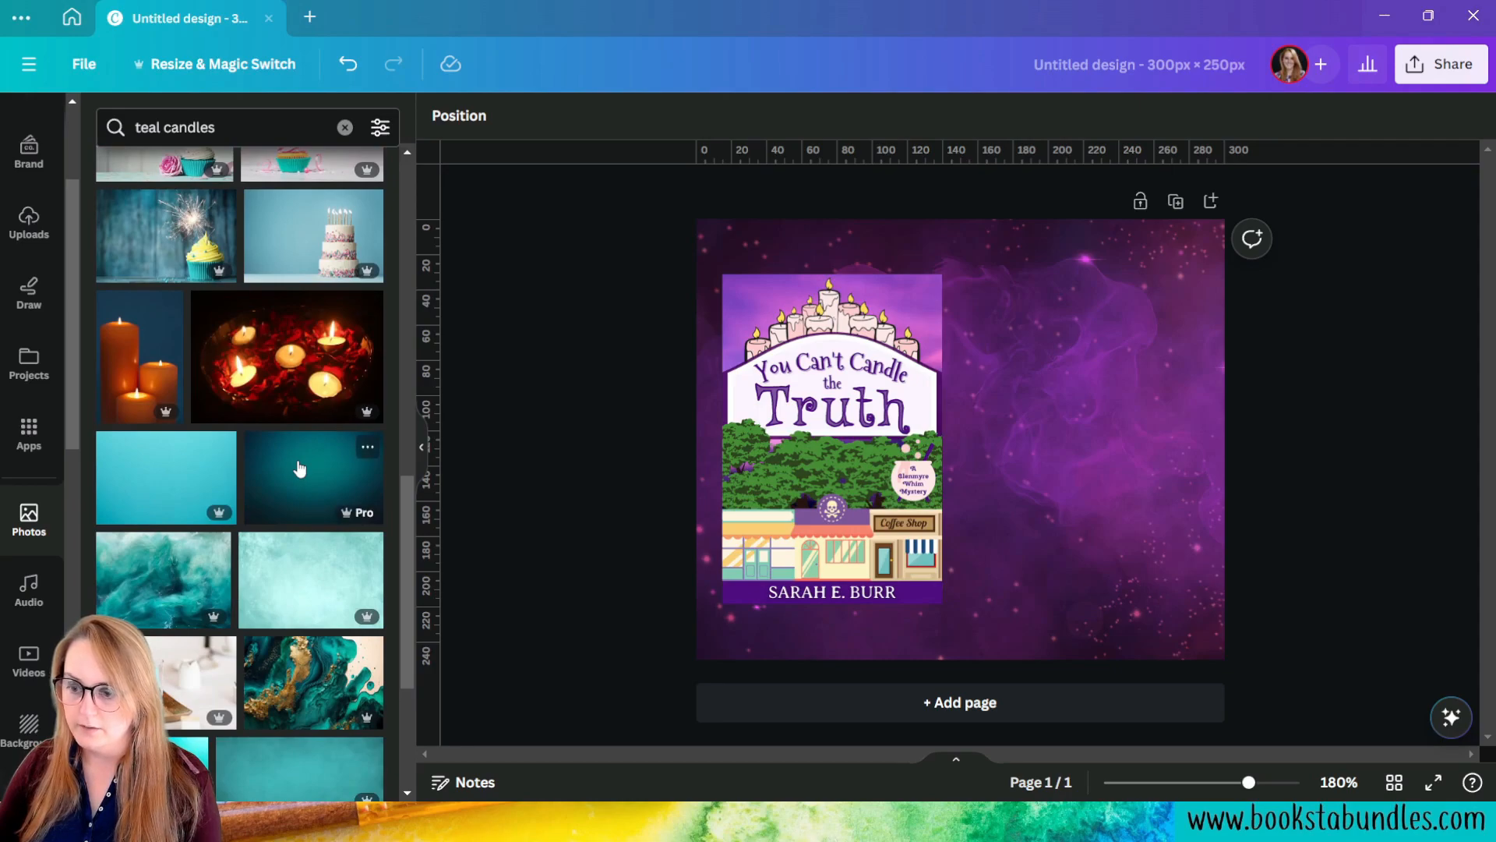
pyautogui.click(166, 696)
pyautogui.moveTo(955, 437); pyautogui.dragTo(1122, 460)
# Step: Look through more of the teal candle photo results and open the Magic Media image generator
pyautogui.scroll(-6, 228, 550)
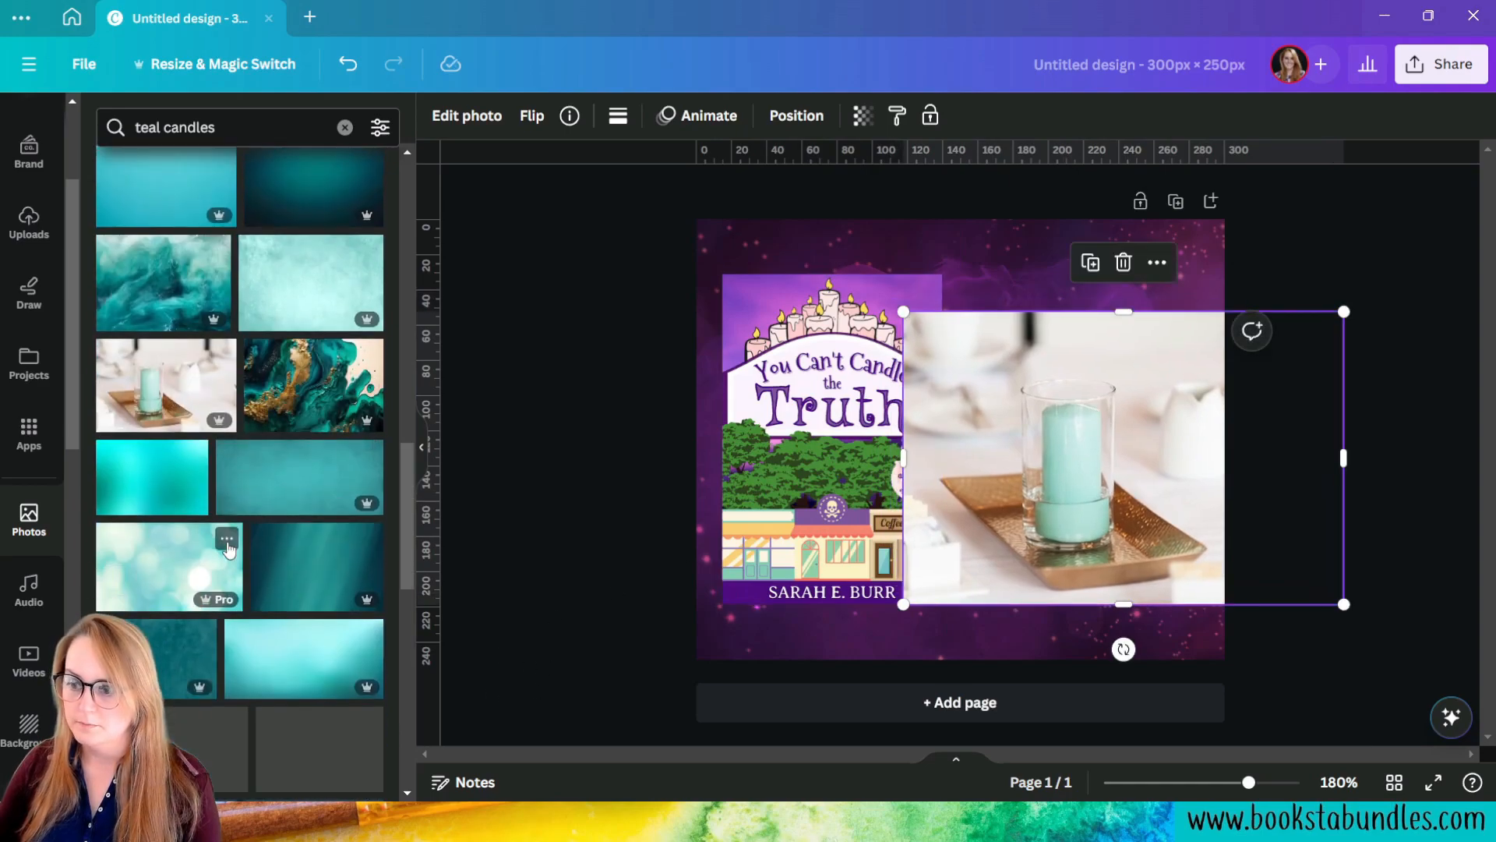
pyautogui.scroll(-5, 228, 550)
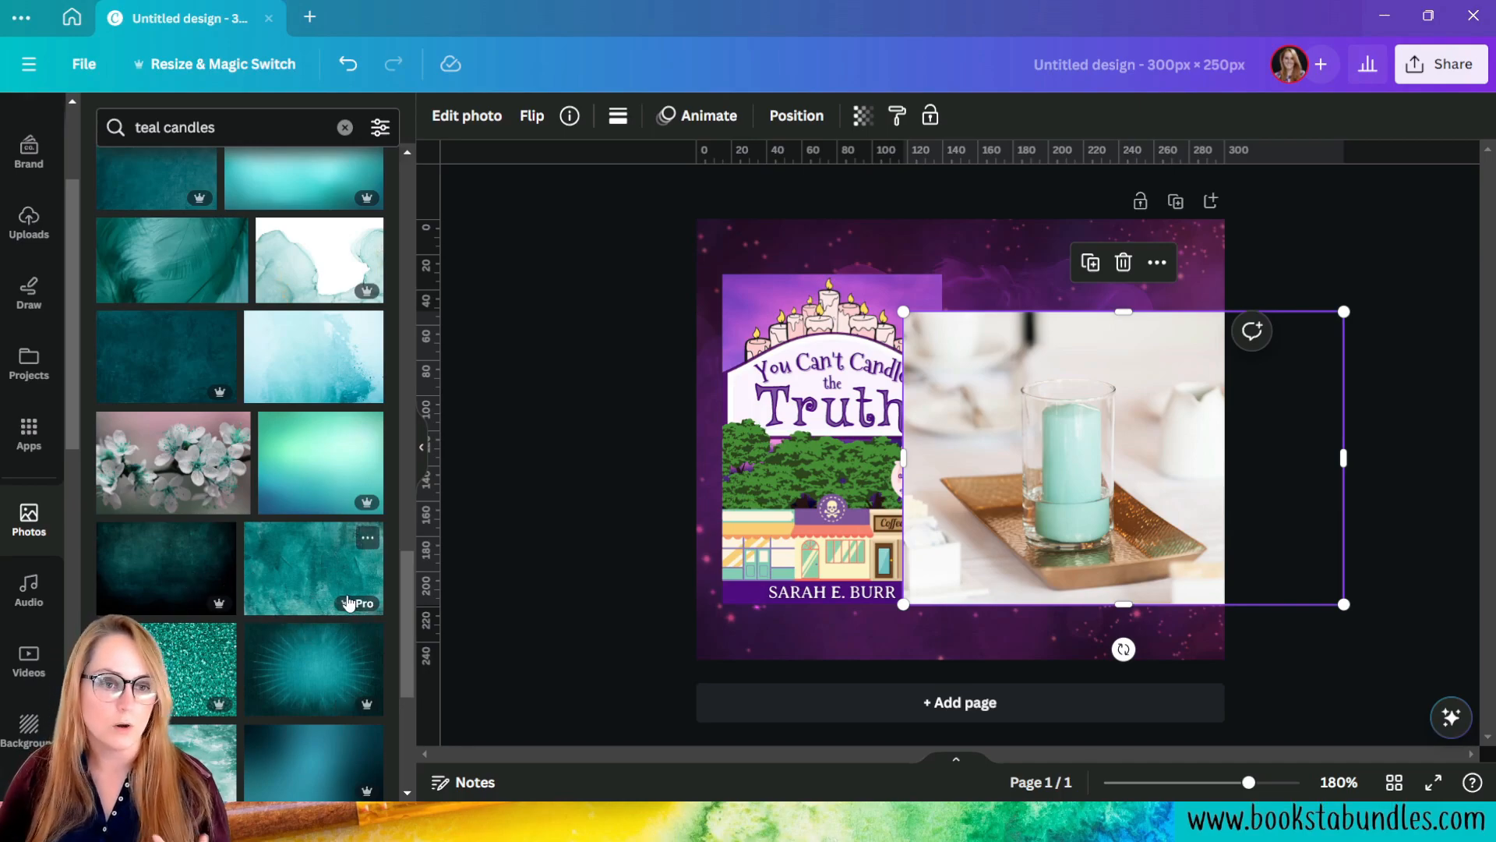
pyautogui.scroll(-4, 281, 635)
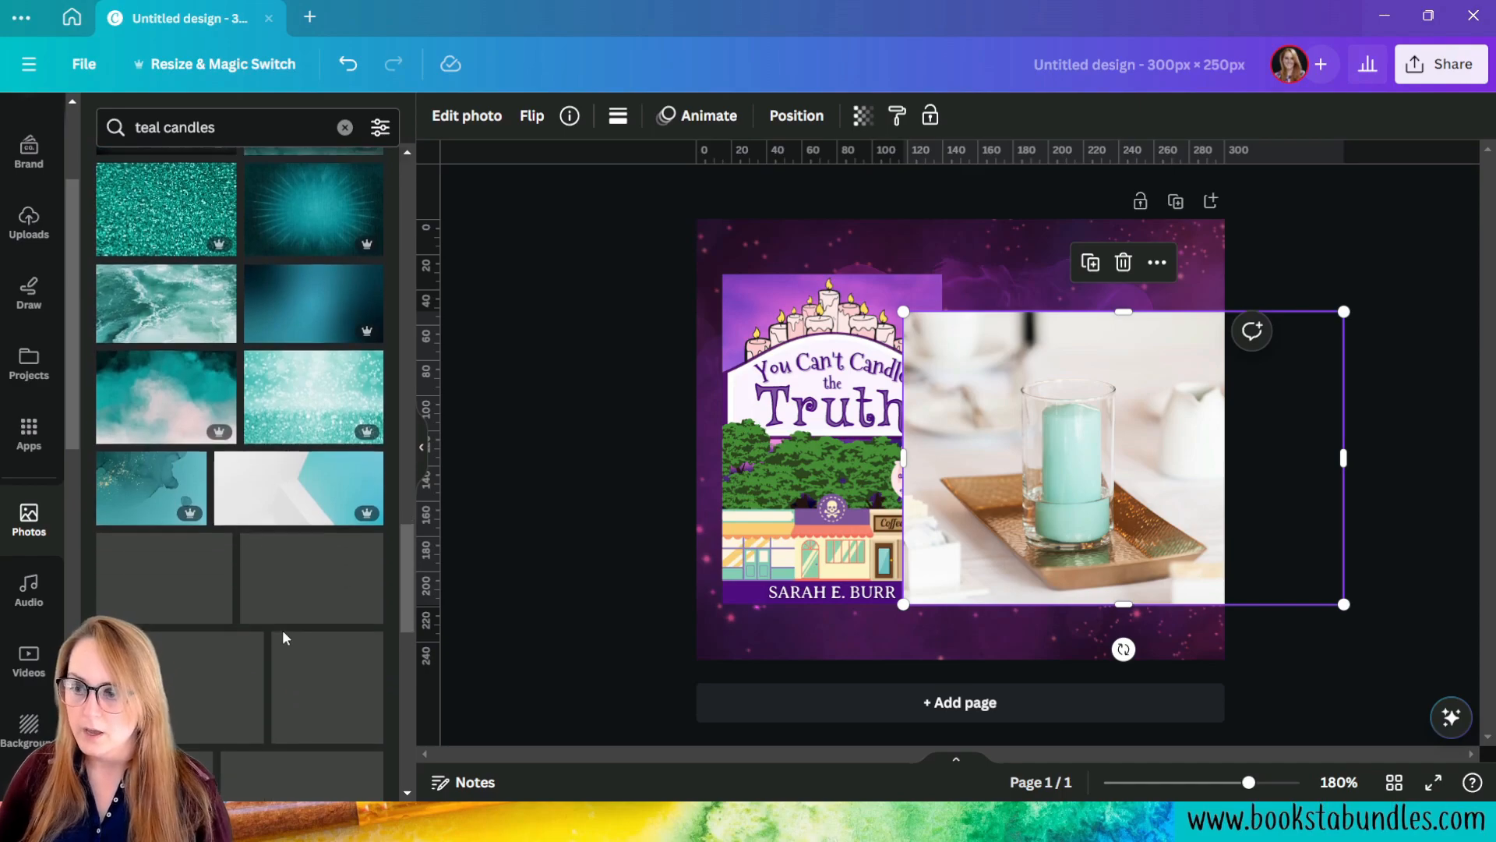
pyautogui.scroll(-5, 316, 582)
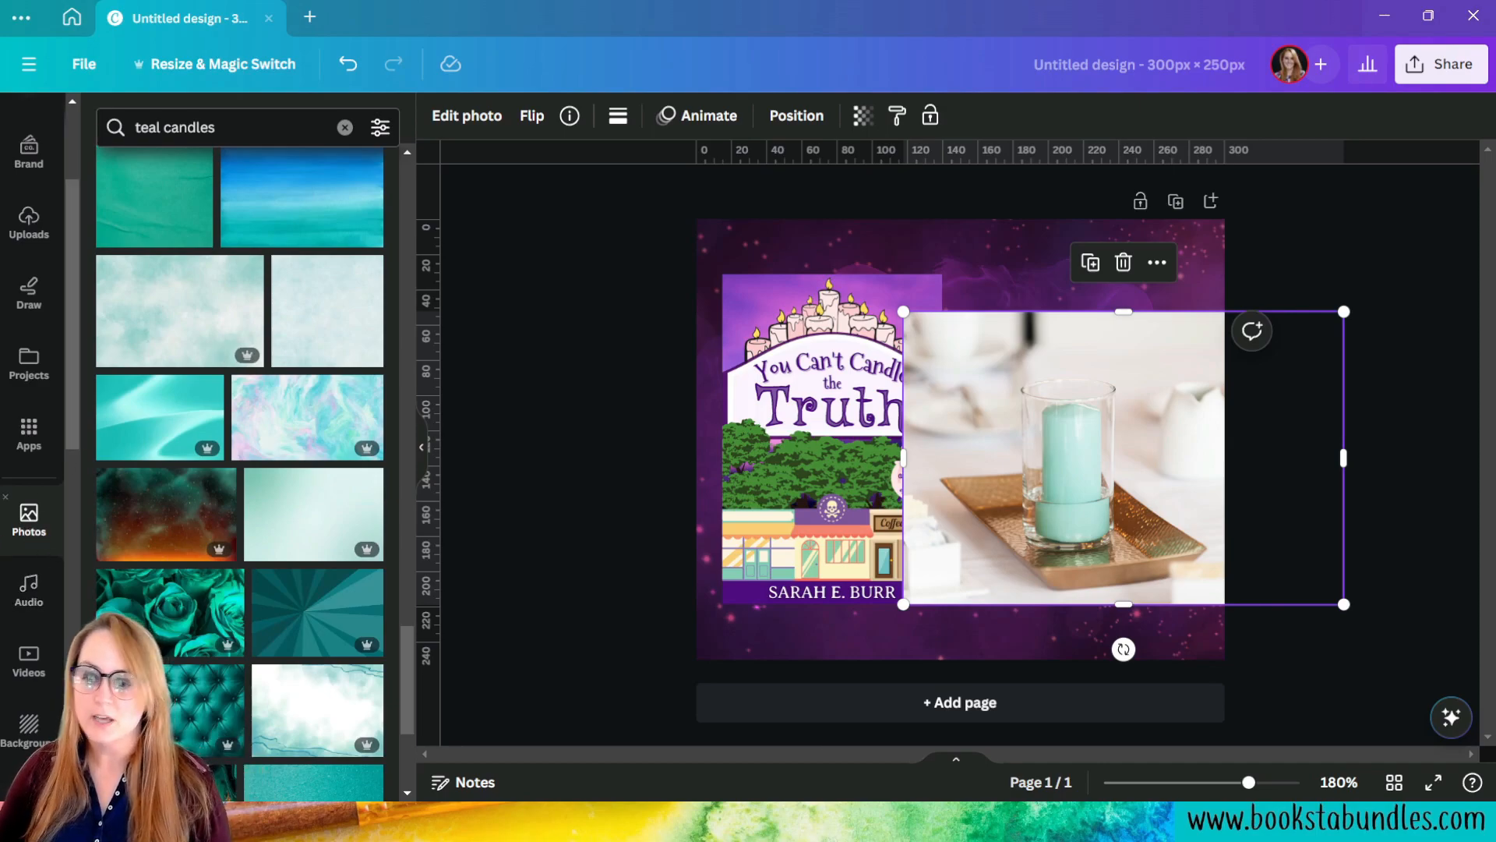
pyautogui.scroll(-5, 47, 483)
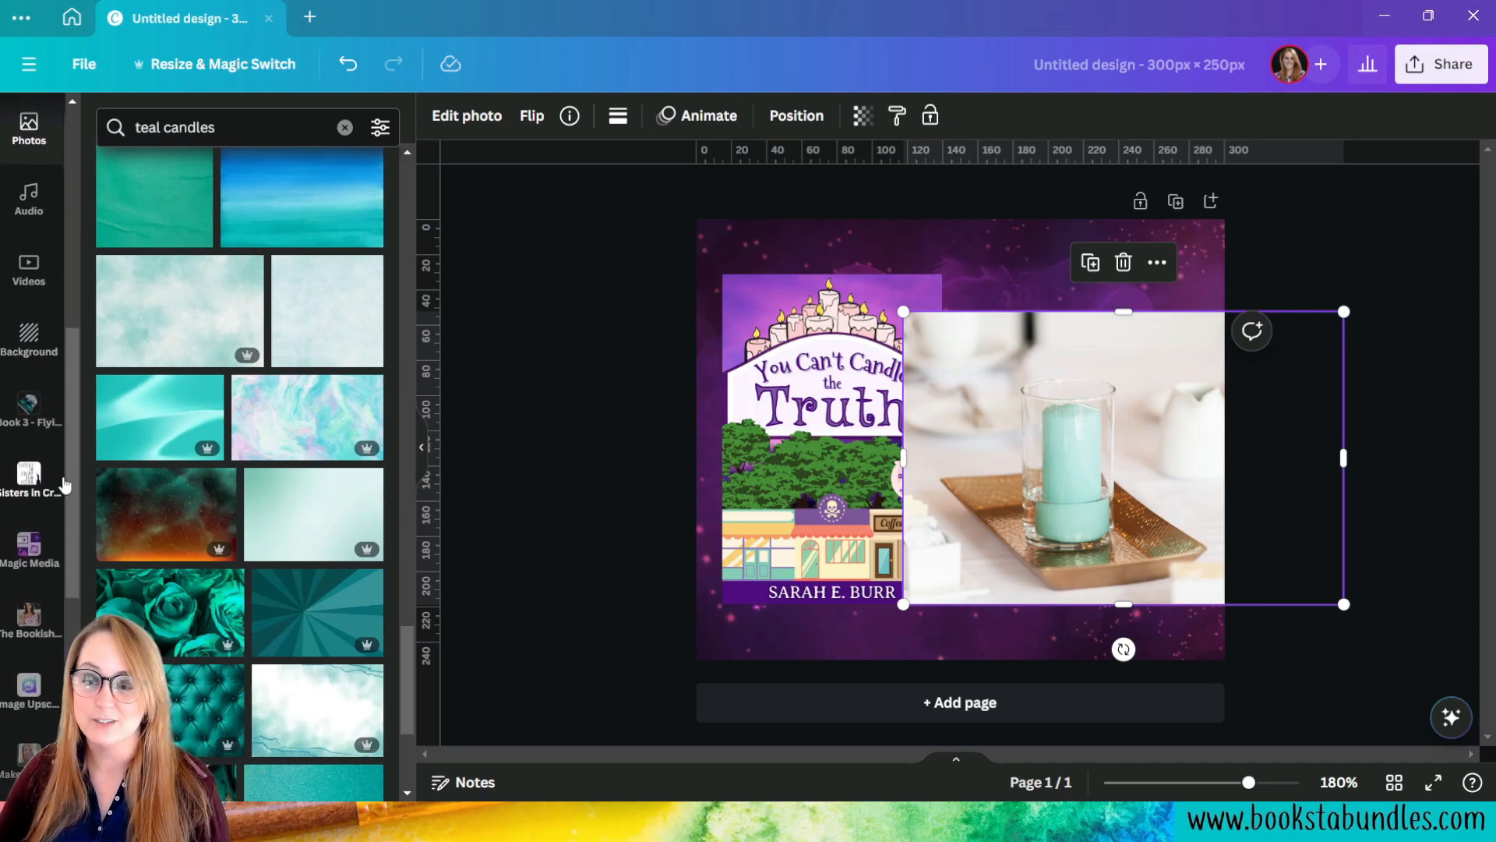
pyautogui.click(46, 542)
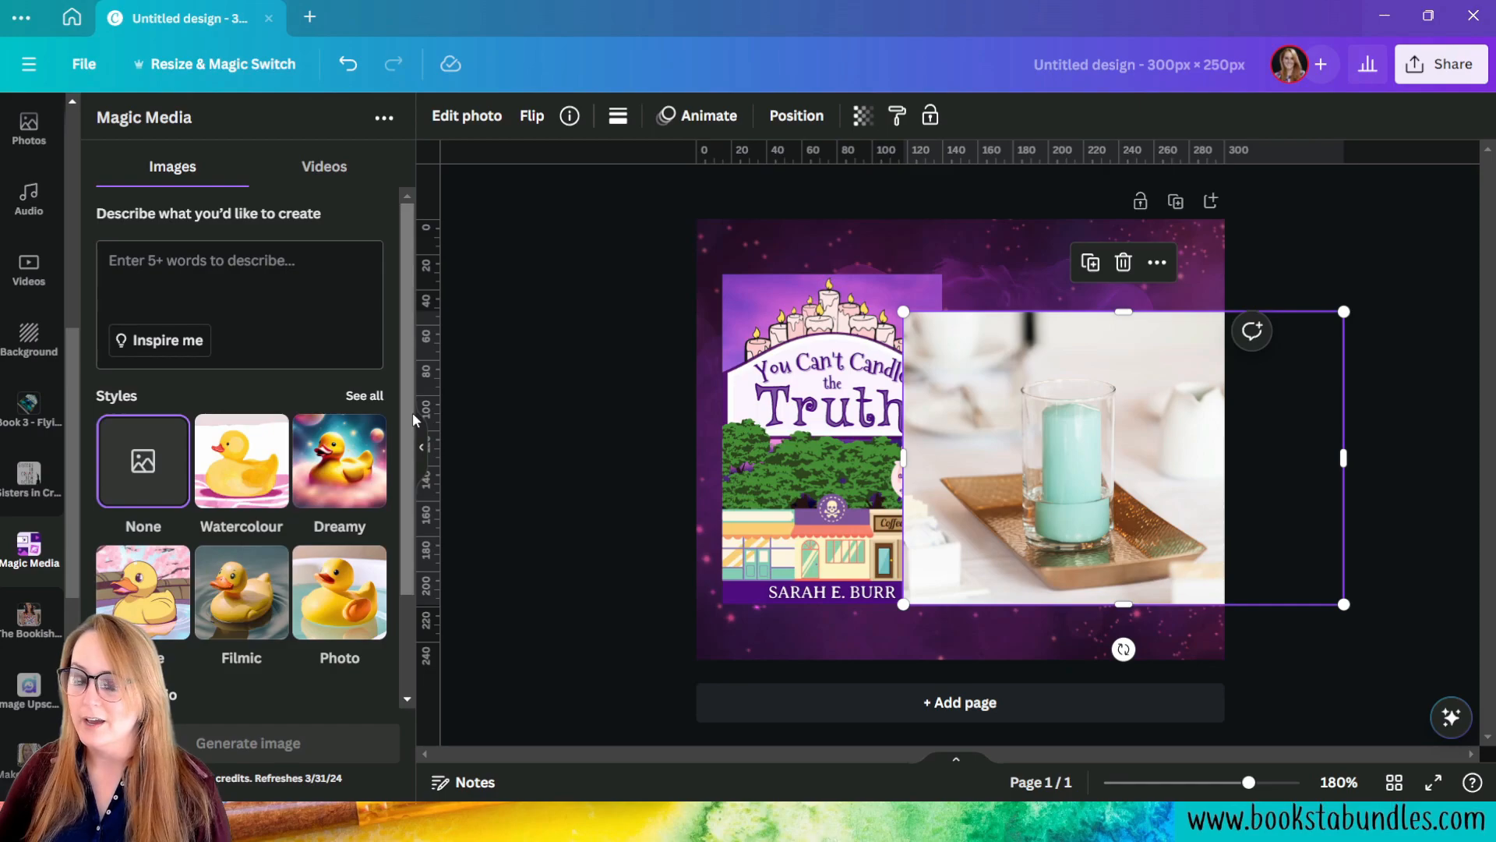
# Step: Browse the full list of image styles and choose the Anime style for the generated images
pyautogui.click(364, 398)
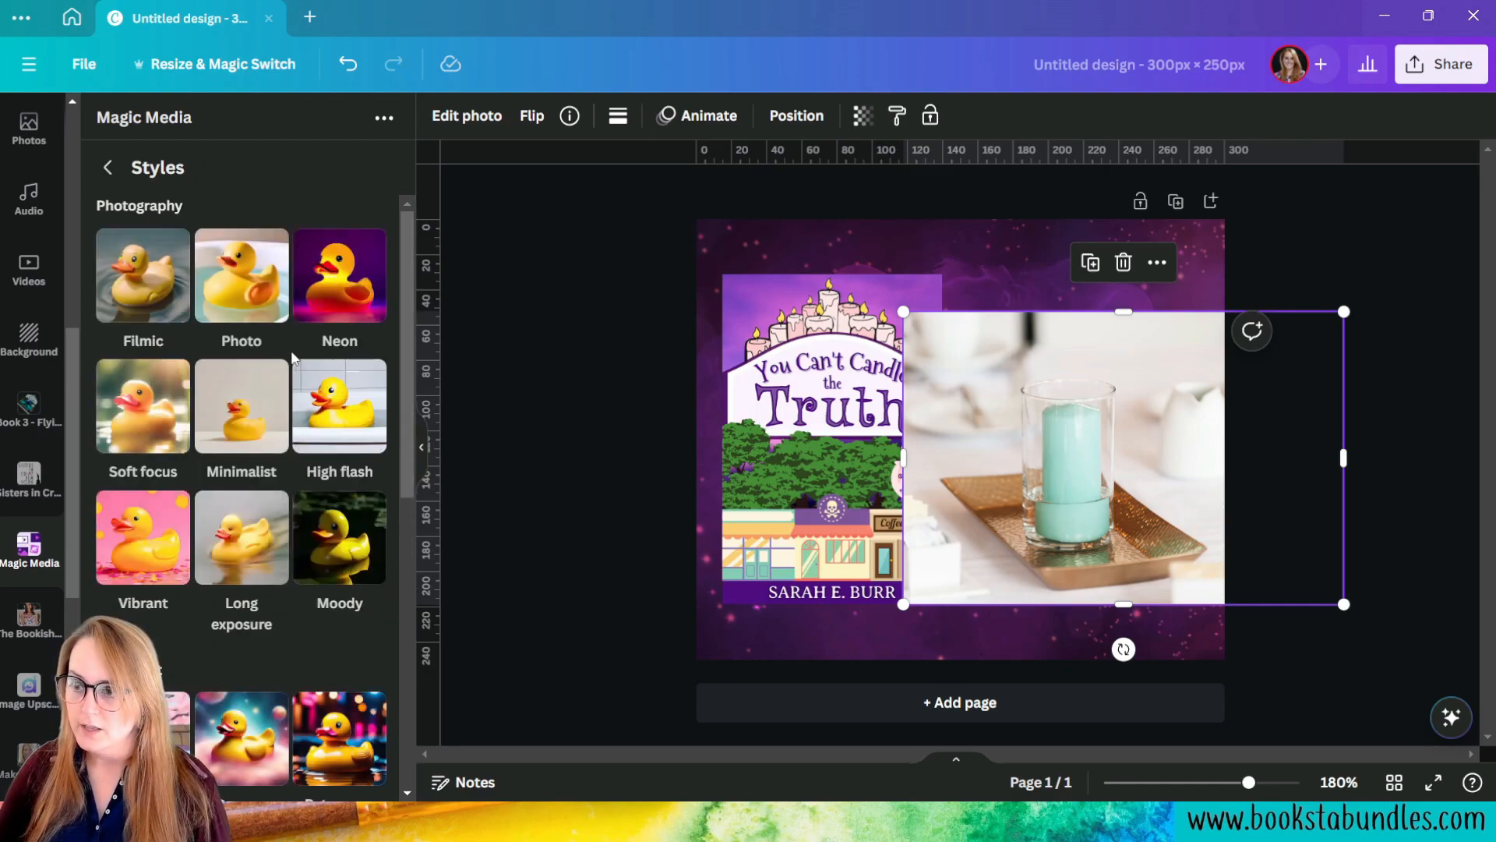
pyautogui.scroll(-6, 294, 359)
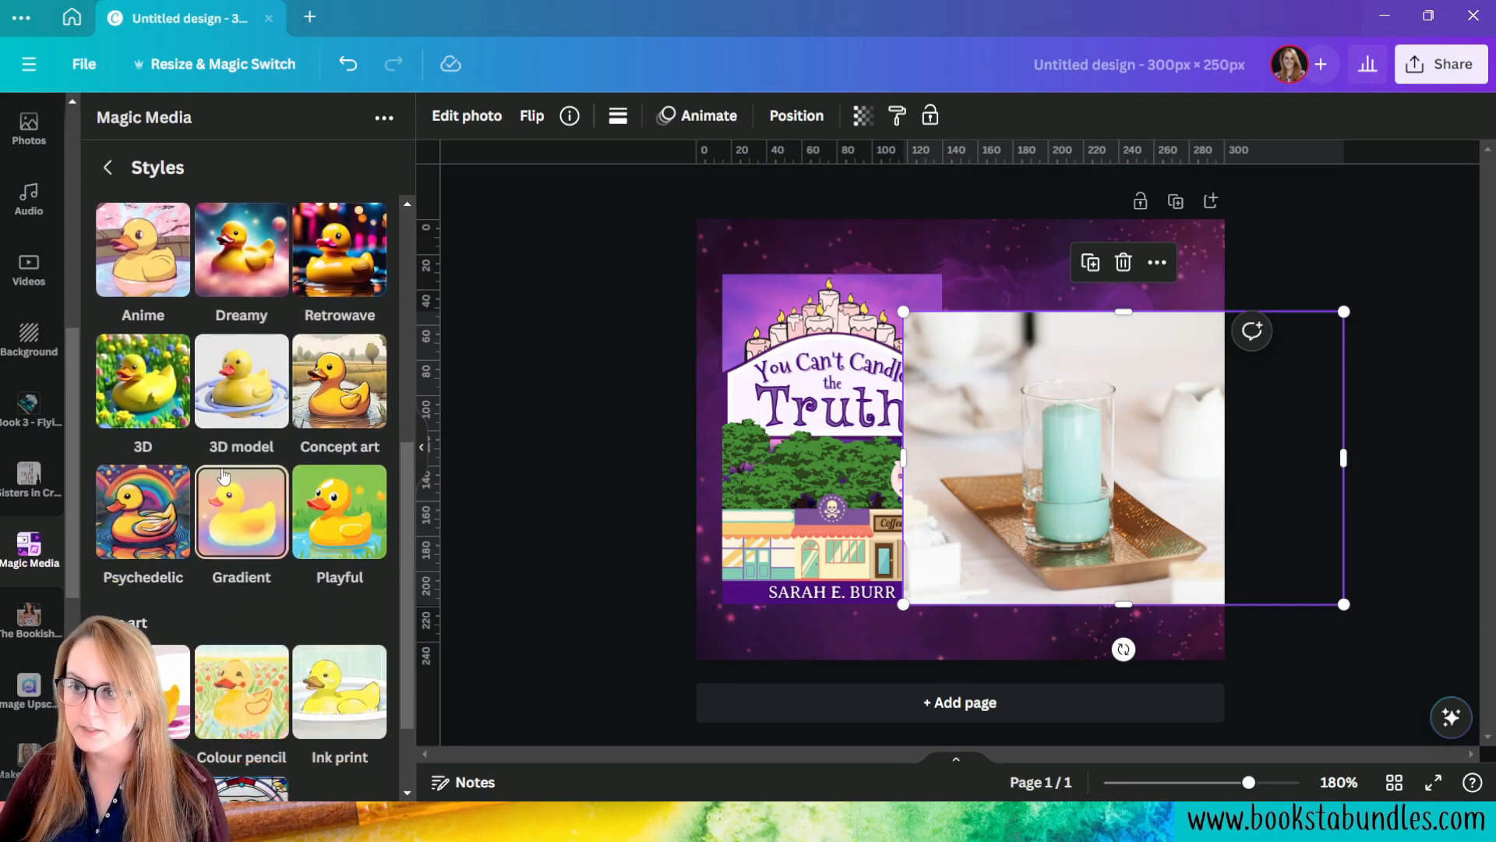
pyautogui.scroll(-1, 262, 555)
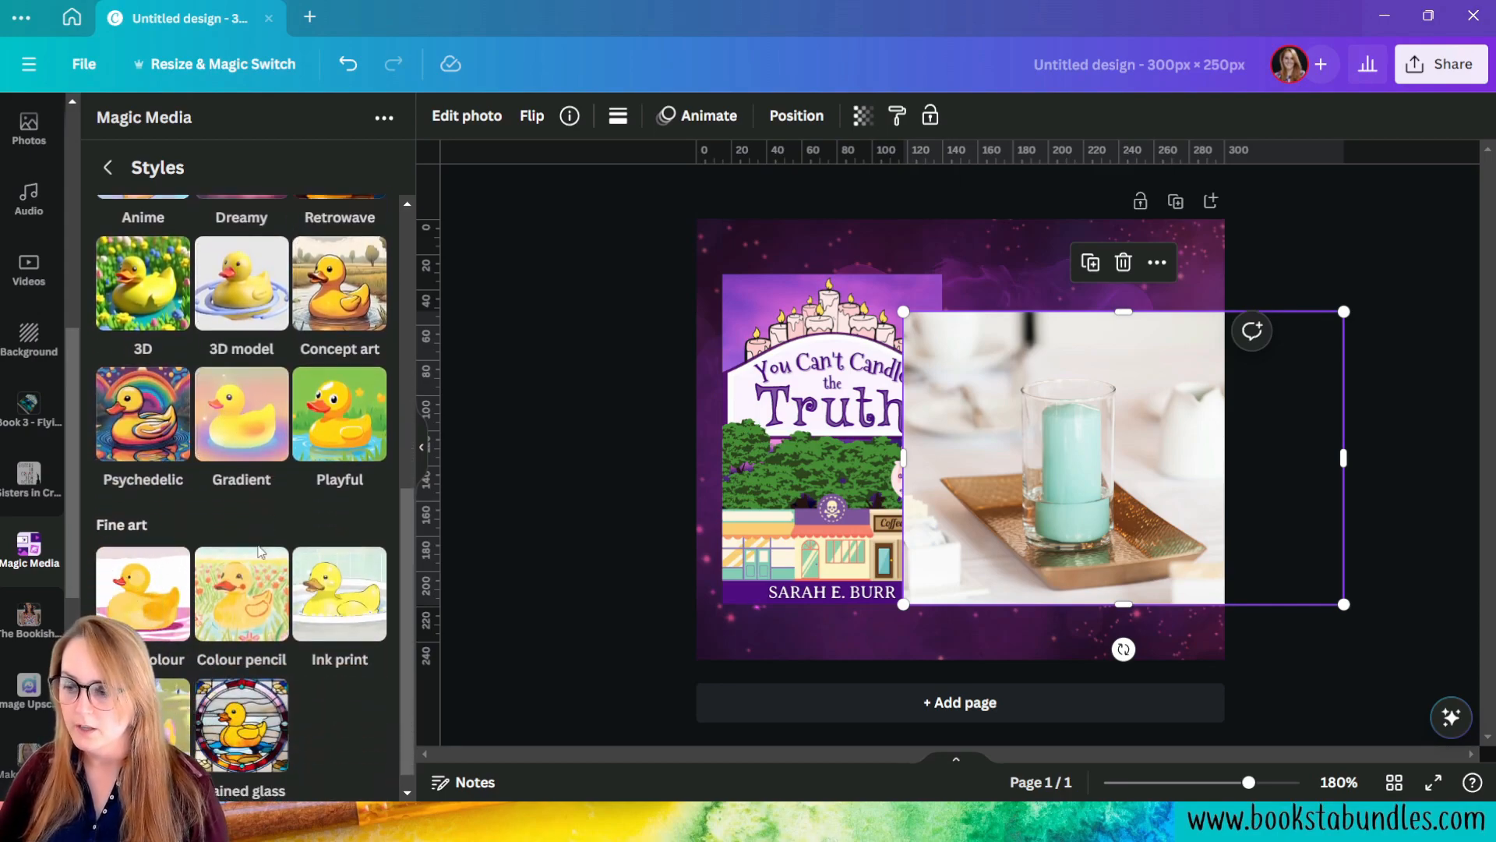
pyautogui.scroll(2, 179, 546)
pyautogui.click(146, 339)
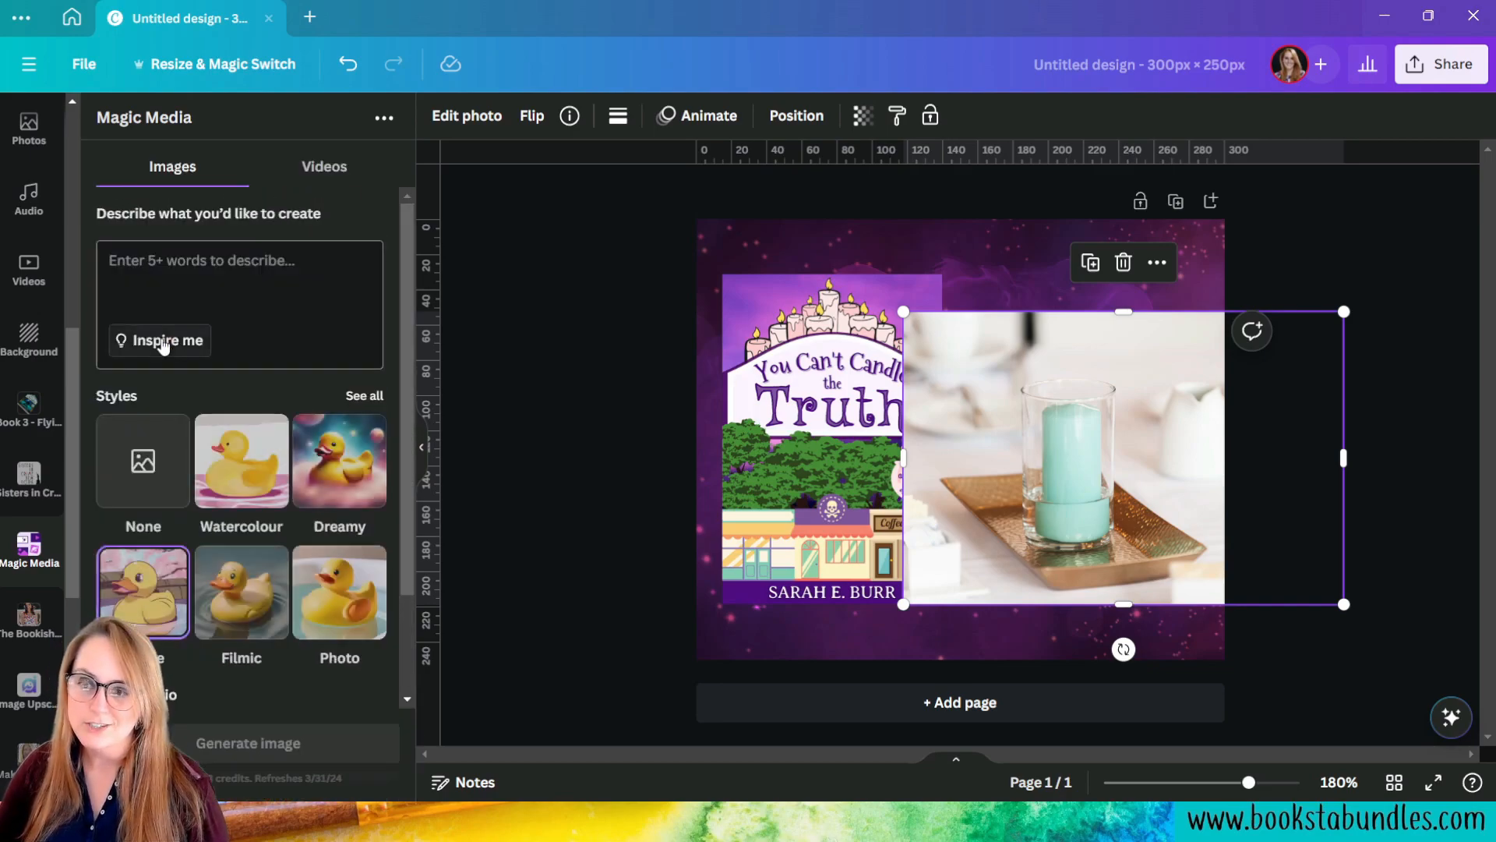
# Step: Generate images from the prompt "A teal background with teal candles on a tabletop." and delete the teal candle photo from the page
pyautogui.click(213, 261)
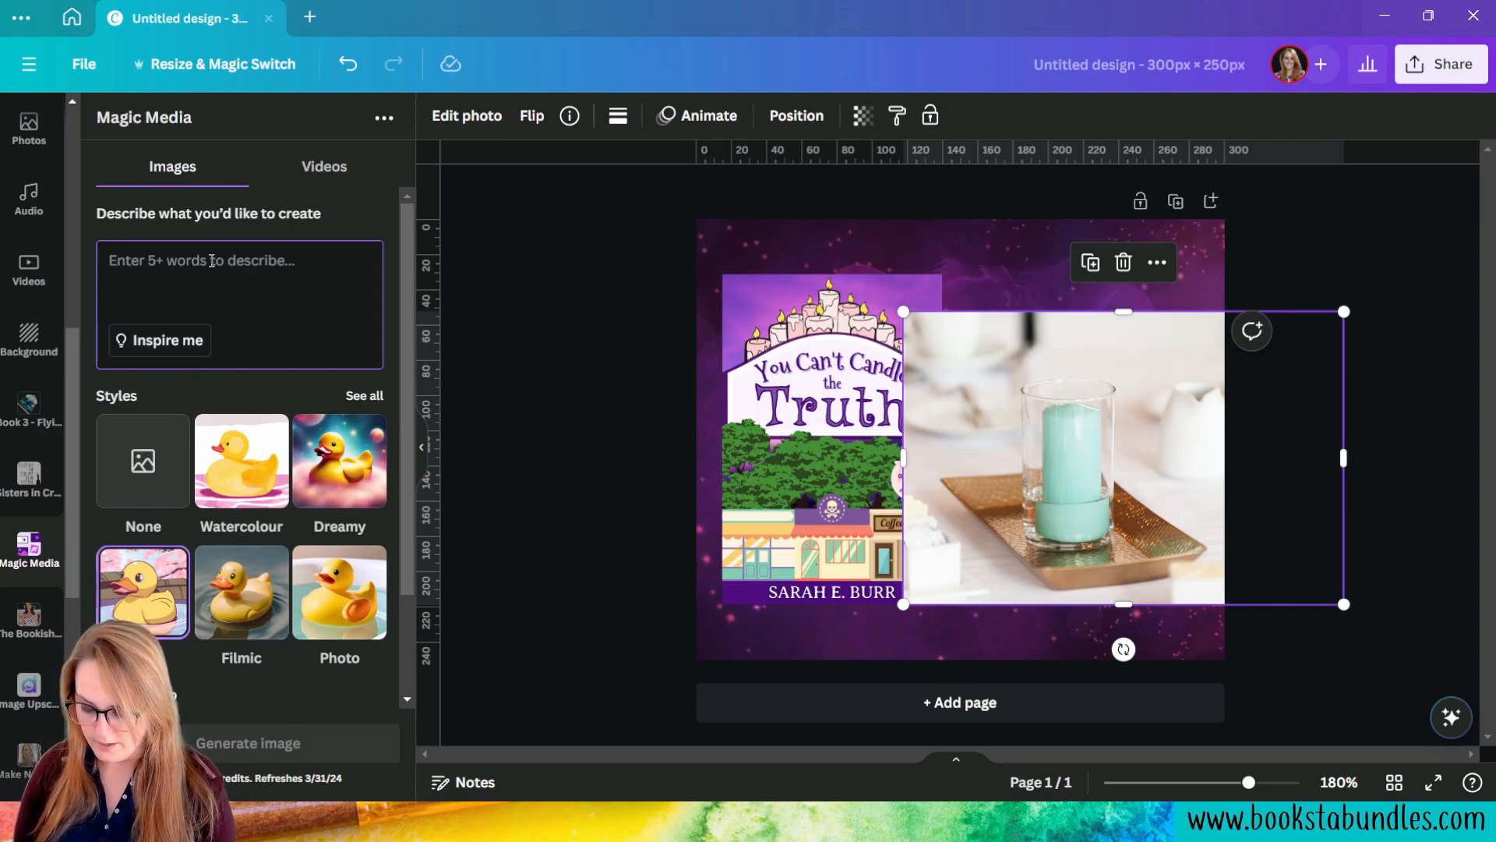
pyautogui.write('A teal backgrou')
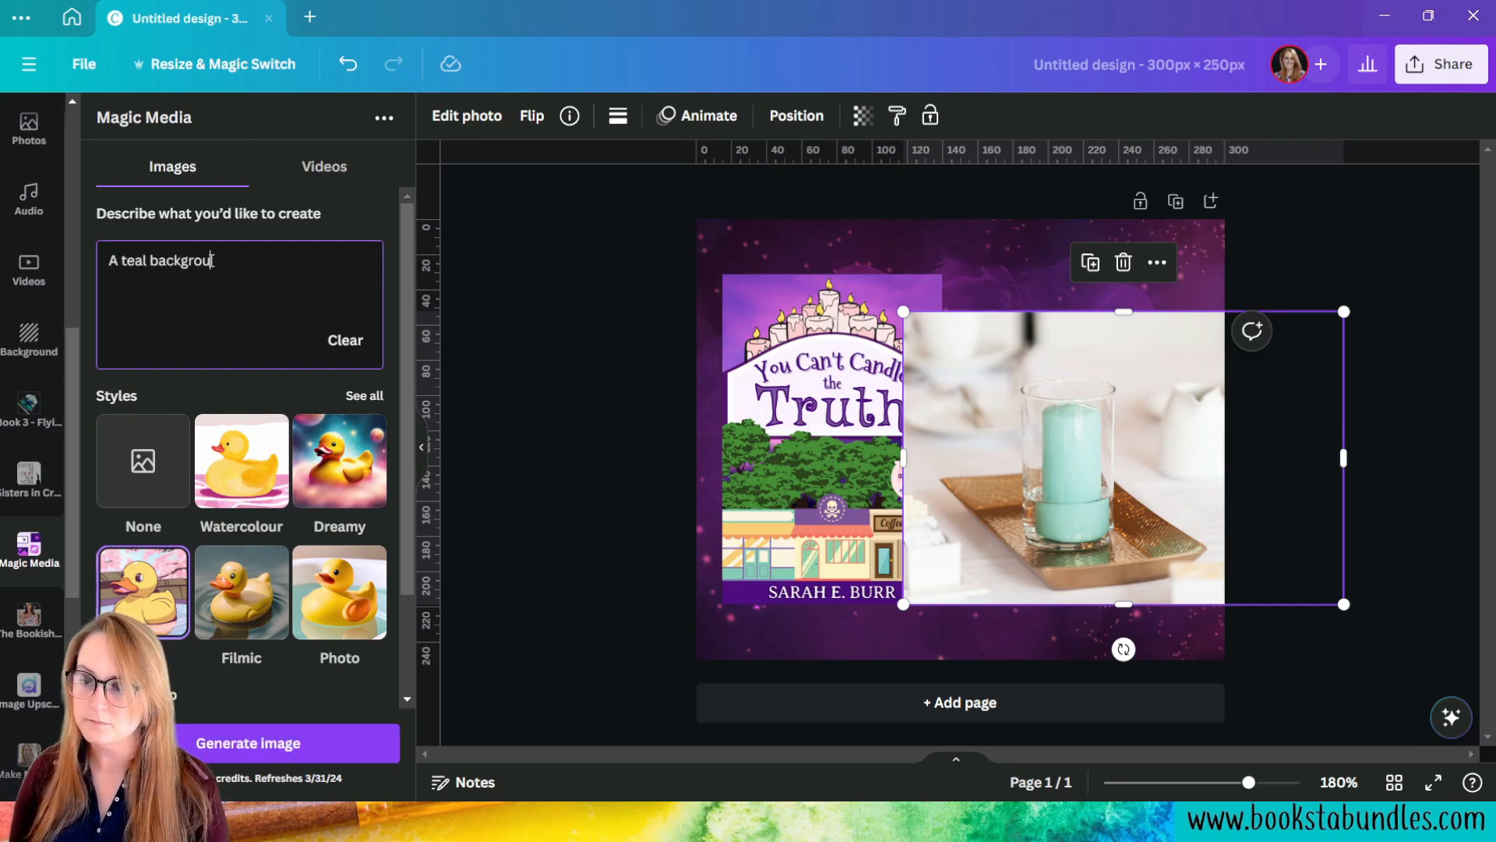
pyautogui.write('nd with teal')
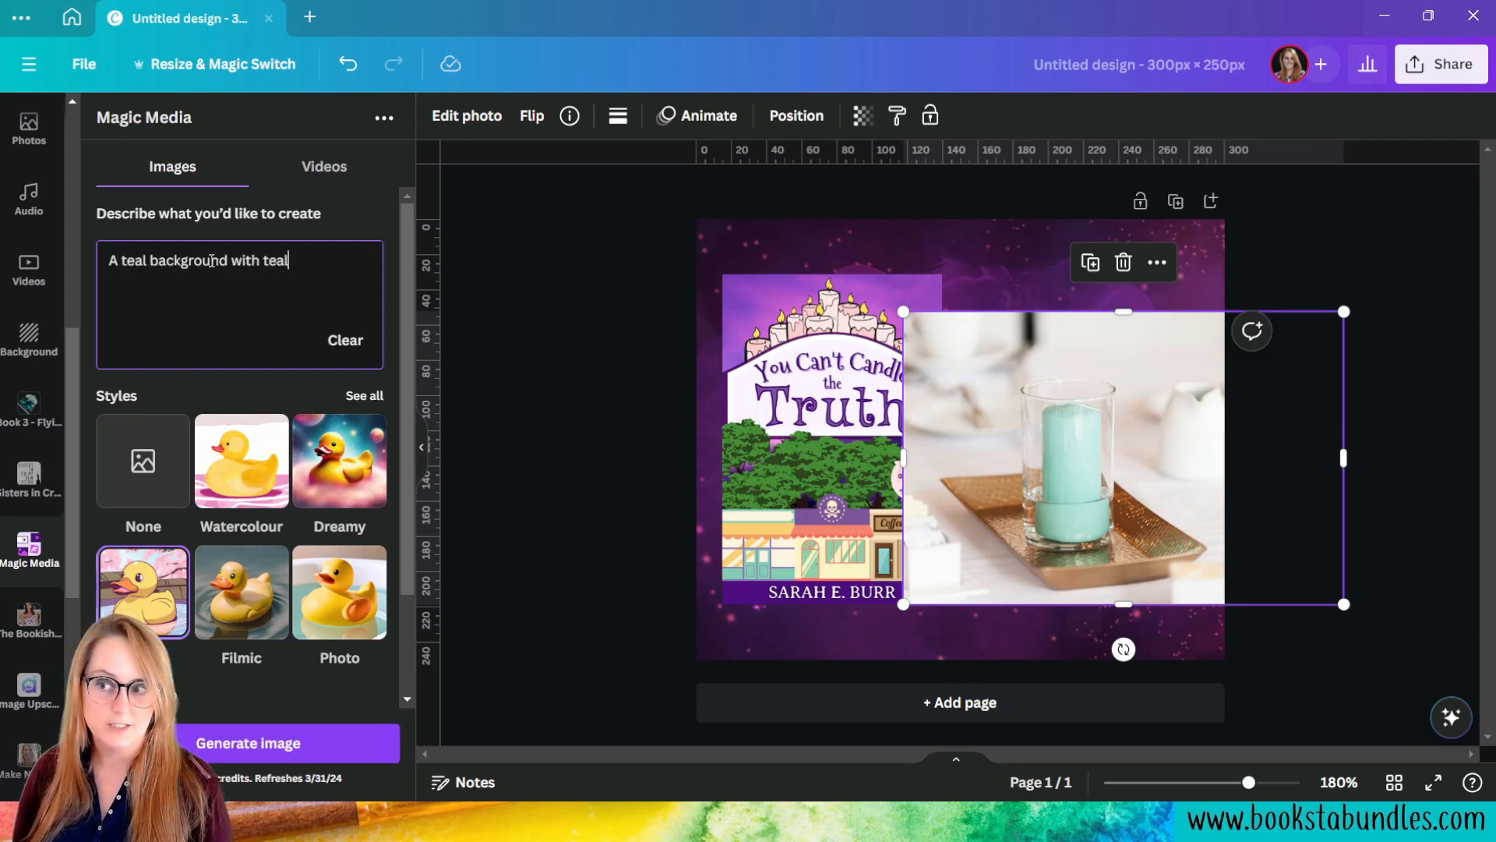
pyautogui.write(' candles on')
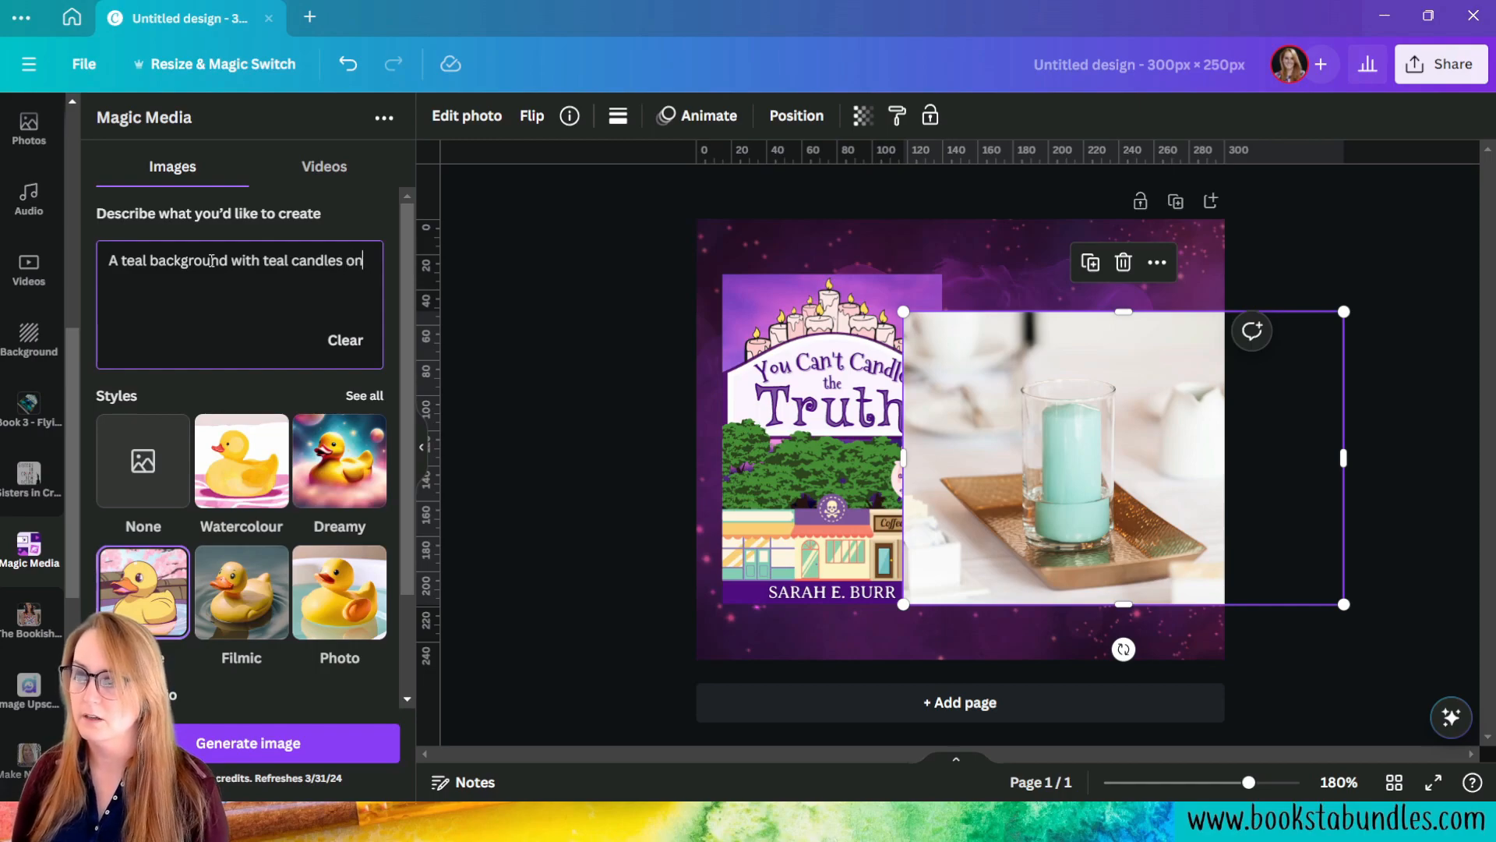
pyautogui.write(' a tabletop.')
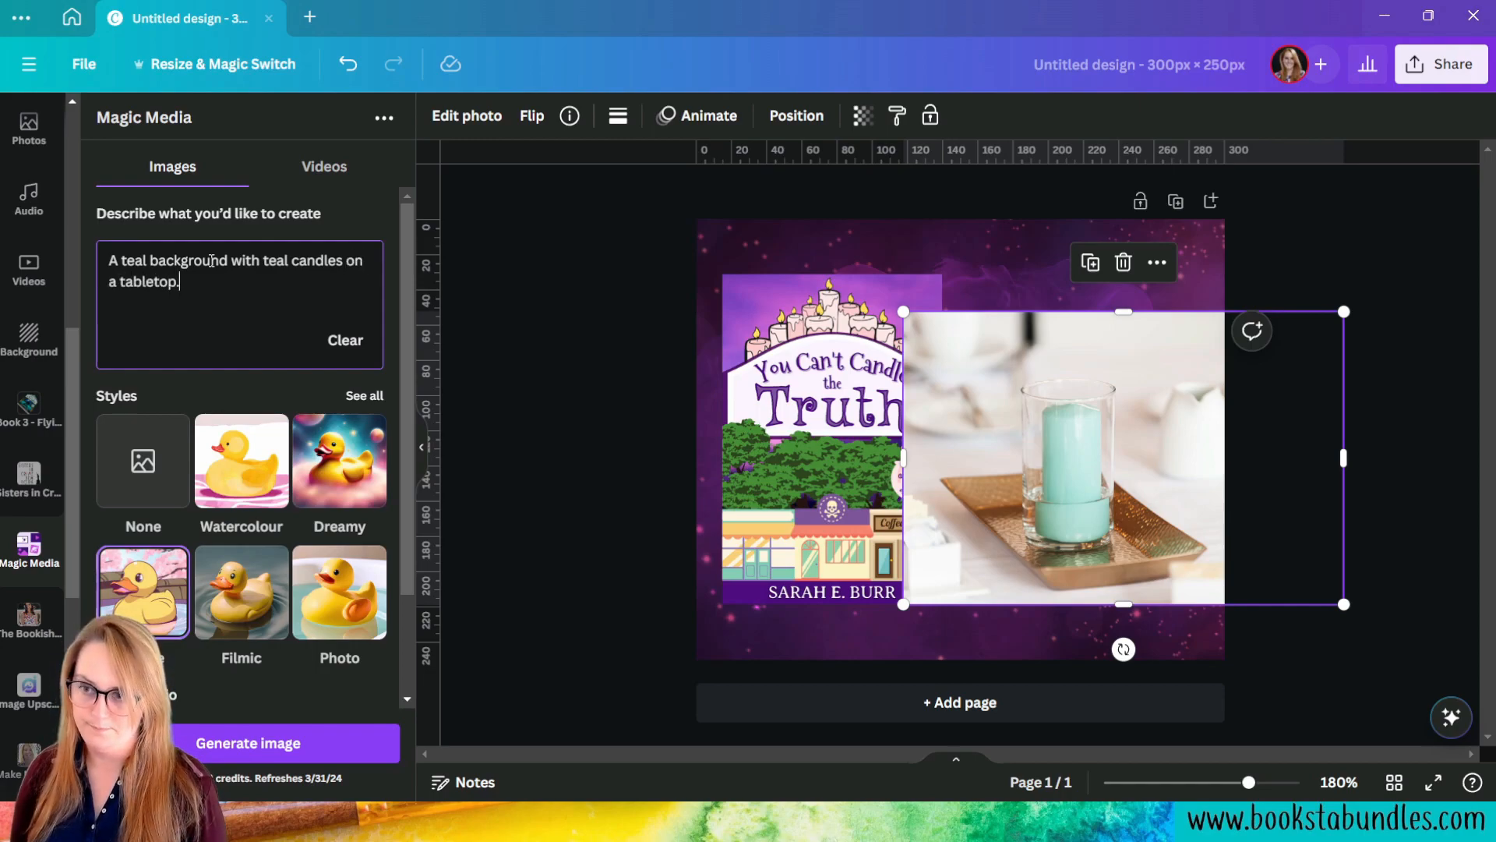
pyautogui.click(310, 742)
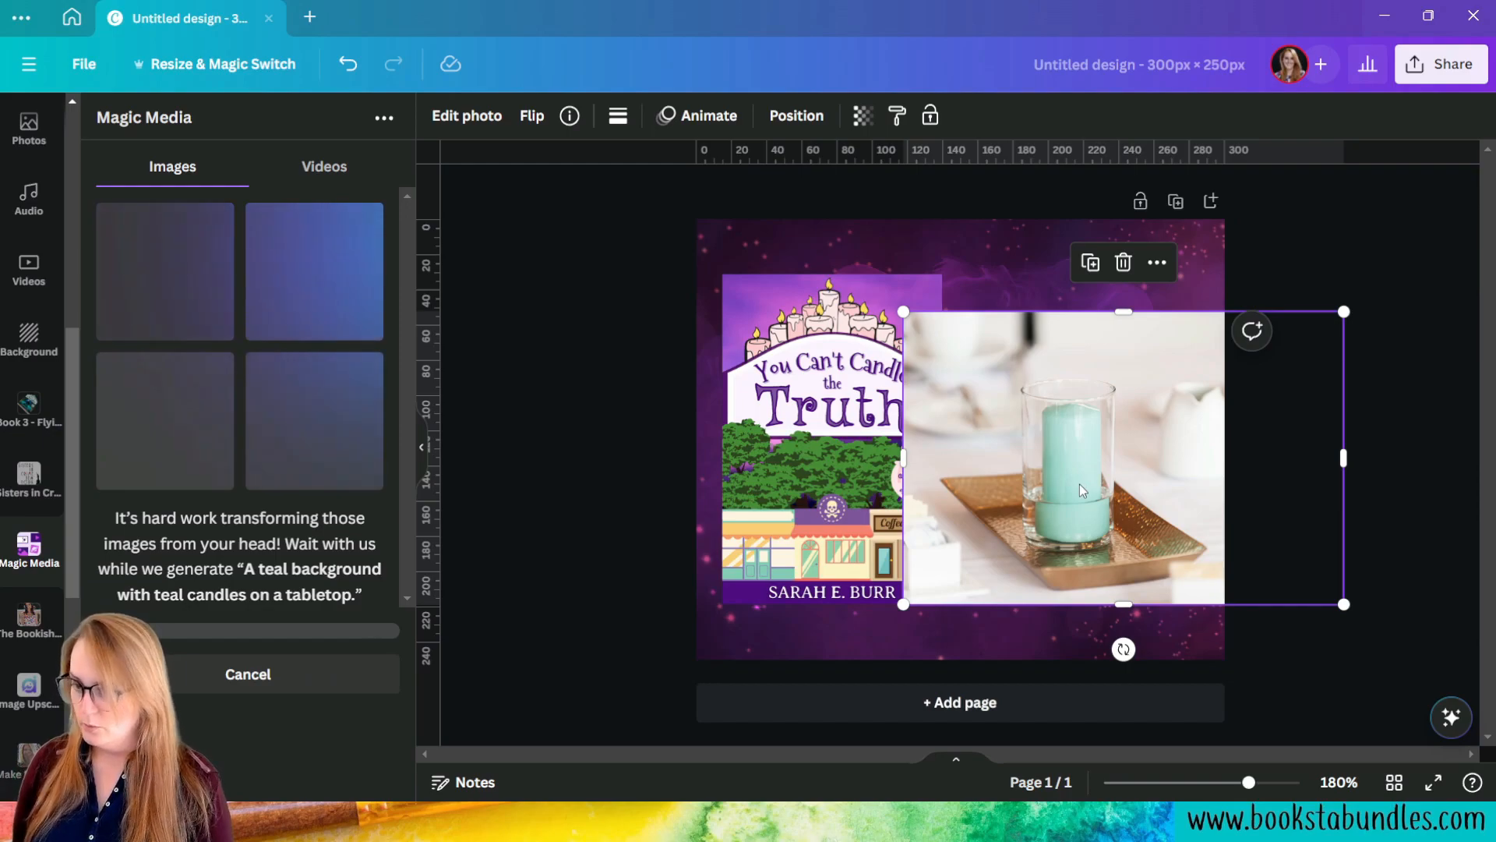
pyautogui.press('Delete')
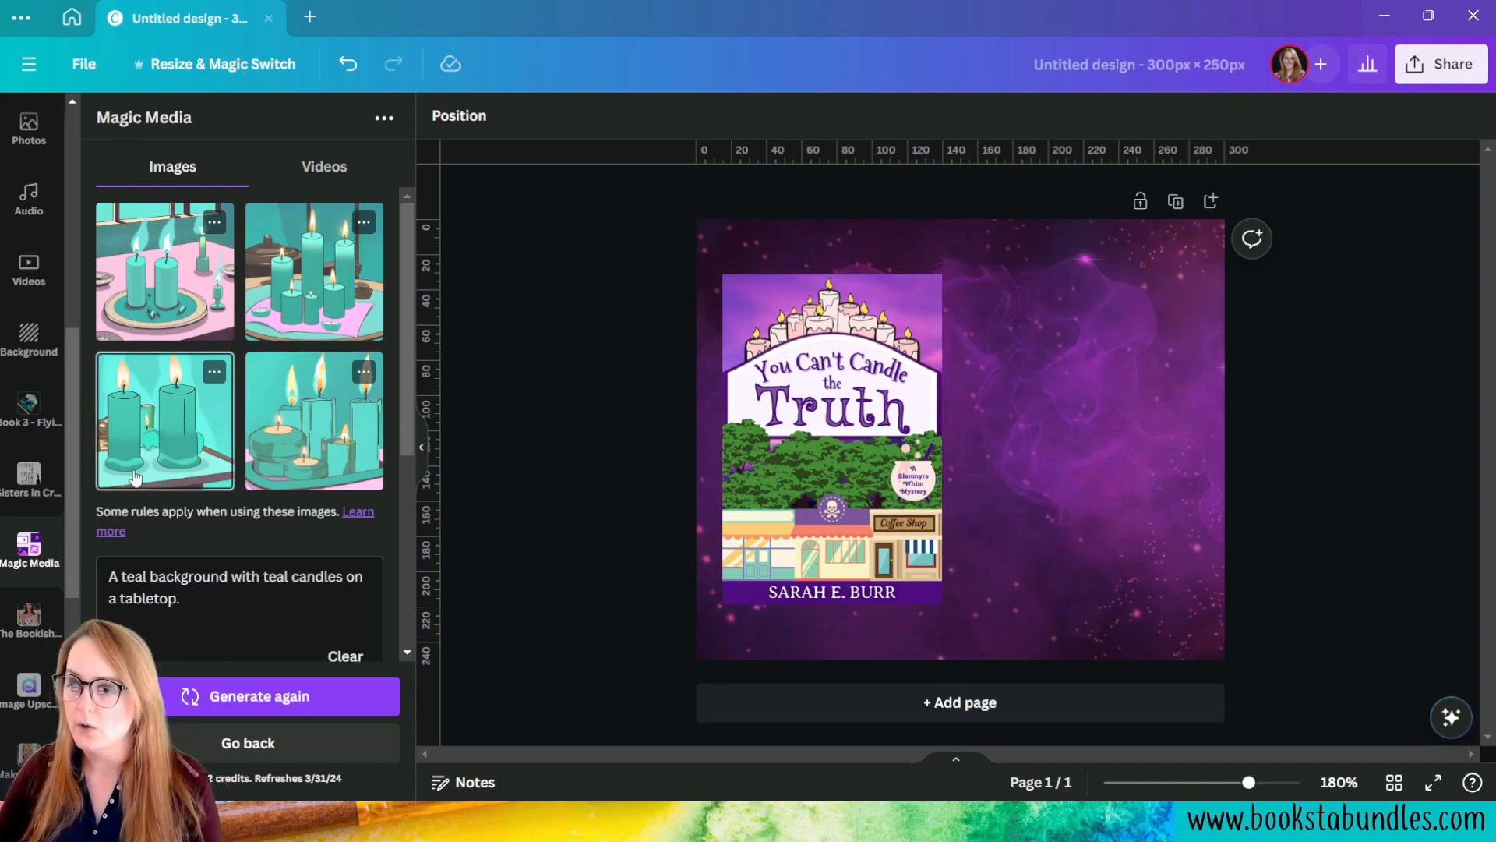
# Step: Set the generated image of mixed tall and squat candles on a tray as the page background and shift it within its crop
pyautogui.click(306, 461)
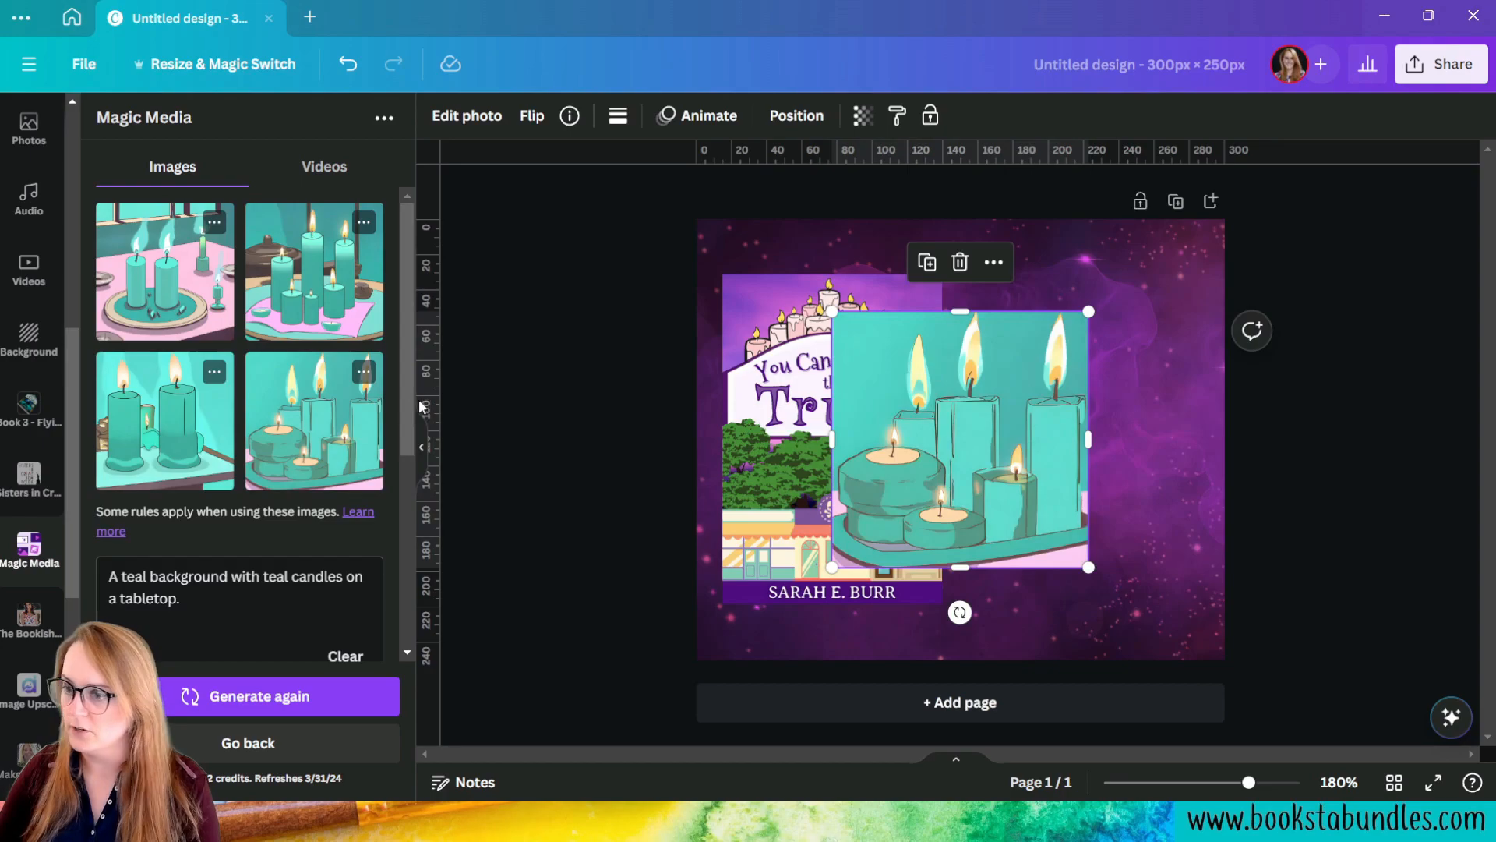
pyautogui.rightClick(976, 411)
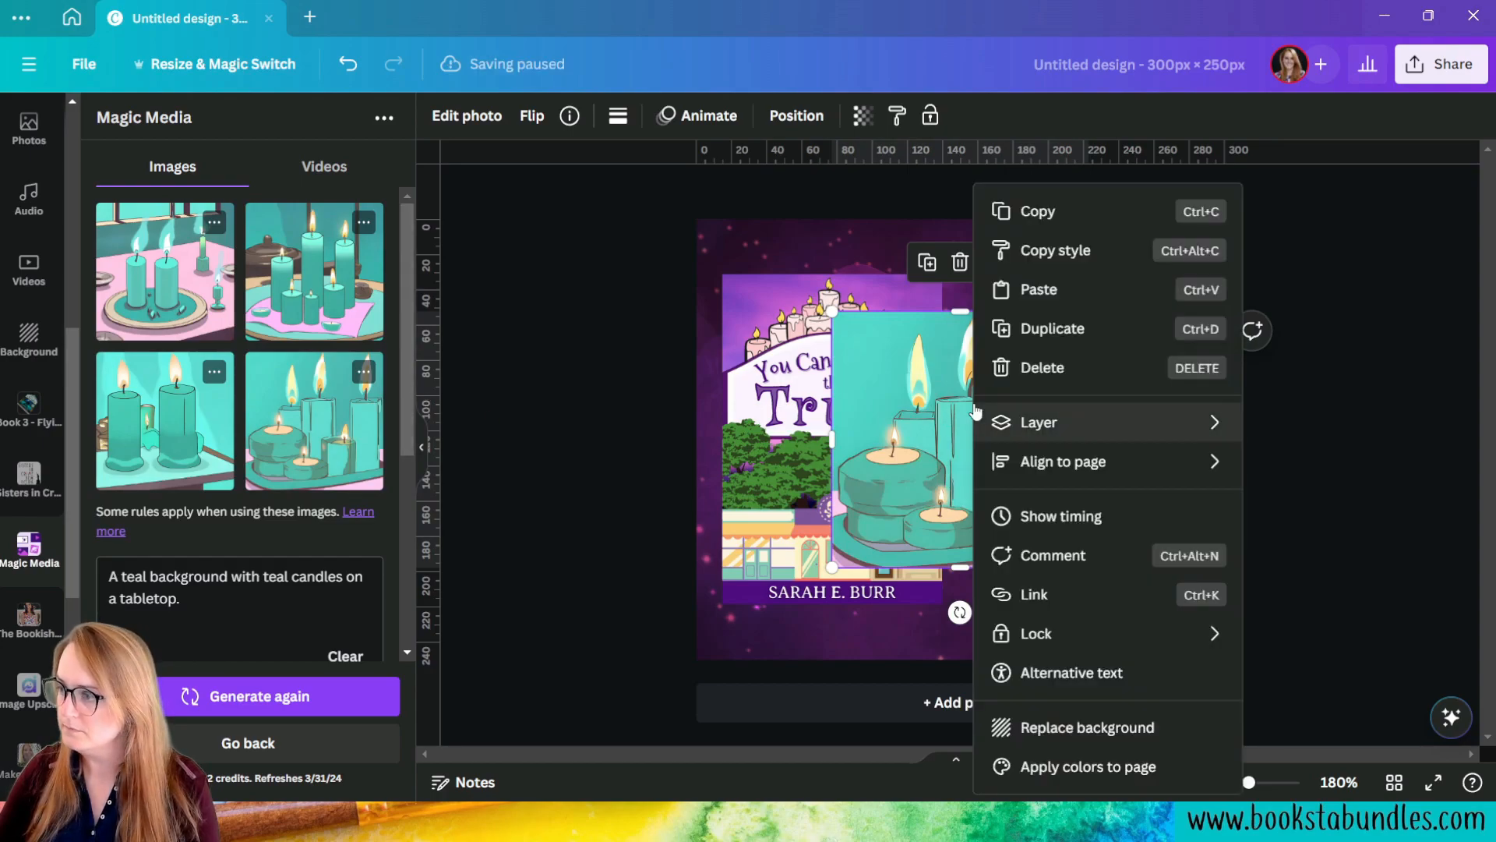
pyautogui.click(1087, 728)
pyautogui.doubleClick(1105, 602)
pyautogui.moveTo(1105, 602); pyautogui.dragTo(1162, 425)
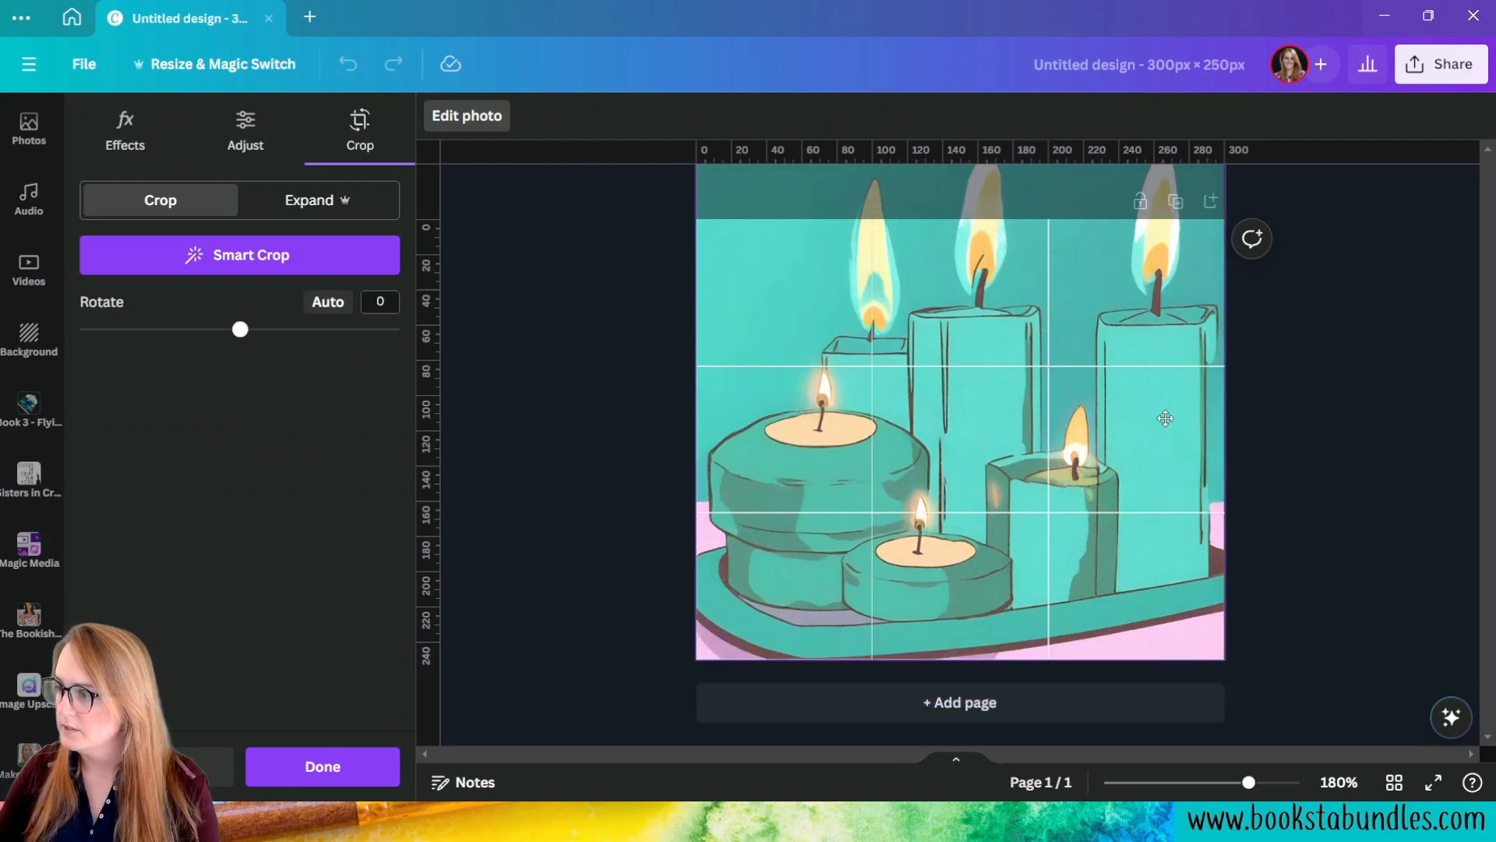
pyautogui.click(1373, 588)
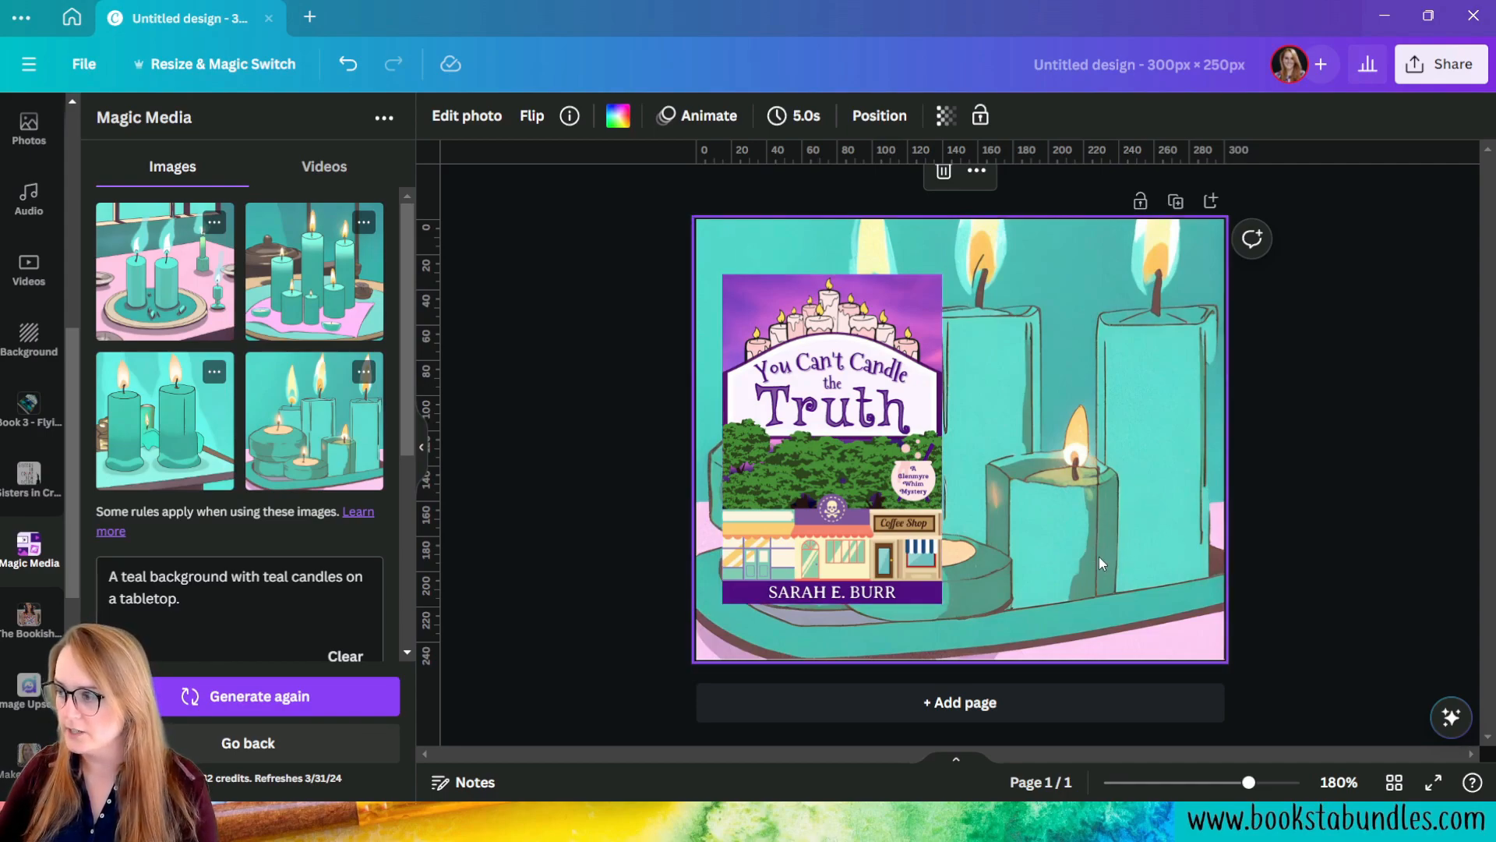
# Step: Duplicate the page with the book cover and candle background
pyautogui.click(1175, 201)
pyautogui.scroll(5, 1134, 331)
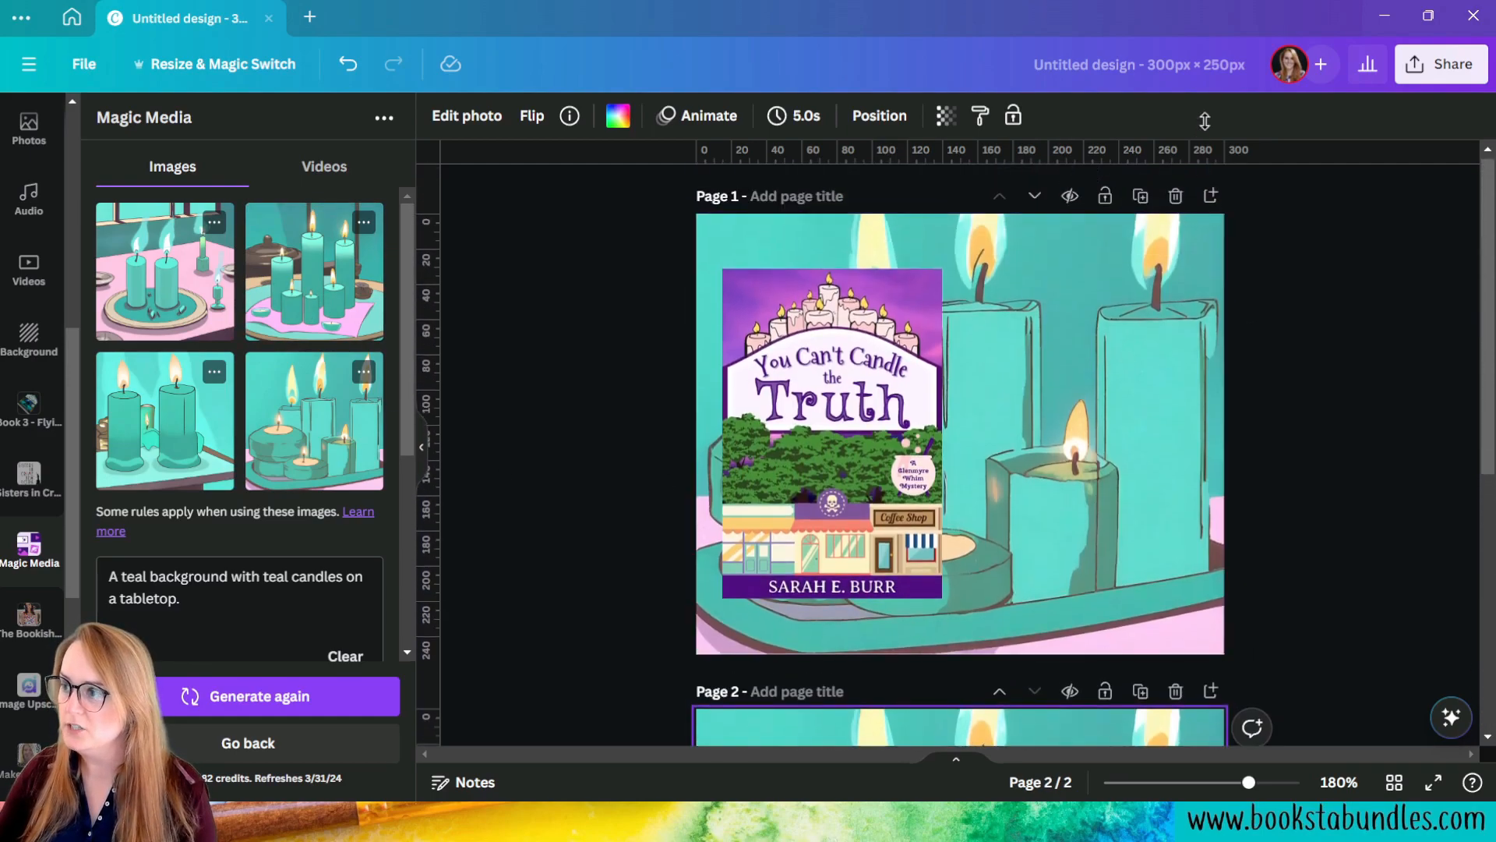
pyautogui.scroll(-5, 1224, 143)
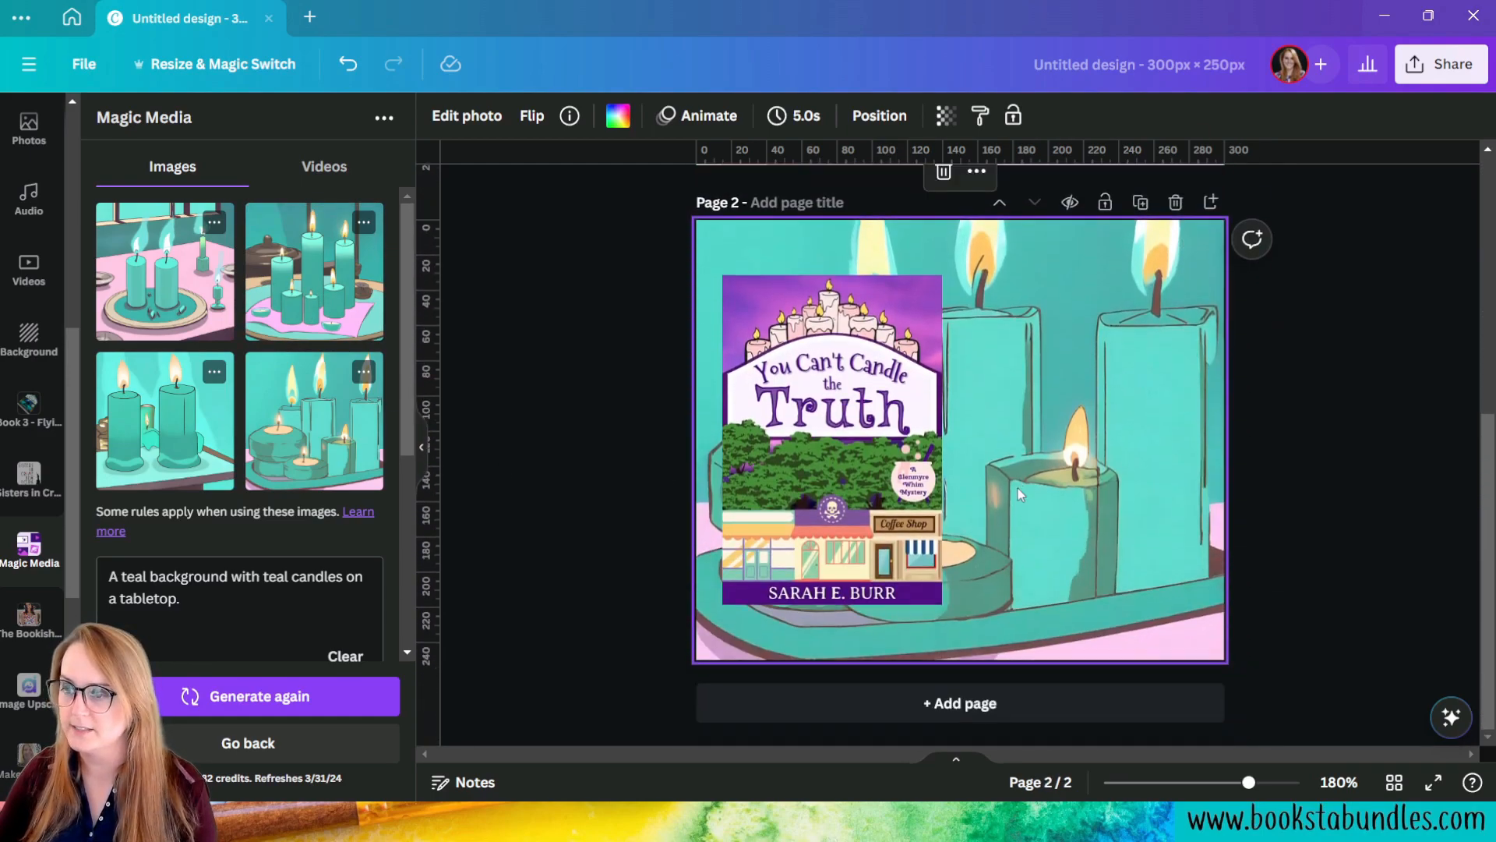
# Step: Replace page 2's background with the generated image of candles on a pink cloth and shift the image upward
pyautogui.click(277, 315)
pyautogui.moveTo(983, 440); pyautogui.dragTo(1047, 439)
pyautogui.rightClick(1001, 440)
pyautogui.click(1128, 728)
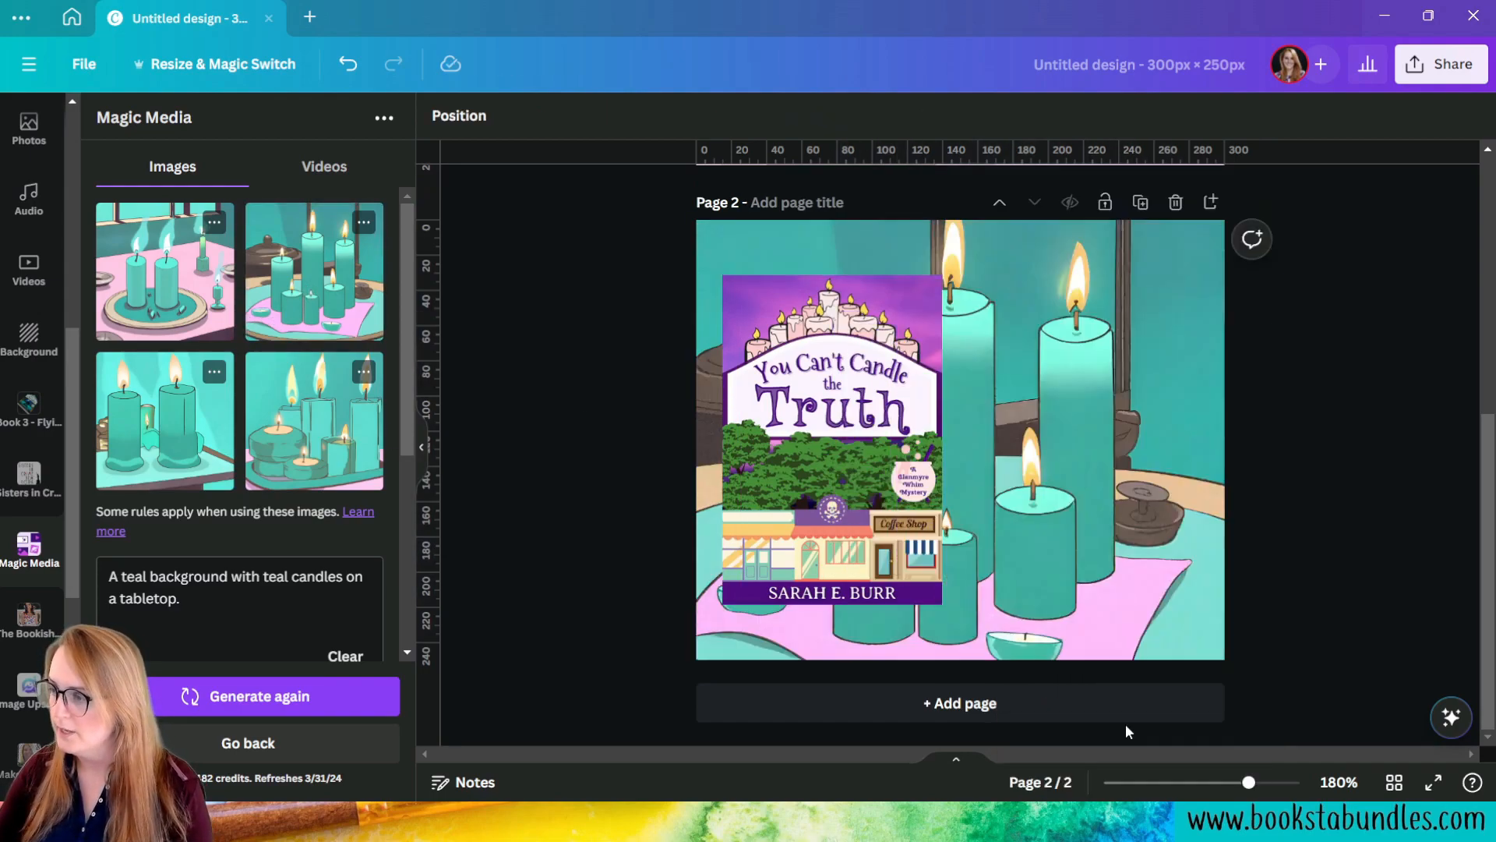
pyautogui.doubleClick(1135, 530)
pyautogui.moveTo(1135, 558); pyautogui.dragTo(1130, 520)
pyautogui.click(1293, 608)
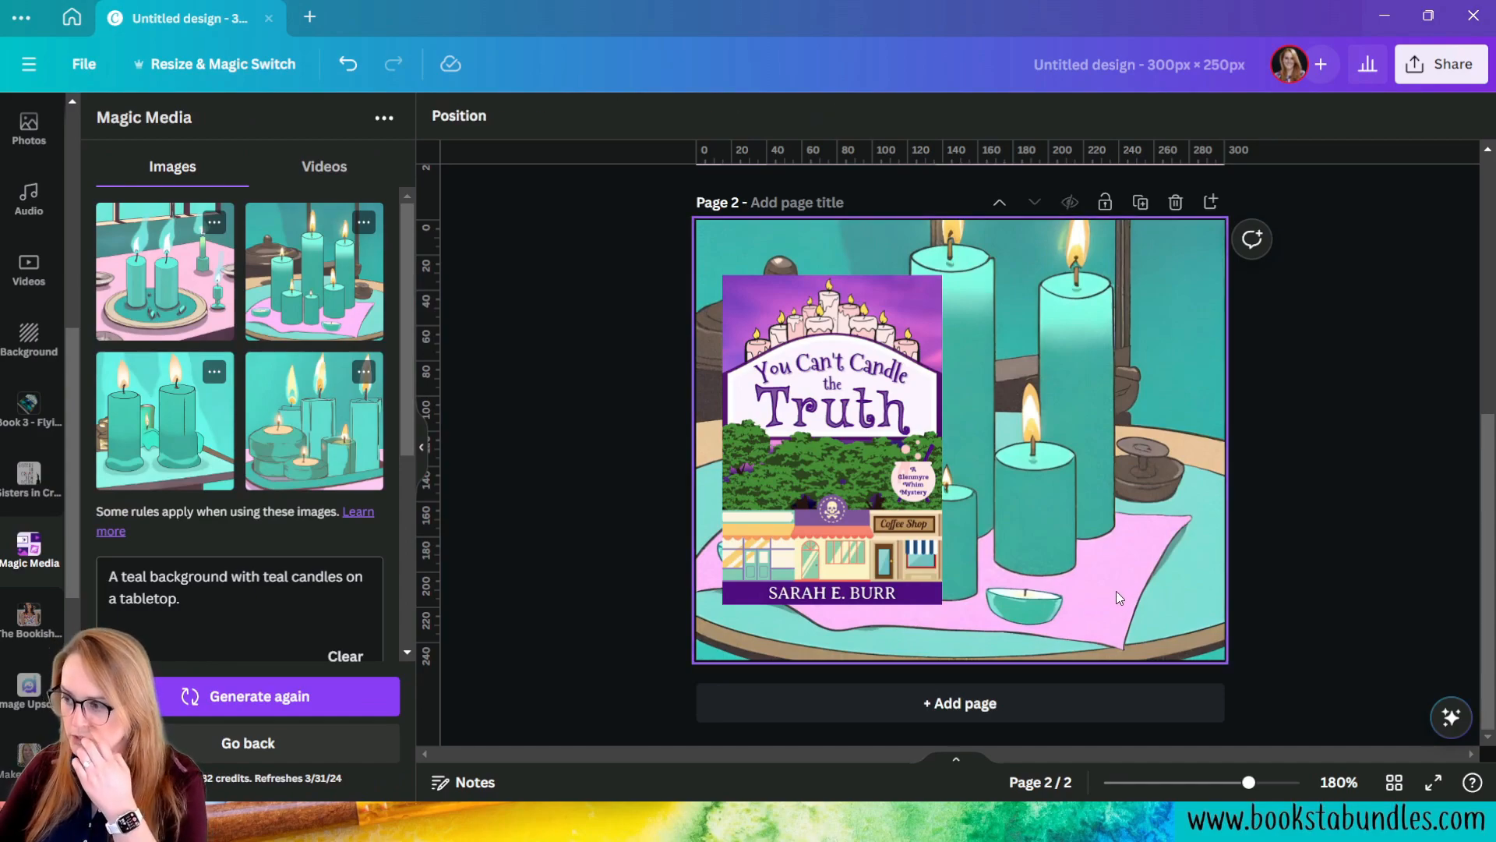
# Step: Enlarge page 2's background image slightly beyond the page edges and apply the crop
pyautogui.click(1083, 459)
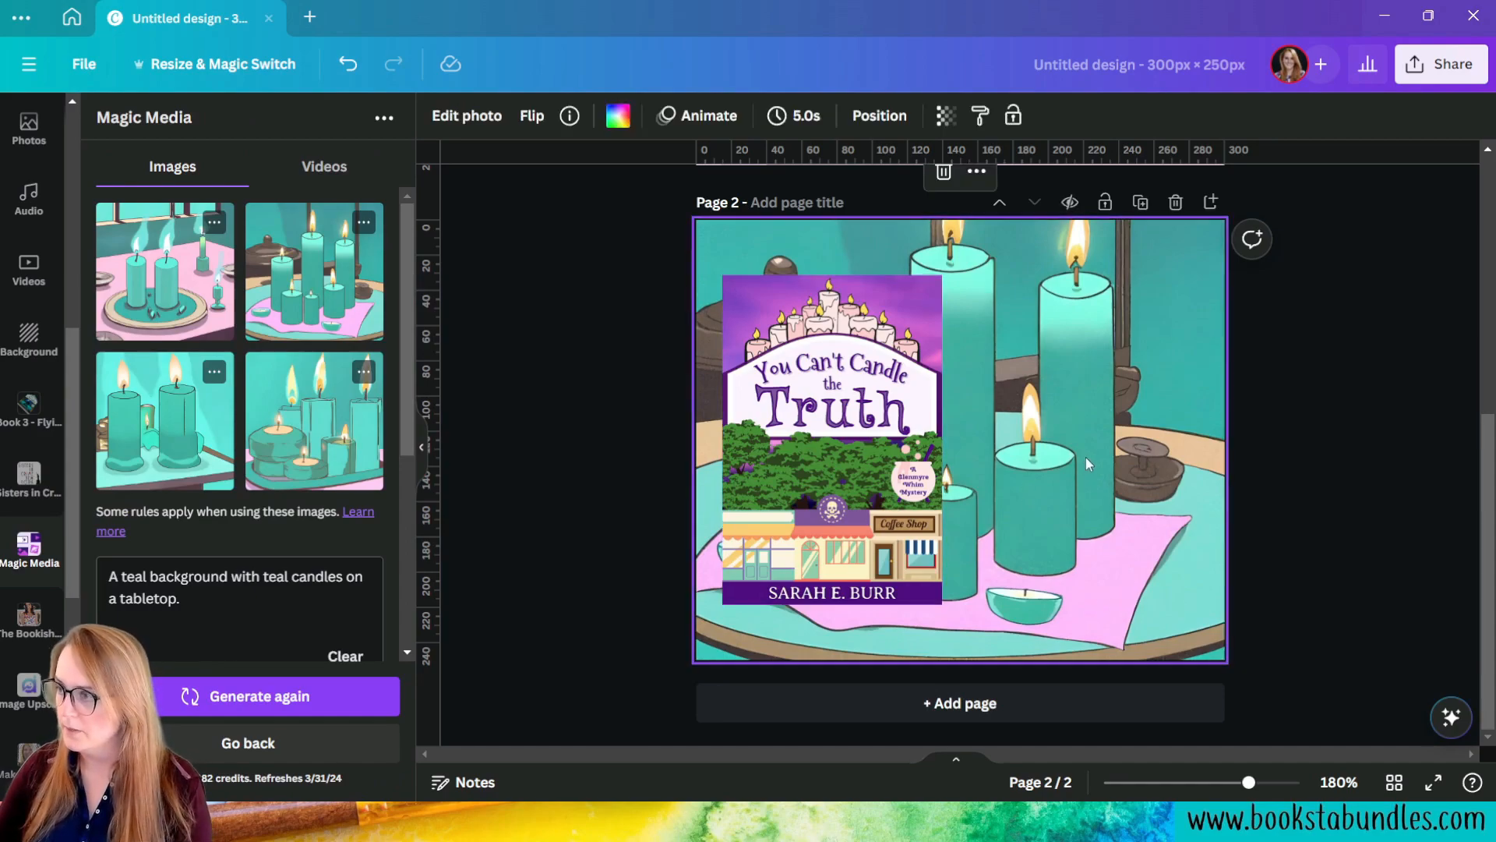
pyautogui.doubleClick(1126, 531)
pyautogui.moveTo(1227, 662); pyautogui.dragTo(1263, 698)
pyautogui.moveTo(693, 699); pyautogui.dragTo(657, 709)
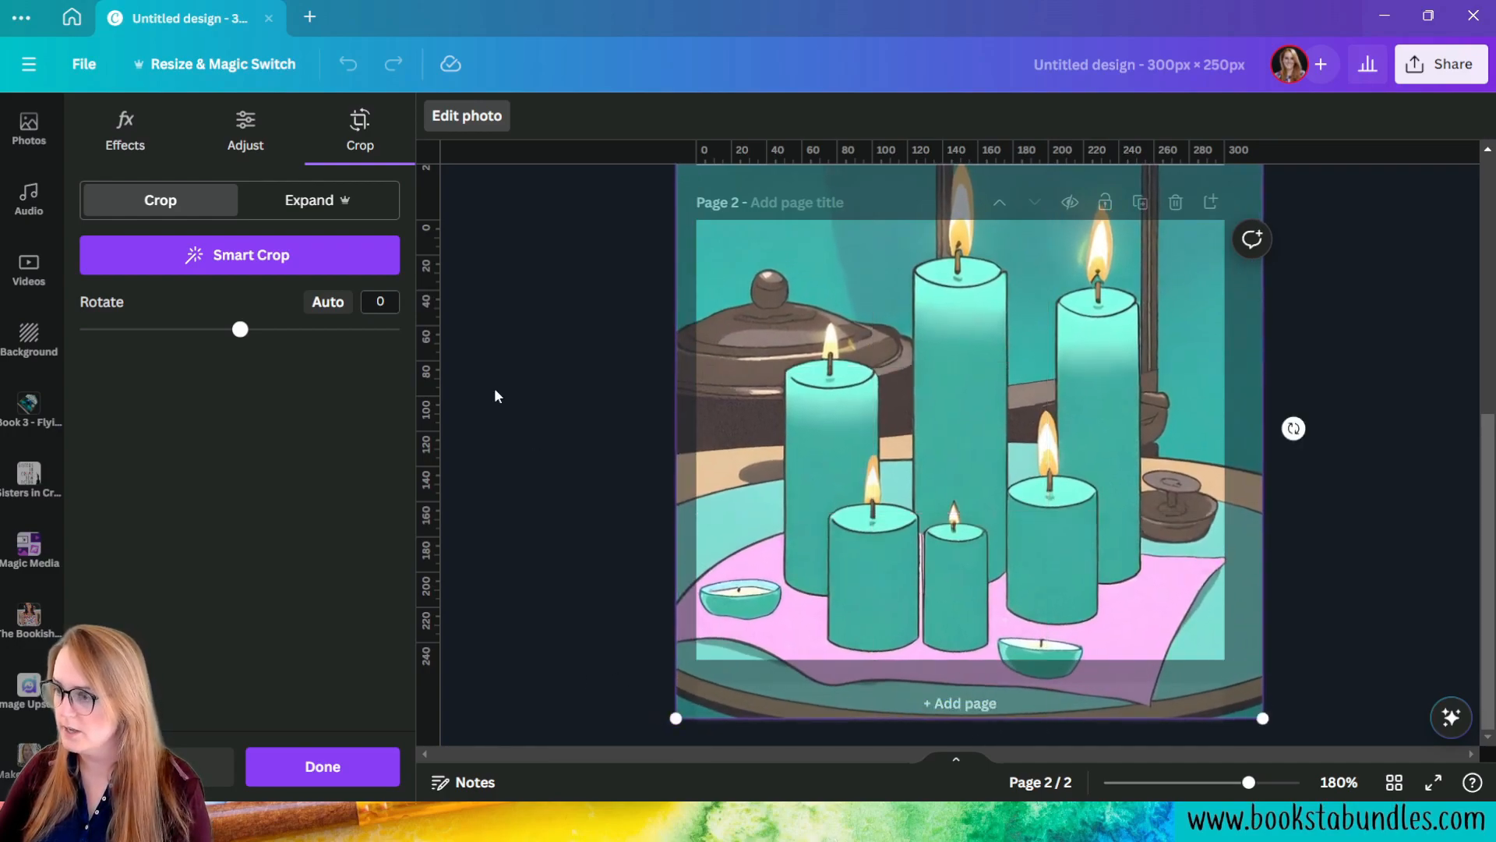
pyautogui.click(331, 776)
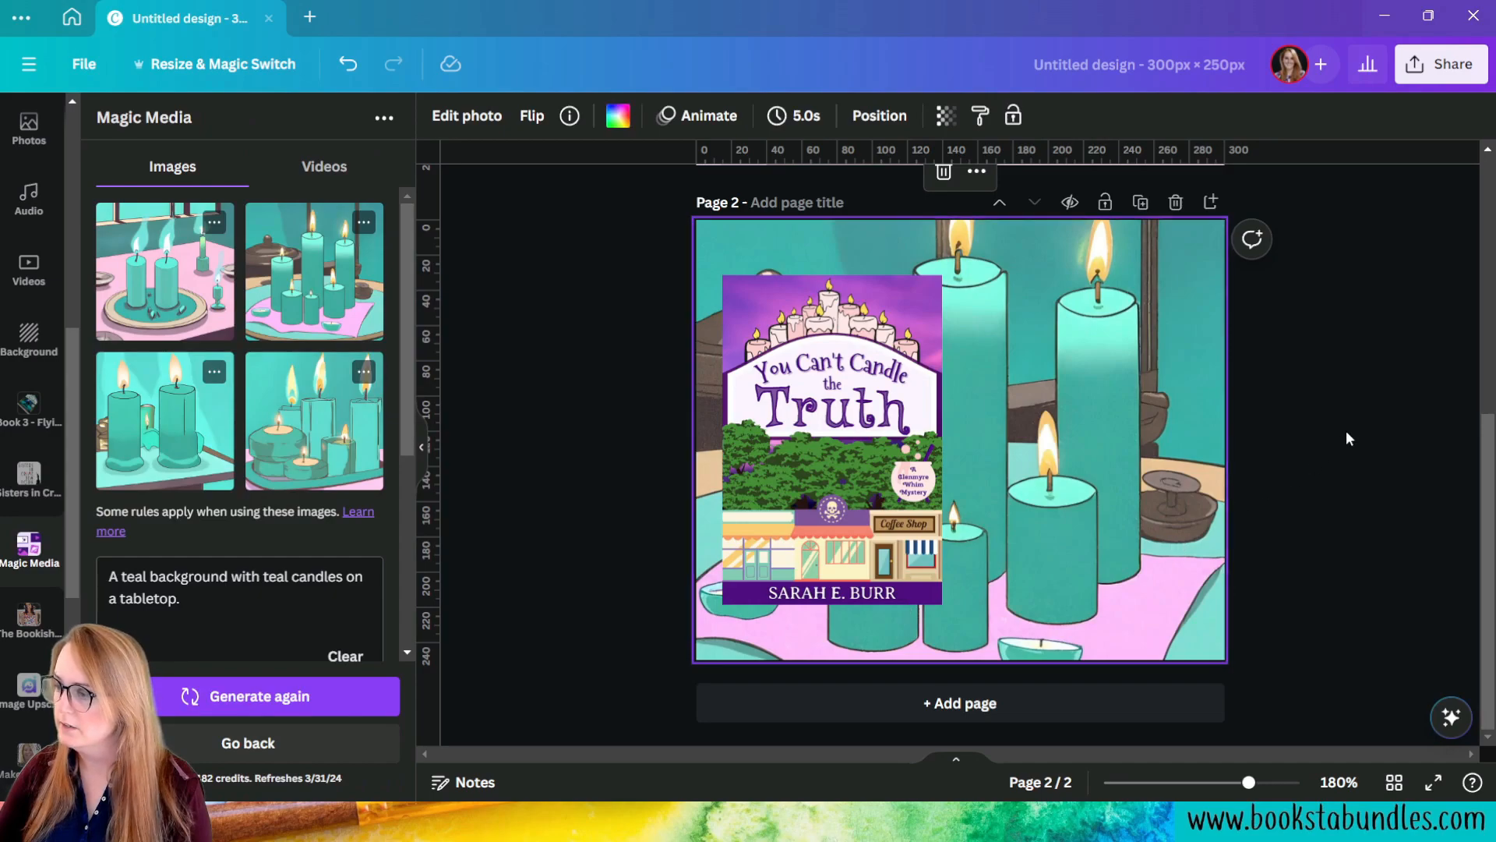
pyautogui.click(1335, 551)
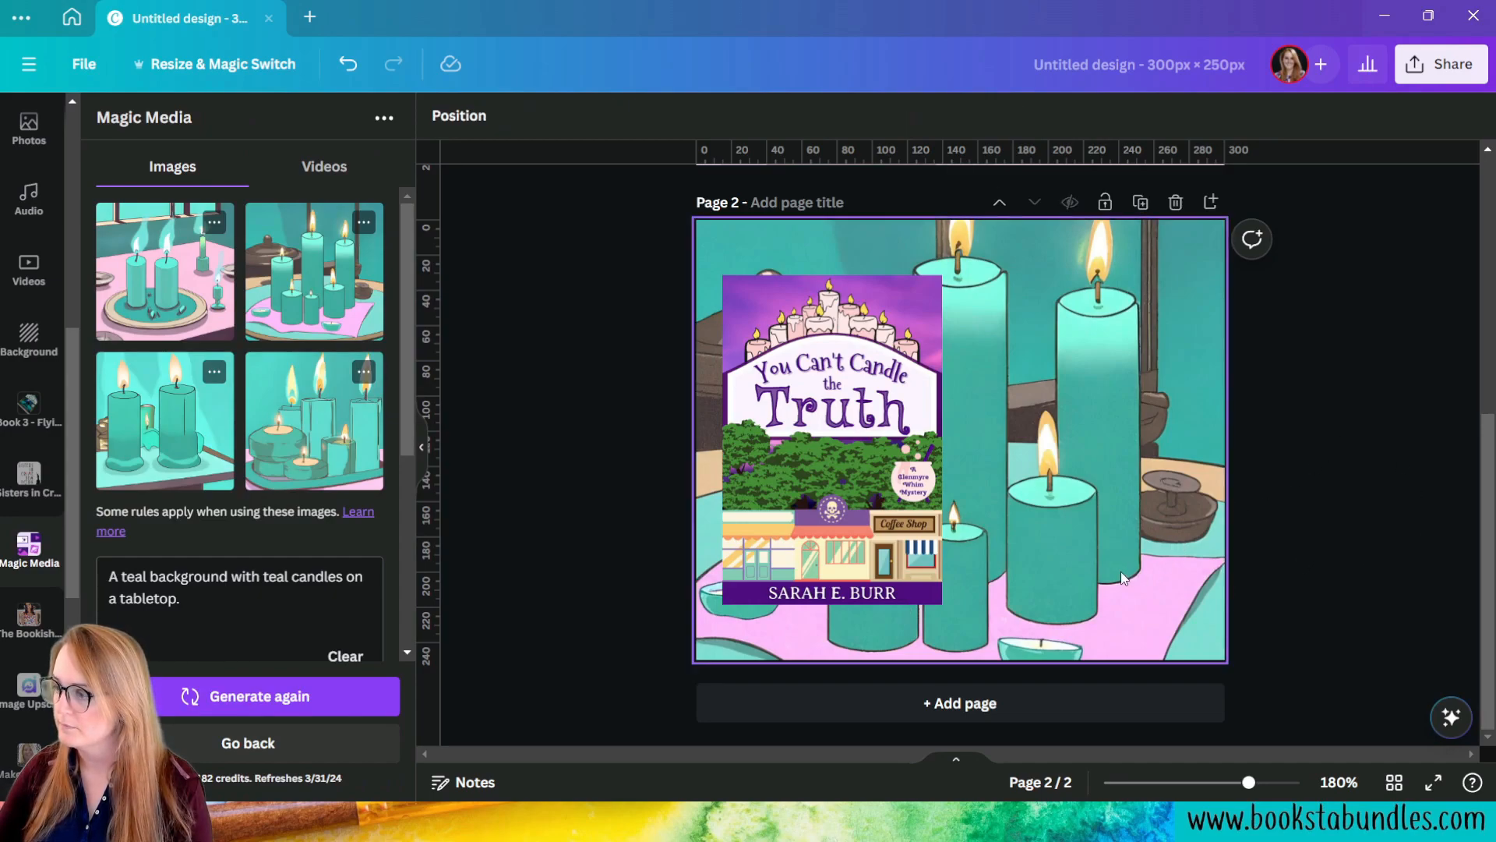
# Step: Erase the small tealight in front of the candles from page 2's background using Magic Eraser with brush size 38
pyautogui.click(1121, 574)
pyautogui.click(453, 119)
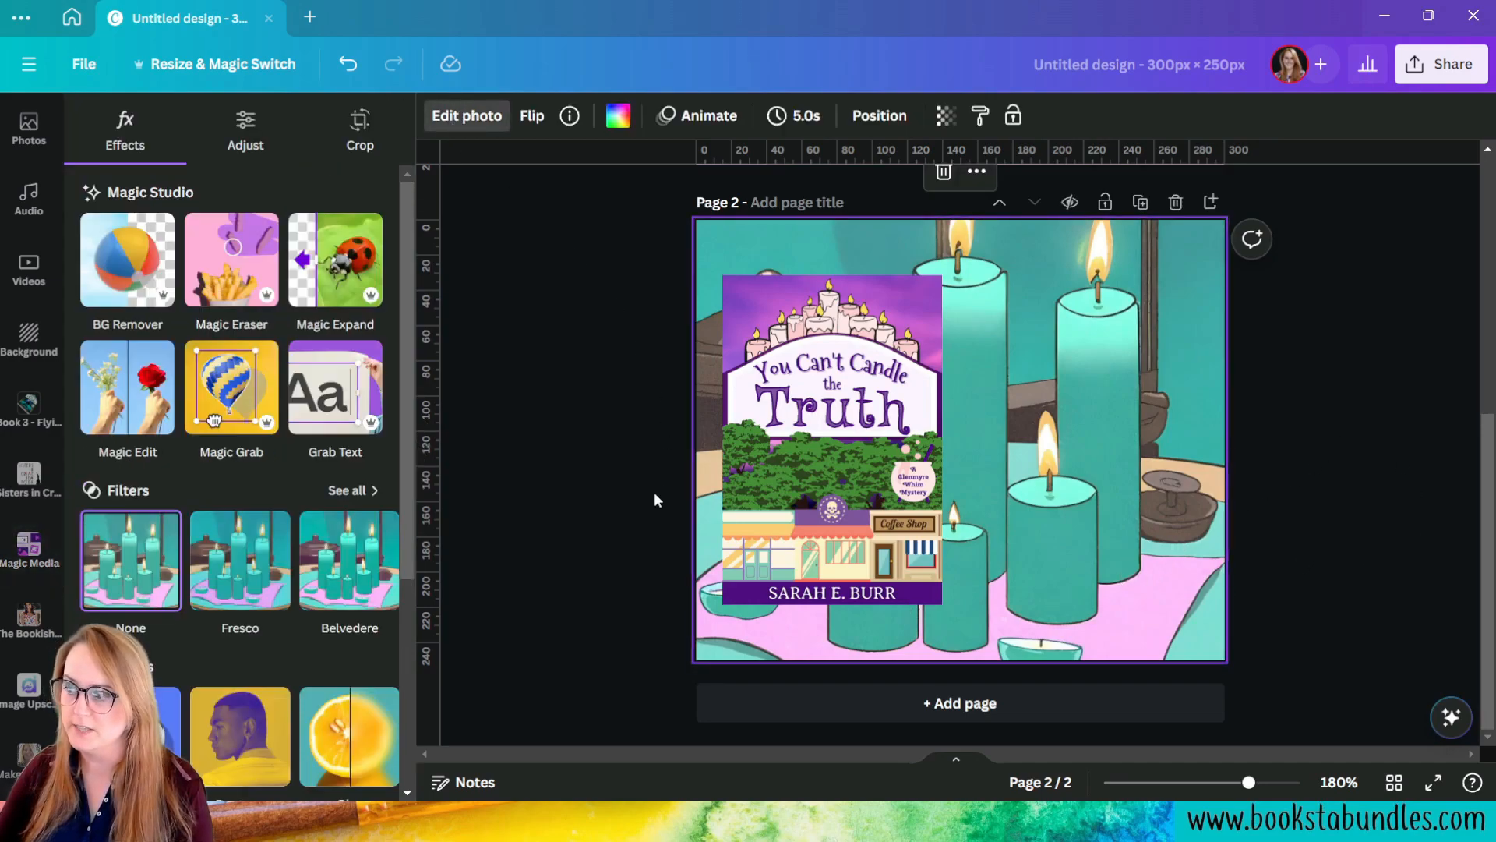
pyautogui.click(232, 259)
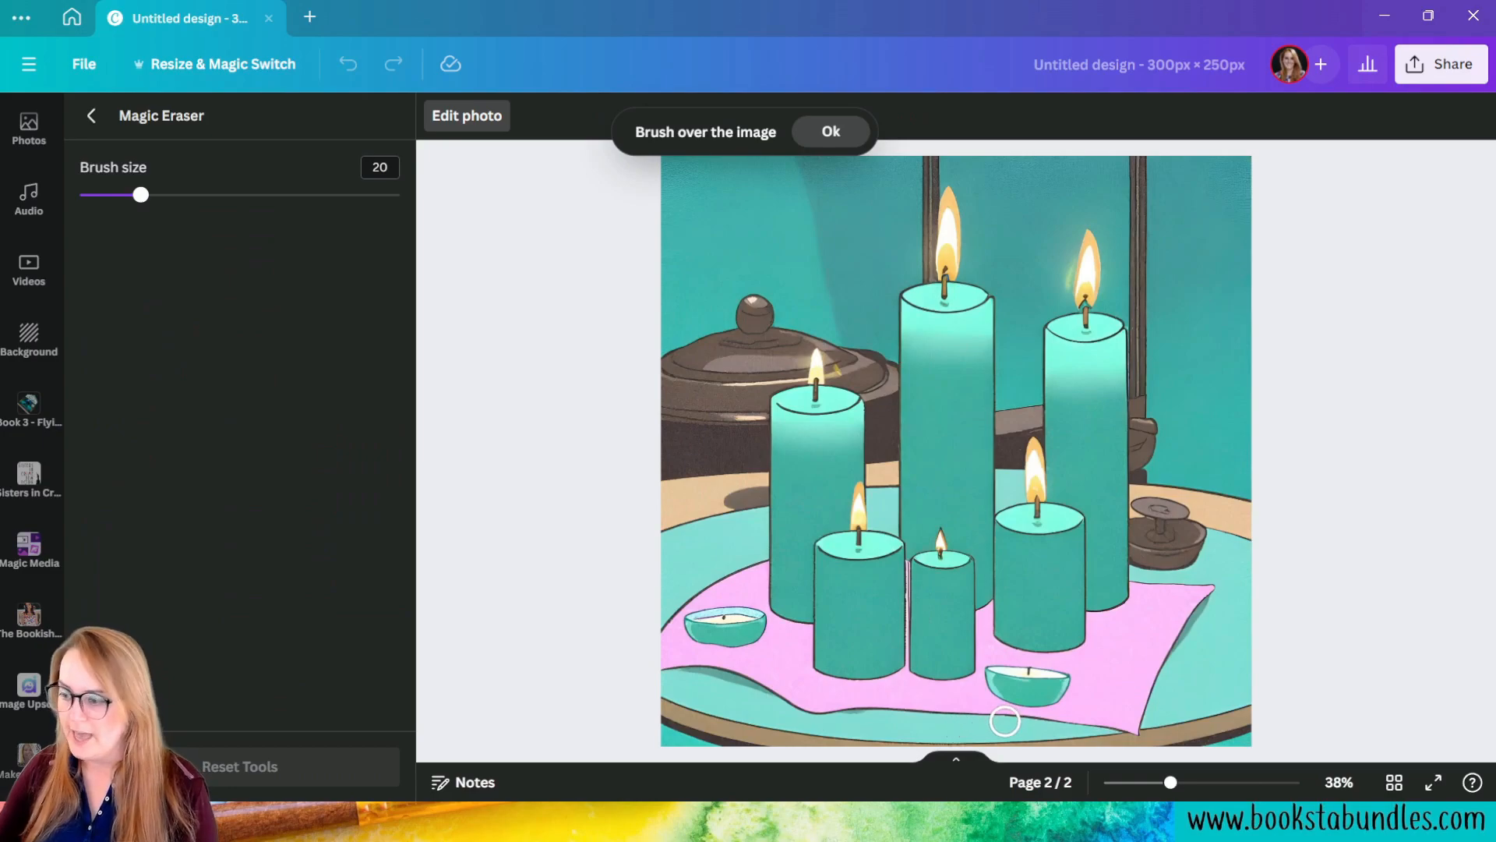
pyautogui.moveTo(162, 197); pyautogui.dragTo(199, 195)
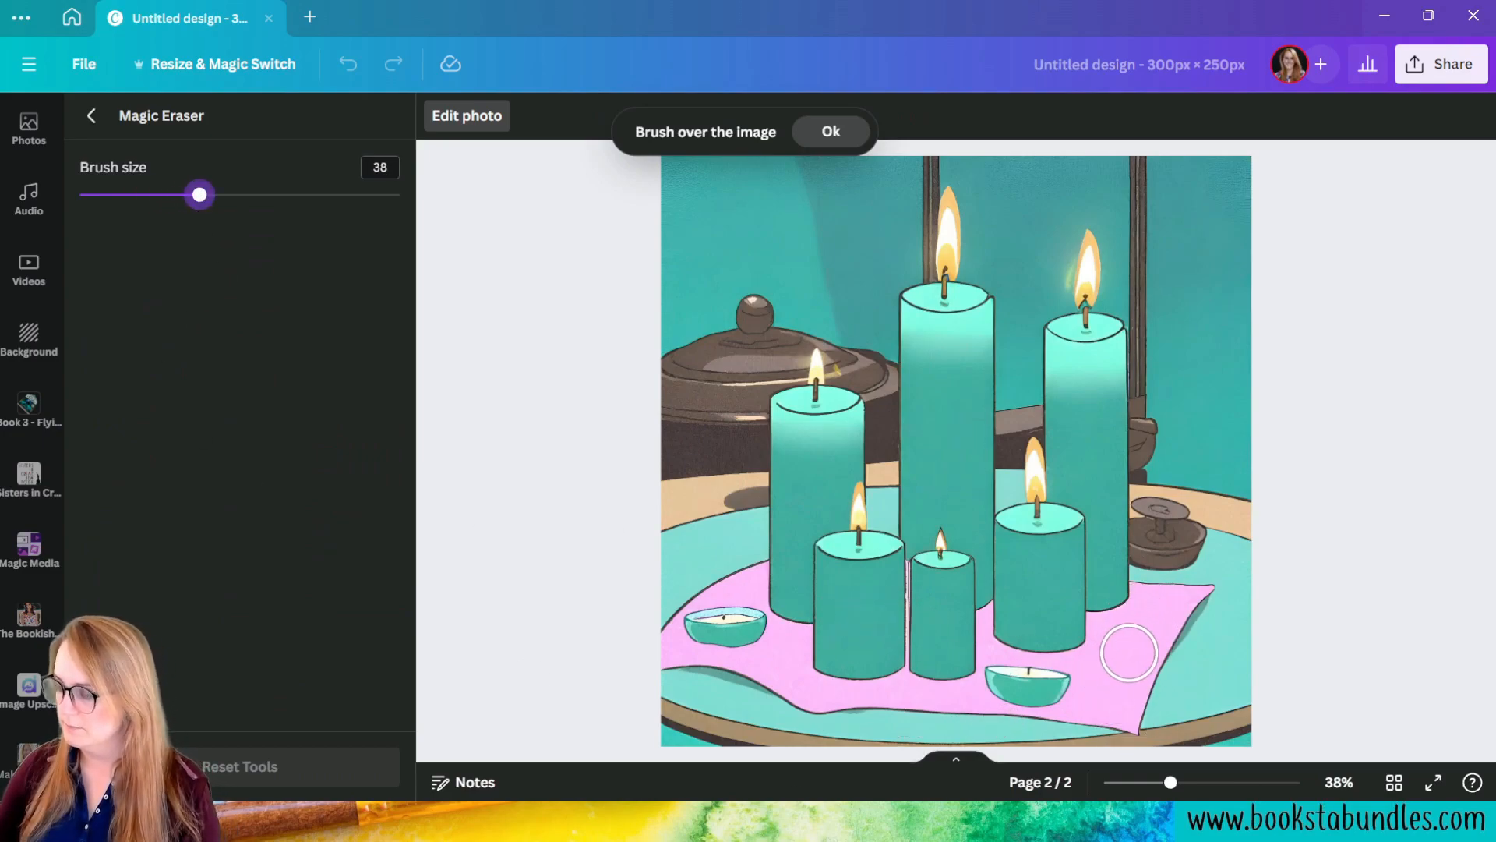
pyautogui.moveTo(1082, 689); pyautogui.dragTo(1000, 680)
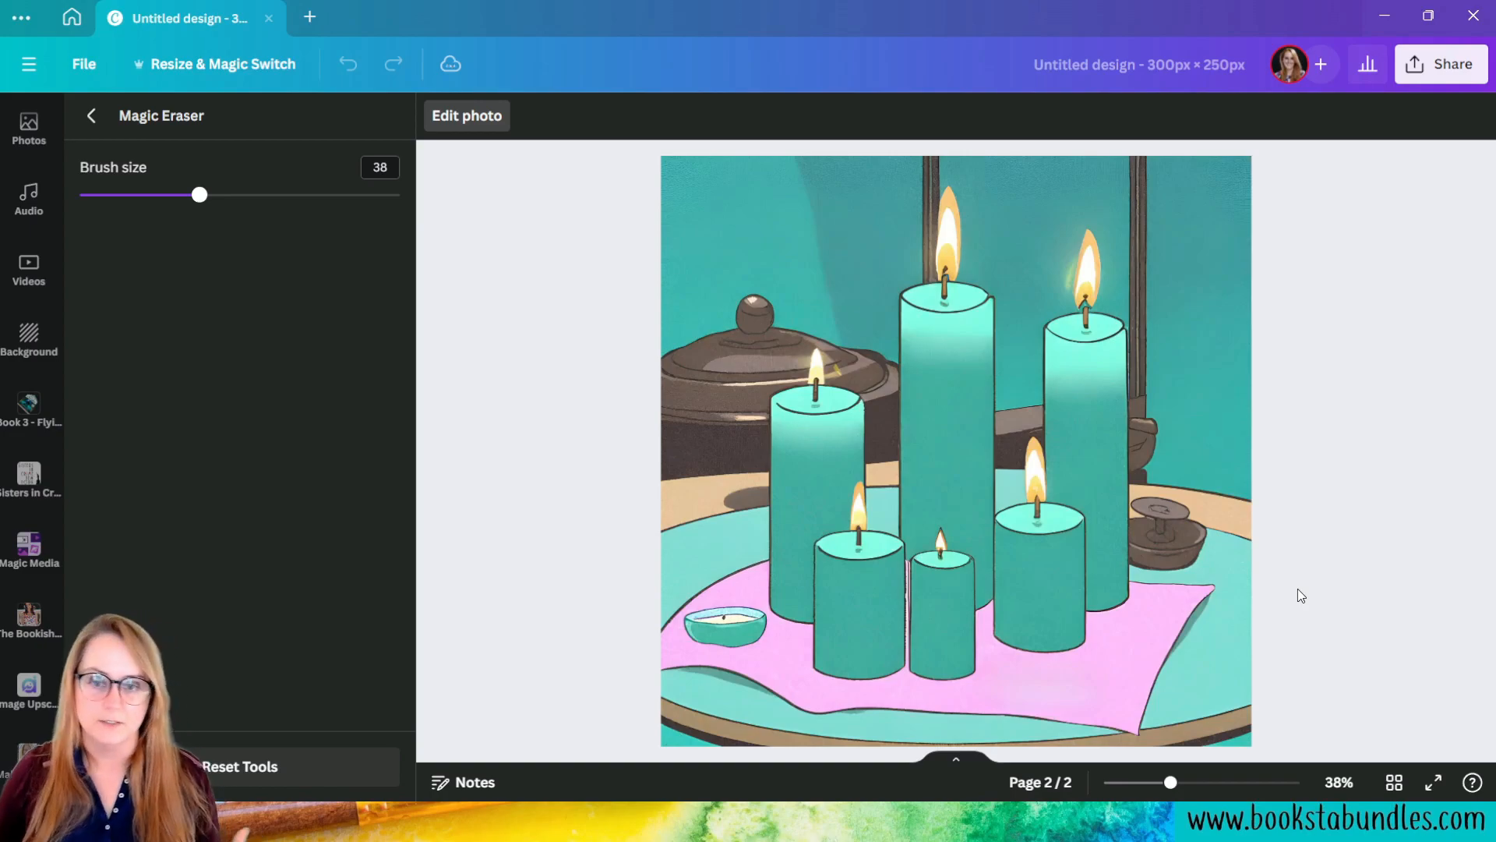
pyautogui.click(107, 126)
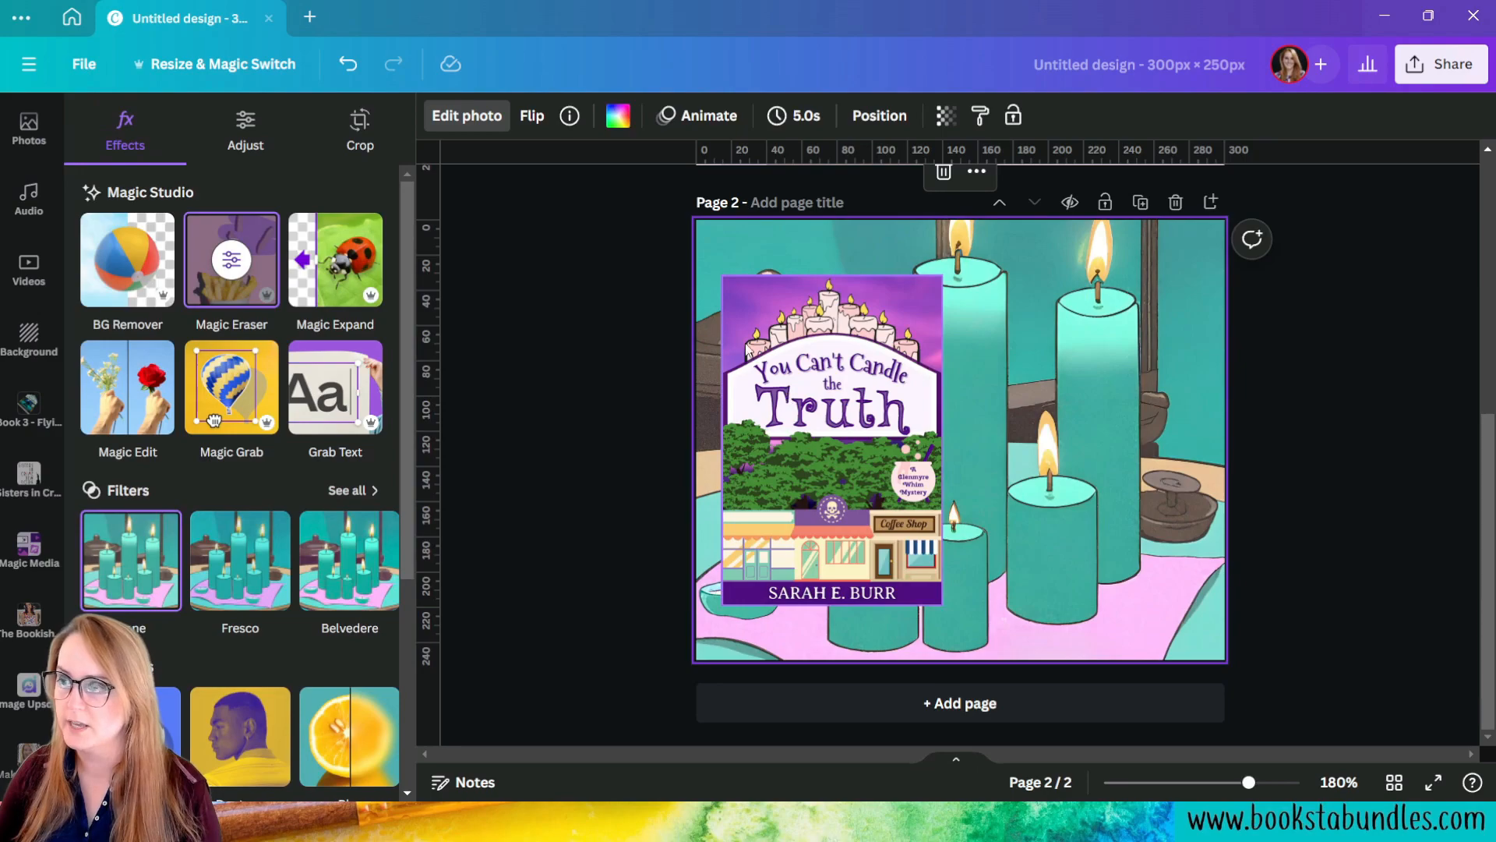
# Step: Erase the remaining tealight on the pink cloth's left side using Magic Eraser with brush size 27
pyautogui.click(232, 260)
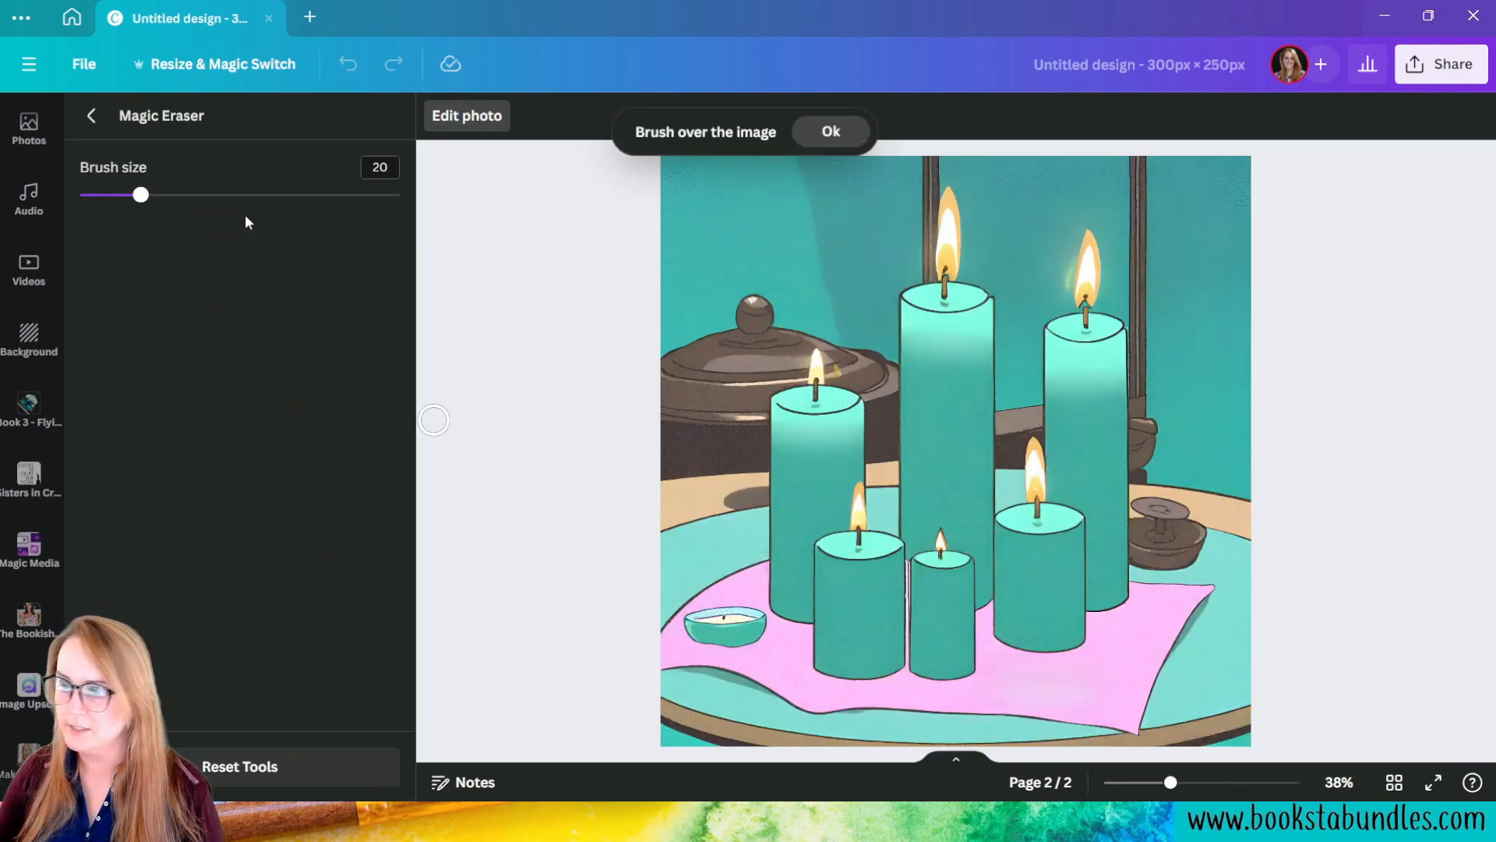
pyautogui.moveTo(143, 196); pyautogui.dragTo(162, 195)
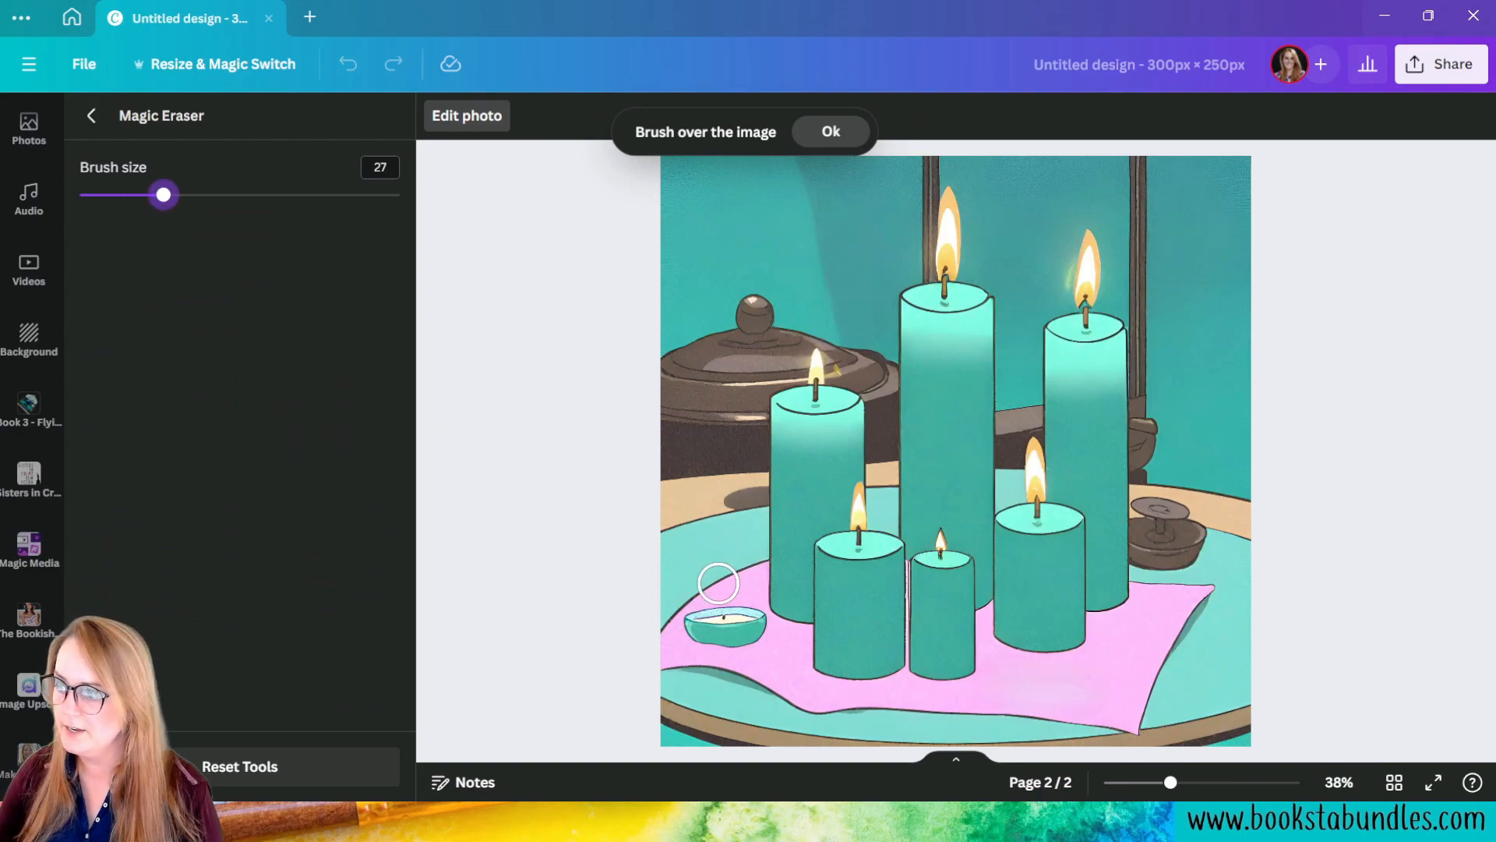
pyautogui.moveTo(718, 623)
pyautogui.mouseDown()
pyautogui.moveTo(705, 620)
pyautogui.moveTo(744, 638)
pyautogui.moveTo(723, 620)
pyautogui.mouseUp()
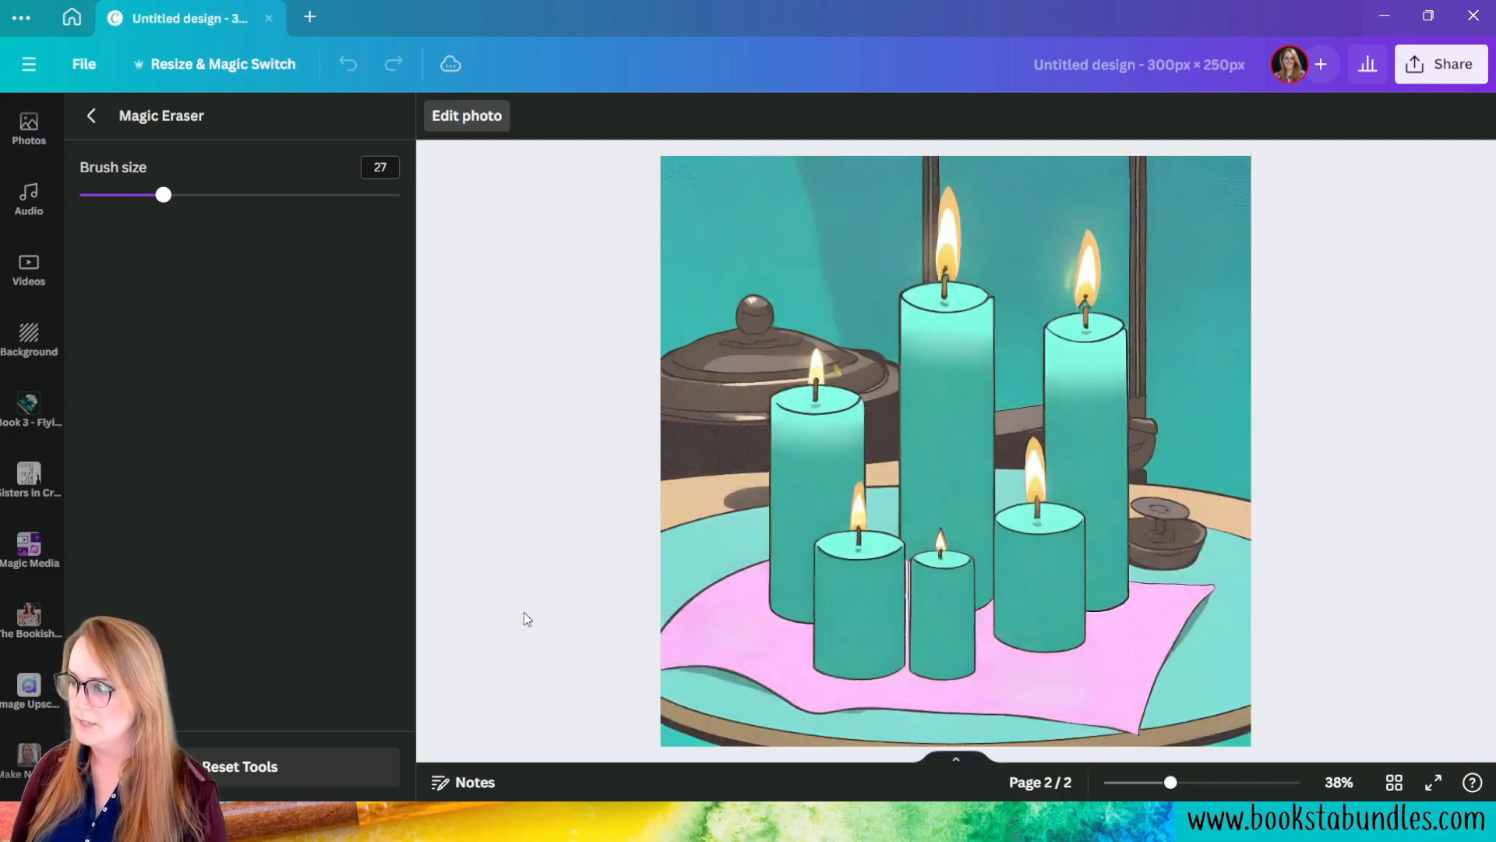
pyautogui.click(91, 115)
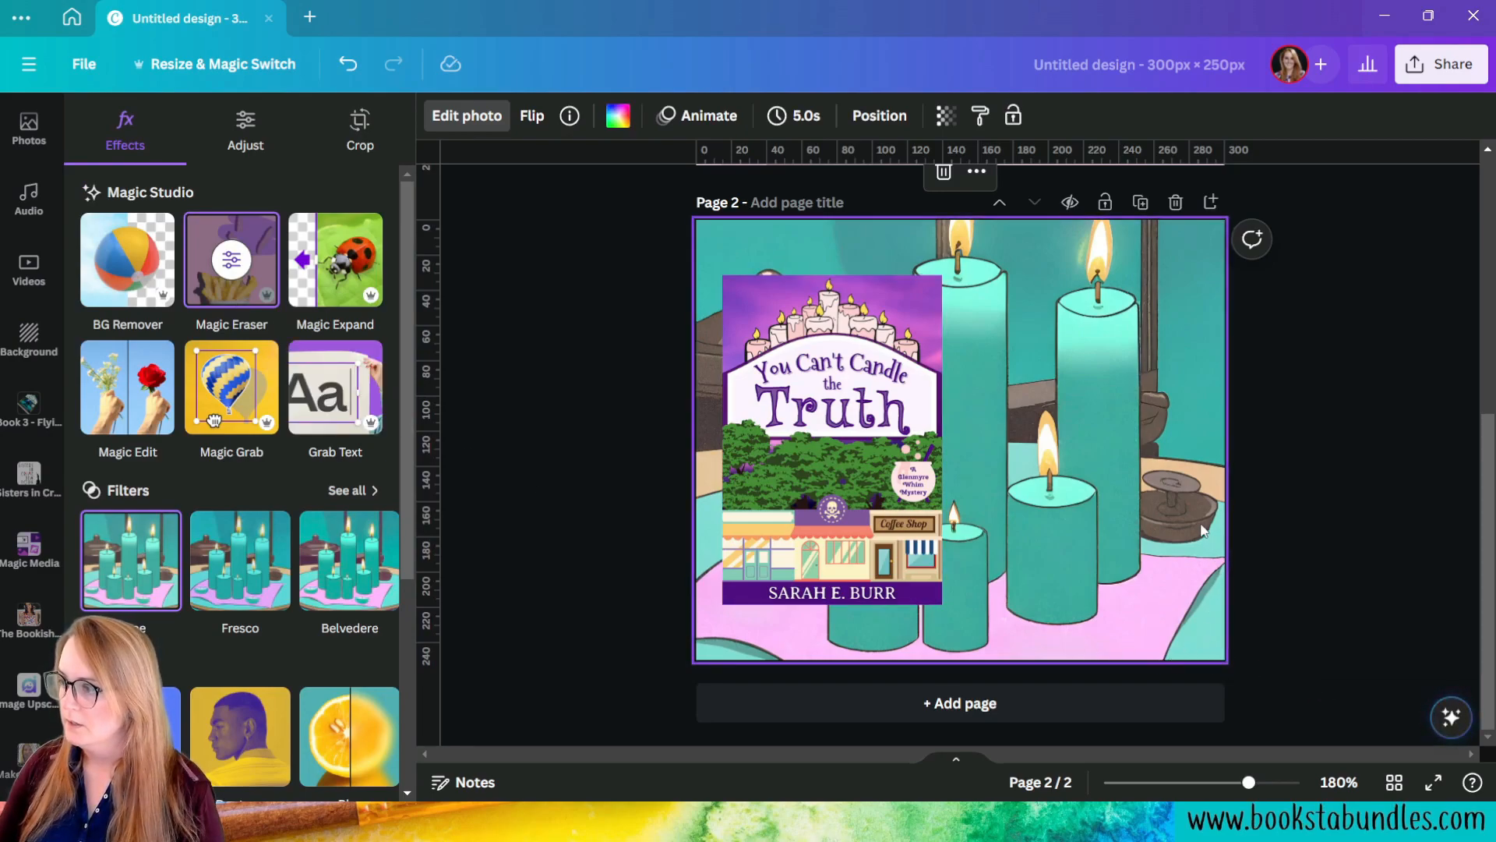
pyautogui.click(249, 152)
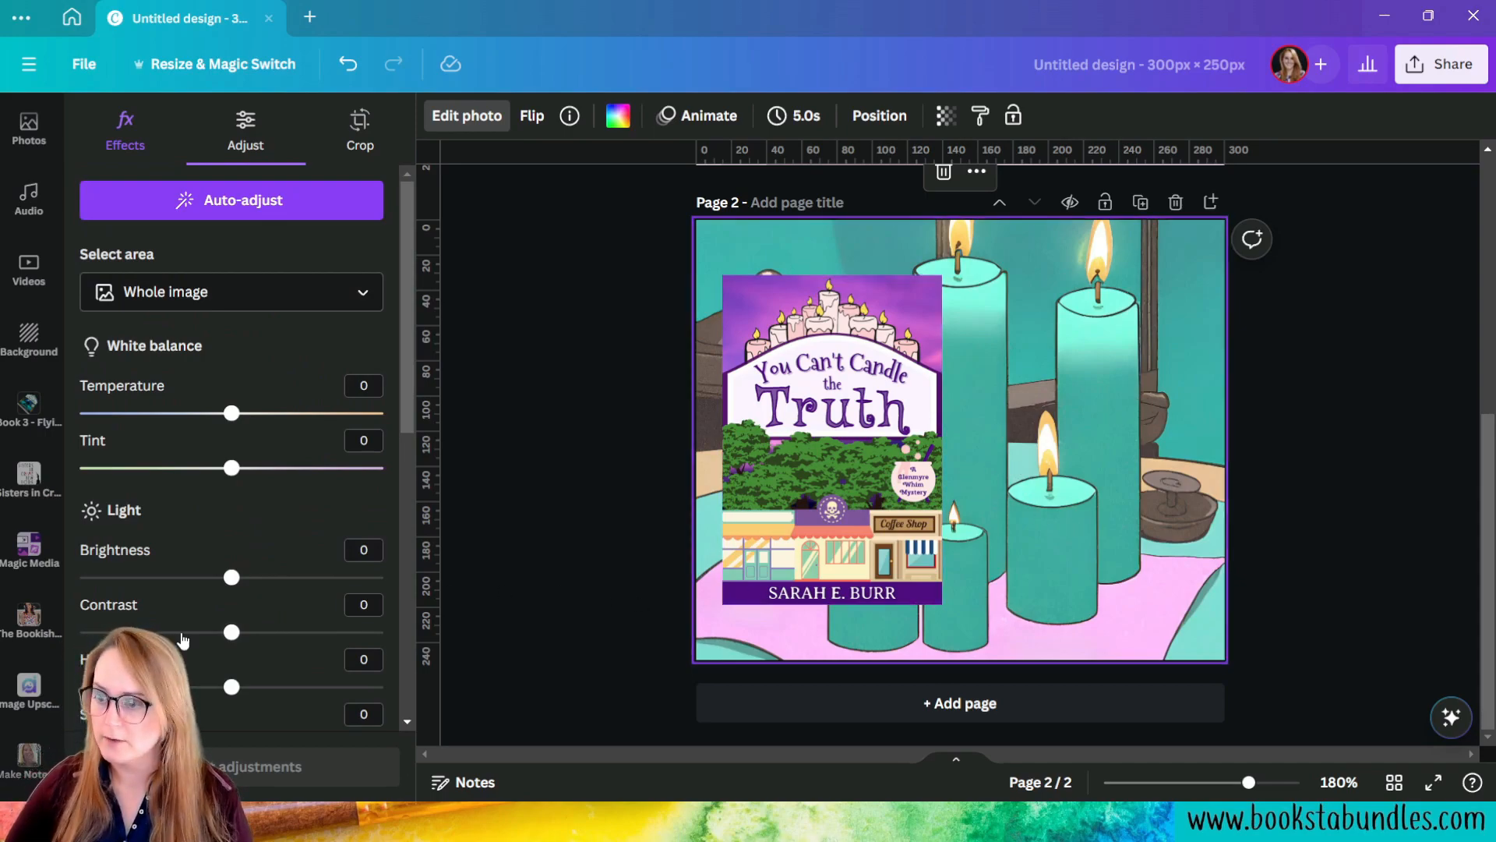
pyautogui.scroll(-8, 244, 502)
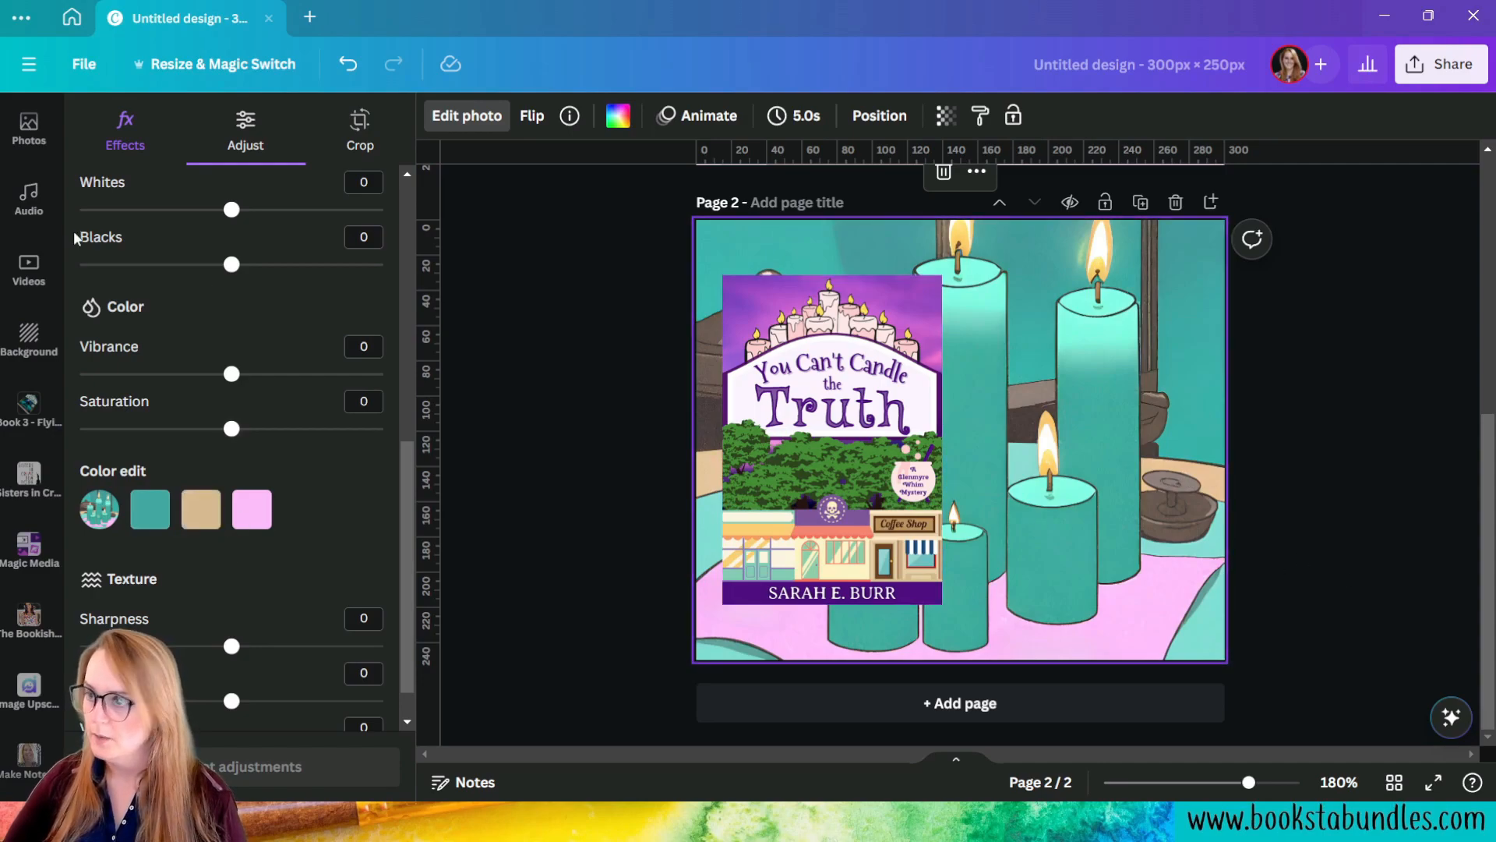
pyautogui.click(126, 134)
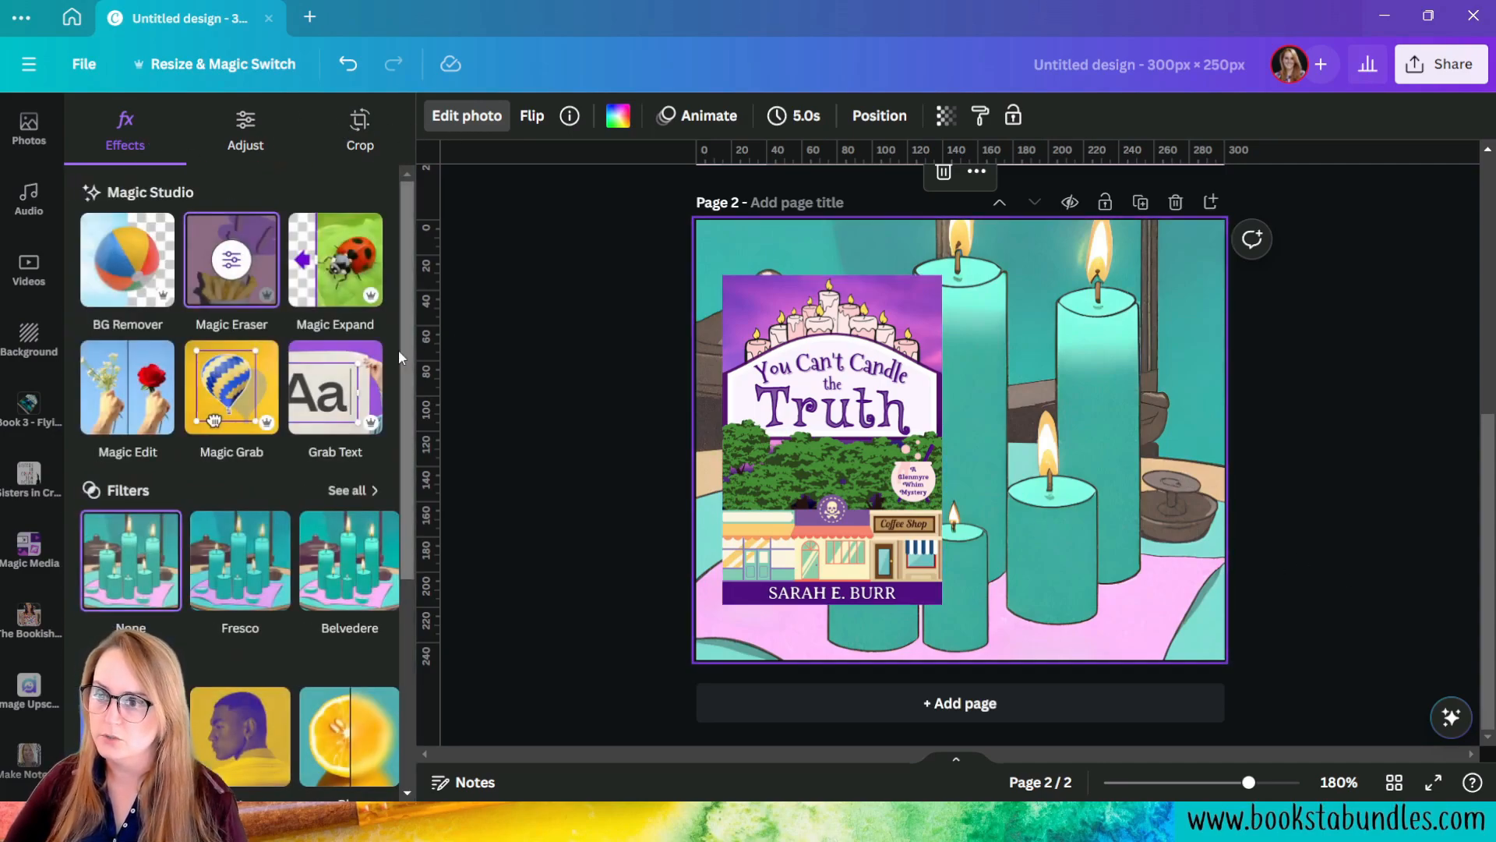
# Step: Detach the candle image from page 2's background and try to separate its subject with Magic Grab
pyautogui.click(234, 263)
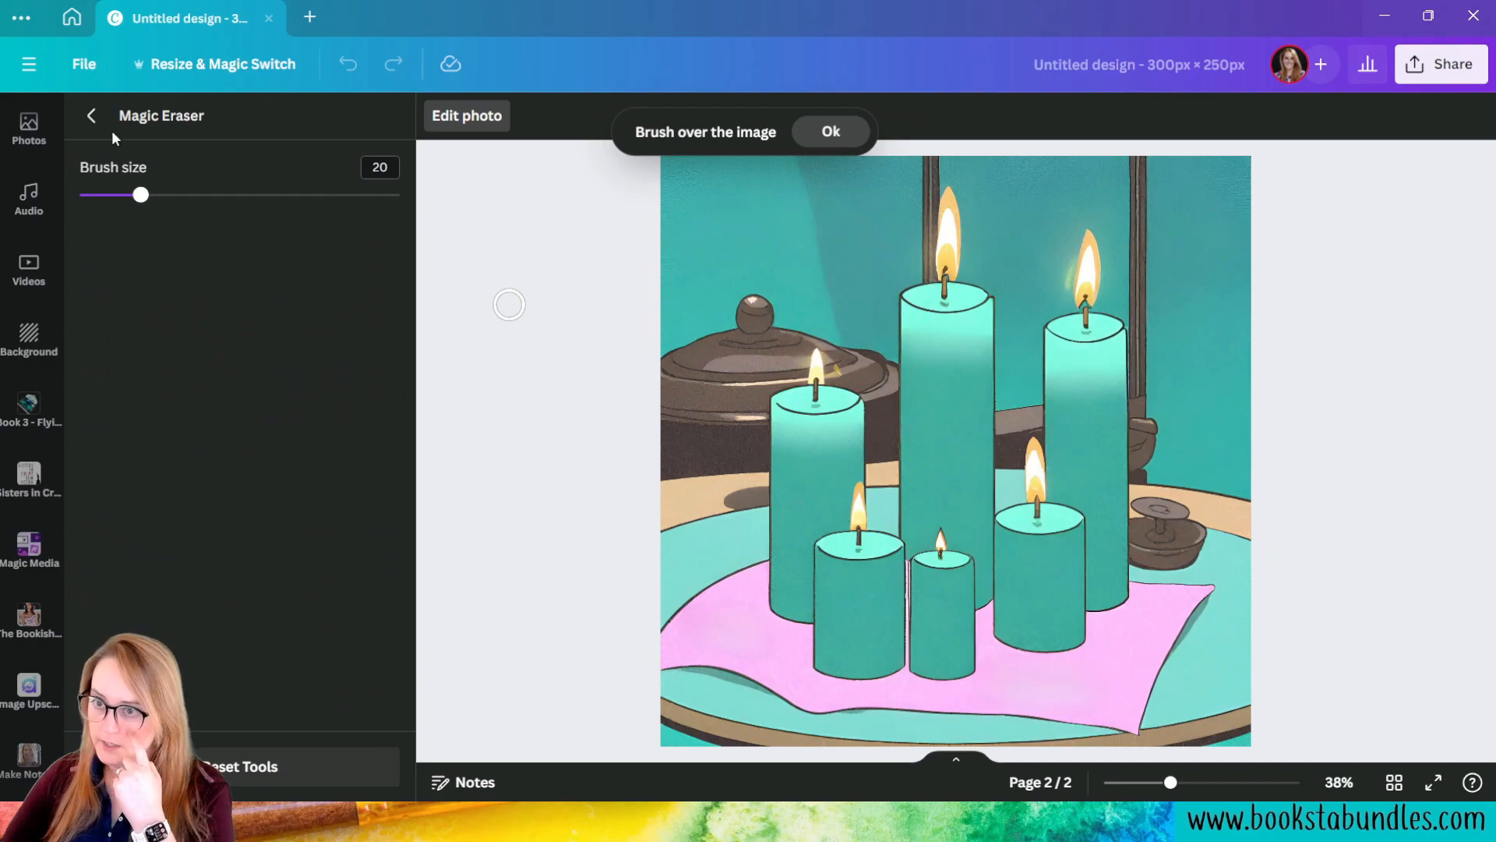
pyautogui.click(93, 117)
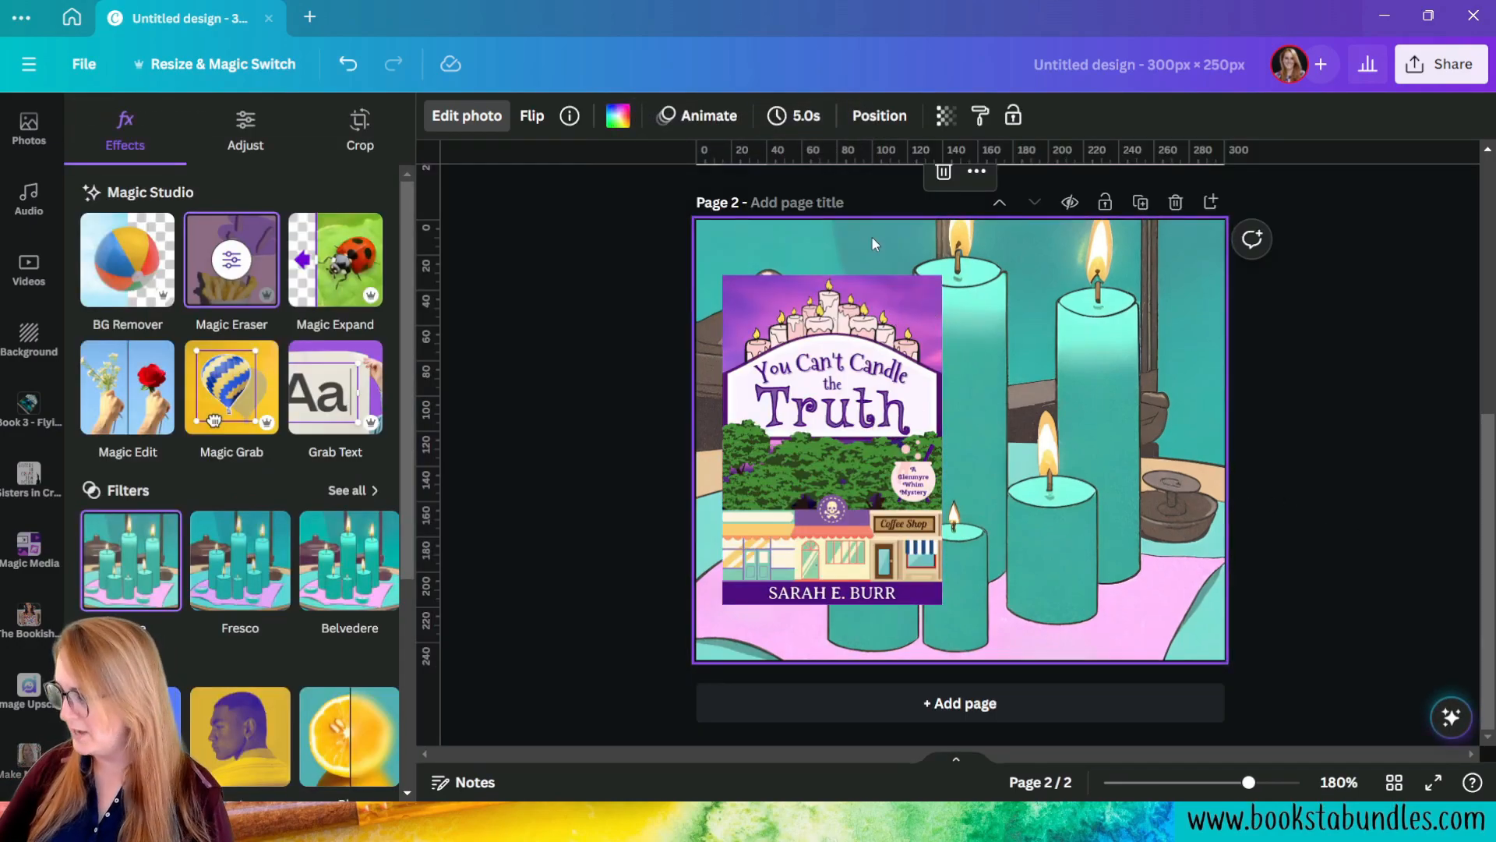
pyautogui.rightClick(1041, 315)
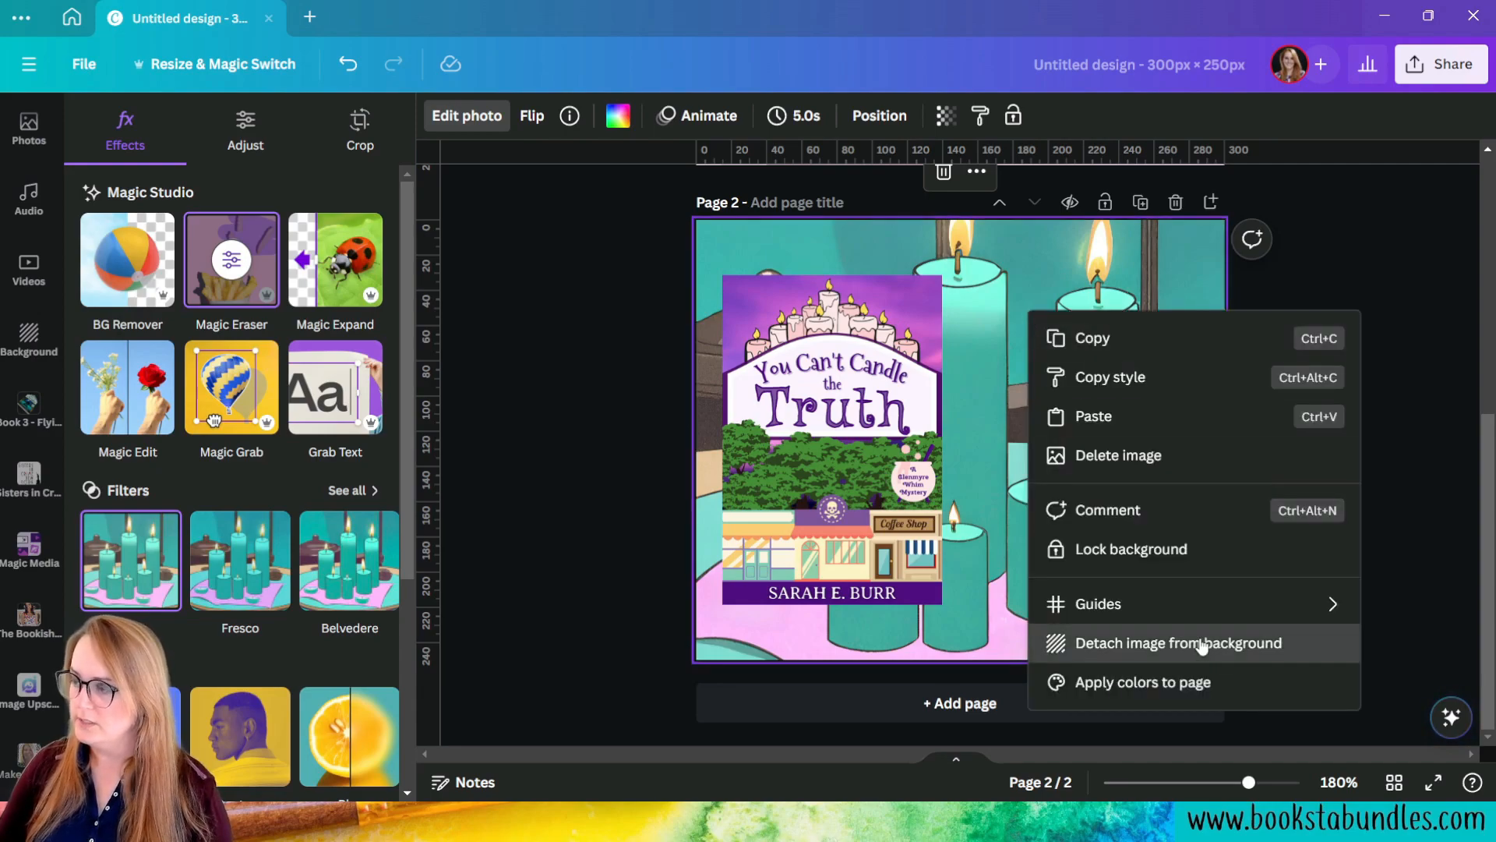
pyautogui.click(1030, 641)
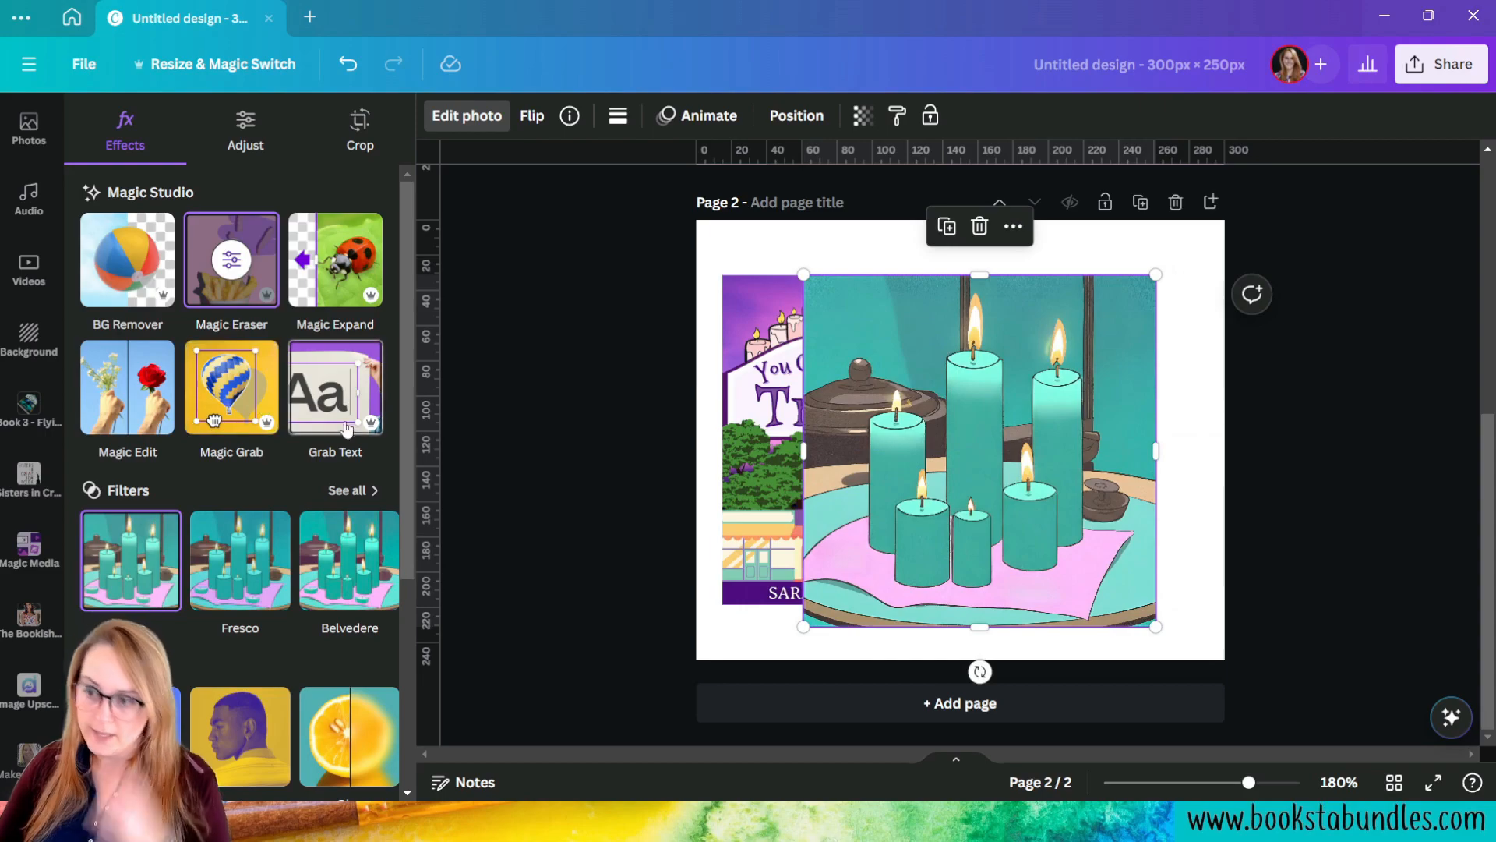
pyautogui.click(244, 402)
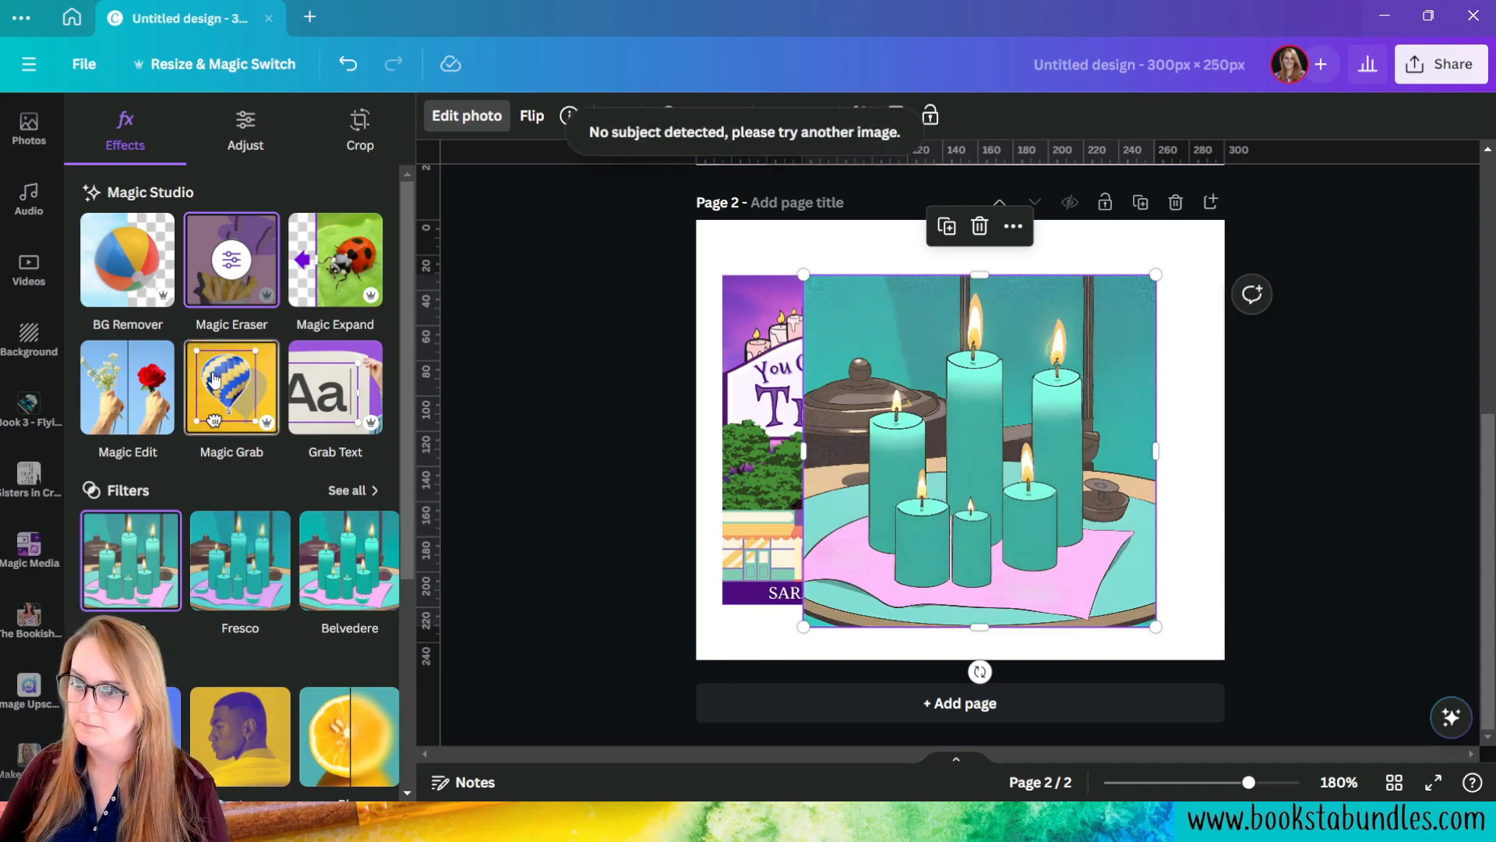
pyautogui.press('Escape')
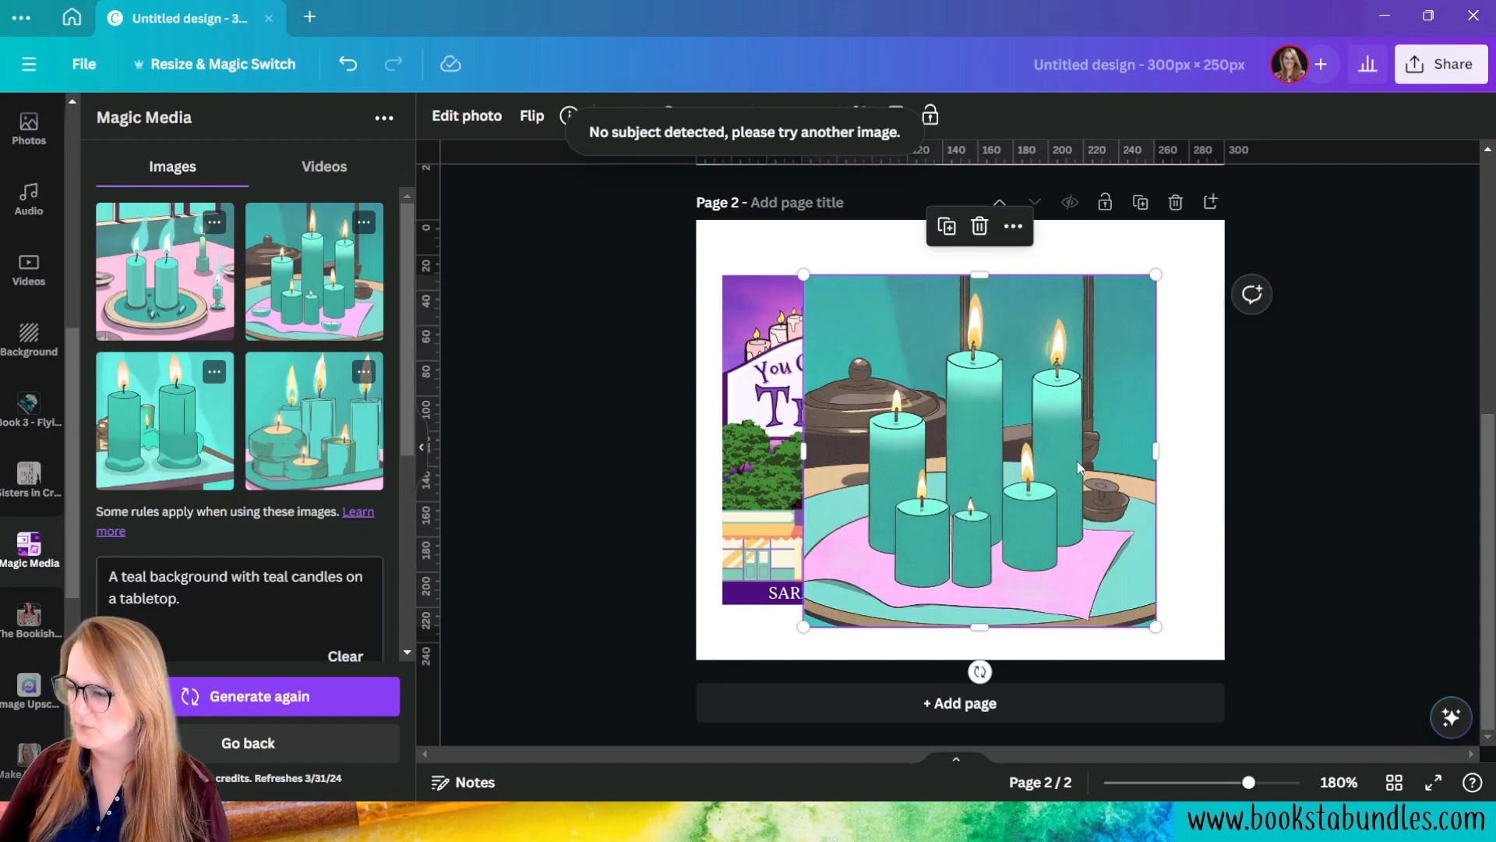
# Step: Try to remove the background of page 2's detached candle image with BG Remover
pyautogui.click(616, 416)
pyautogui.click(1003, 477)
pyautogui.click(467, 115)
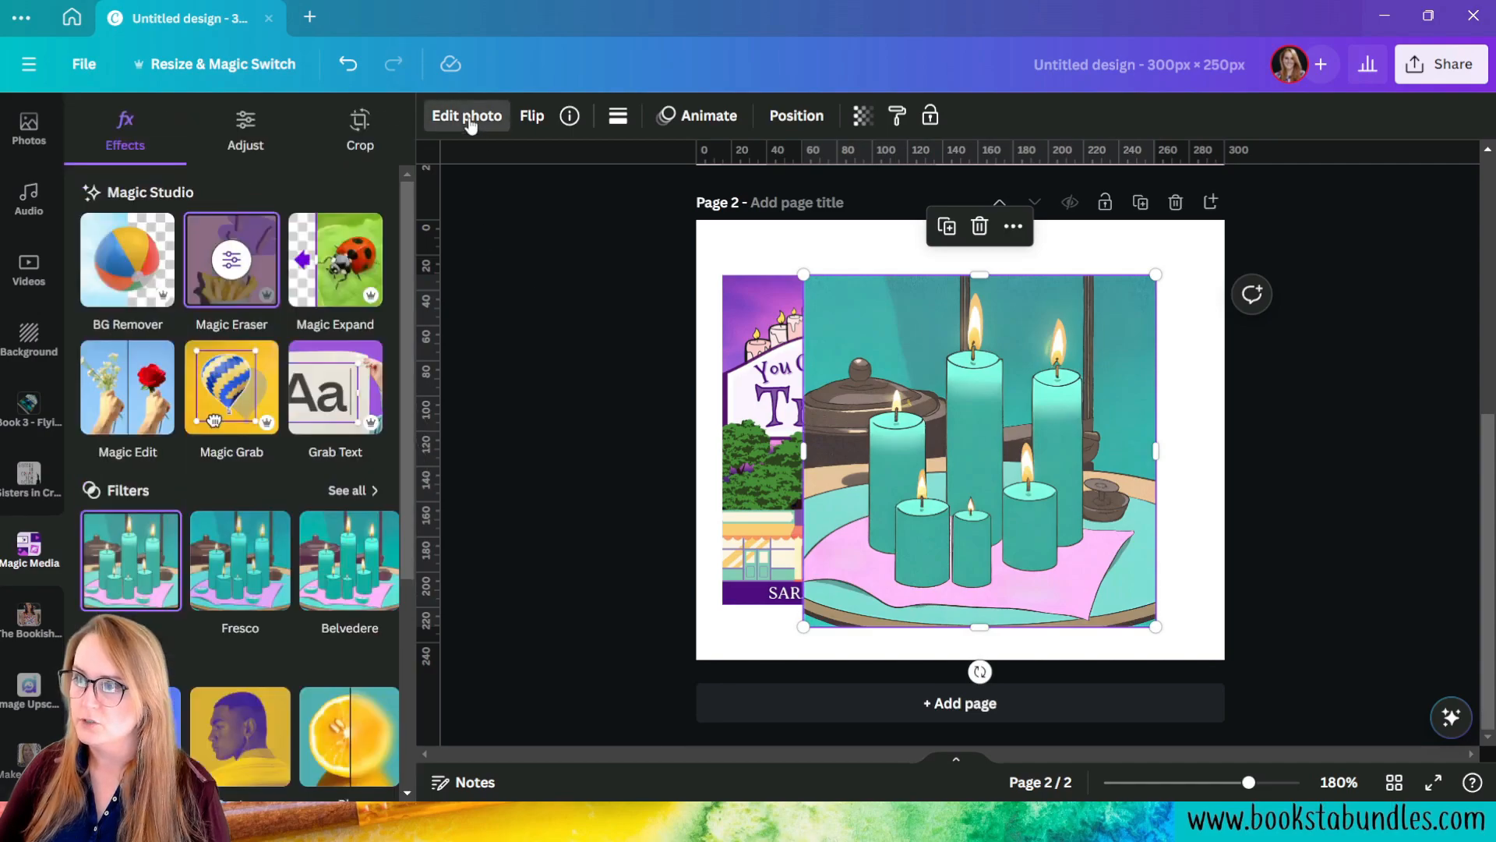
pyautogui.click(130, 257)
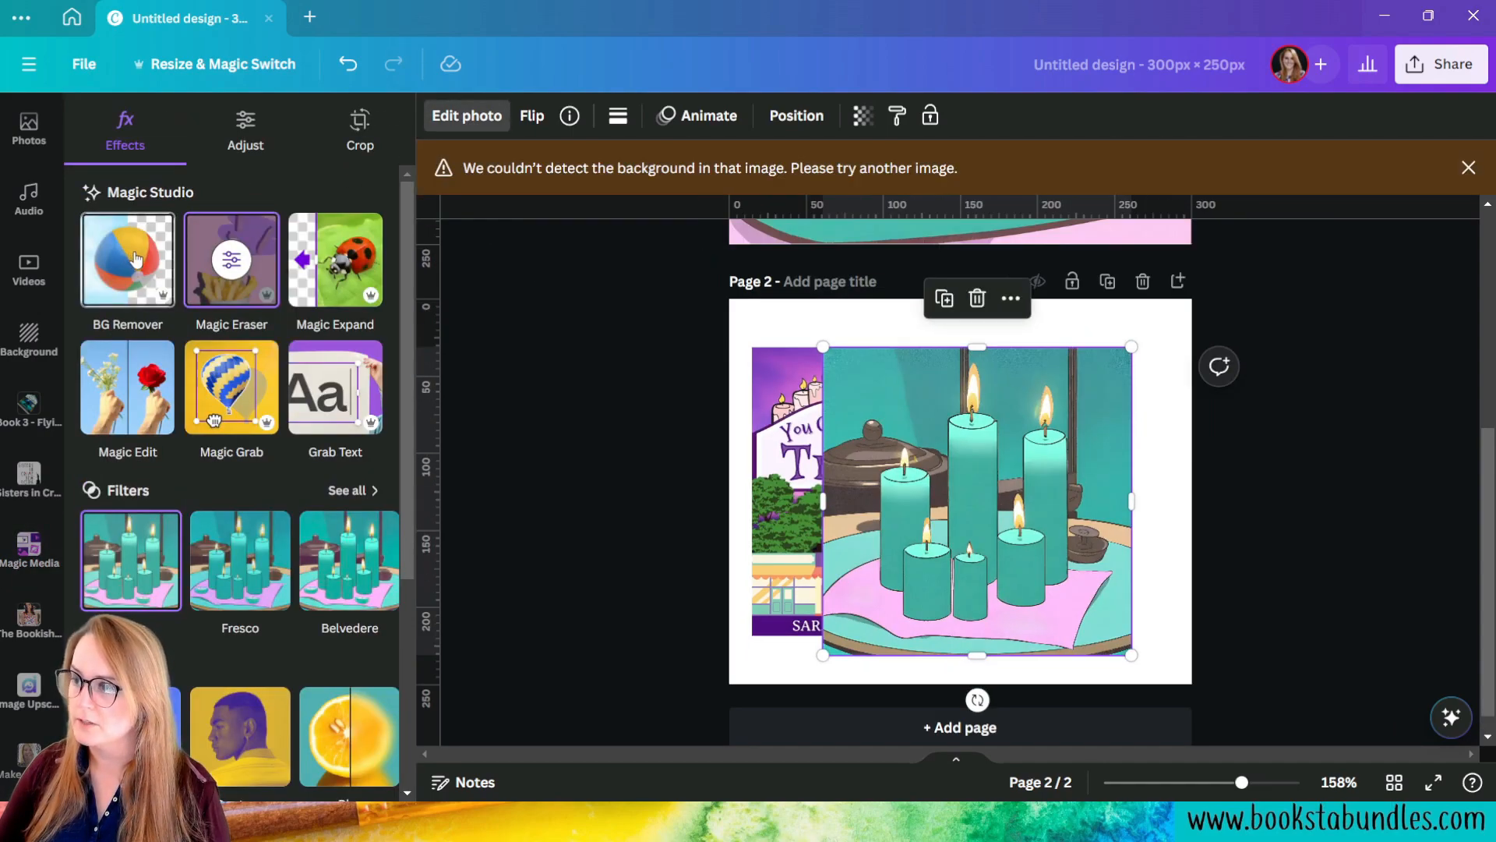
pyautogui.moveTo(1089, 558); pyautogui.dragTo(1085, 558)
pyautogui.press('Escape')
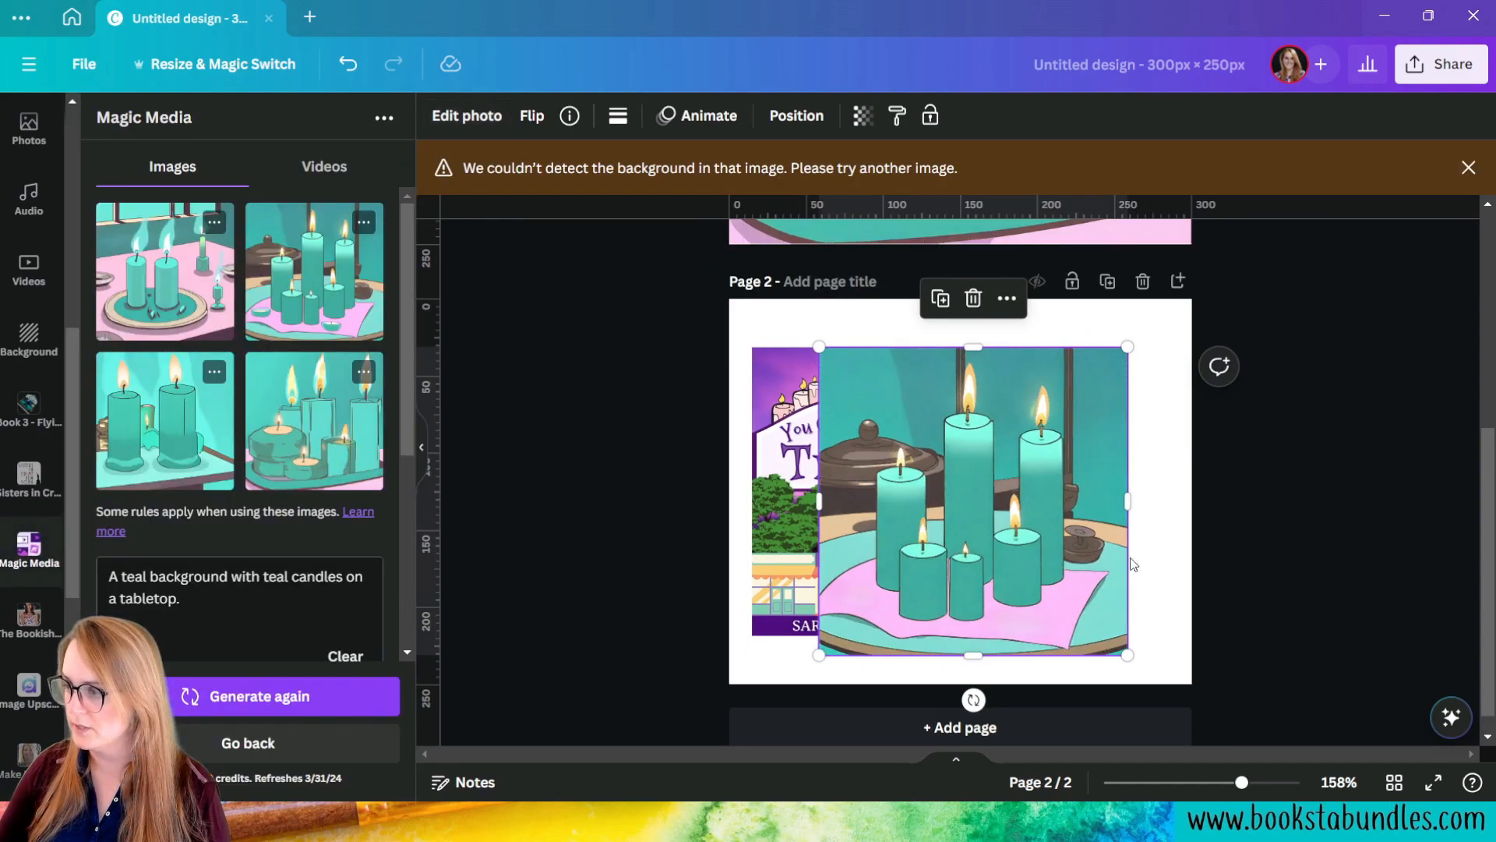
pyautogui.click(1325, 616)
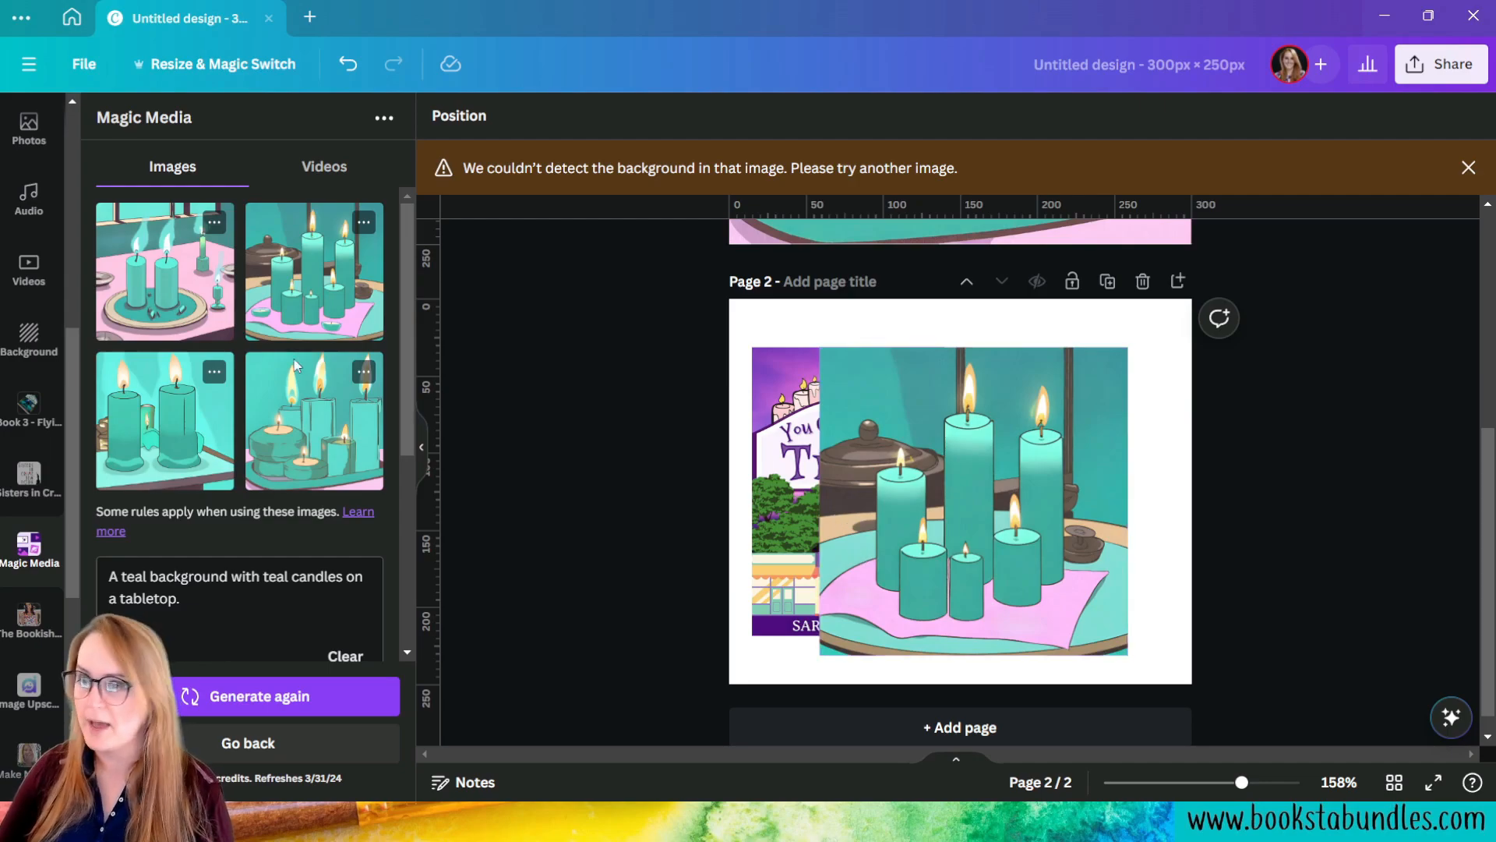
# Step: Try to limit the photo adjustments to the Background area of page 2's detached candle image
pyautogui.click(986, 526)
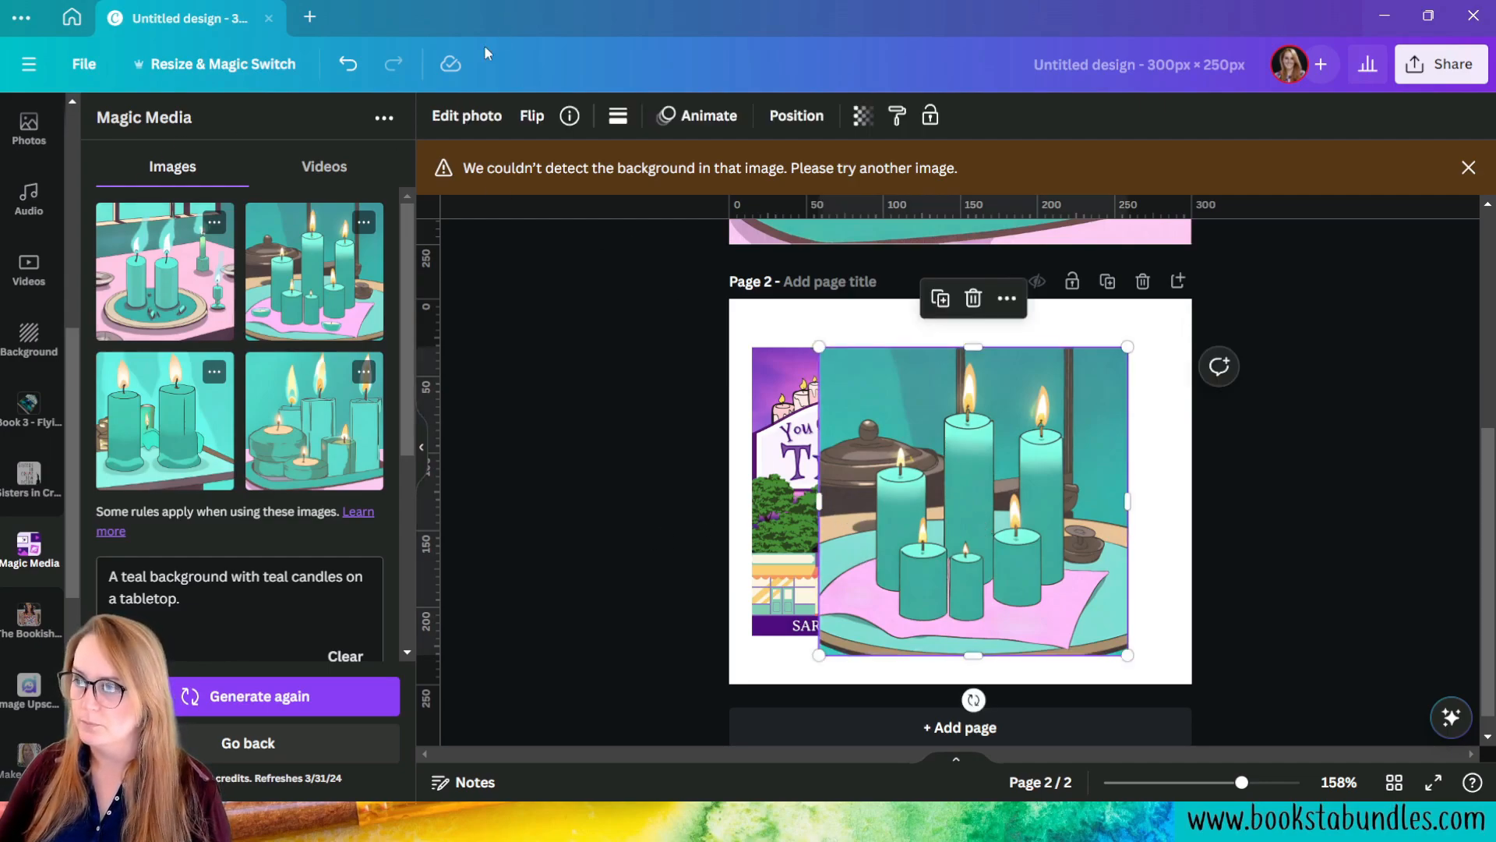
pyautogui.click(479, 121)
pyautogui.click(230, 127)
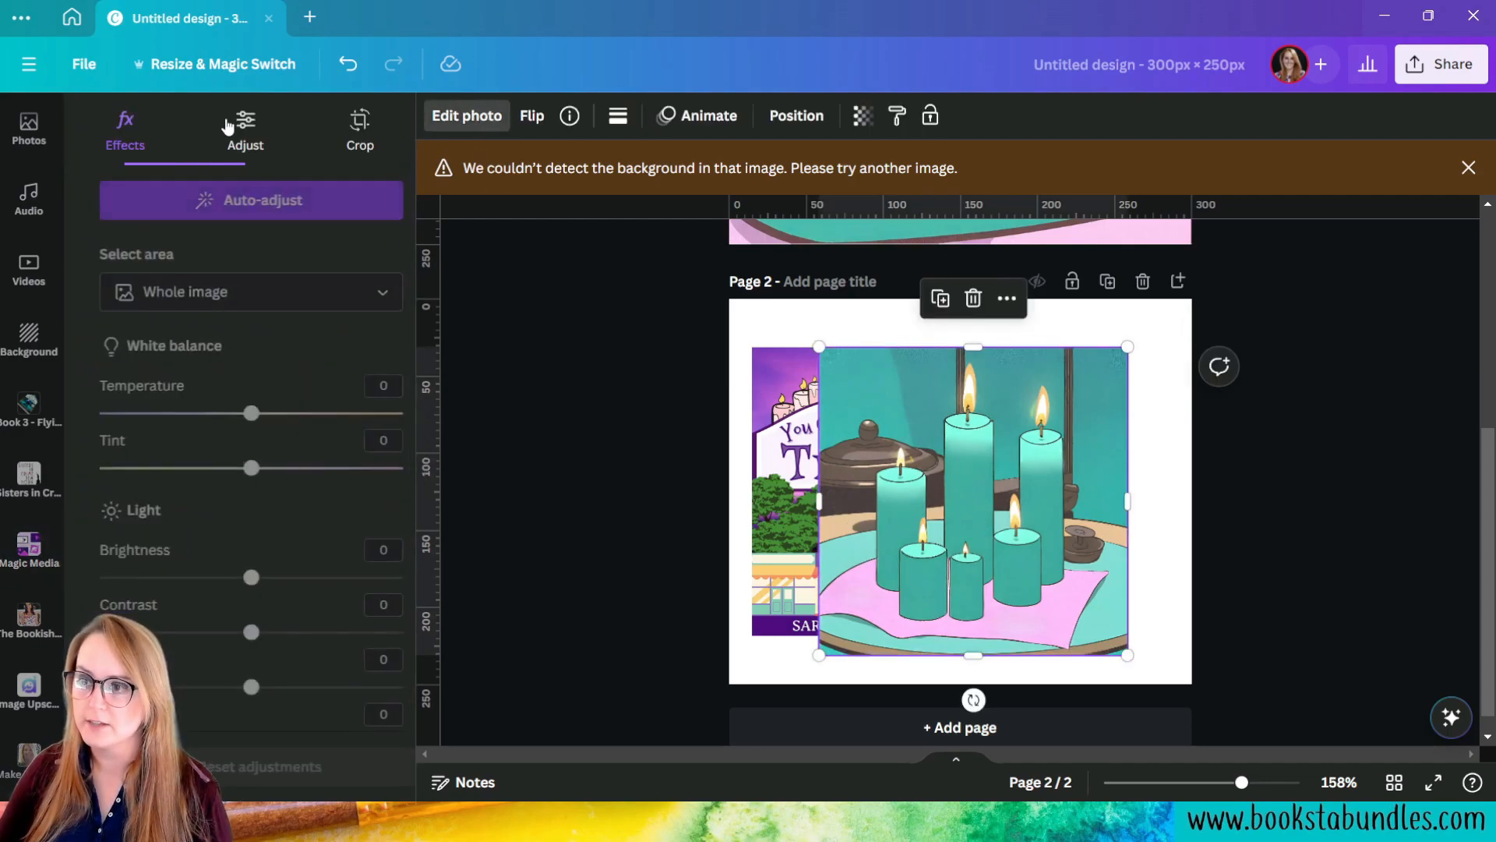
pyautogui.click(327, 301)
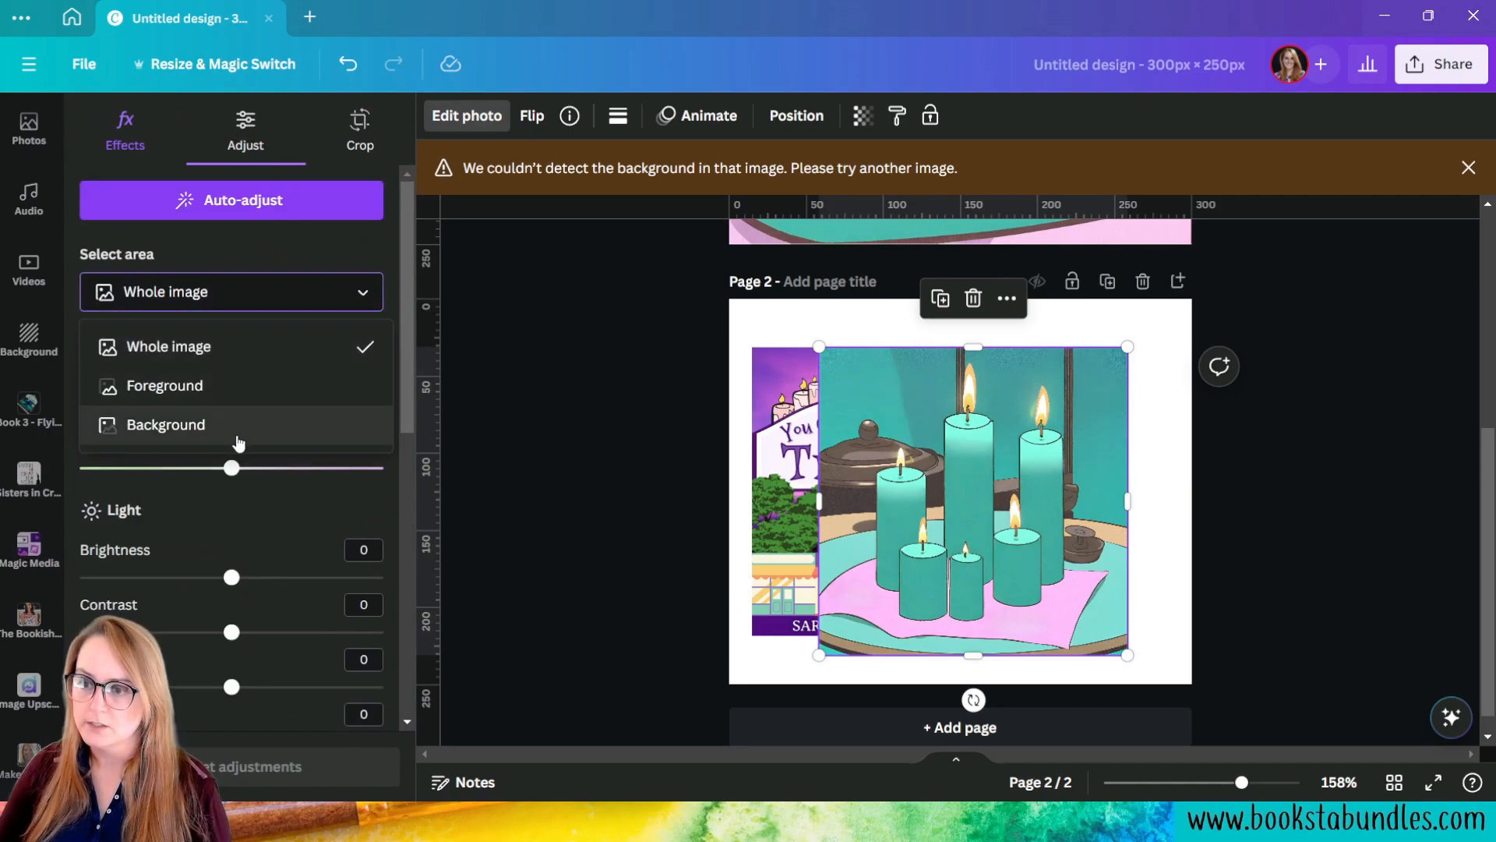
pyautogui.click(227, 425)
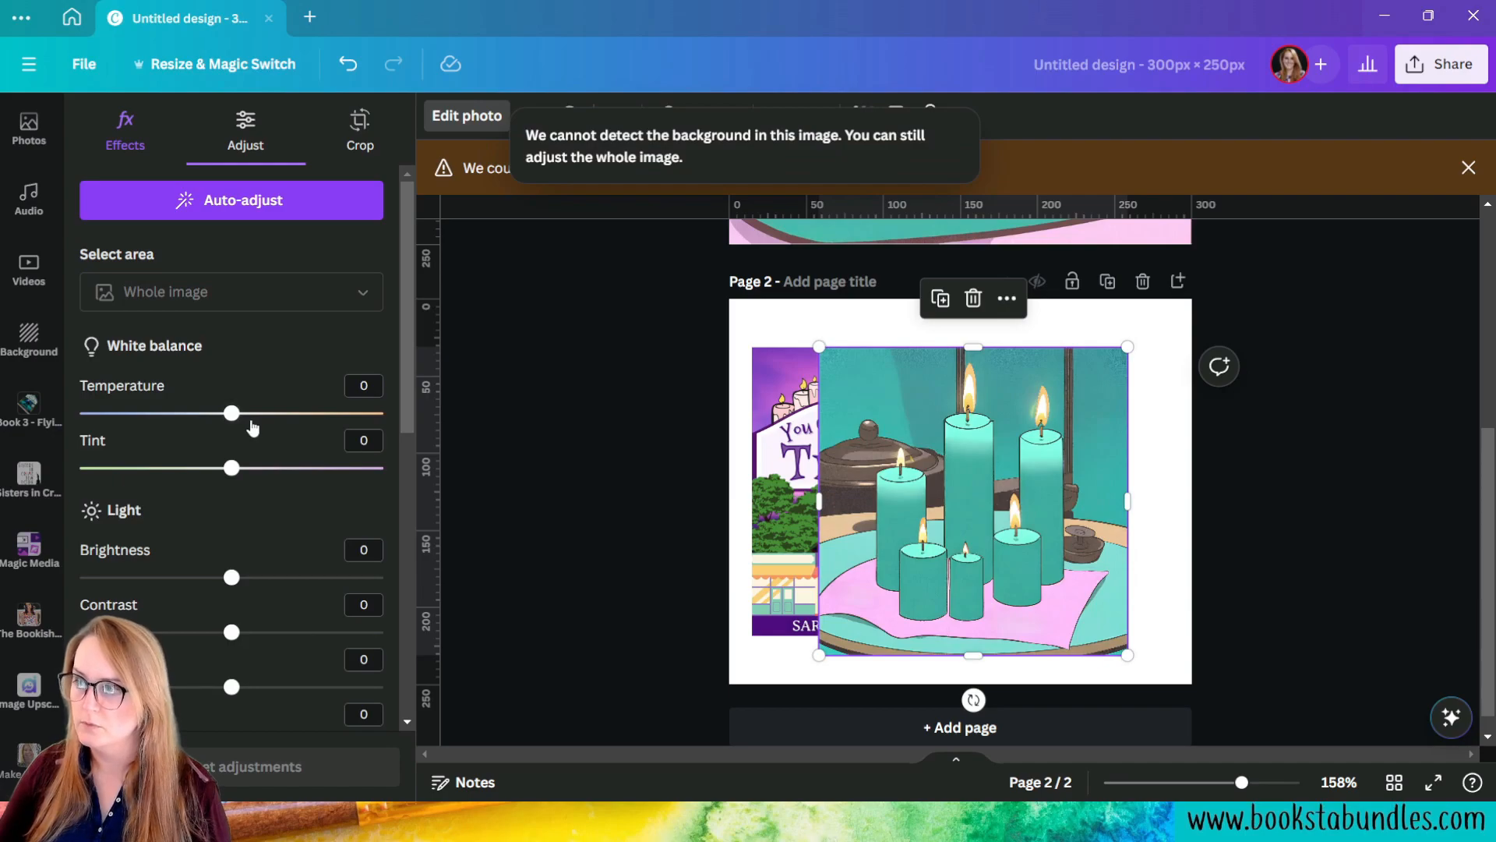
pyautogui.press('Escape')
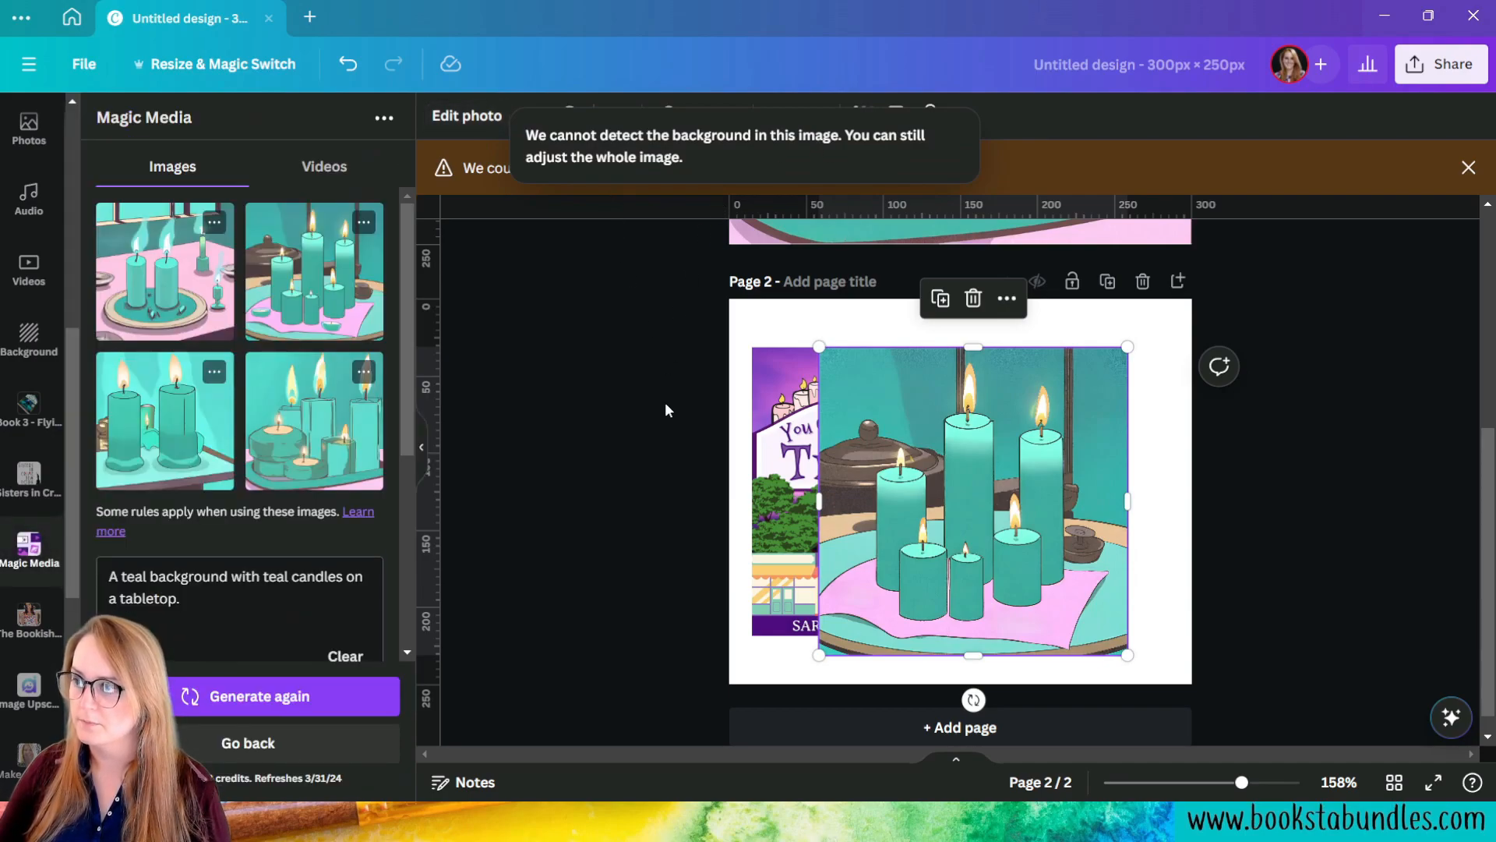
pyautogui.click(1263, 635)
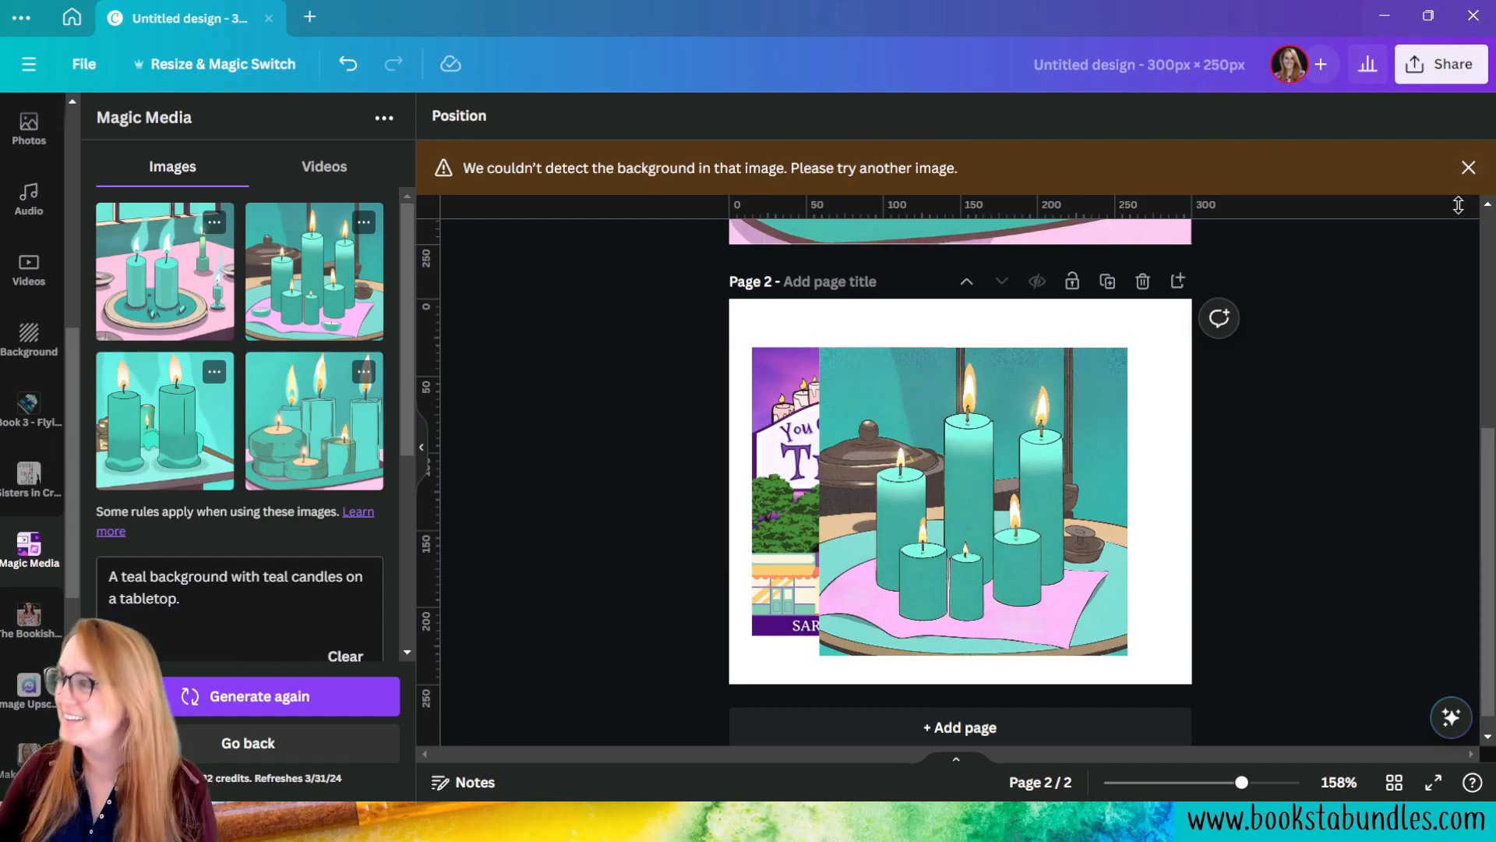
pyautogui.click(1470, 166)
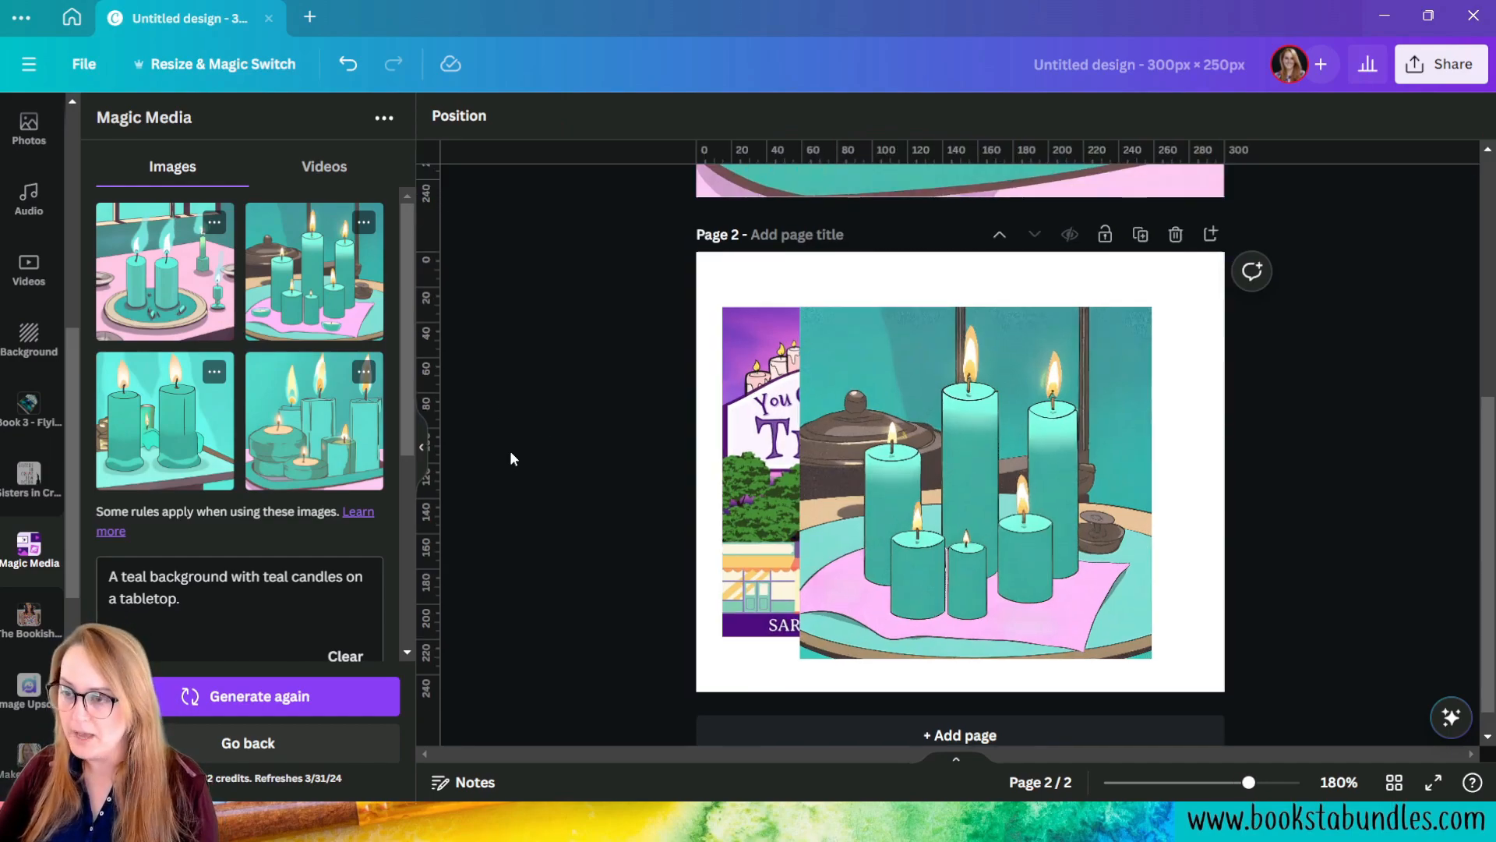
# Step: Generate more images like the one showing teal candles on a pink cloth
pyautogui.click(363, 223)
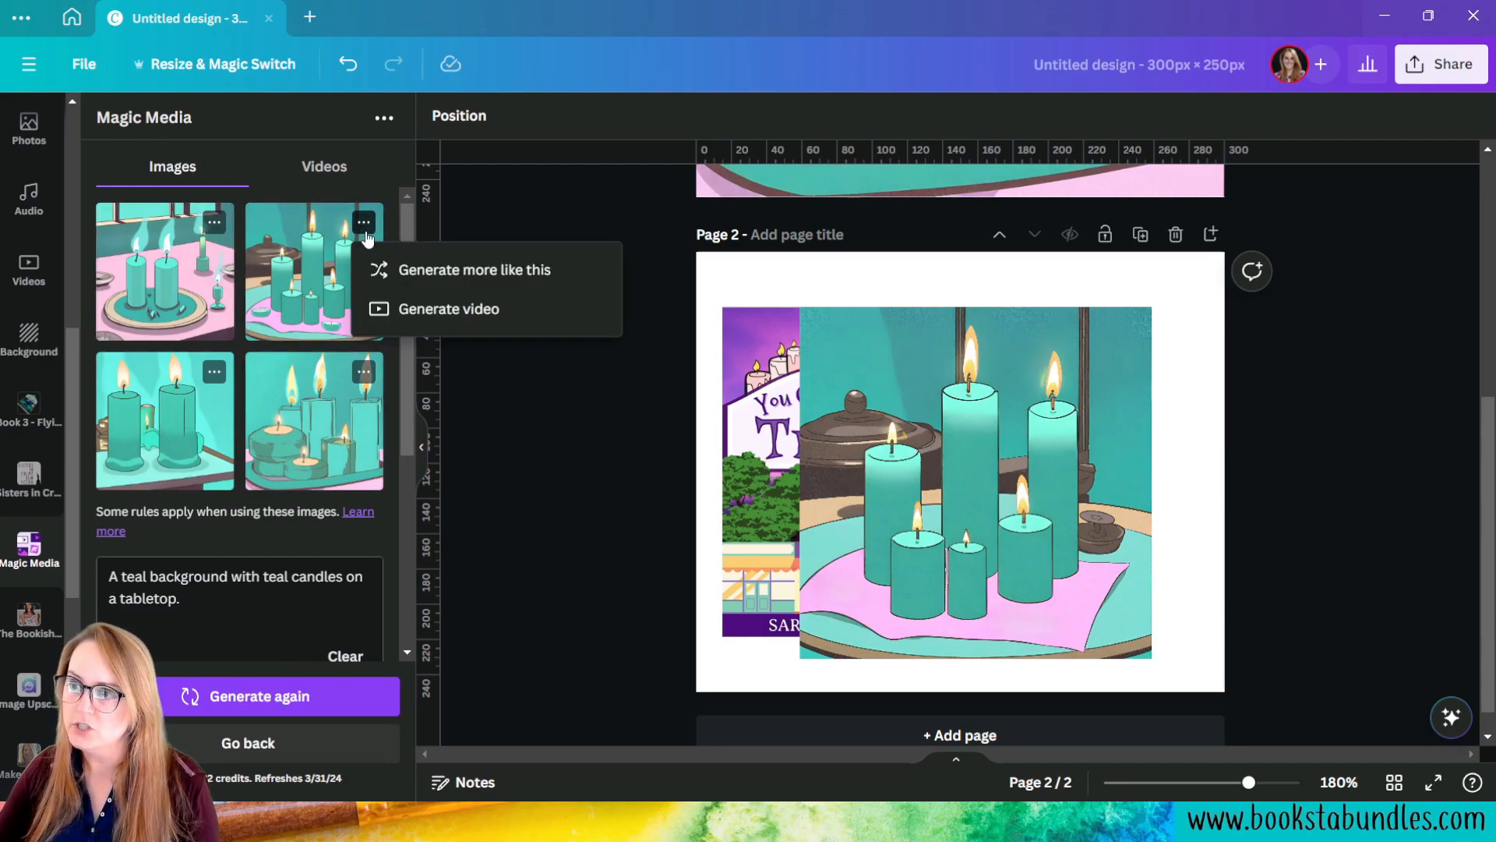
pyautogui.click(425, 271)
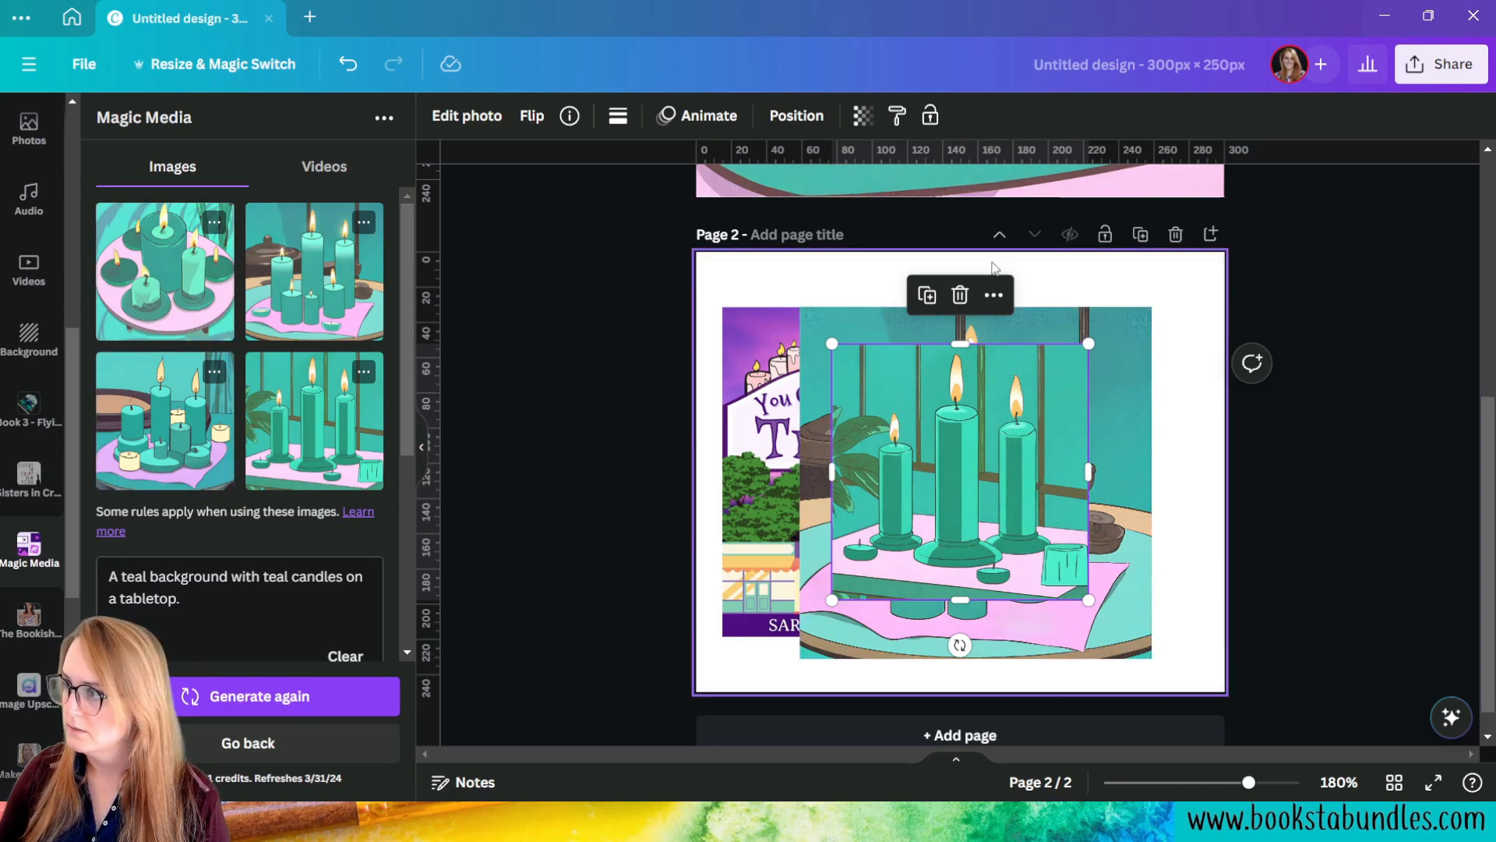
# Step: Duplicate page 2 and set the generated image of candles on a round pink table as page 3's background
pyautogui.click(1140, 233)
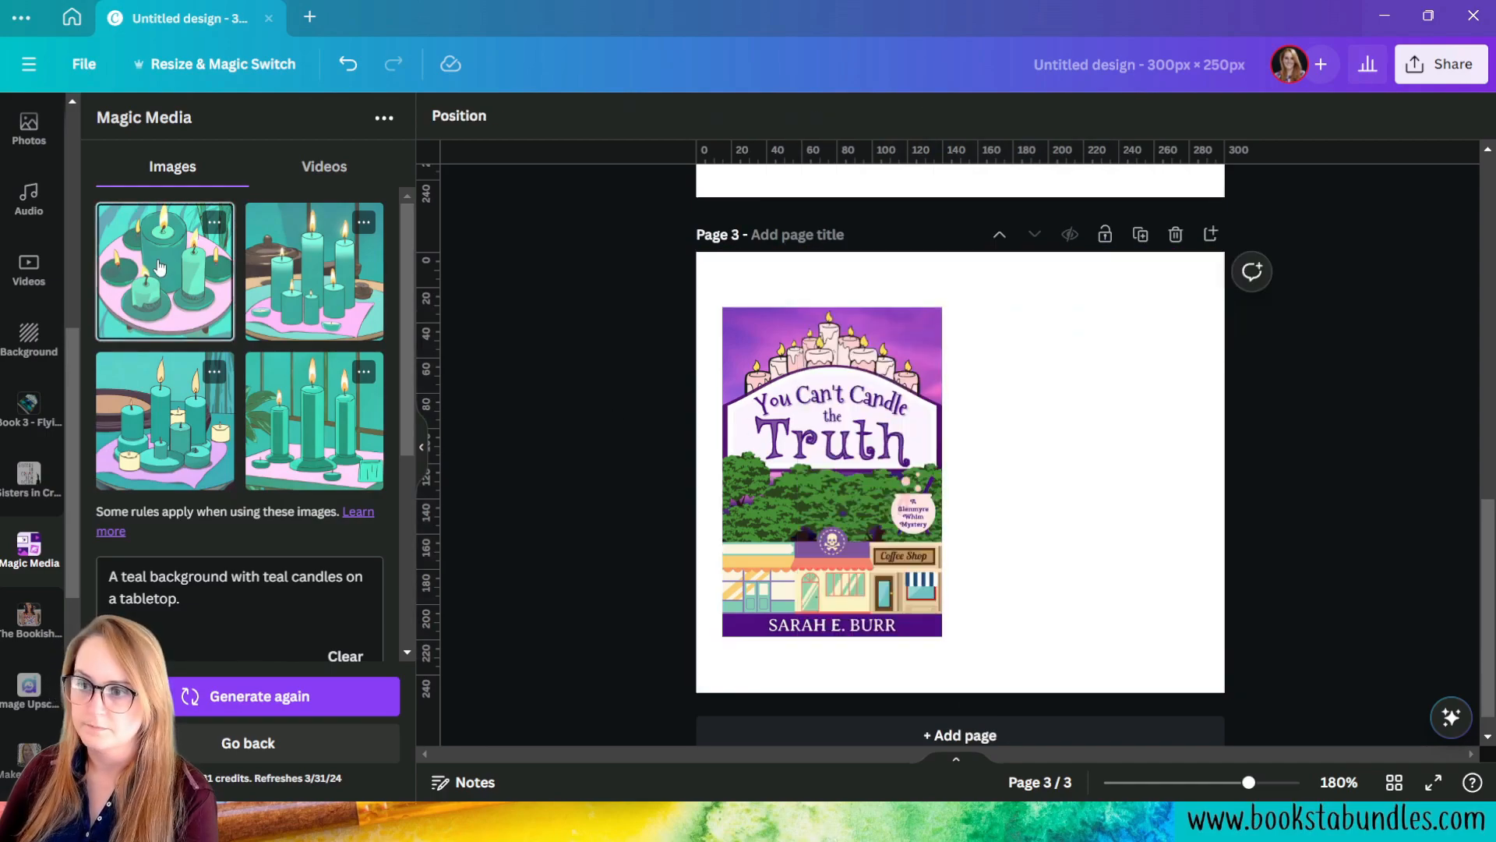
pyautogui.rightClick(936, 502)
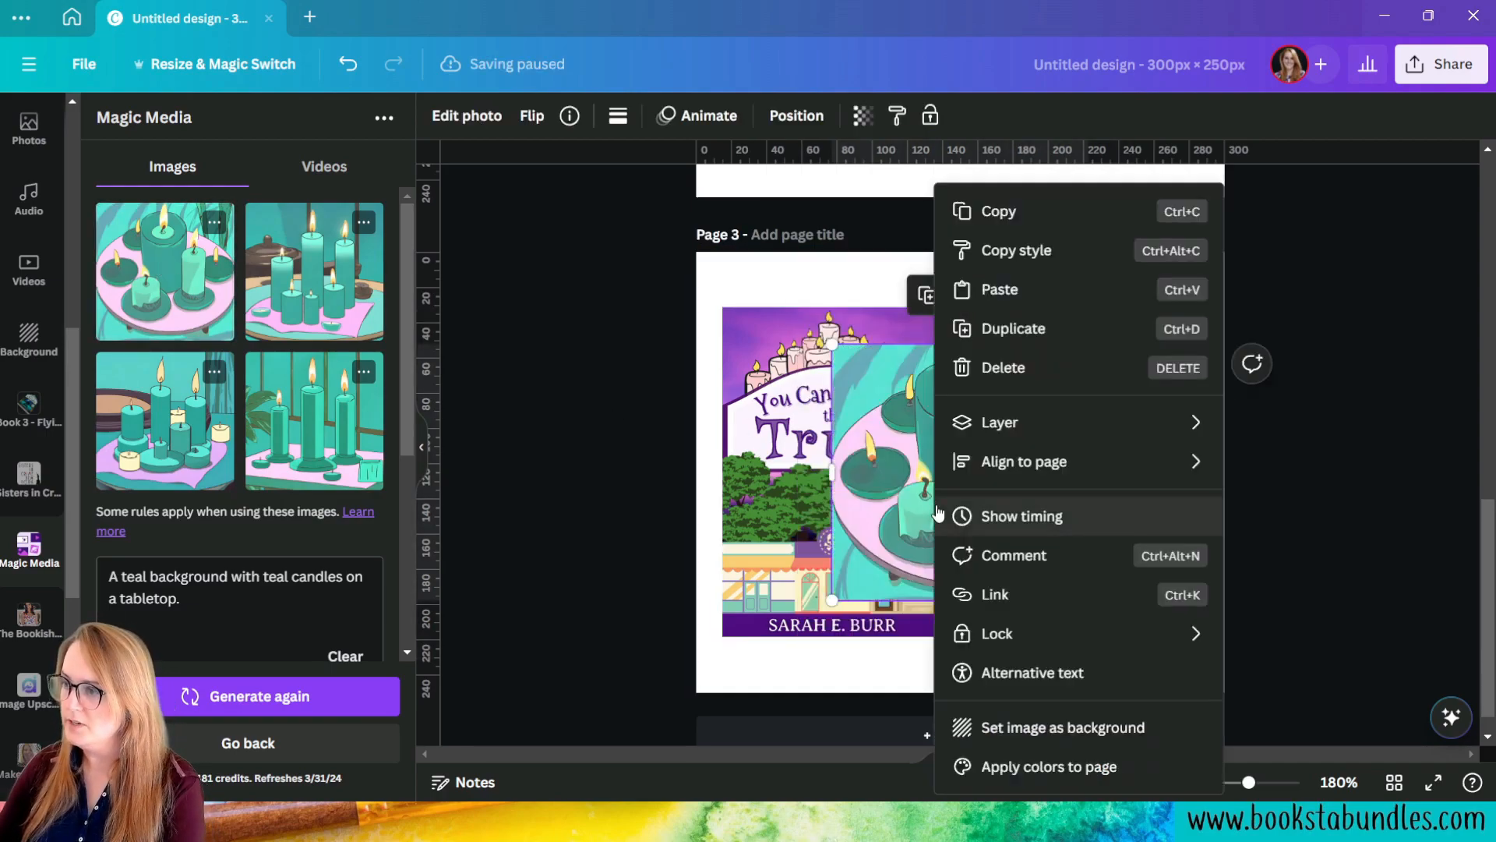
pyautogui.click(1122, 723)
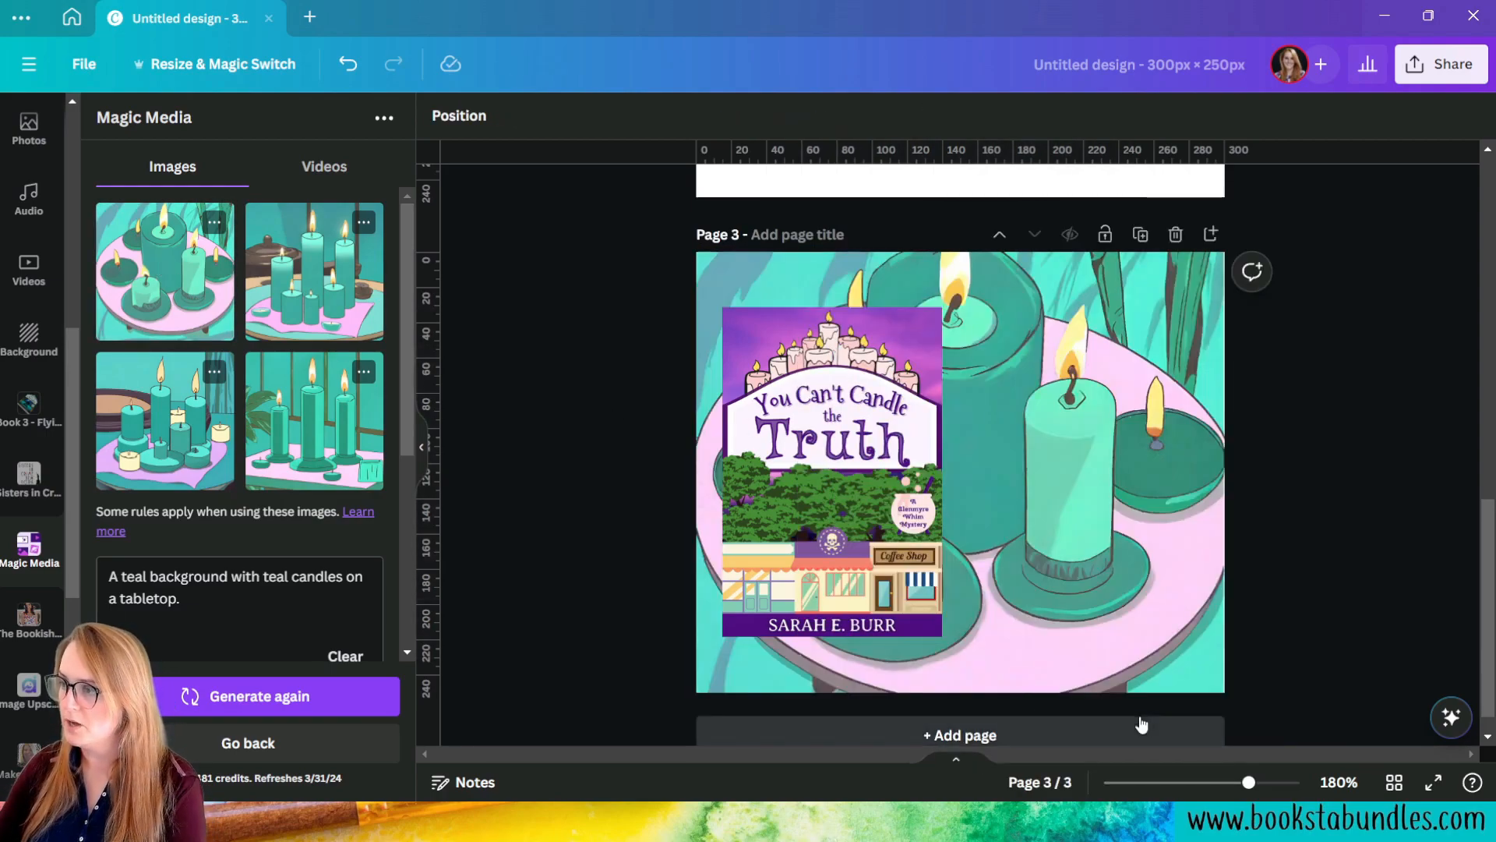
pyautogui.doubleClick(1139, 436)
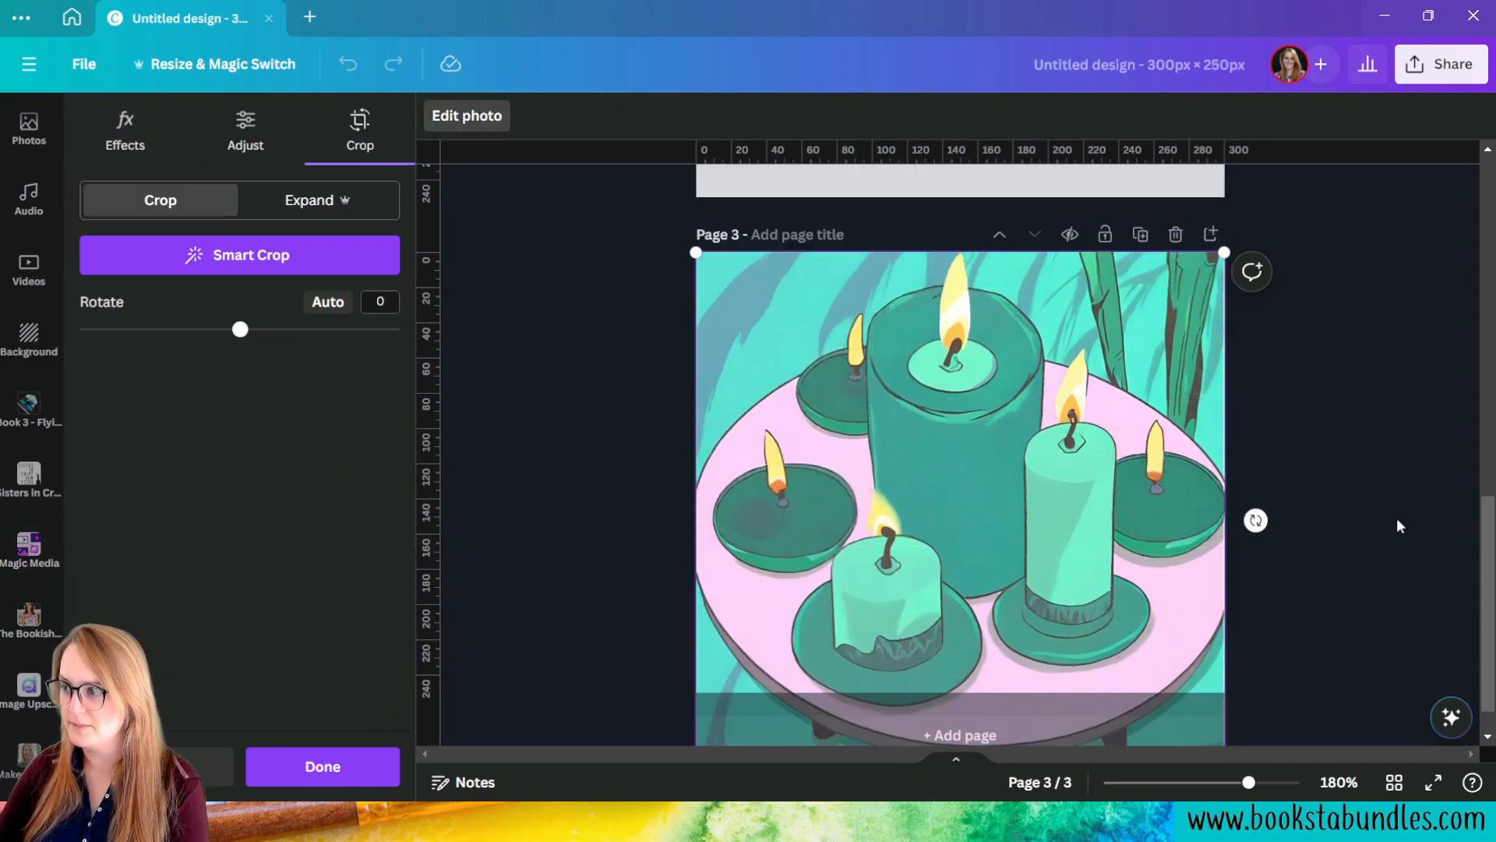
pyautogui.click(1396, 517)
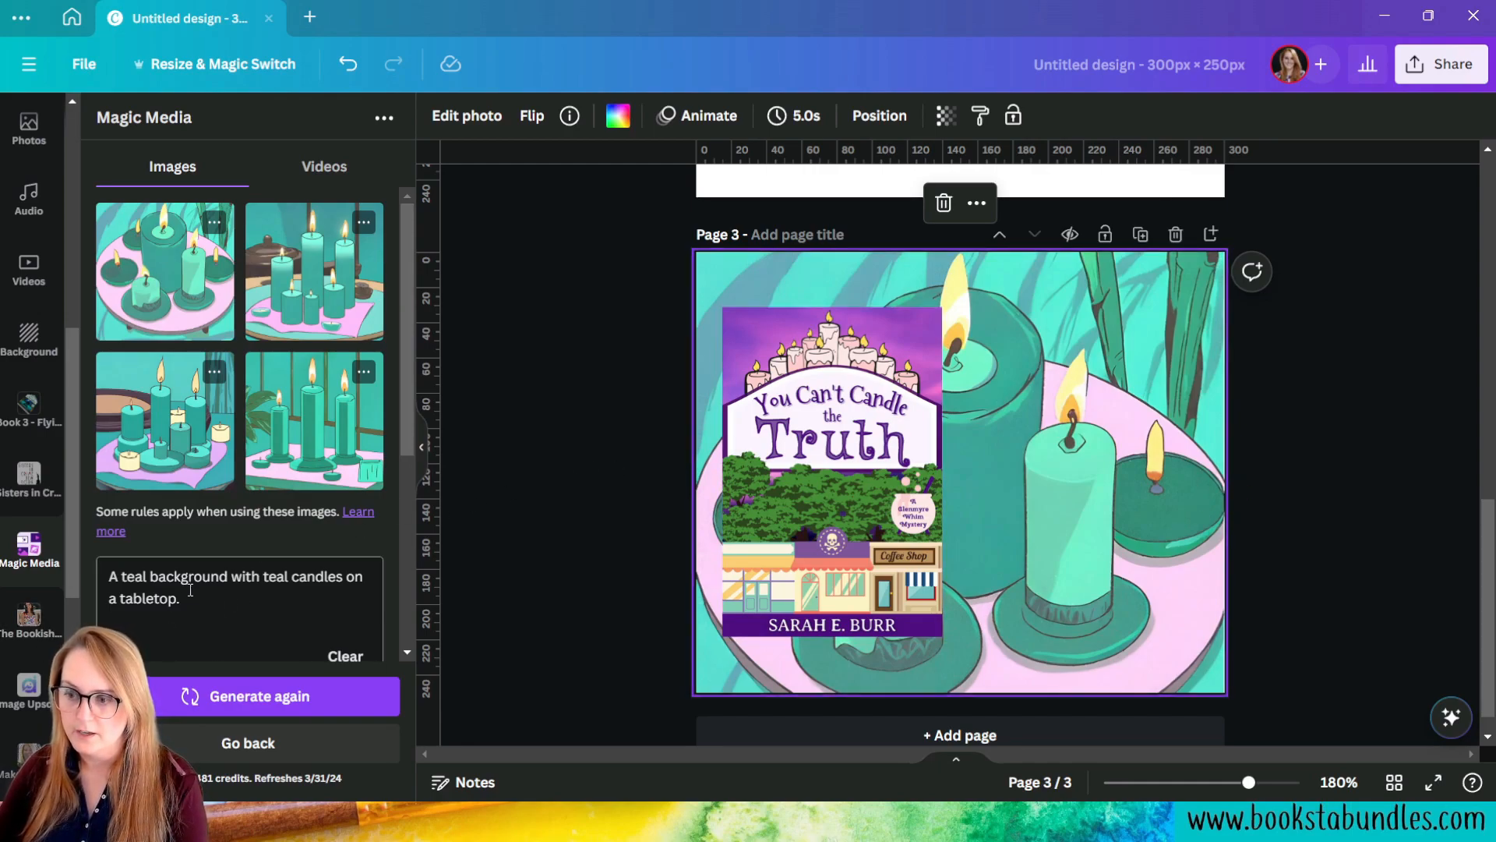
# Step: Change the image prompt to "A teal background with teal candles on a purple blanket." and generate new images
pyautogui.moveTo(192, 598); pyautogui.dragTo(93, 597)
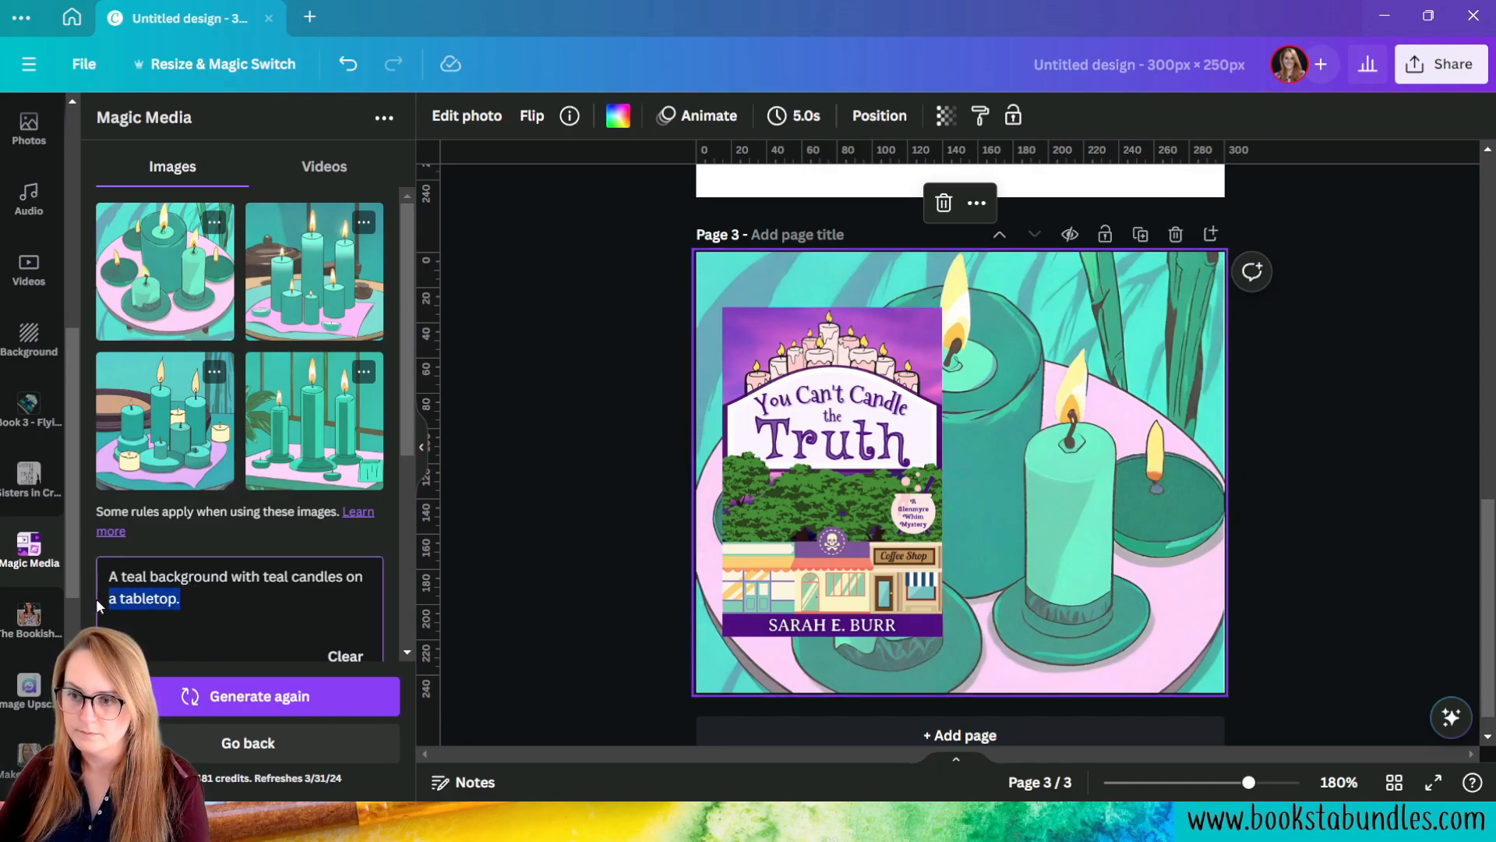
pyautogui.press('BackSpace')
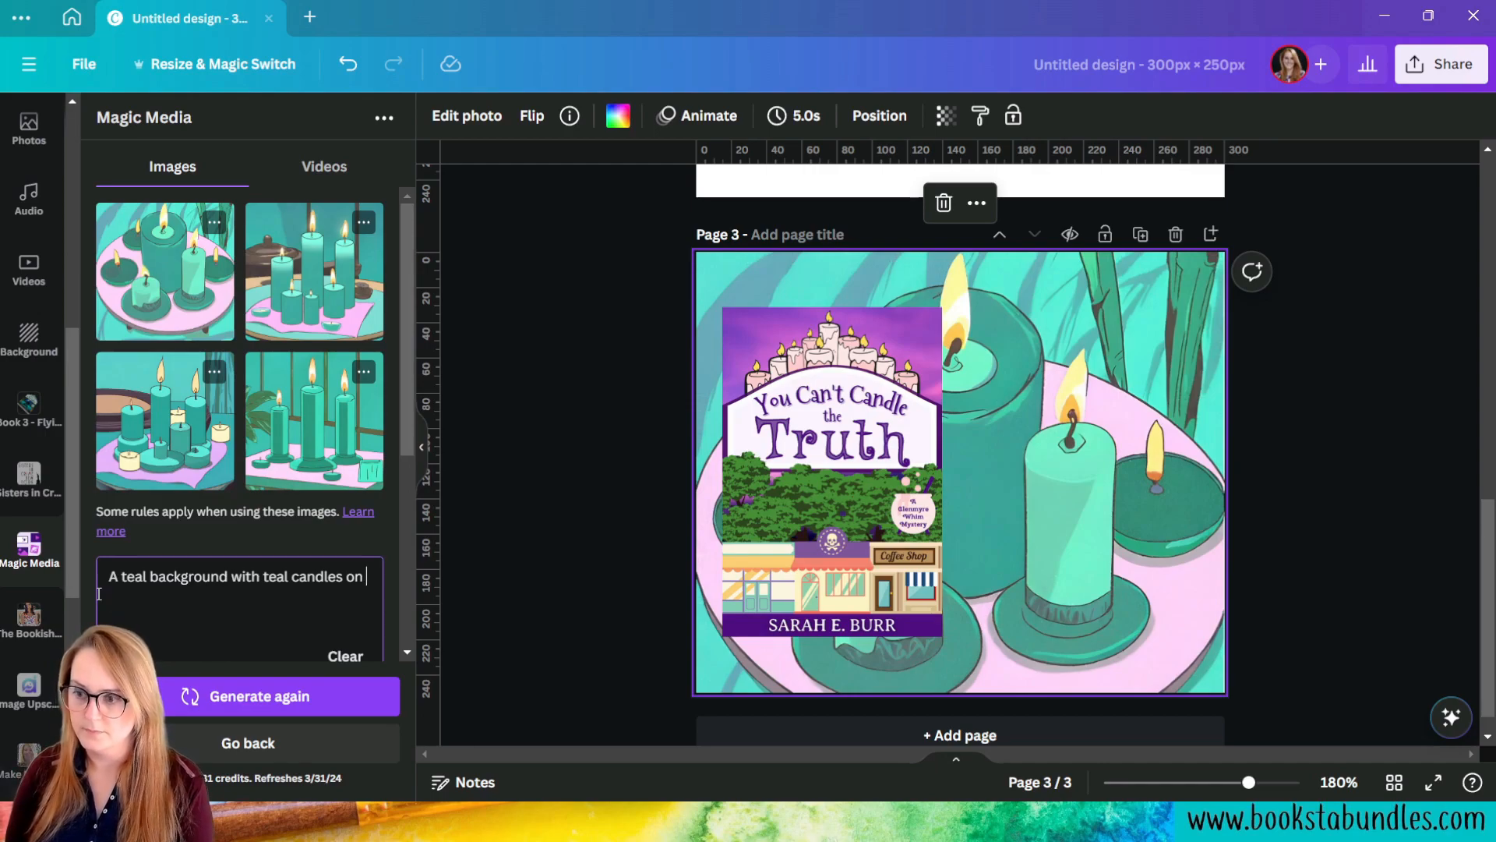
pyautogui.write('a p')
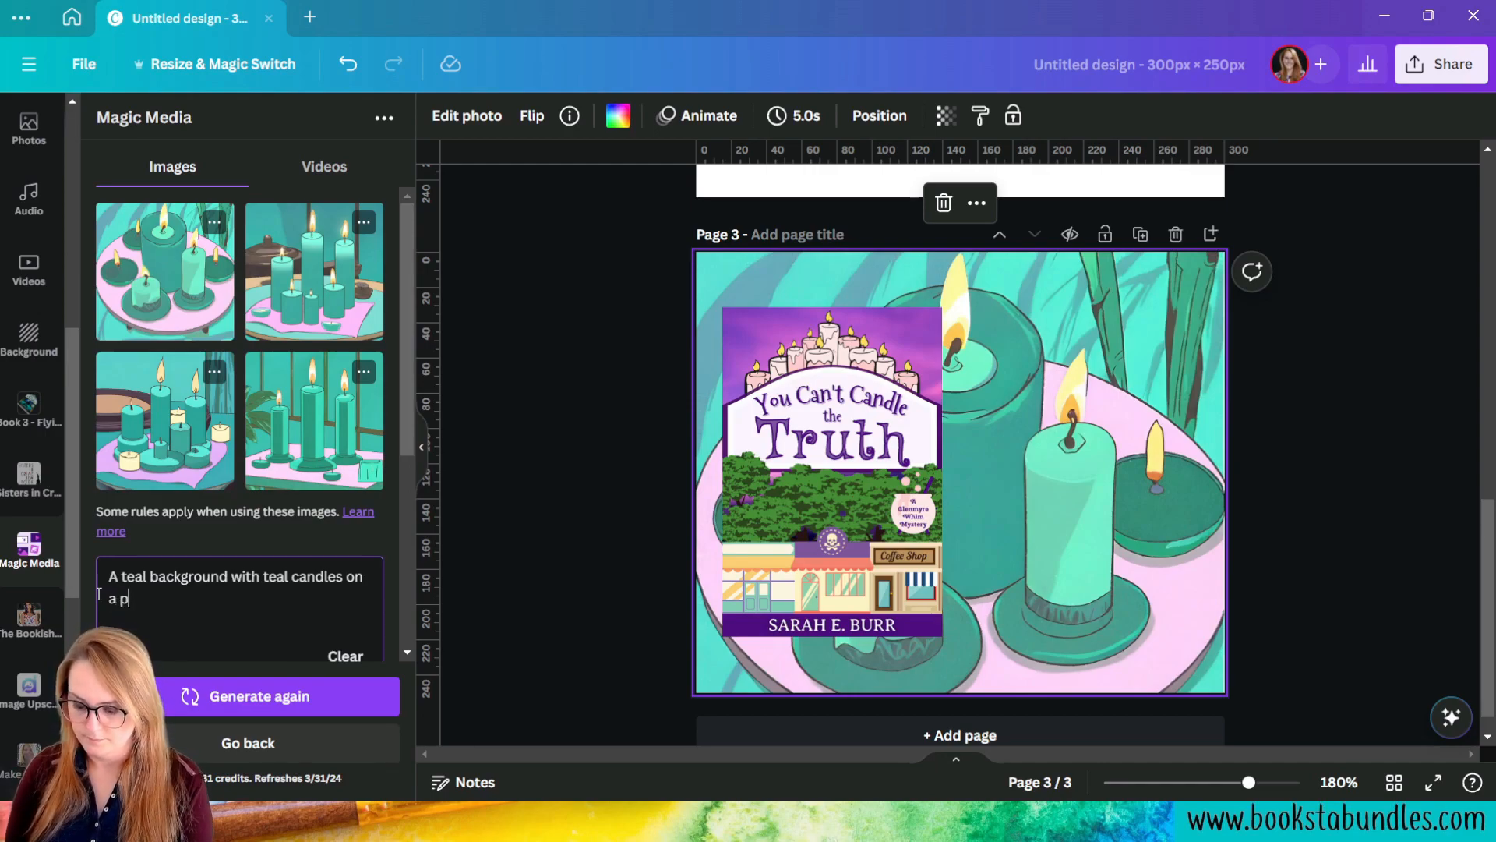
pyautogui.write('uprple ')
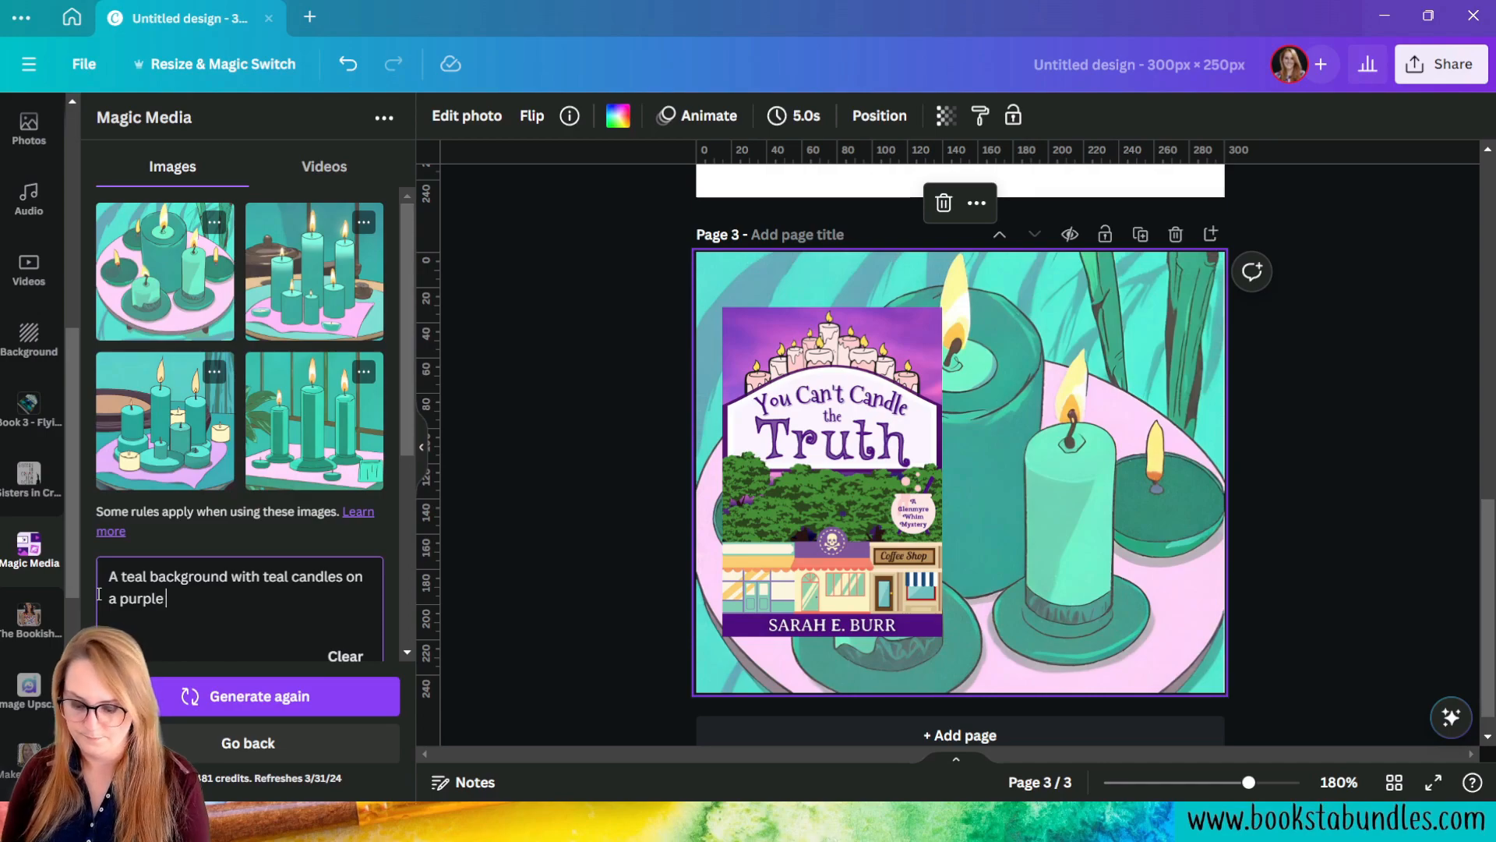
pyautogui.write('blanket.')
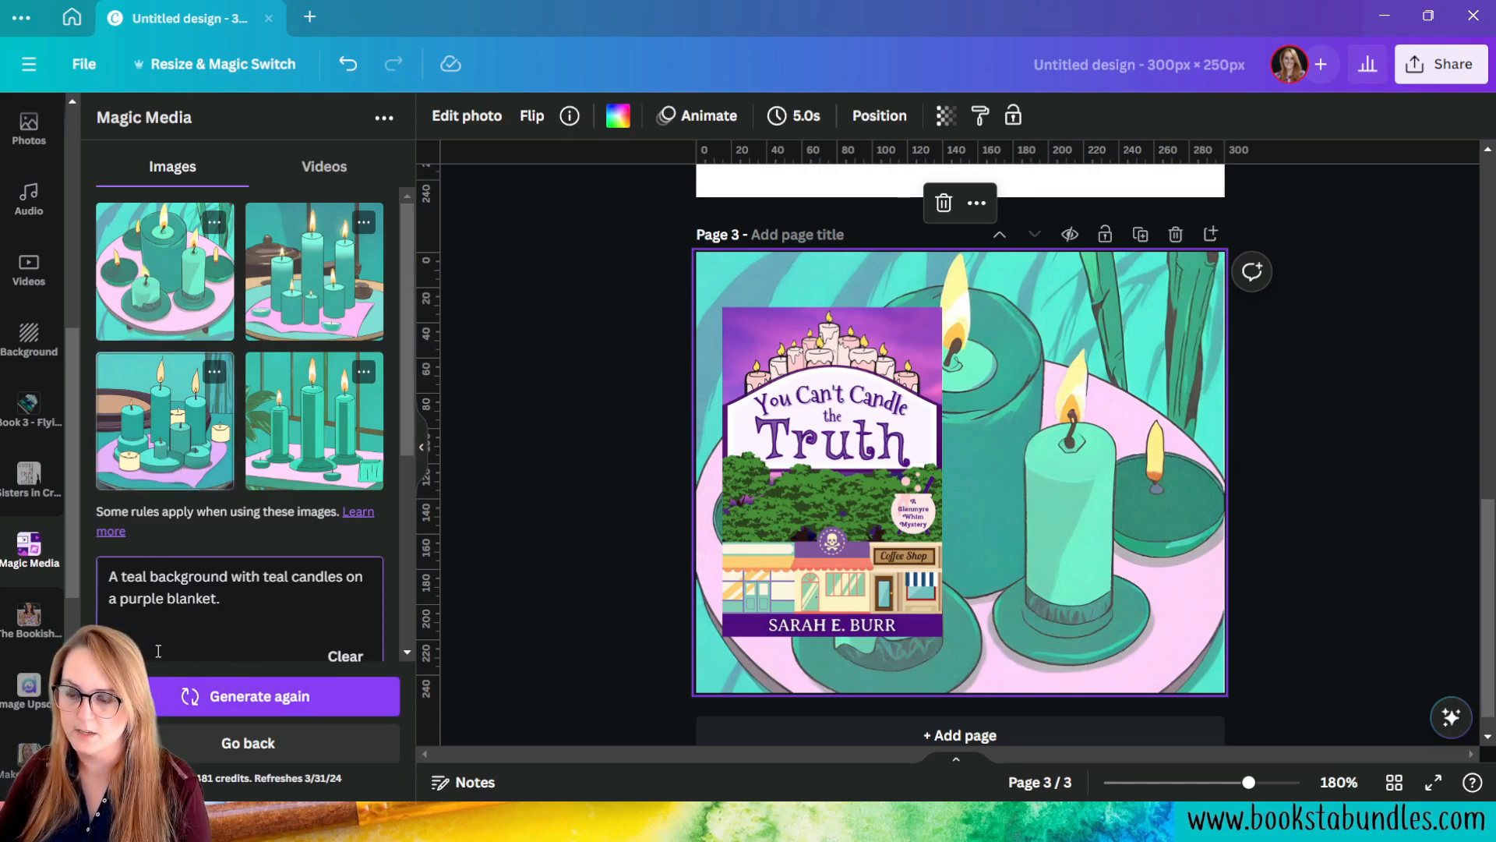
pyautogui.click(279, 696)
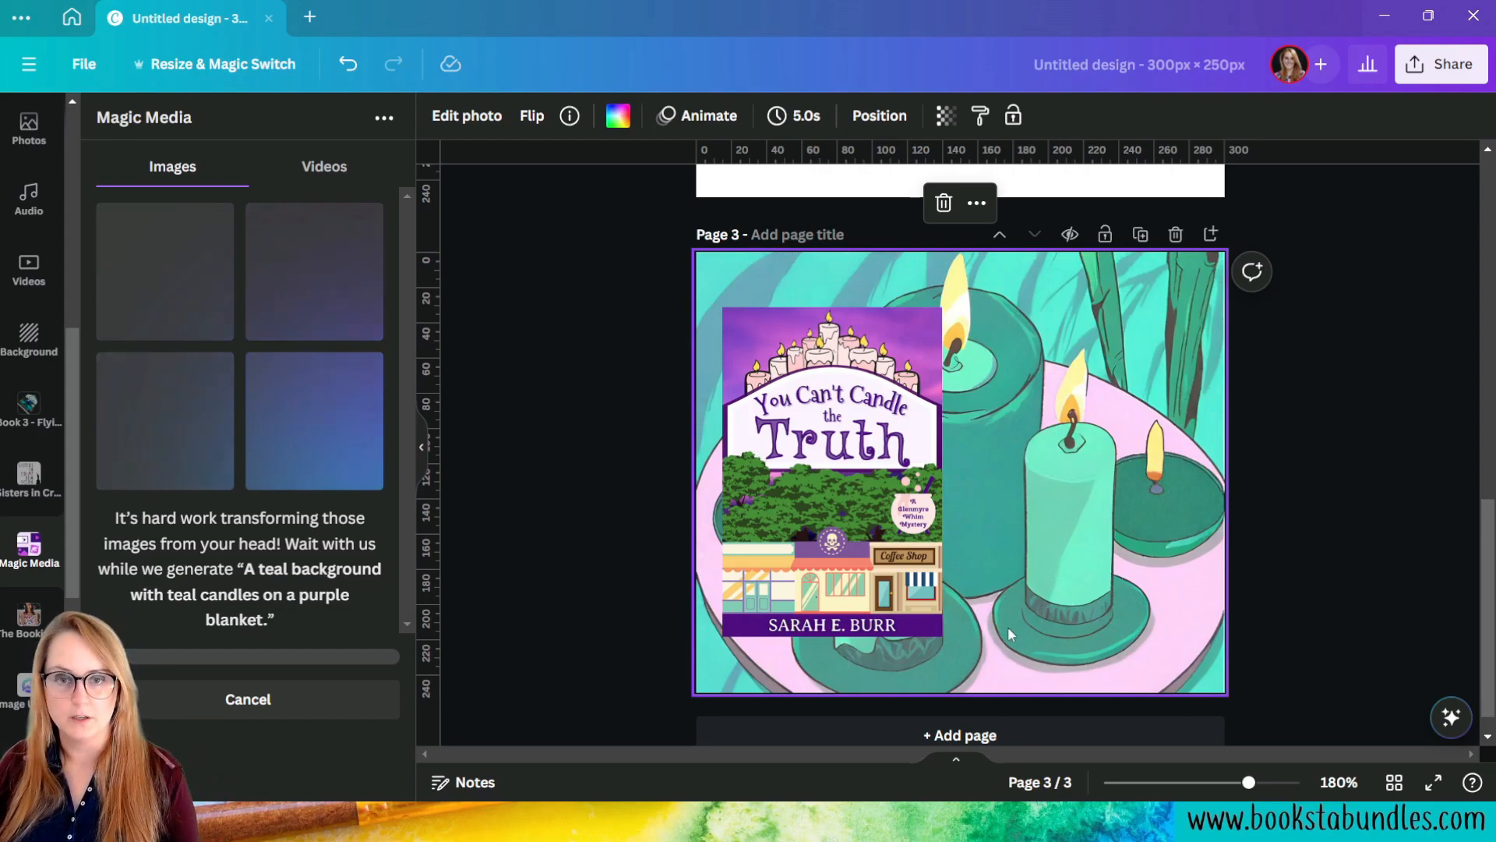
# Step: Shift page 3's background image slightly upward within its crop
pyautogui.doubleClick(1096, 672)
pyautogui.moveTo(1095, 672); pyautogui.dragTo(1056, 641)
pyautogui.click(1371, 587)
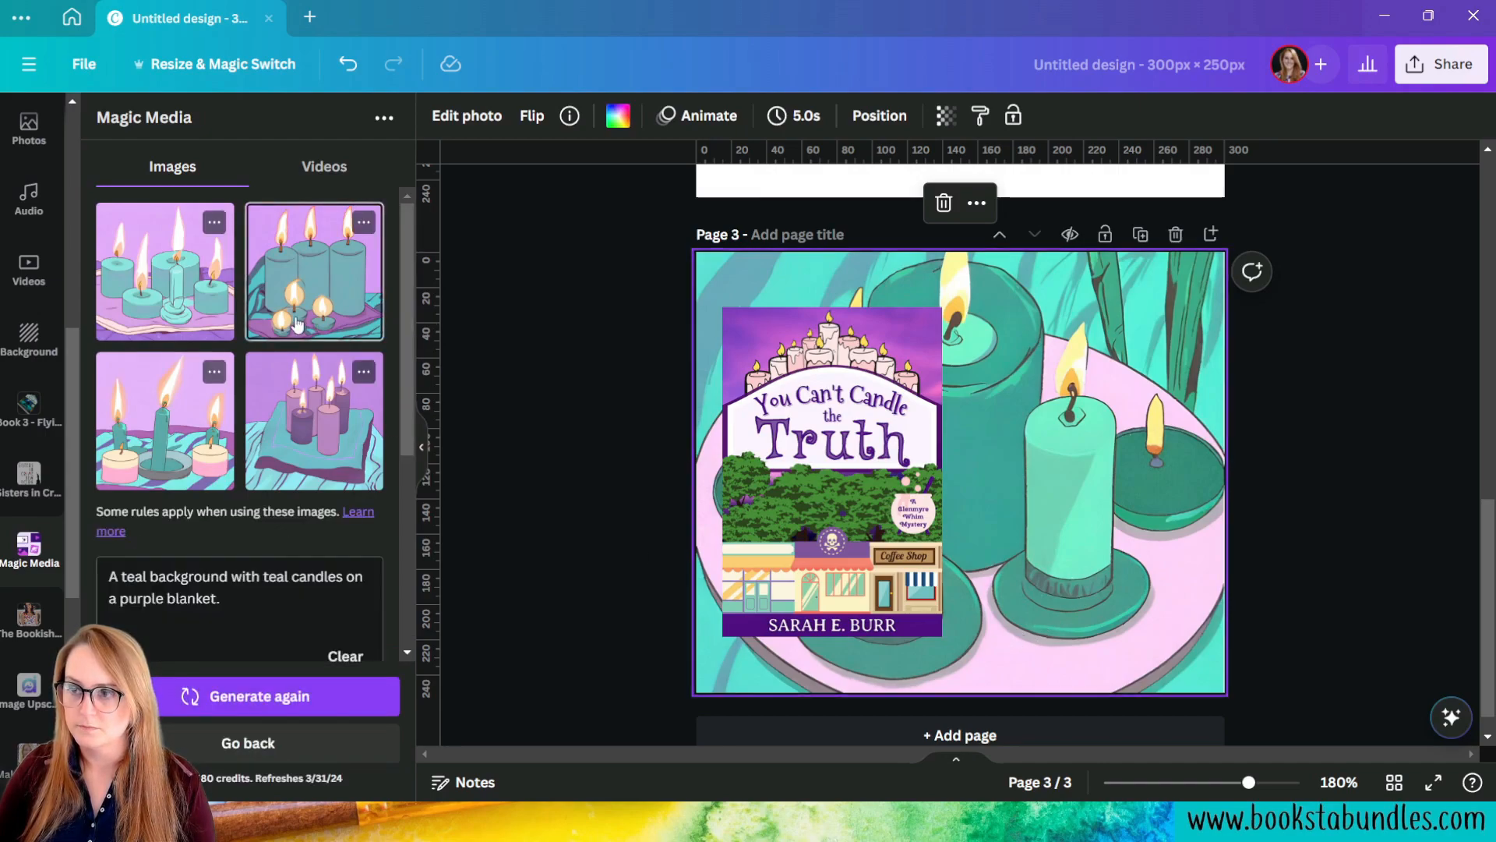
# Step: Shorten the image prompt to "A teal background with teal candles." and generate new images
pyautogui.moveTo(221, 612); pyautogui.dragTo(81, 606)
pyautogui.press('BackSpace')
pyautogui.press('BackSpace')
pyautogui.press('BackSpace')
pyautogui.press('BackSpace')
pyautogui.press('BackSpace')
pyautogui.write('.')
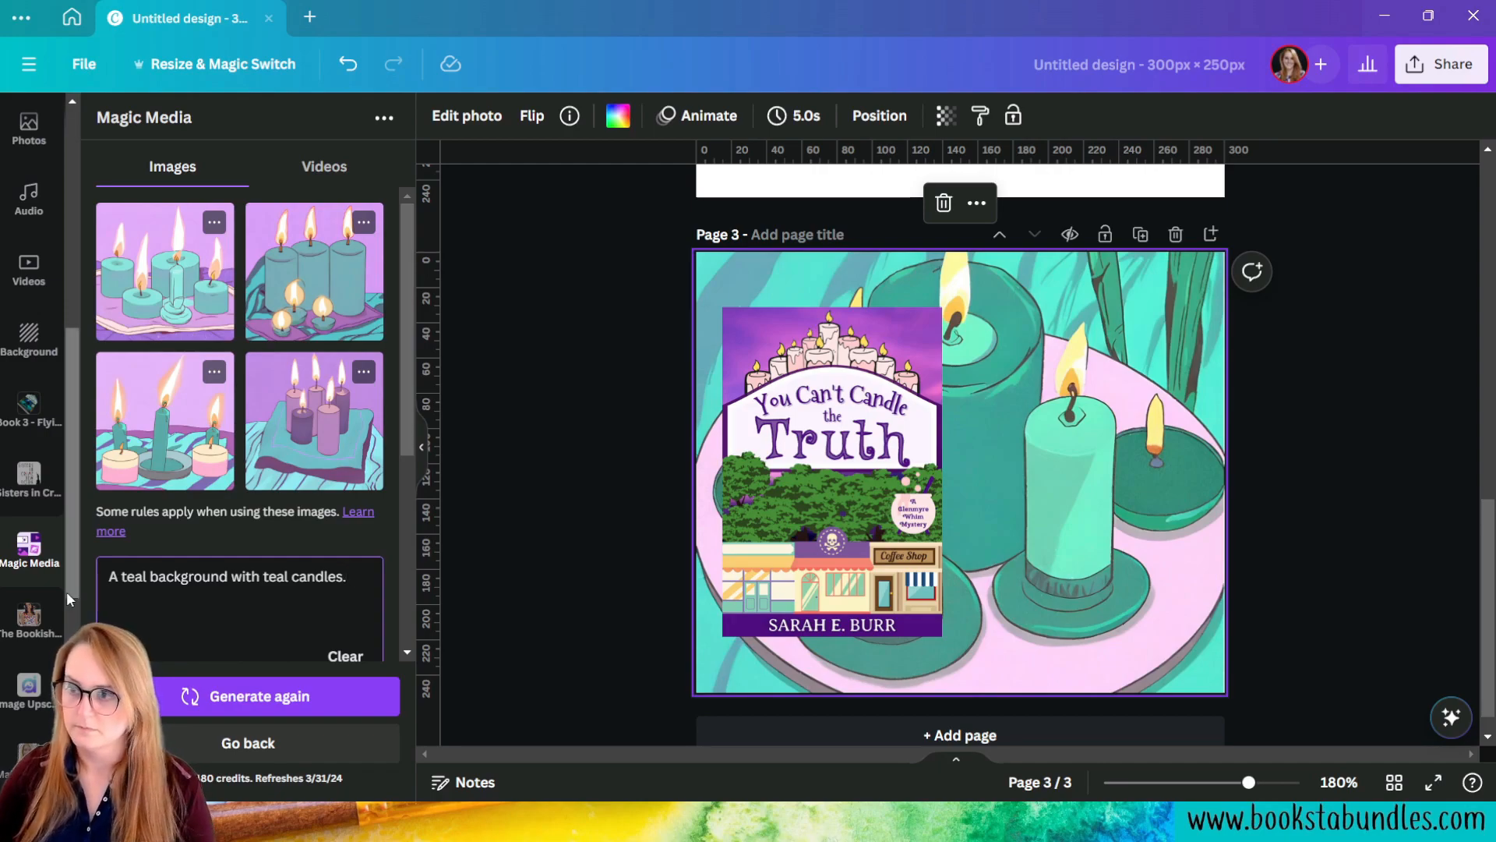
pyautogui.click(250, 696)
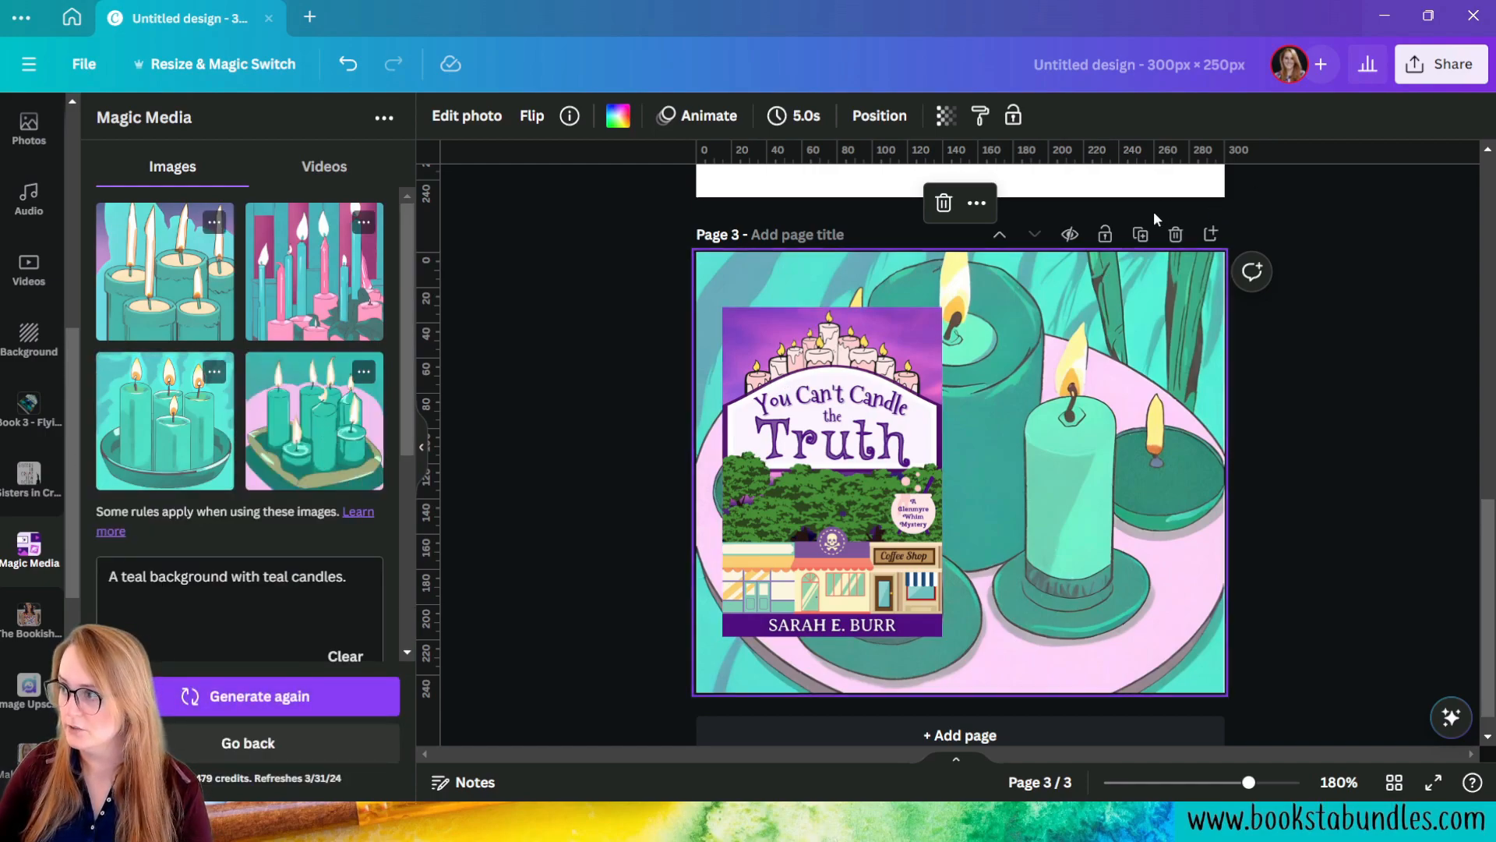
# Step: Duplicate page 3 and replace page 4's background with the generated image of four teal candles in a bowl
pyautogui.click(1139, 235)
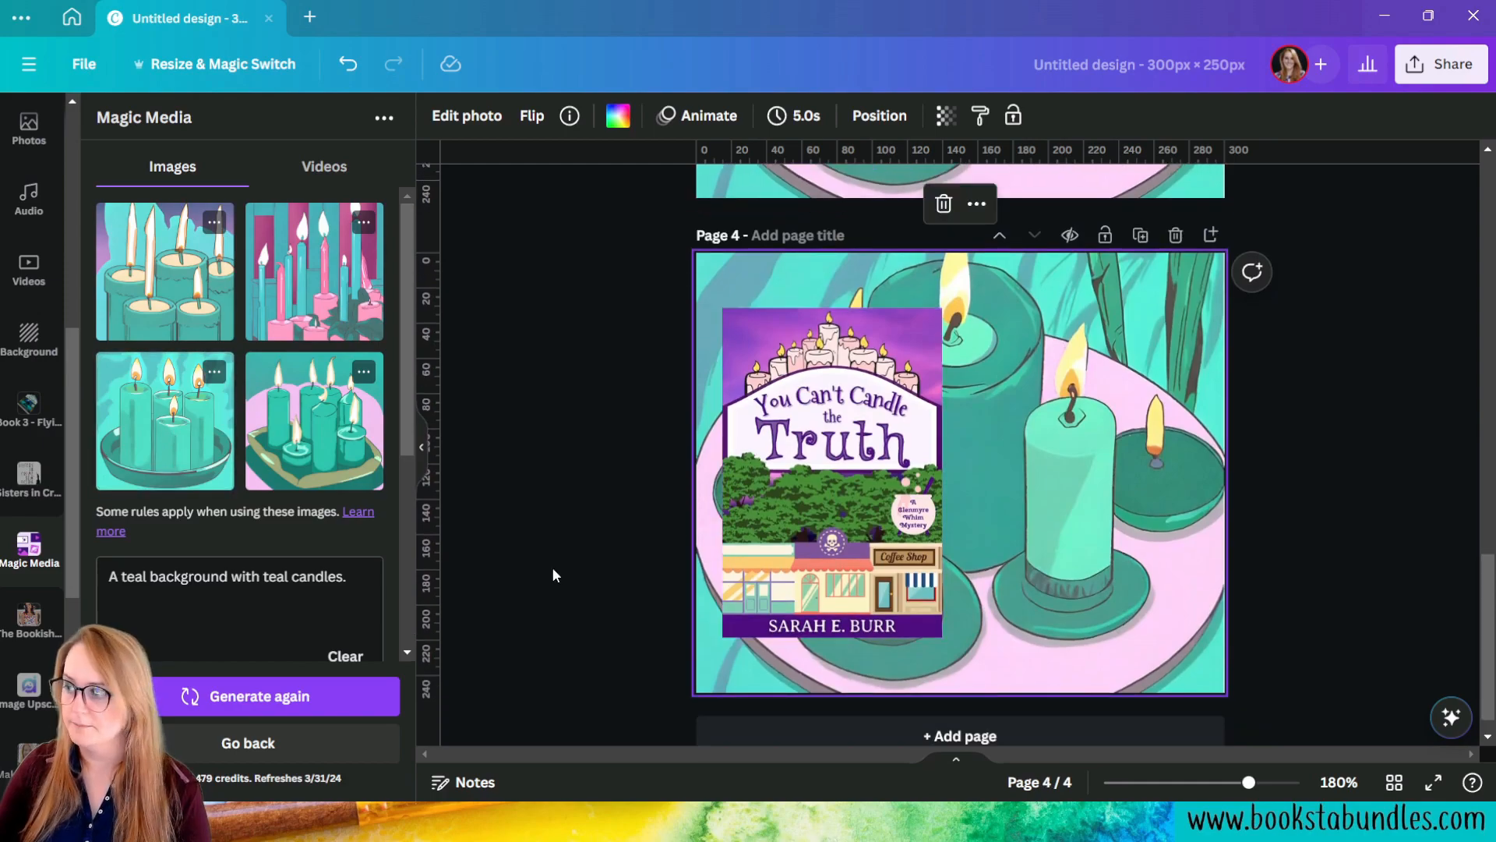
pyautogui.click(173, 433)
pyautogui.click(1161, 457)
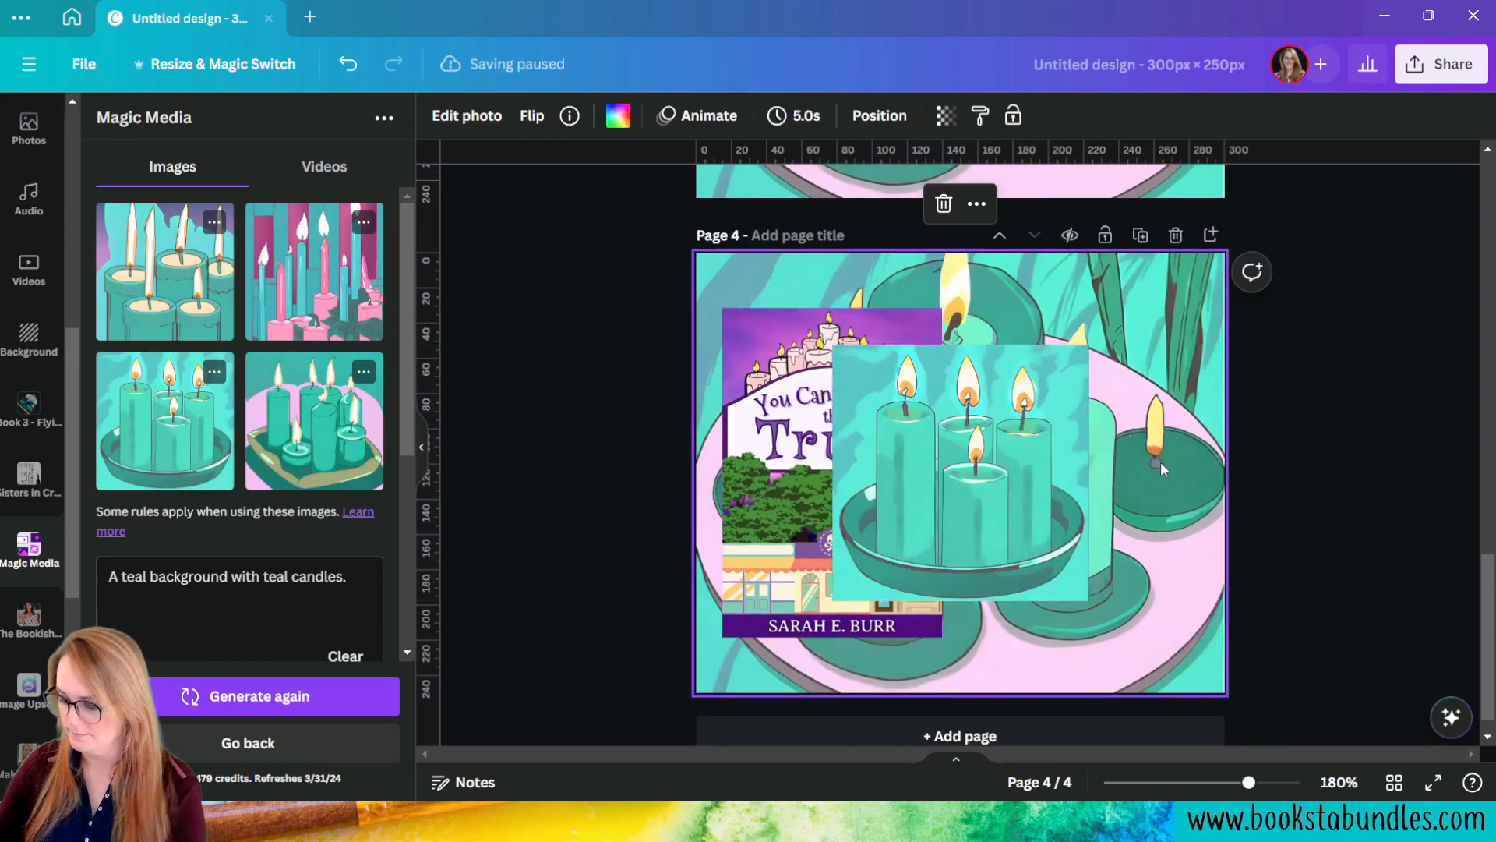
pyautogui.press('Delete')
pyautogui.rightClick(965, 484)
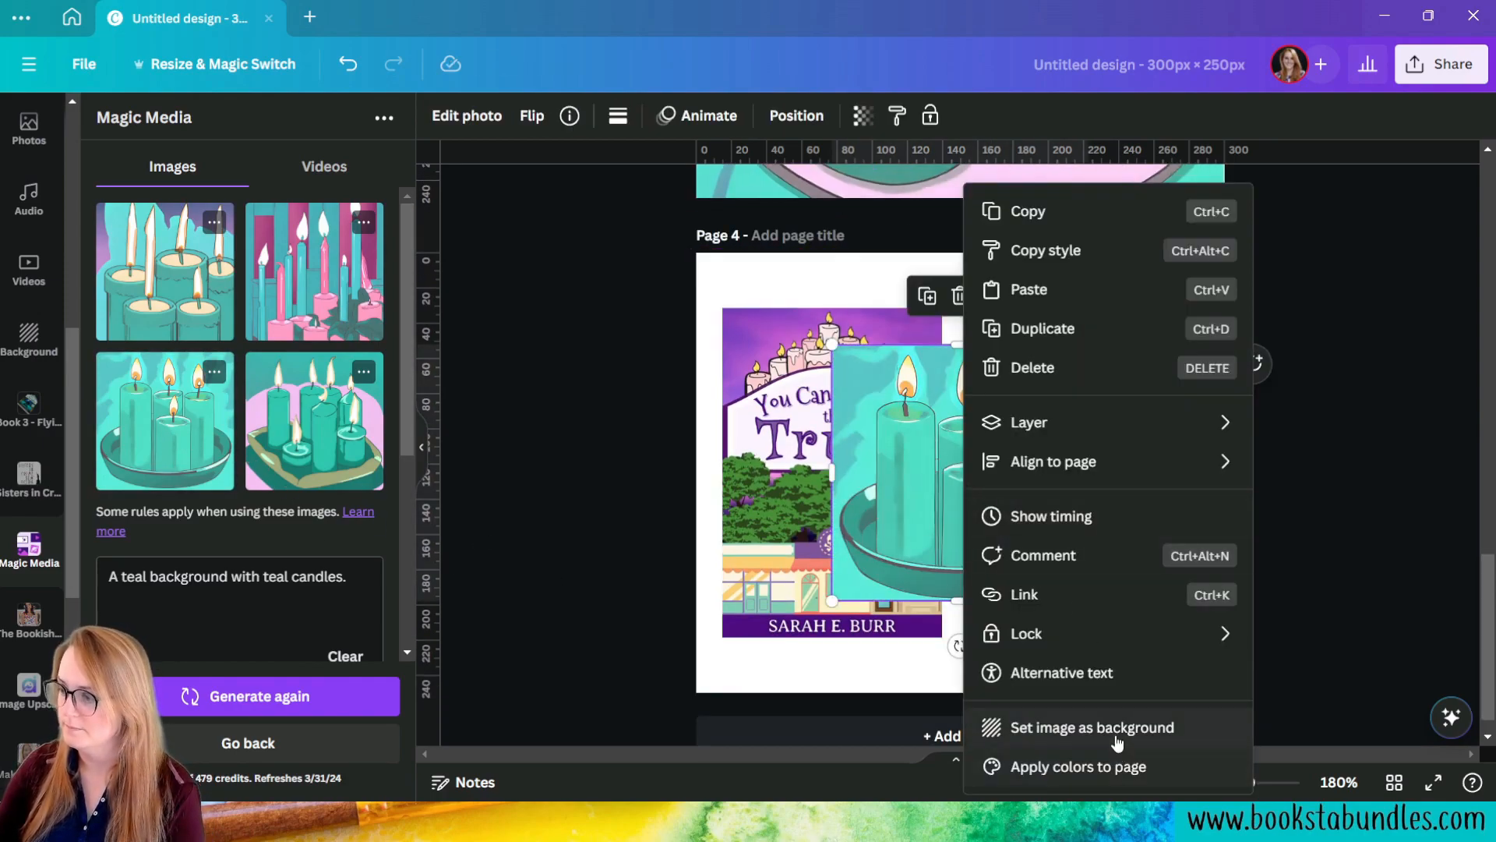
pyautogui.click(1115, 726)
# Step: Shift page 4's background image down within its crop so the candle flames sit lower on the page
pyautogui.doubleClick(1093, 544)
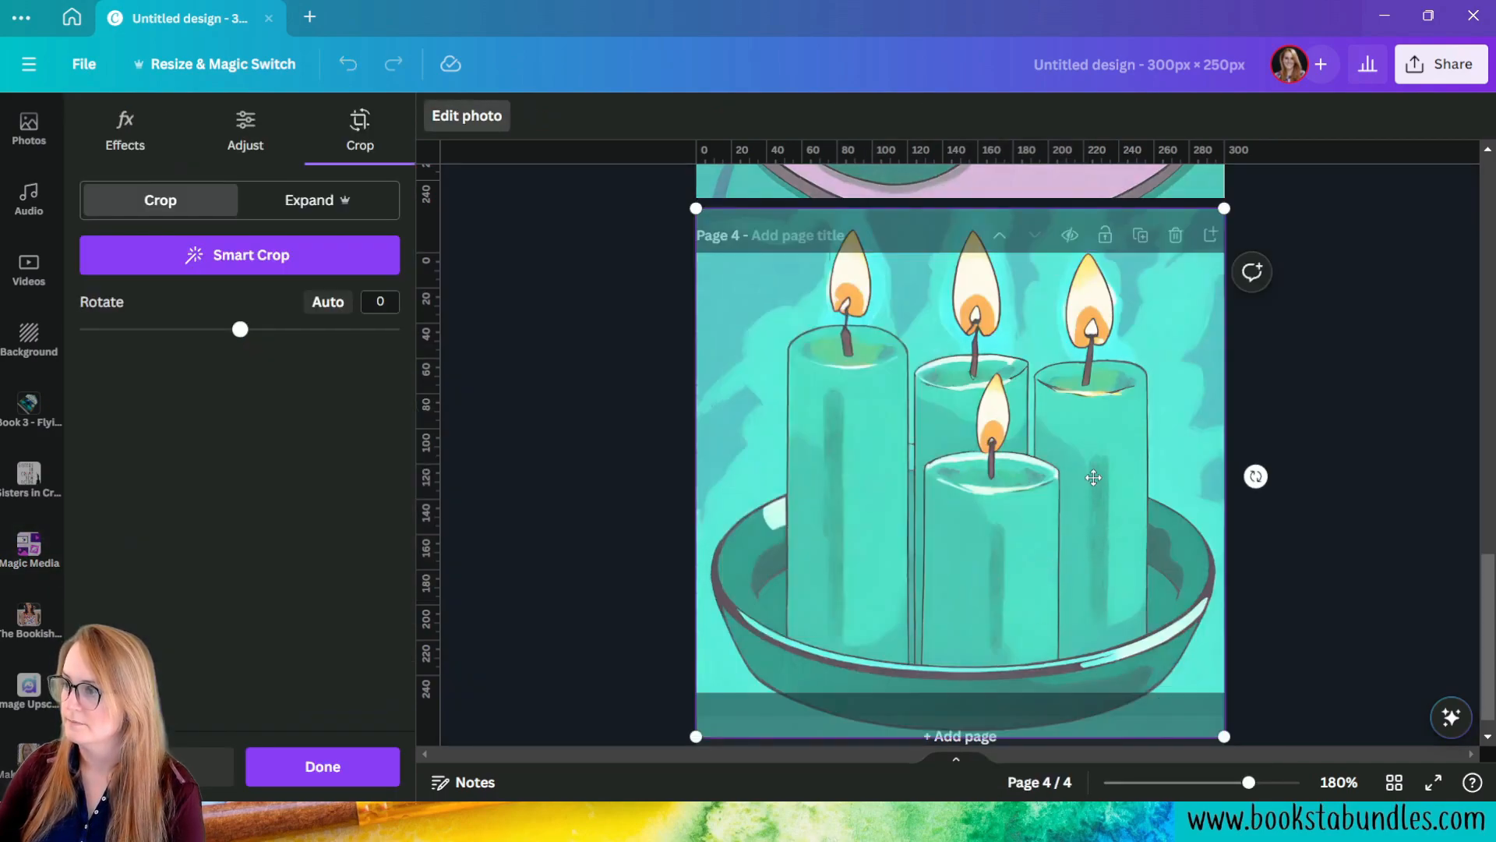
pyautogui.click(1340, 659)
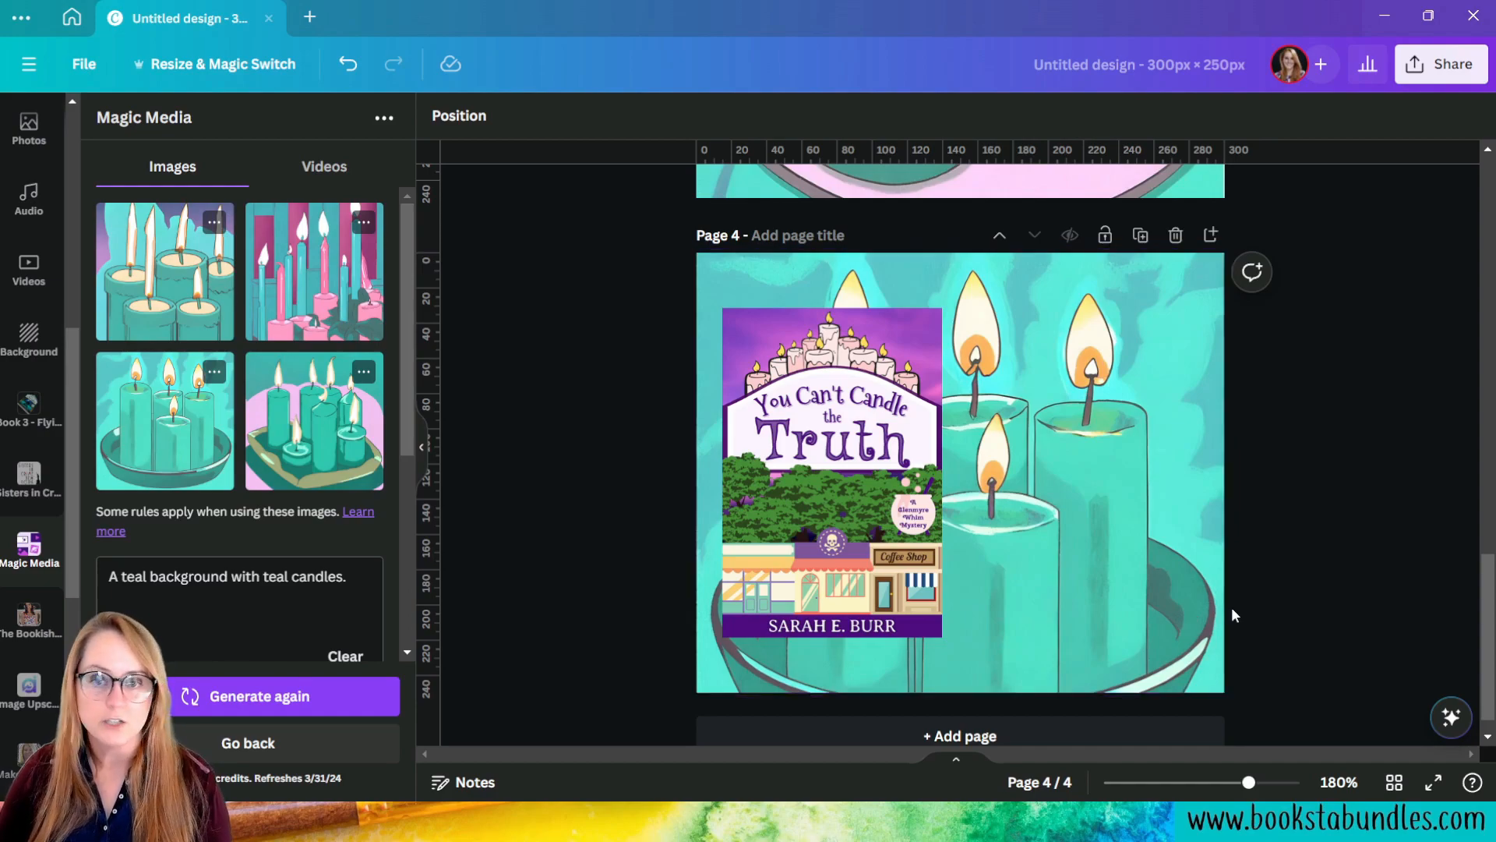
# Step: Delete the smaller overlapping candle image from page 2 and move the remaining candle image slightly up and to the left
pyautogui.scroll(5, 1231, 606)
pyautogui.scroll(20, 1220, 606)
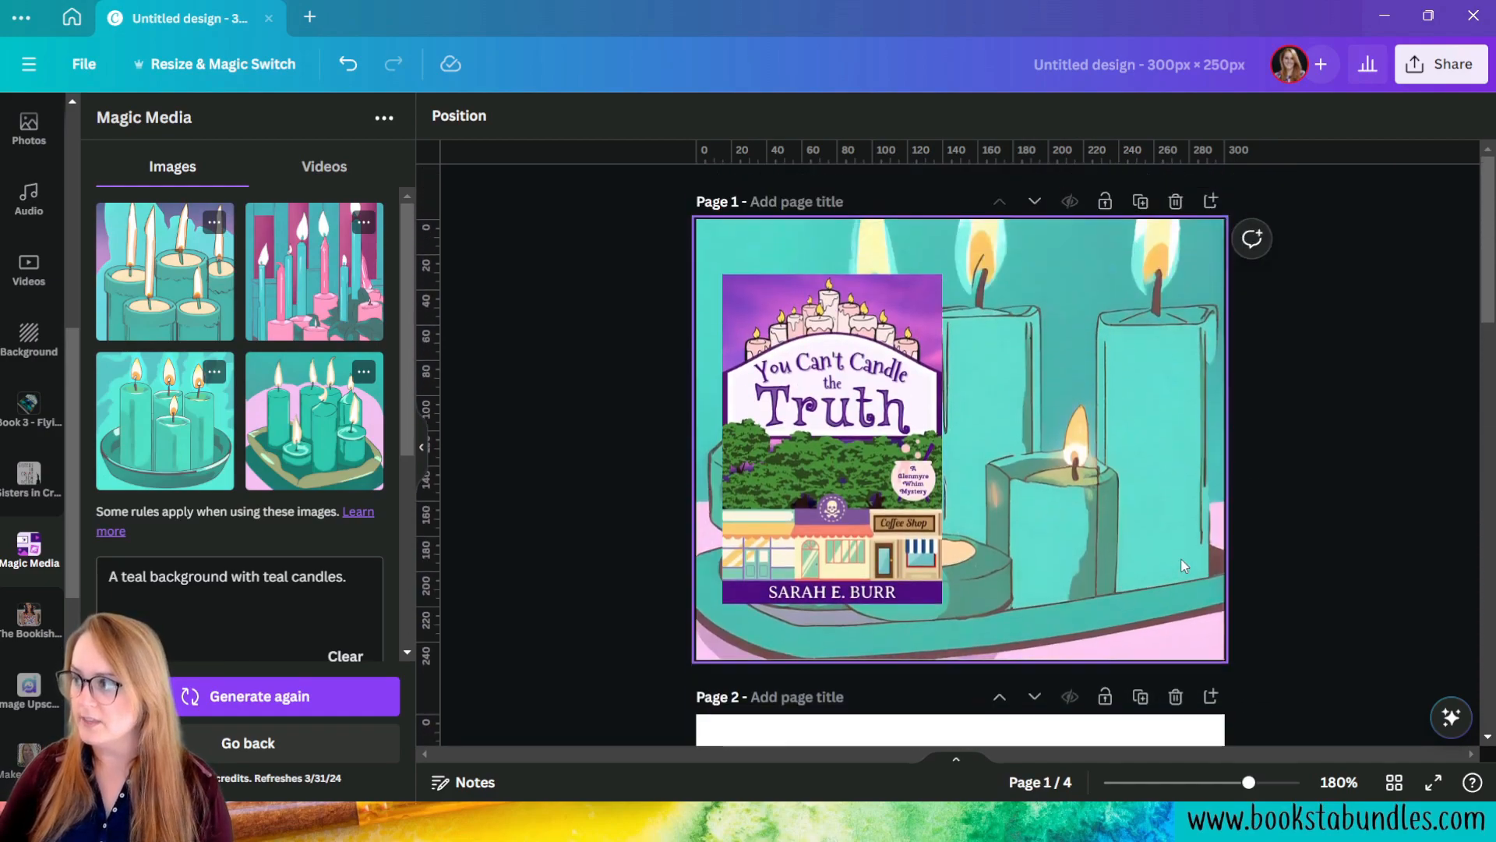
pyautogui.scroll(-6, 1185, 600)
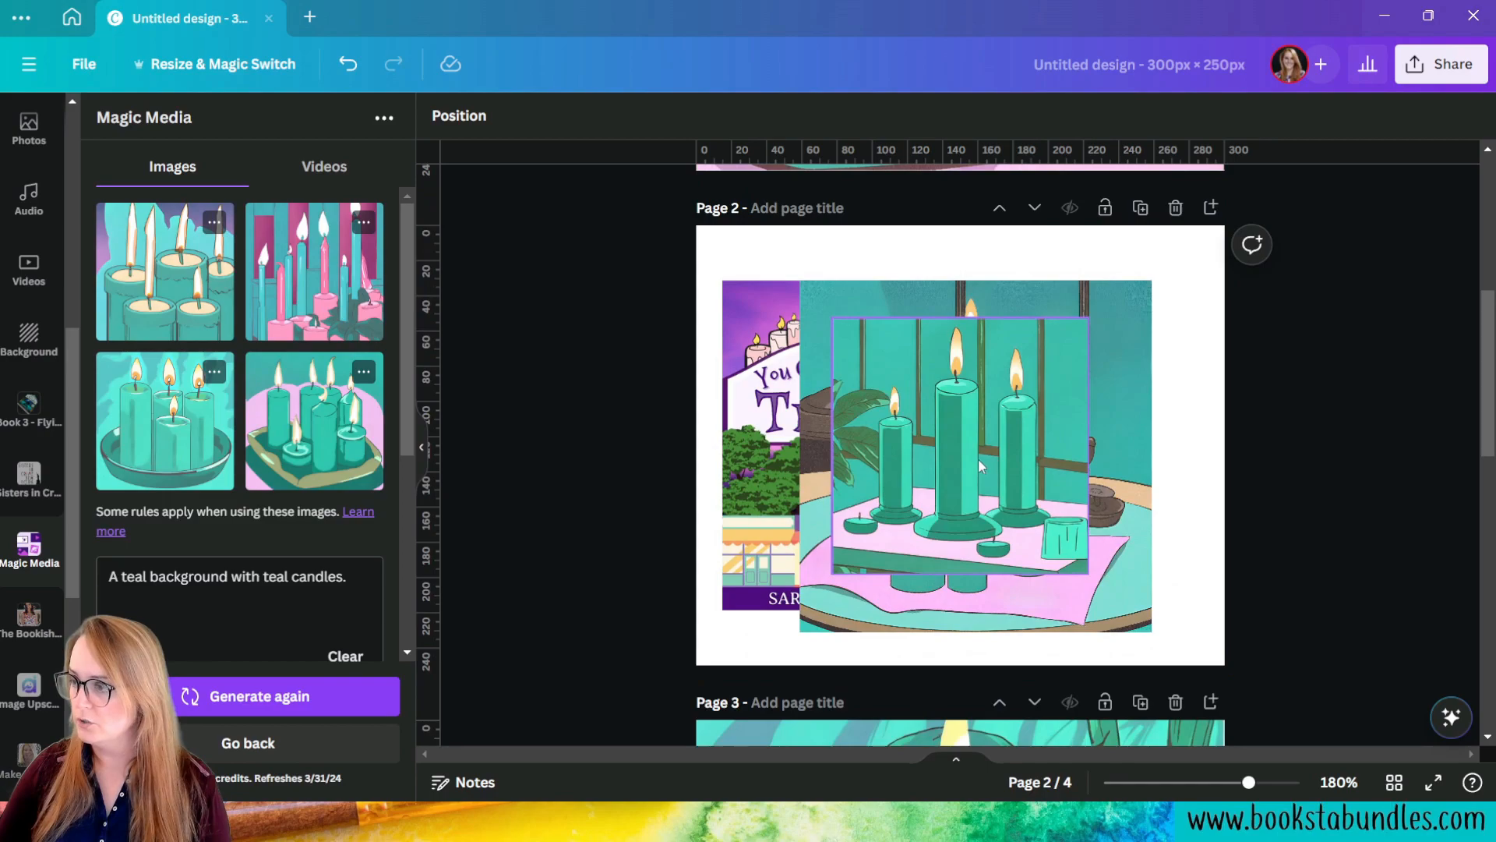
pyautogui.click(865, 648)
pyautogui.press('Delete')
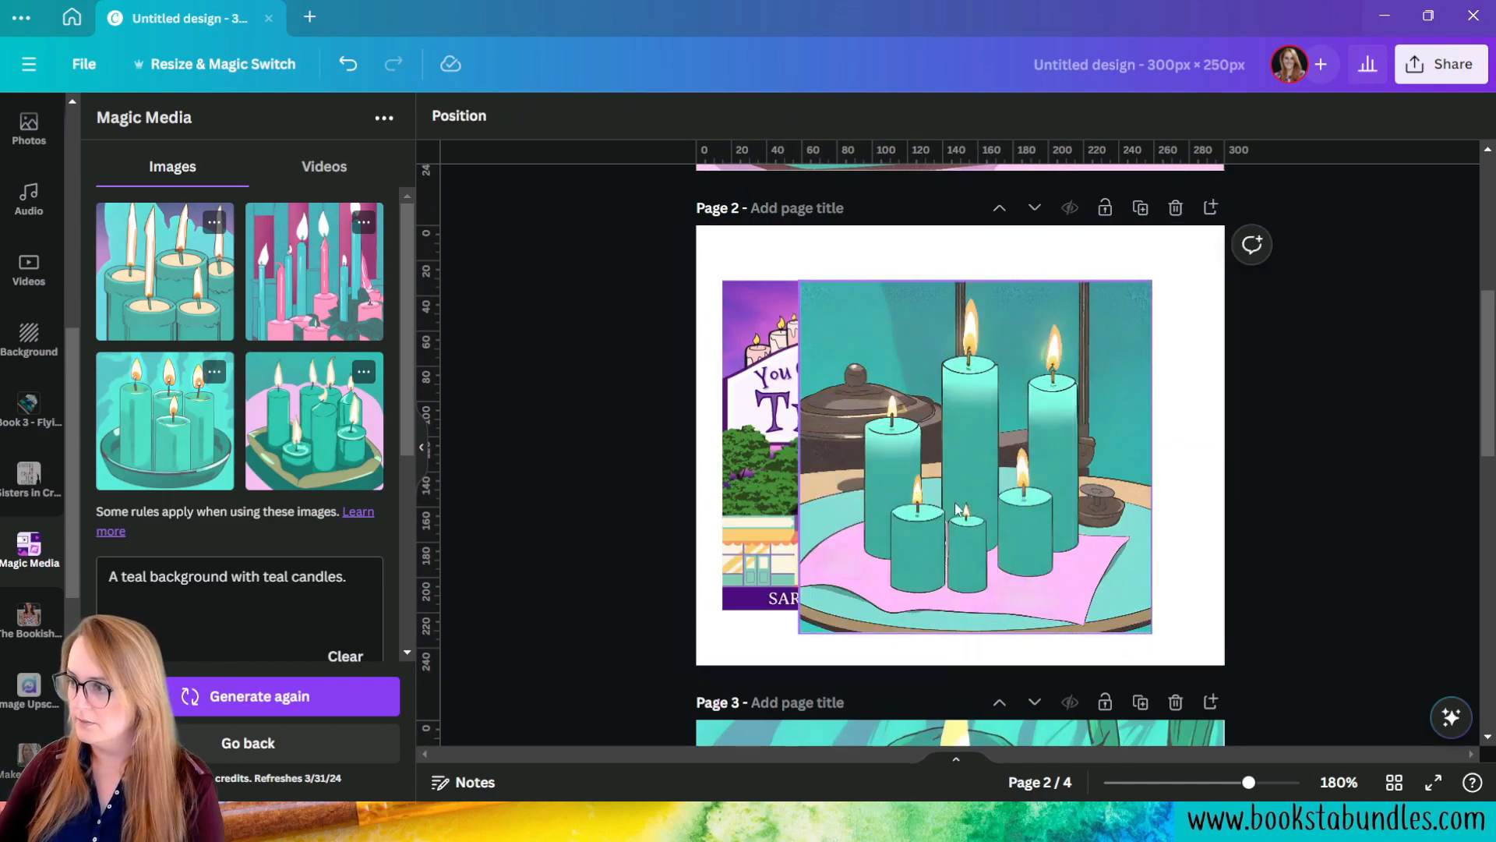
pyautogui.moveTo(974, 513); pyautogui.dragTo(929, 489)
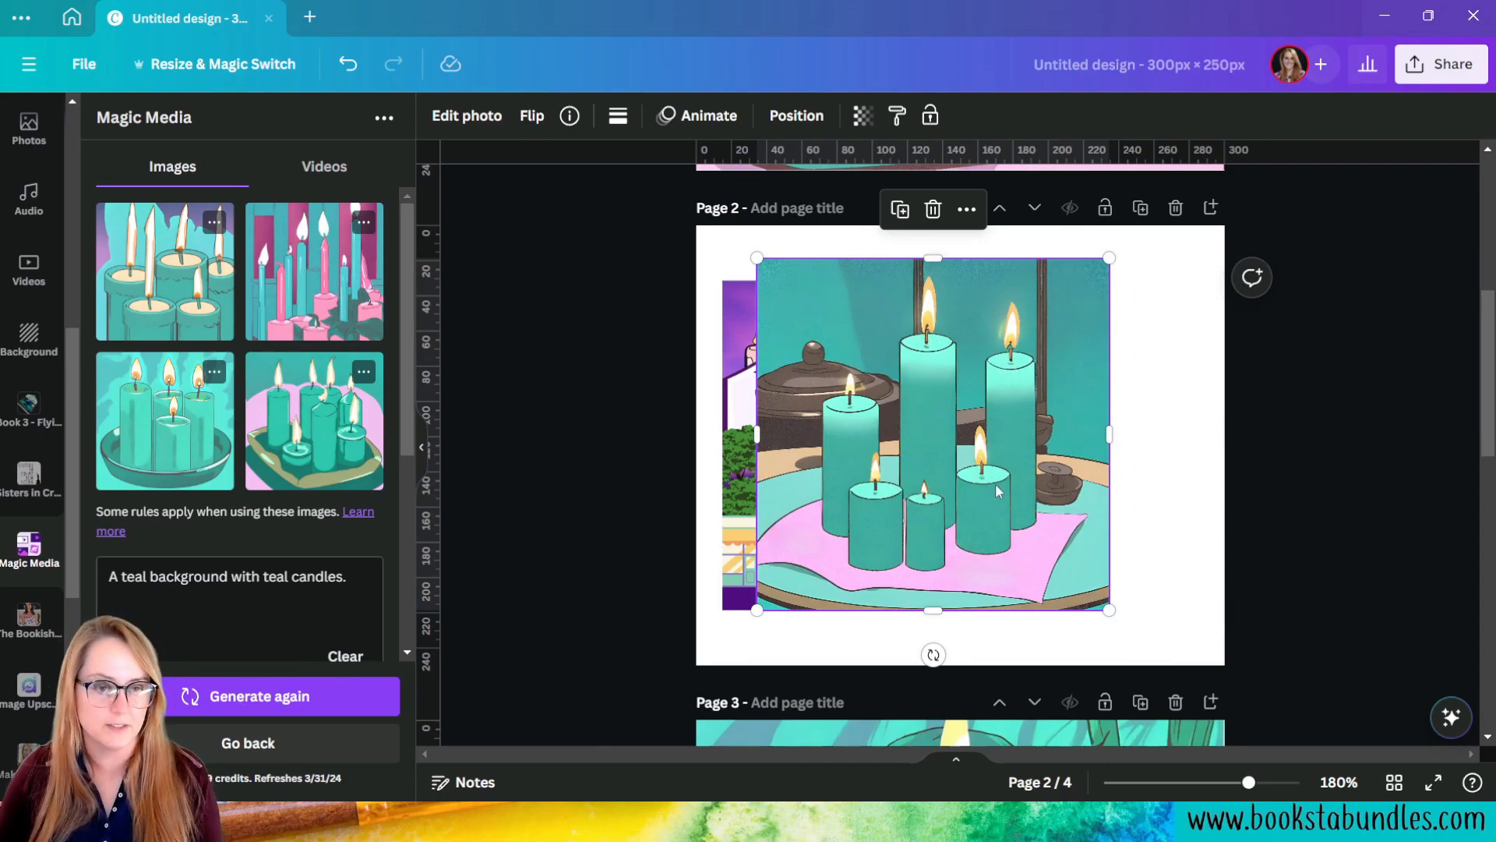
# Step: Adjust page 4's background image to shadows -28, highlights 33, contrast 74 and brightness -33
pyautogui.scroll(-10, 1021, 495)
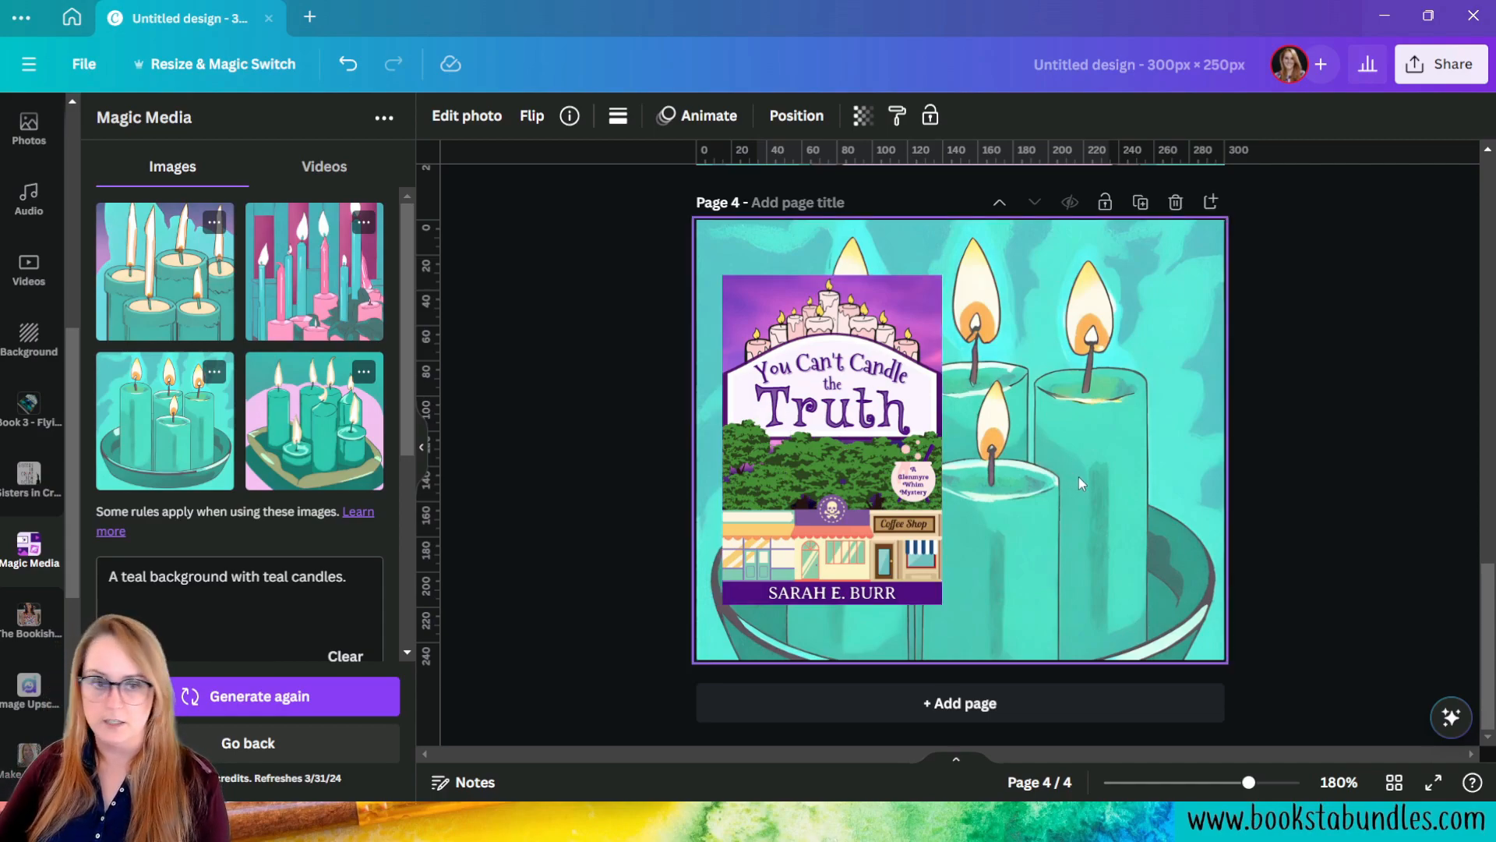
pyautogui.click(1051, 403)
pyautogui.click(465, 117)
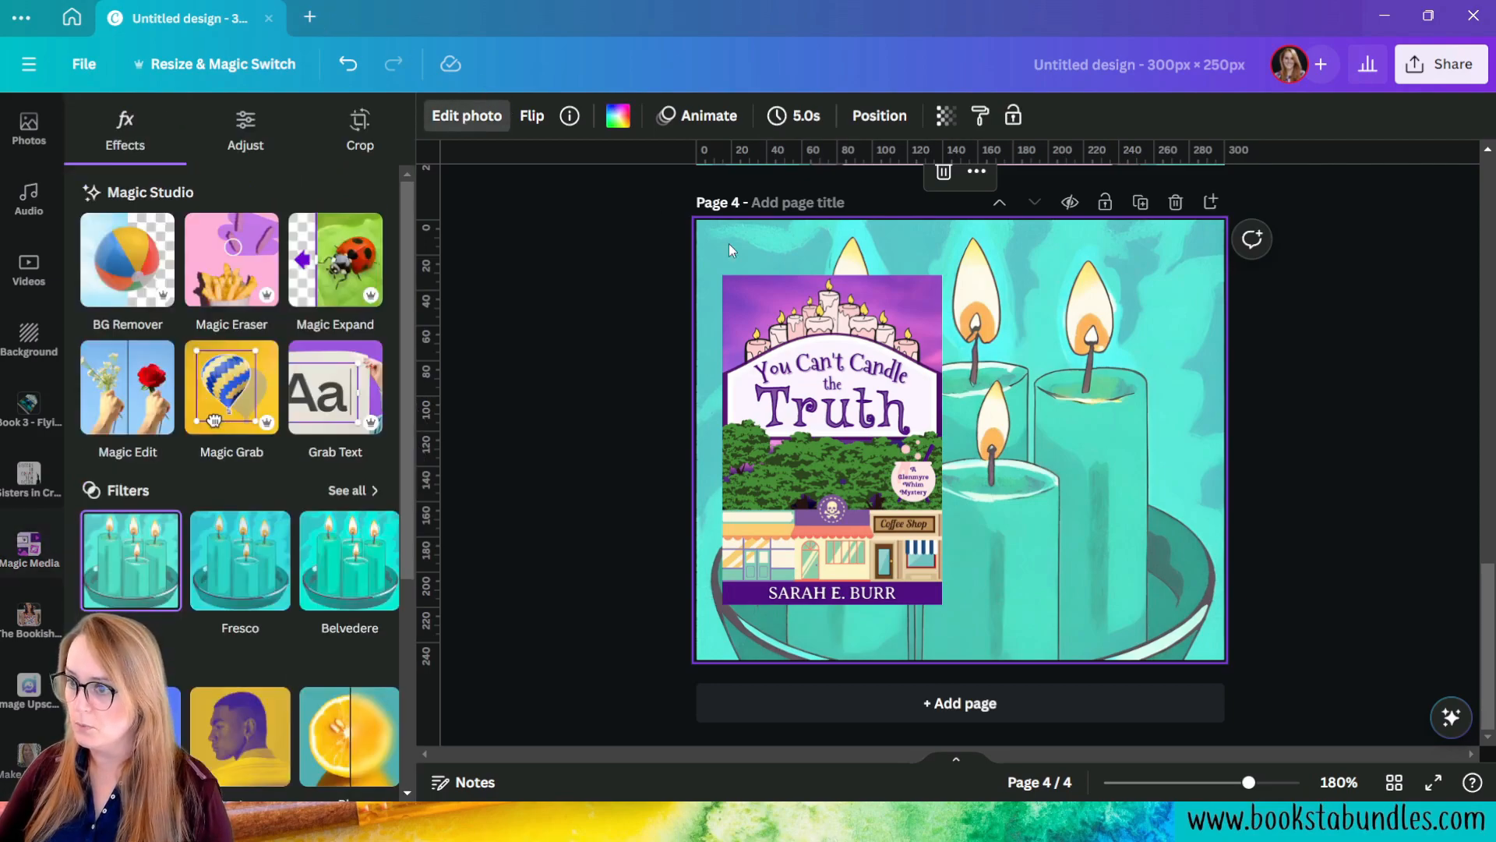
pyautogui.click(244, 134)
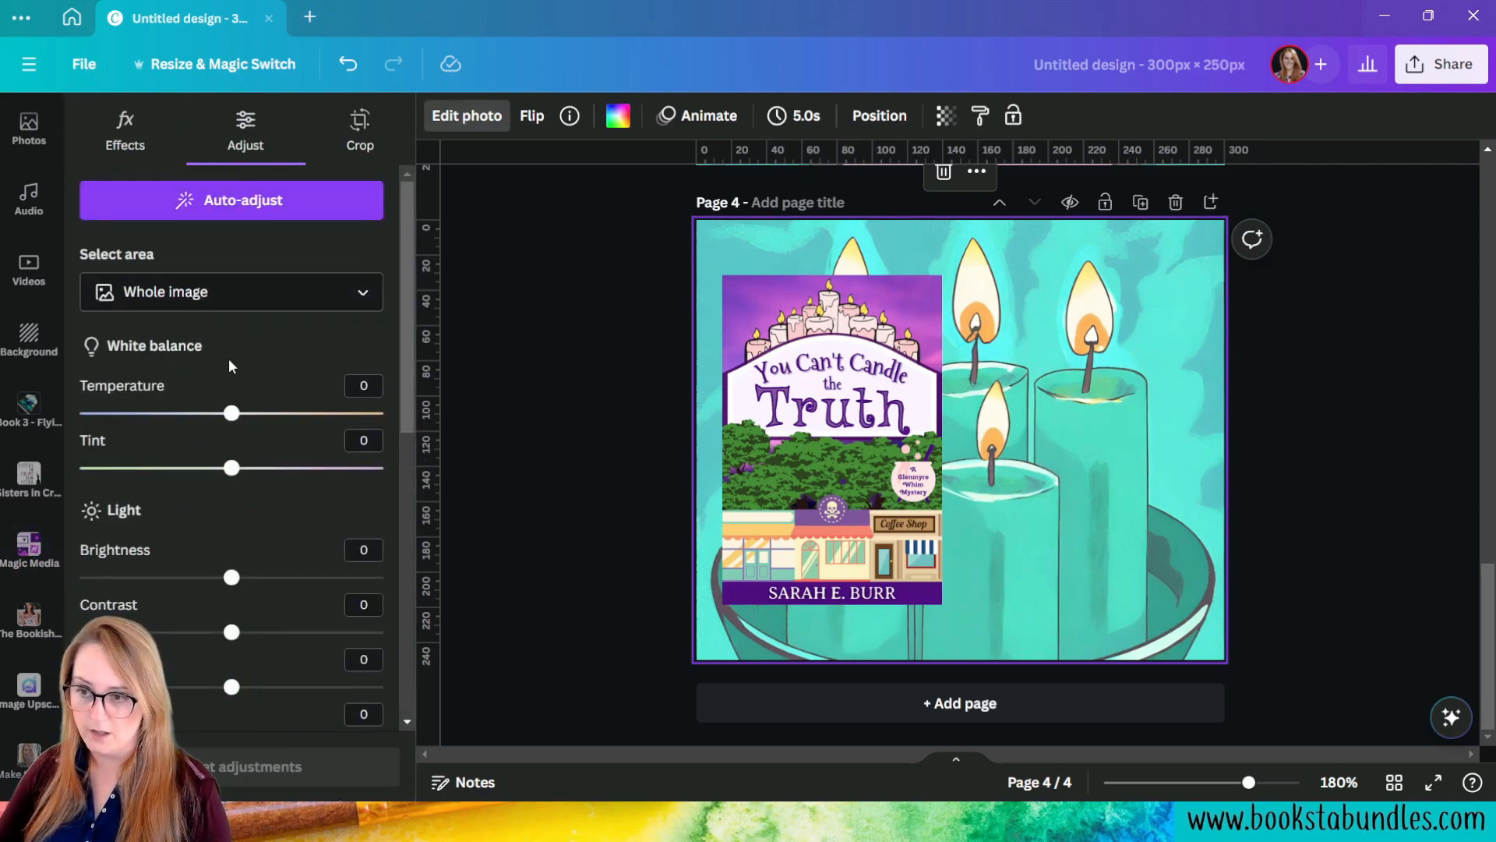
pyautogui.scroll(-3, 228, 364)
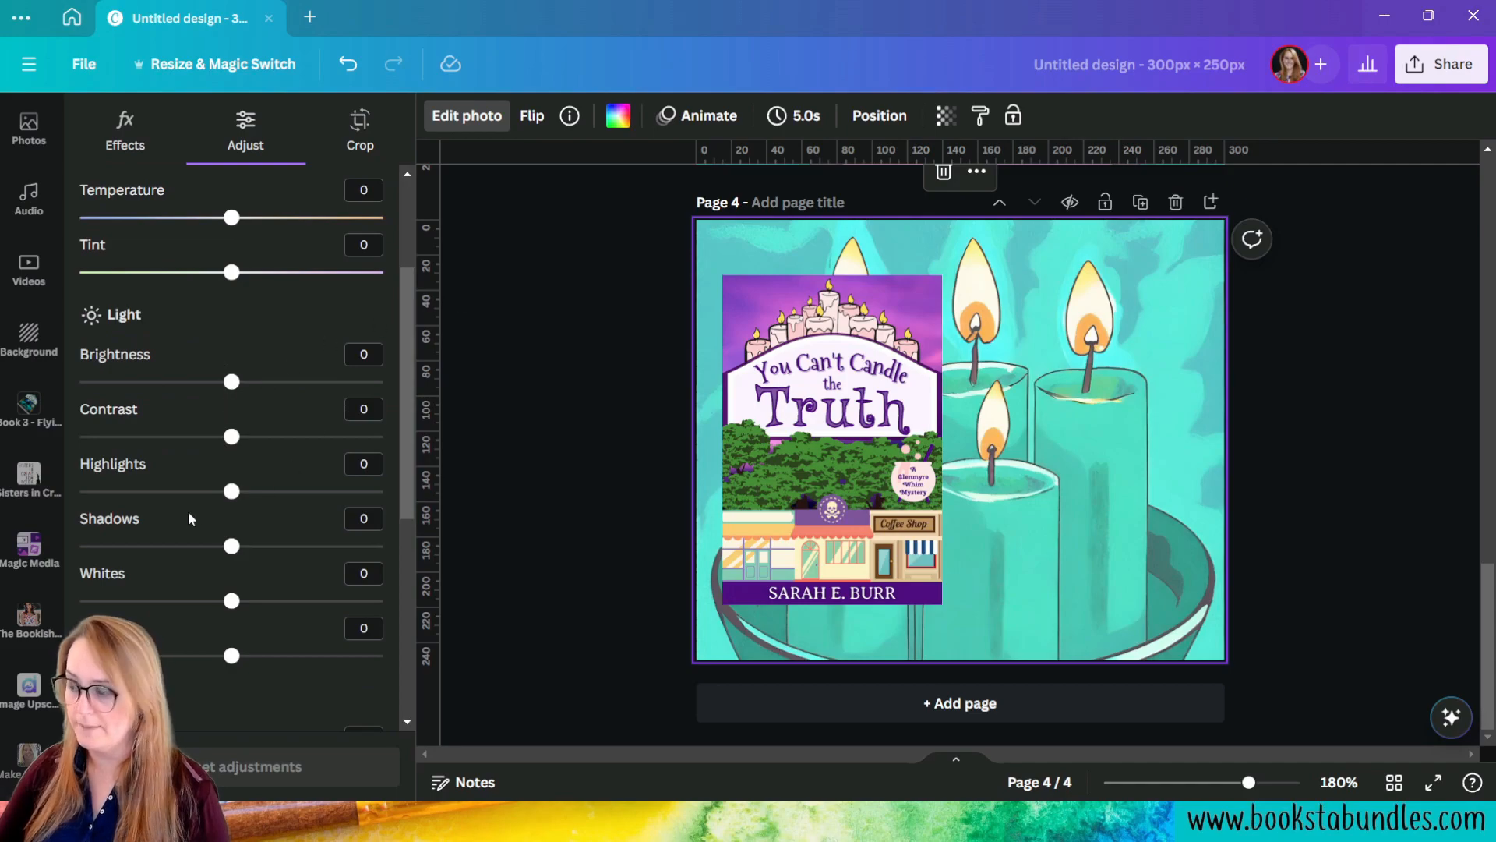
pyautogui.scroll(-2, 279, 505)
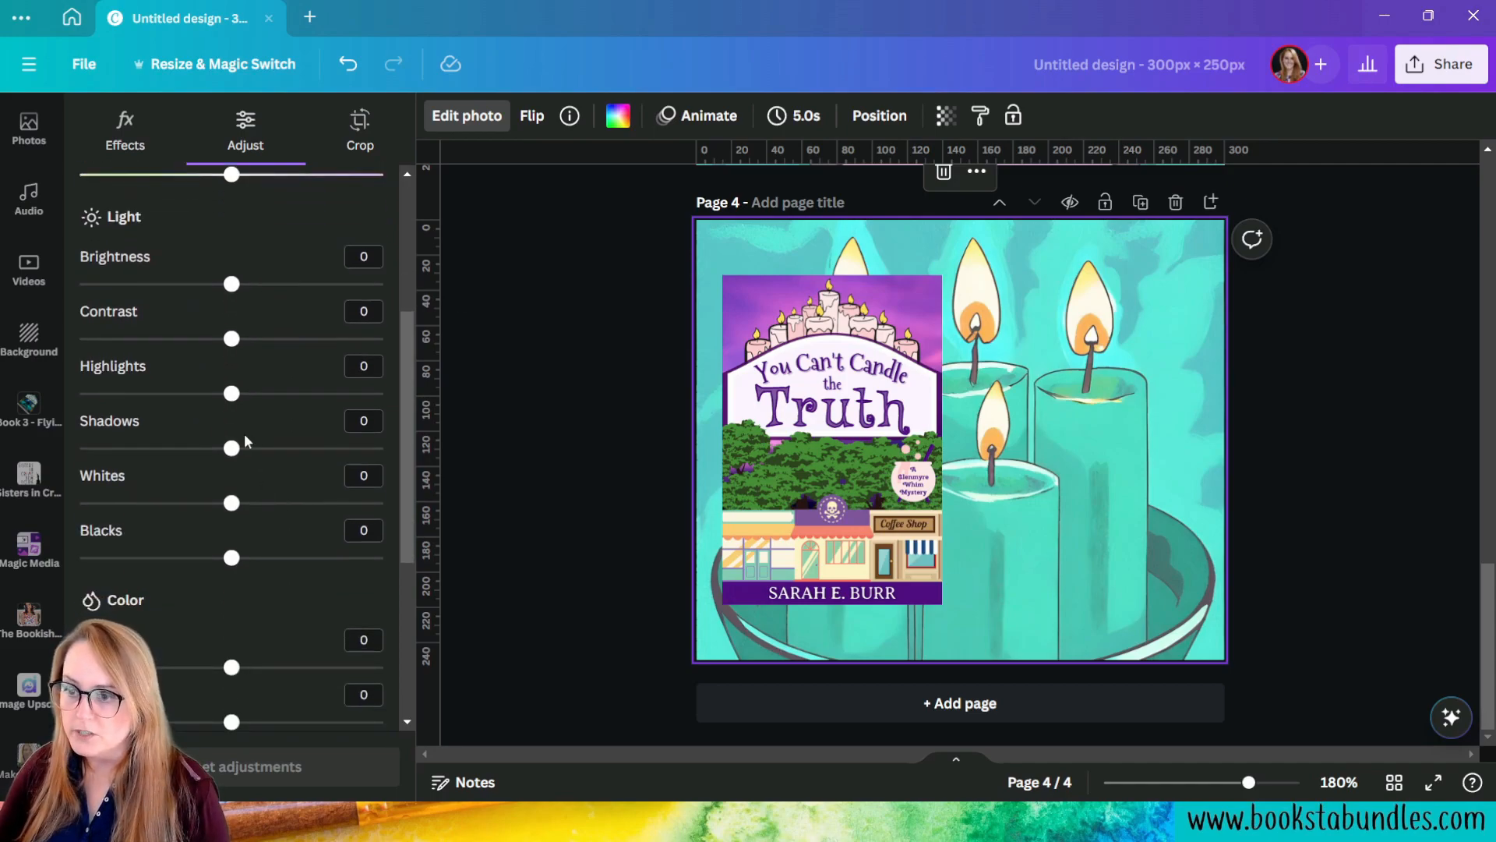
pyautogui.moveTo(232, 448); pyautogui.dragTo(190, 451)
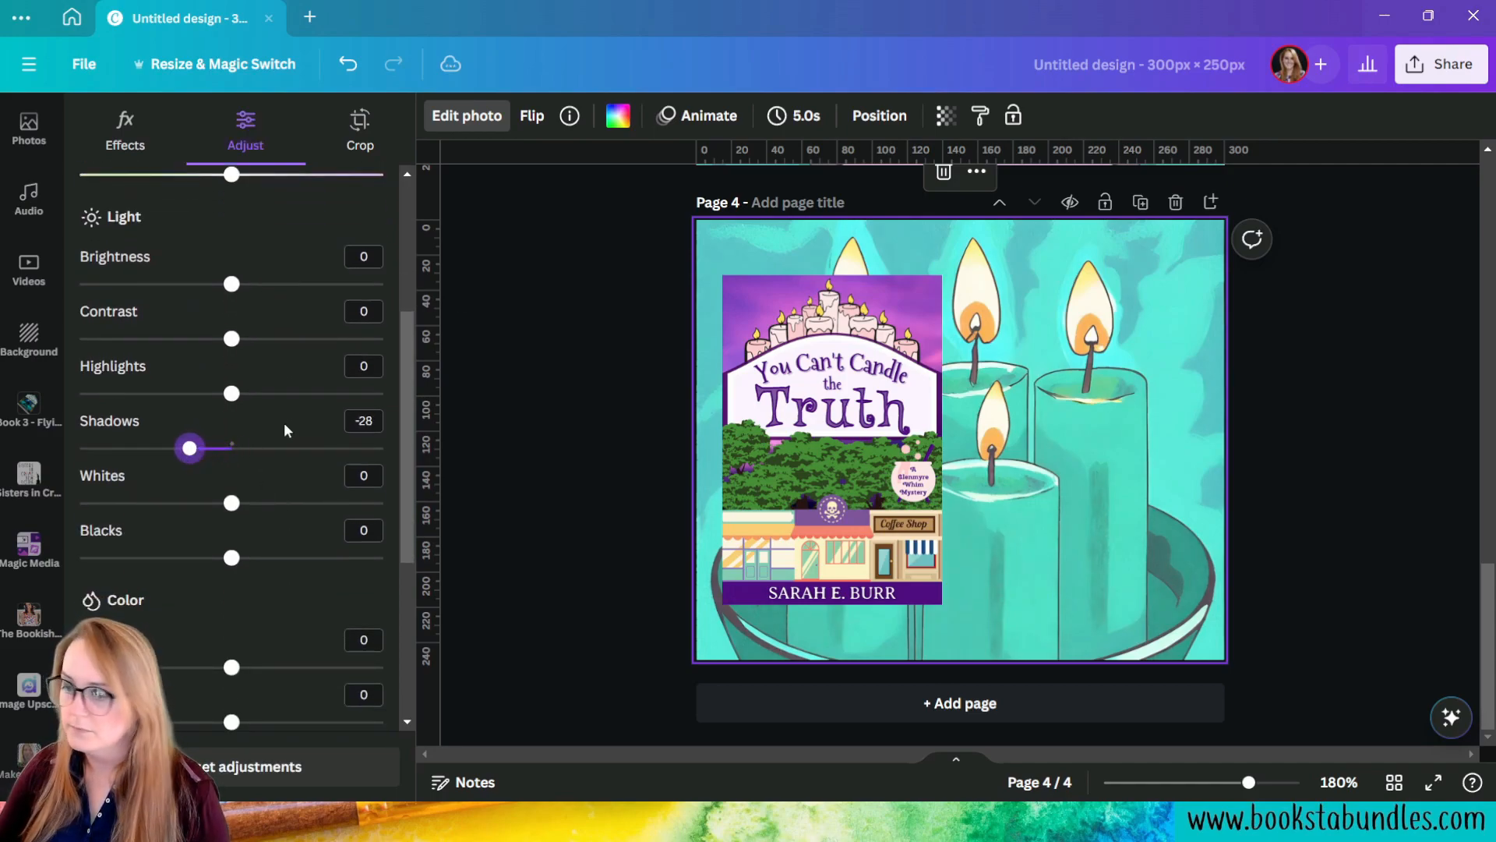
pyautogui.moveTo(233, 394); pyautogui.dragTo(281, 395)
pyautogui.moveTo(228, 345); pyautogui.dragTo(346, 364)
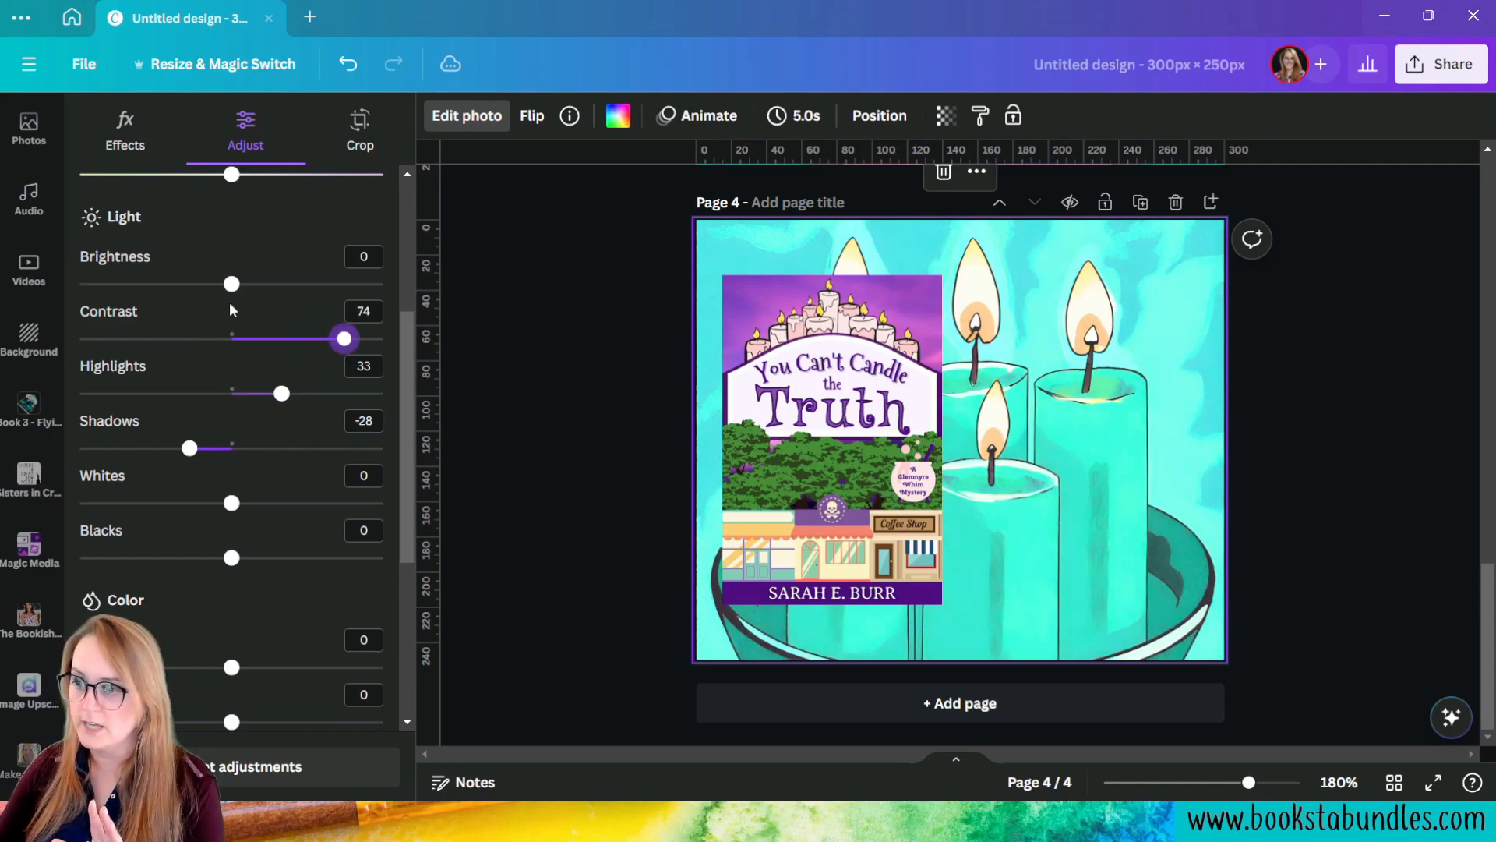
pyautogui.moveTo(236, 294); pyautogui.dragTo(184, 293)
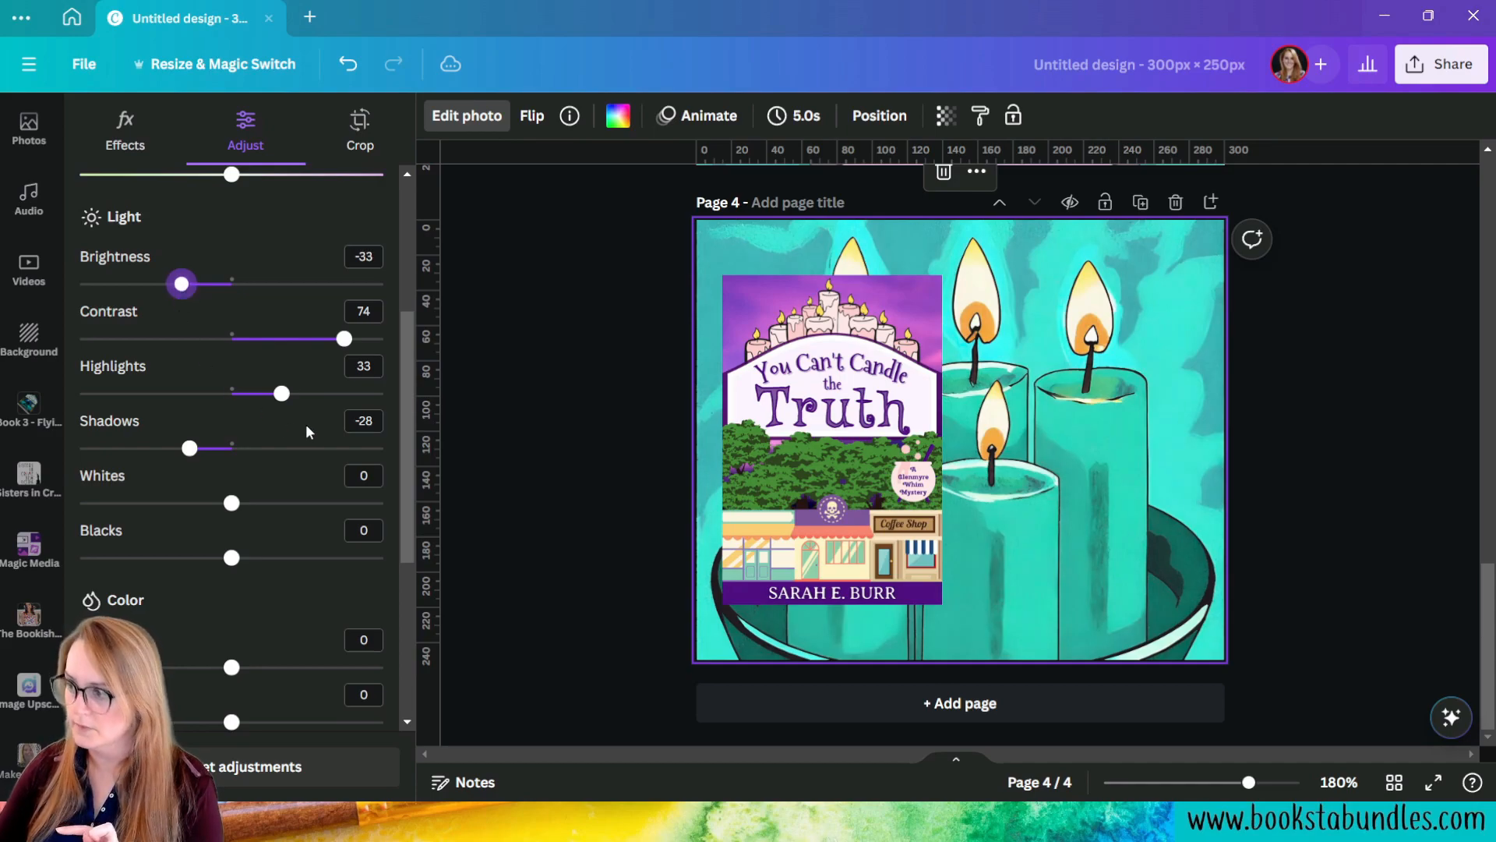
# Step: Set the background image's saturation to 11 and keep its transparency at 100
pyautogui.scroll(1, 305, 426)
pyautogui.scroll(-5, 307, 418)
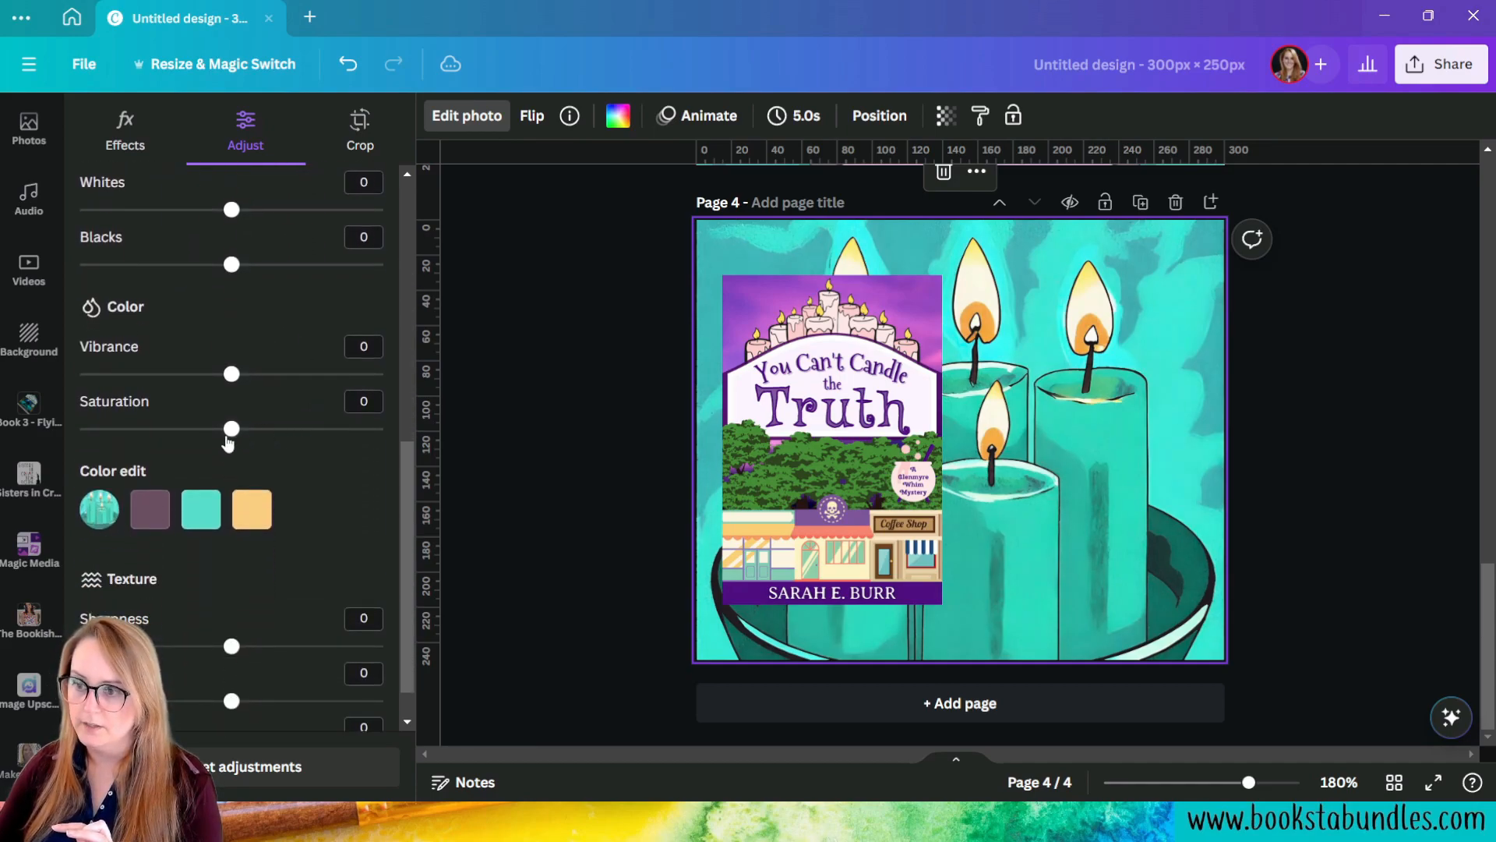
pyautogui.moveTo(231, 428)
pyautogui.mouseDown()
pyautogui.moveTo(257, 441)
pyautogui.moveTo(187, 428)
pyautogui.moveTo(248, 429)
pyautogui.mouseUp()
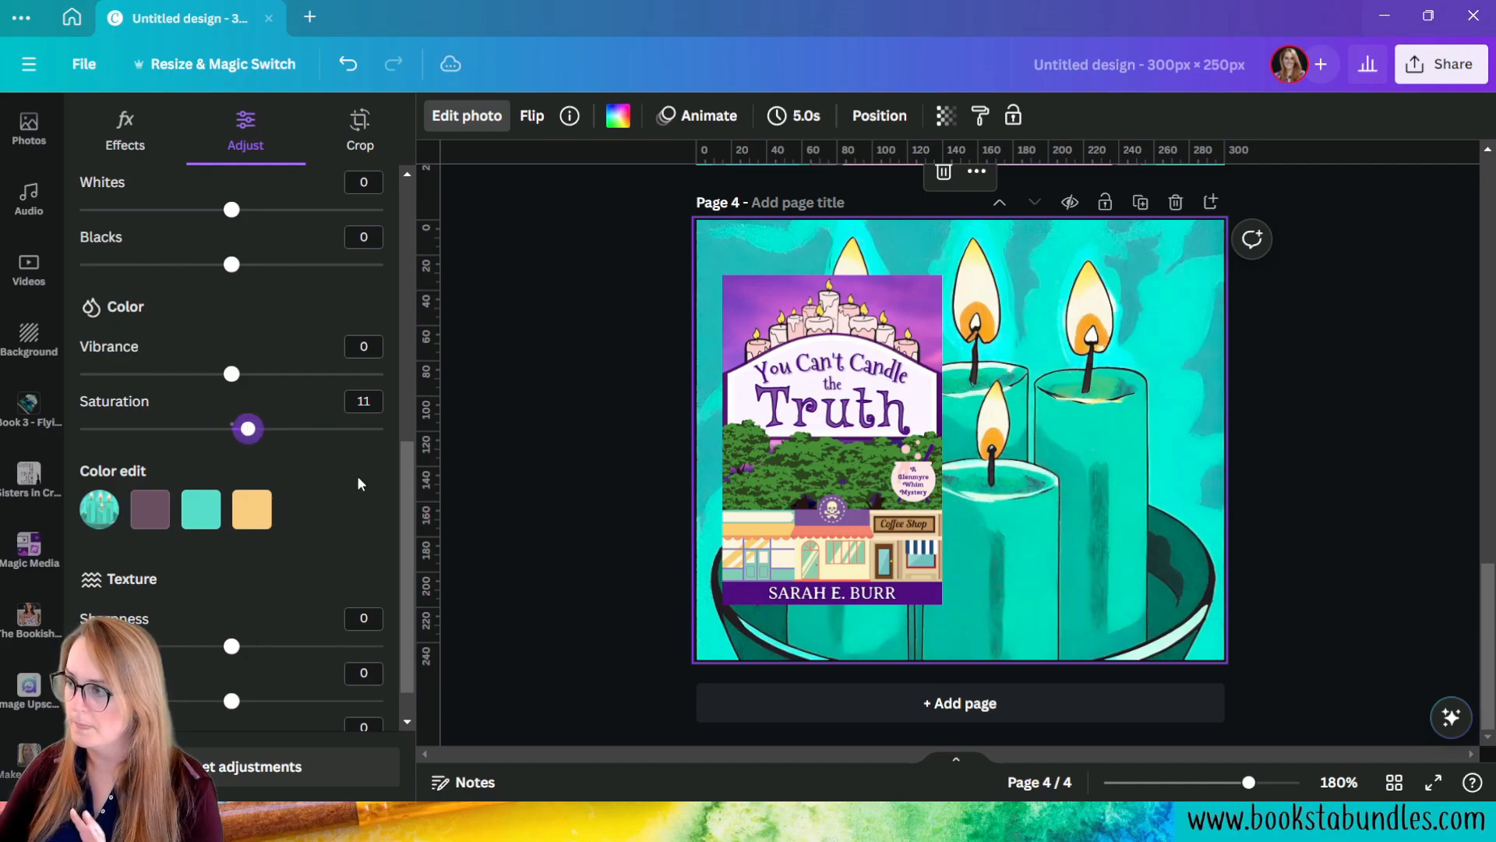
pyautogui.click(948, 129)
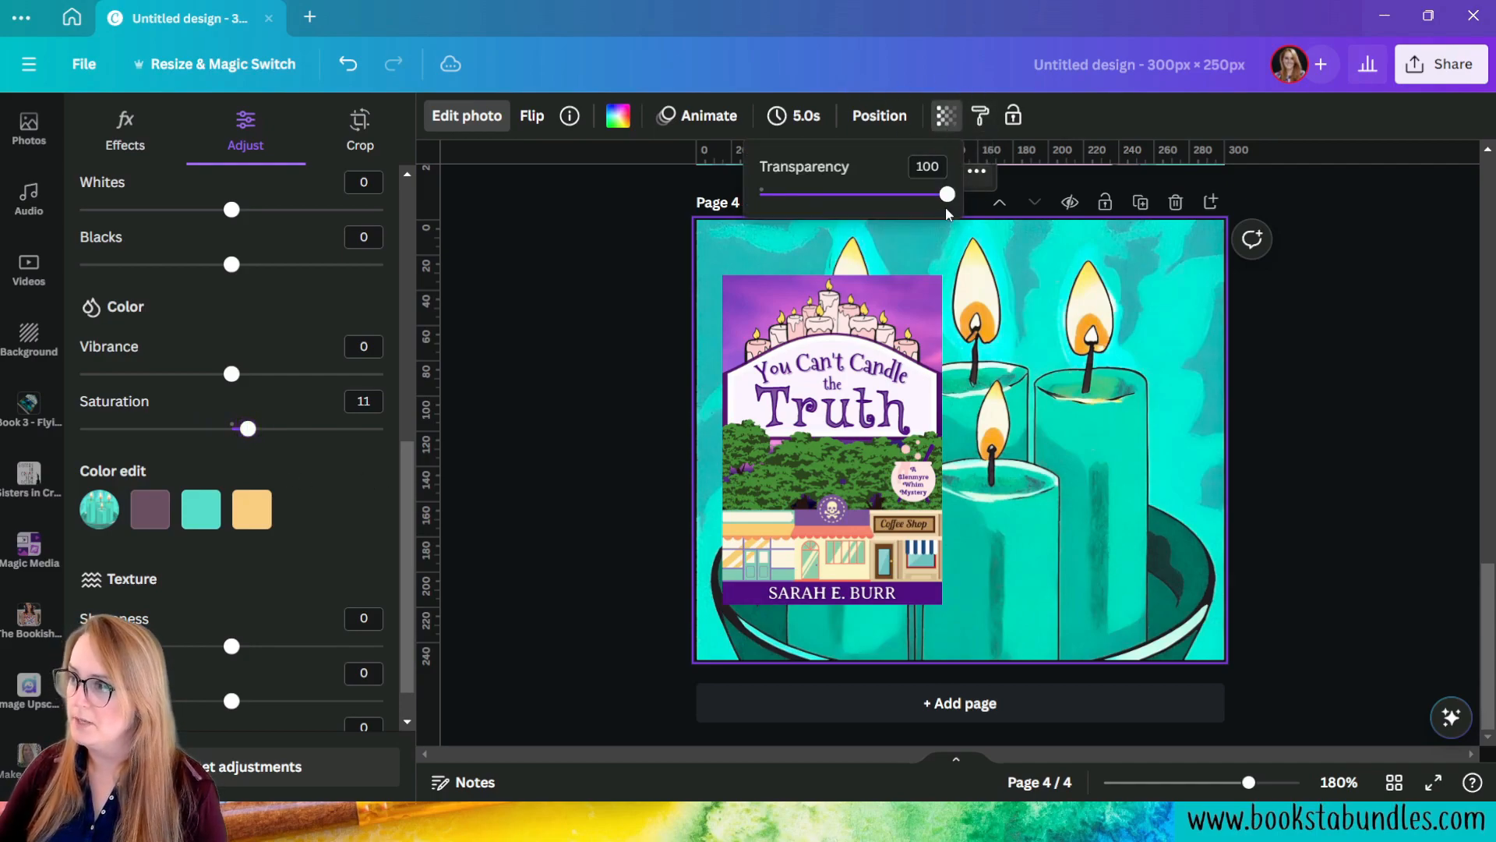
pyautogui.moveTo(949, 197)
pyautogui.mouseDown()
pyautogui.moveTo(857, 204)
pyautogui.moveTo(950, 204)
pyautogui.mouseUp()
# Step: Set the background image's whites to 24 and blacks to -89
pyautogui.scroll(3, 246, 392)
pyautogui.scroll(5, 247, 392)
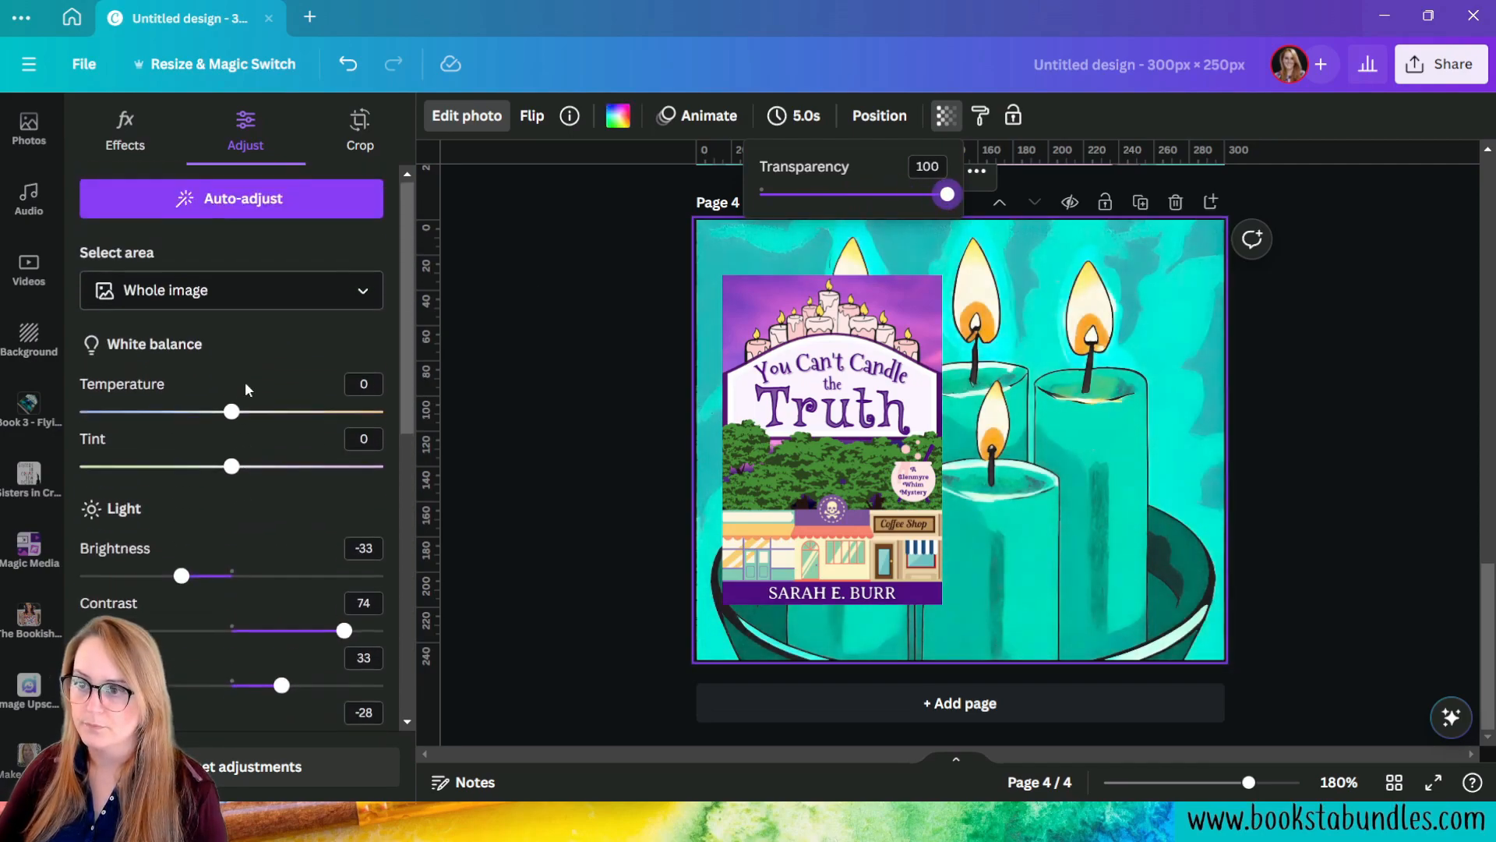
pyautogui.scroll(-4, 260, 427)
pyautogui.moveTo(231, 503); pyautogui.dragTo(268, 507)
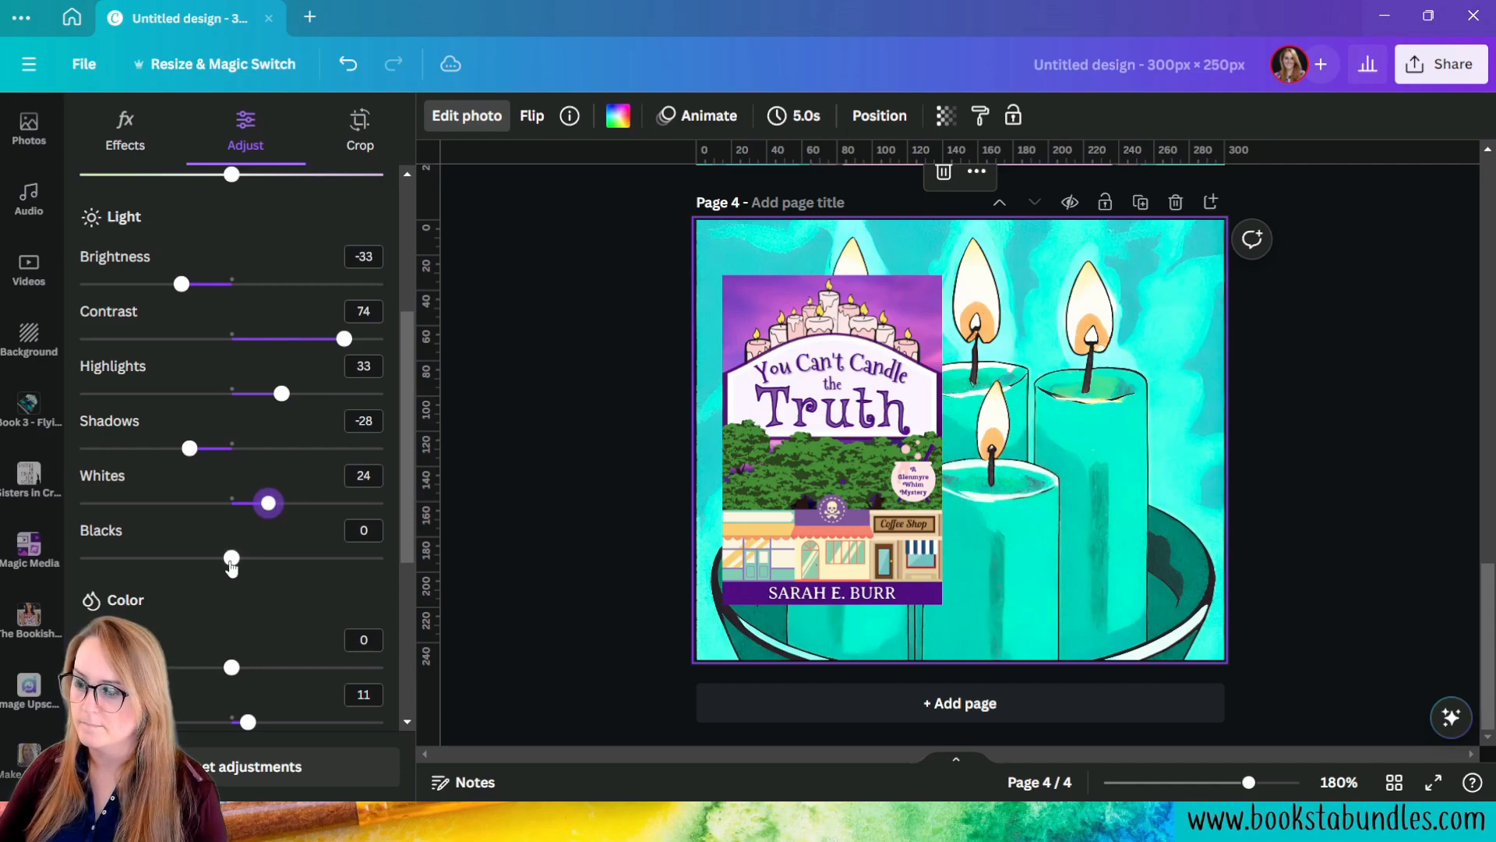
pyautogui.moveTo(232, 558); pyautogui.dragTo(96, 526)
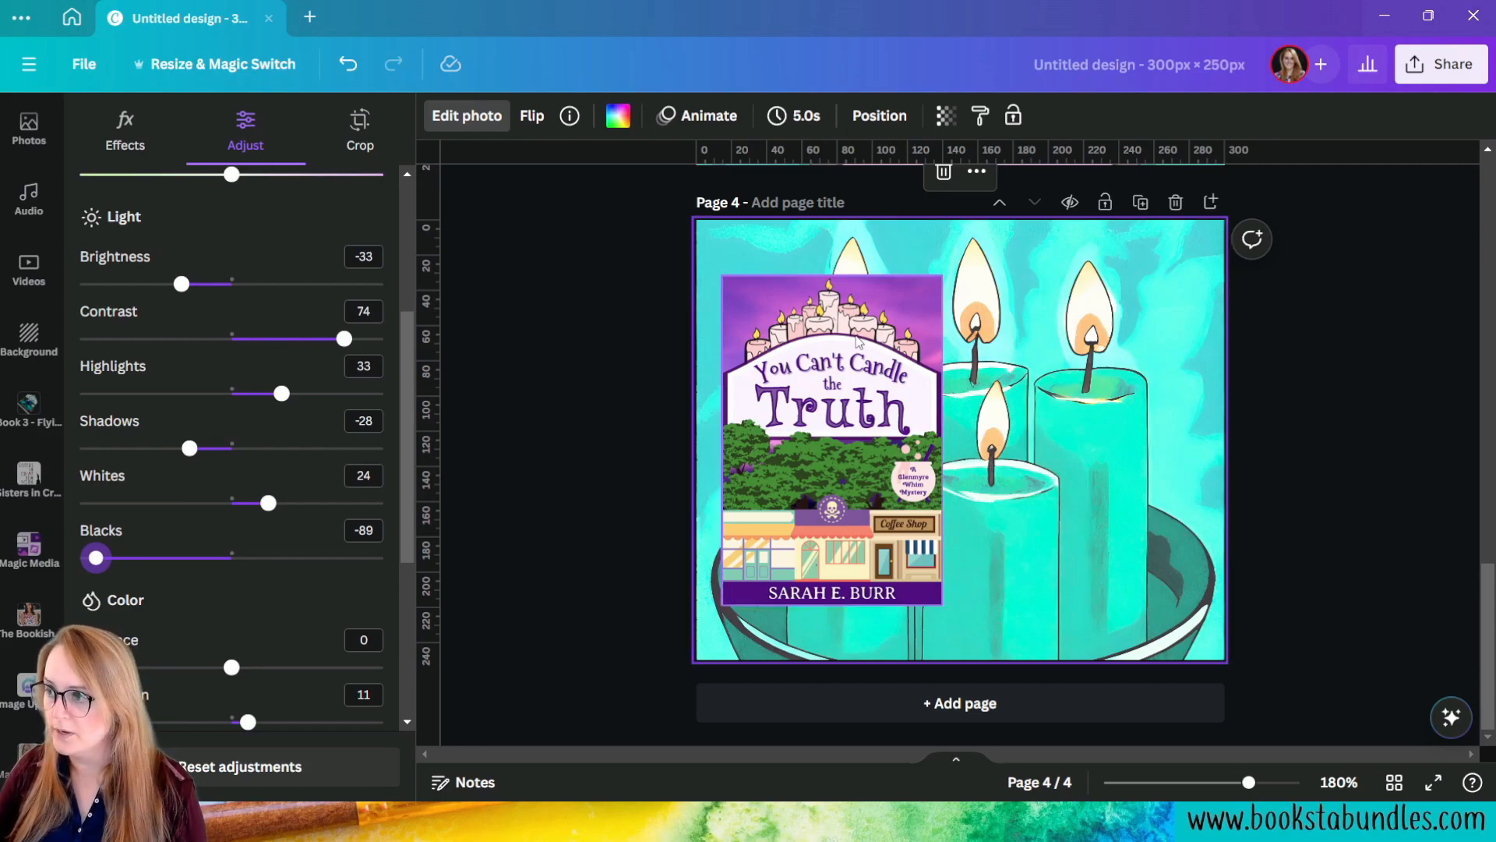
# Step: Apply a Glow shadow to page 4's book cover with size 40, blur amount 53 and intensity 68
pyautogui.click(859, 343)
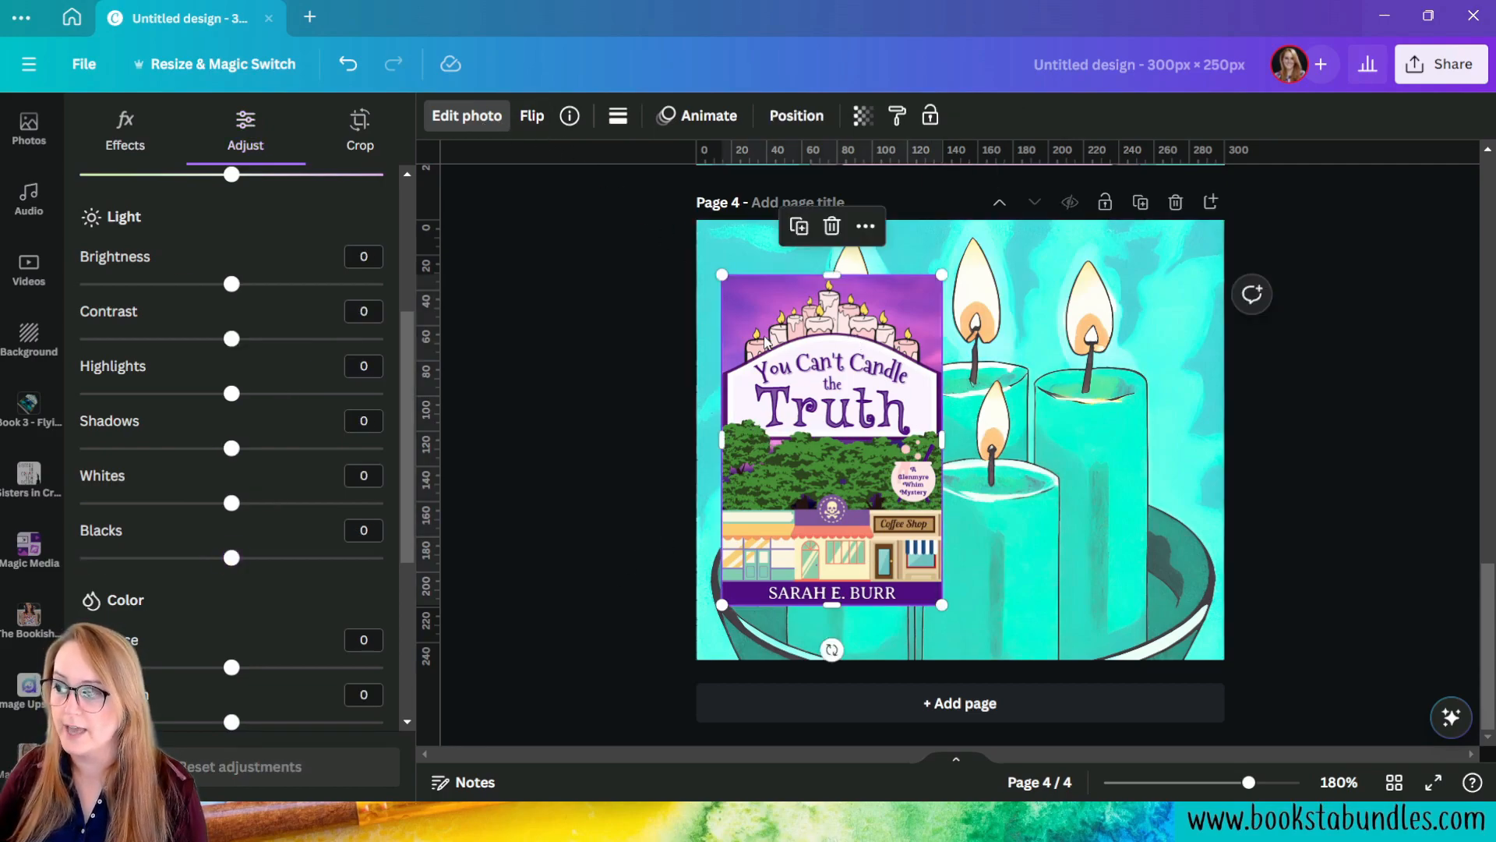
pyautogui.click(125, 129)
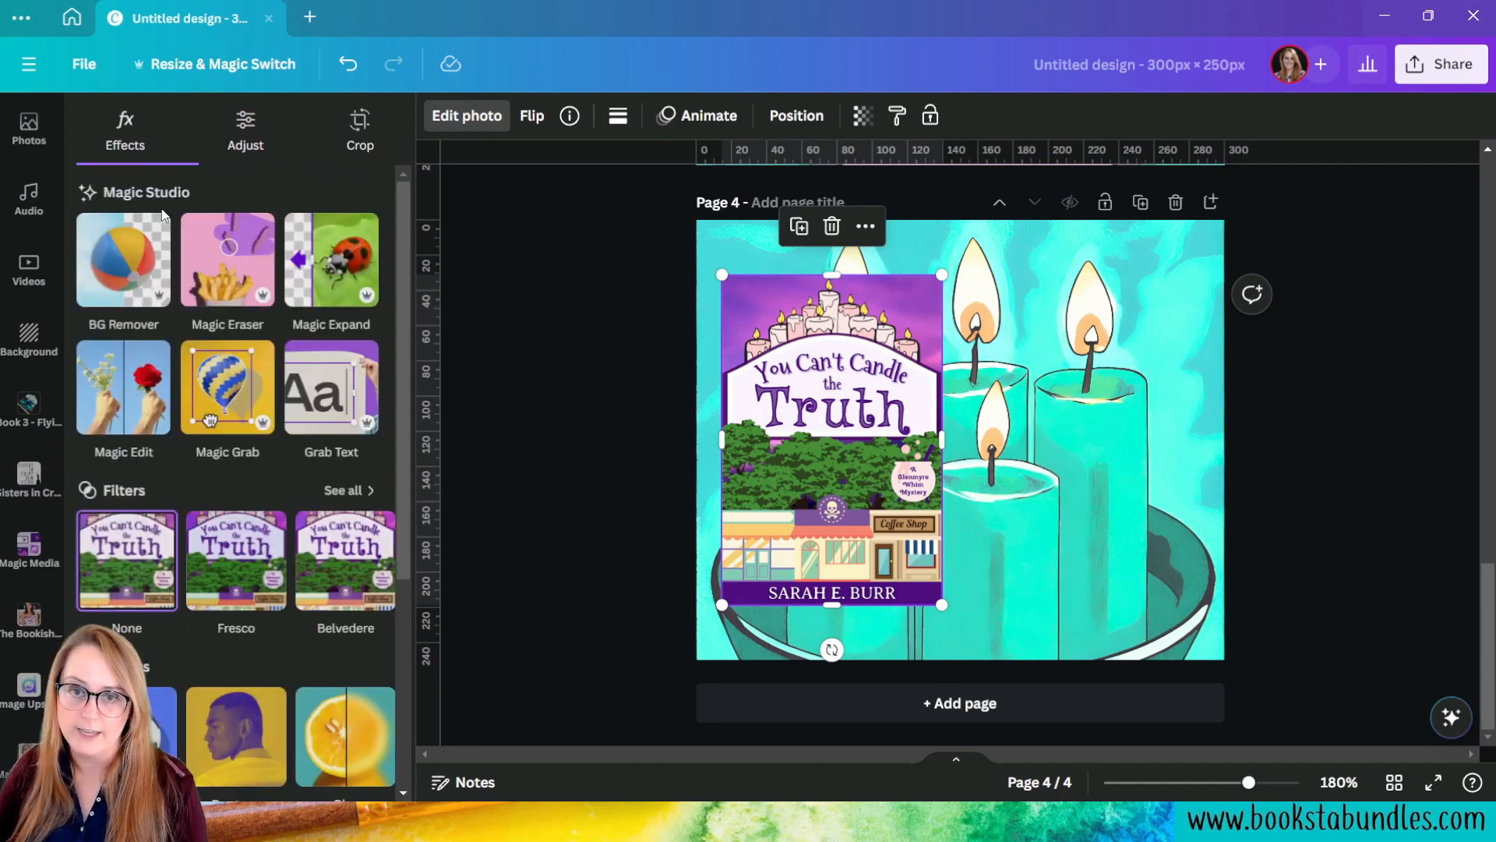
pyautogui.scroll(-3, 211, 718)
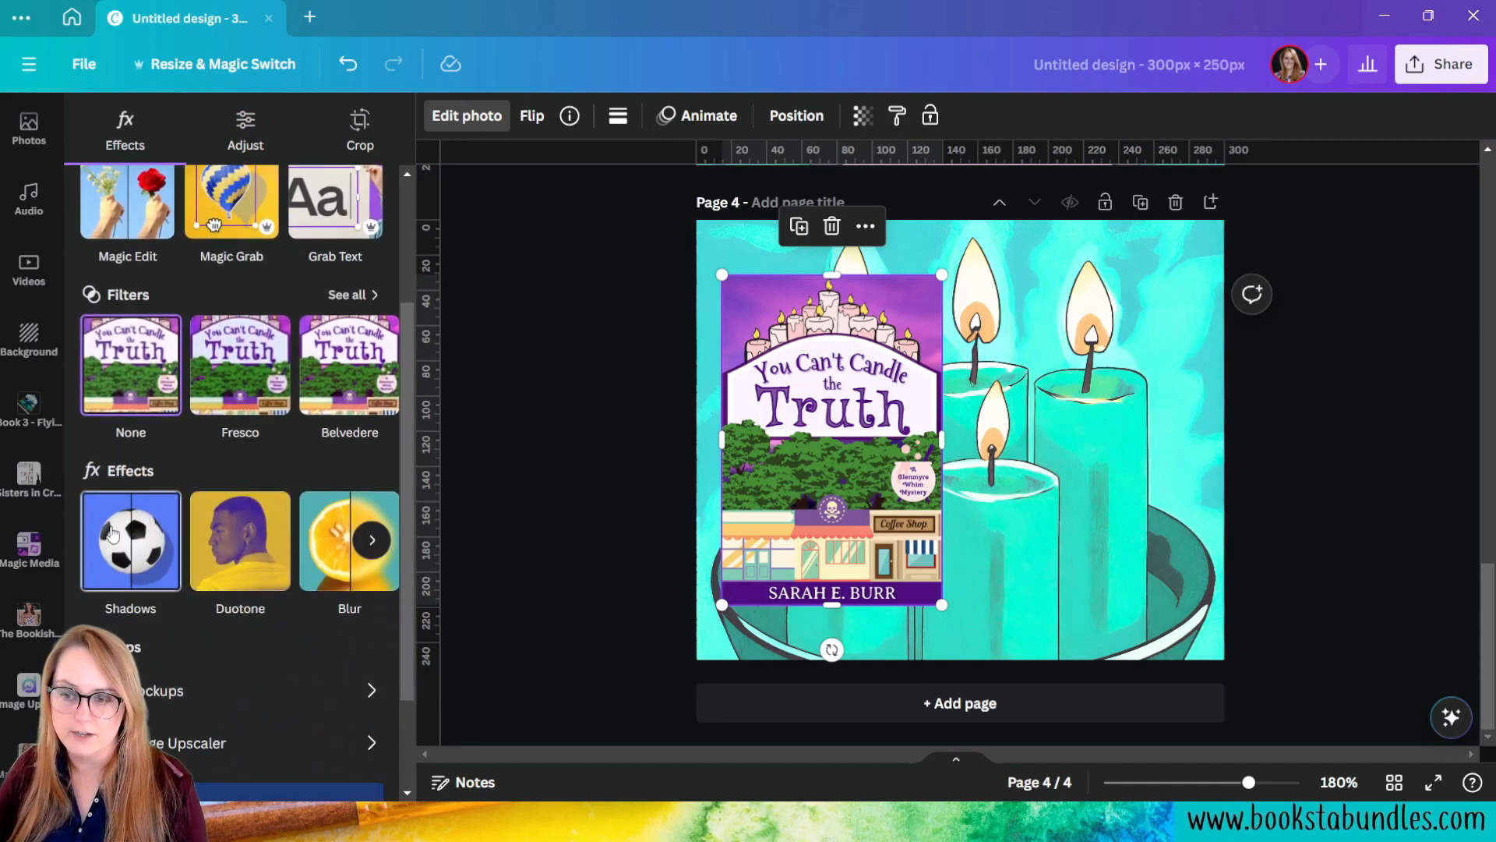
pyautogui.click(123, 533)
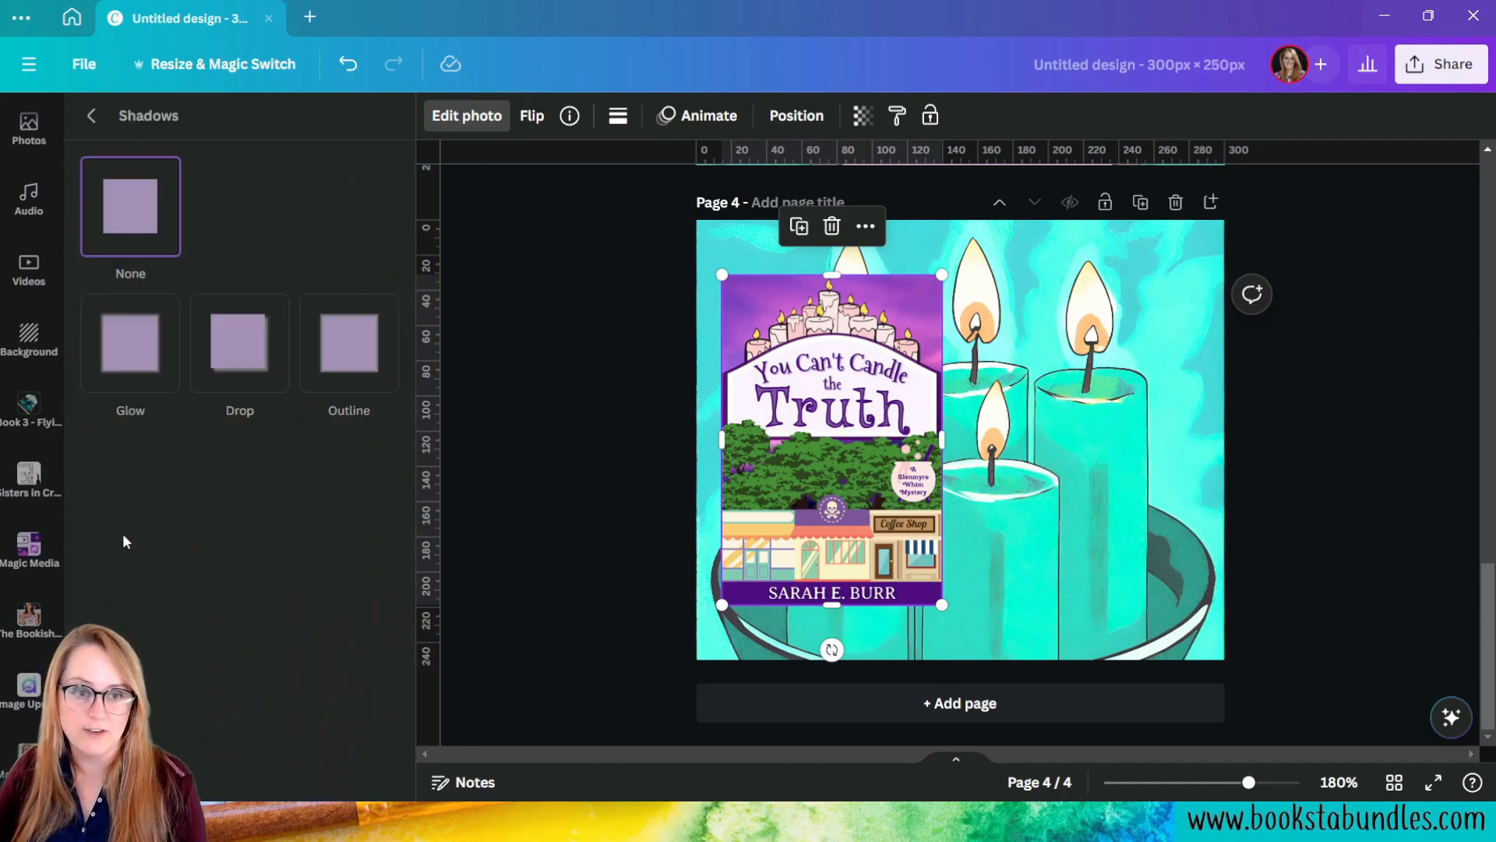
pyautogui.click(123, 355)
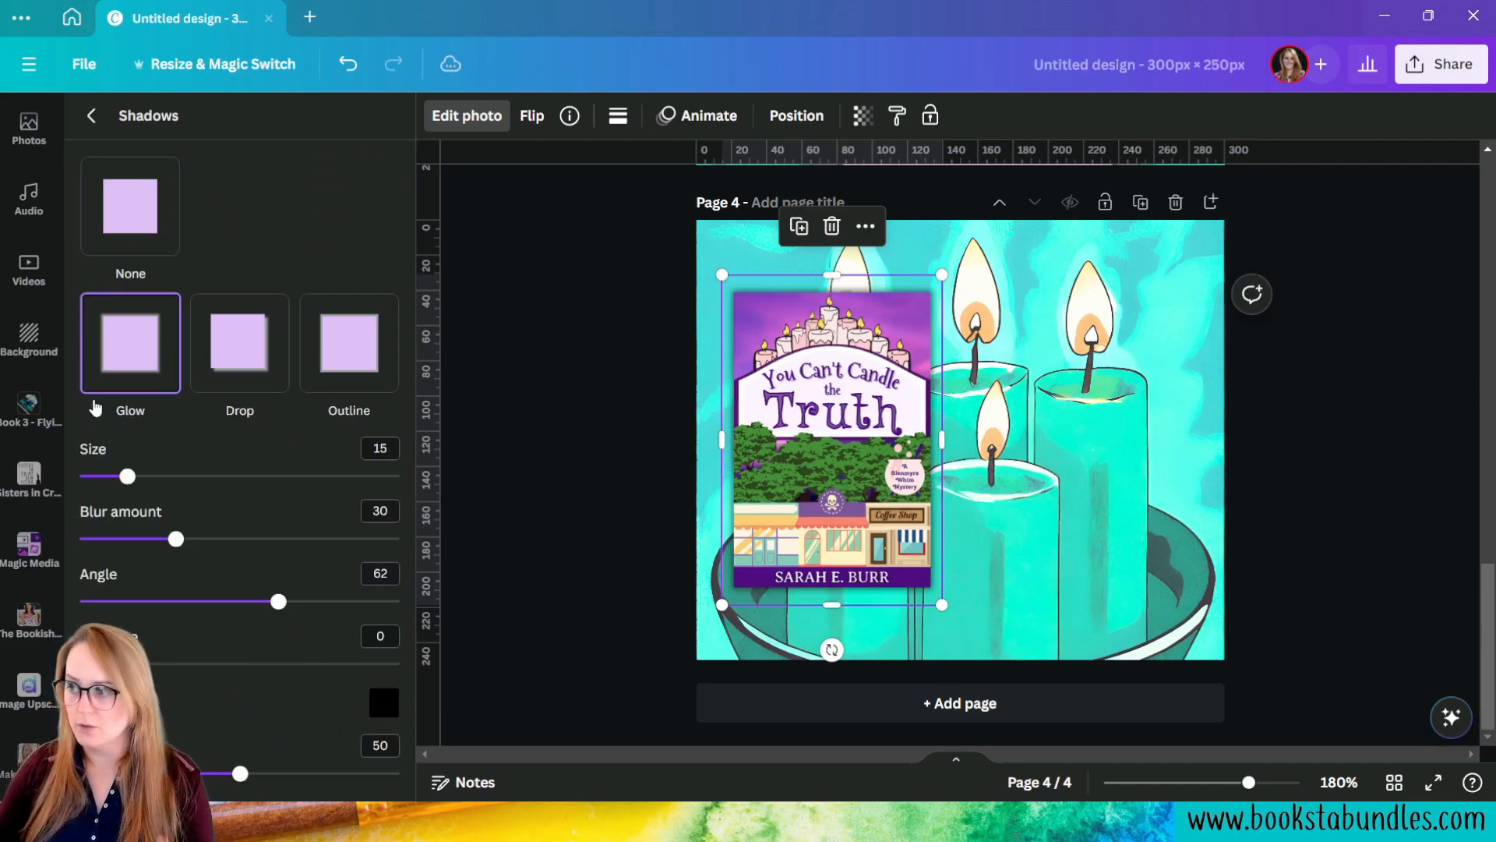
pyautogui.moveTo(127, 477); pyautogui.dragTo(209, 476)
pyautogui.moveTo(176, 539); pyautogui.dragTo(250, 538)
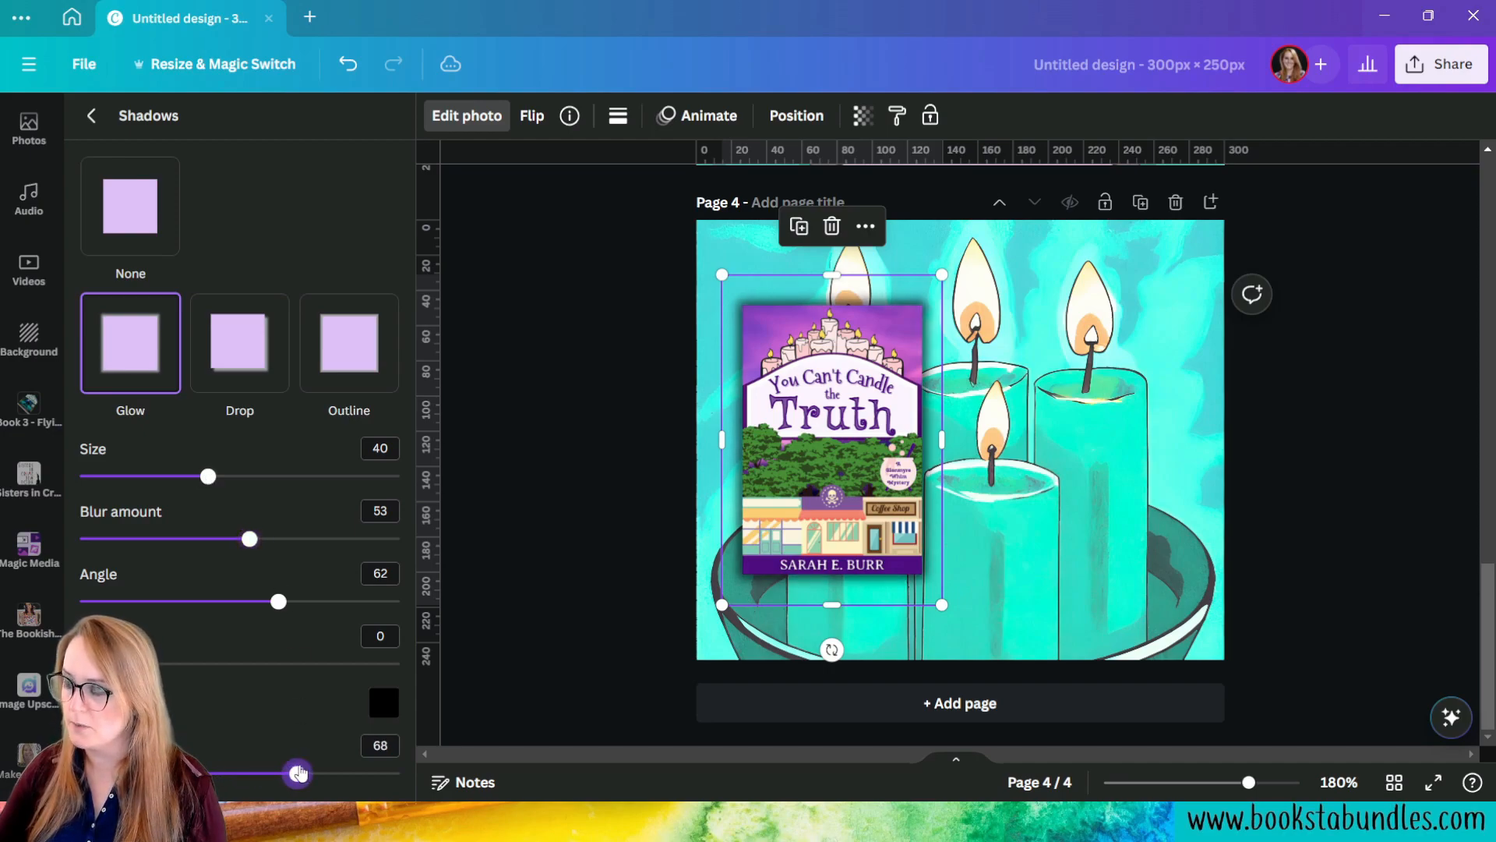
# Step: Change the book cover's glow color to the dark teal #00322C
pyautogui.click(381, 712)
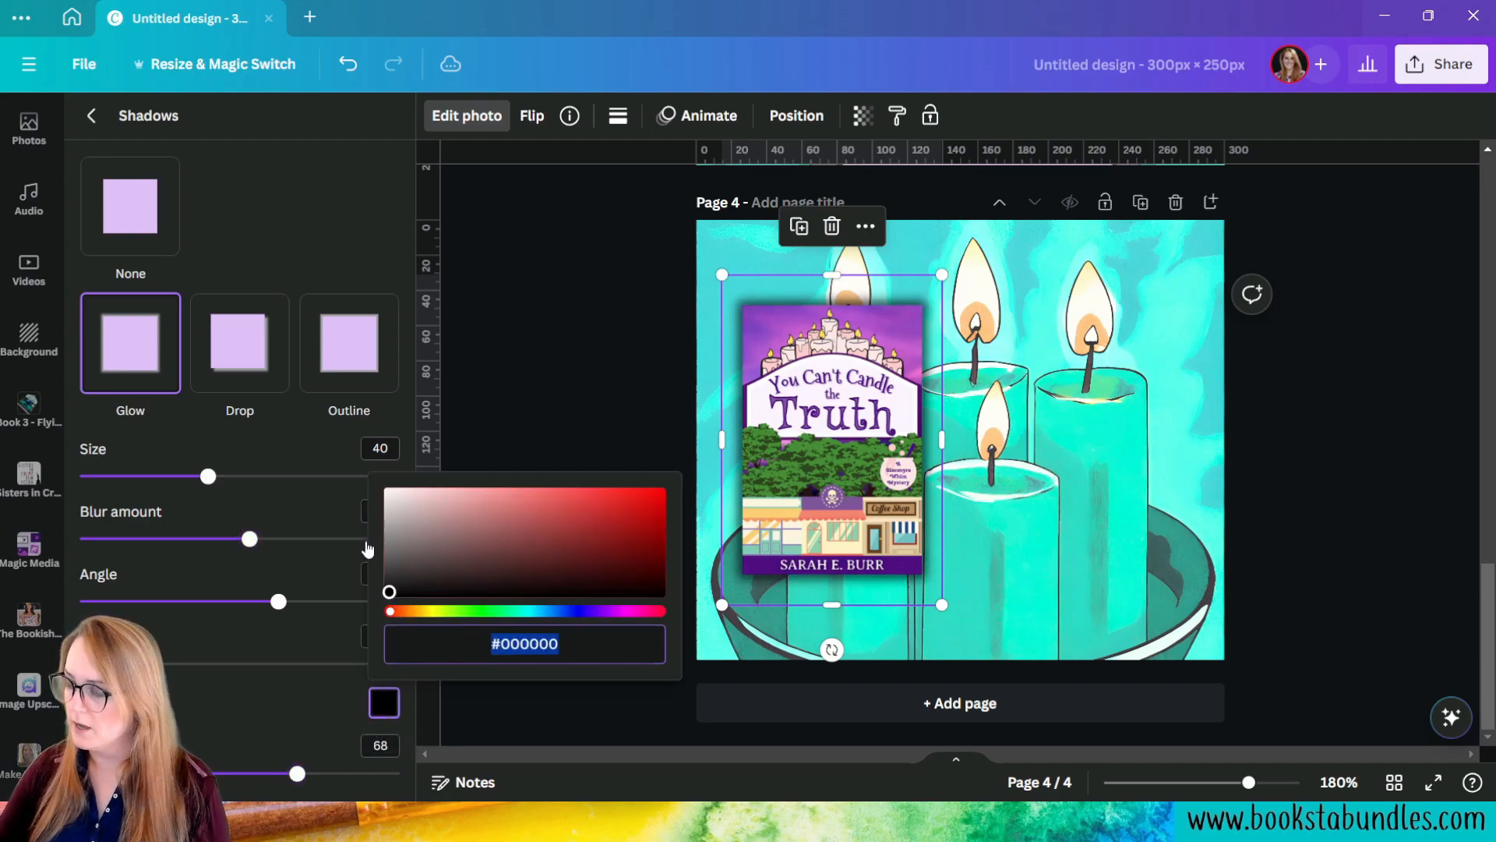
pyautogui.moveTo(542, 612); pyautogui.dragTo(519, 618)
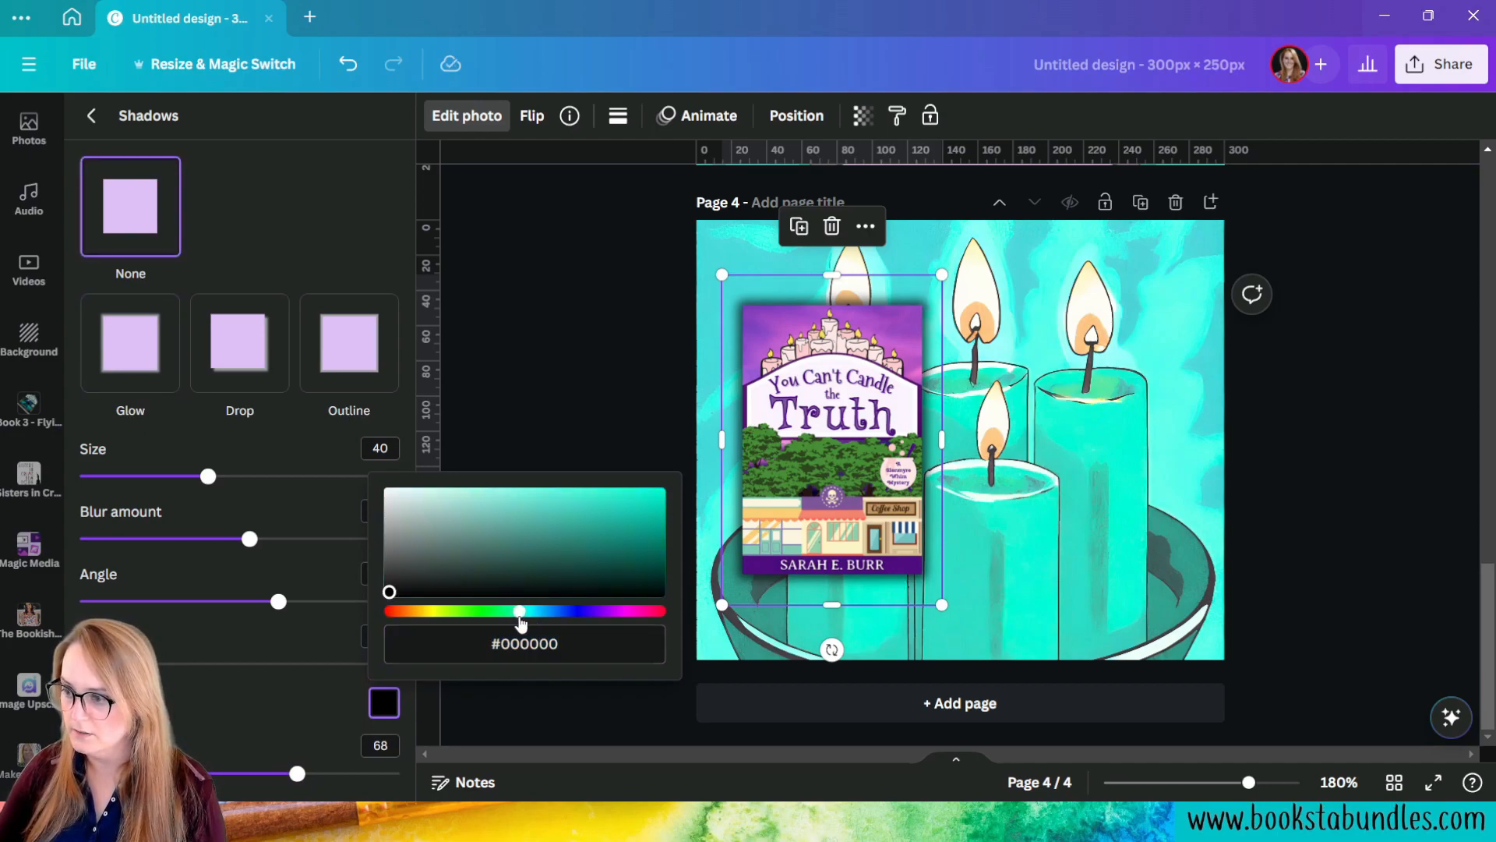
pyautogui.moveTo(616, 558); pyautogui.dragTo(643, 570)
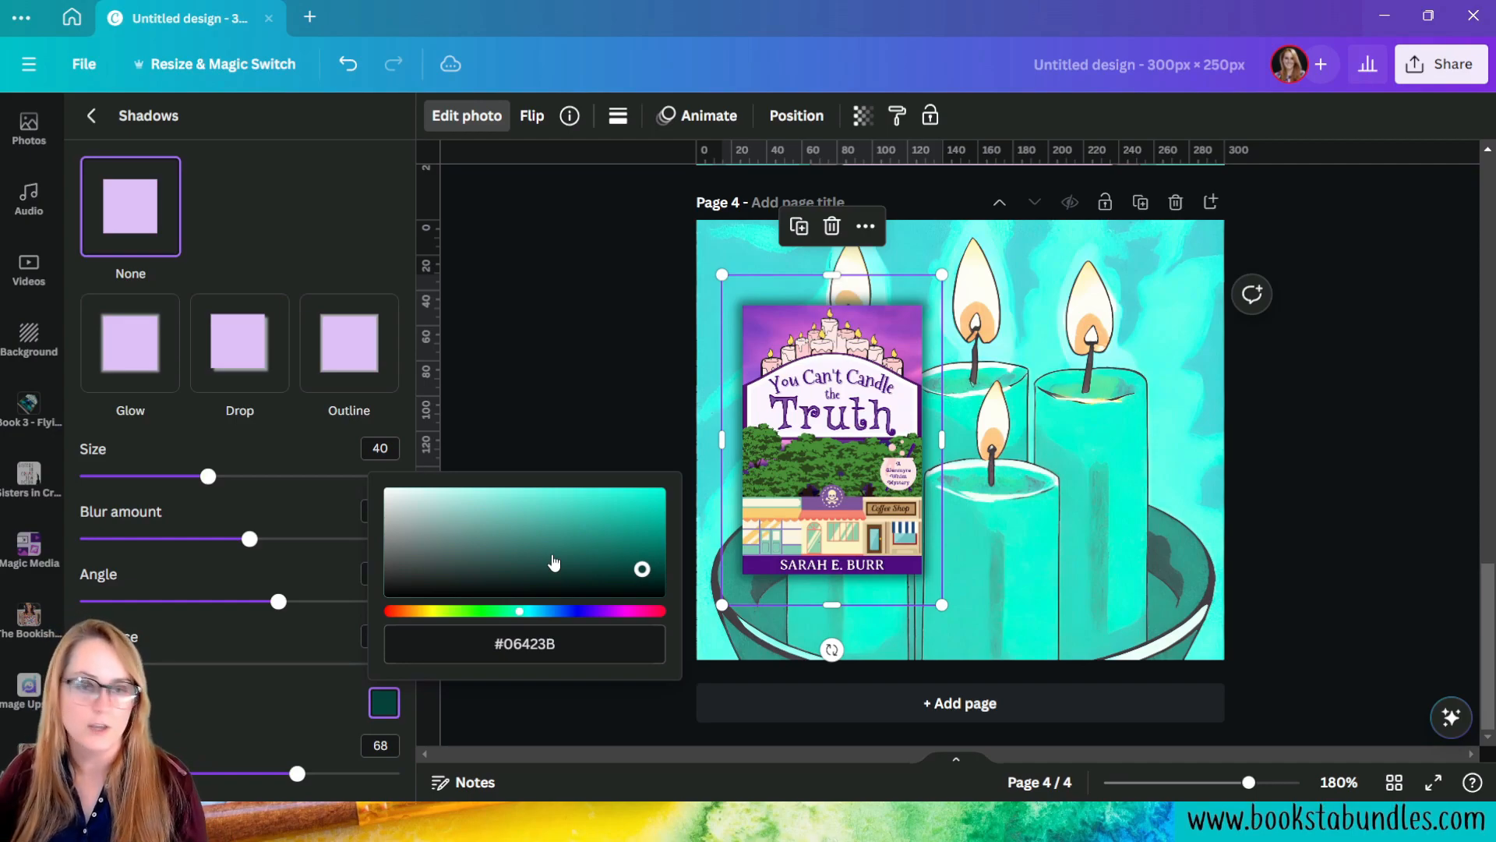
pyautogui.moveTo(646, 568)
pyautogui.mouseDown()
pyautogui.moveTo(658, 550)
pyautogui.moveTo(660, 576)
pyautogui.mouseUp()
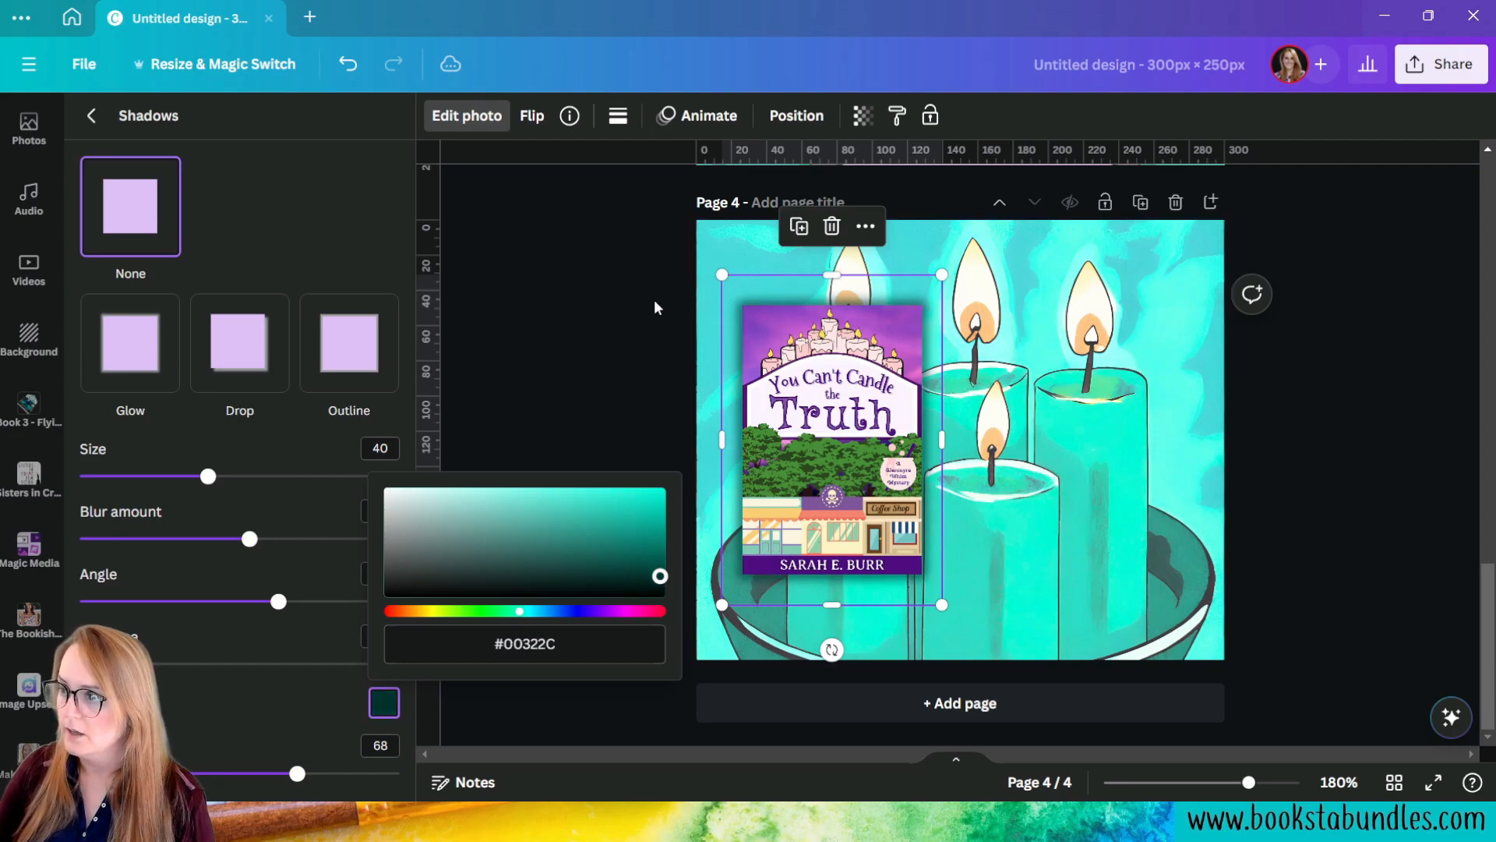
pyautogui.click(601, 289)
pyautogui.click(601, 296)
# Step: Enlarge page 4's book cover to nearly the full page height and center it vertically over the background's left half
pyautogui.click(747, 593)
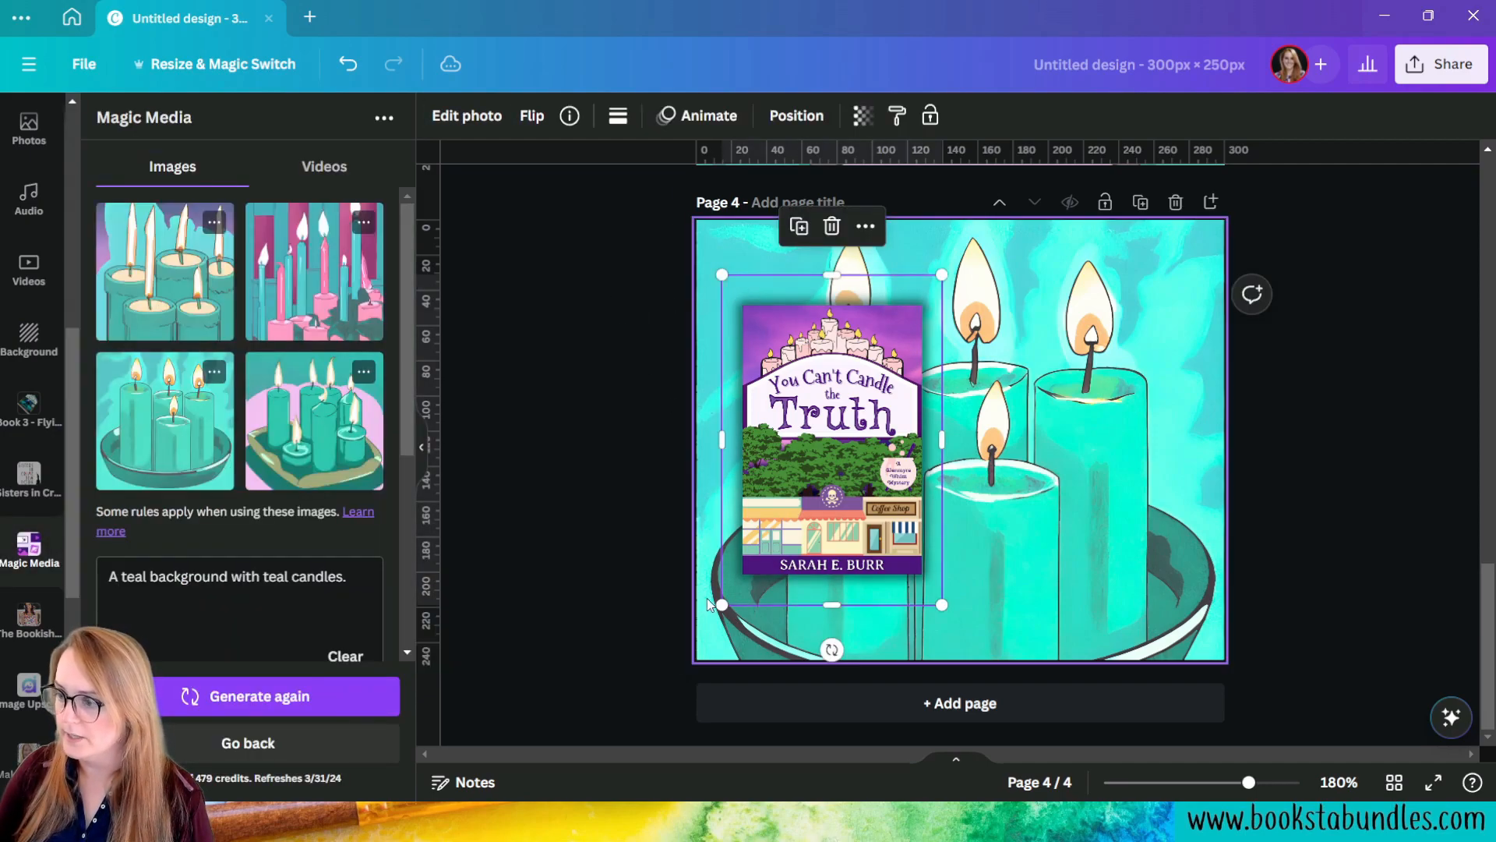
pyautogui.moveTo(722, 605); pyautogui.dragTo(686, 661)
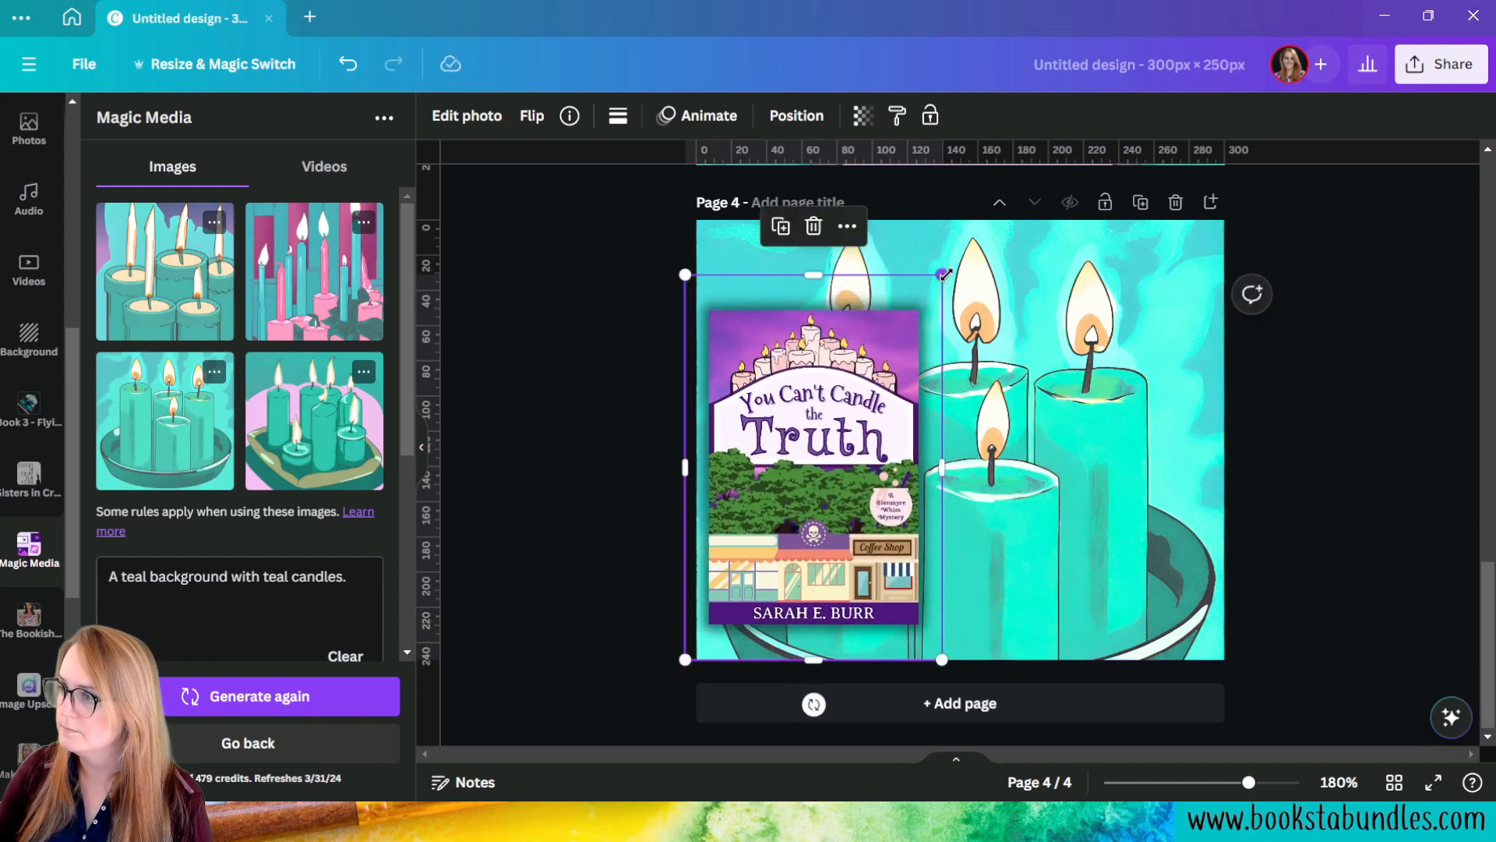
pyautogui.moveTo(947, 270); pyautogui.dragTo(973, 238)
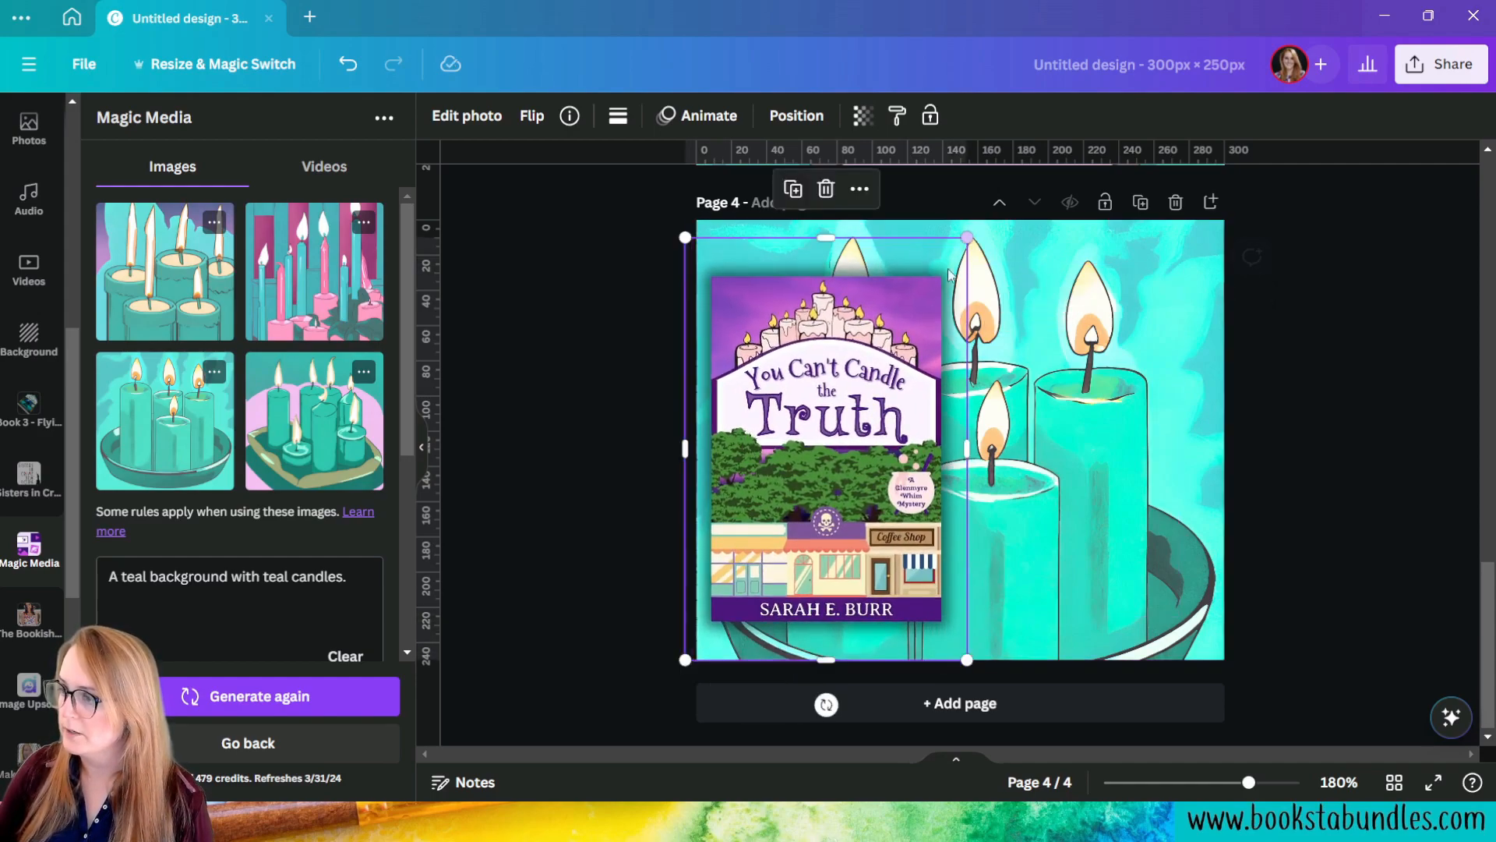
pyautogui.moveTo(881, 511); pyautogui.dragTo(879, 499)
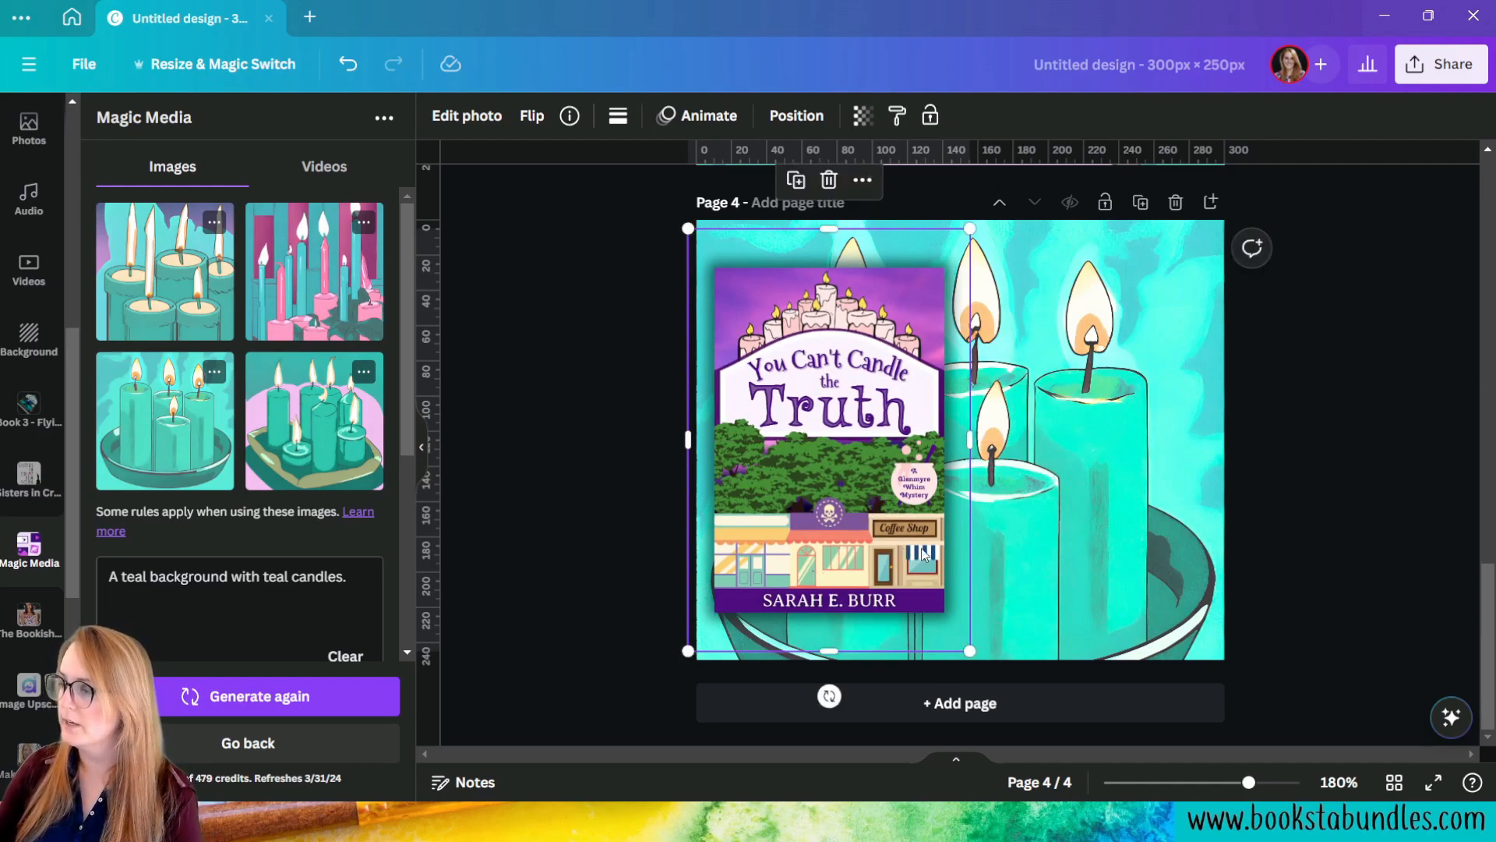
# Step: Erase the leftmost candle's flame from the background image using Magic Eraser with a brush size of 32
pyautogui.click(1131, 579)
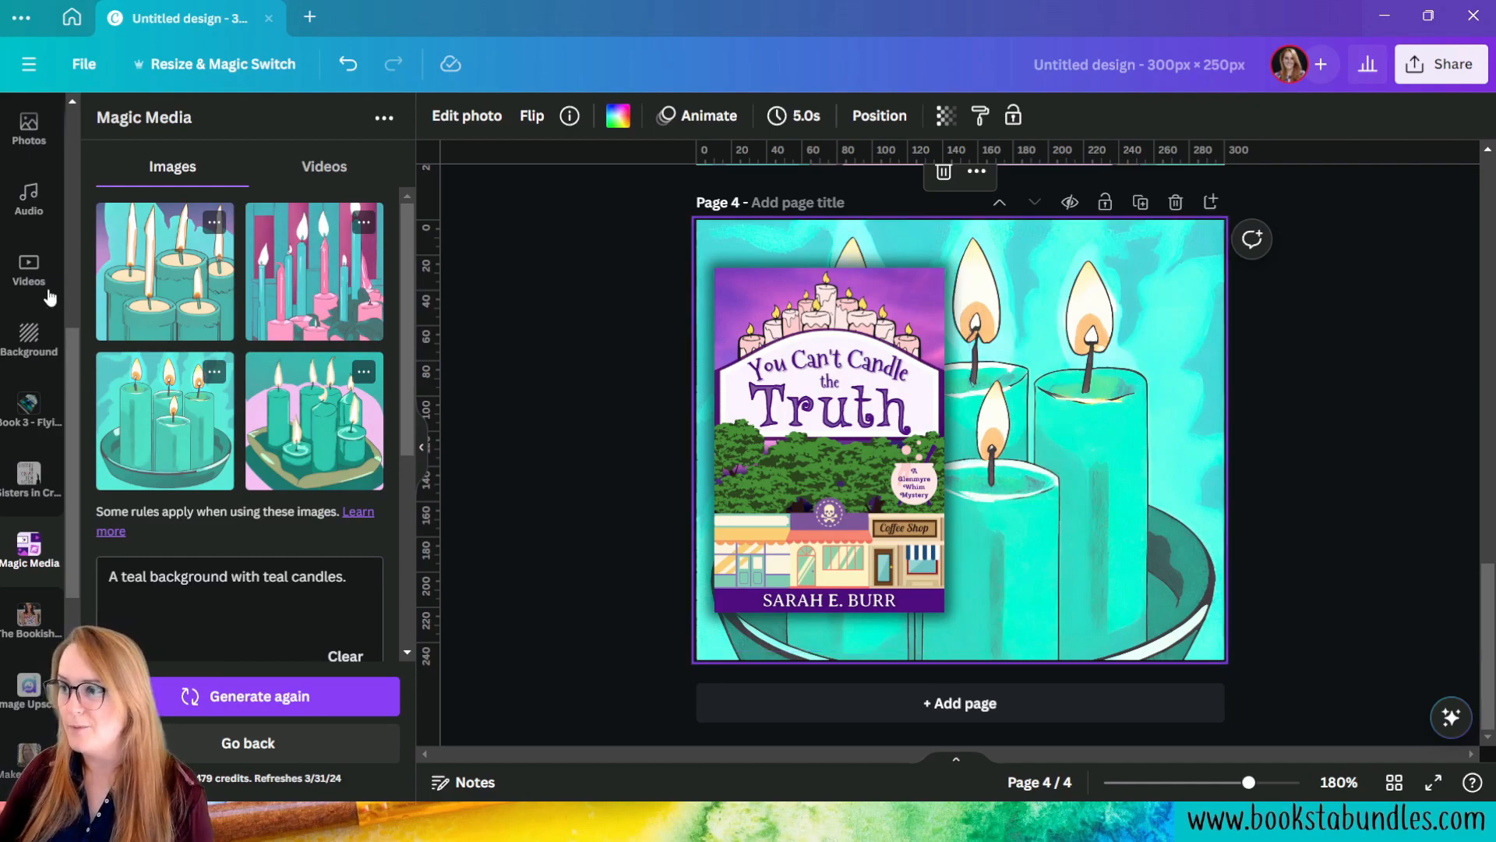
pyautogui.click(456, 123)
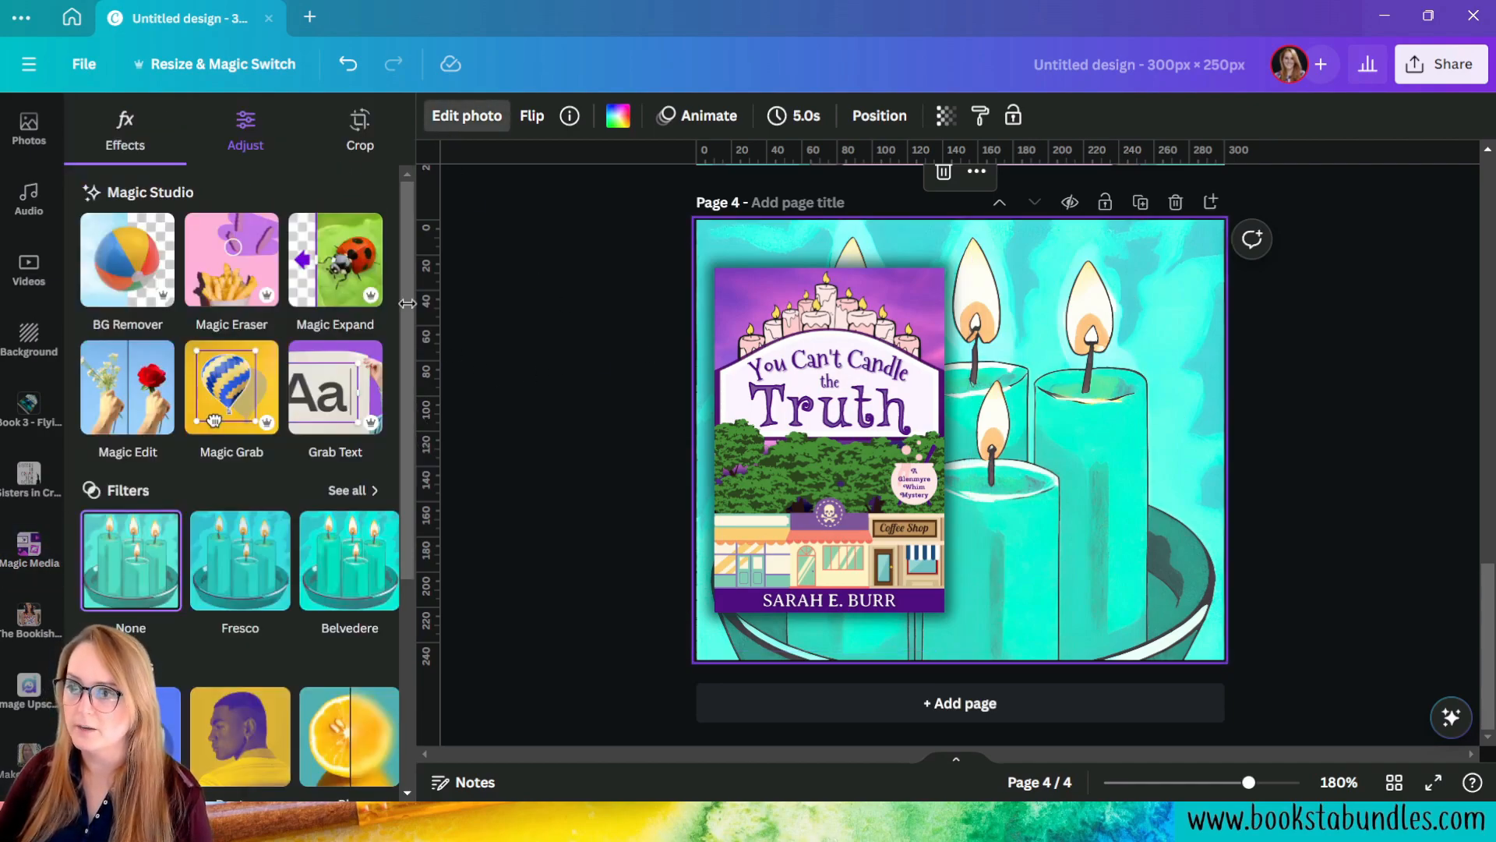
pyautogui.click(243, 274)
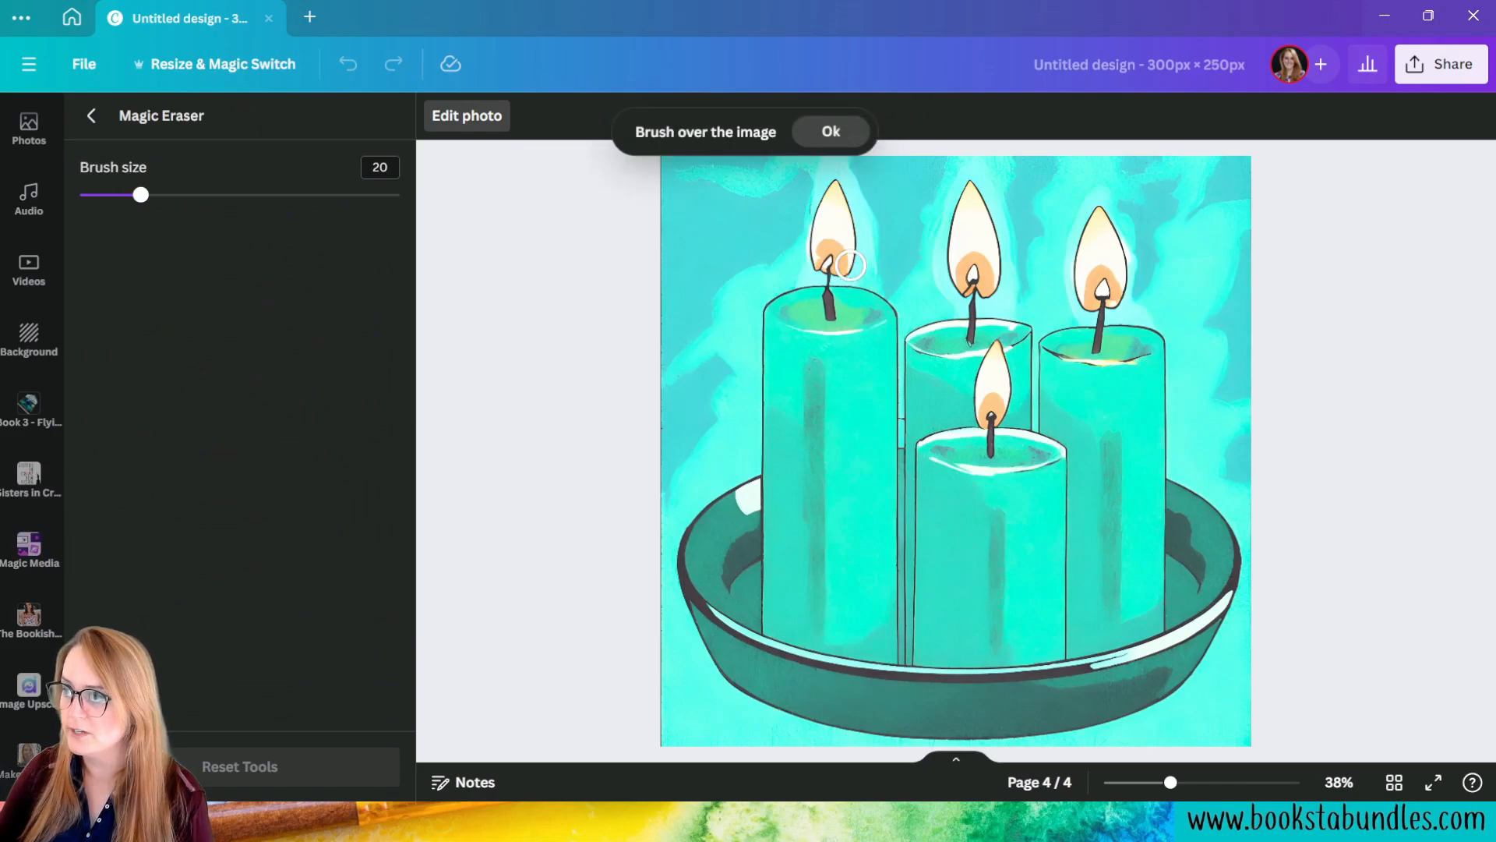
pyautogui.moveTo(140, 196); pyautogui.dragTo(181, 196)
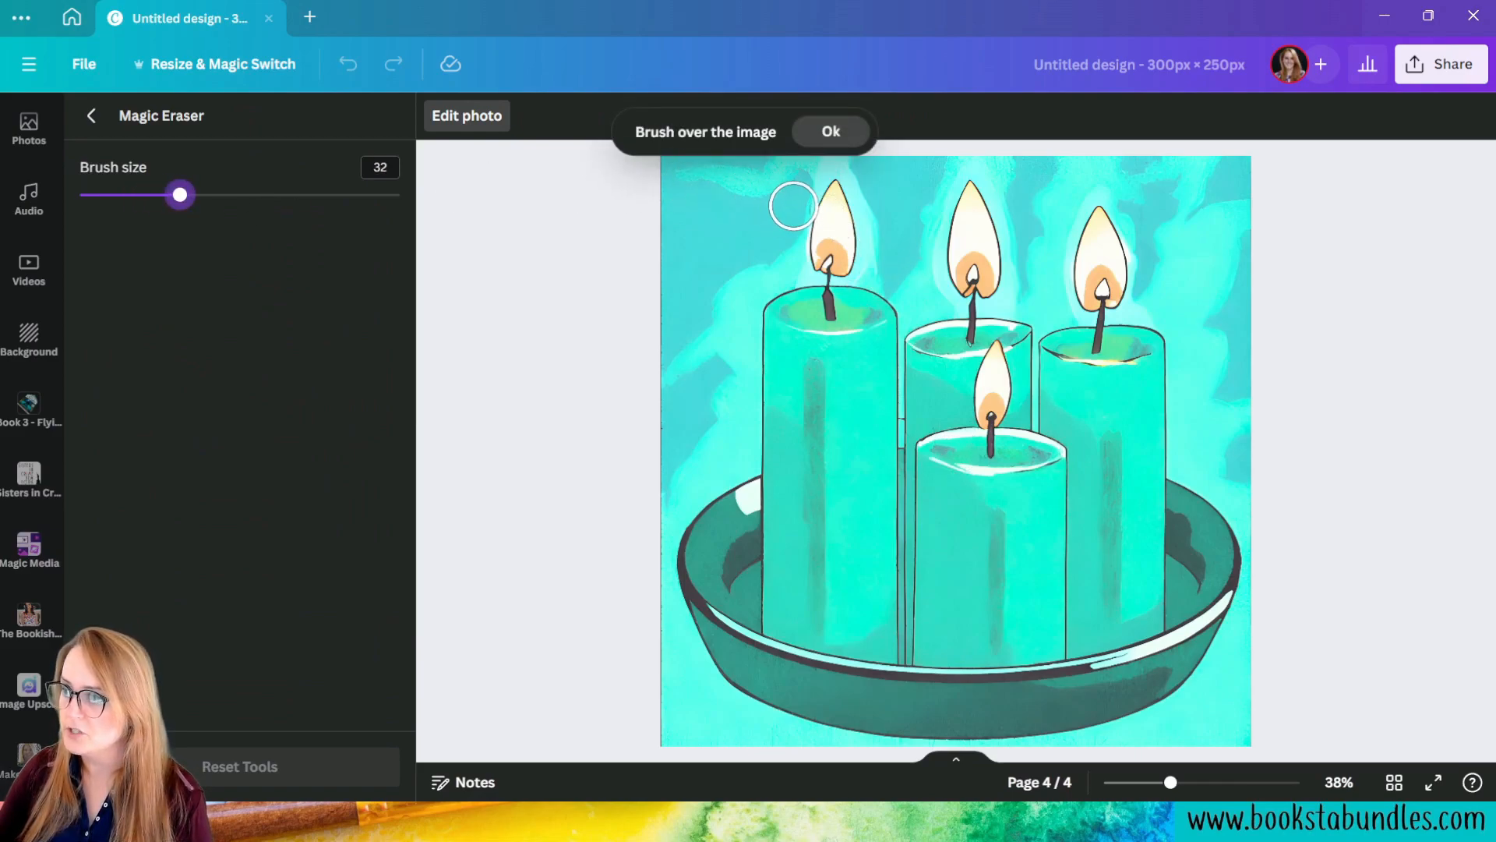
pyautogui.moveTo(829, 200)
pyautogui.mouseDown()
pyautogui.moveTo(805, 247)
pyautogui.moveTo(819, 211)
pyautogui.moveTo(857, 235)
pyautogui.mouseUp()
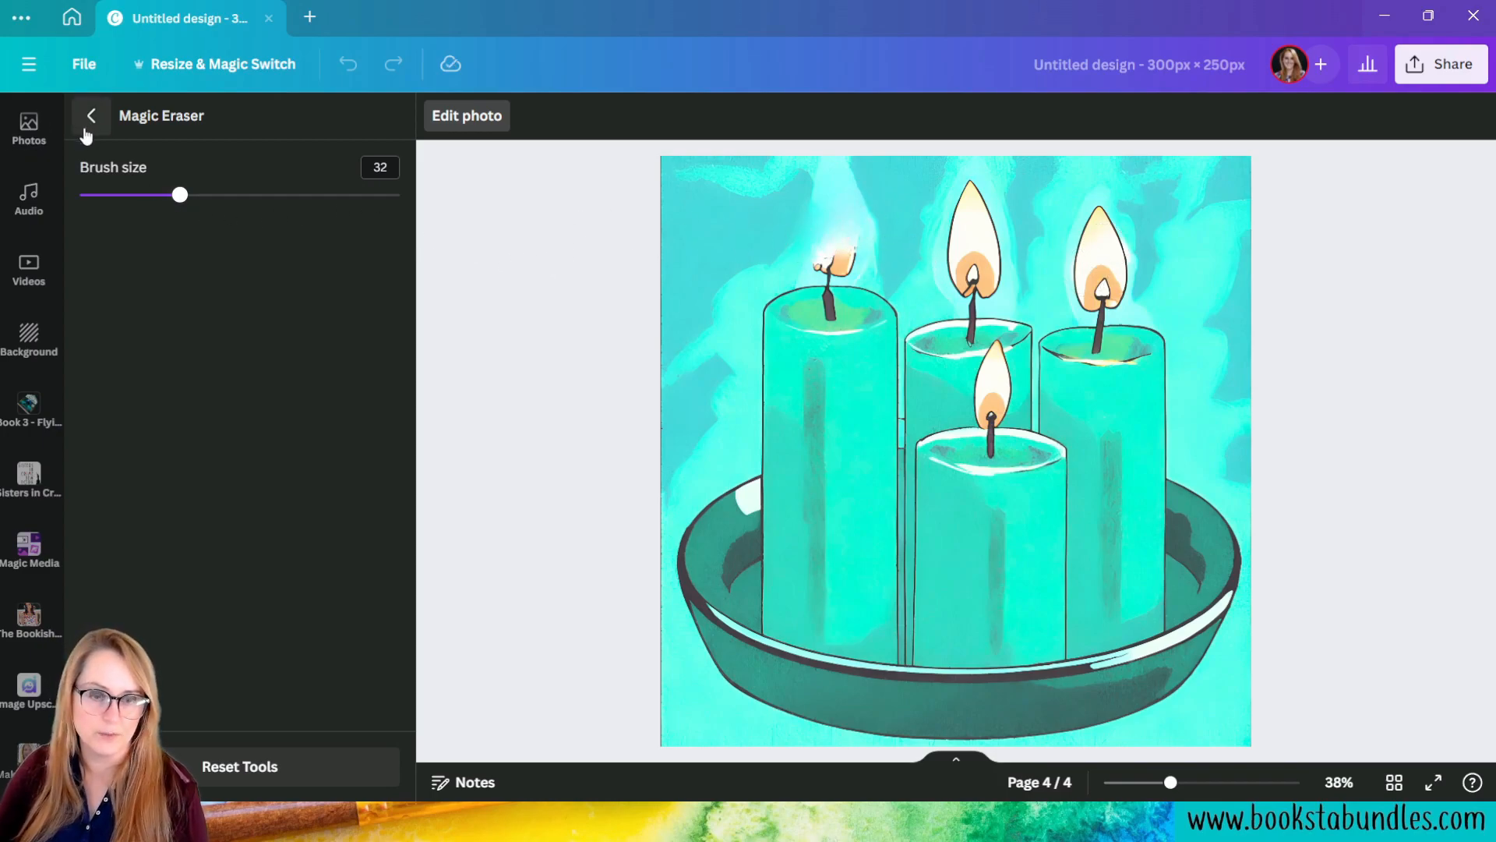
pyautogui.click(90, 117)
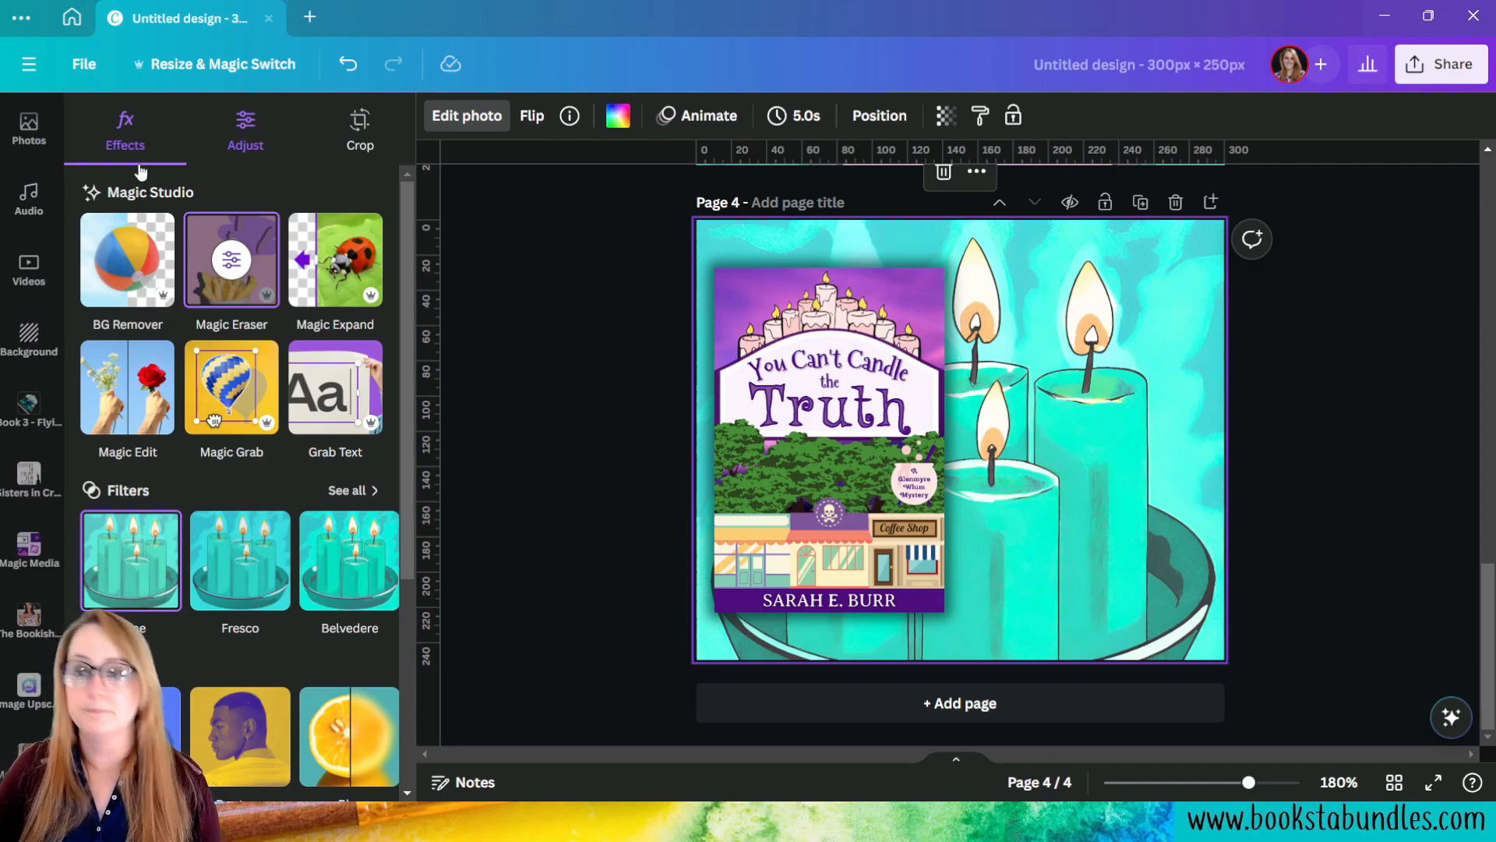
# Step: Search the graphics for "button", add the orange rounded button with a white border, and place it beside the cover's lower right
pyautogui.scroll(5, 39, 179)
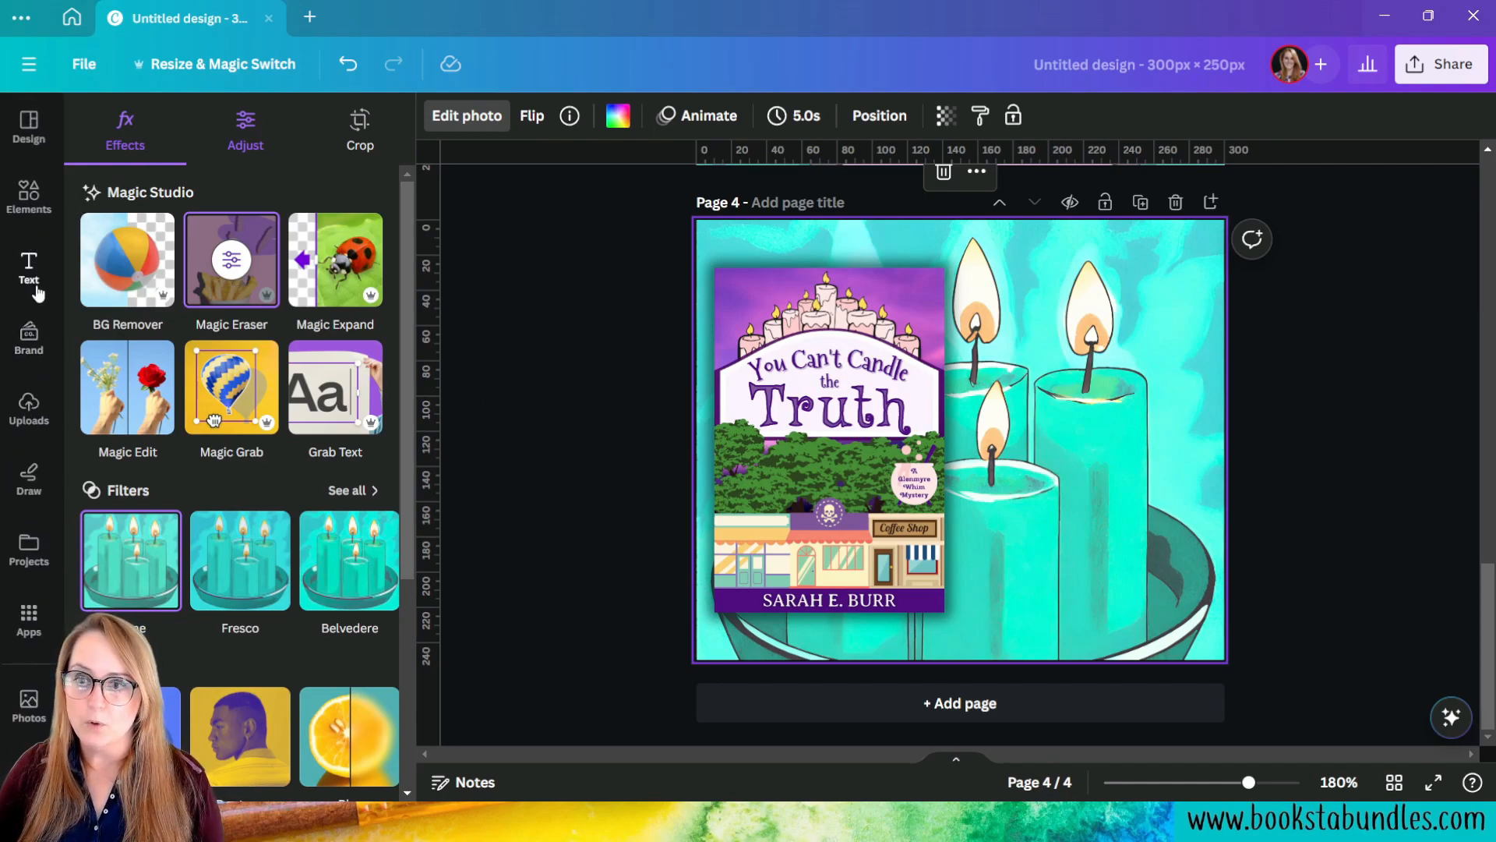
pyautogui.click(28, 204)
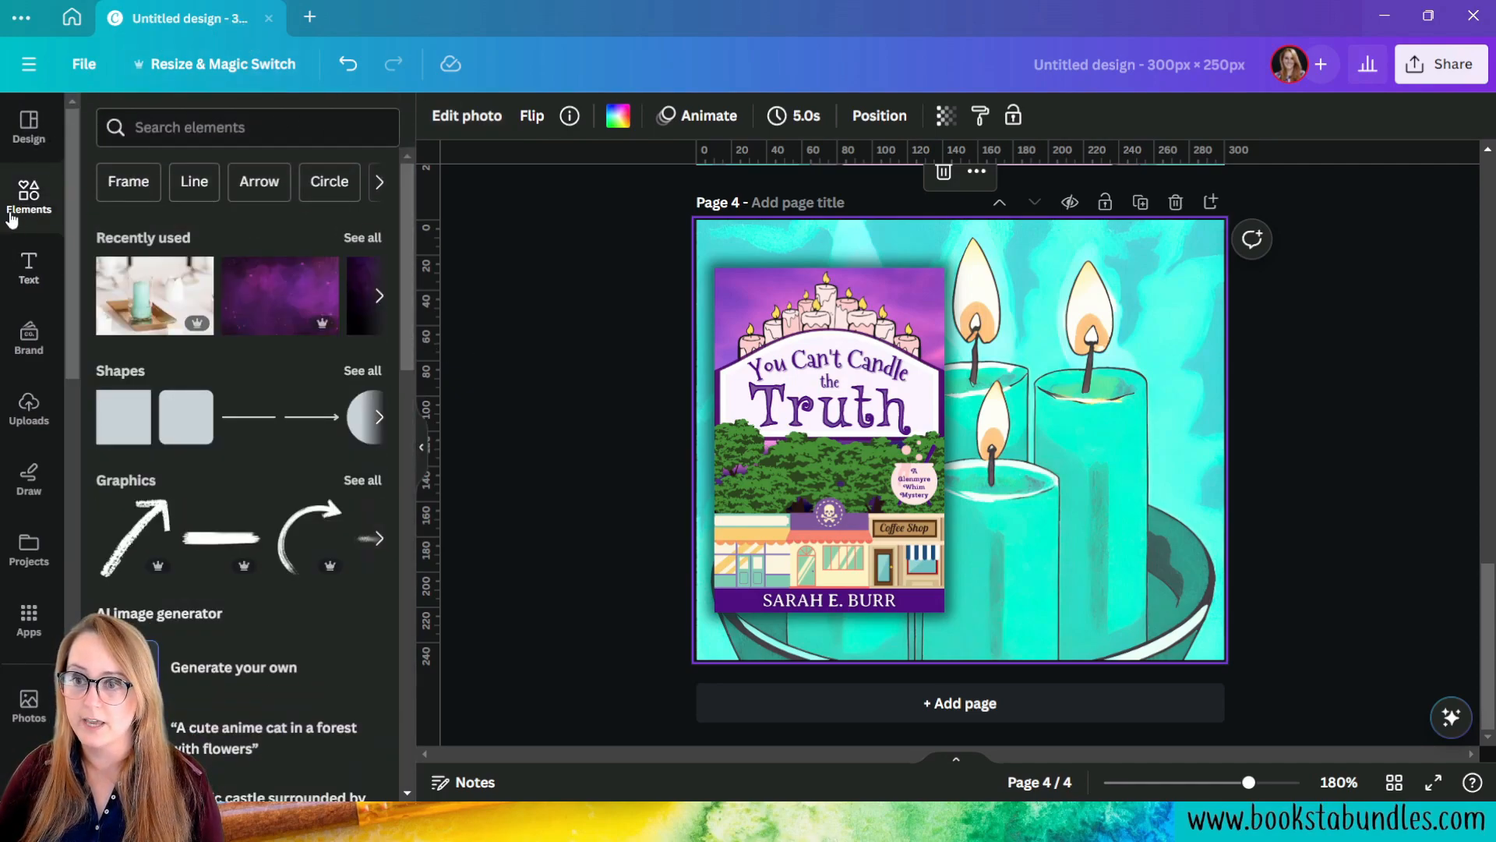
pyautogui.click(204, 133)
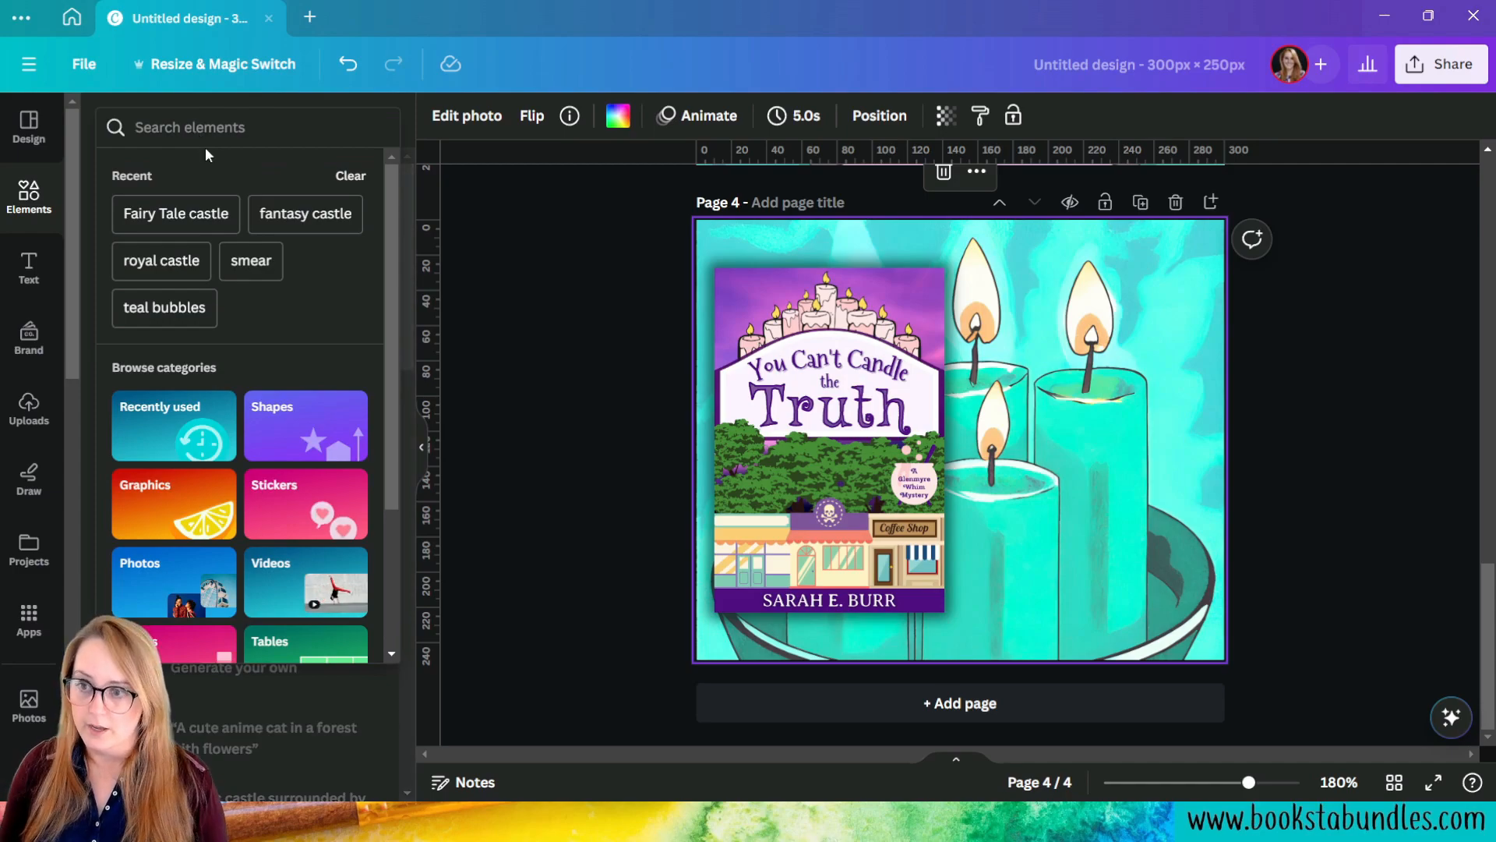
pyautogui.write('button')
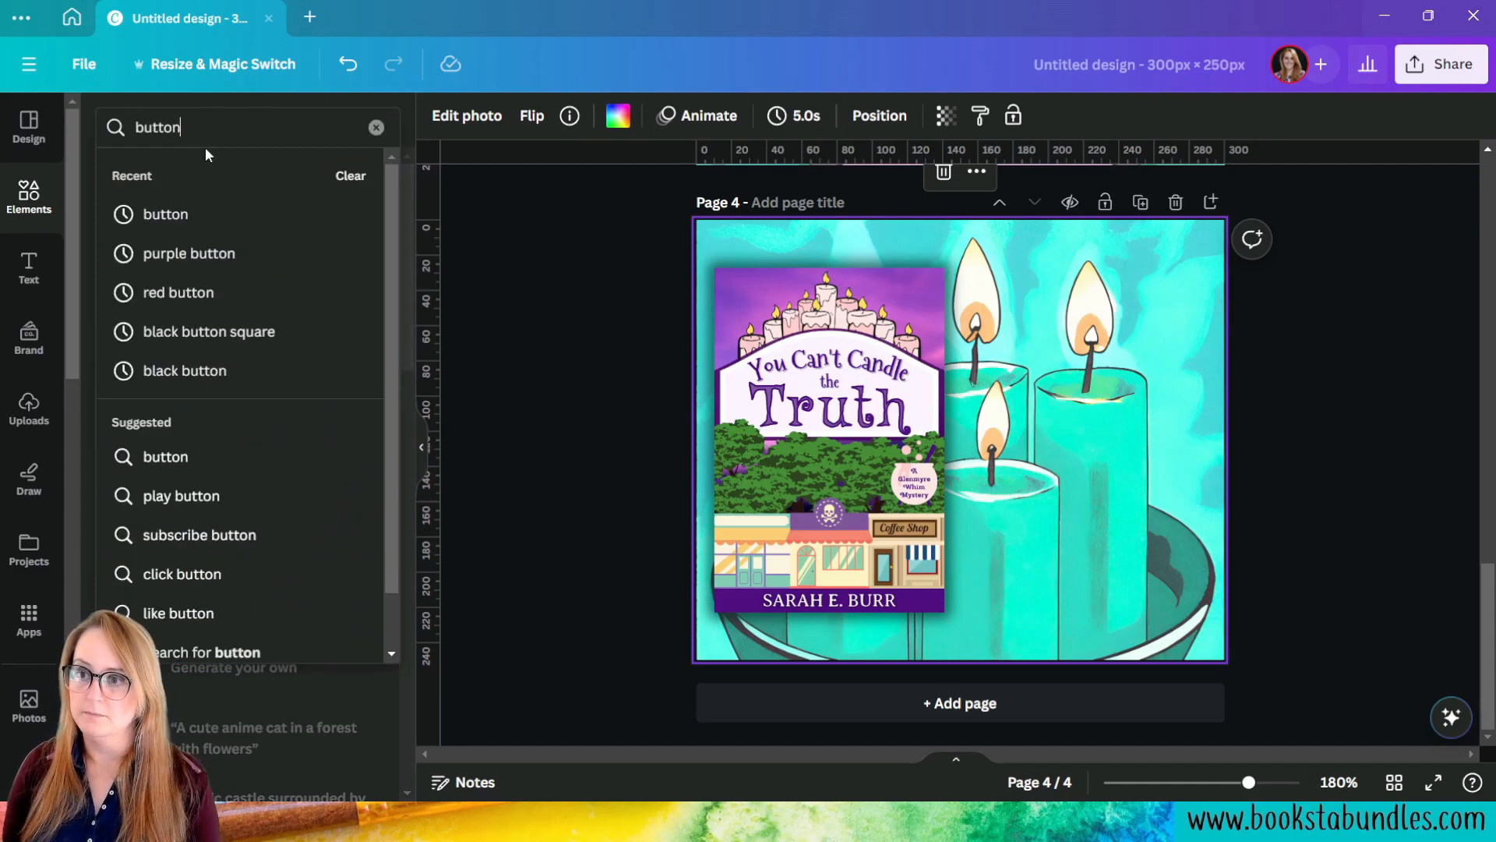
pyautogui.press('Return')
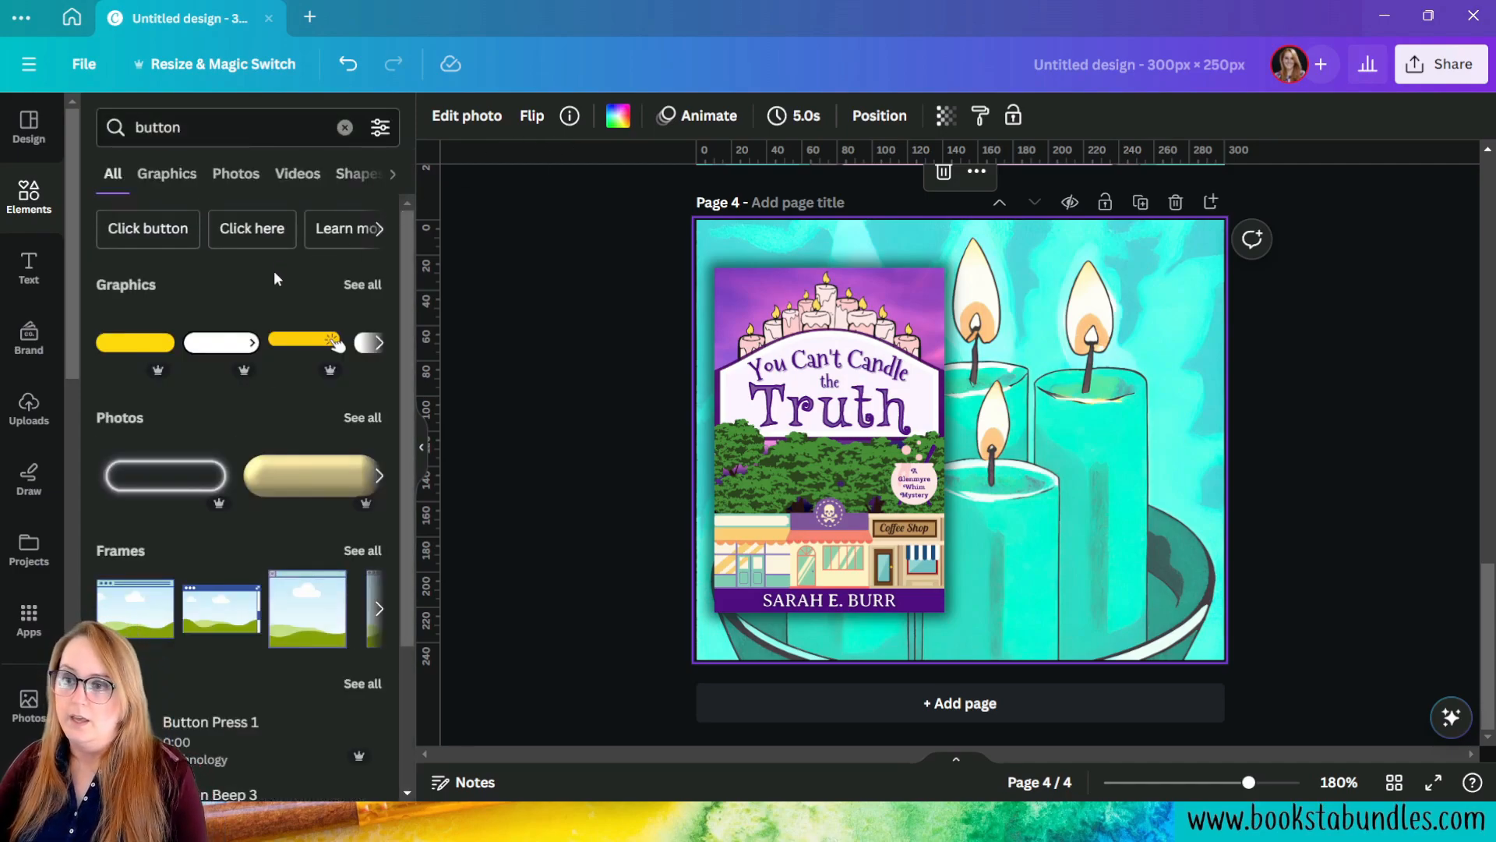
pyautogui.click(164, 175)
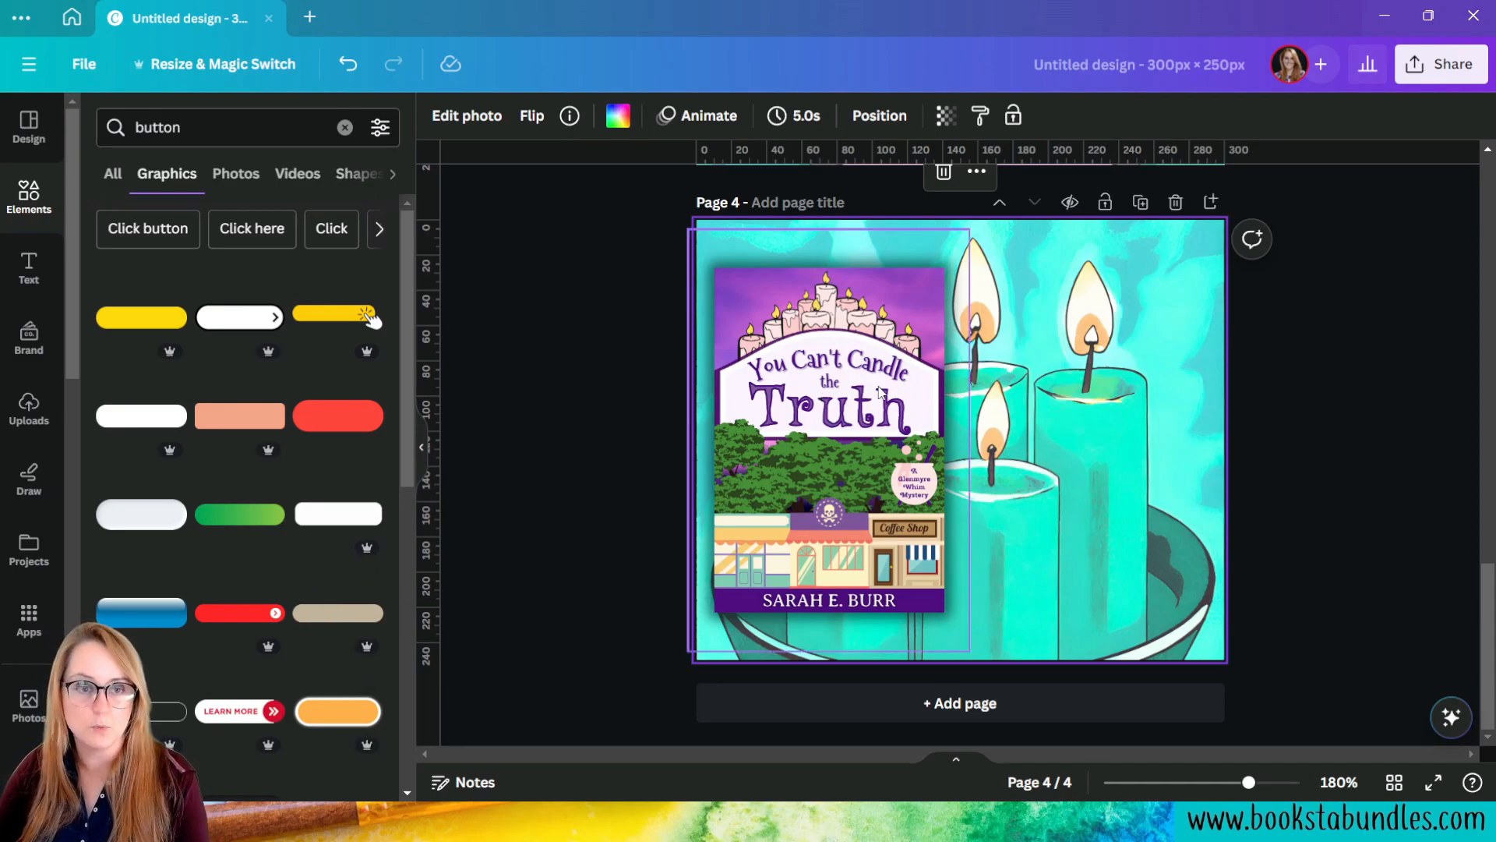
pyautogui.scroll(-3, 366, 476)
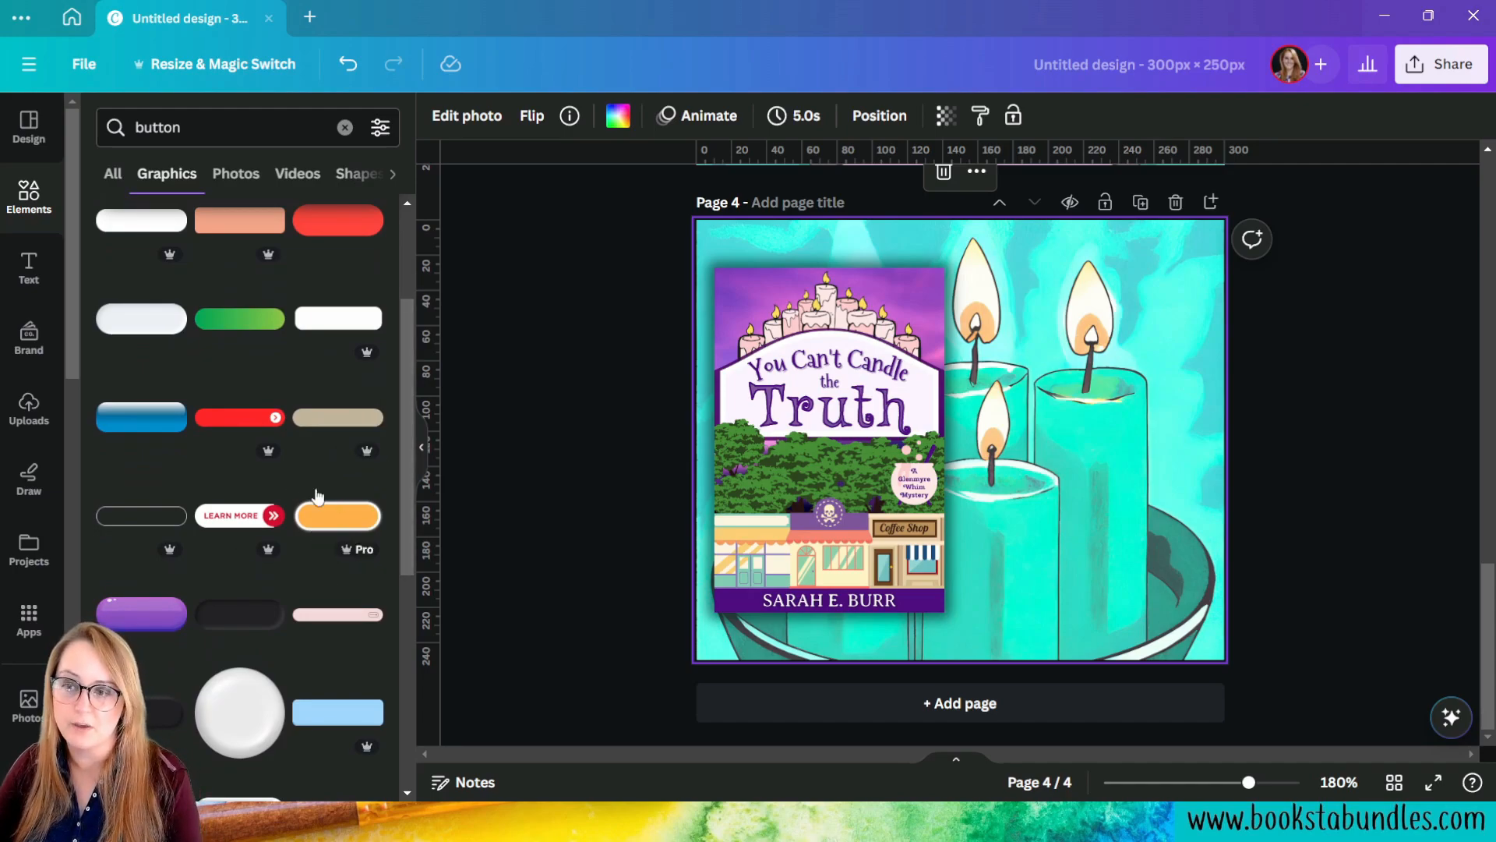
pyautogui.click(341, 510)
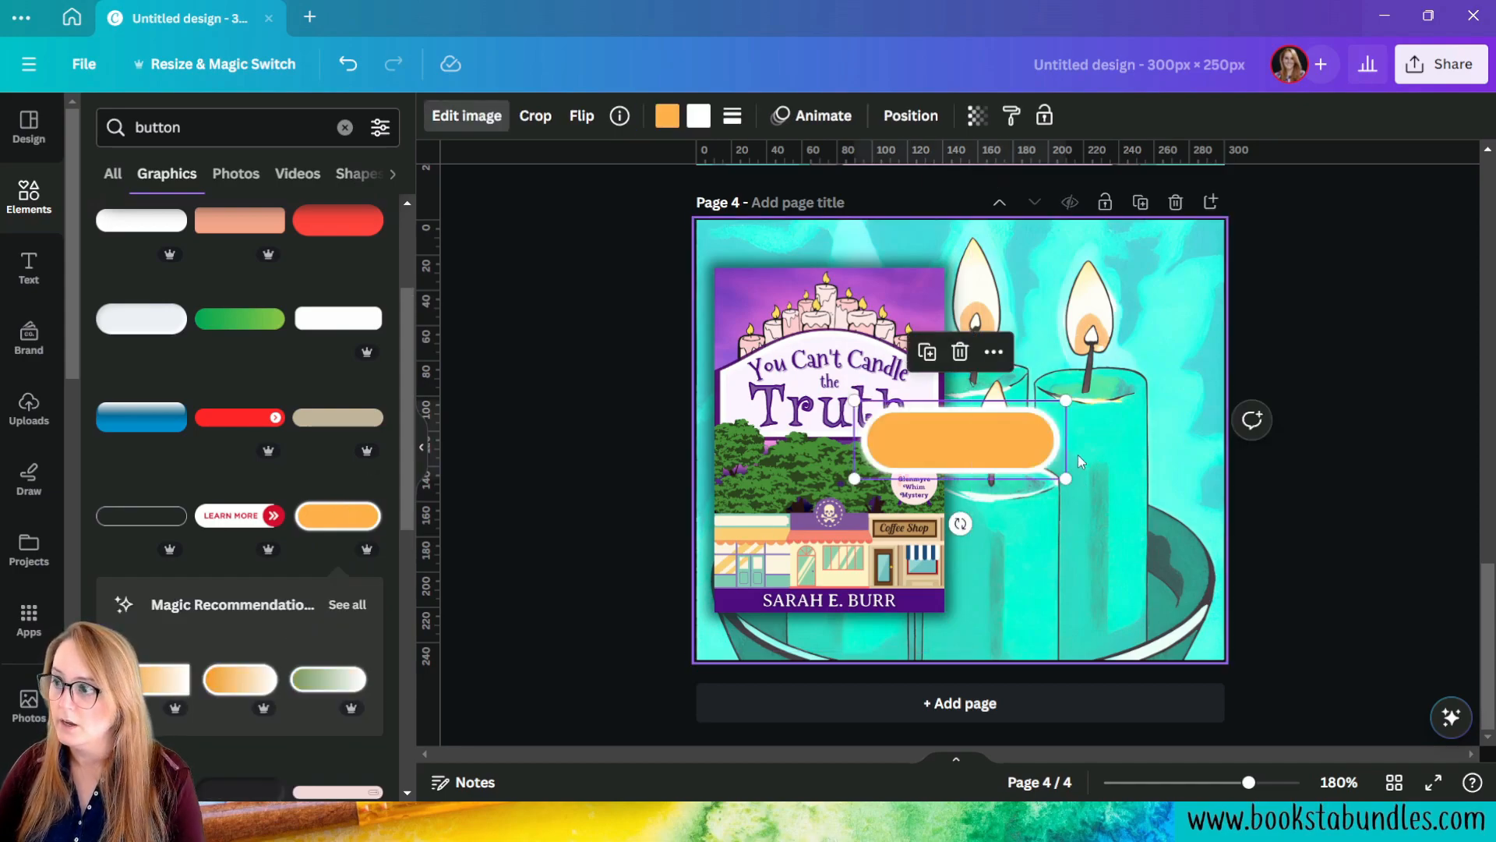
pyautogui.moveTo(978, 442); pyautogui.dragTo(1093, 577)
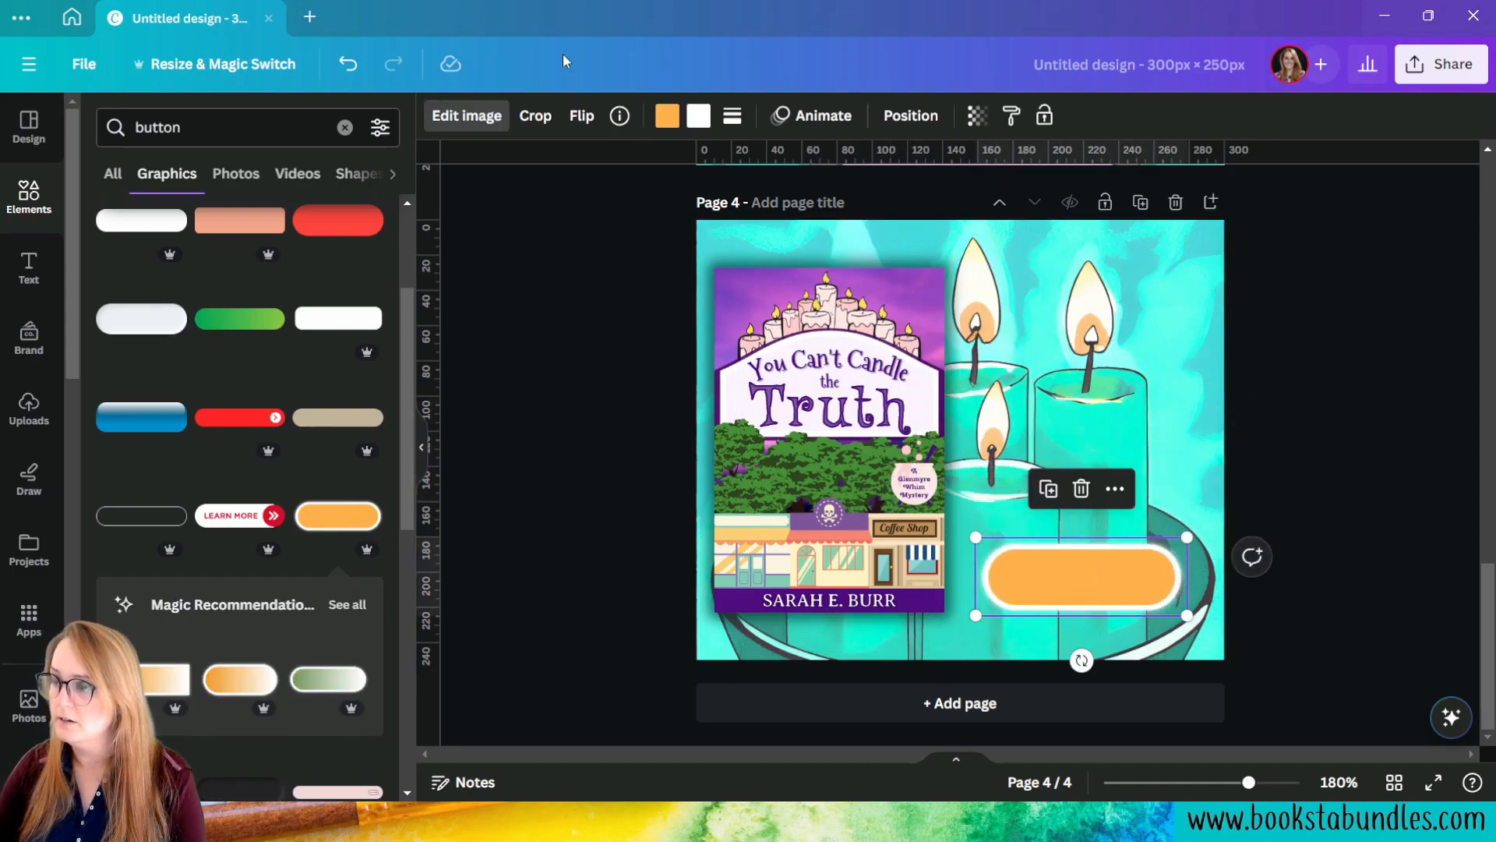
# Step: Open the button's fill colors and switch the brand palette to the Glenmyre Whim Mysteries kit
pyautogui.click(668, 117)
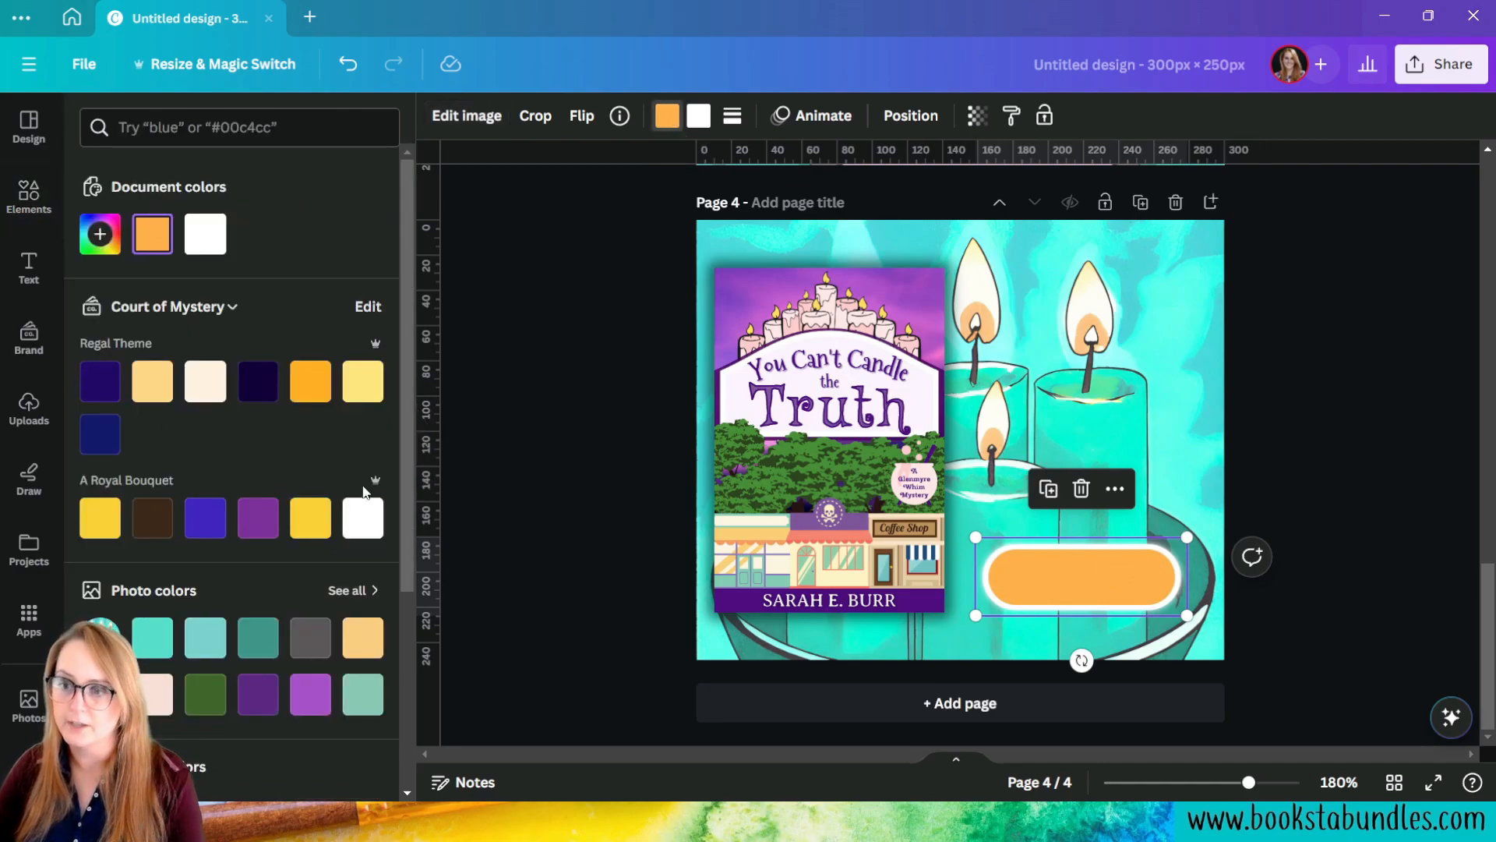
pyautogui.click(188, 307)
pyautogui.scroll(-3, 888, 514)
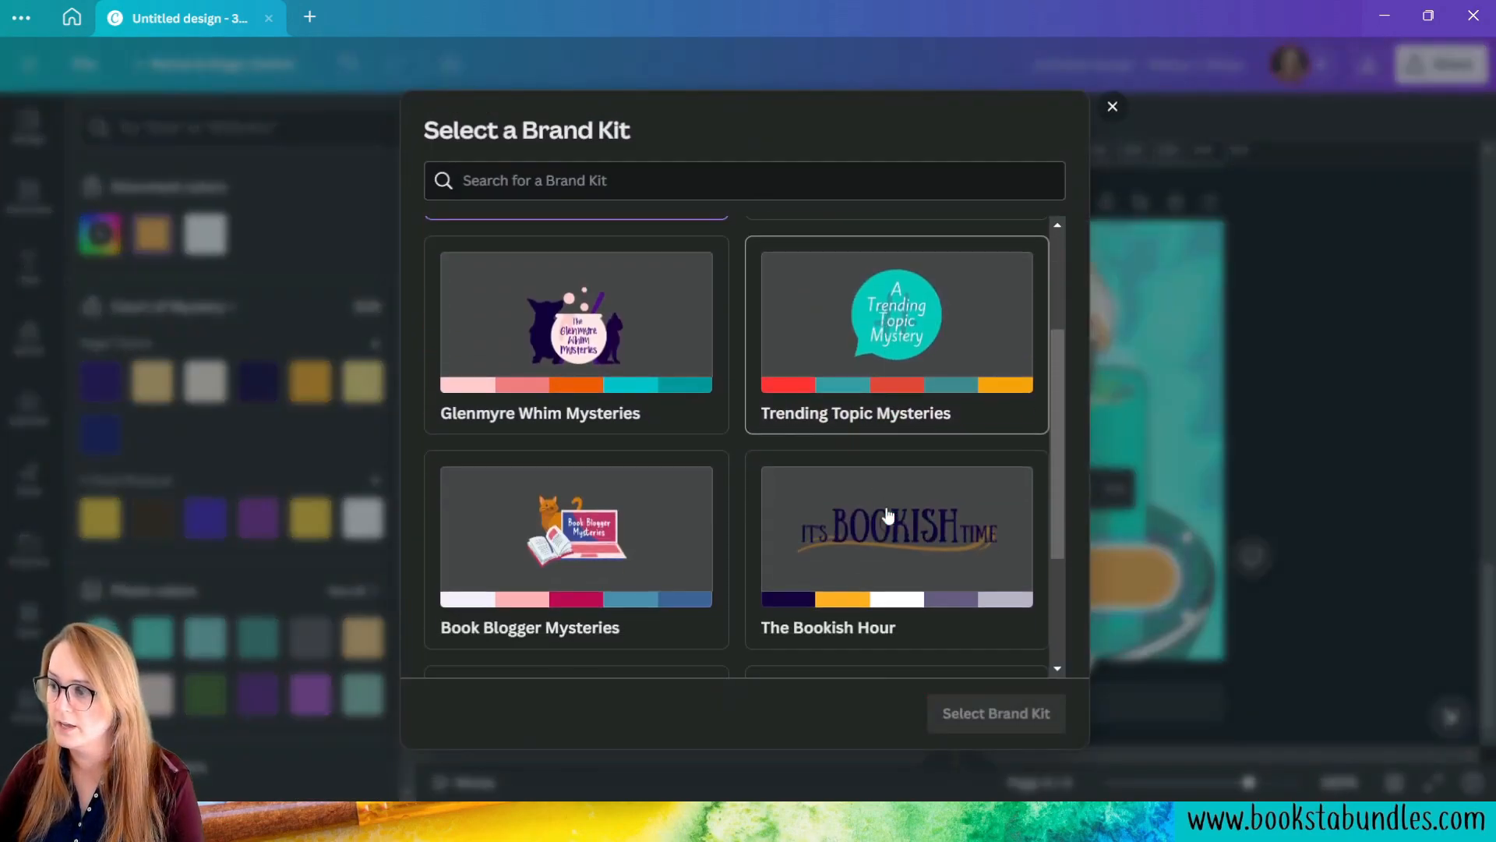
pyautogui.scroll(3, 673, 459)
pyautogui.click(651, 428)
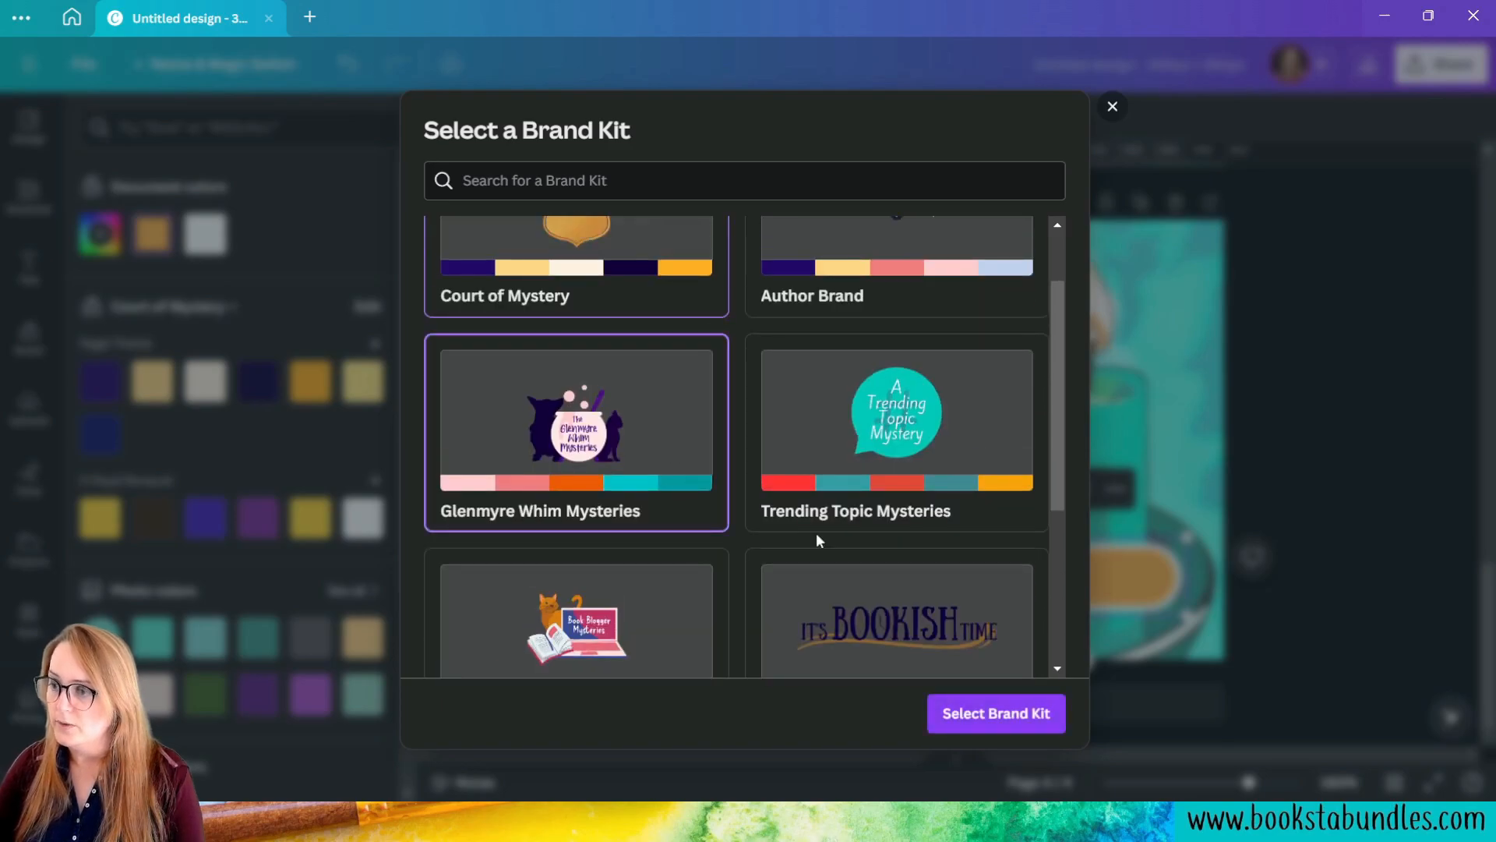
pyautogui.click(1007, 717)
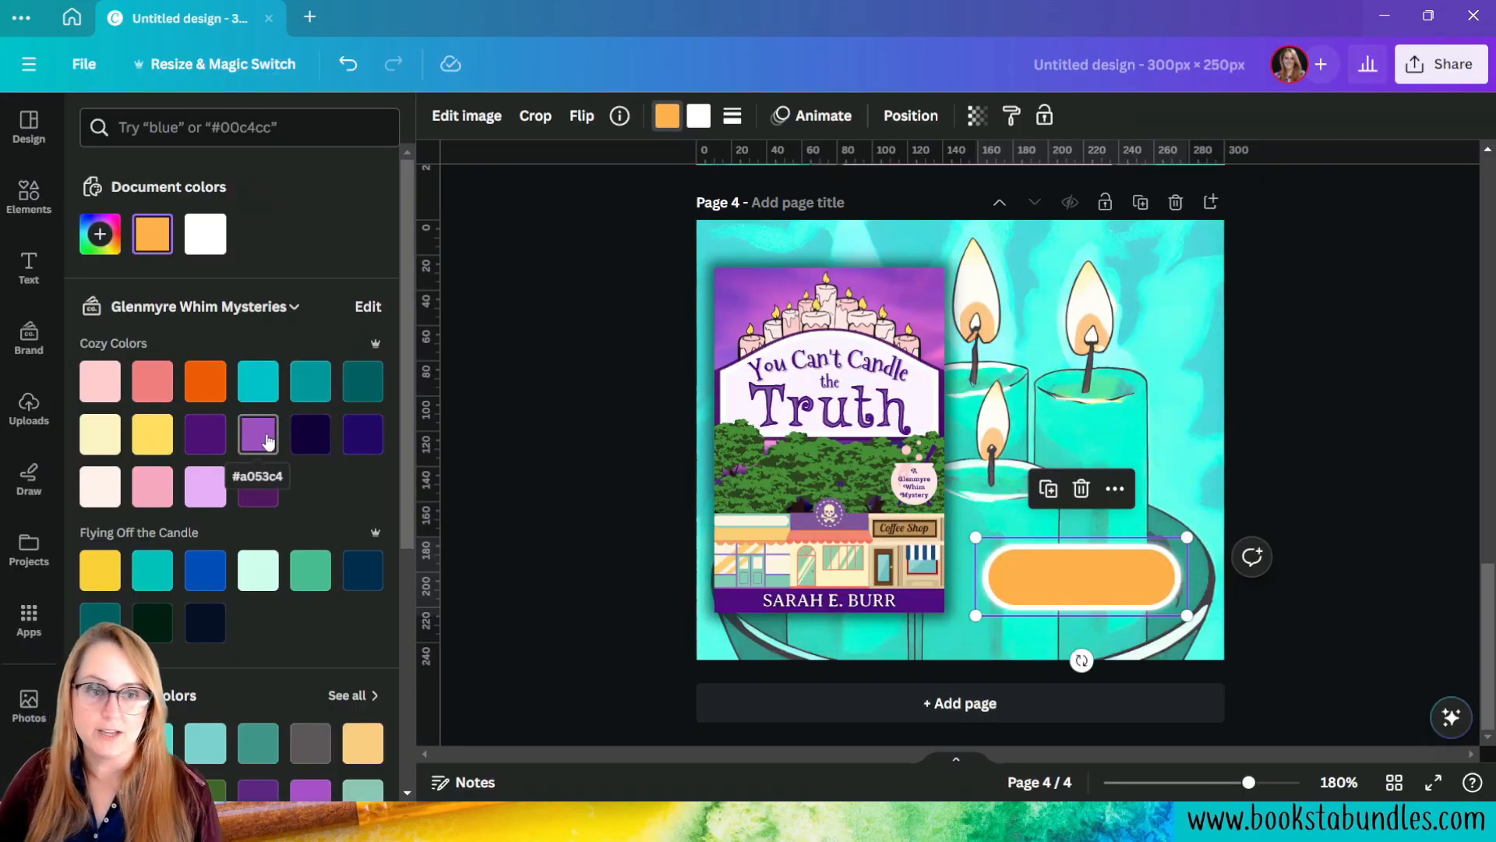
# Step: Try the cover's purple #A651CD, the brand lilac and the brand pink as the button's fill color
pyautogui.scroll(-3, 250, 585)
pyautogui.scroll(3, 315, 559)
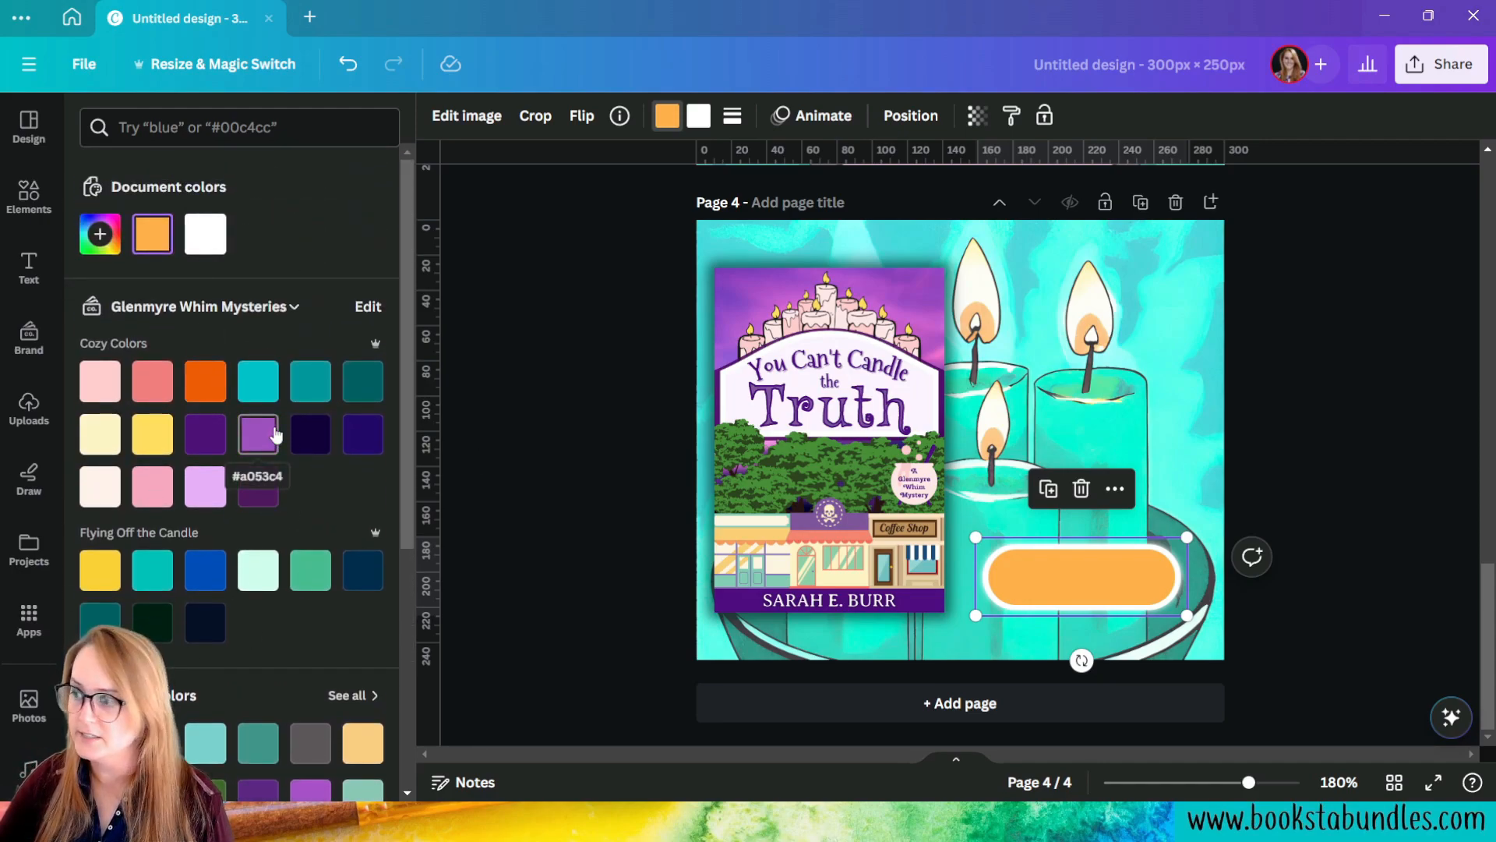
pyautogui.scroll(-3, 267, 434)
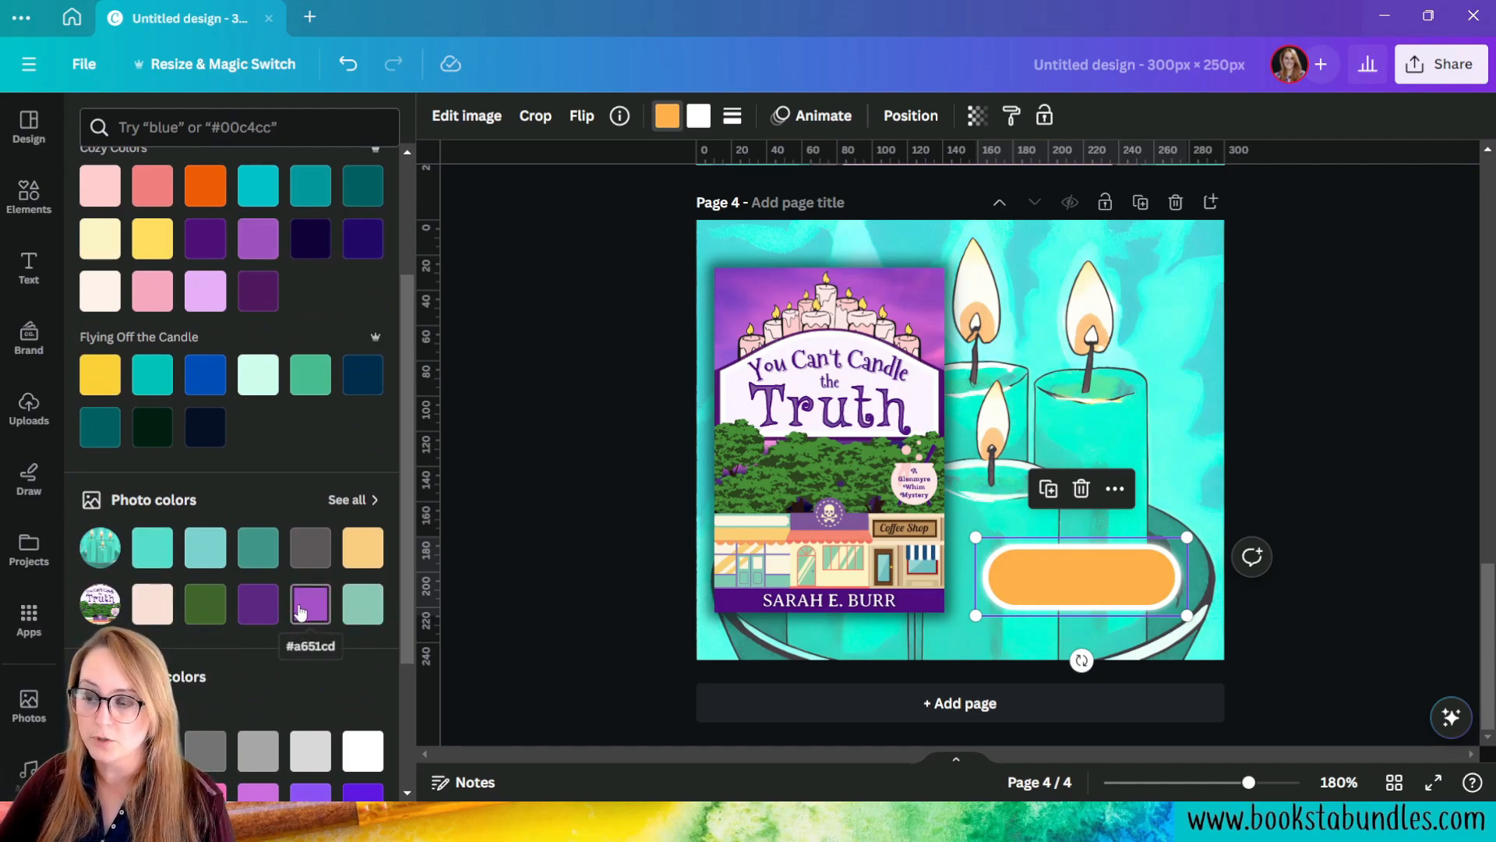
pyautogui.click(302, 610)
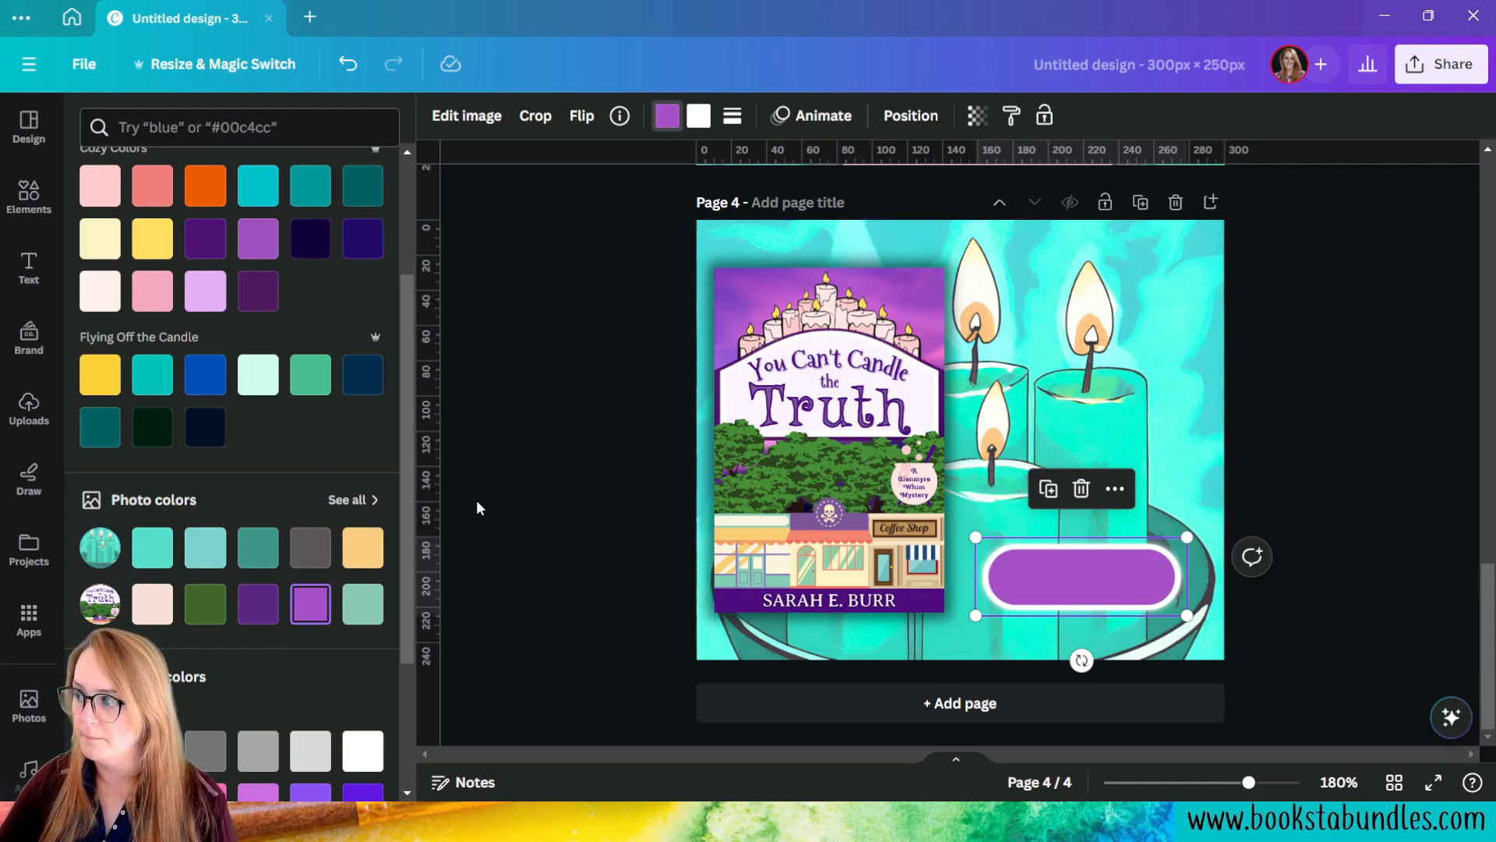
pyautogui.scroll(3, 299, 436)
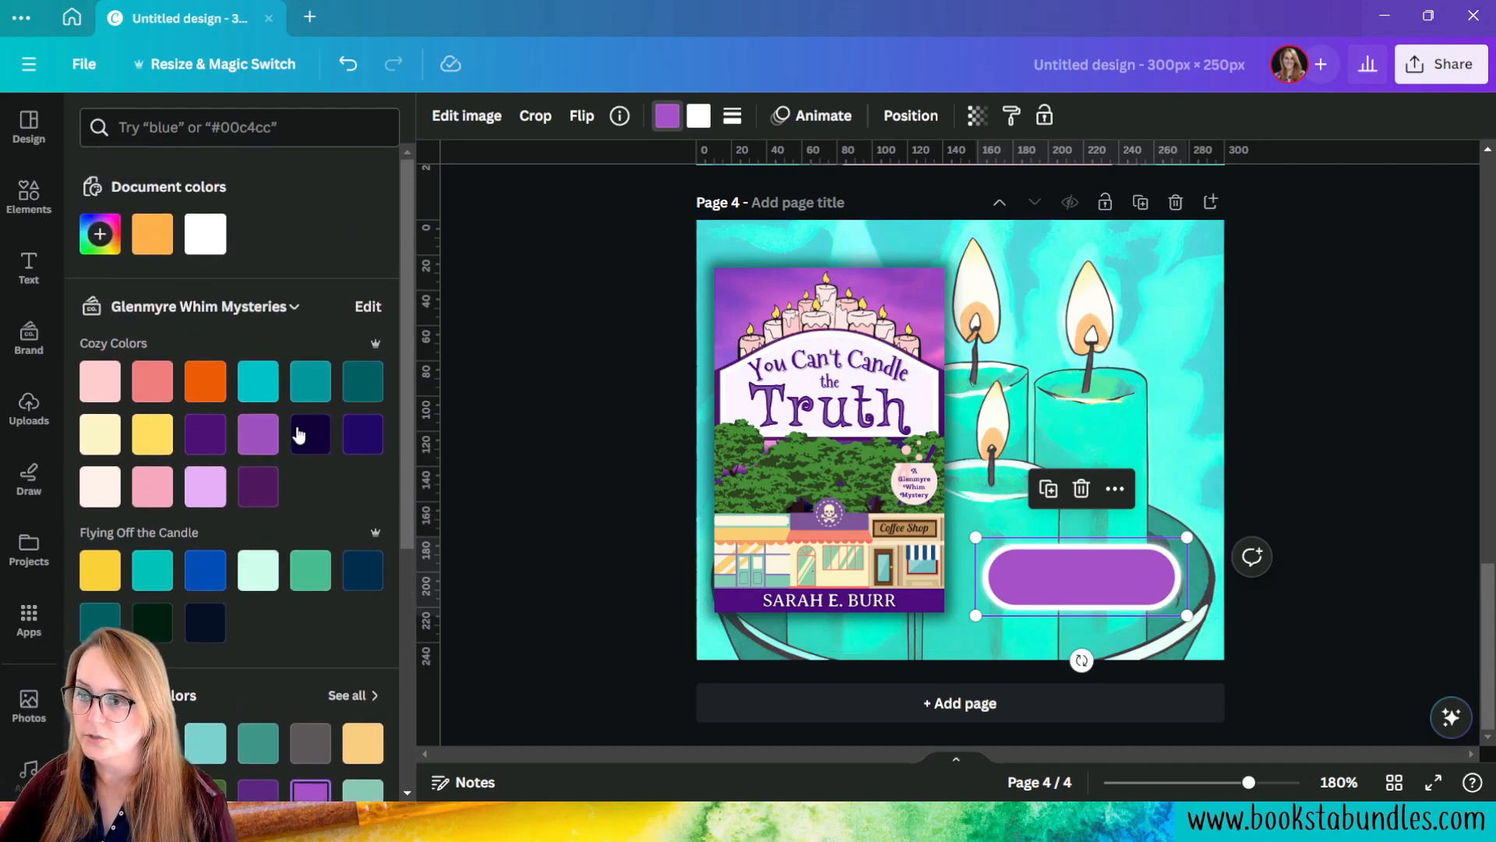
pyautogui.click(205, 491)
pyautogui.click(153, 486)
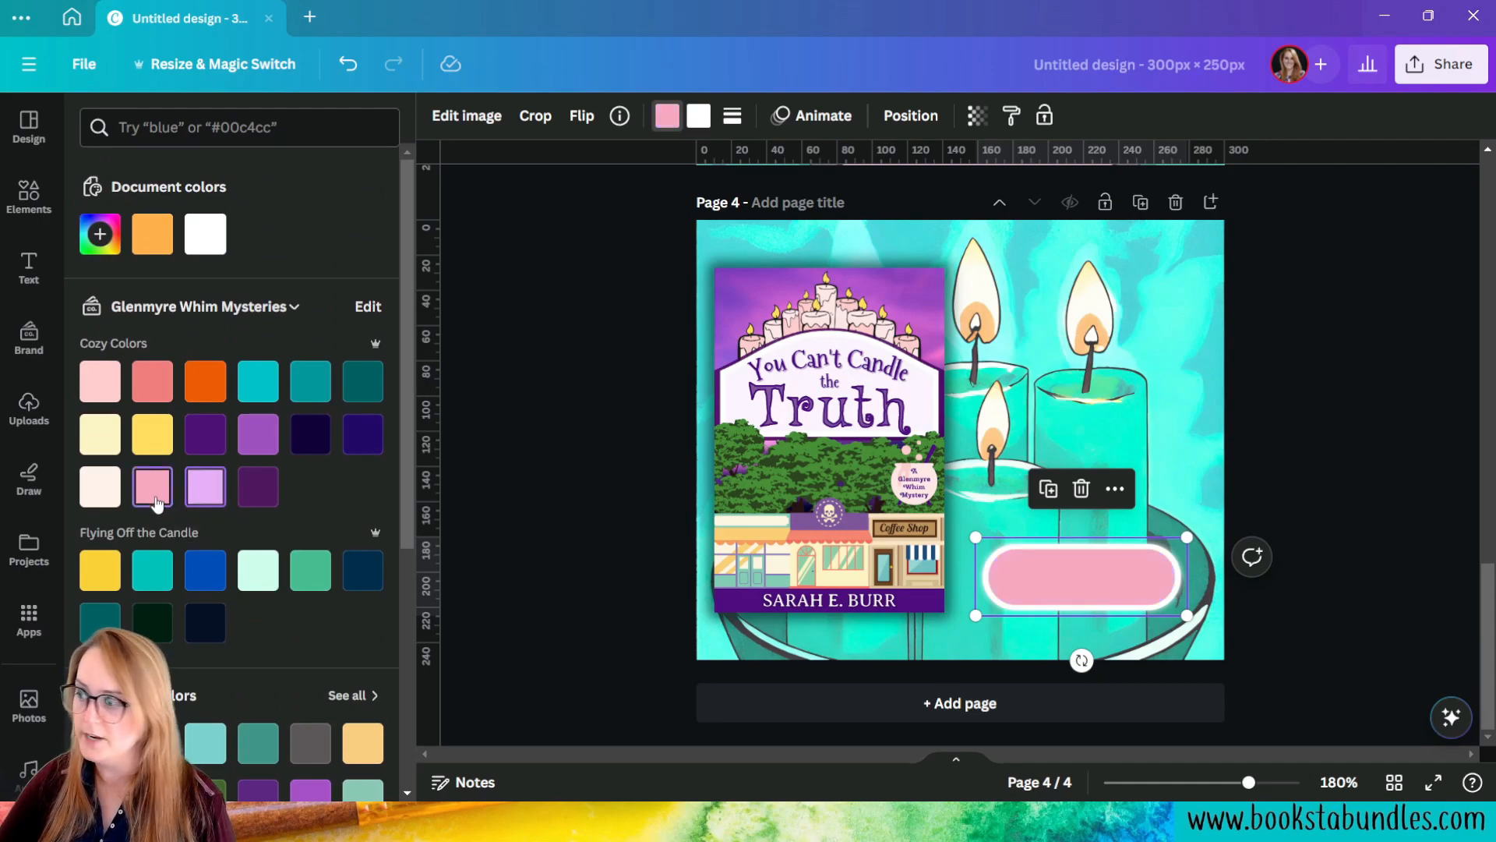
# Step: Fill the button with the brand purple #A053C4 and brighten it to the custom purple #C23EFF
pyautogui.click(251, 424)
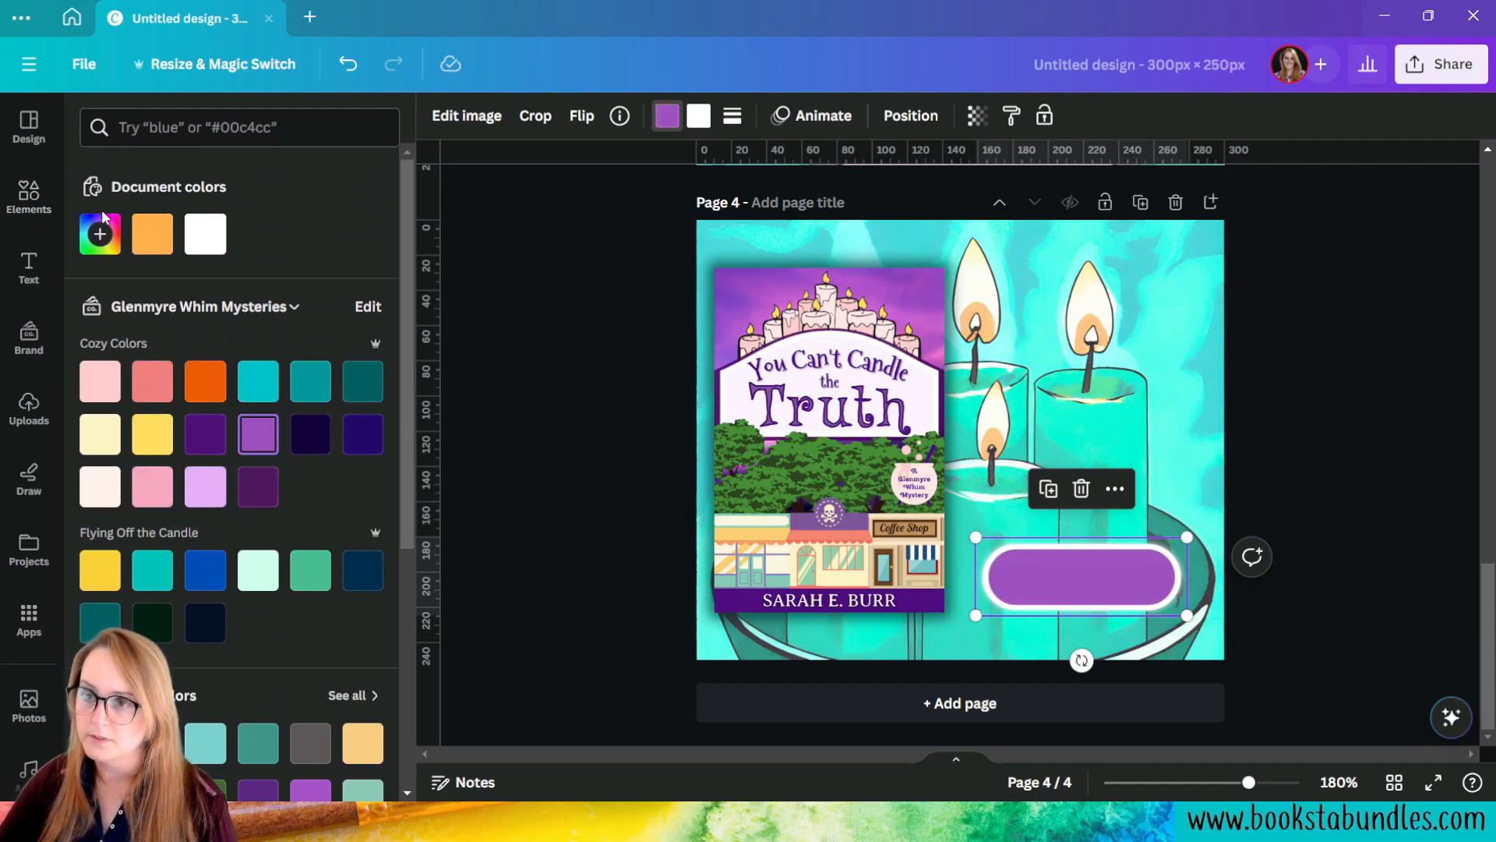
pyautogui.click(99, 239)
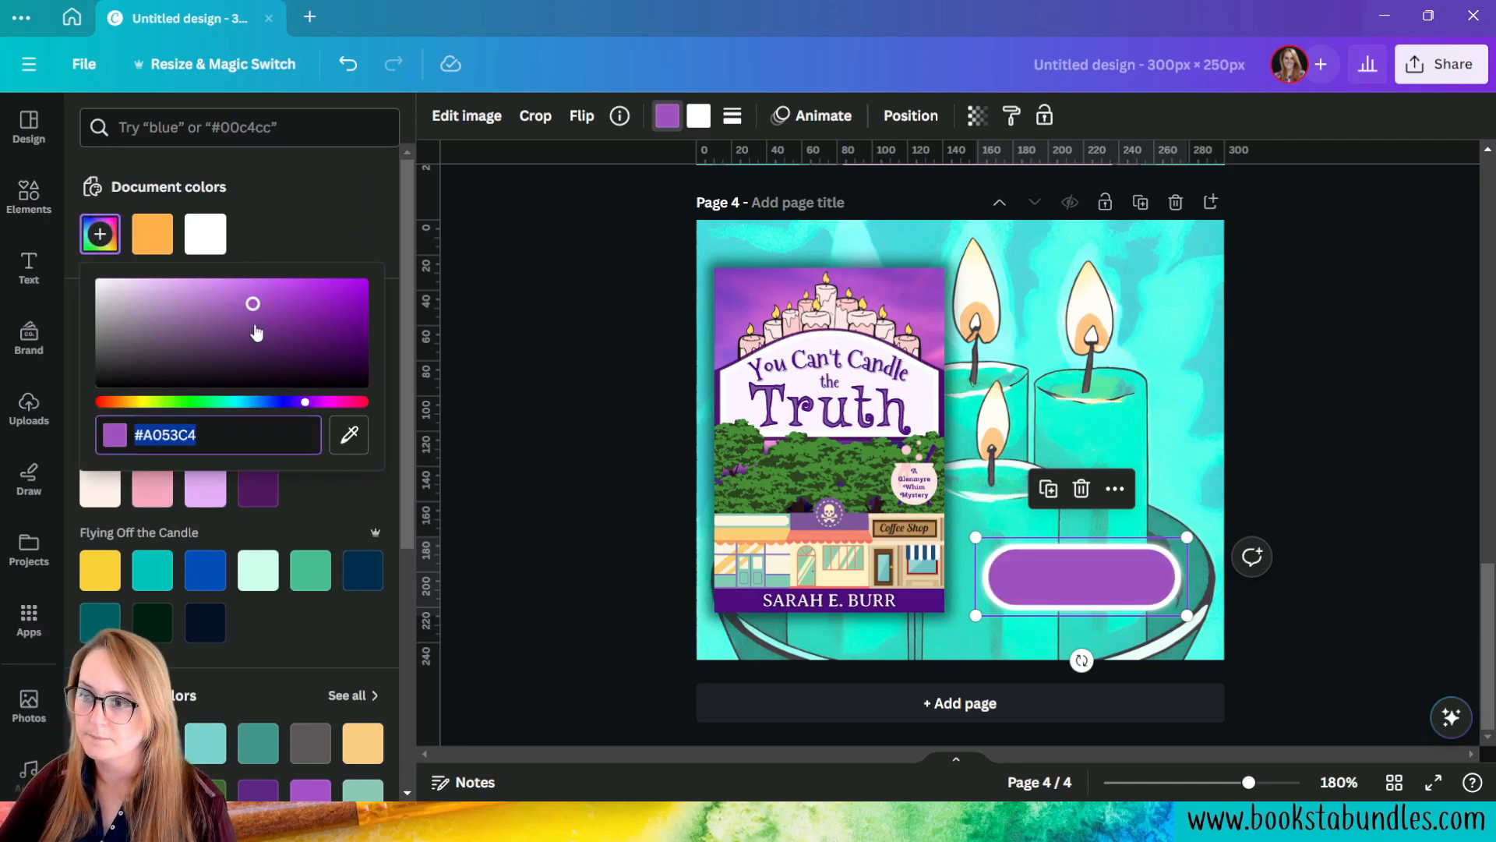
pyautogui.moveTo(253, 304); pyautogui.dragTo(302, 201)
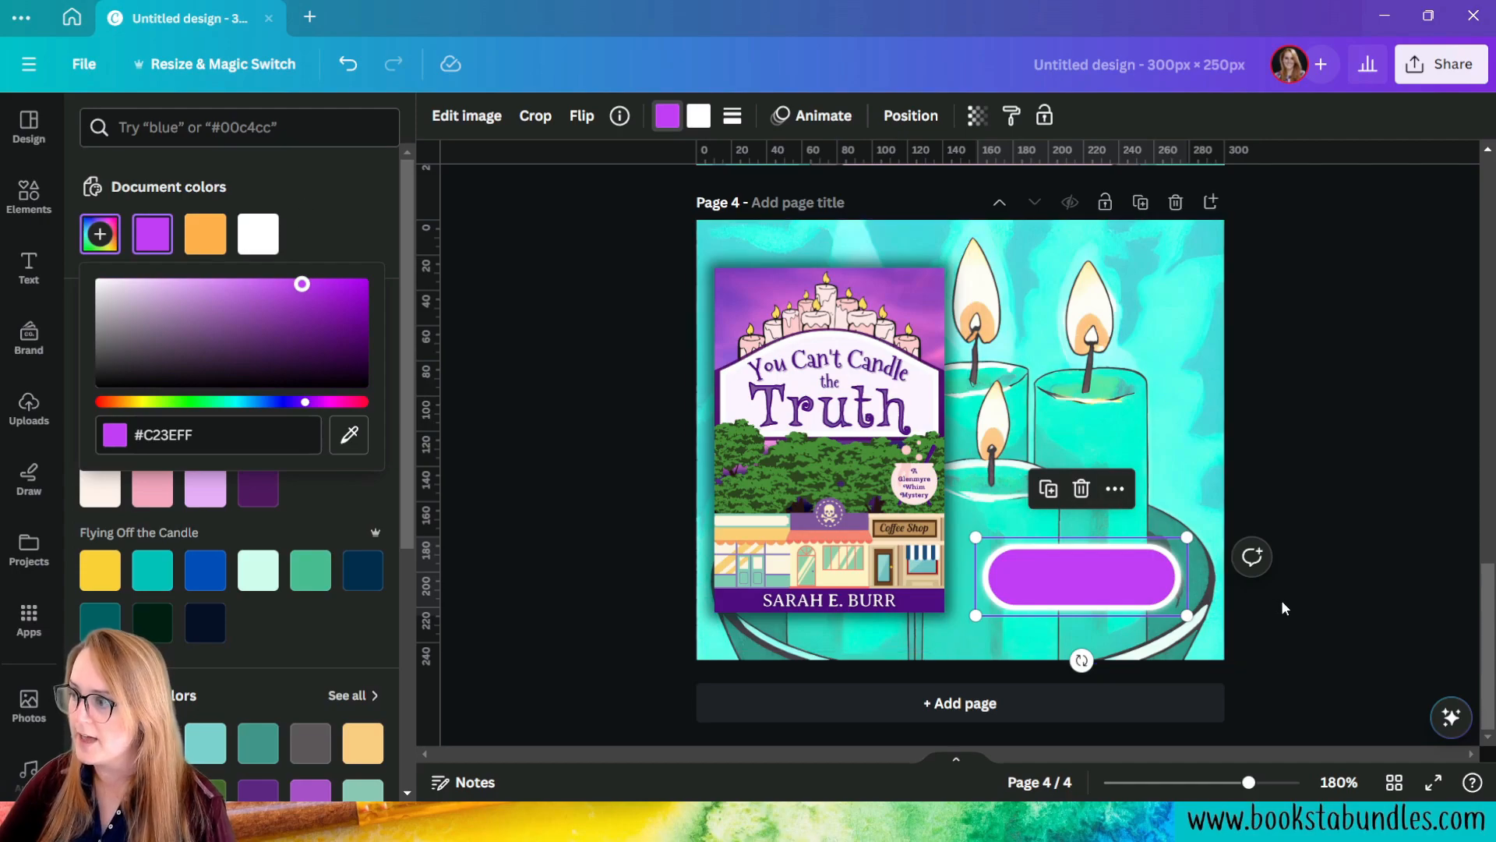
pyautogui.click(1367, 624)
pyautogui.click(1367, 623)
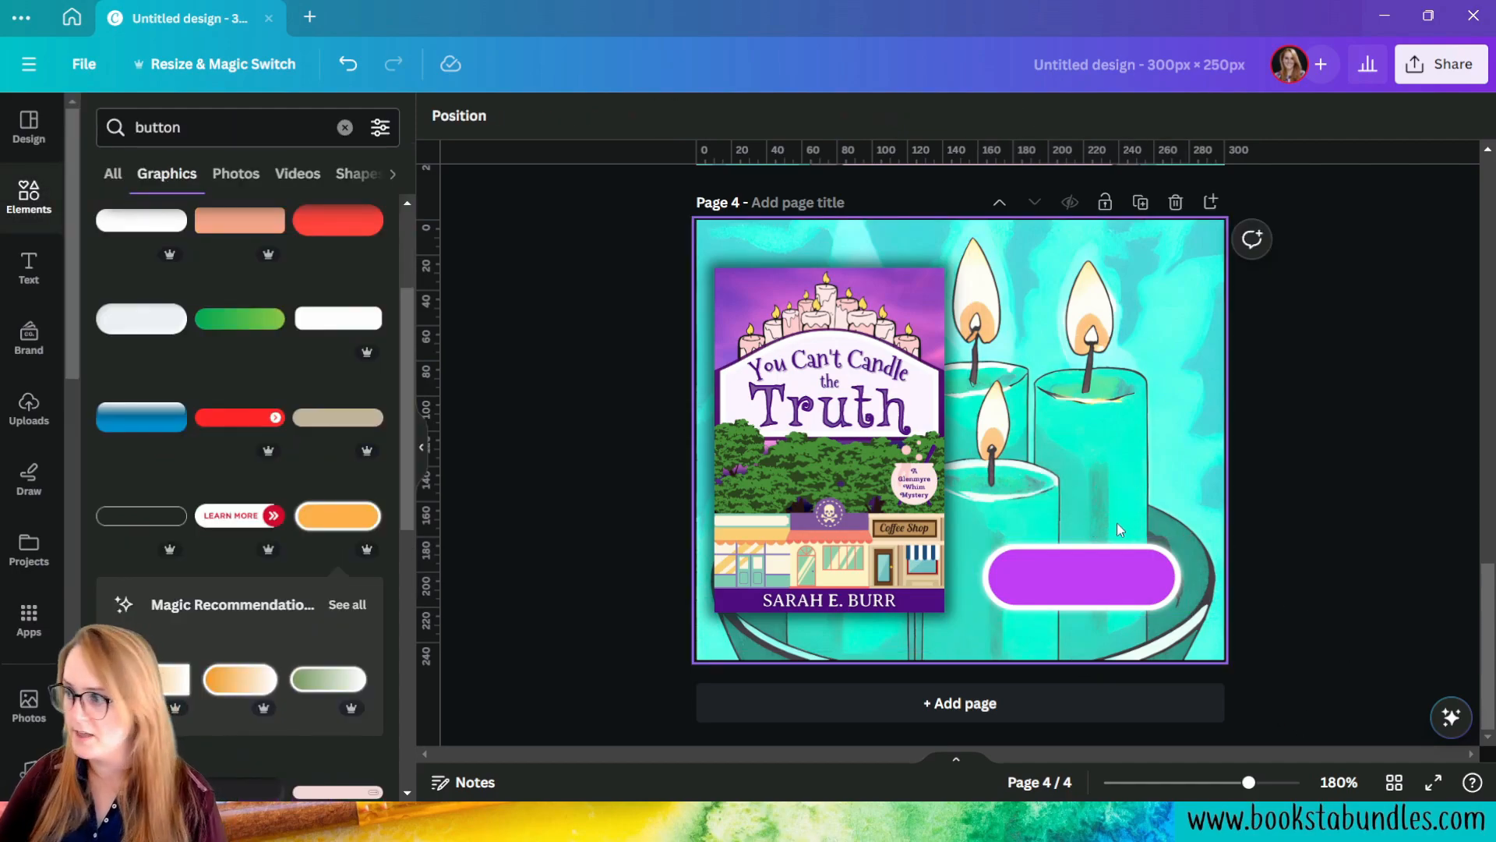
# Step: Try the darkest navy for the button's border, and change the border to the golden yellow from Cozy Colors
pyautogui.click(1138, 578)
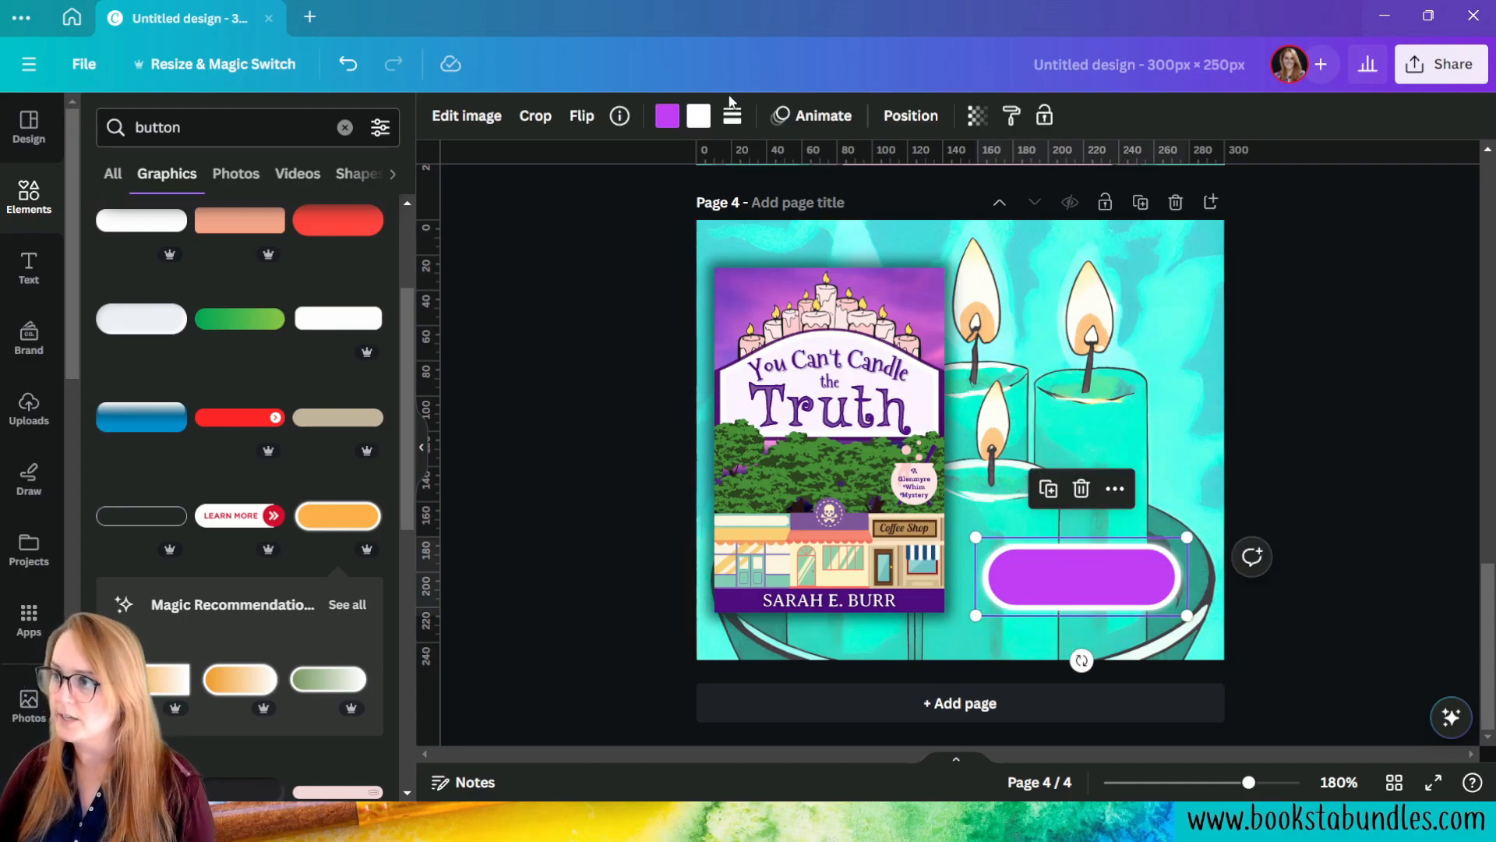
pyautogui.click(709, 122)
pyautogui.click(303, 437)
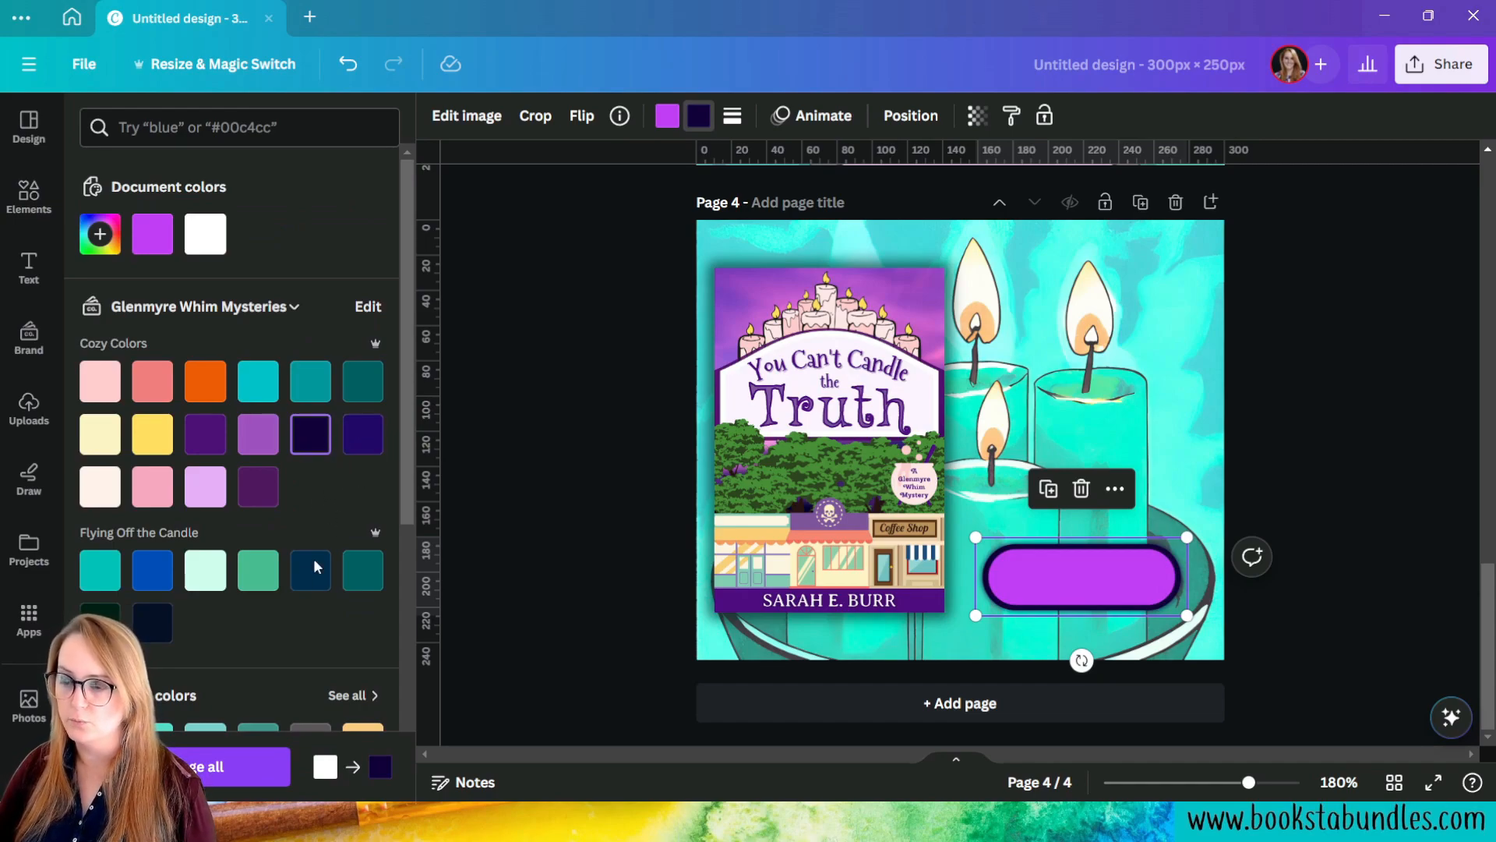
pyautogui.click(161, 431)
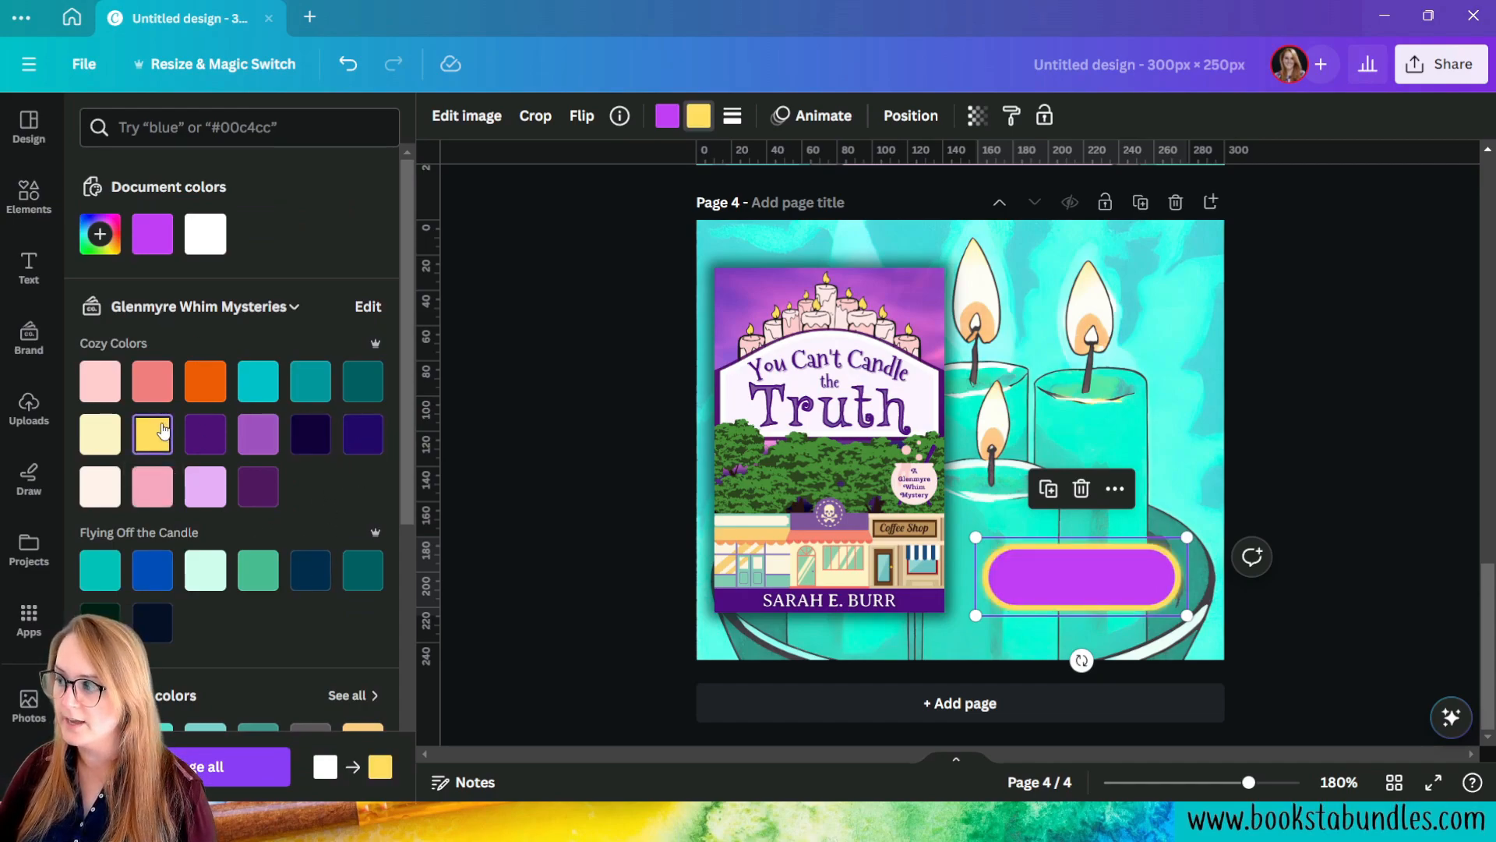
# Step: Change the purple button's border color to white and deselect the button
pyautogui.click(205, 234)
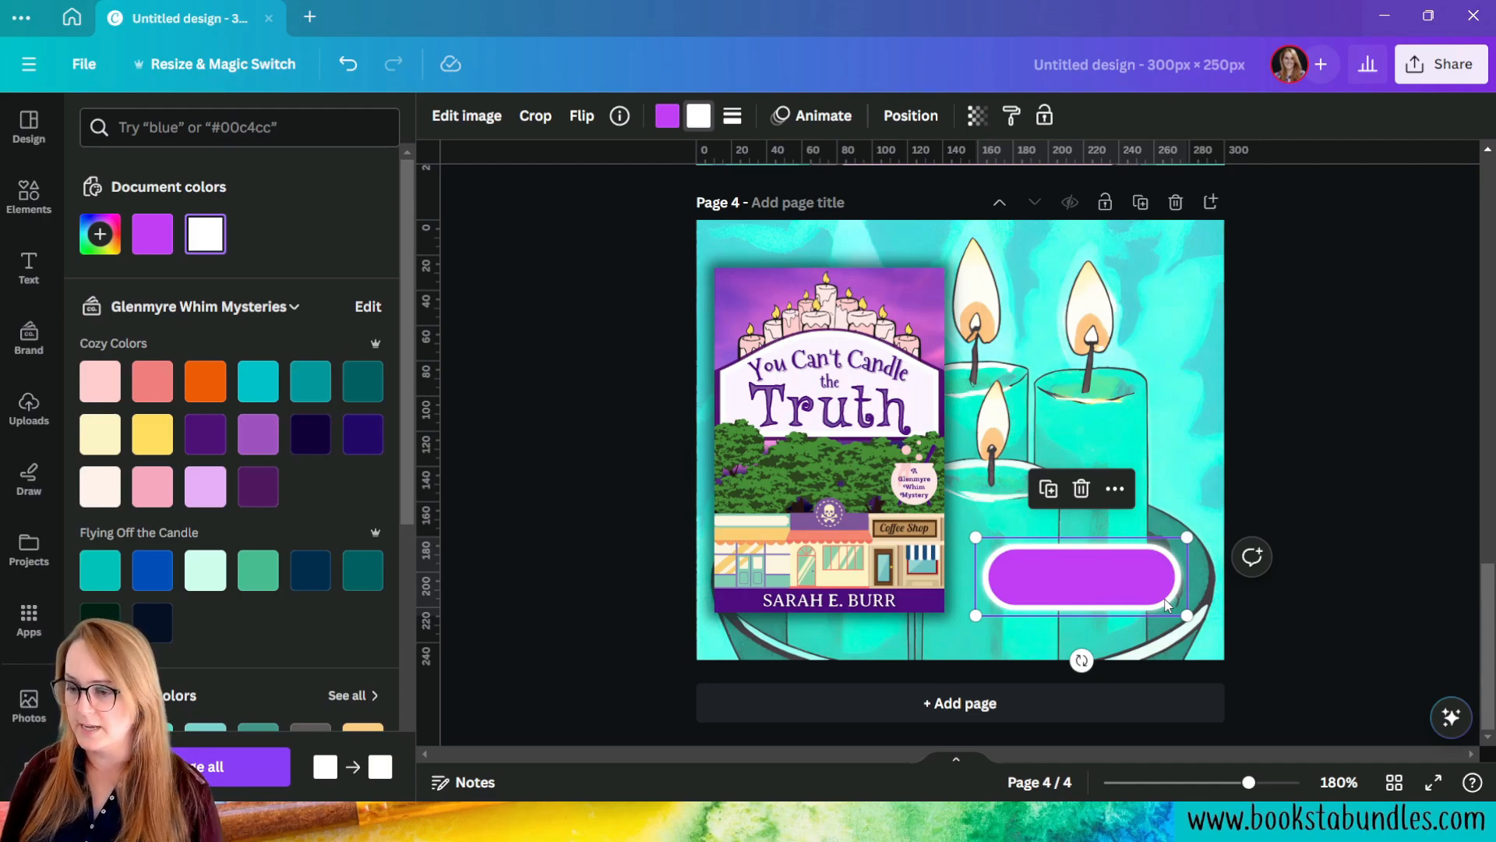
pyautogui.click(625, 551)
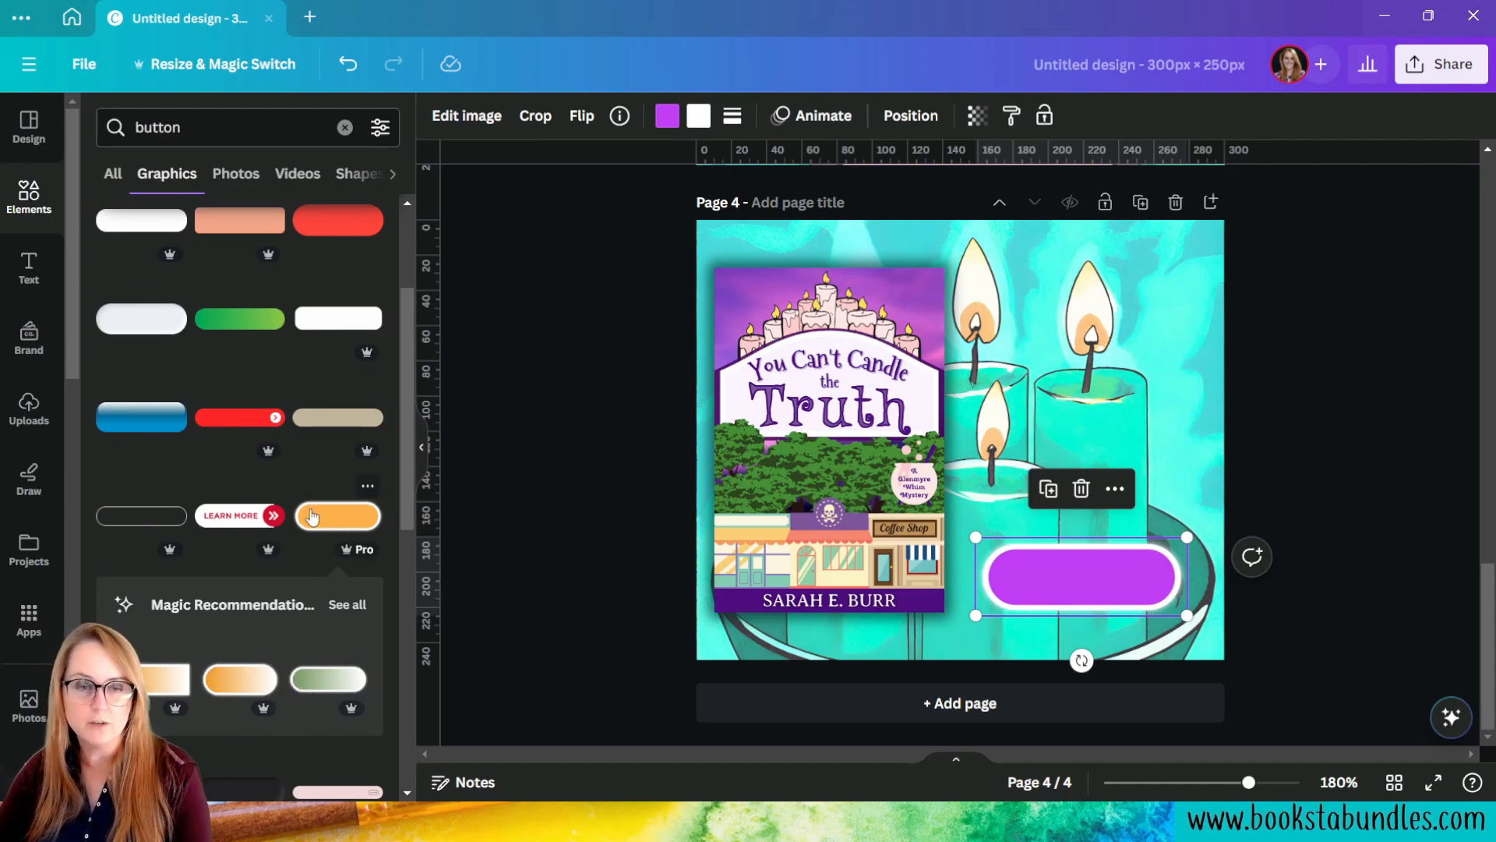
# Step: Try the orange gradient rounded button above the purple one with the darkest navy border color, and delete it
pyautogui.click(244, 676)
pyautogui.moveTo(950, 432); pyautogui.dragTo(1064, 479)
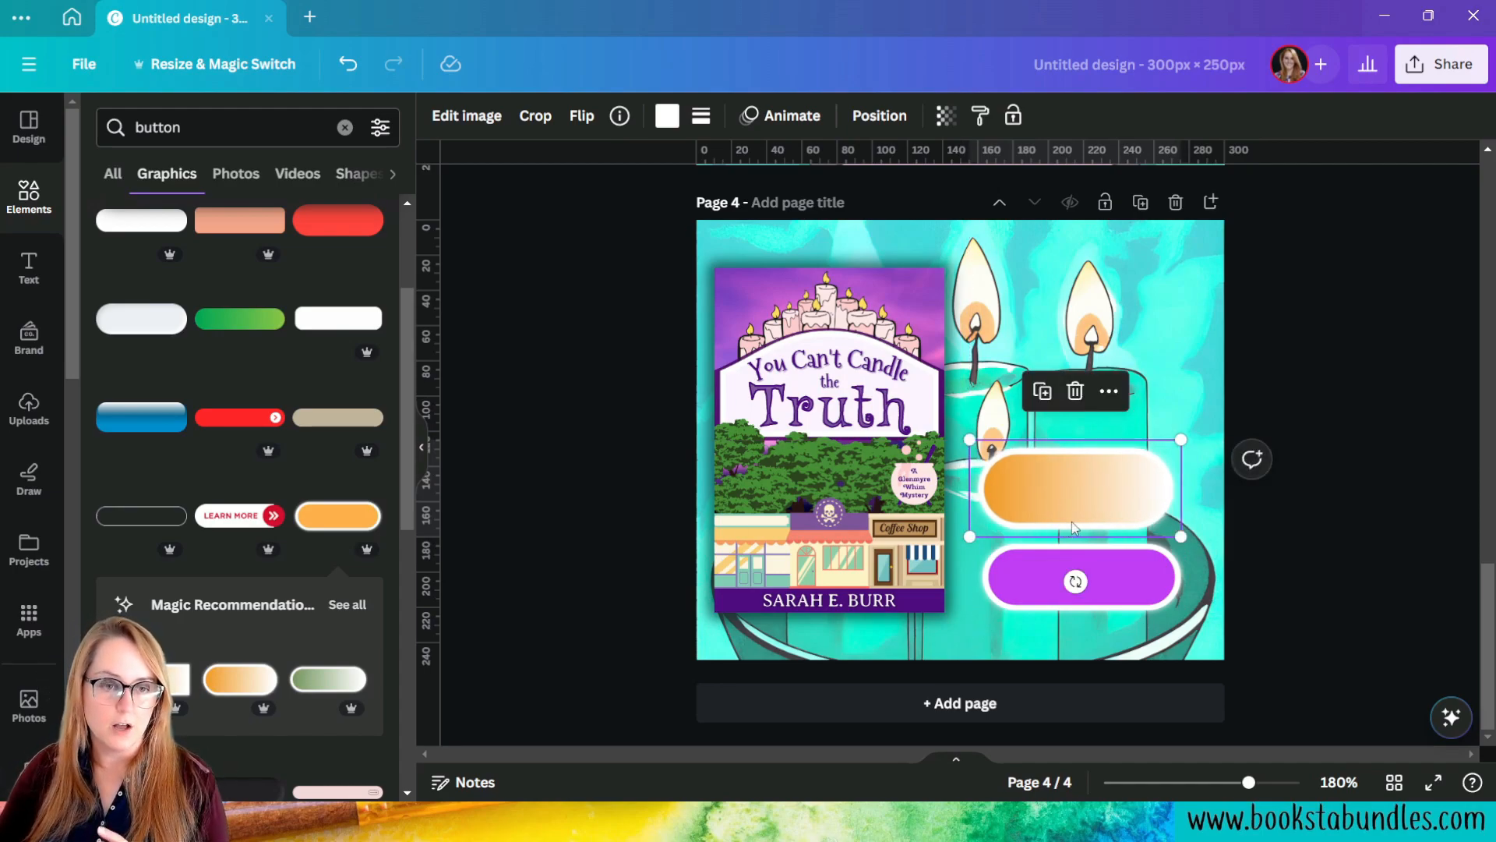
pyautogui.click(671, 118)
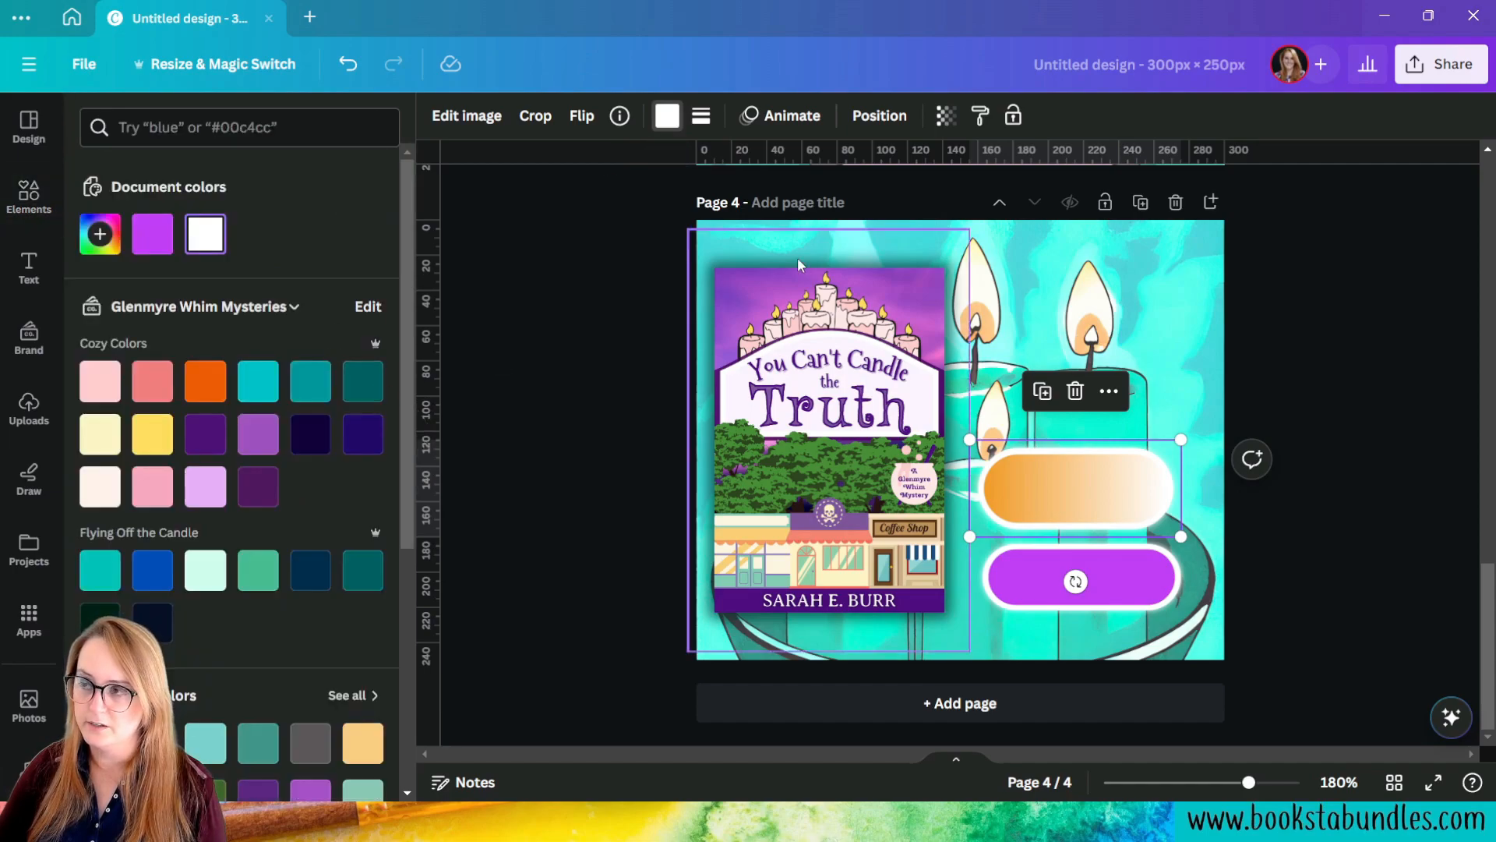
pyautogui.click(298, 445)
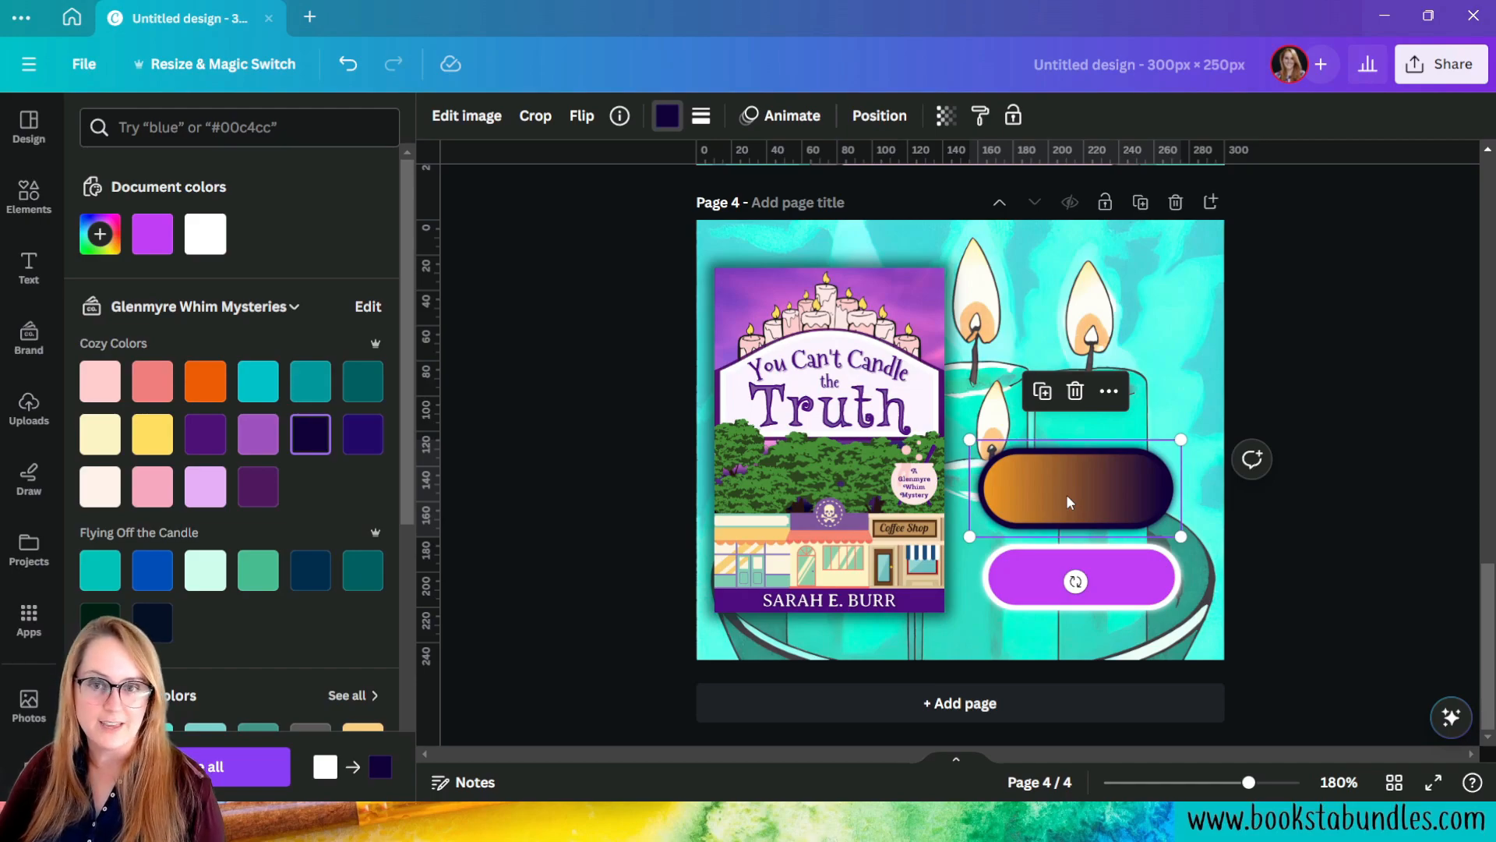
pyautogui.press('Delete')
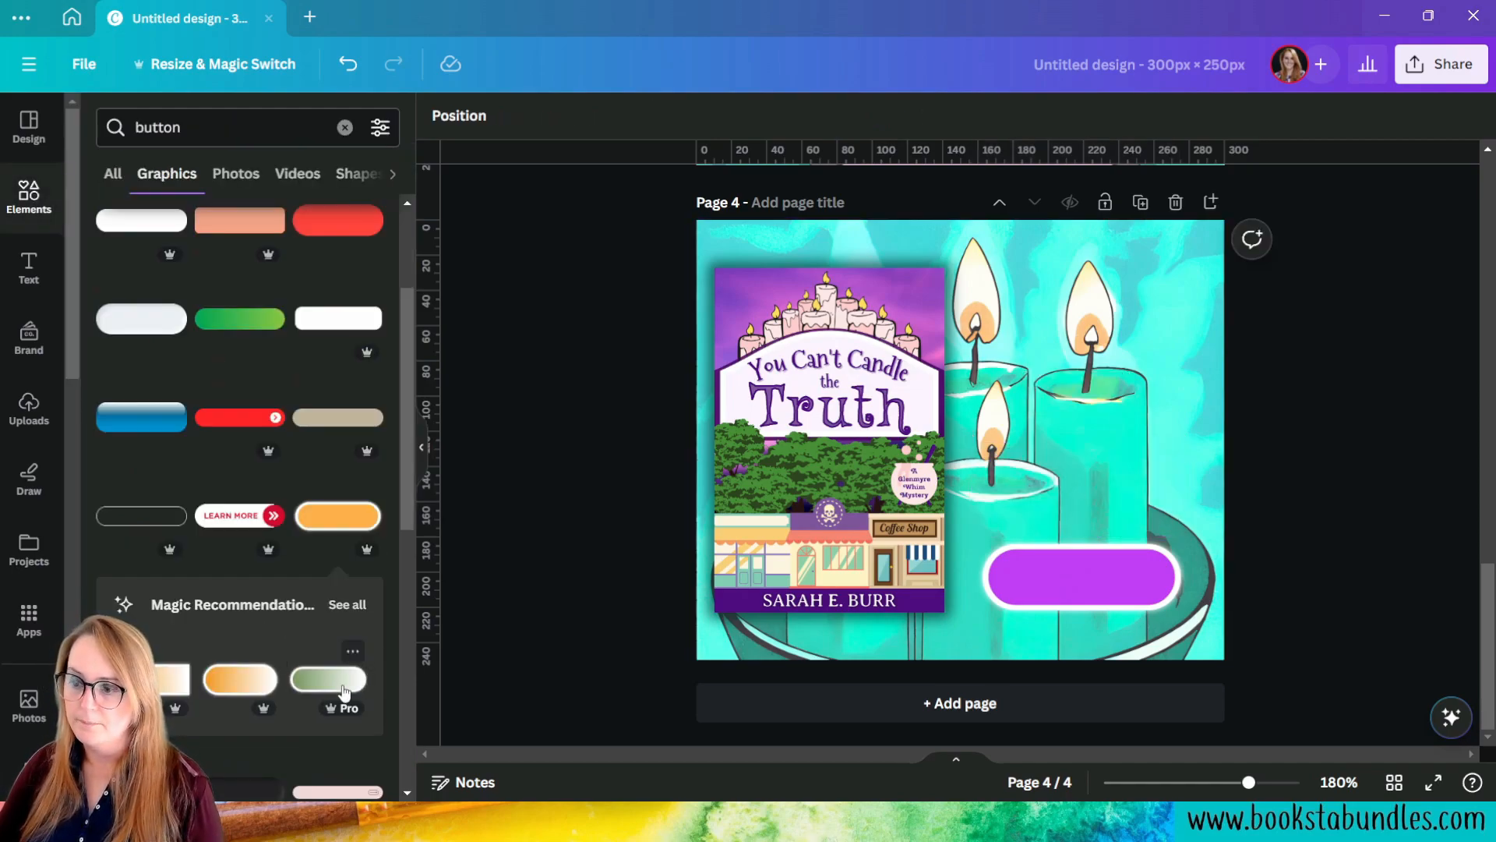
# Step: Look through all the magic recommendations for a matching rounded button in other colors
pyautogui.click(336, 608)
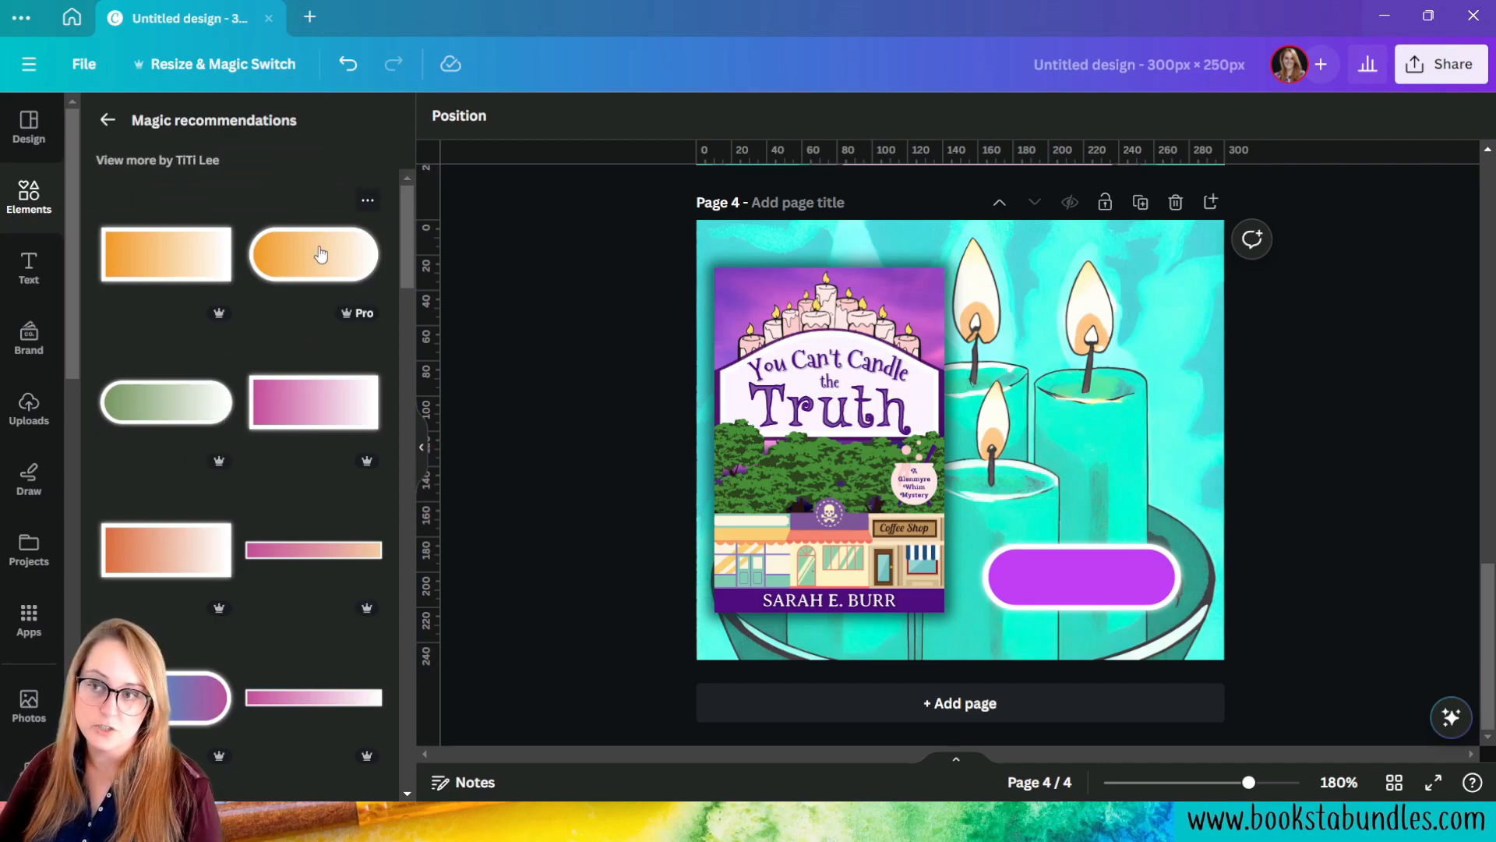
pyautogui.scroll(-5, 320, 253)
pyautogui.scroll(-8, 273, 562)
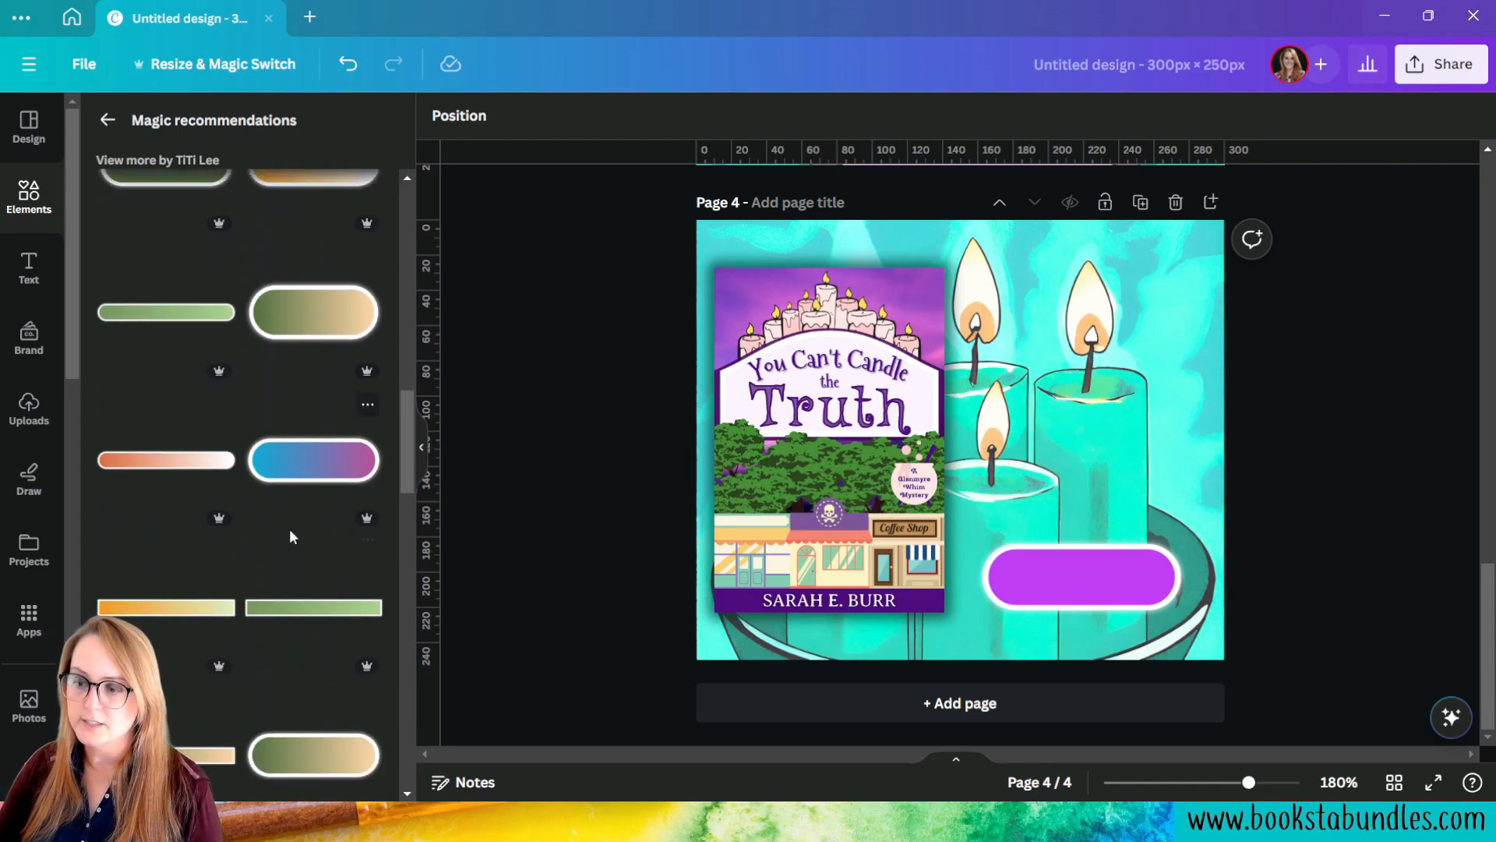
pyautogui.scroll(-3, 291, 542)
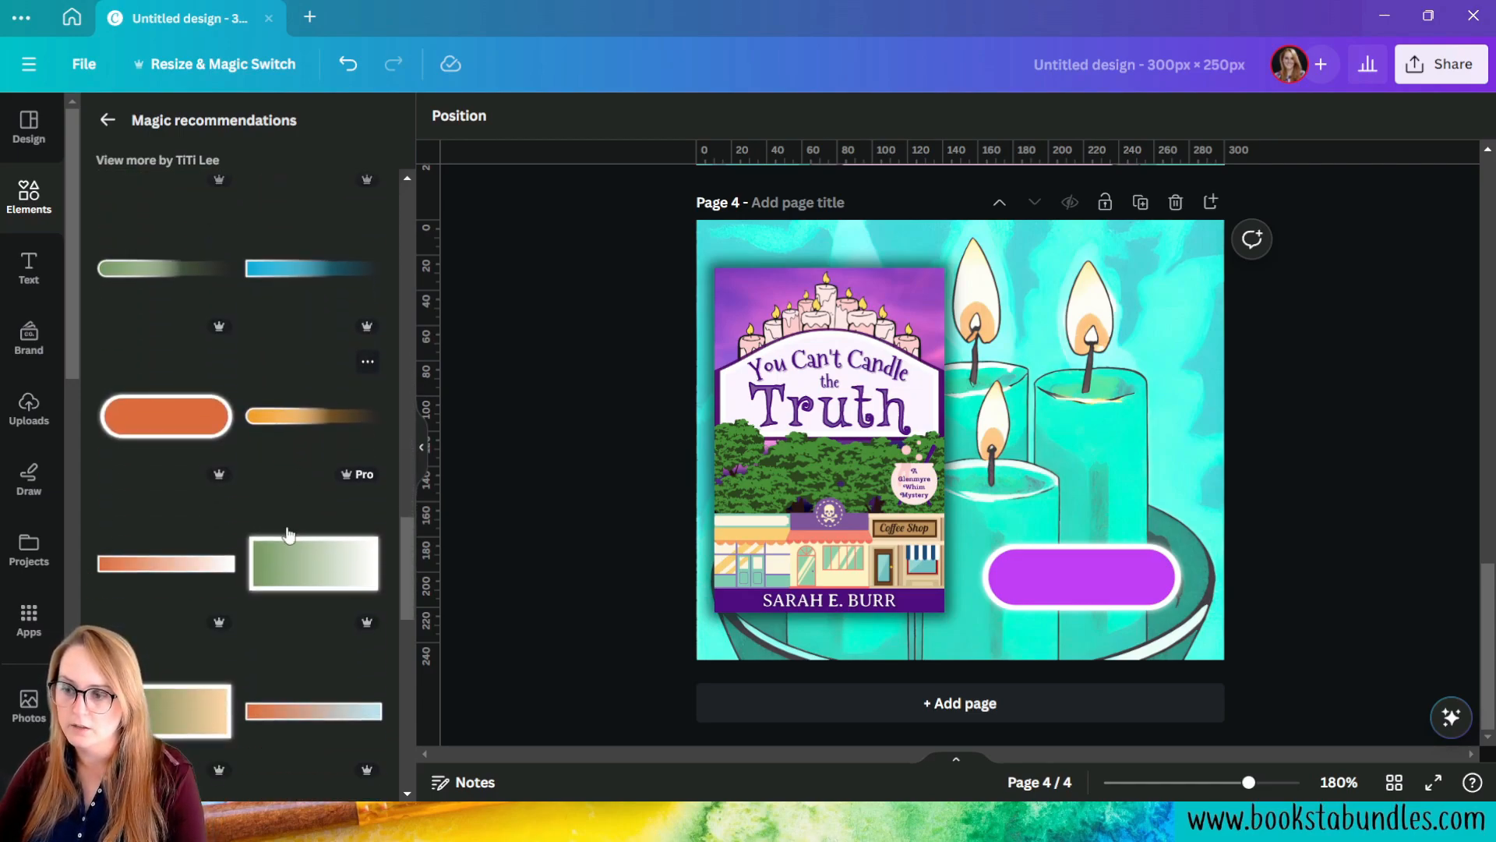
pyautogui.scroll(-5, 289, 538)
pyautogui.scroll(-2, 290, 546)
pyautogui.moveTo(221, 372)
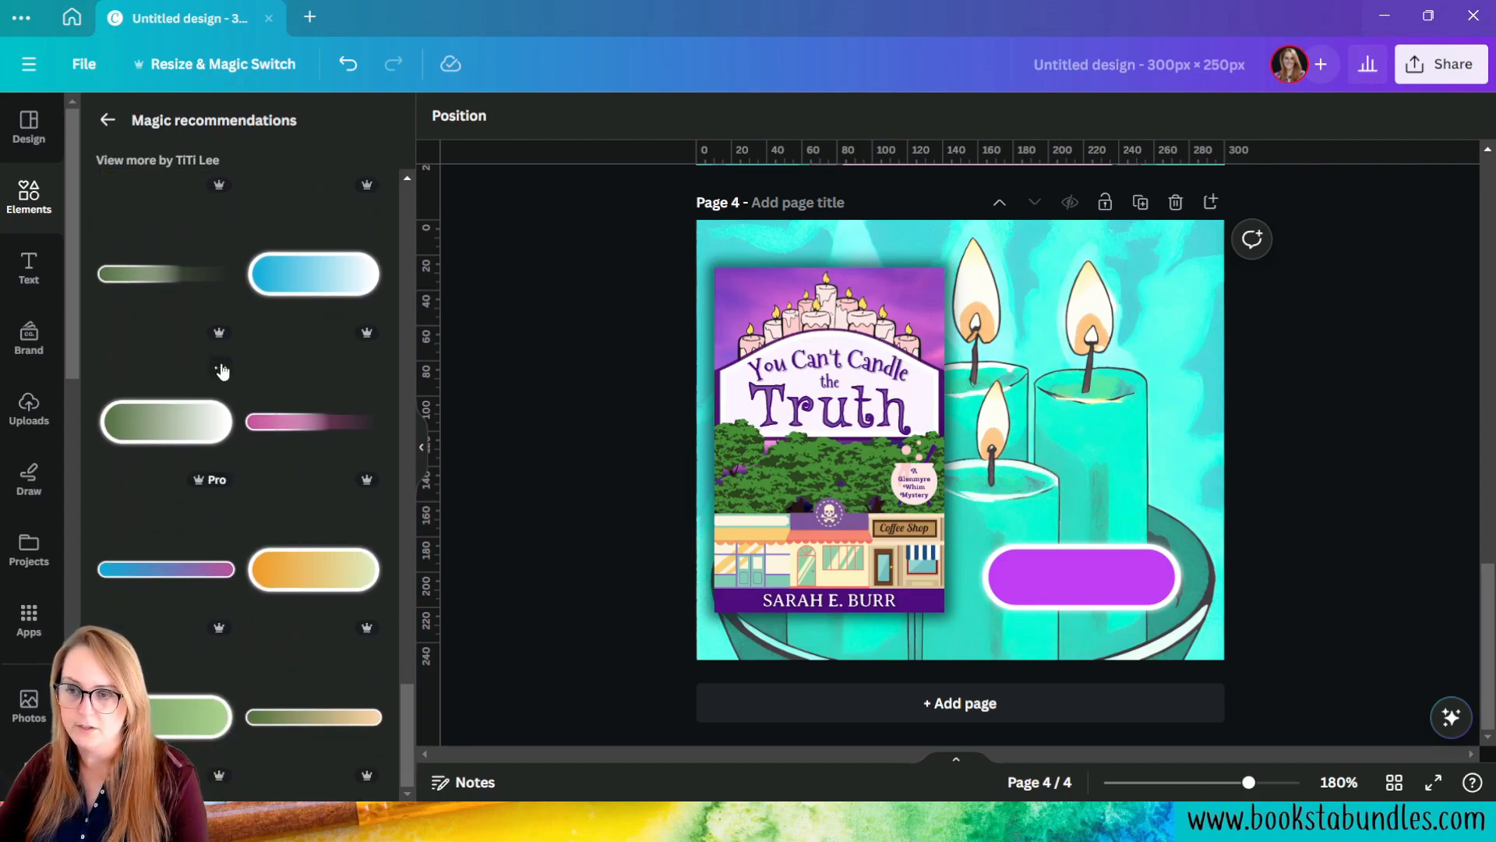
pyautogui.scroll(-10, 298, 468)
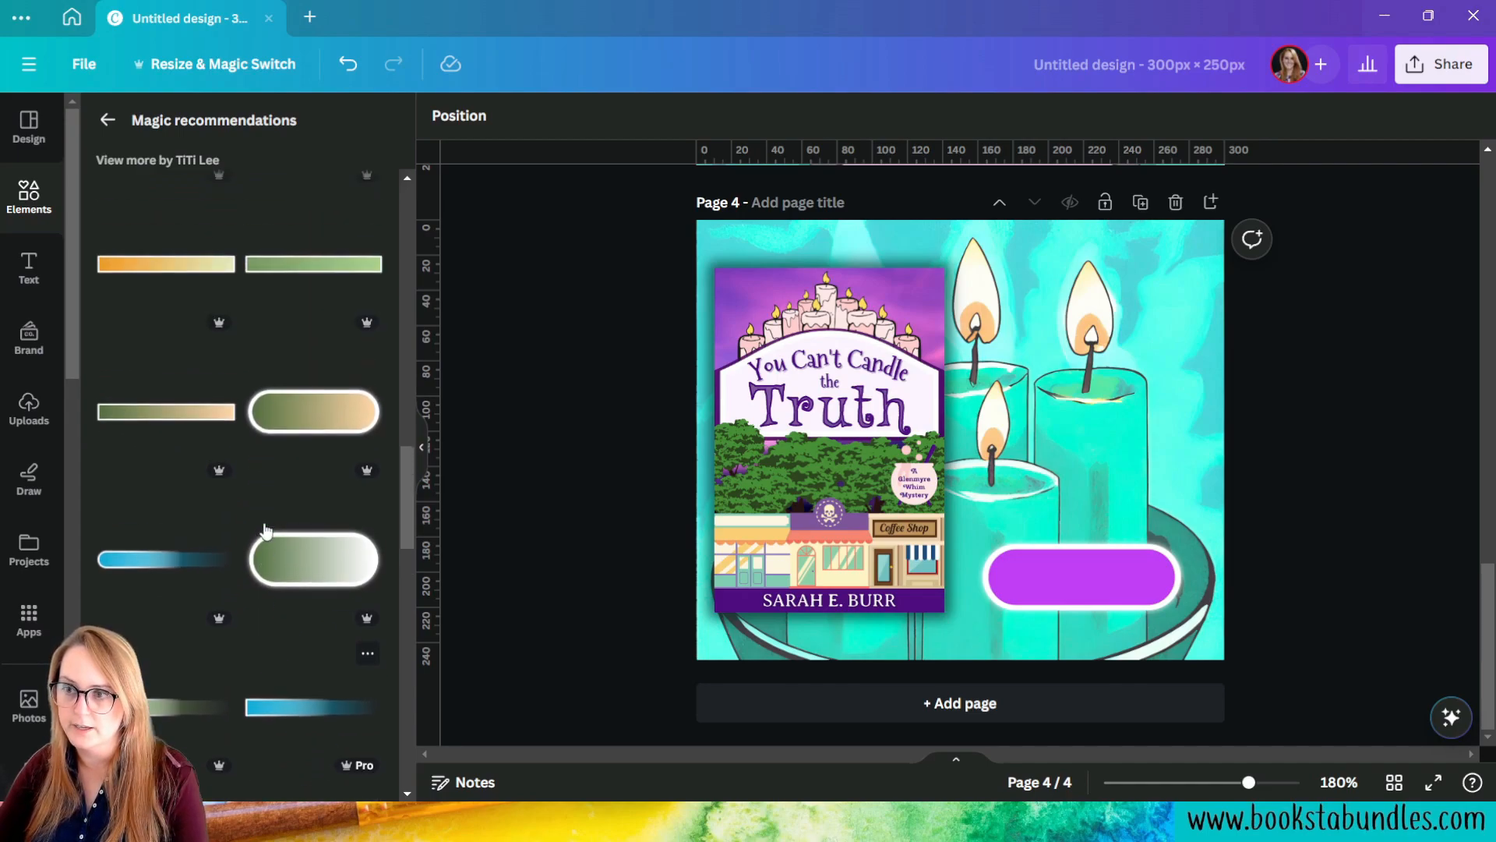
pyautogui.scroll(5, 240, 514)
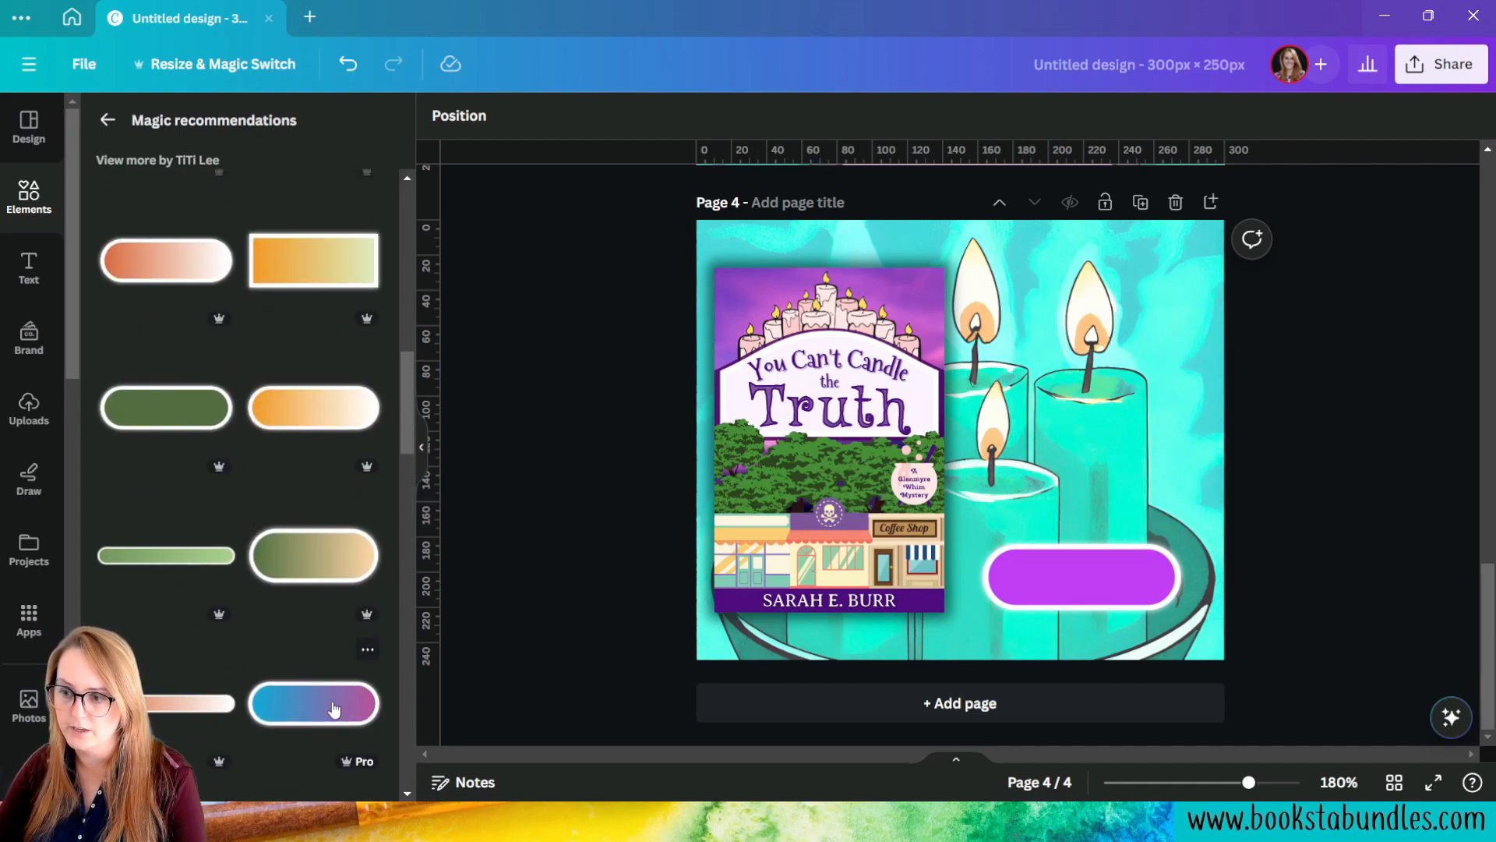
# Step: Add the blue-to-purple gradient button above the purple one and try navy, bright purple and white for its border
pyautogui.click(333, 708)
pyautogui.moveTo(1016, 441); pyautogui.dragTo(1136, 487)
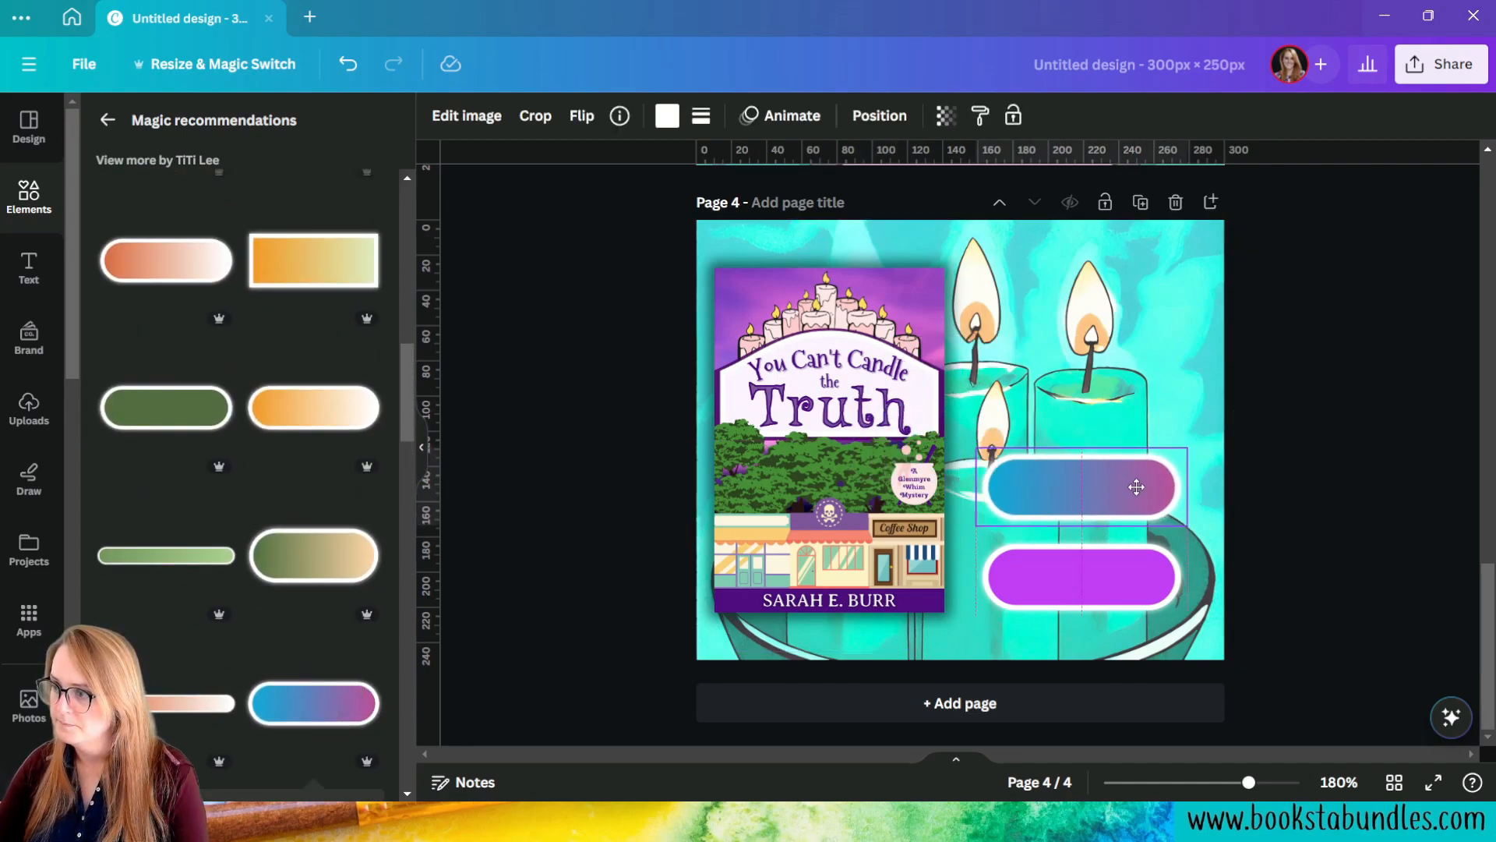
pyautogui.click(668, 115)
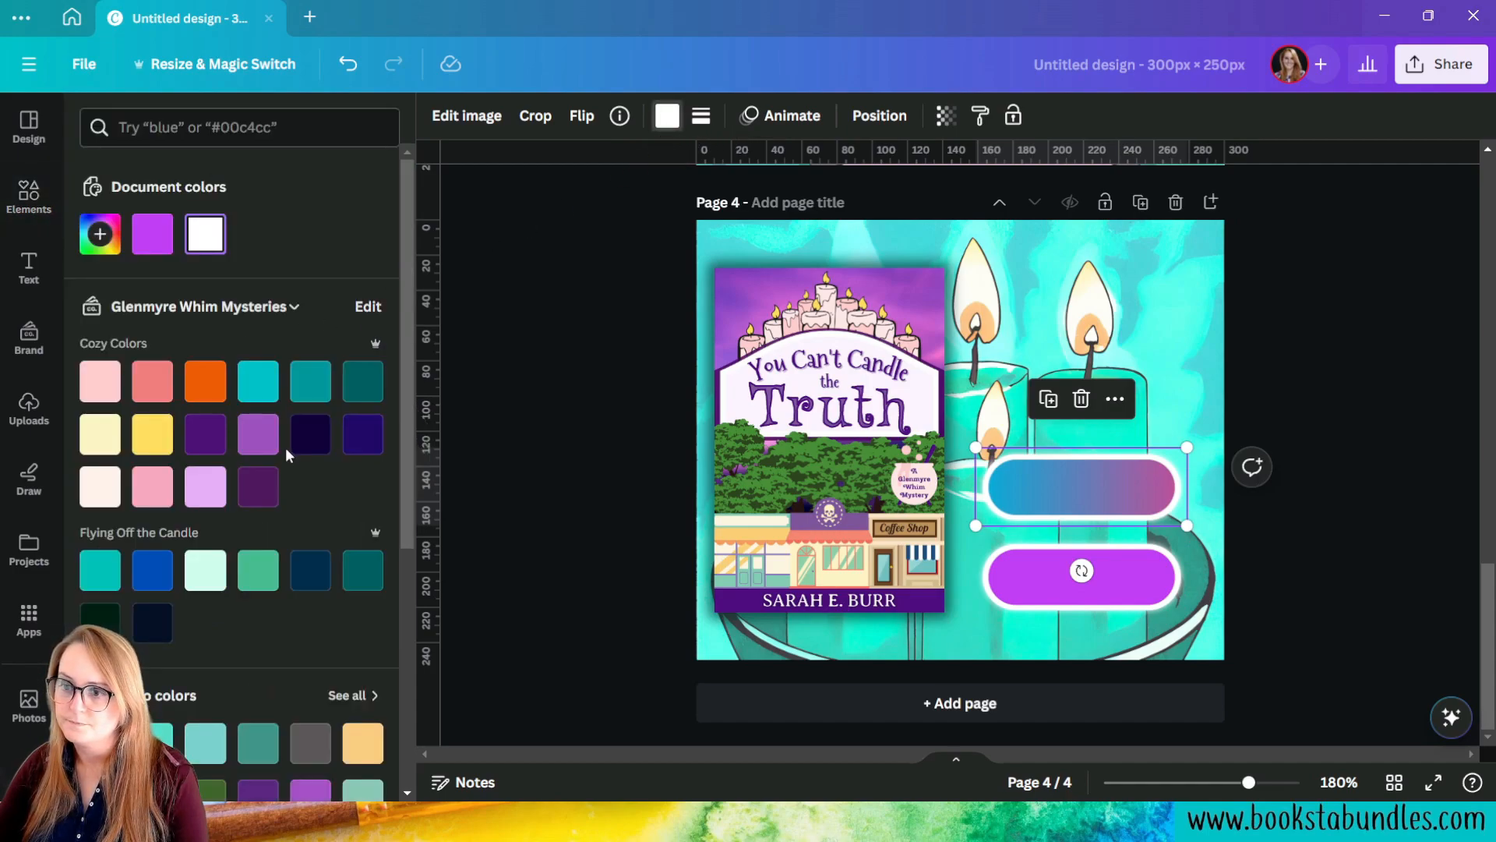
pyautogui.click(311, 447)
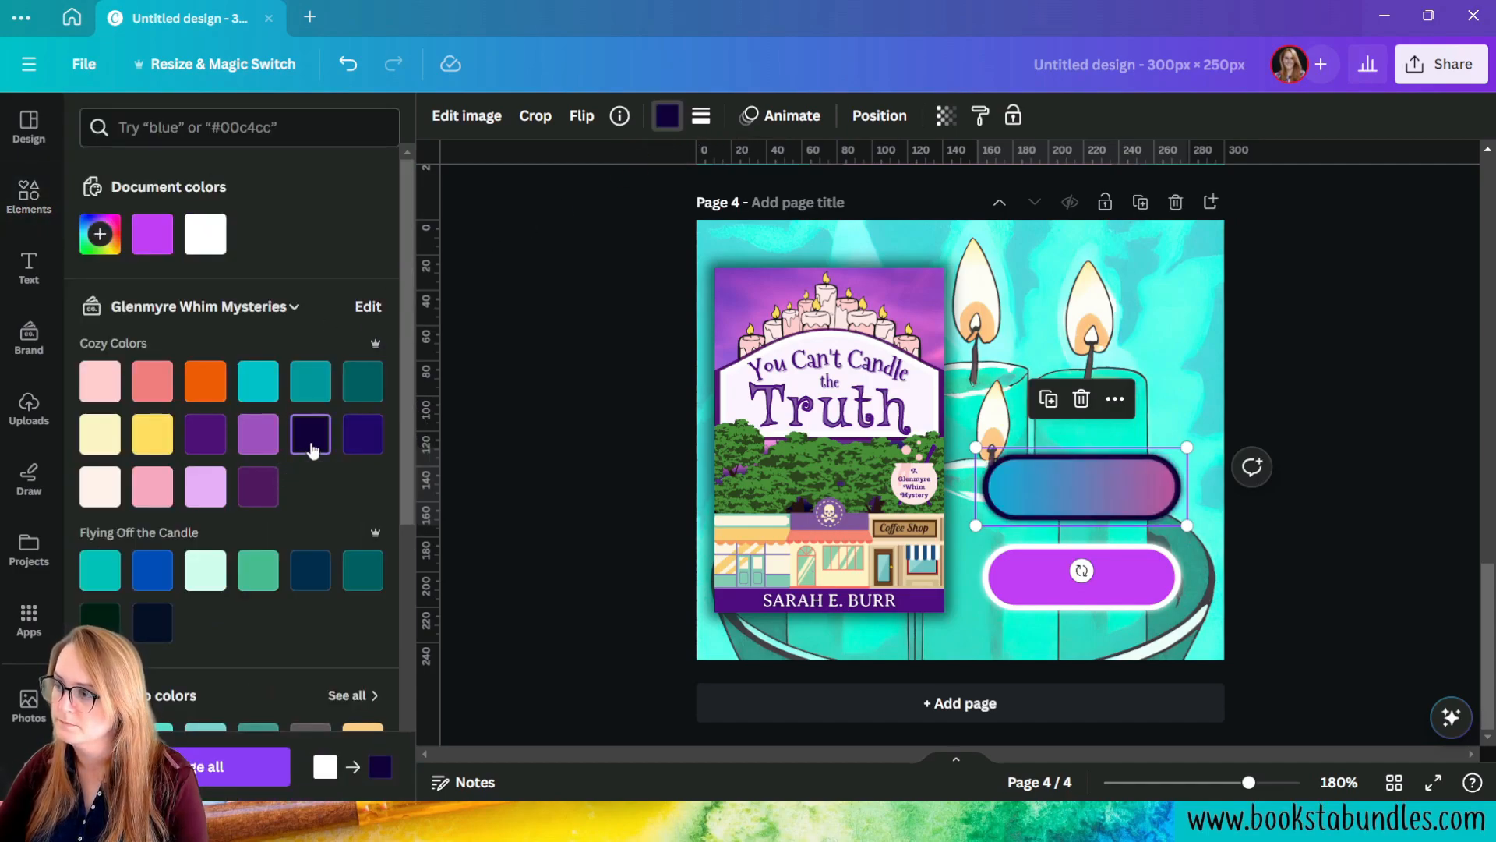
pyautogui.click(153, 247)
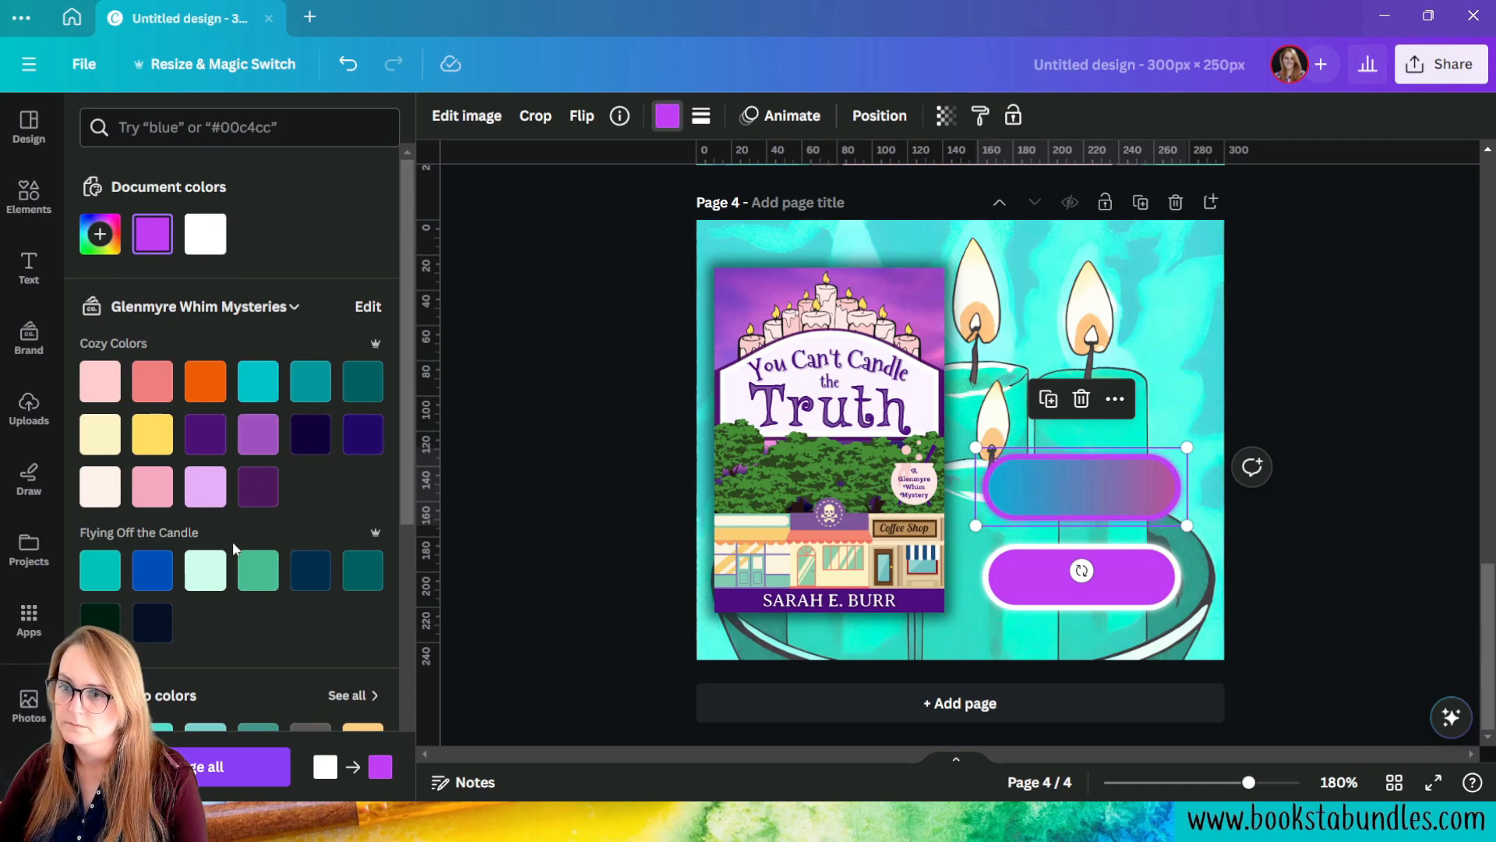
pyautogui.click(207, 242)
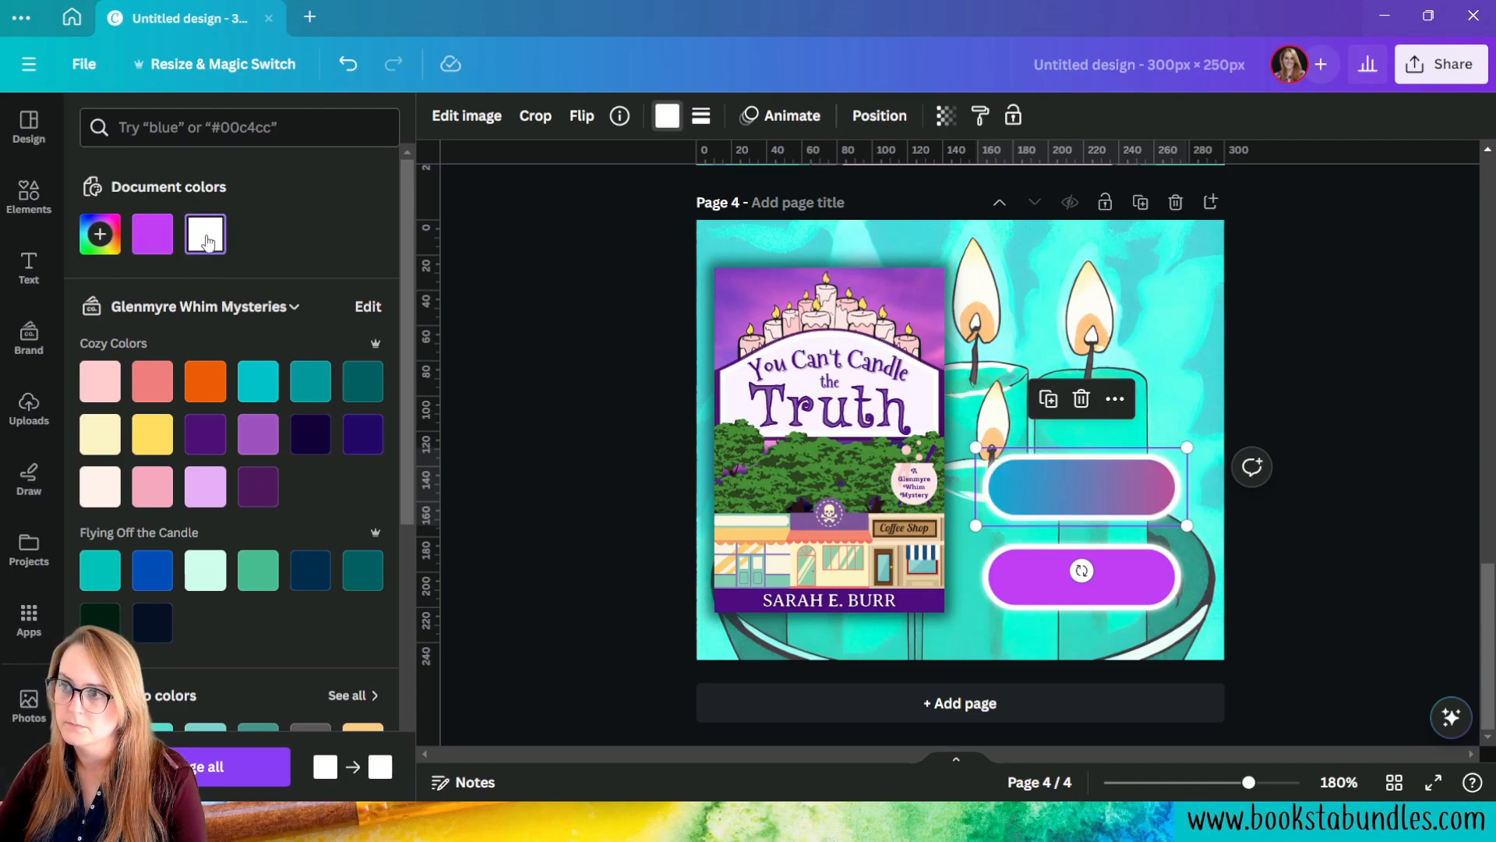
# Step: Try flipping the gradient button horizontally and moving it slightly lower, and delete the button
pyautogui.click(582, 115)
pyautogui.click(624, 166)
pyautogui.moveTo(1093, 499)
pyautogui.mouseDown()
pyautogui.moveTo(1090, 530)
pyautogui.moveTo(1087, 518)
pyautogui.mouseUp()
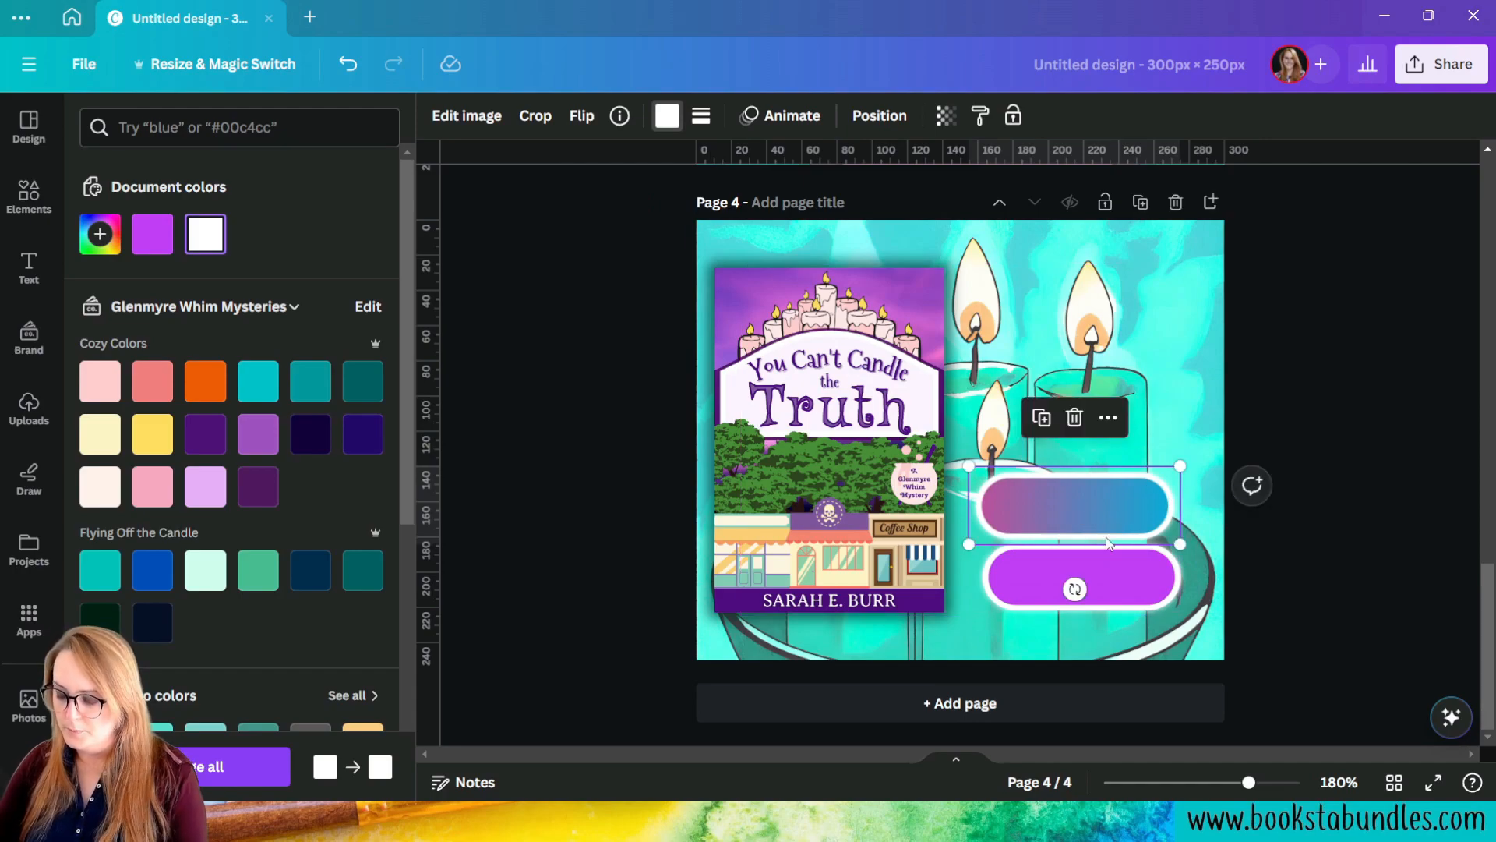
pyautogui.press('Delete')
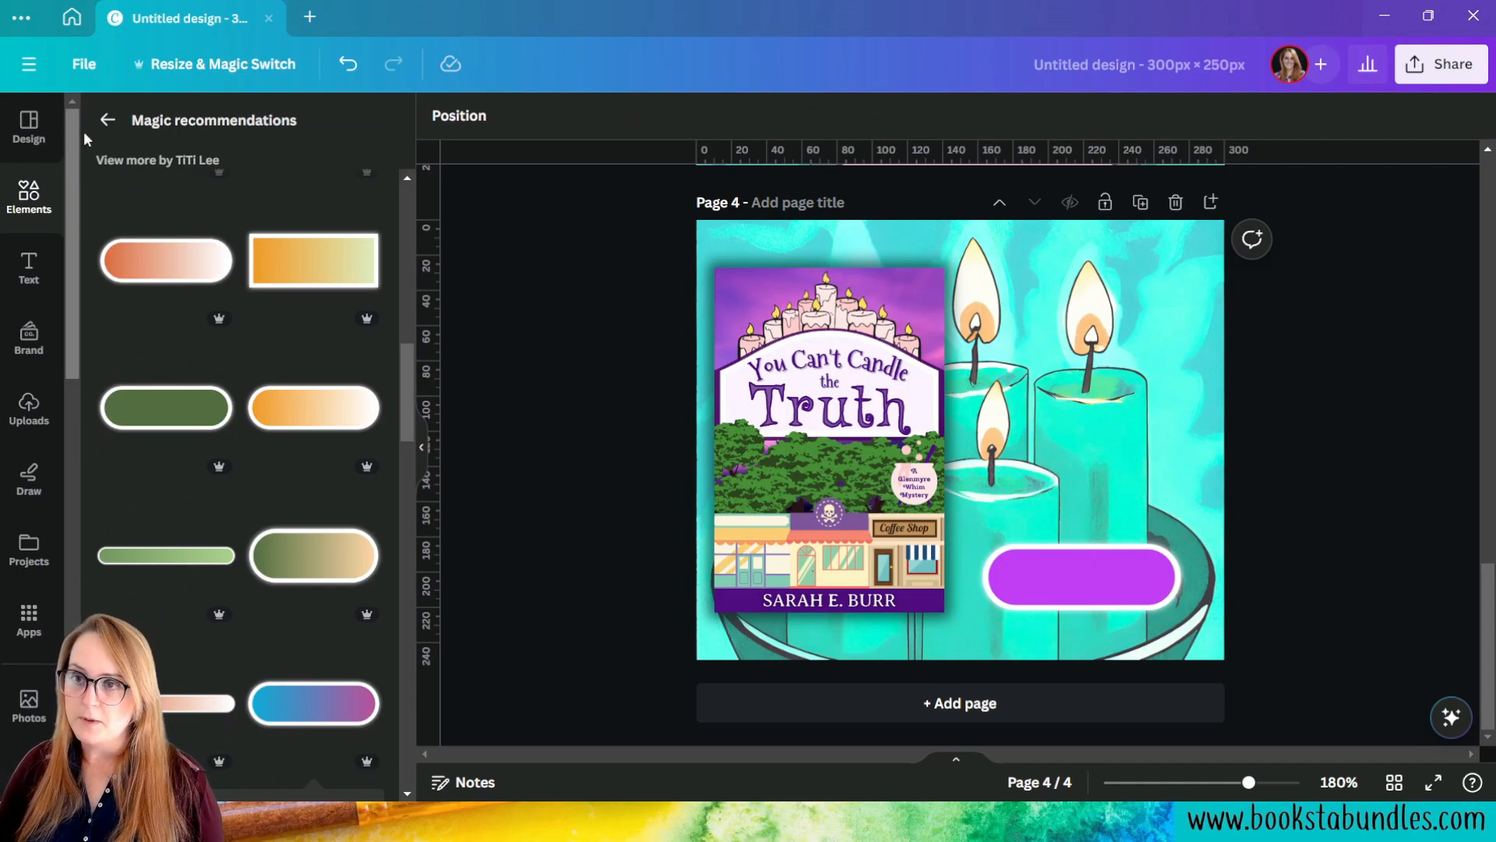
# Step: Replace the flat purple button with the glossy purple button from the button graphics, placed beside the cover's lower part
pyautogui.click(108, 119)
pyautogui.scroll(-4, 312, 476)
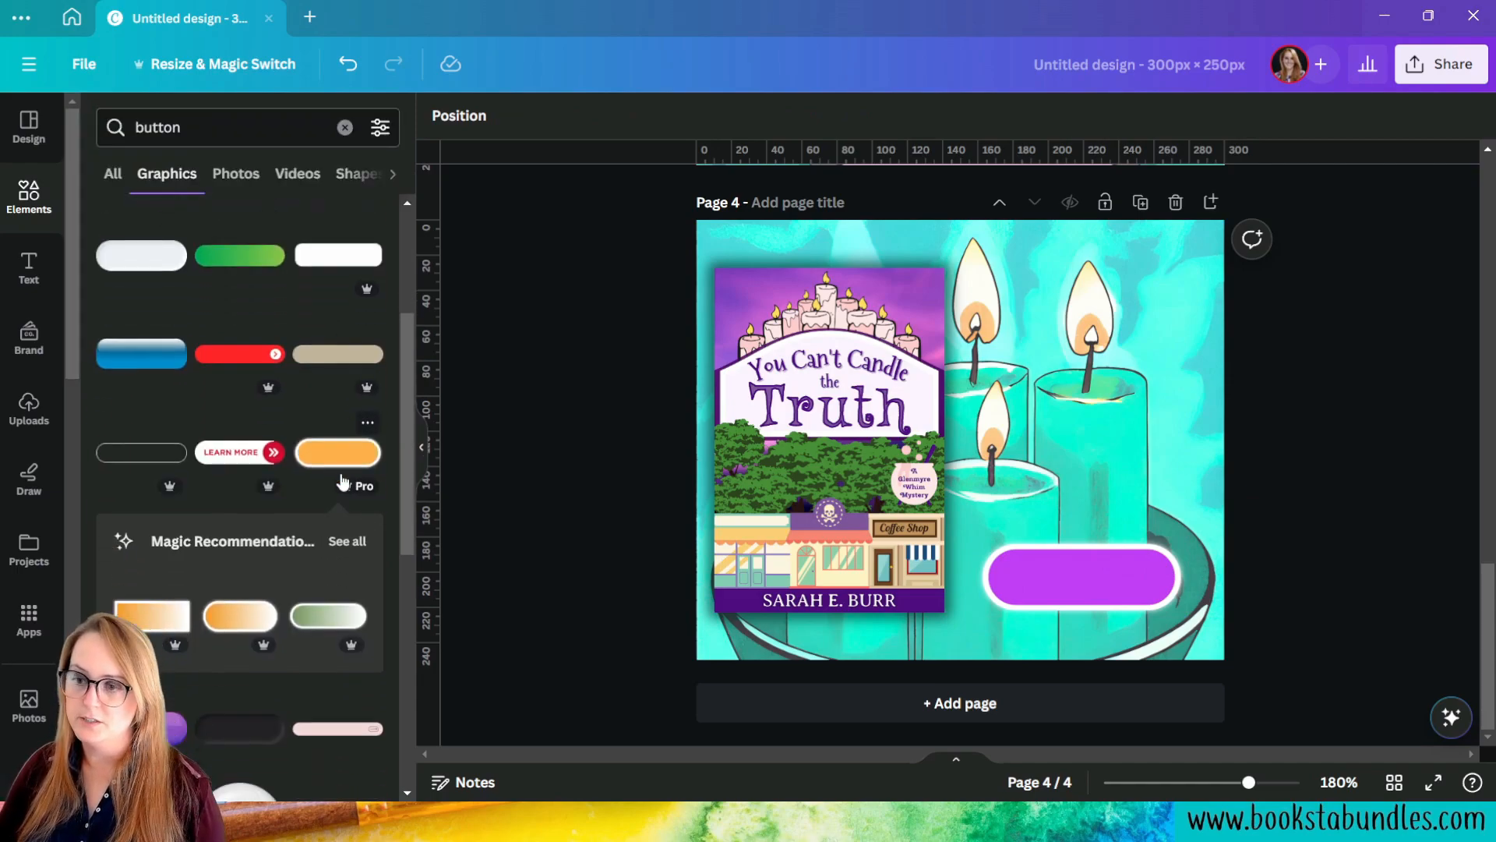
pyautogui.scroll(-4, 285, 461)
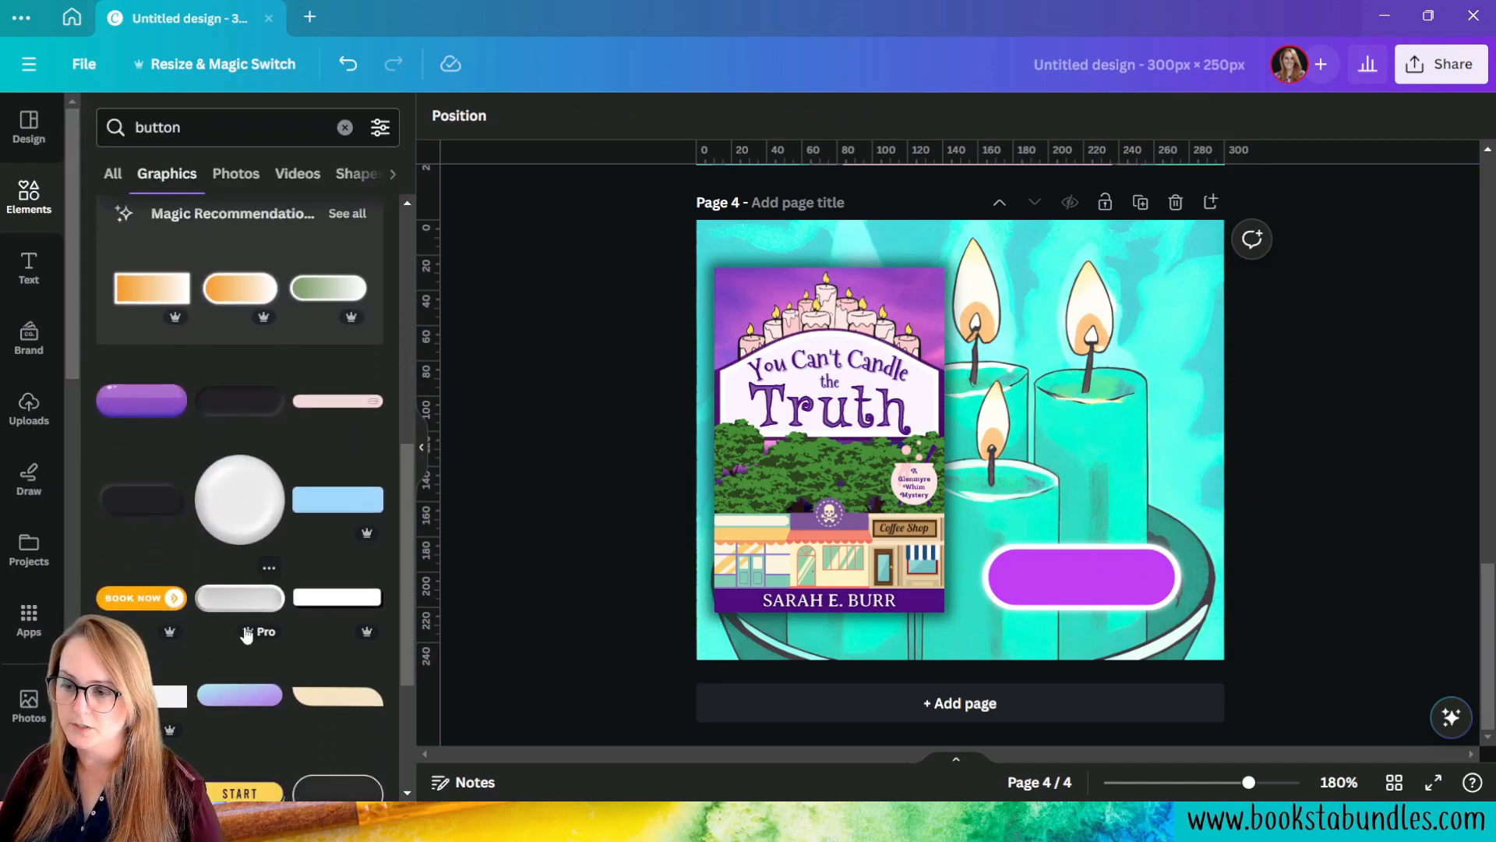
pyautogui.scroll(3, 233, 467)
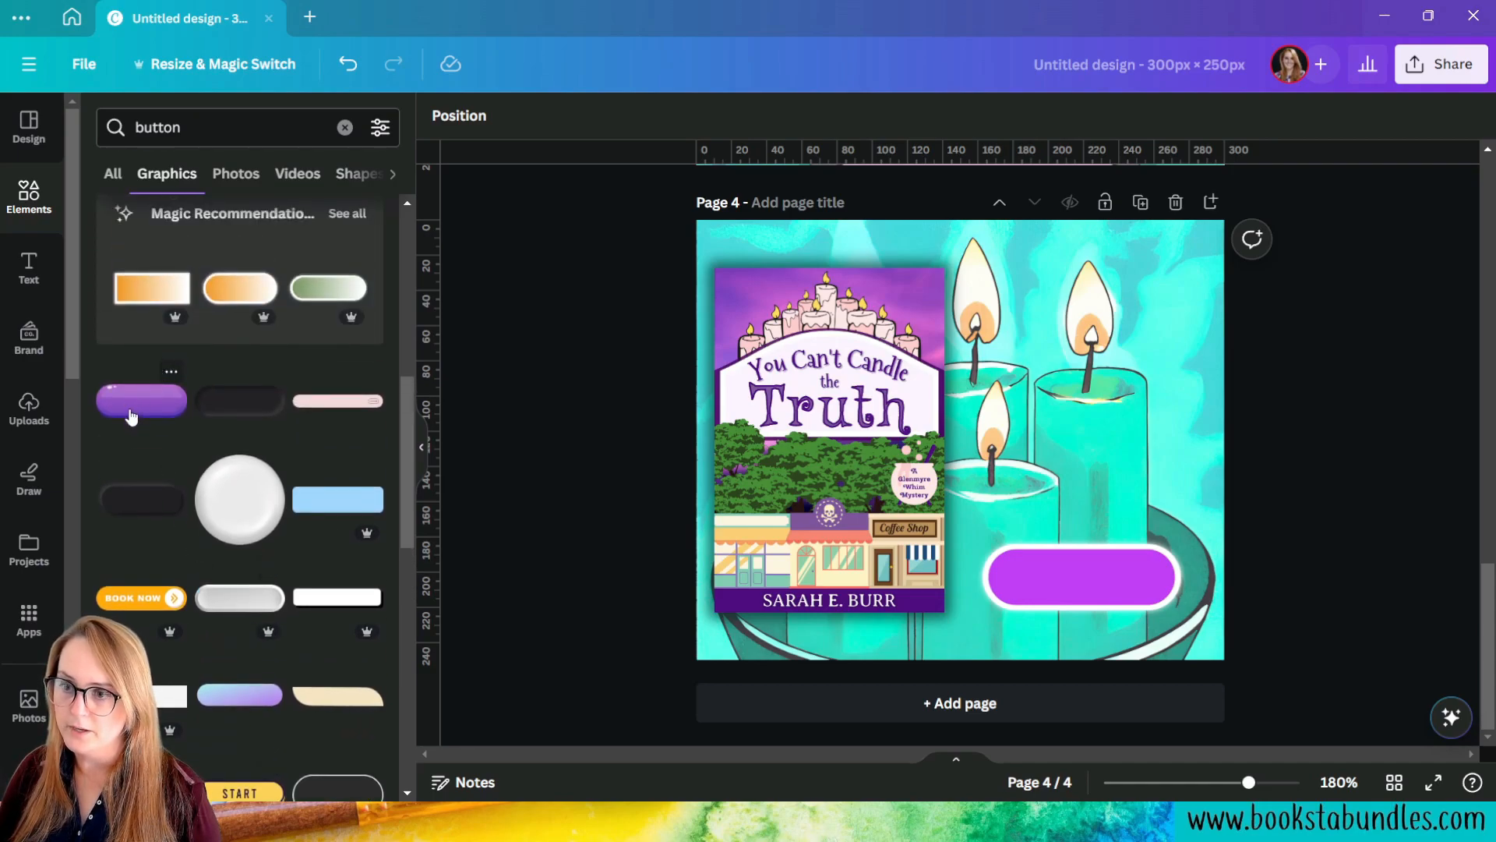
pyautogui.click(131, 417)
pyautogui.moveTo(907, 426); pyautogui.dragTo(1120, 590)
pyautogui.click(1154, 587)
pyautogui.press('Delete')
pyautogui.moveTo(1113, 616)
pyautogui.mouseDown()
pyautogui.moveTo(1106, 598)
pyautogui.moveTo(1136, 602)
pyautogui.mouseUp()
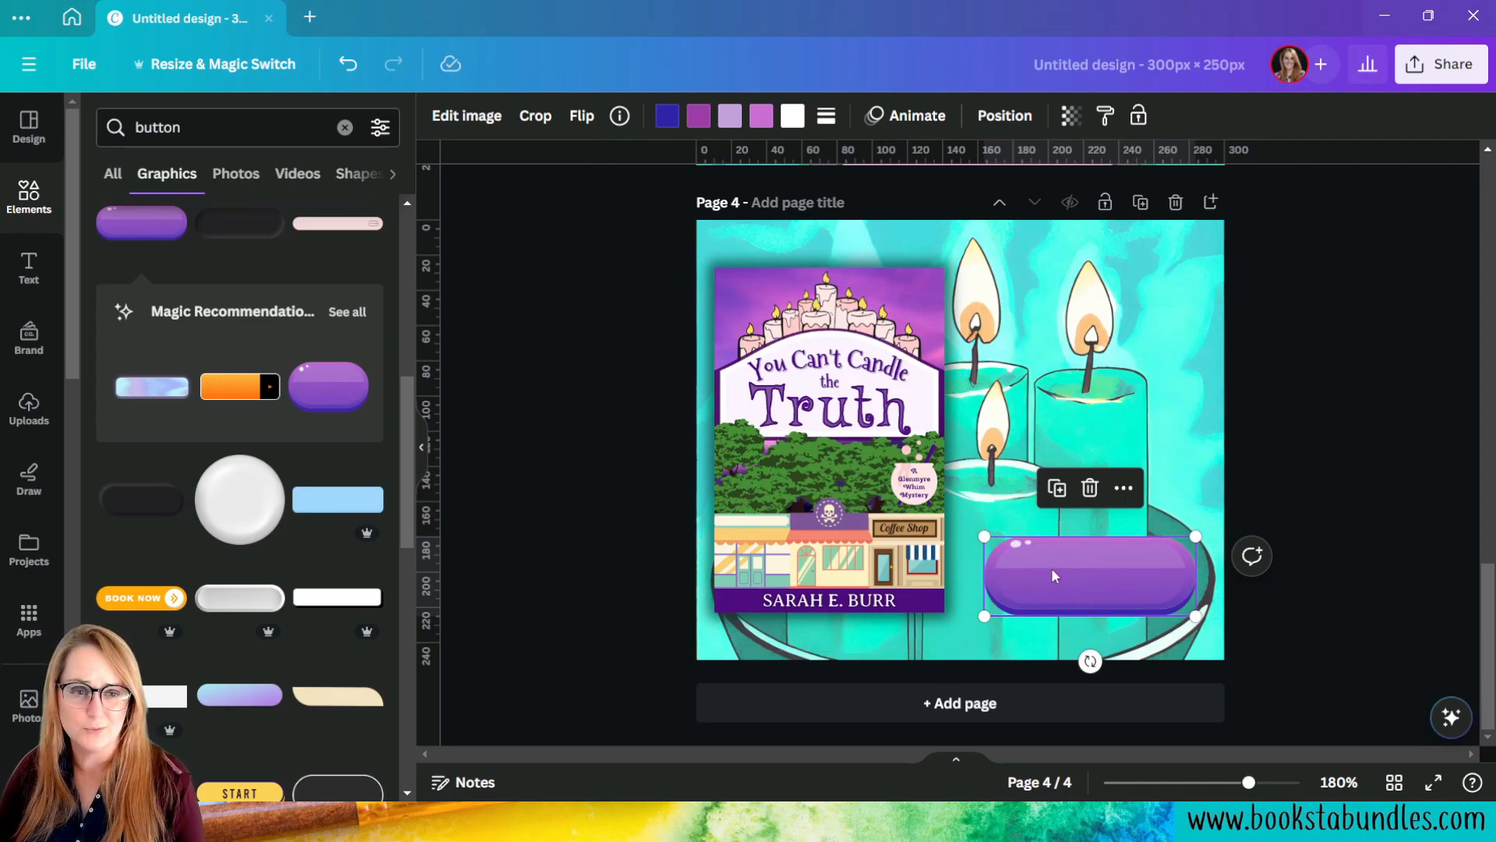
# Step: Recolor the glossy button's first color to the dark purple from Cozy Colors and its second to the cover's purple
pyautogui.click(667, 115)
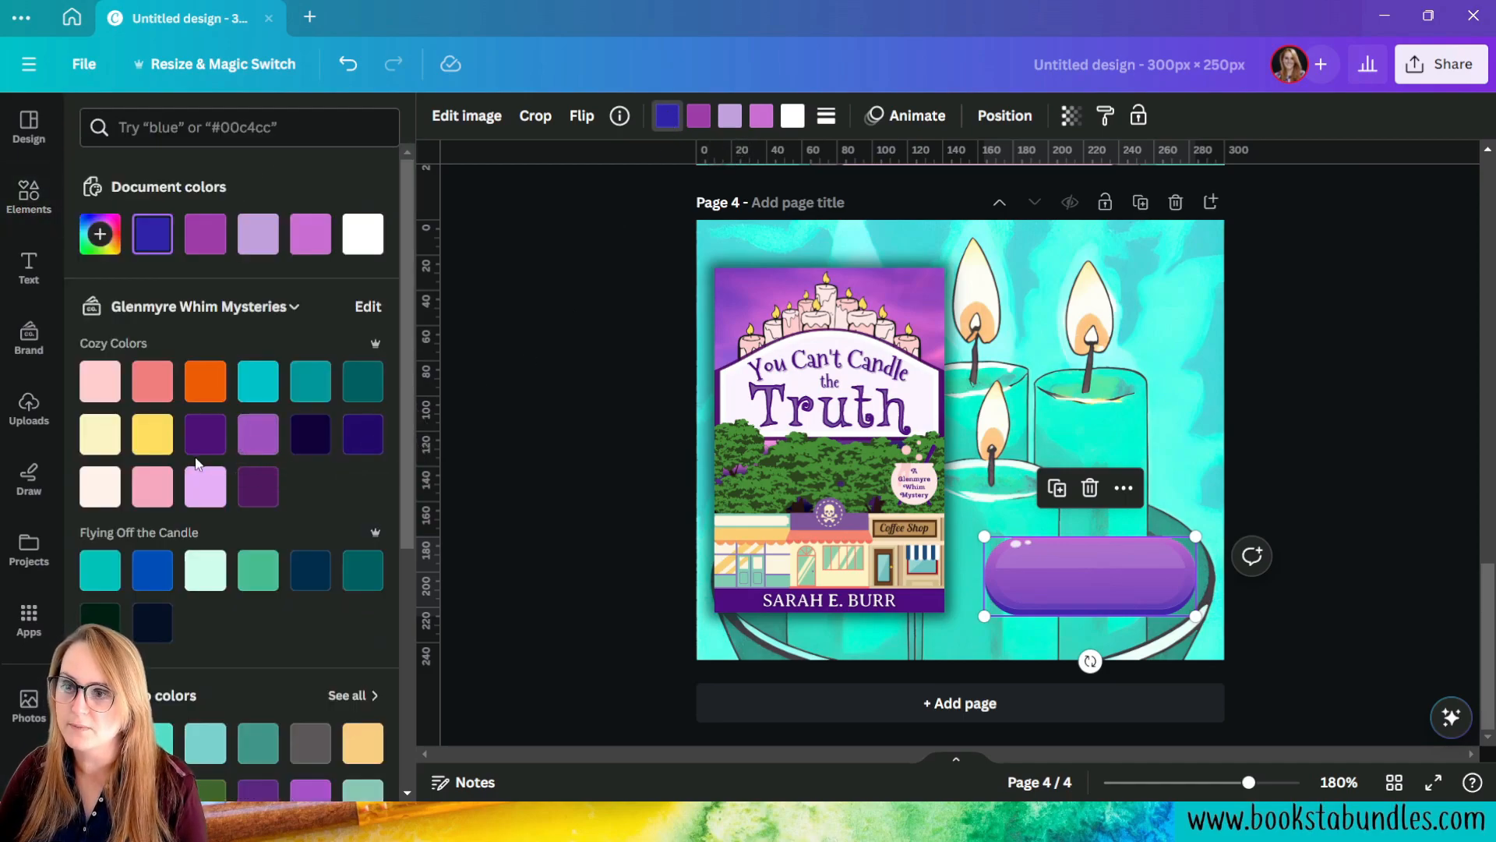
pyautogui.click(205, 429)
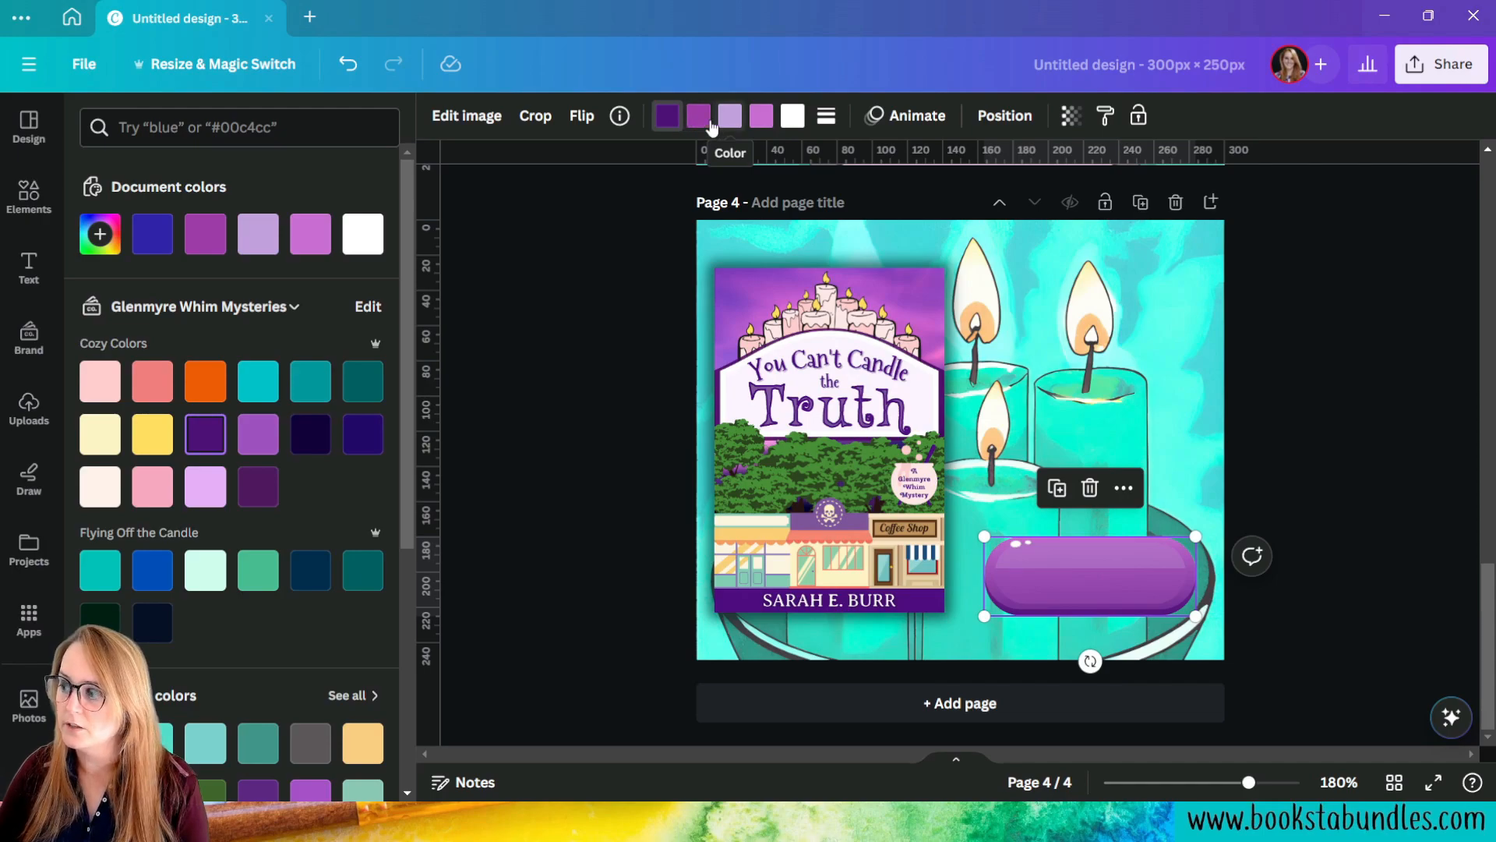
pyautogui.click(699, 117)
pyautogui.scroll(-3, 258, 467)
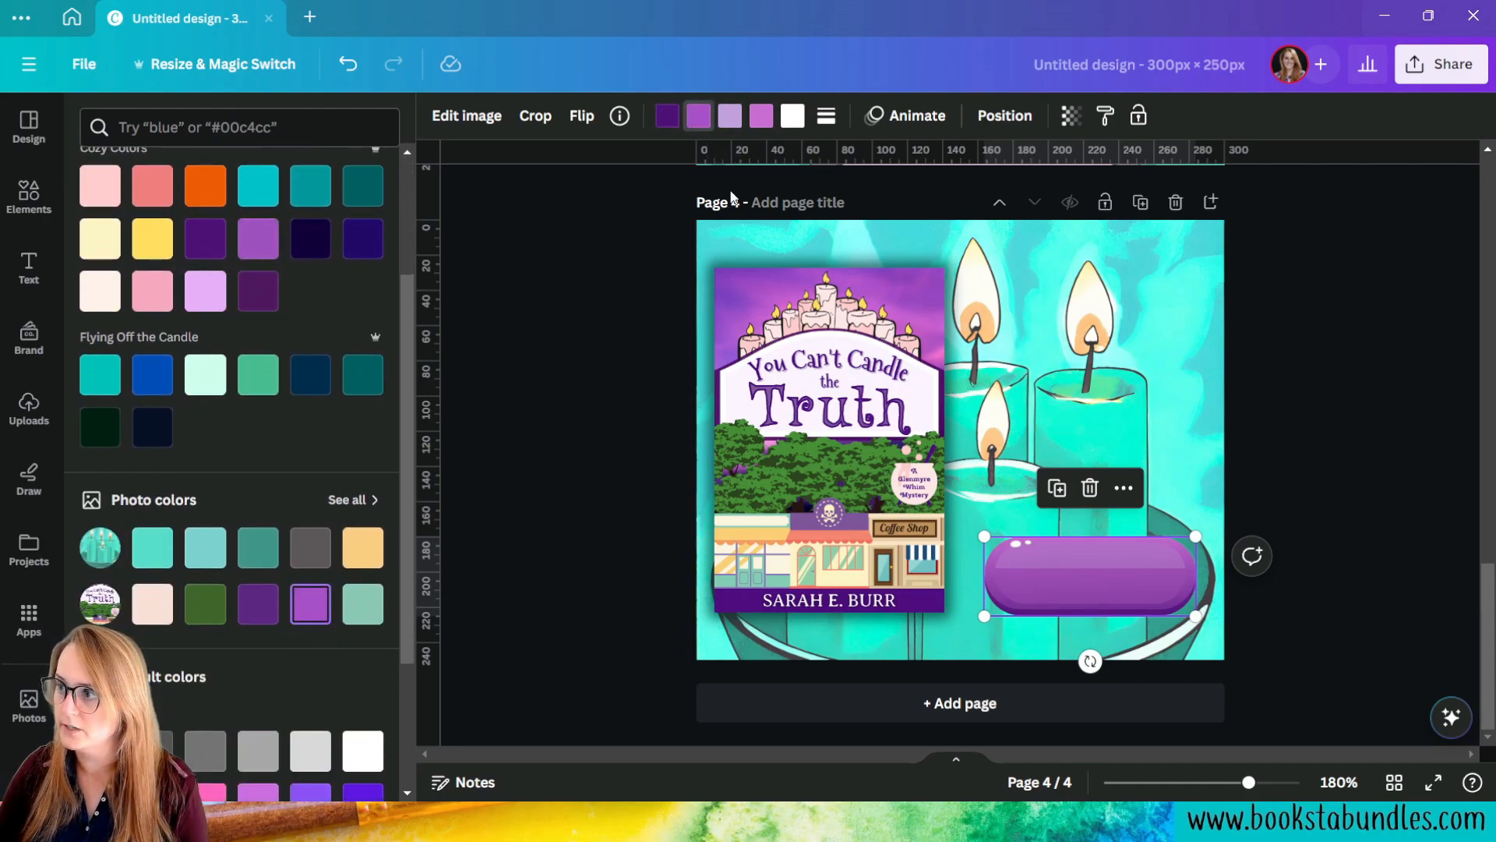
# Step: Try the brand purple and the brand lilac from Cozy Colors as the glossy button's third color
pyautogui.scroll(1, 379, 424)
pyautogui.scroll(2, 378, 425)
pyautogui.click(729, 117)
pyautogui.click(276, 341)
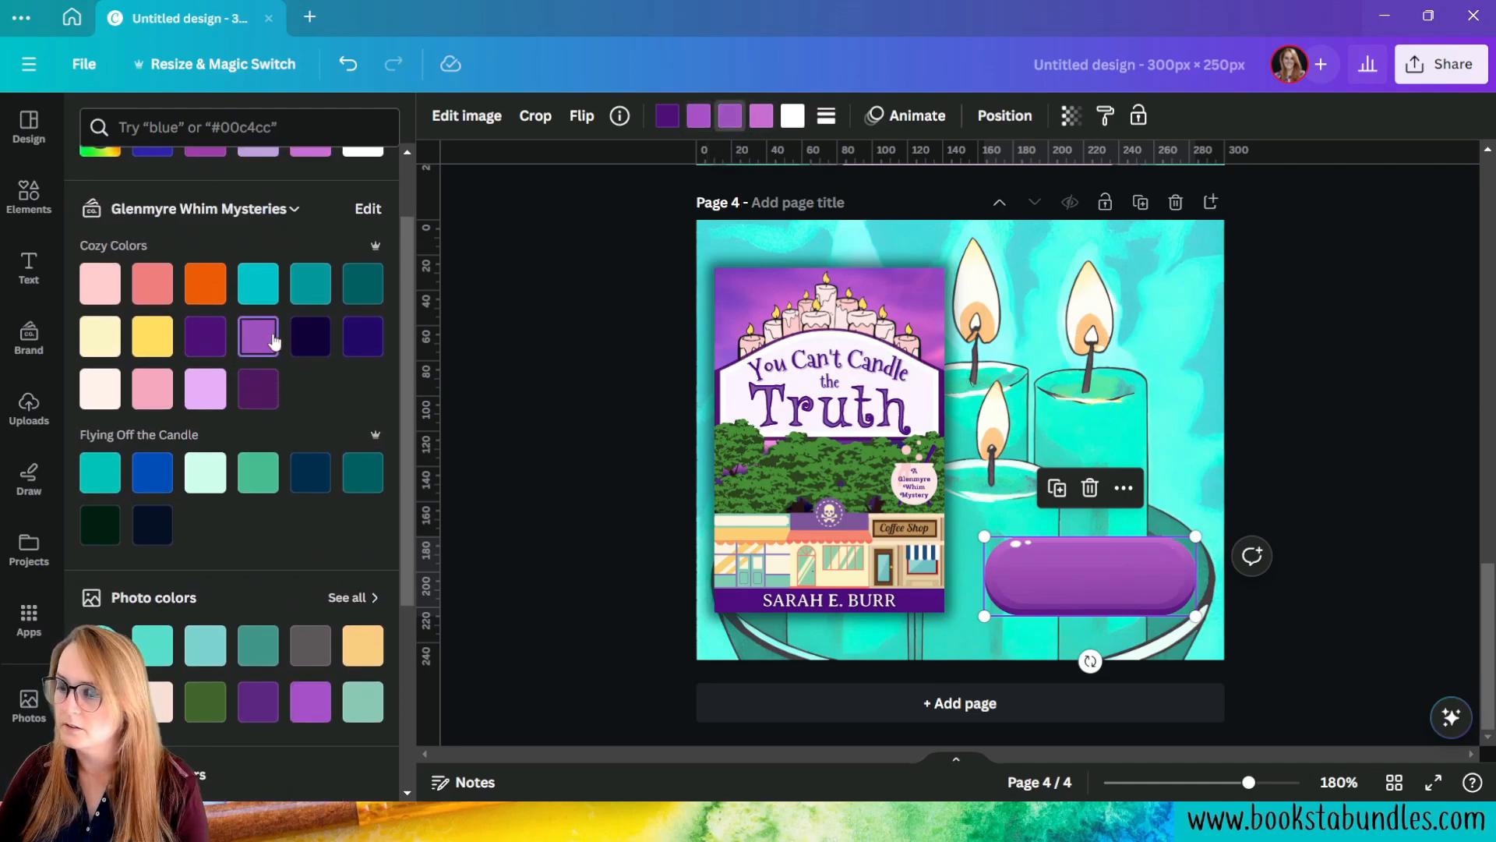
pyautogui.click(206, 390)
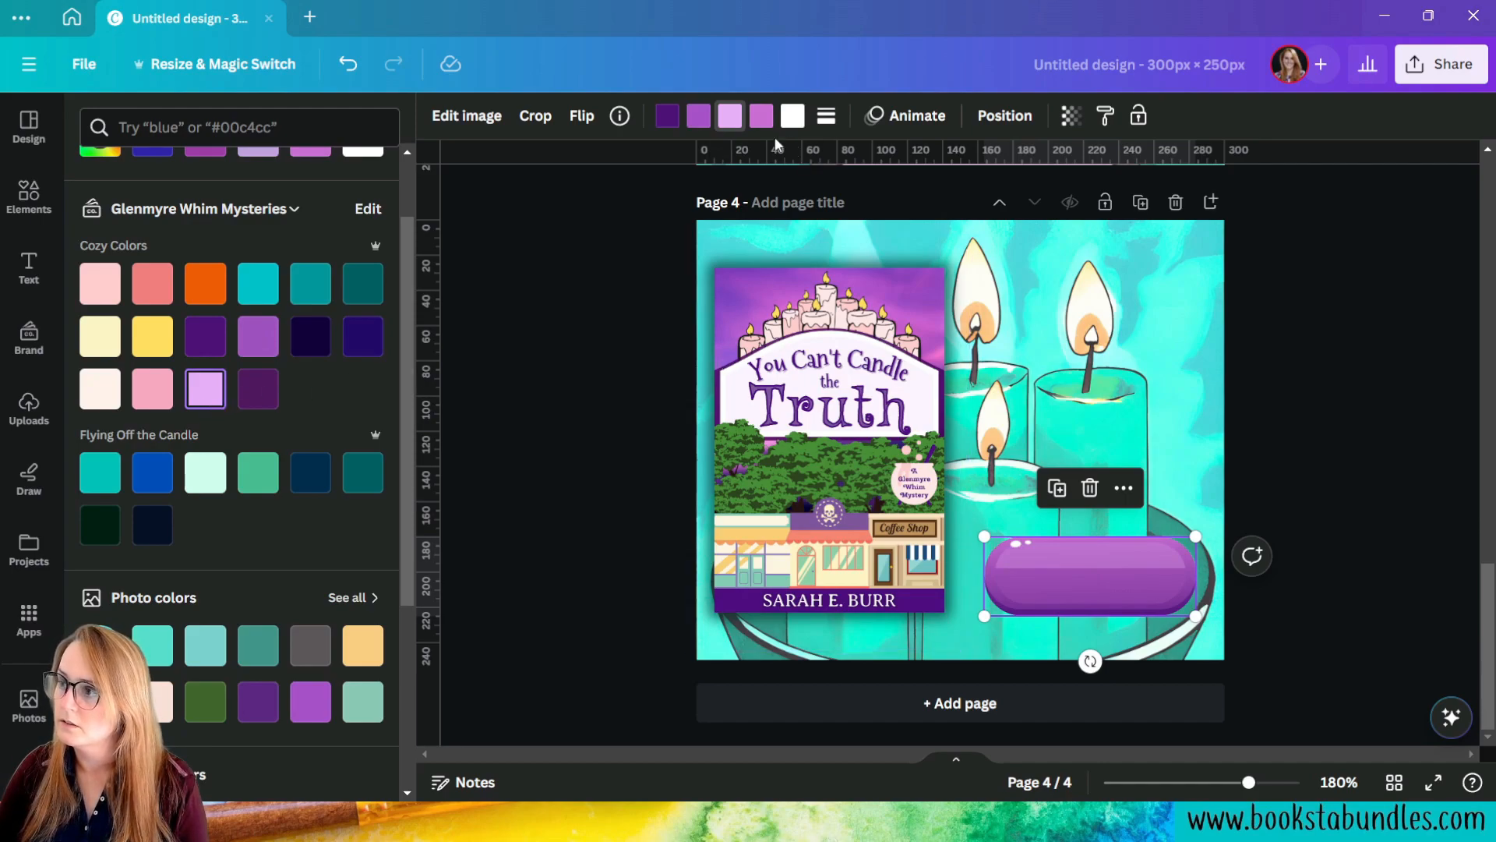
# Step: Try the brand purple, two brand pinks and the document purple #9d3bad as the glossy button's fourth color
pyautogui.click(261, 342)
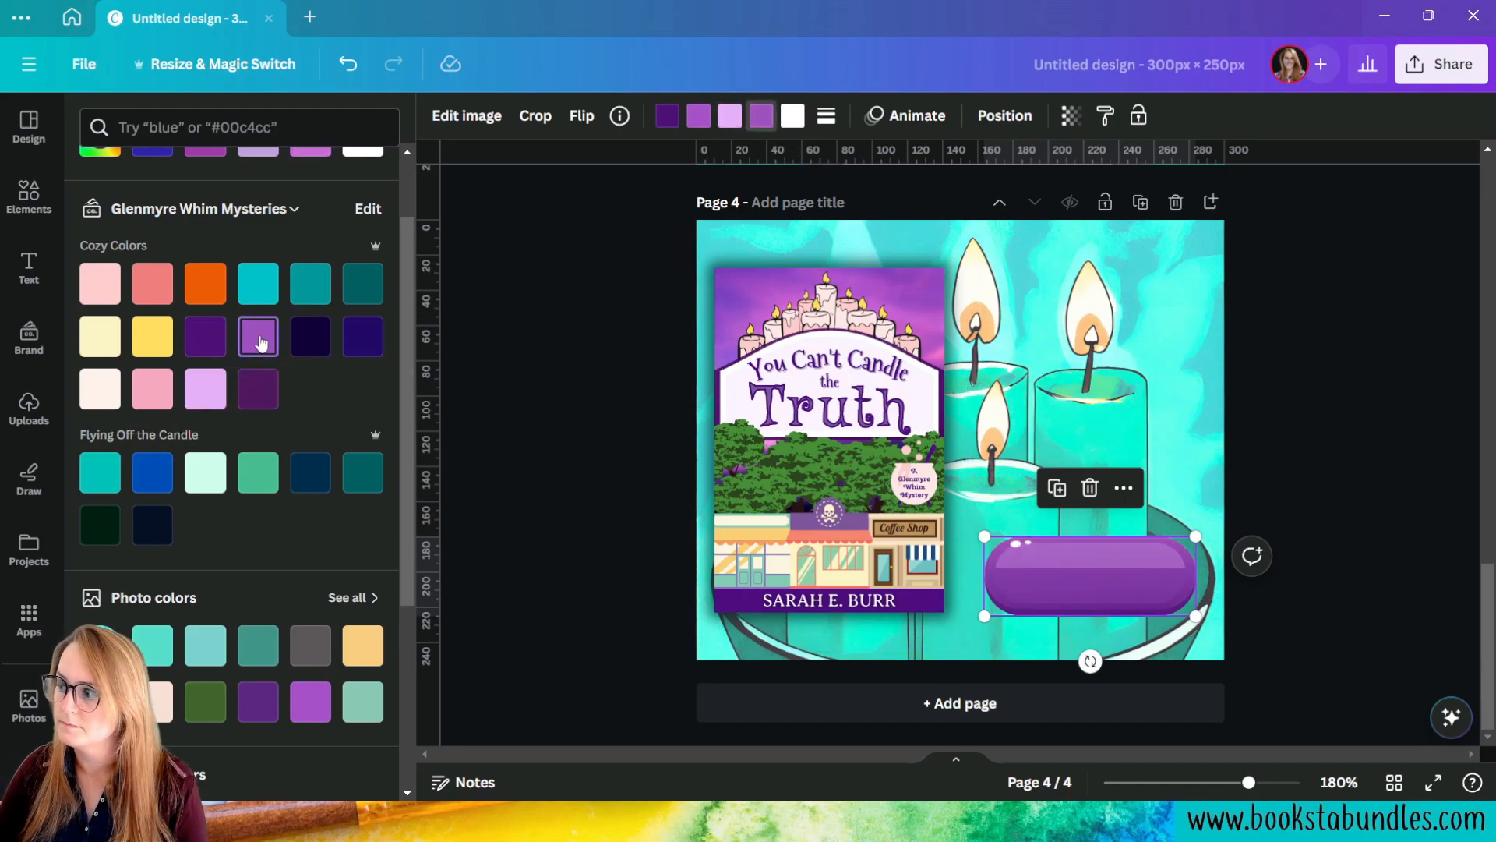
pyautogui.click(154, 390)
pyautogui.click(110, 293)
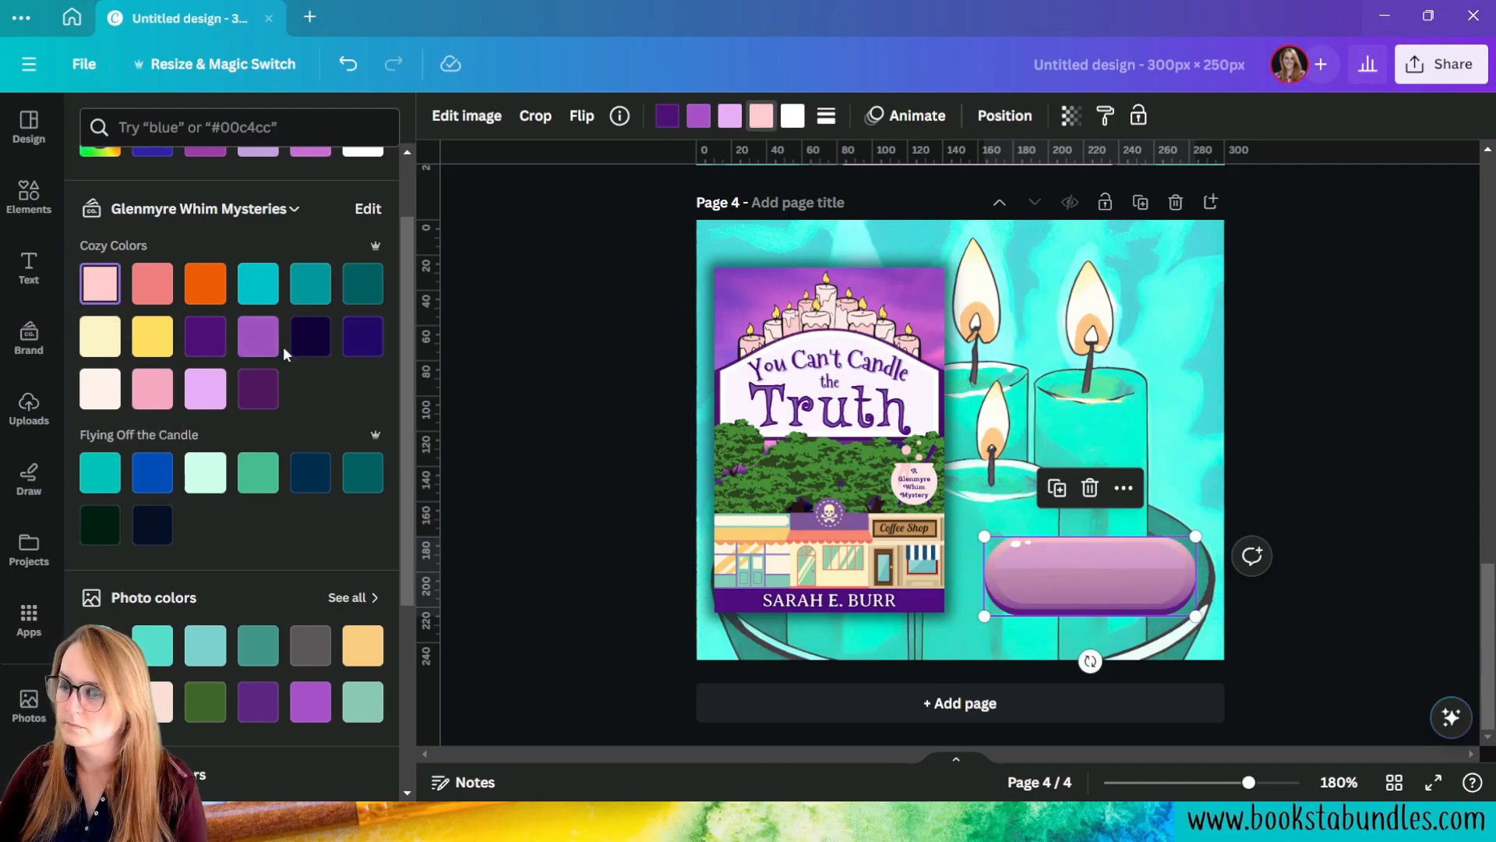
pyautogui.scroll(2, 225, 276)
pyautogui.click(208, 241)
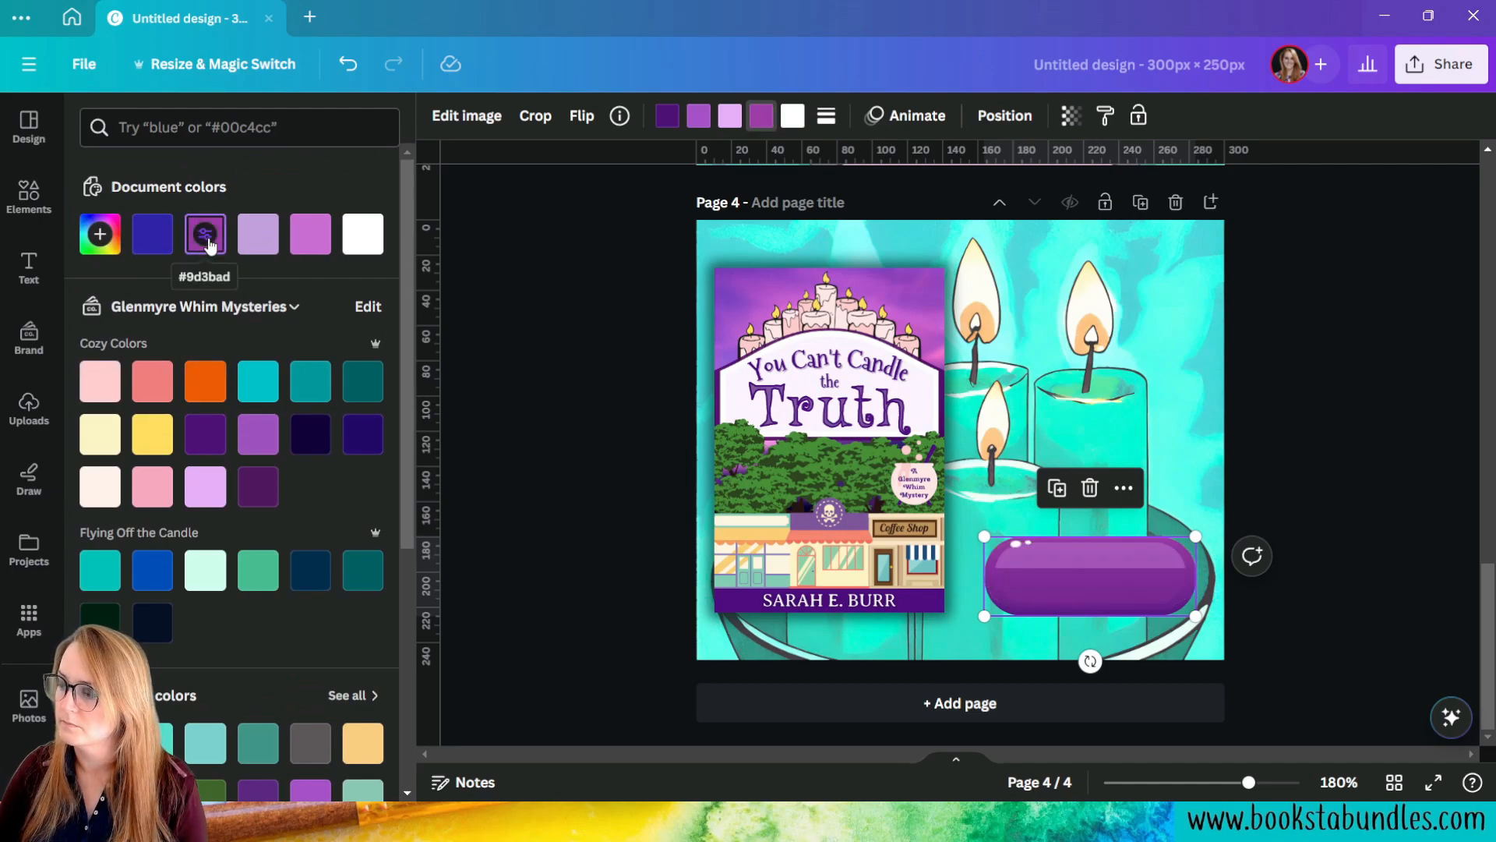
# Step: Undo the trial changes to the glossy button's fourth and third colors and deselect the button
pyautogui.click(349, 64)
pyautogui.click(349, 64)
pyautogui.click(349, 64)
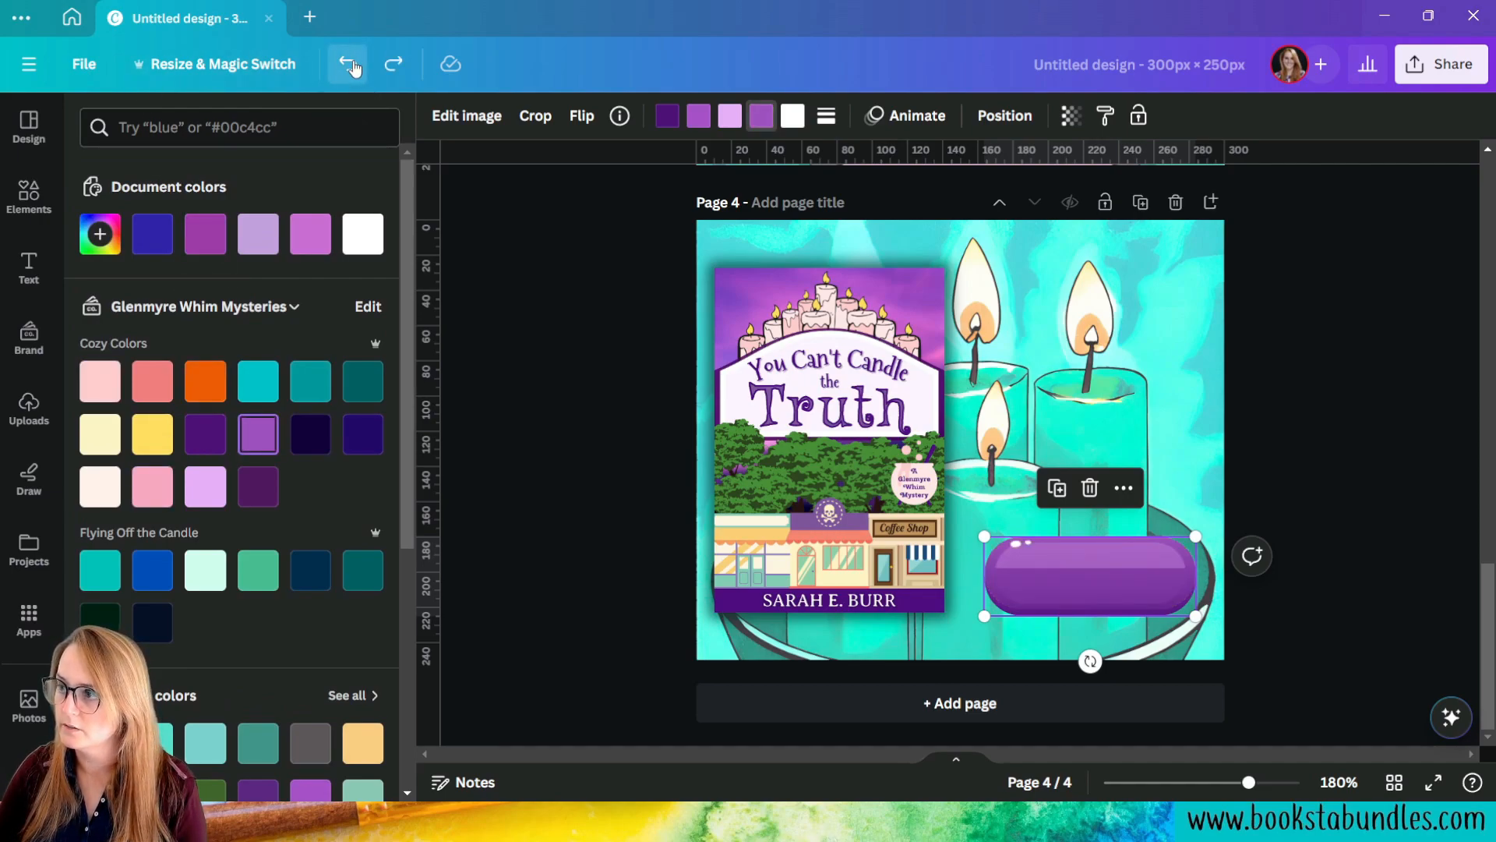
pyautogui.click(350, 64)
pyautogui.click(349, 64)
pyautogui.click(349, 64)
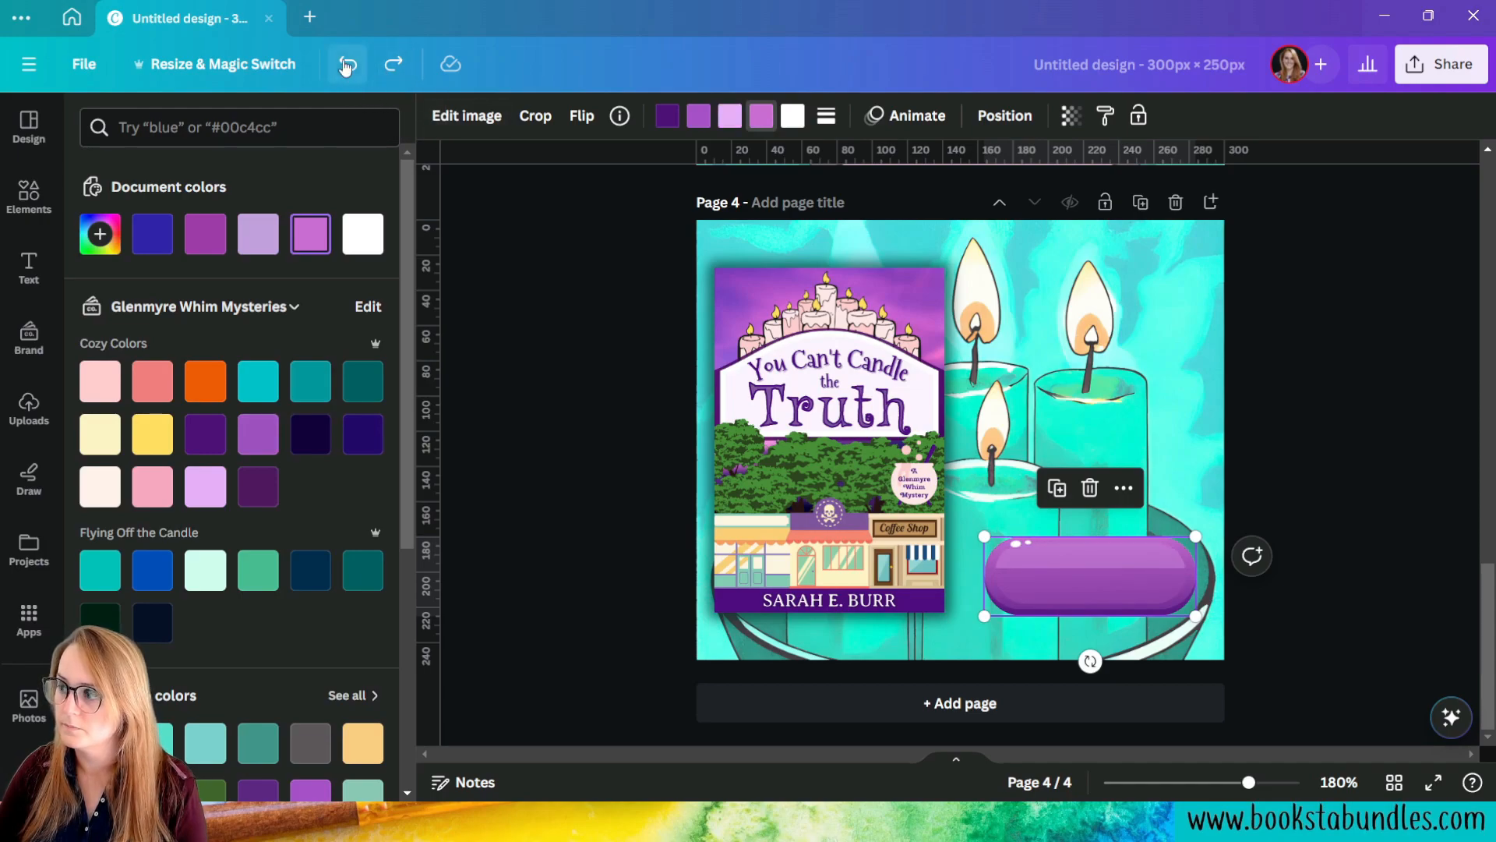
pyautogui.click(347, 67)
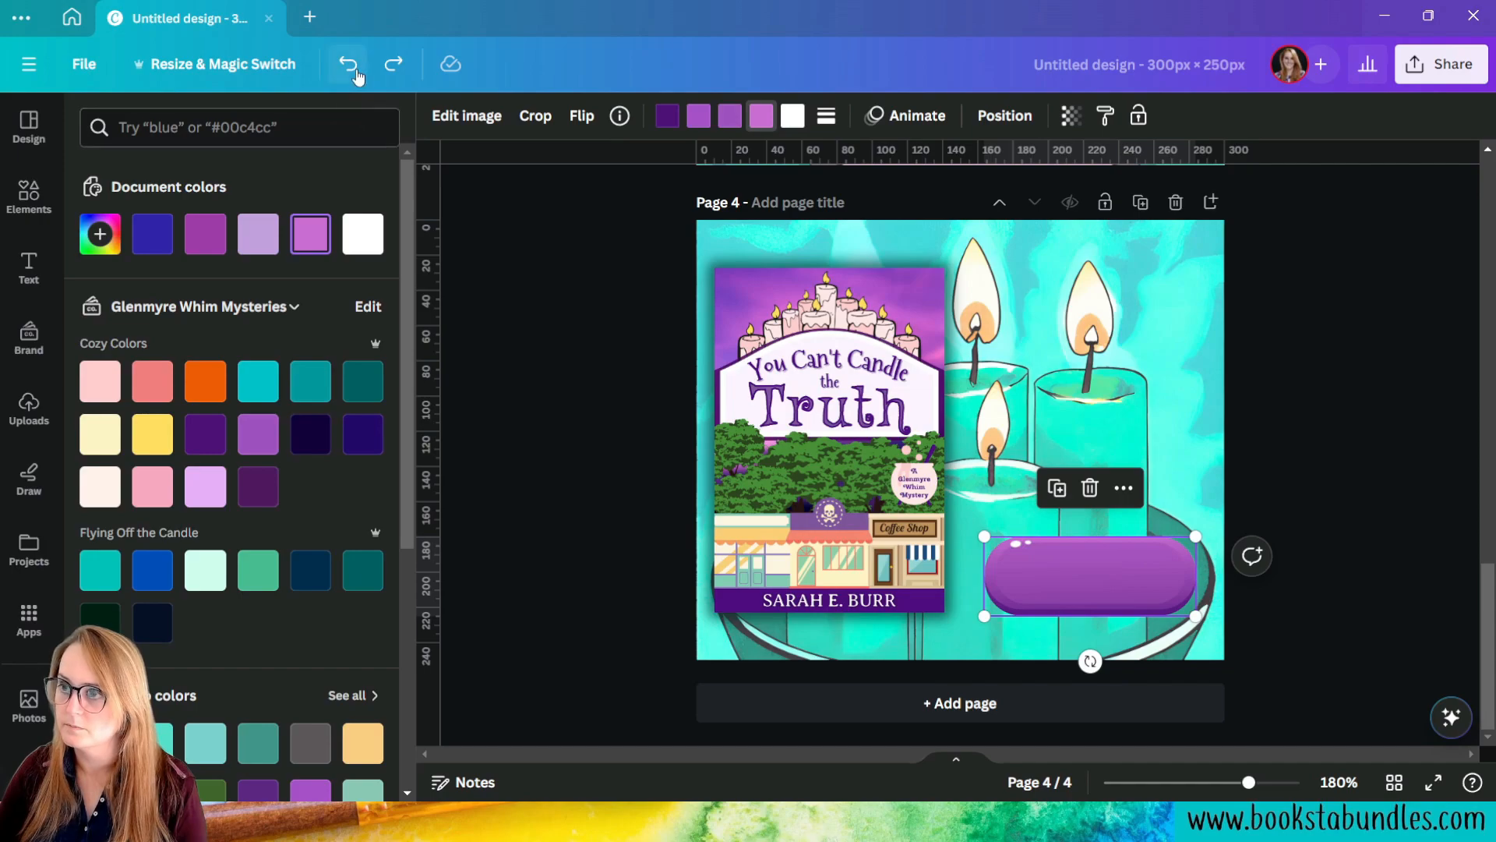
pyautogui.click(347, 67)
pyautogui.click(1420, 644)
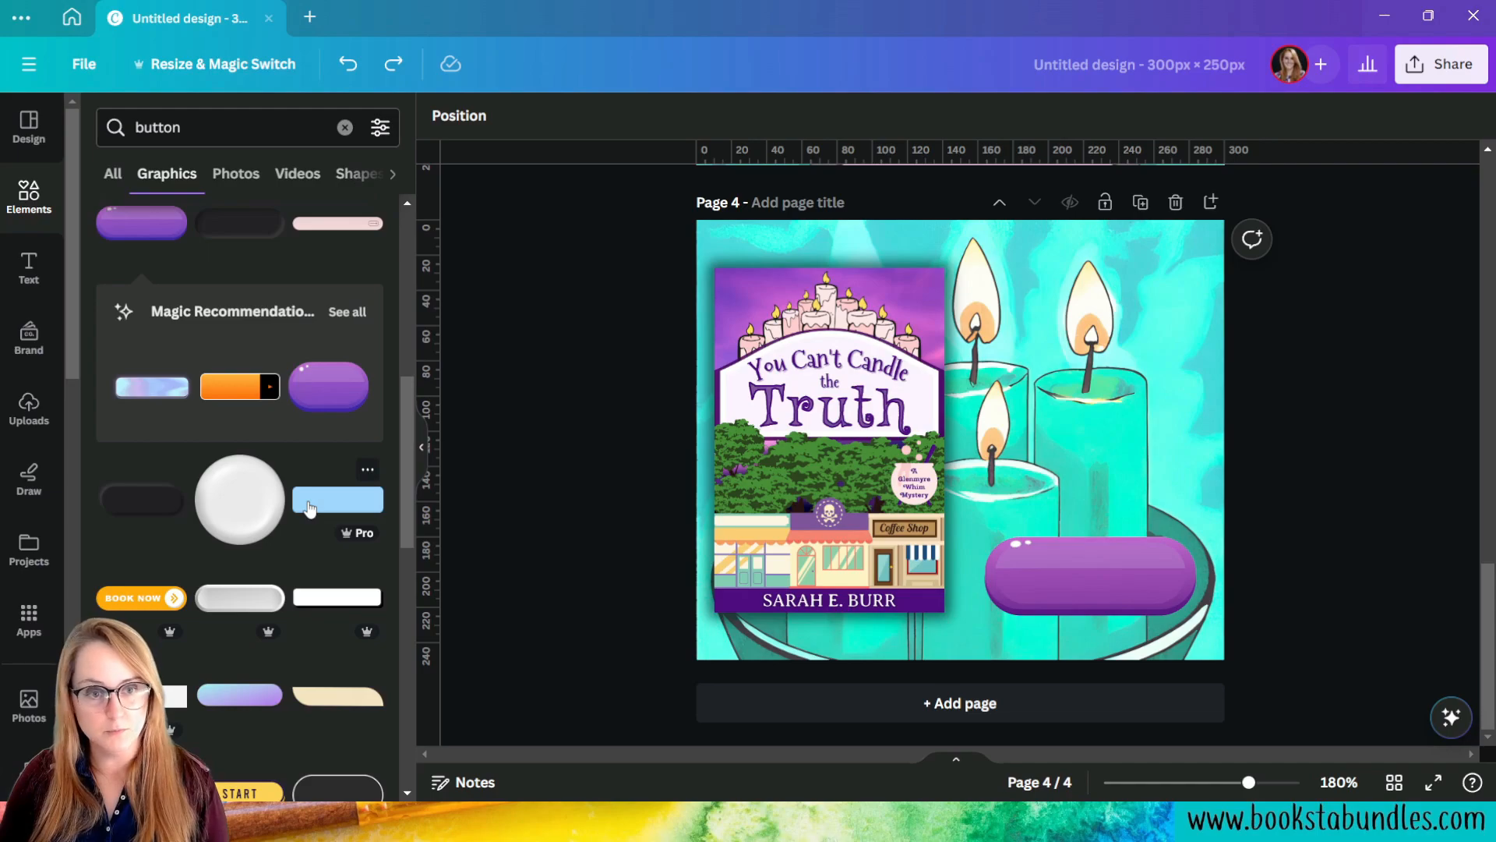
# Step: Add a brand-style Heading text box to page 4 and scale it down to about size 18.5
pyautogui.click(28, 267)
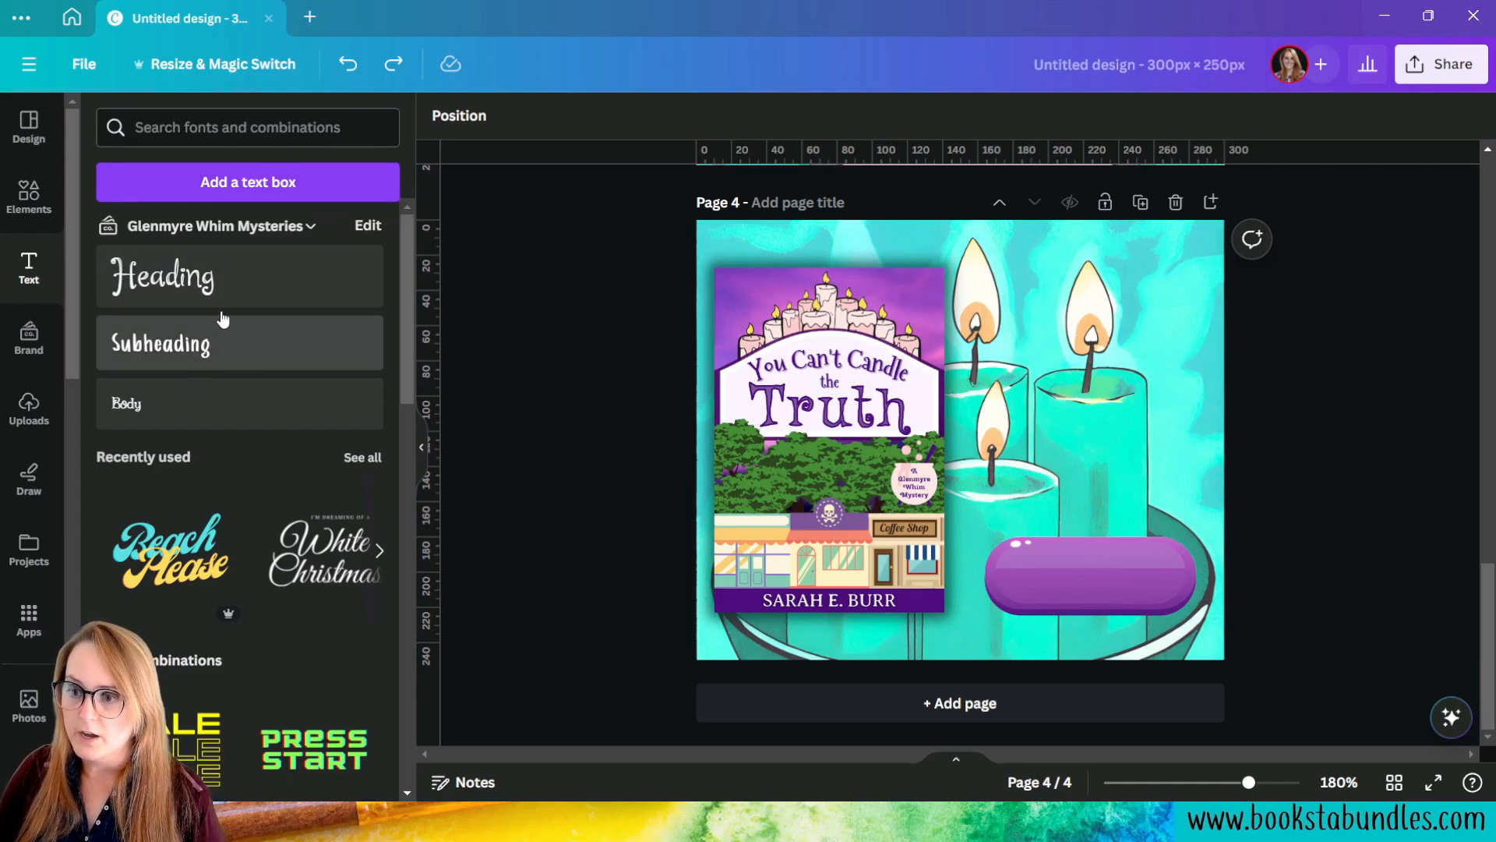
pyautogui.click(156, 278)
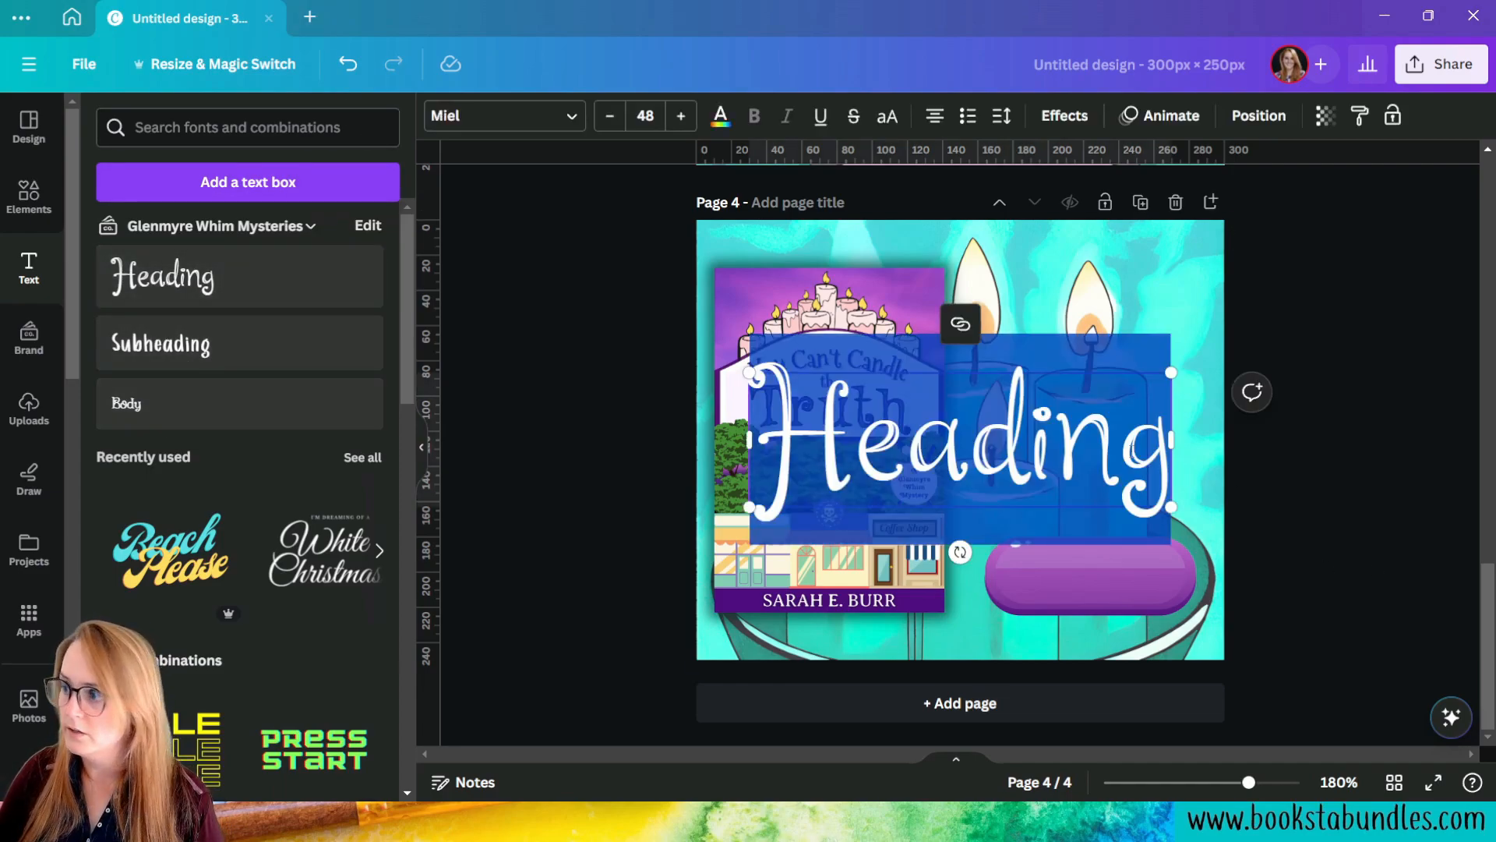
pyautogui.click(879, 453)
pyautogui.doubleClick(879, 454)
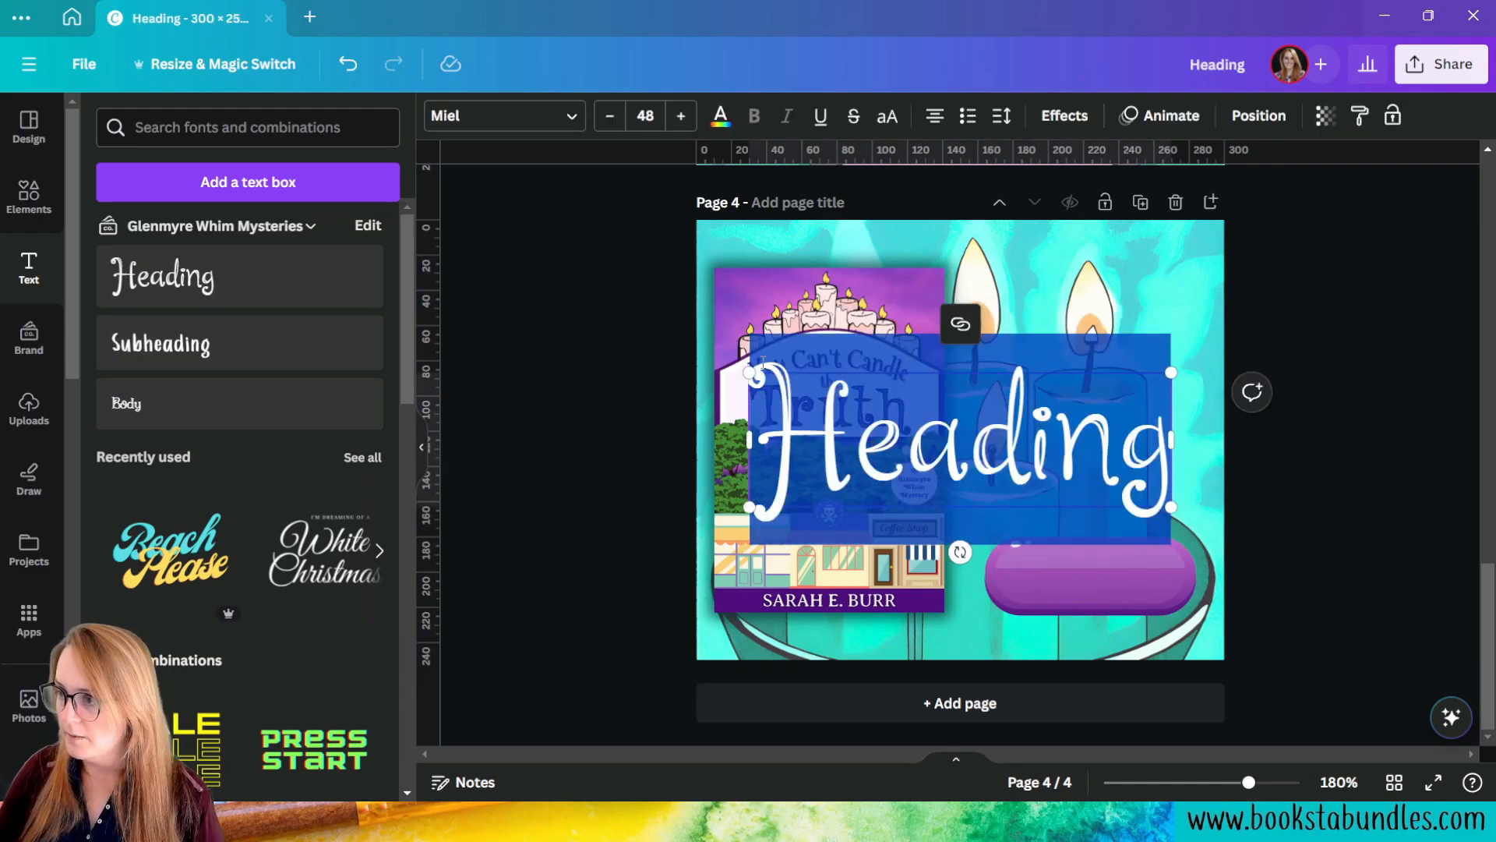
pyautogui.moveTo(751, 373); pyautogui.dragTo(1002, 443)
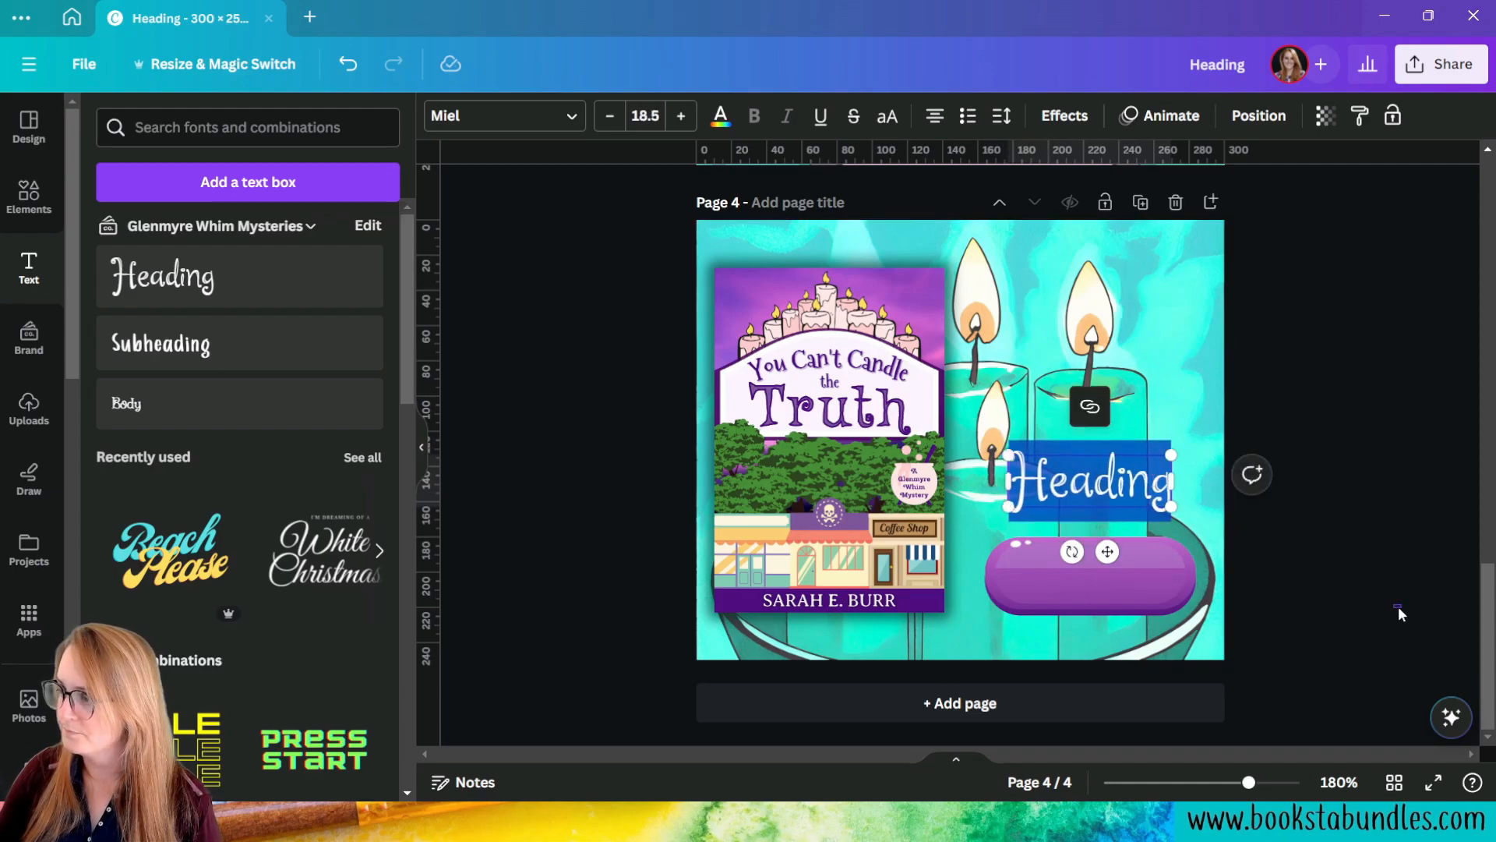
# Step: Move the heading onto the glossy purple button and change its text to "Read Now"
pyautogui.click(1093, 550)
pyautogui.moveTo(1123, 477); pyautogui.dragTo(1123, 569)
pyautogui.doubleClick(1123, 569)
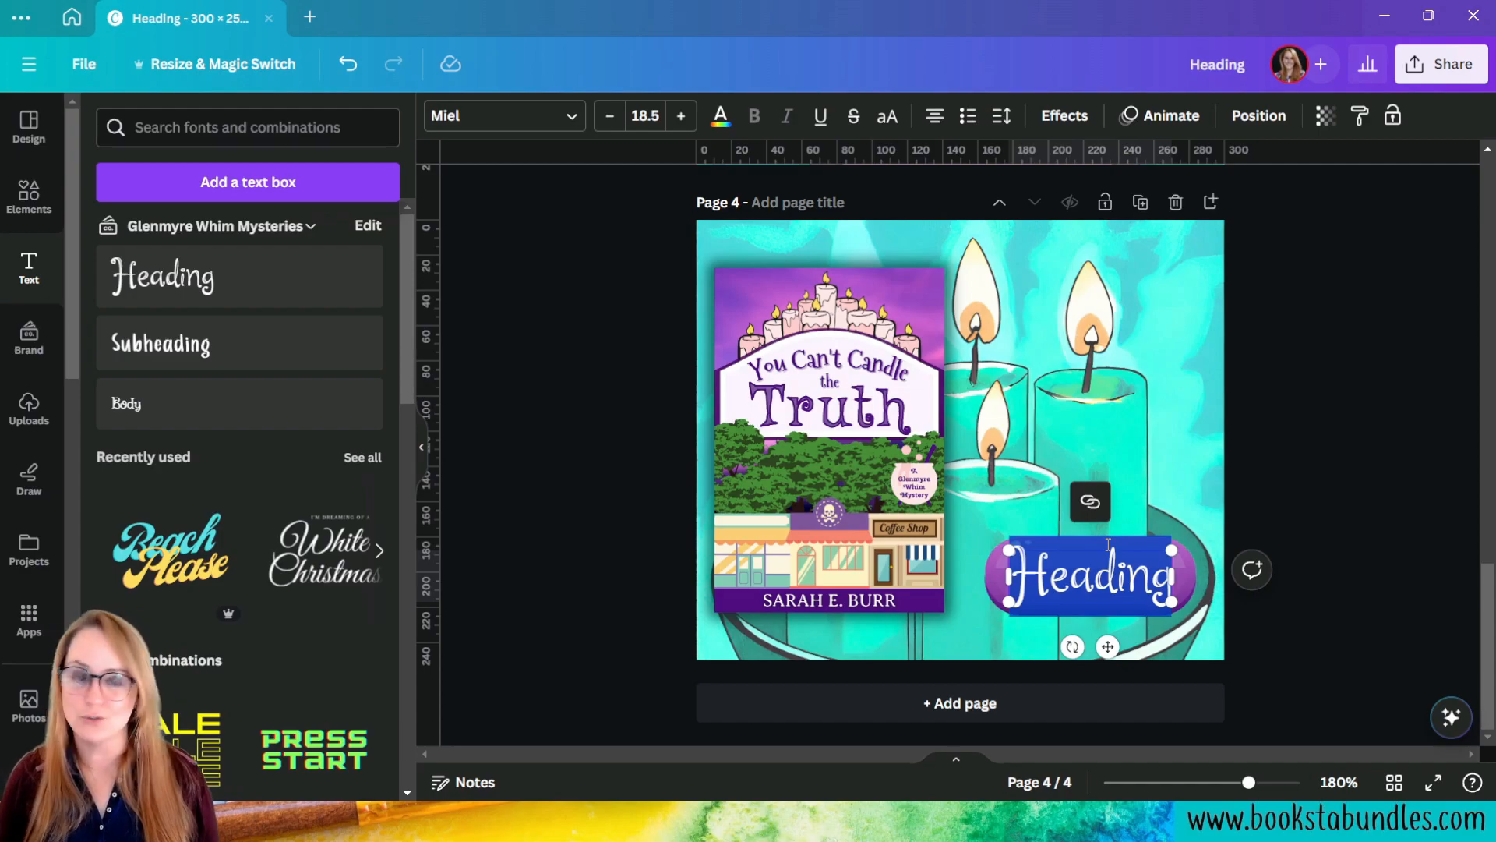
pyautogui.write('R')
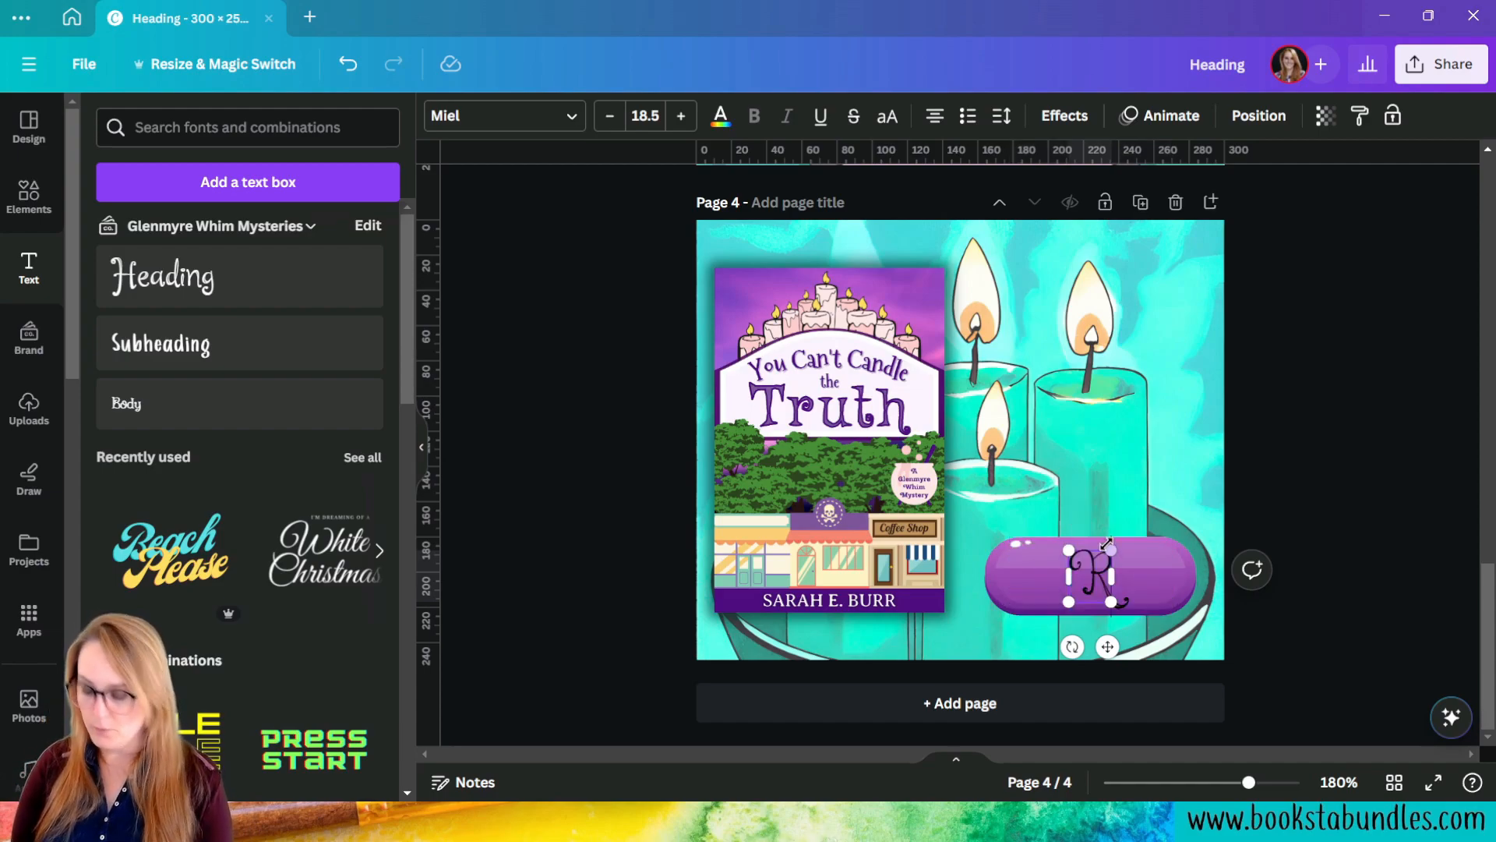
pyautogui.write('ead Now')
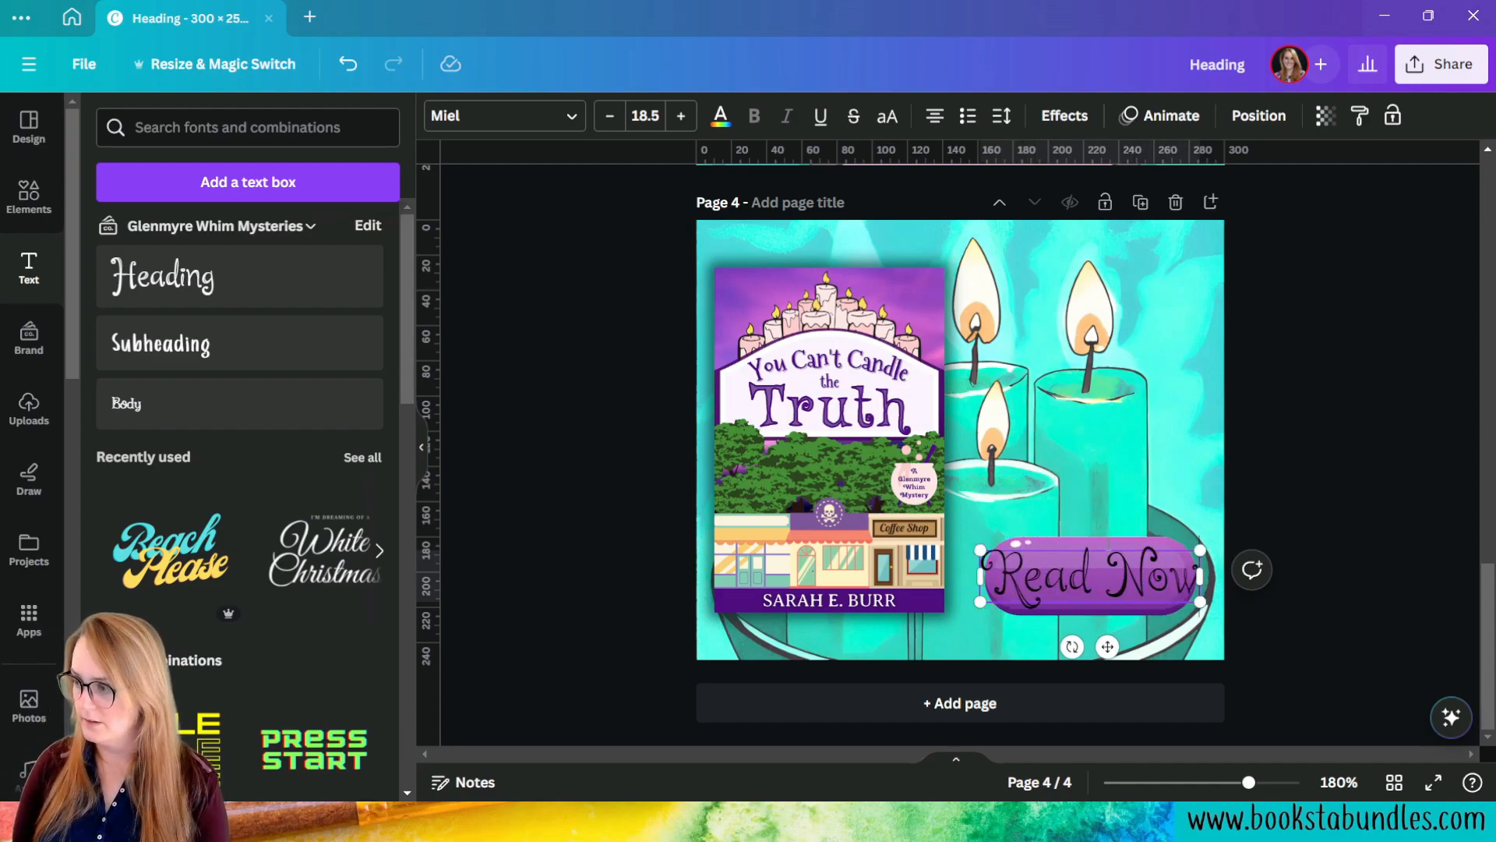
pyautogui.click(1278, 545)
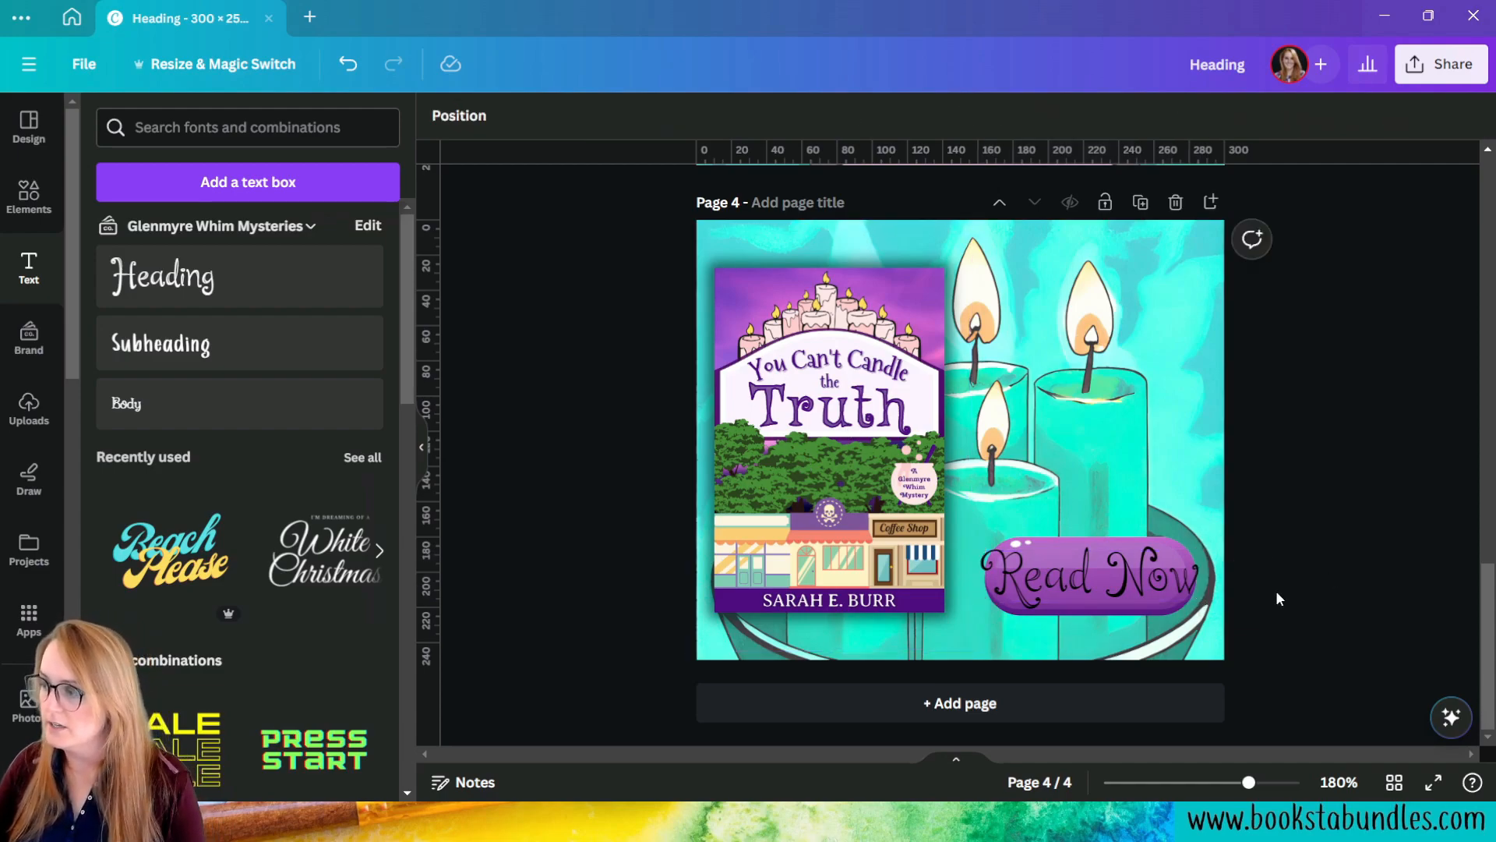
# Step: Change the button text's font to Moonlight from the Glenmyre Whim Mysteries brand fonts
pyautogui.click(1072, 557)
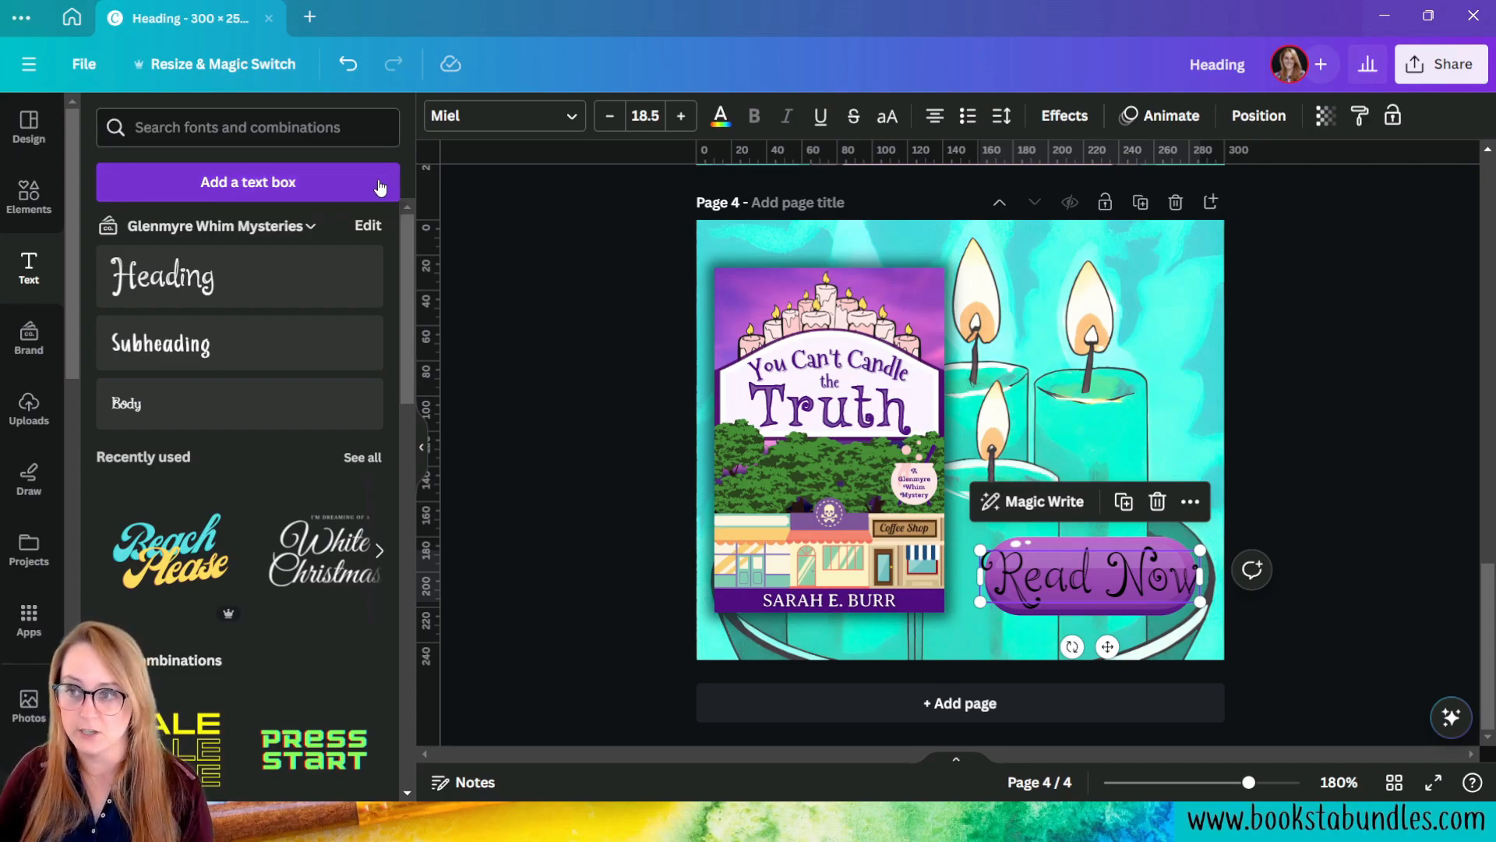
pyautogui.click(460, 115)
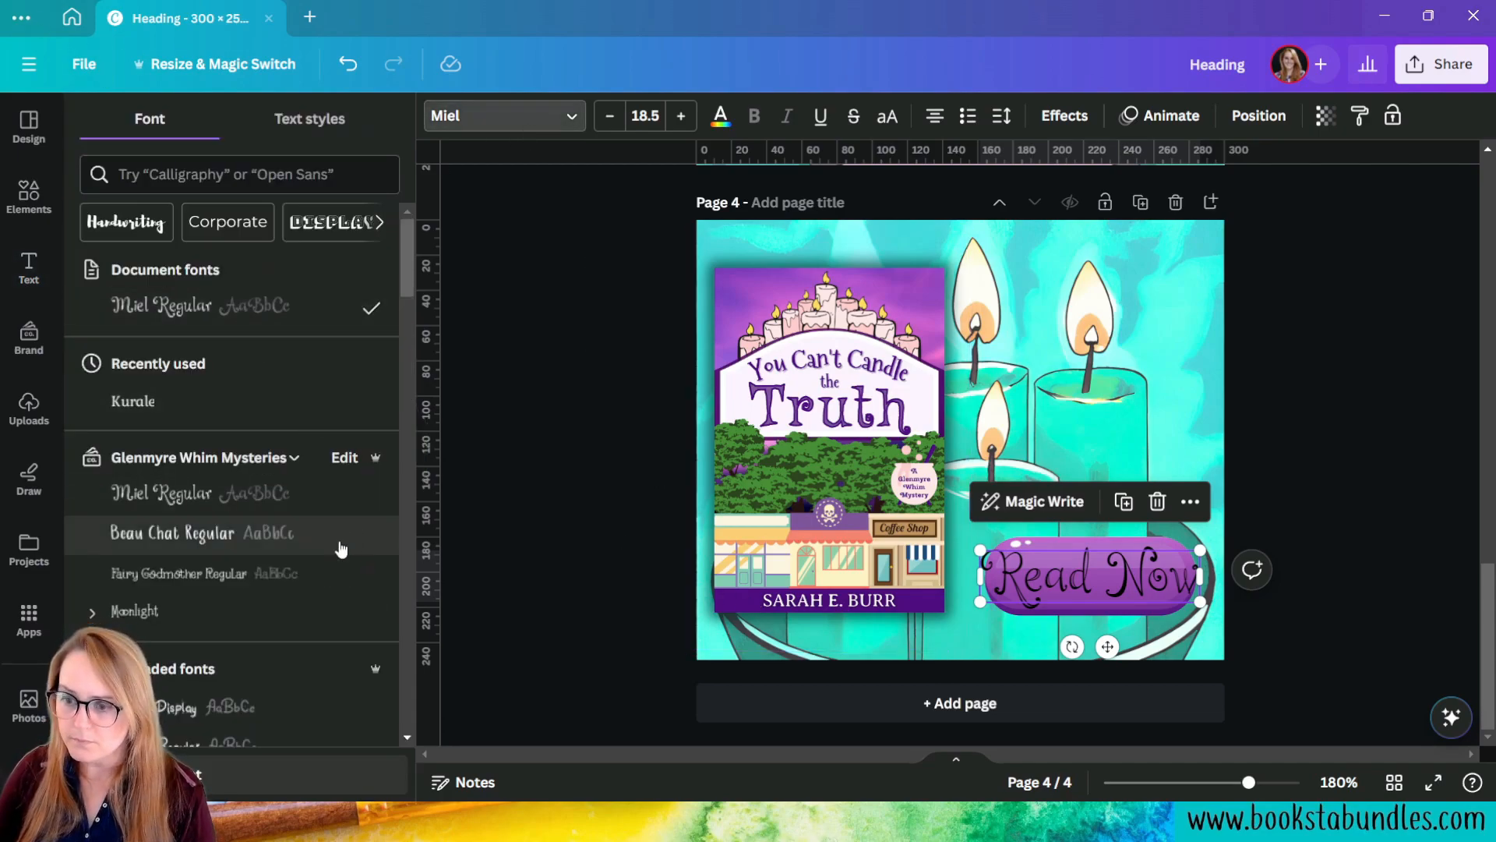
pyautogui.scroll(-1, 306, 549)
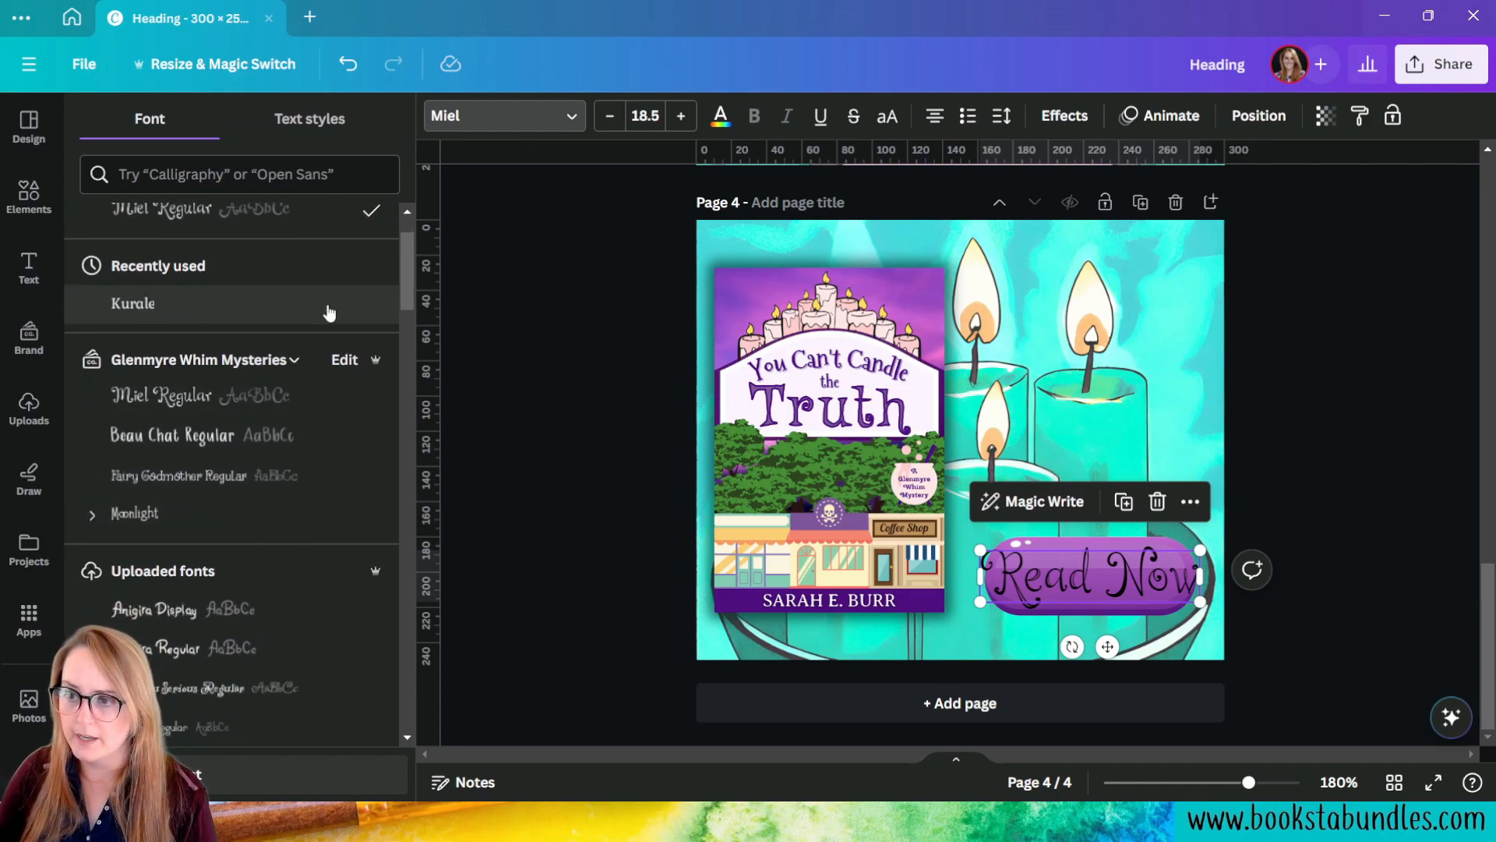
pyautogui.scroll(-2, 234, 444)
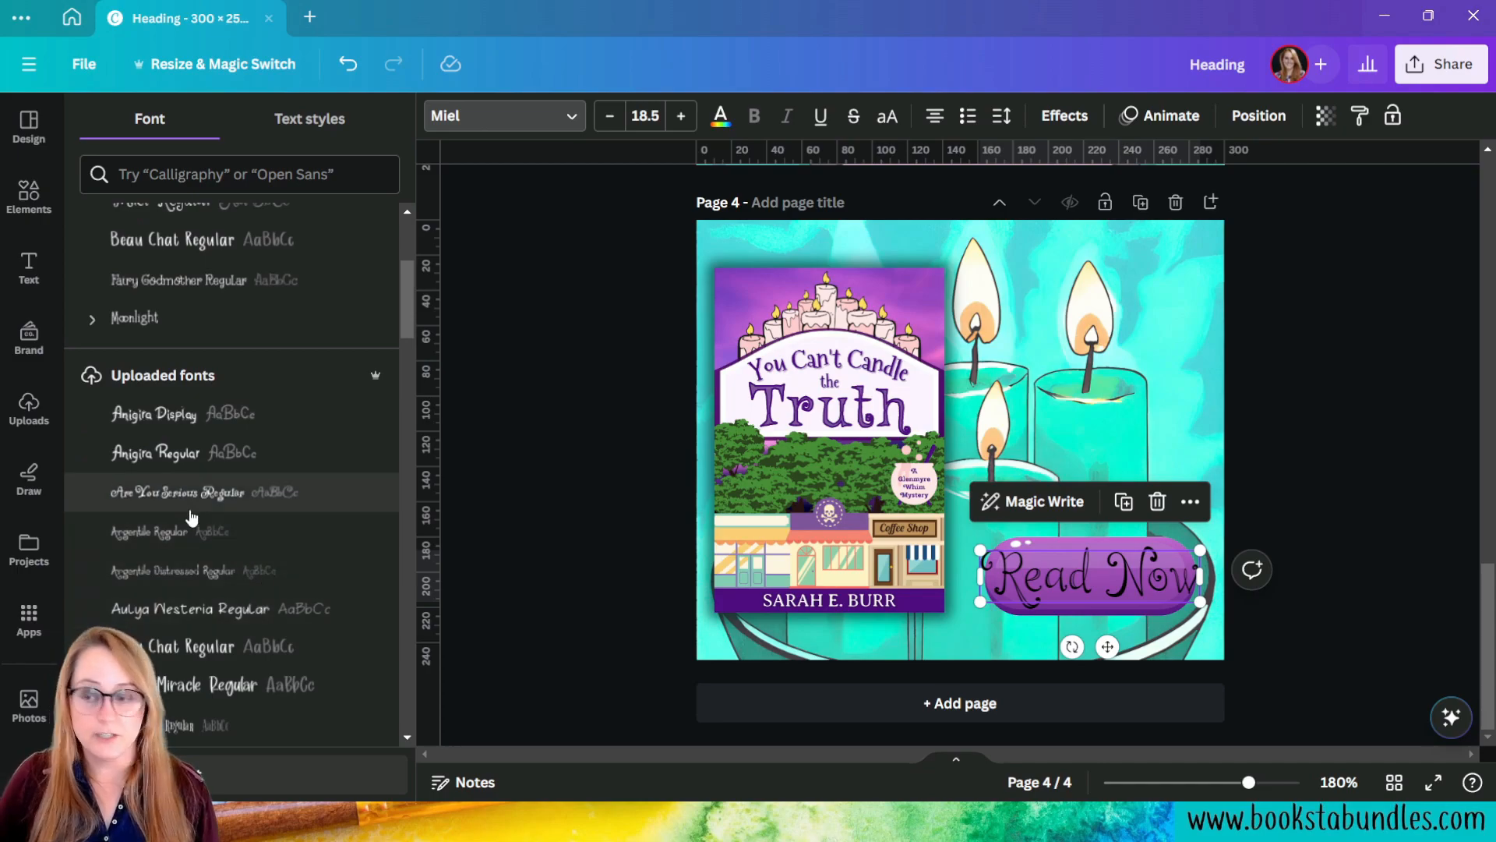
pyautogui.scroll(1, 211, 390)
pyautogui.click(148, 421)
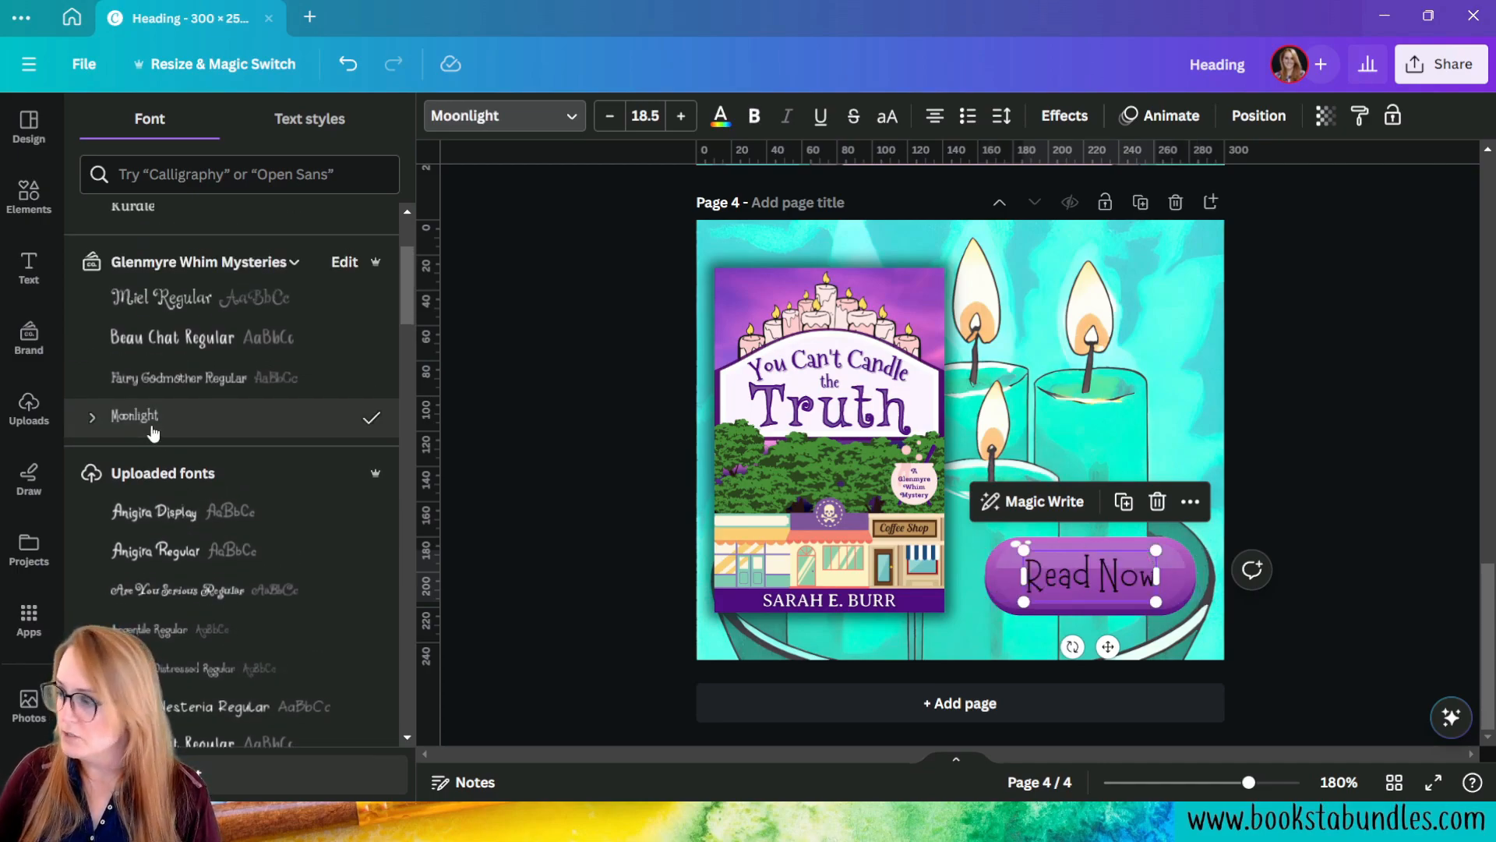
# Step: Format the button text as uppercase, white and bold
pyautogui.click(887, 116)
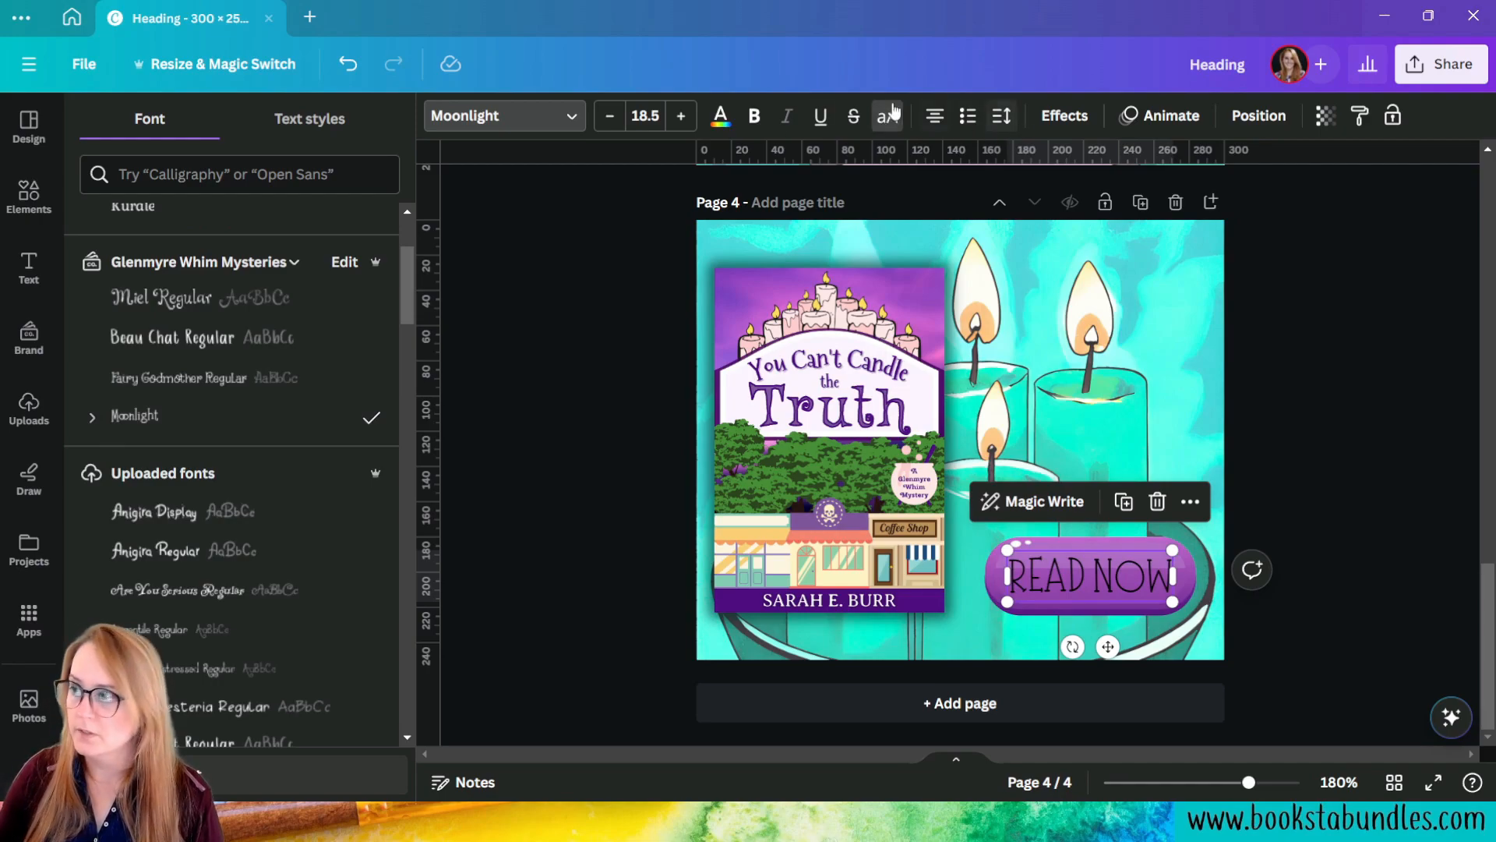
pyautogui.click(723, 129)
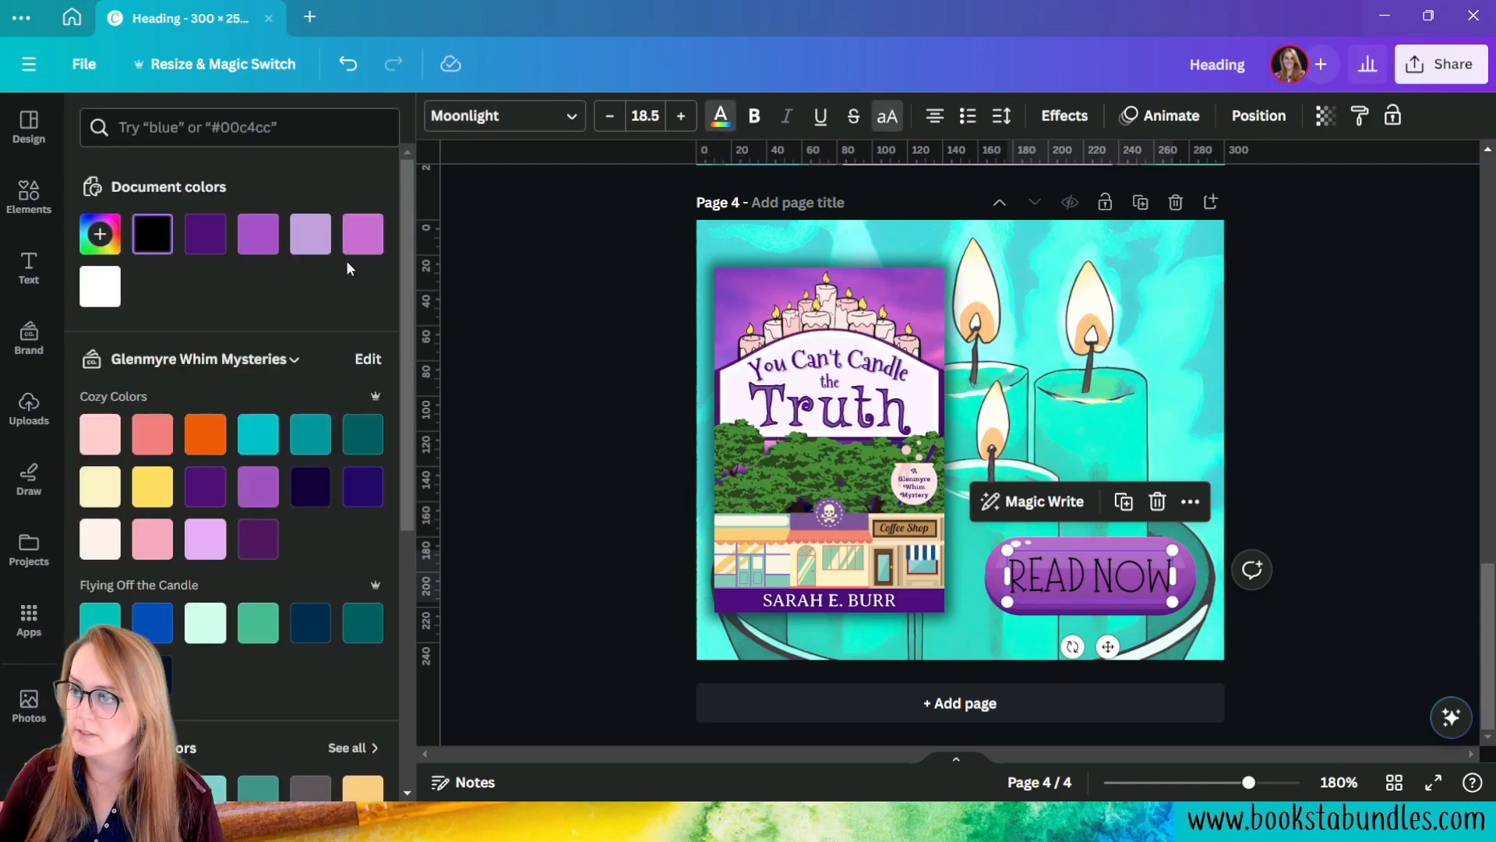
pyautogui.click(97, 292)
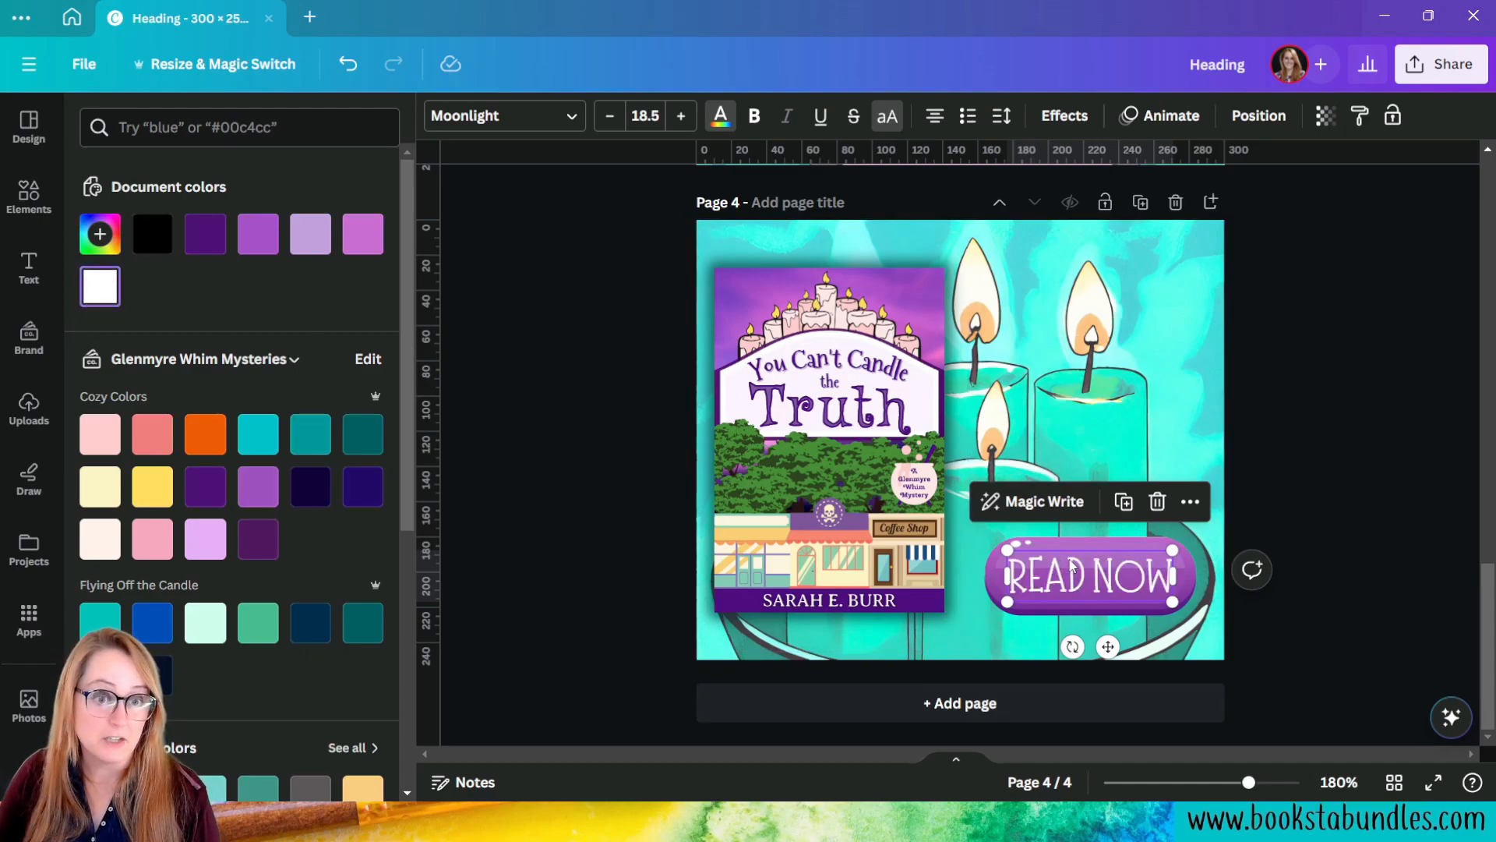
pyautogui.click(762, 115)
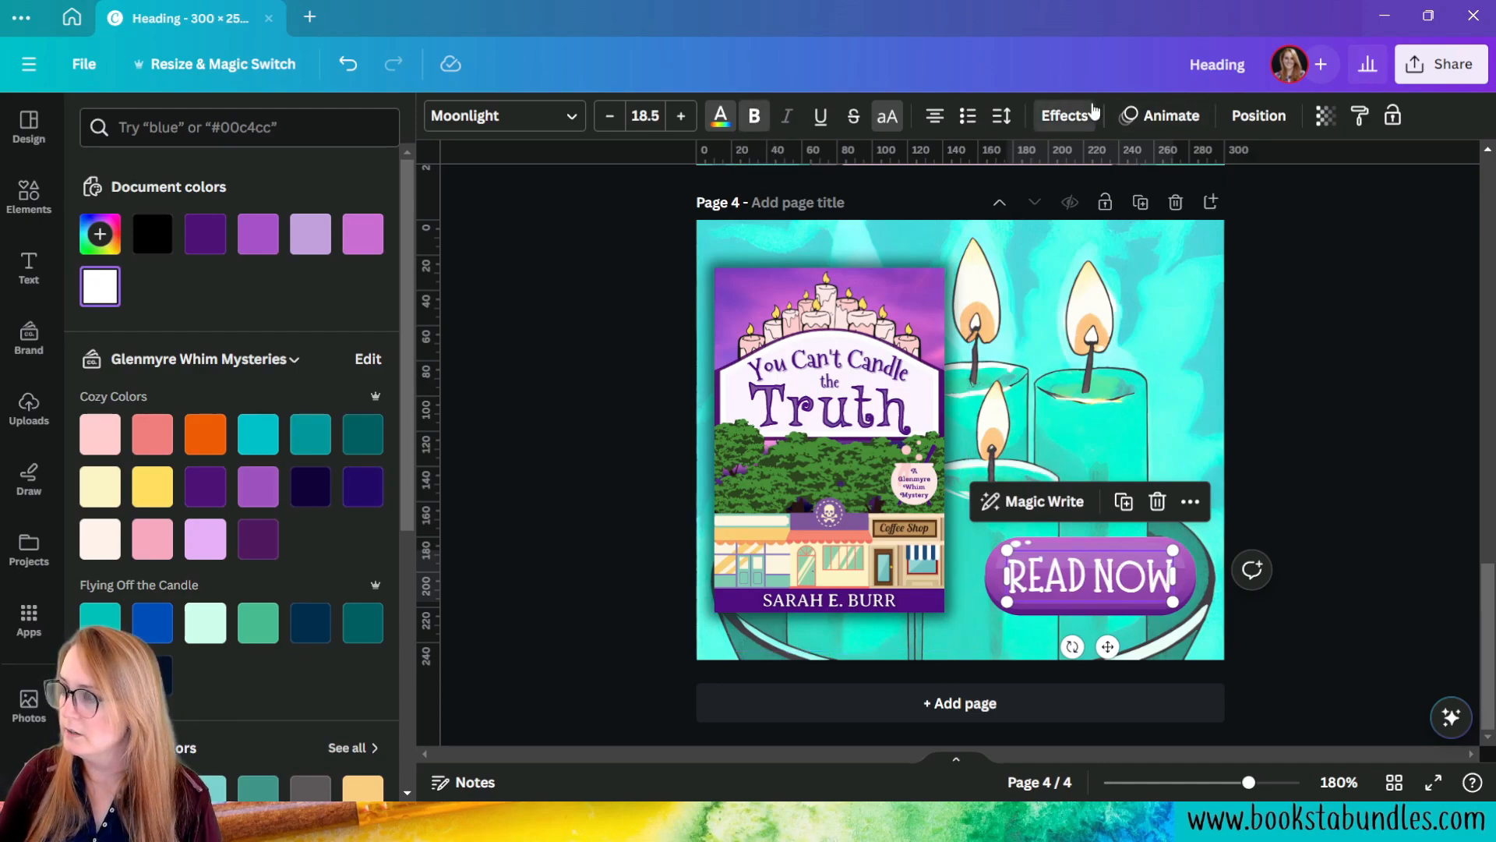
# Step: Apply the Lift effect to the READ NOW text and deselect it
pyautogui.click(1065, 116)
pyautogui.click(347, 254)
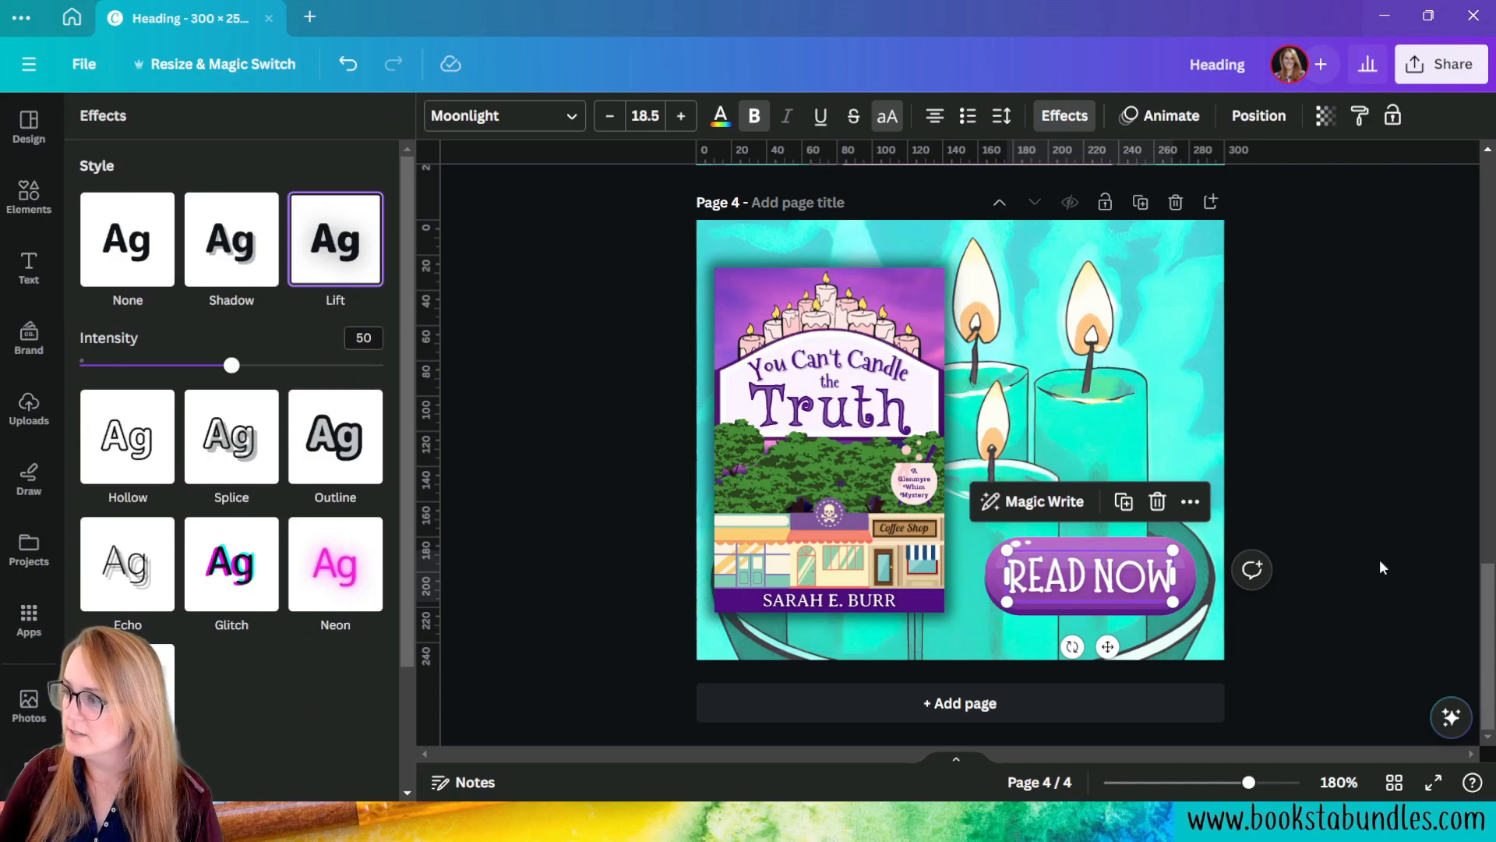
pyautogui.click(1377, 559)
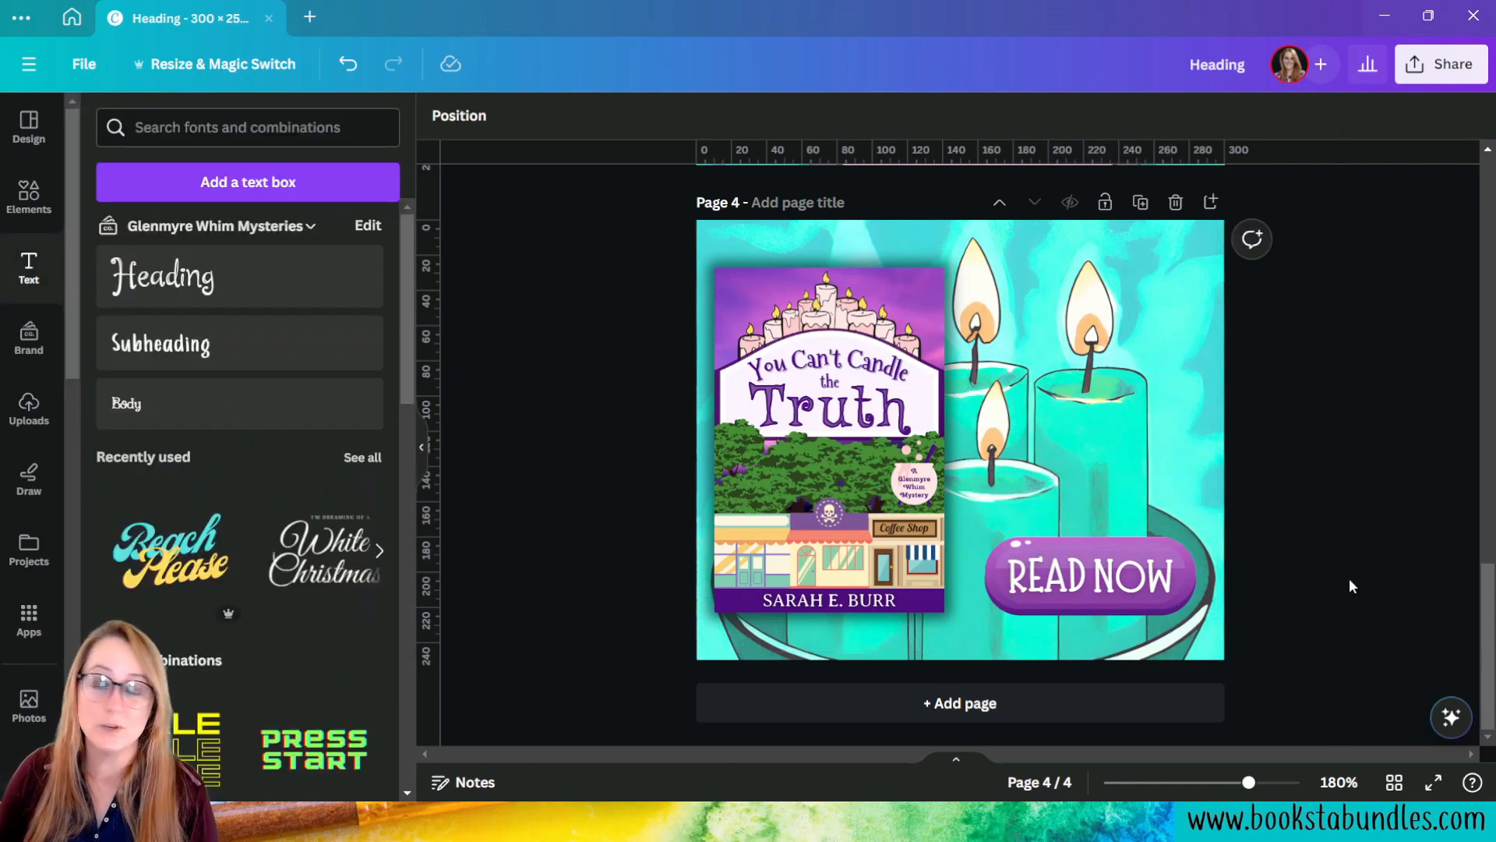
# Step: Duplicate page 4 and, on the copy's READ NOW text, try Cuizy Regular and then set Cyhiru Regular
pyautogui.click(1139, 215)
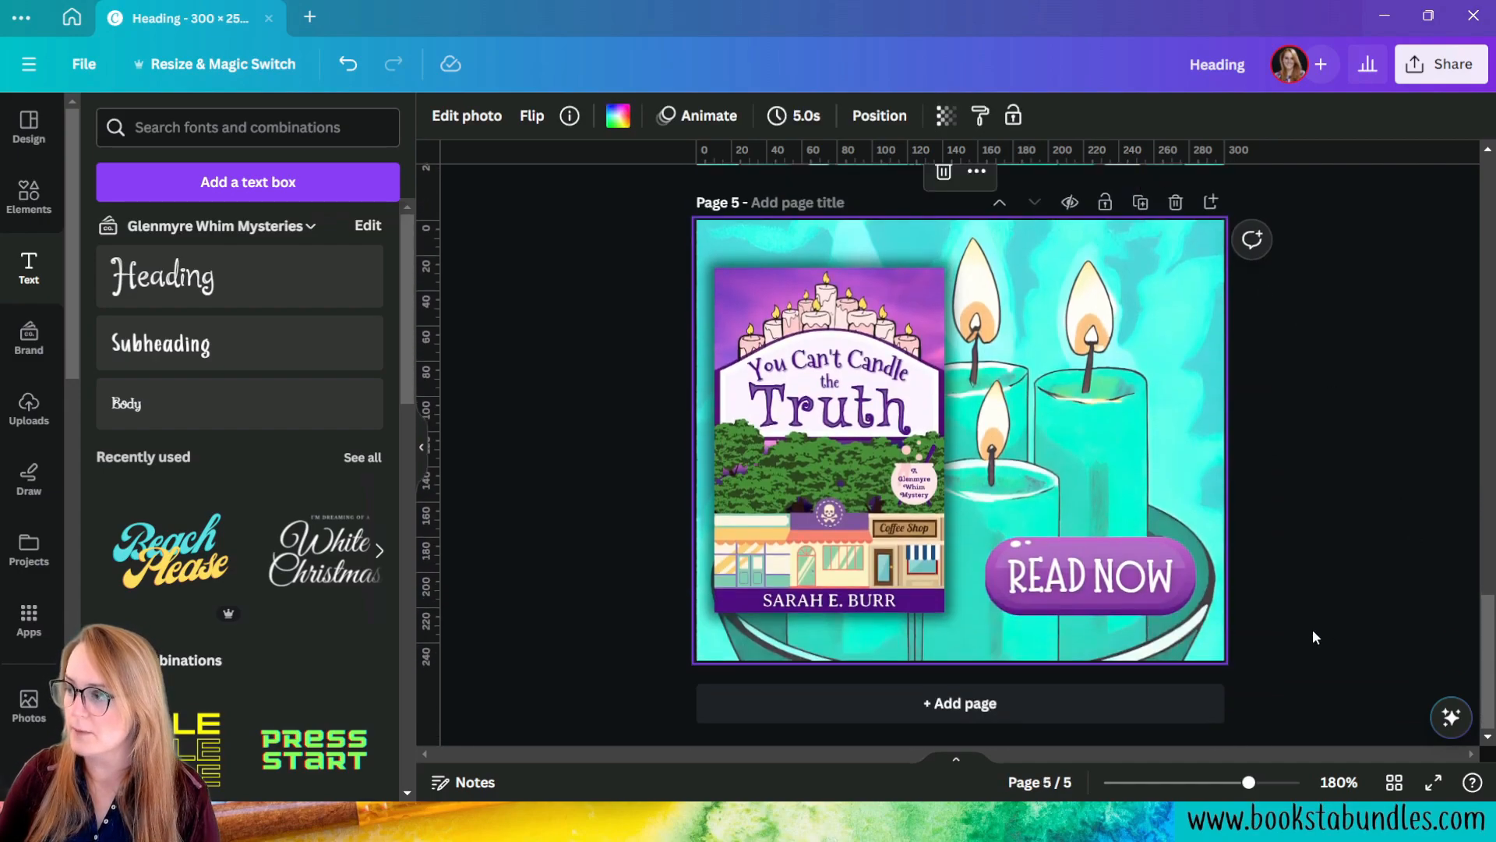
pyautogui.click(1116, 579)
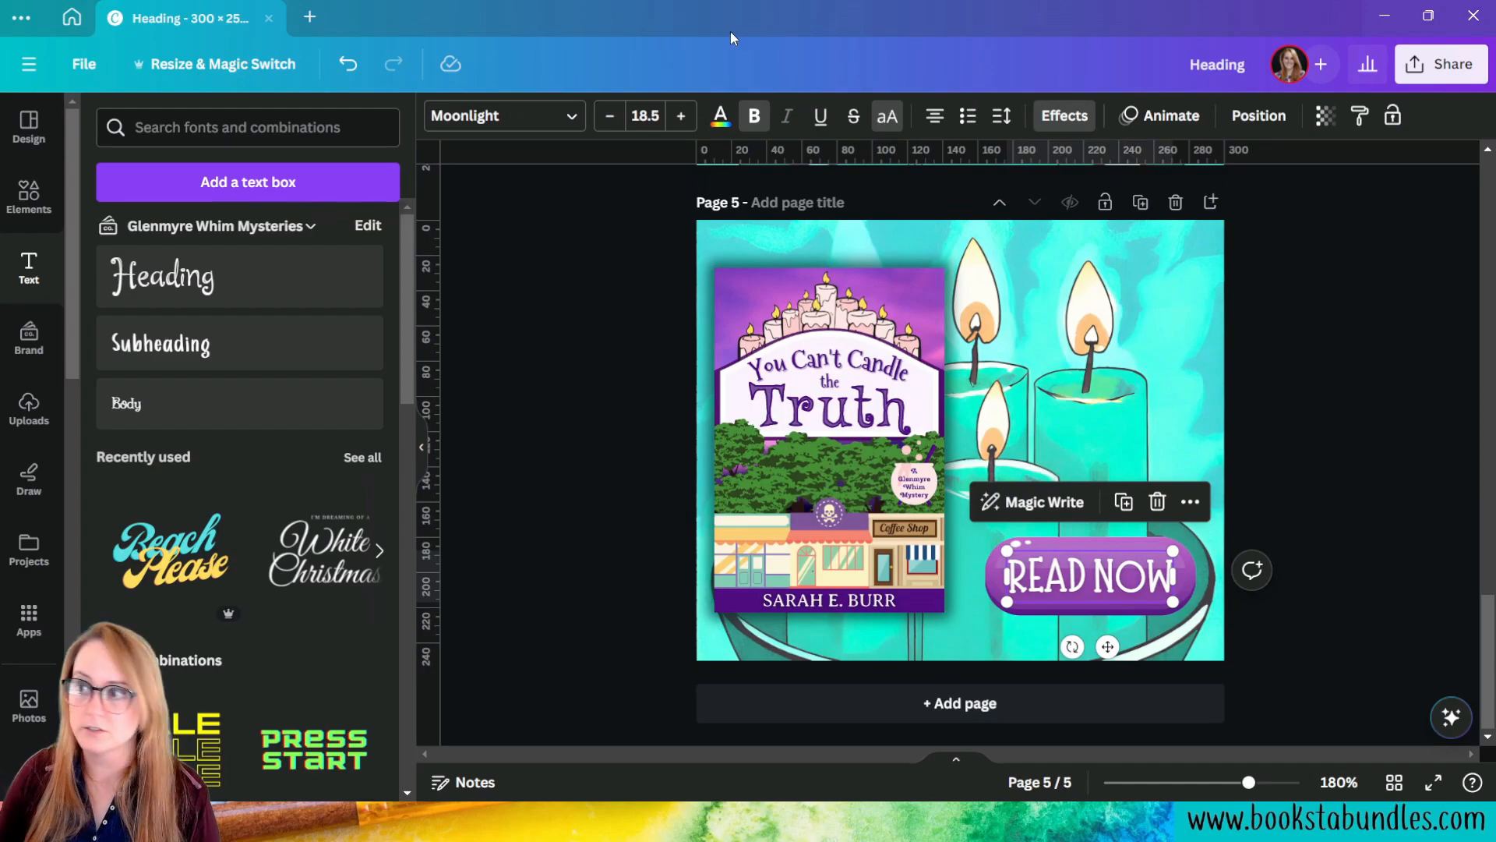
pyautogui.click(559, 122)
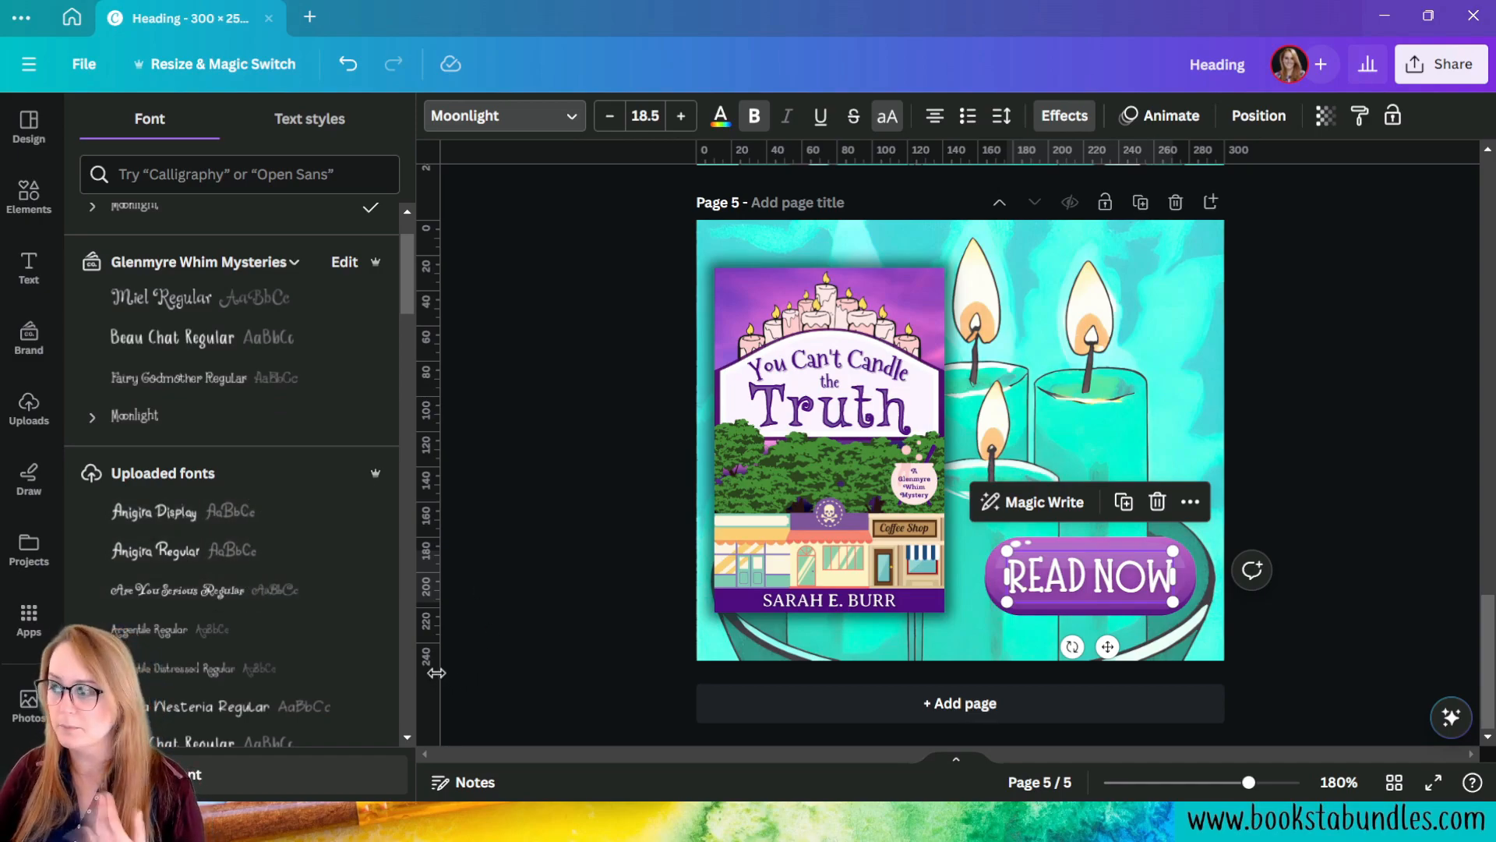
pyautogui.scroll(-5, 288, 574)
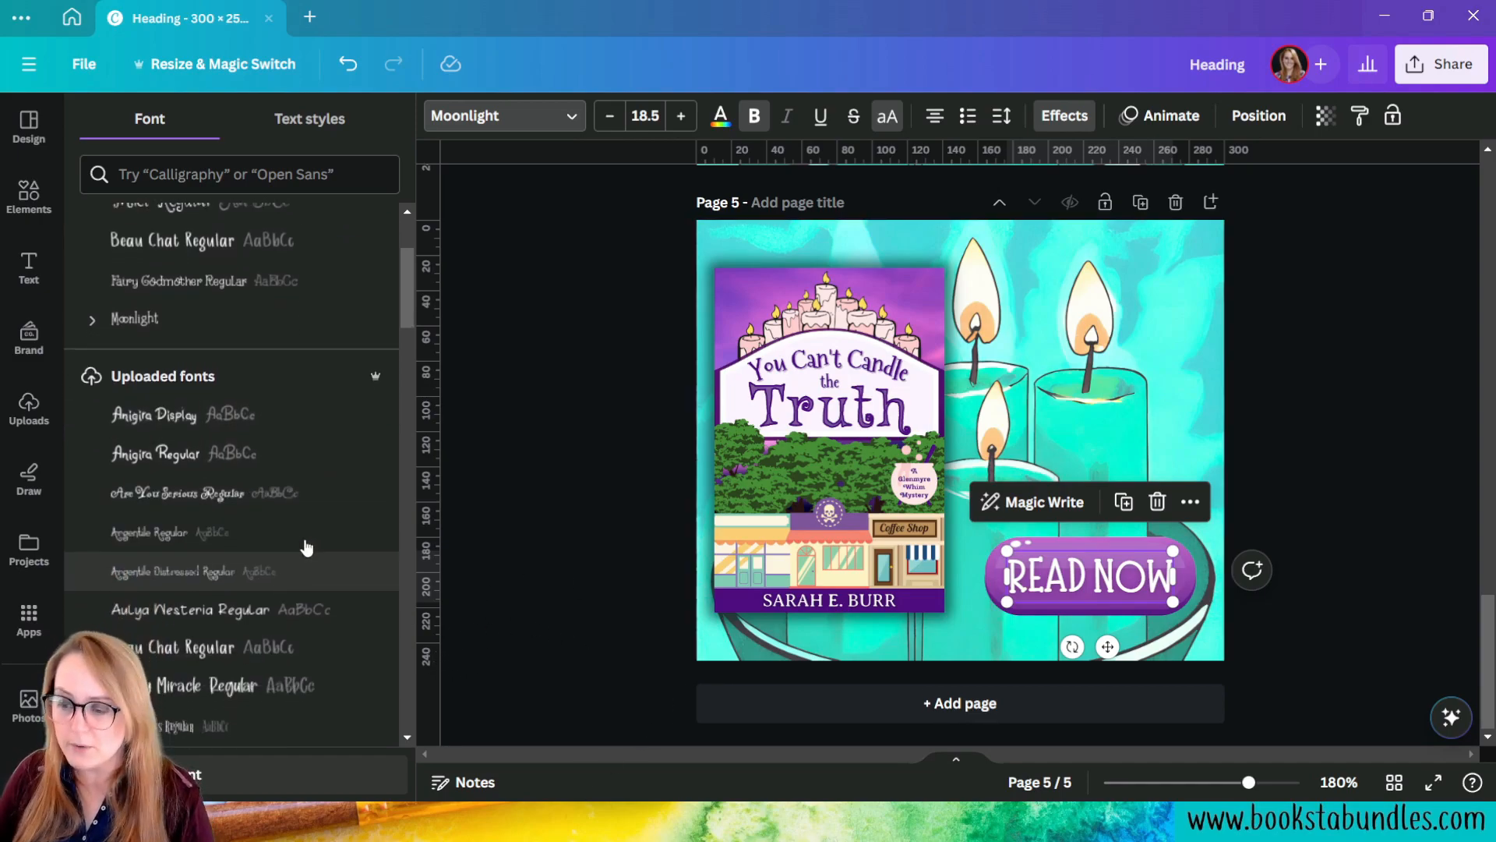
pyautogui.scroll(-6, 272, 488)
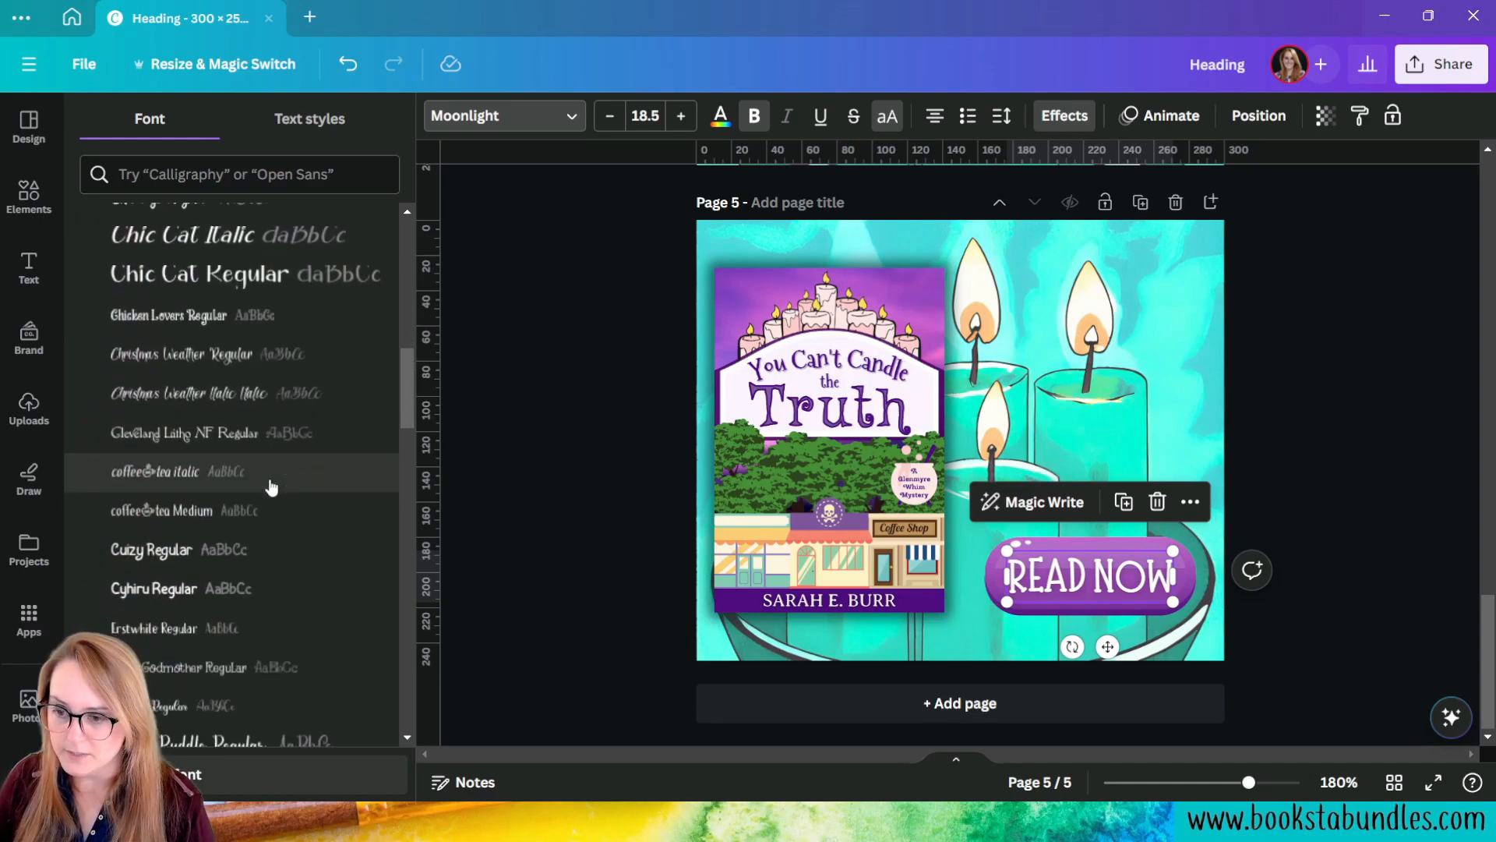
pyautogui.click(159, 563)
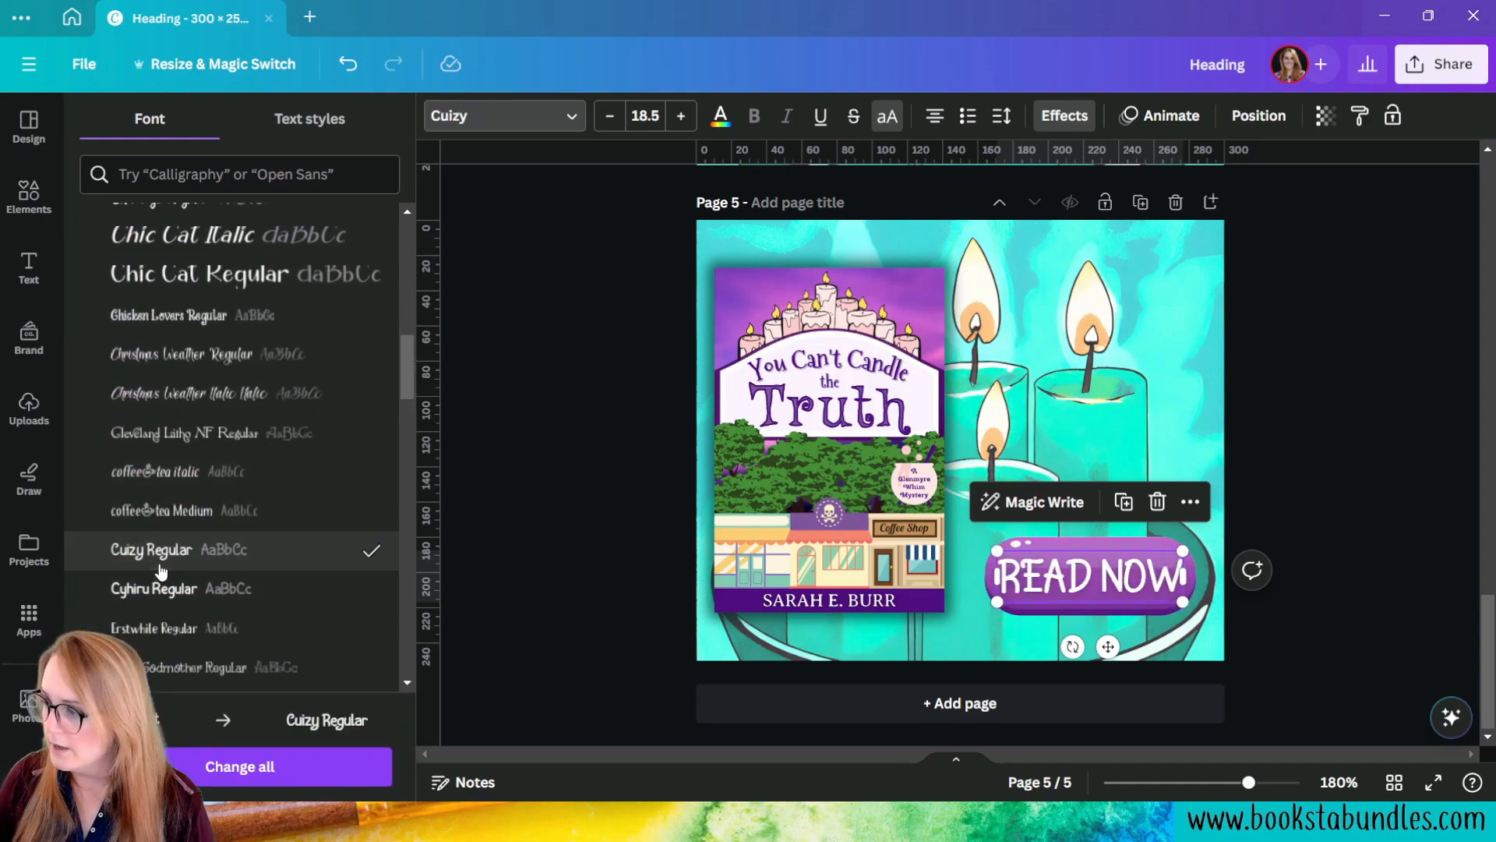
pyautogui.click(208, 588)
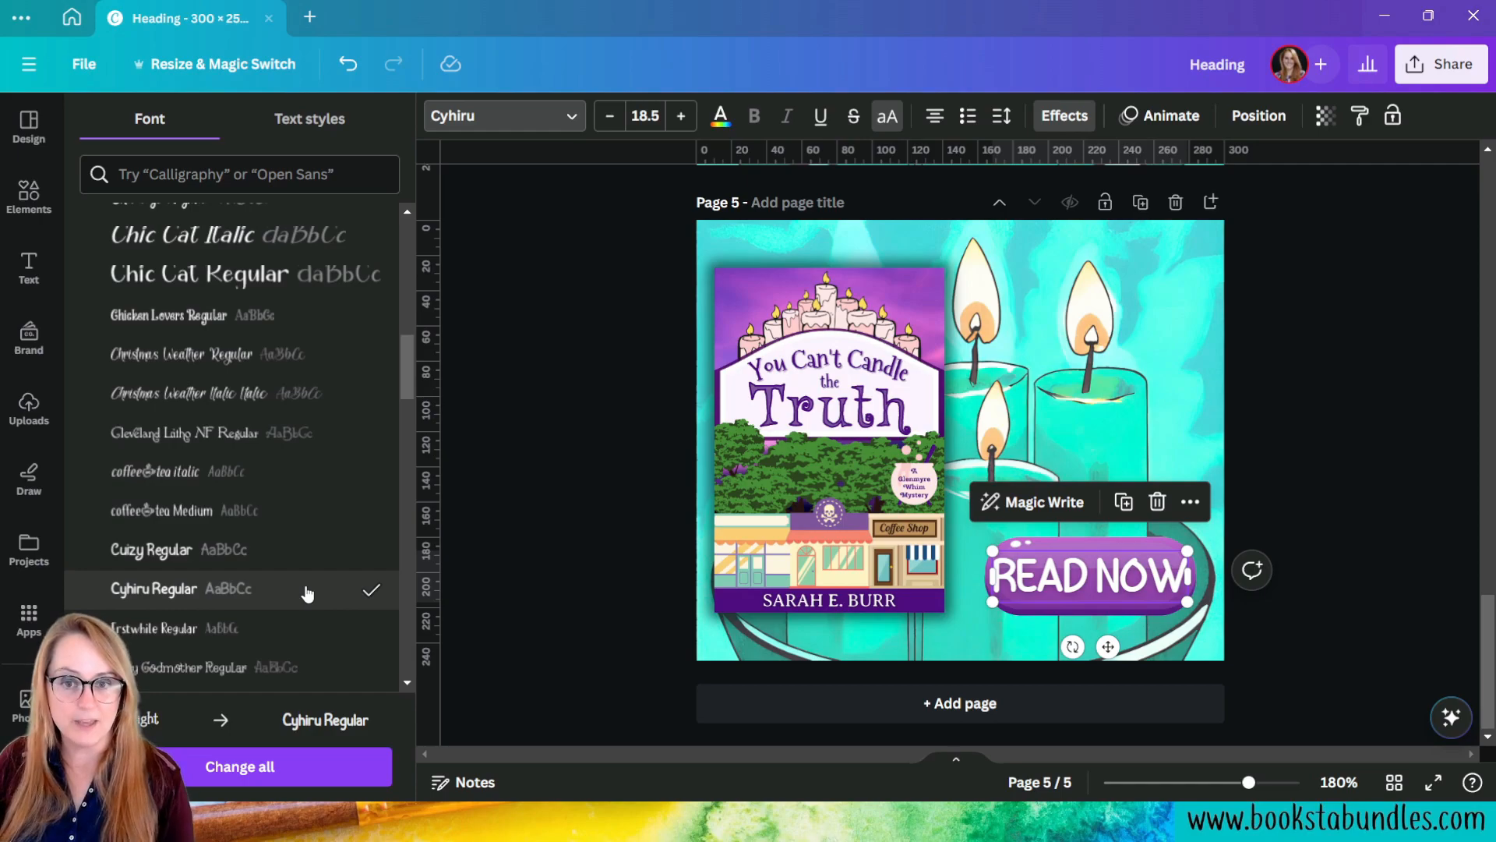
# Step: Compare the button lettering on pages 4 and 5, and duplicate page 5 for another font variation
pyautogui.scroll(5, 865, 645)
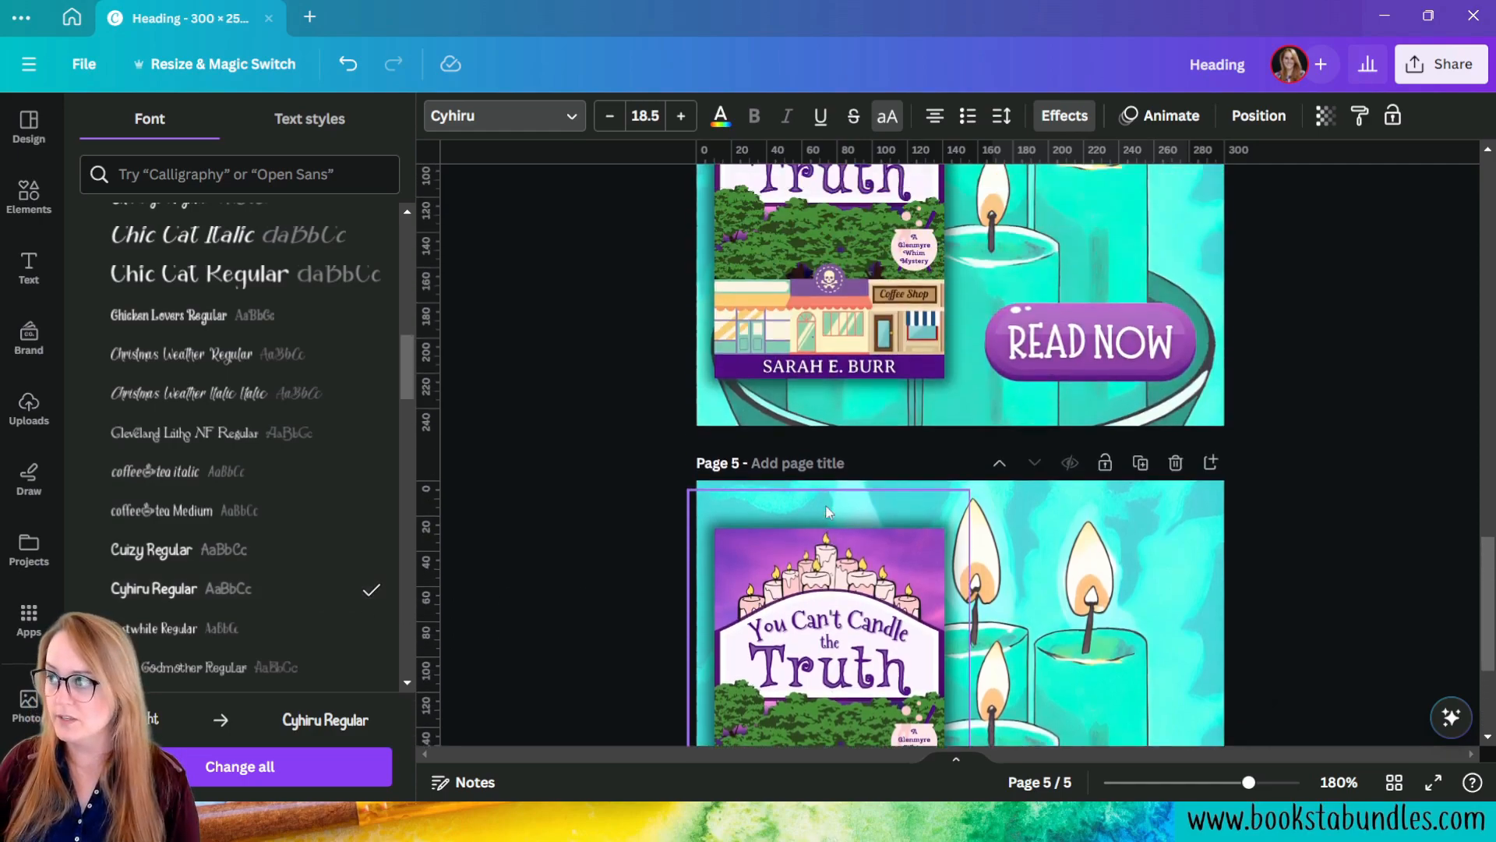
pyautogui.scroll(2, 859, 651)
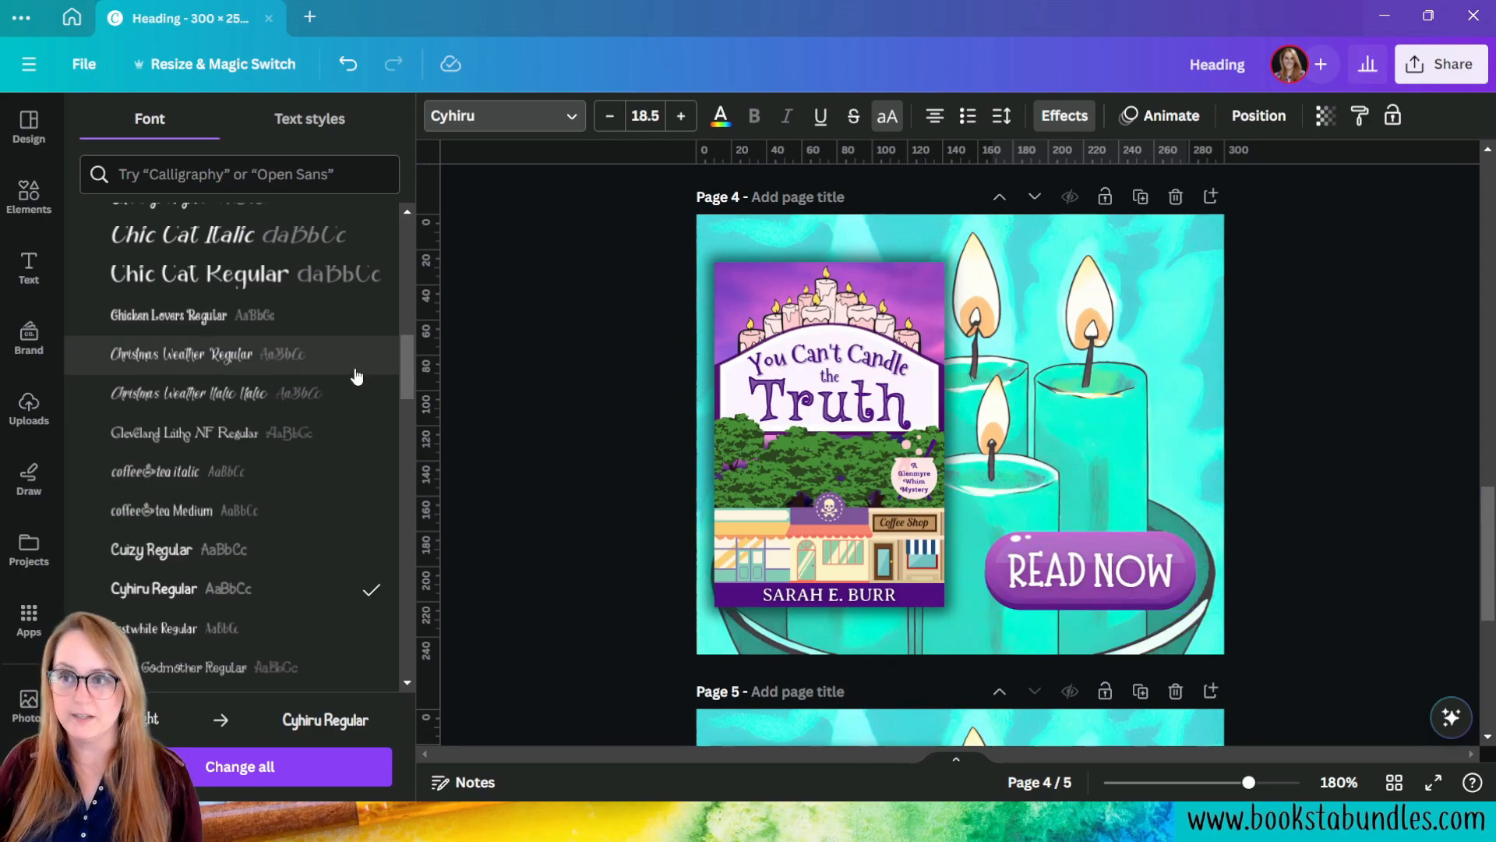
pyautogui.scroll(-5, 1247, 553)
pyautogui.click(1095, 573)
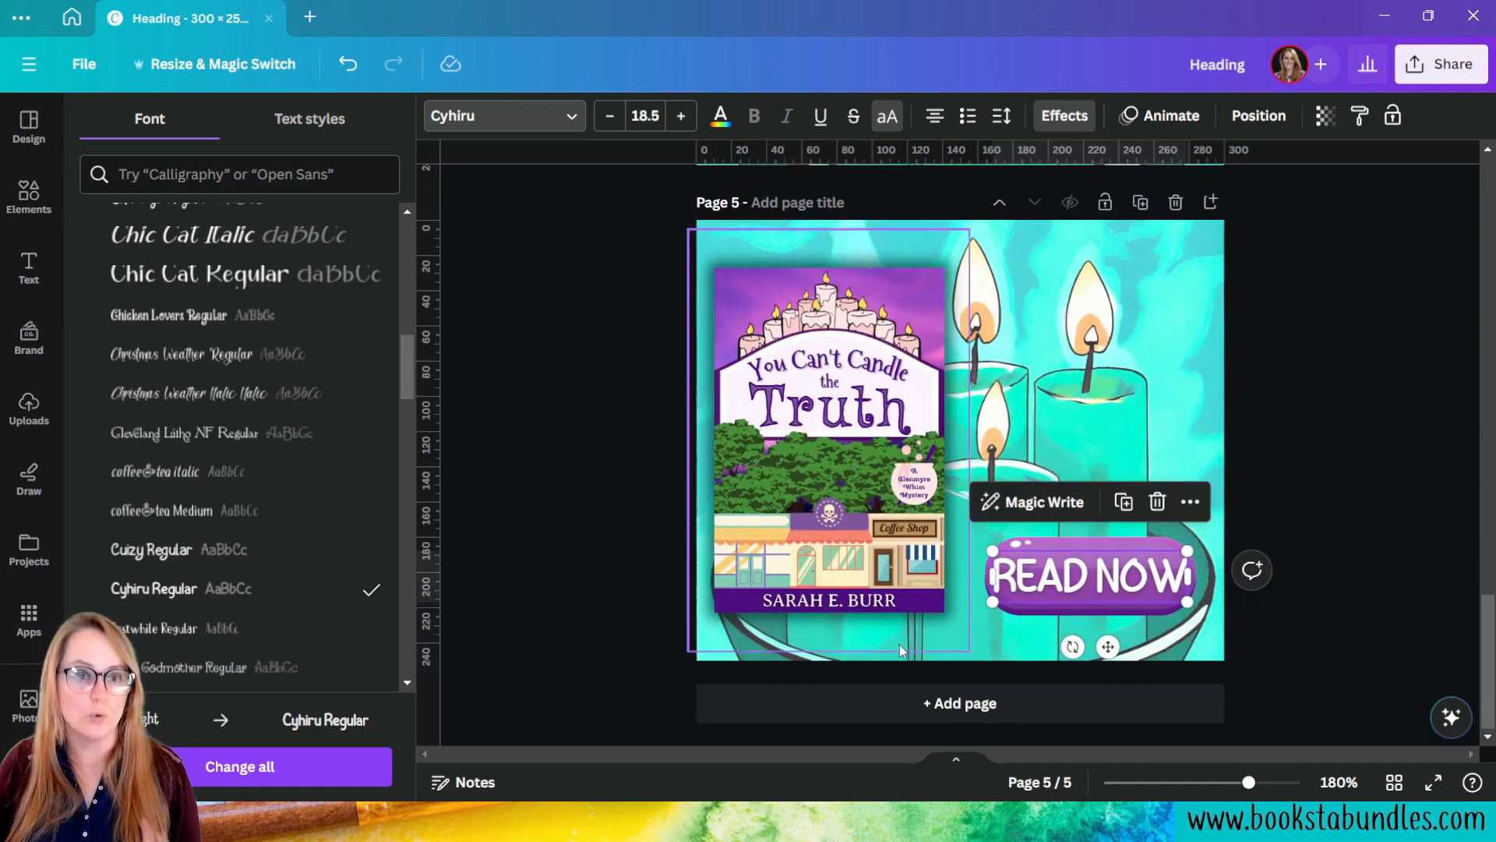
pyautogui.scroll(-1, 304, 523)
pyautogui.scroll(-5, 304, 523)
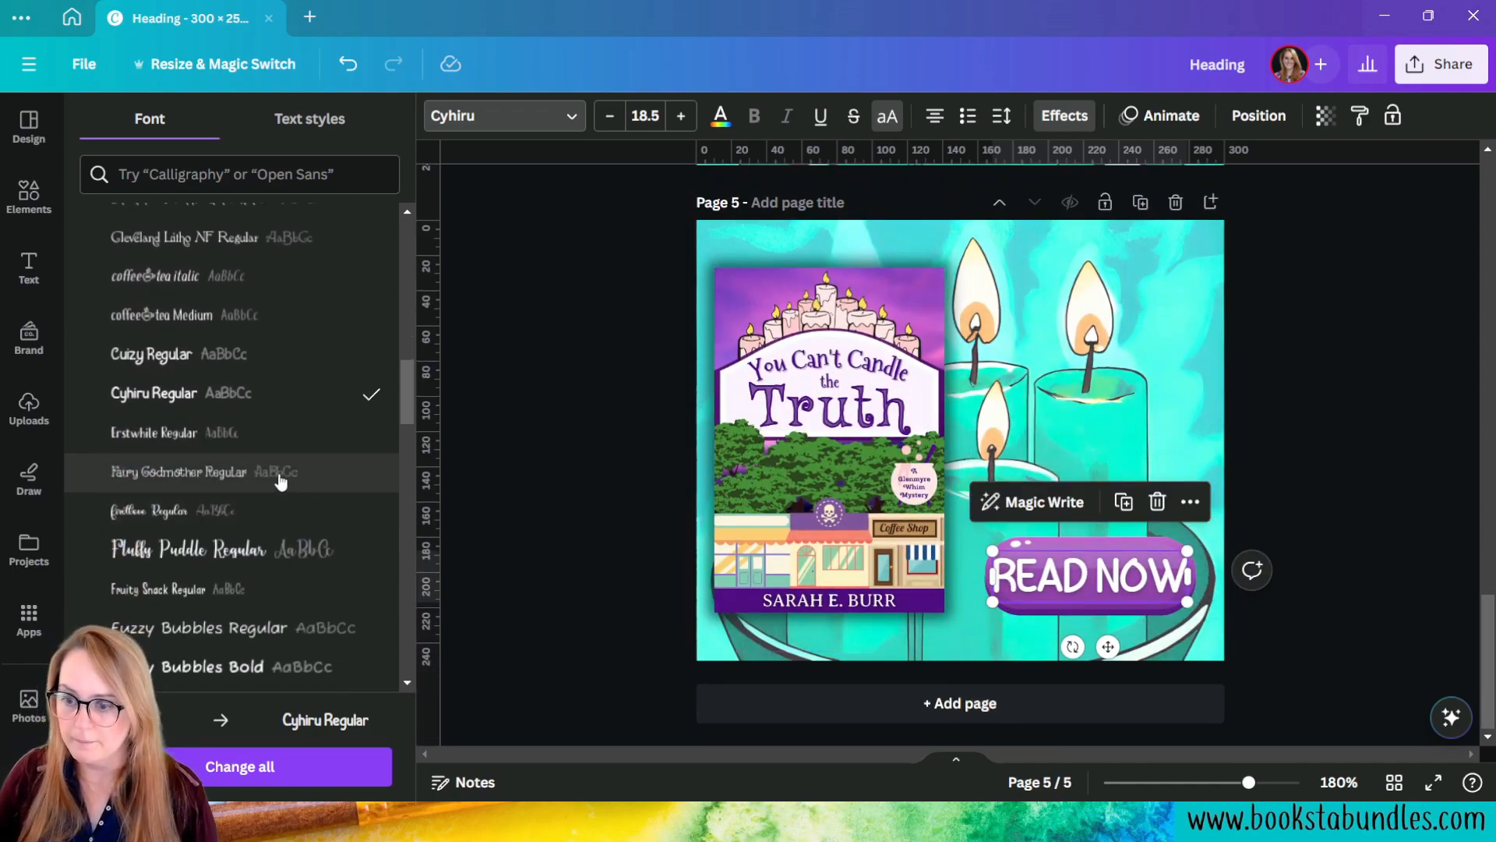
pyautogui.click(1141, 203)
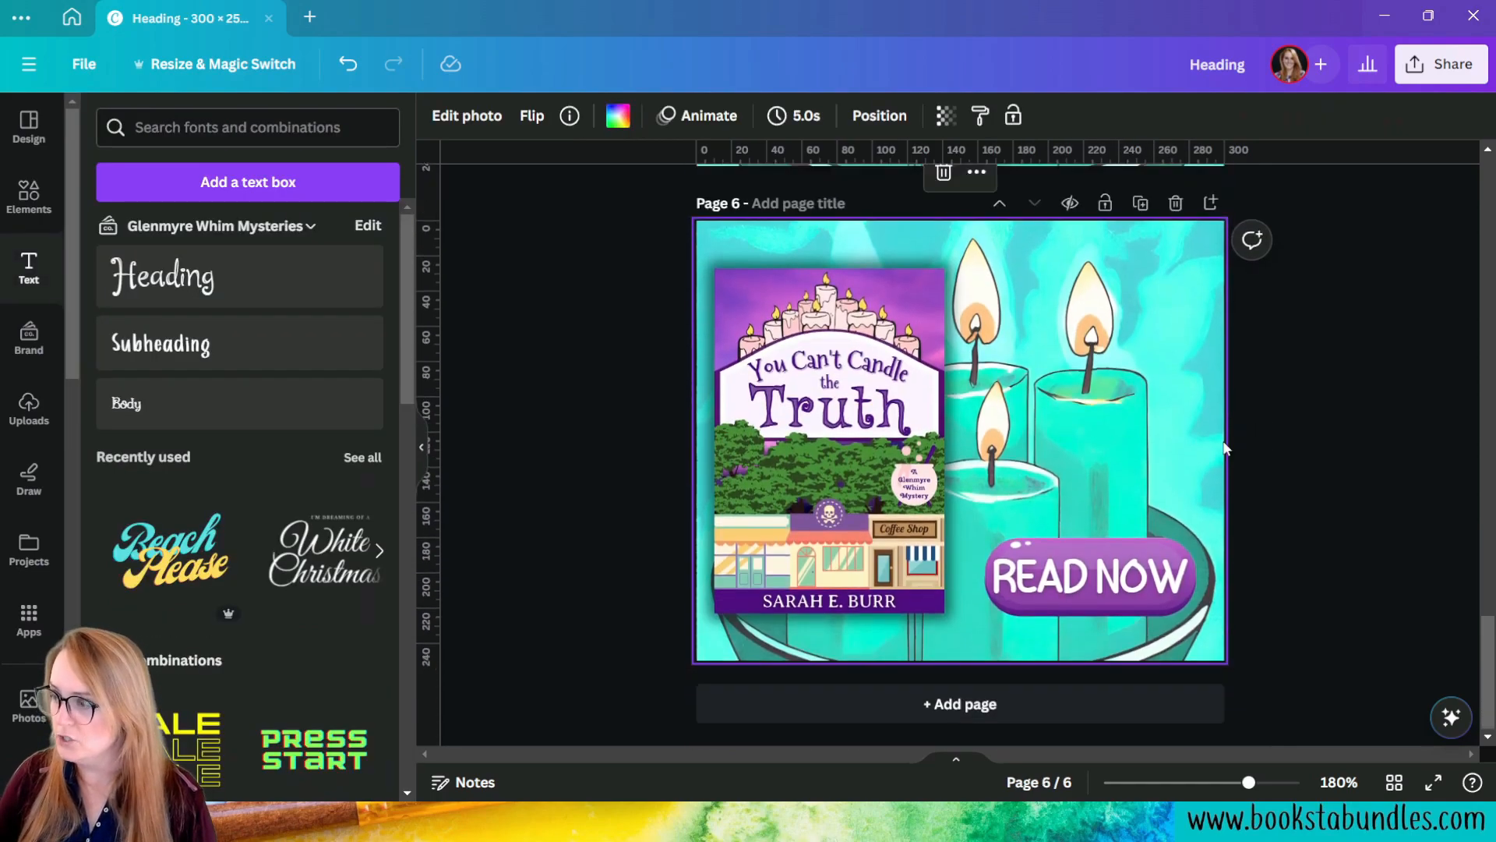
# Step: Try HUGeulwoll Medium, Hola Sophia Regular, Mellviana Regular and Mountains of Christmas Bold on page 6's READ NOW text
pyautogui.click(1112, 592)
pyautogui.click(537, 117)
pyautogui.scroll(-5, 296, 553)
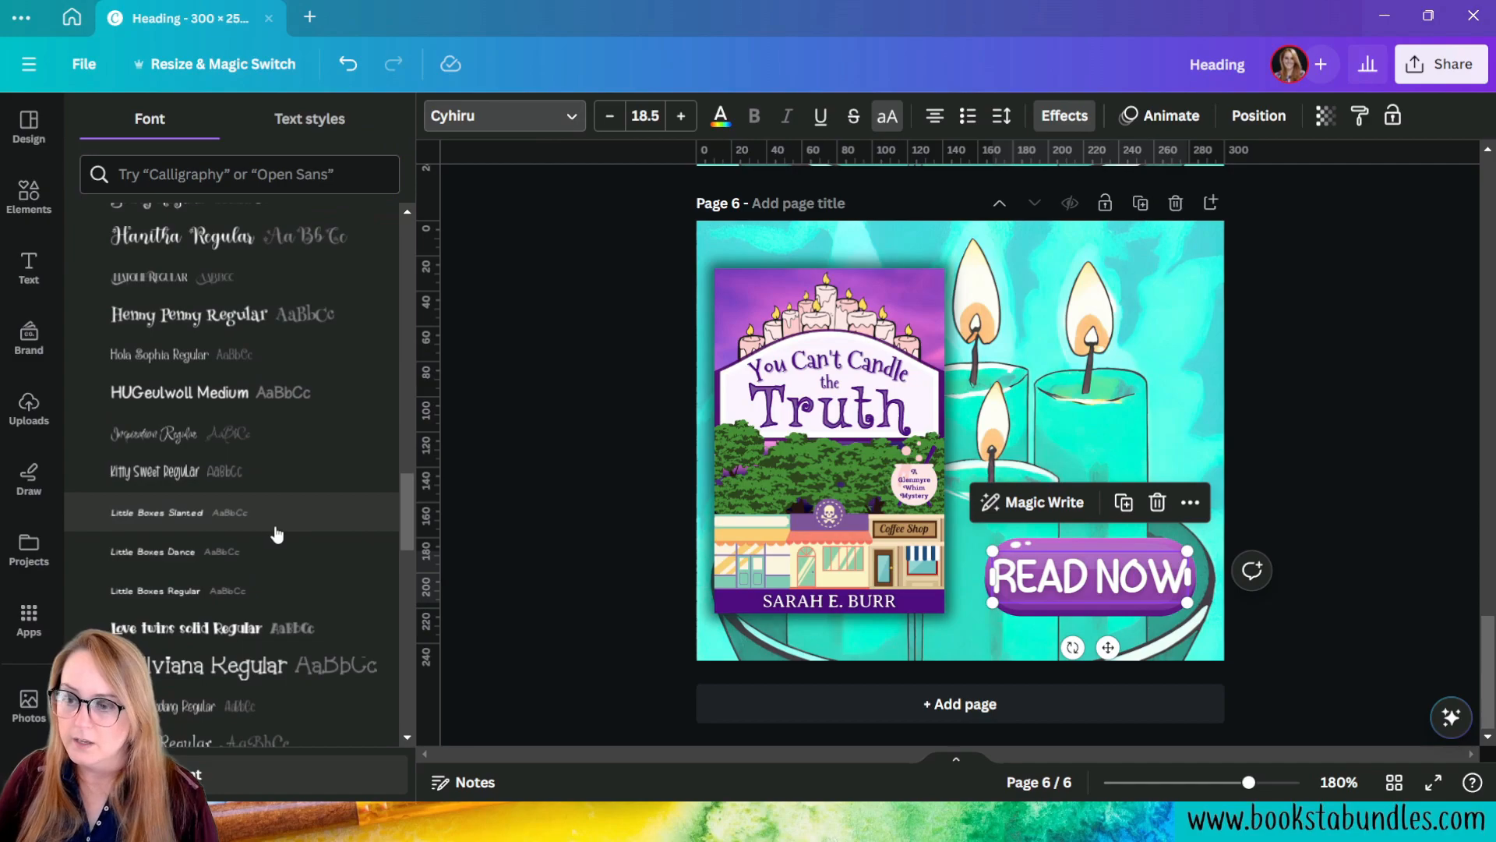
pyautogui.click(246, 387)
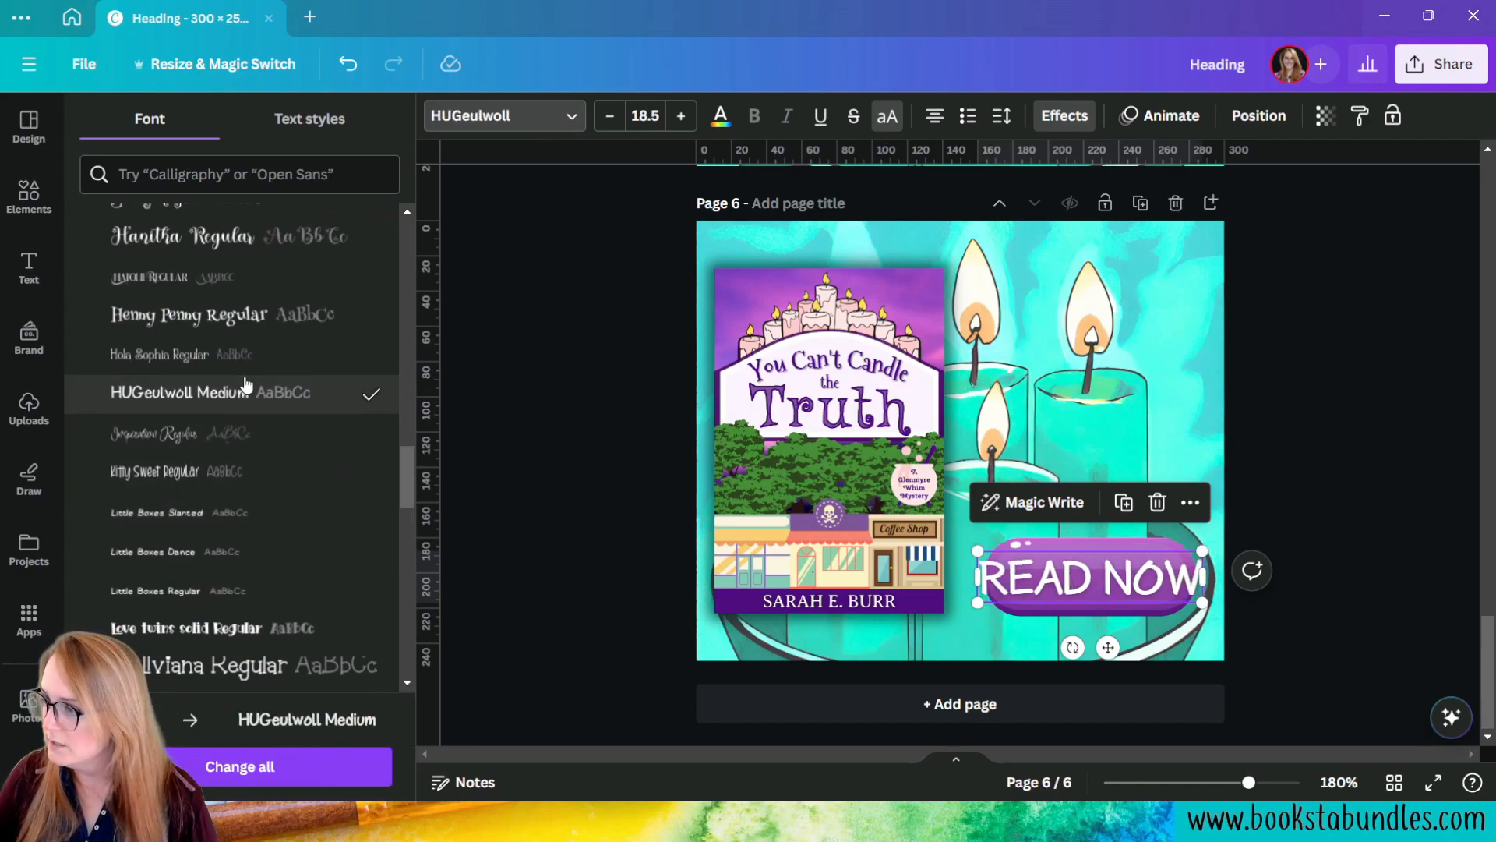
pyautogui.click(115, 360)
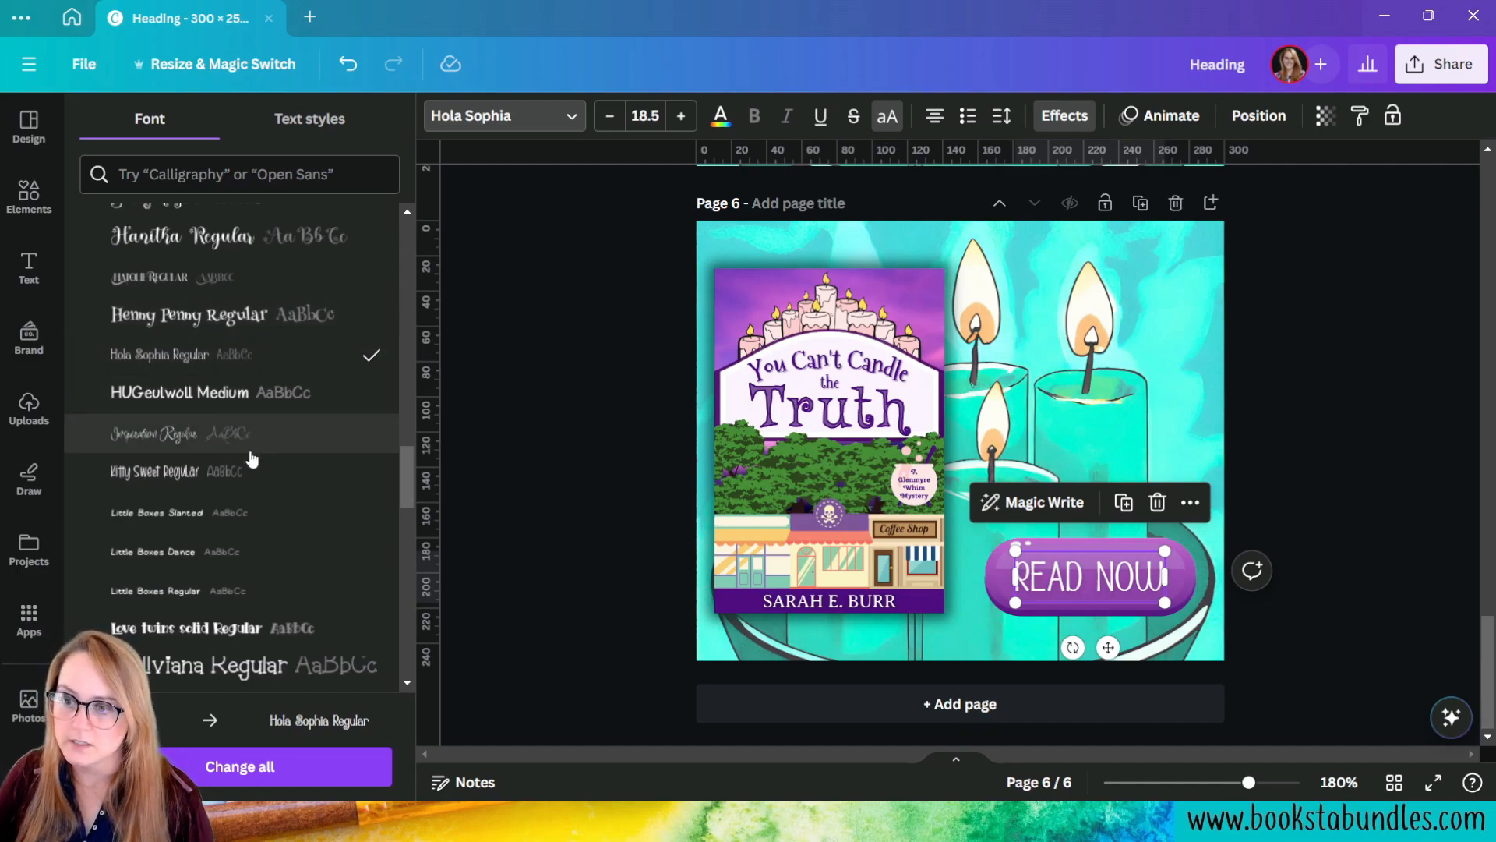
pyautogui.scroll(-3, 226, 499)
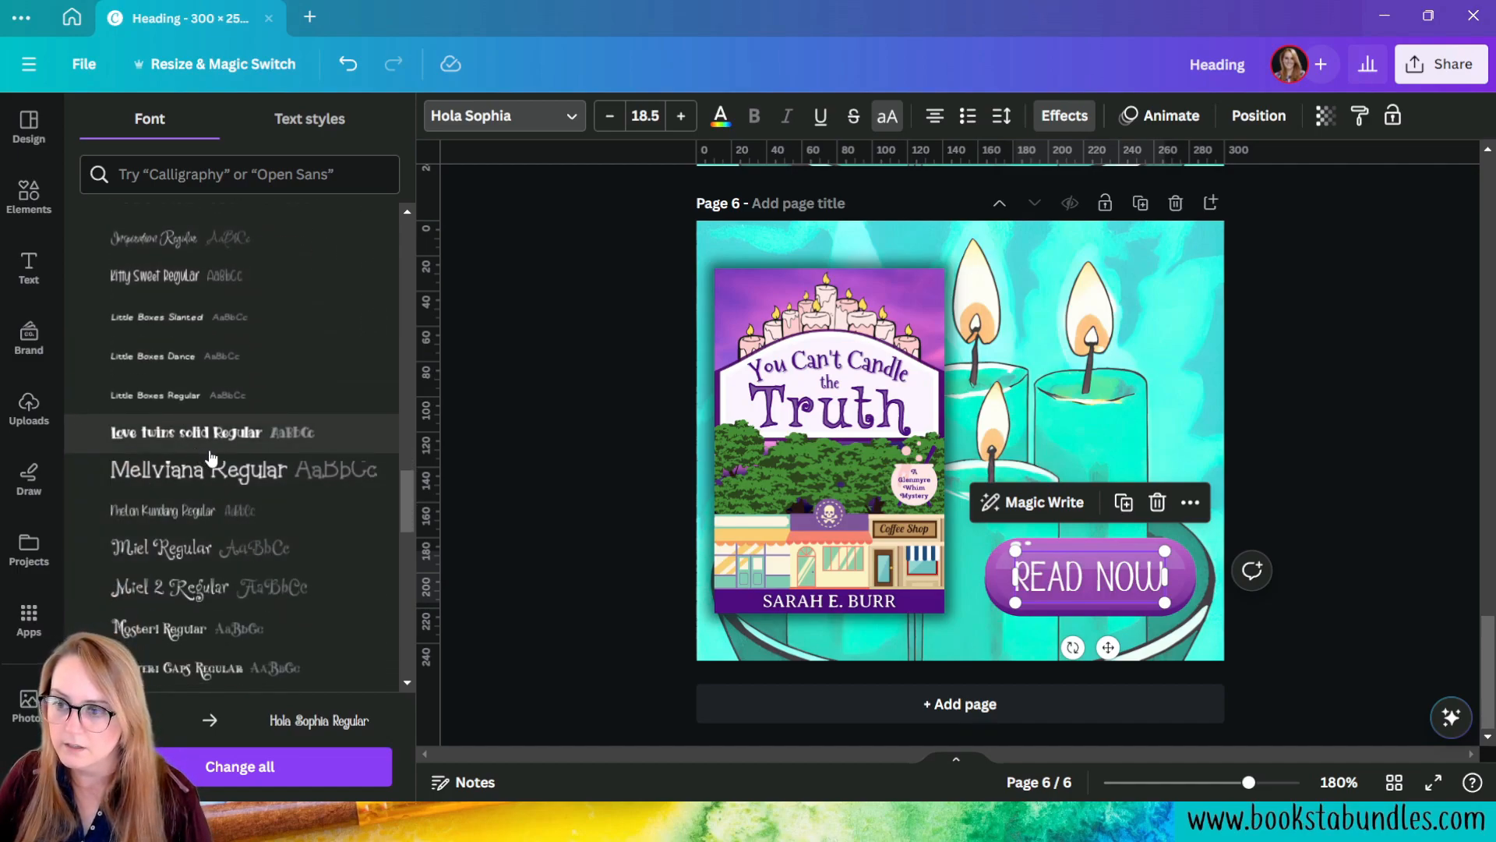
pyautogui.click(208, 471)
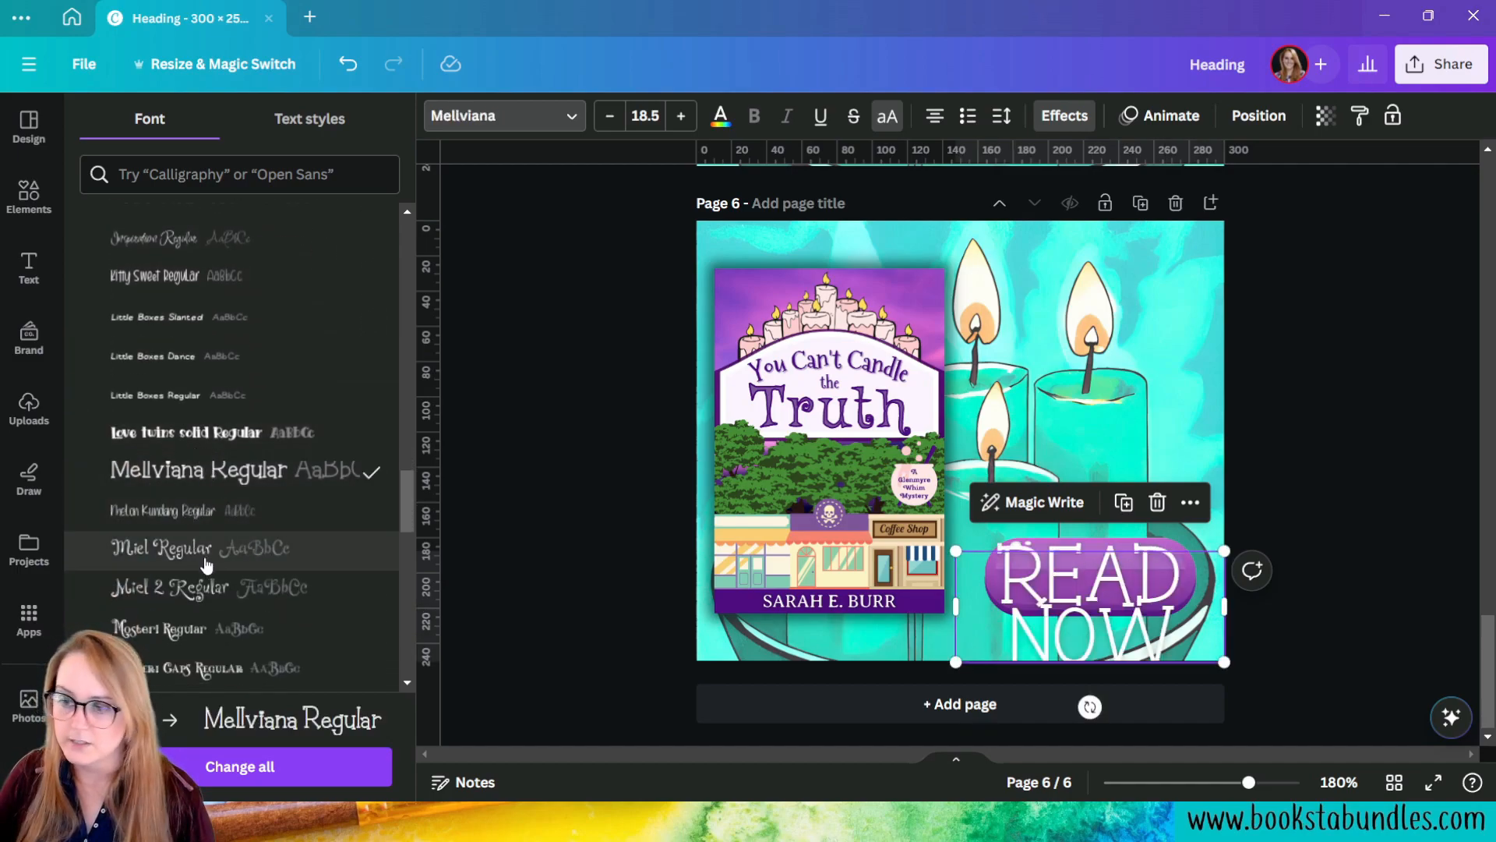
pyautogui.scroll(-3, 158, 636)
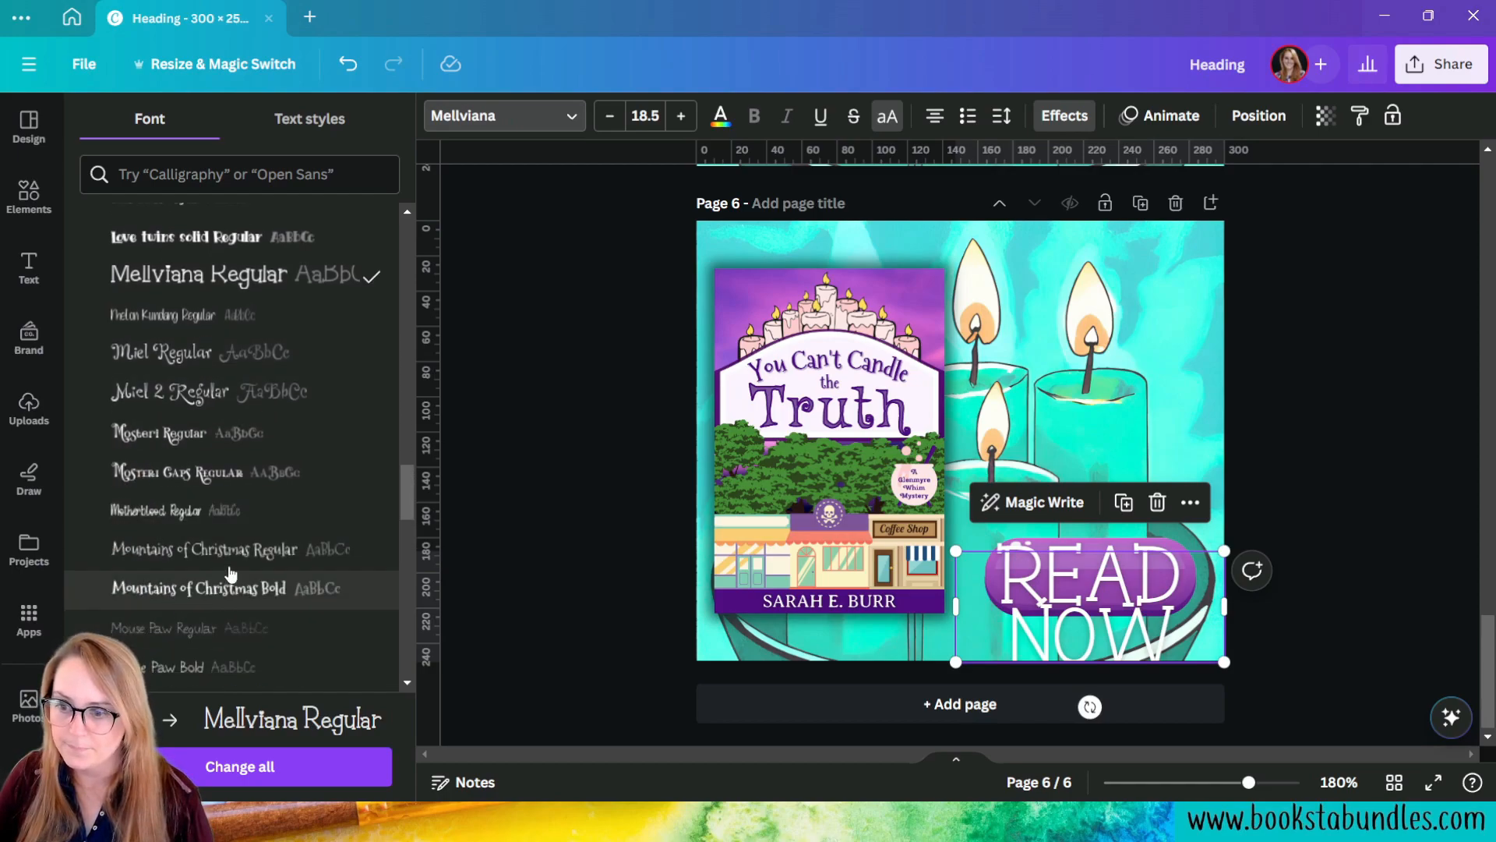
pyautogui.click(218, 605)
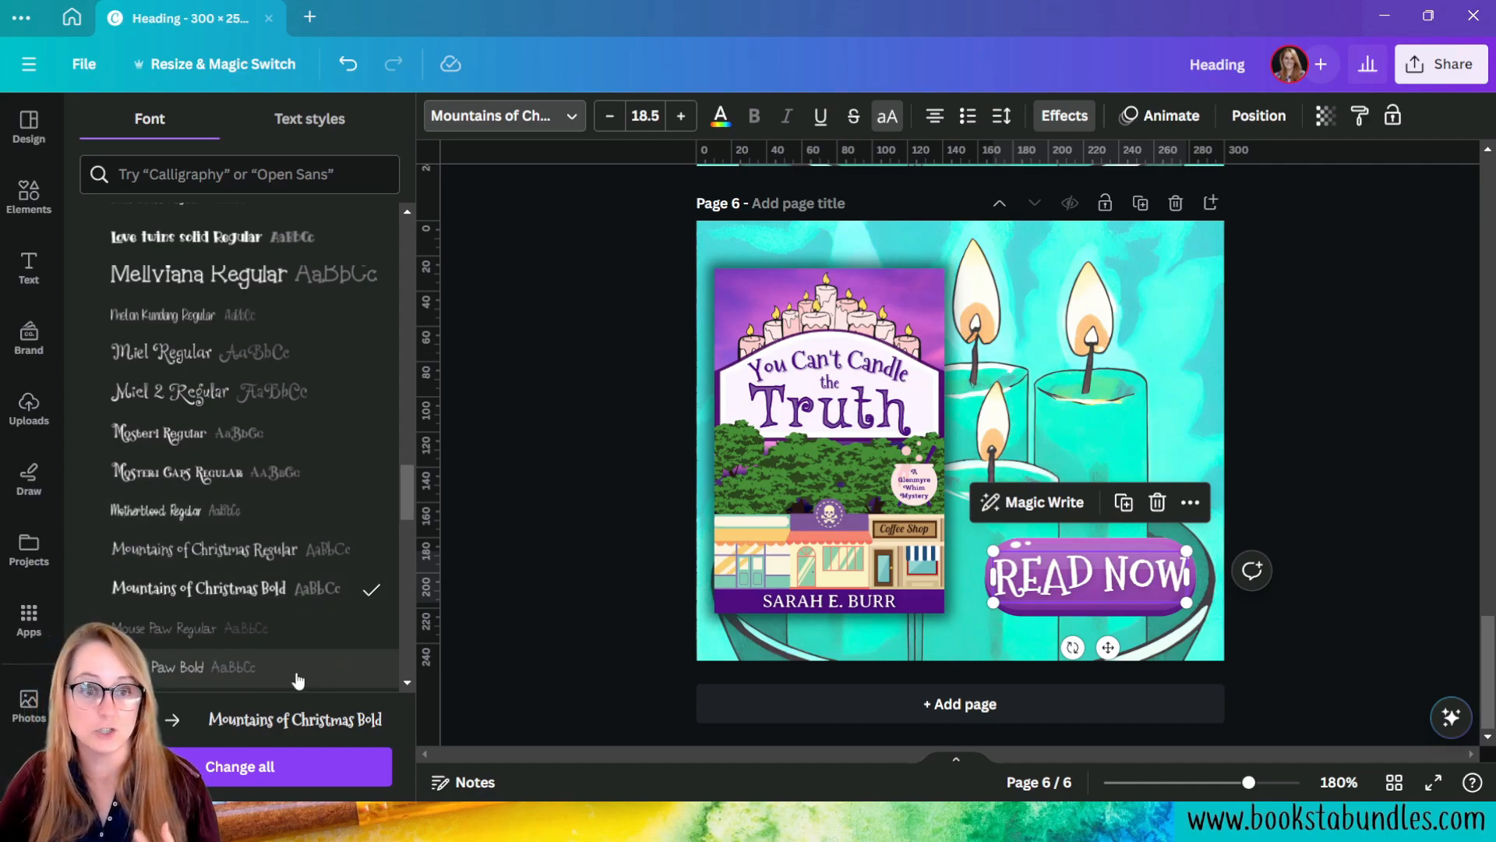
# Step: Try Slivky Allcaps and Tombstone One on page 6's READ NOW text, and settle on Yippie Yeah Sans
pyautogui.scroll(-5, 244, 381)
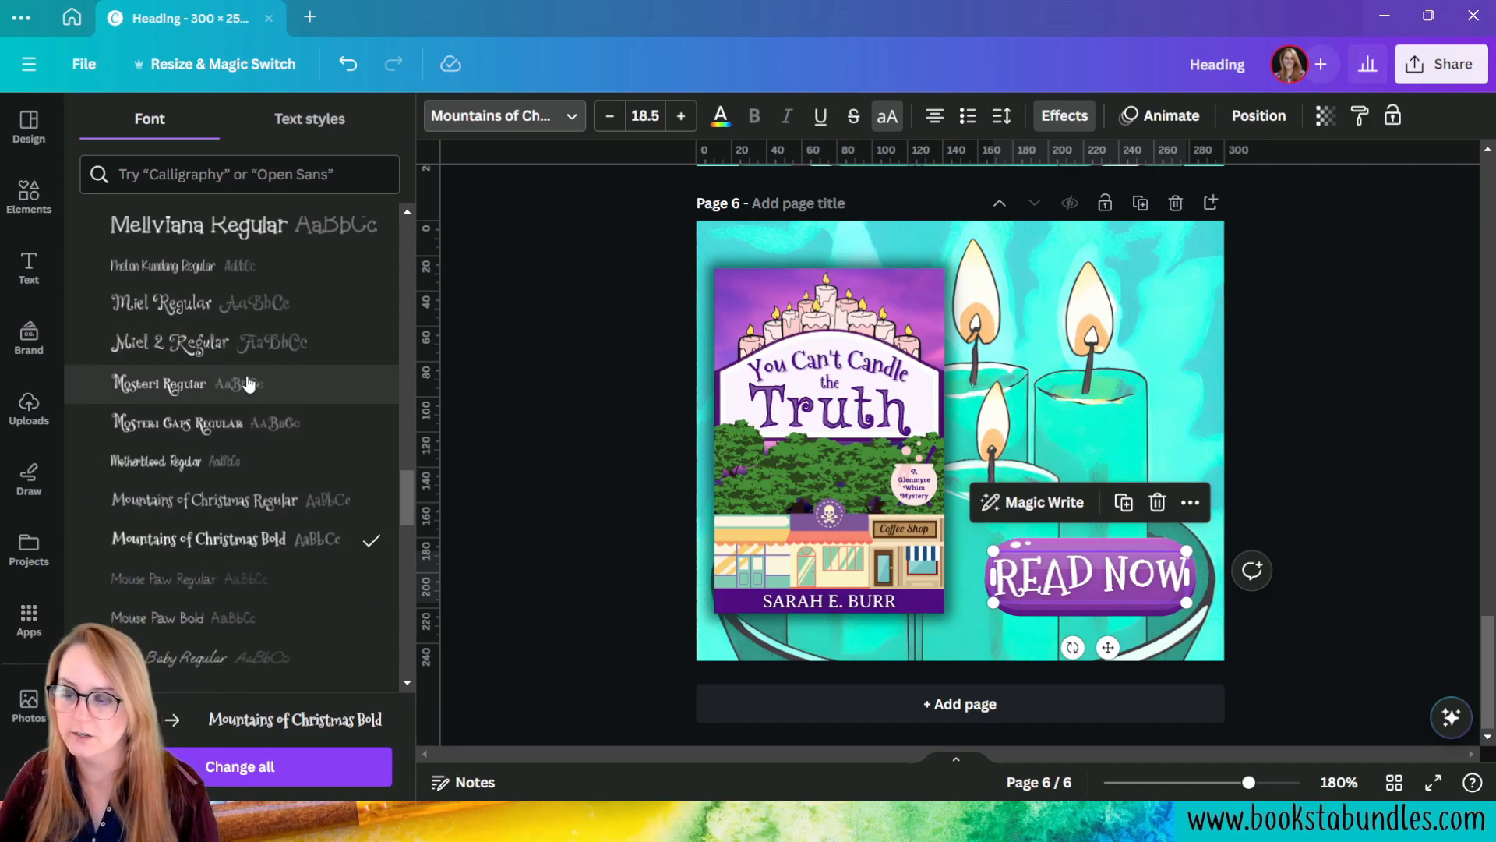
pyautogui.click(248, 614)
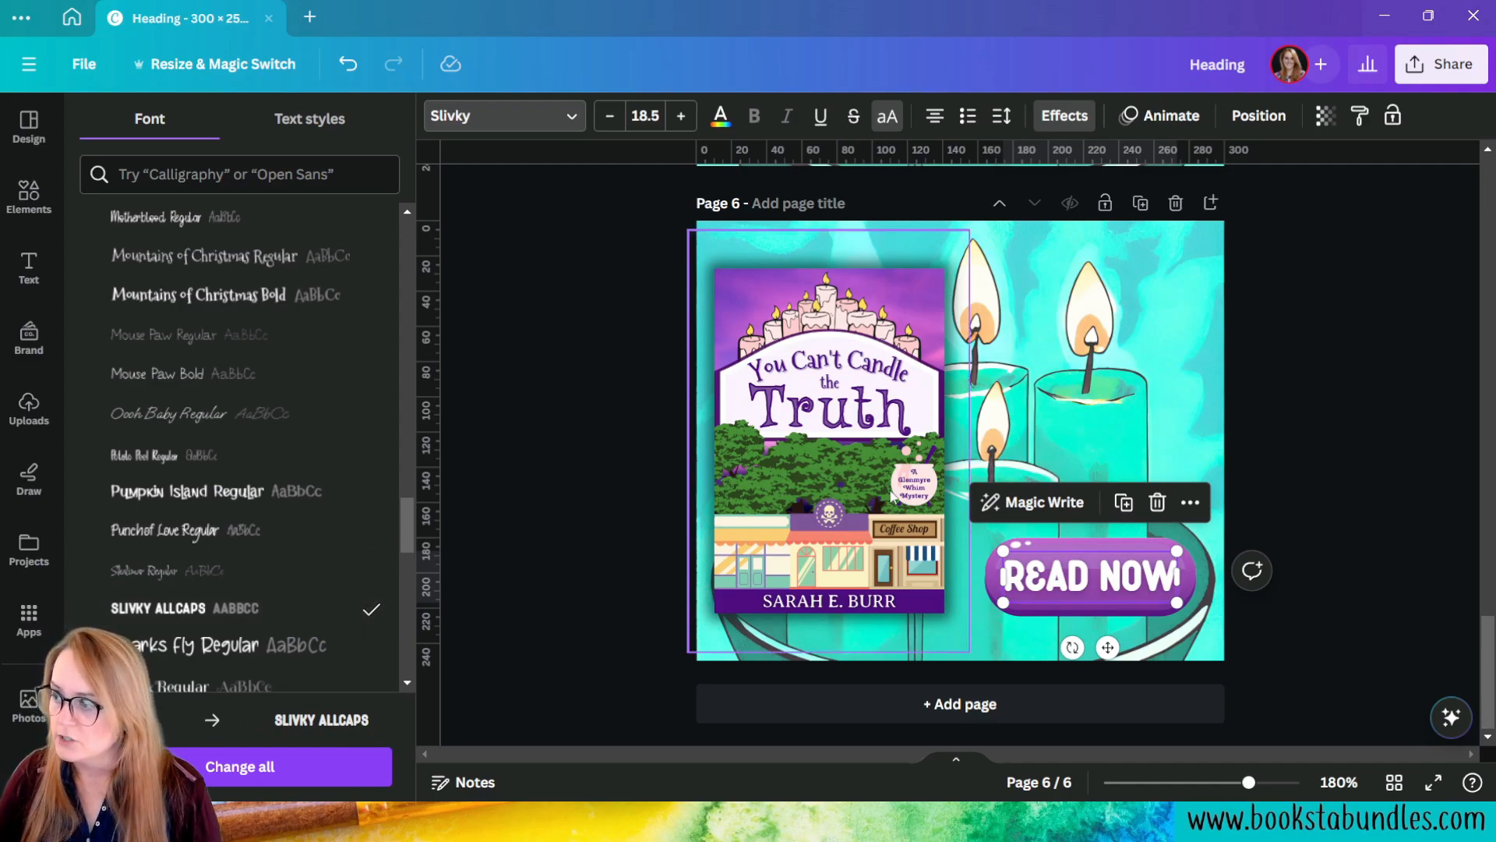
pyautogui.scroll(1, 271, 554)
pyautogui.scroll(-4, 271, 554)
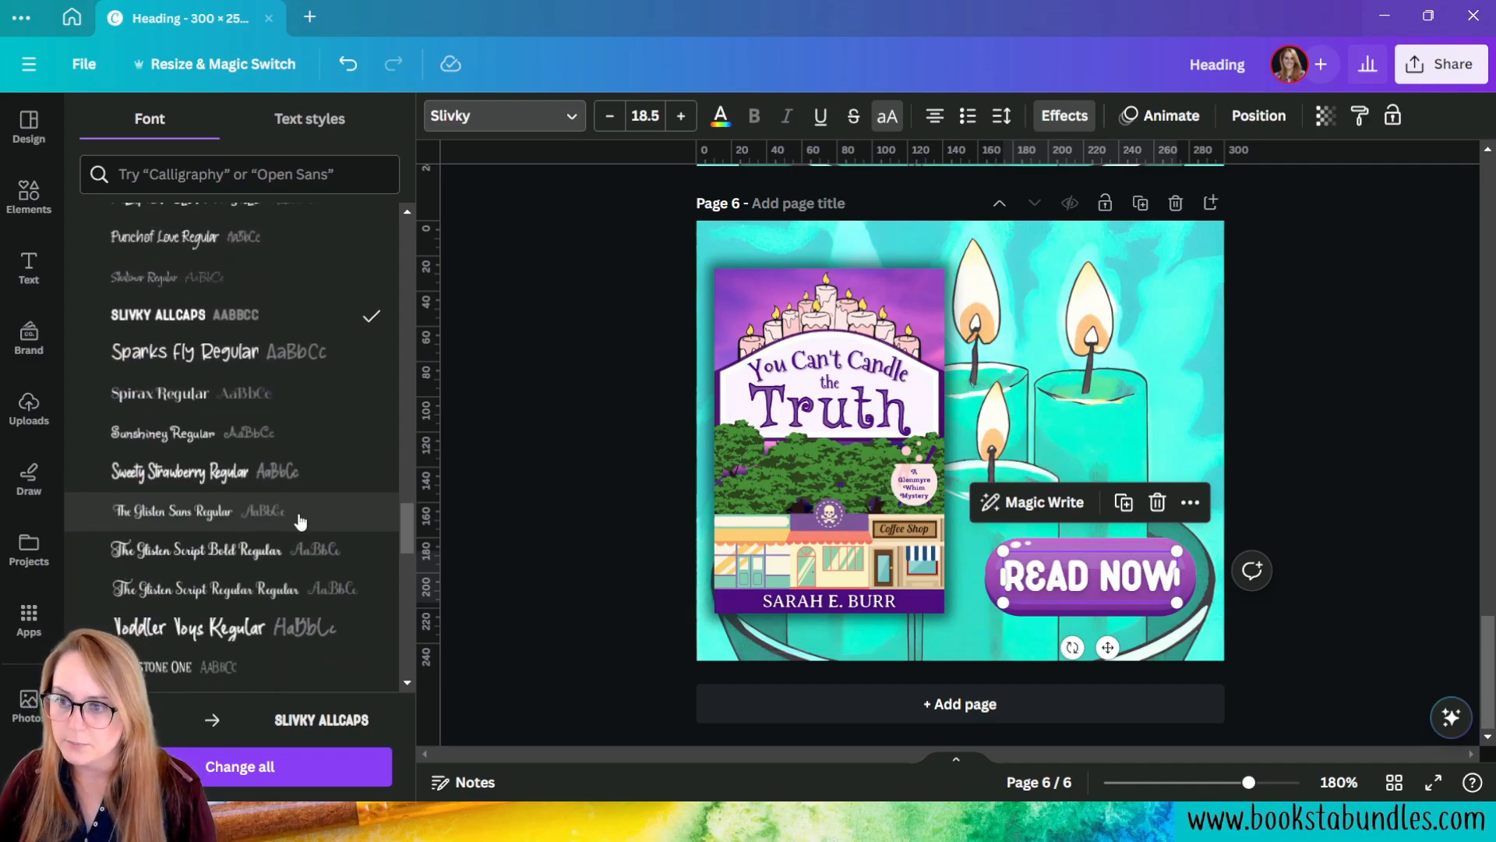
pyautogui.scroll(-3, 311, 491)
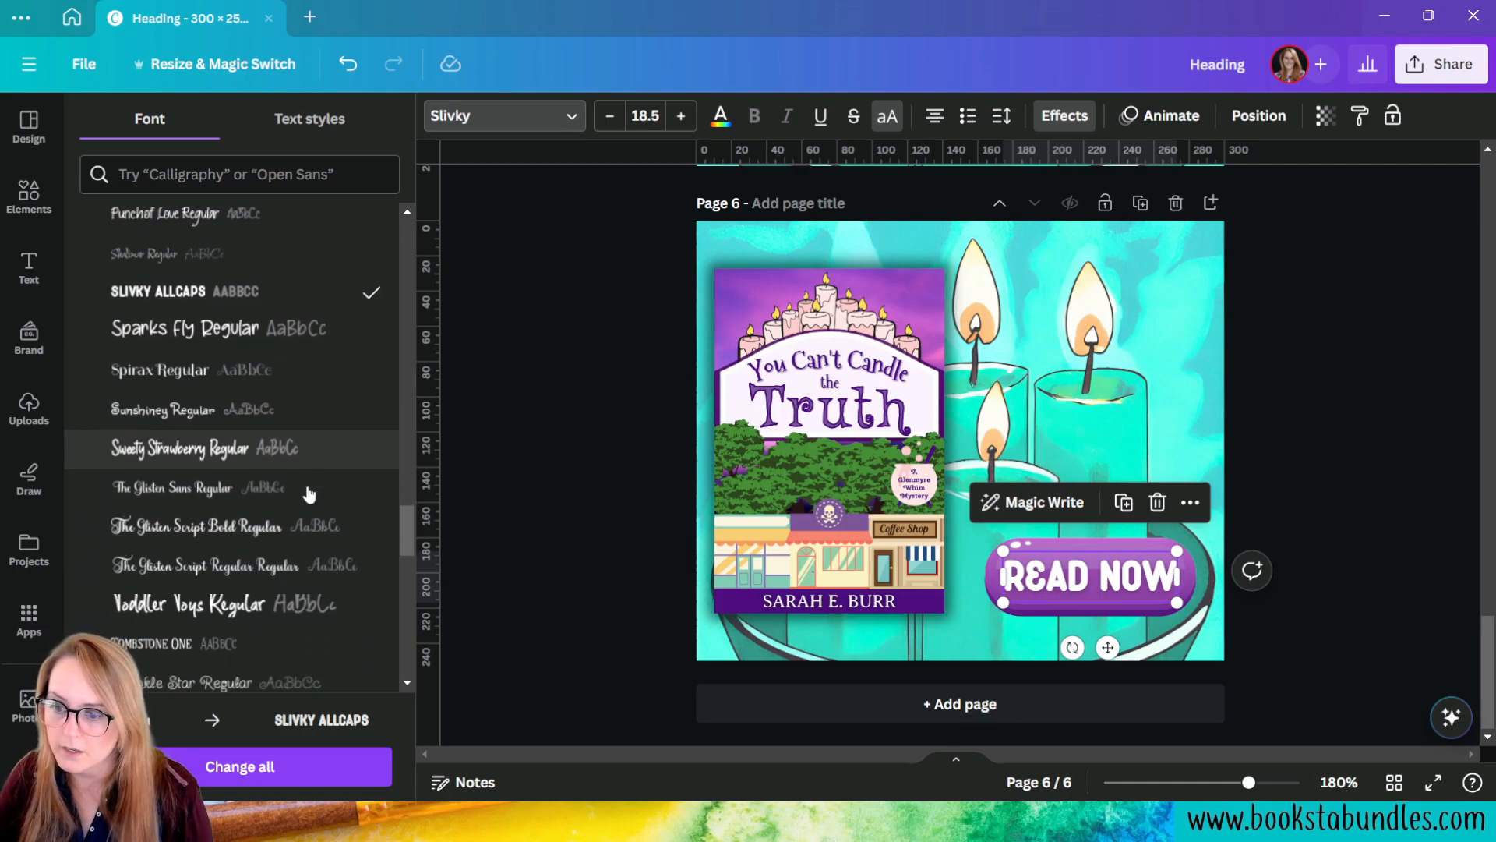
pyautogui.click(197, 483)
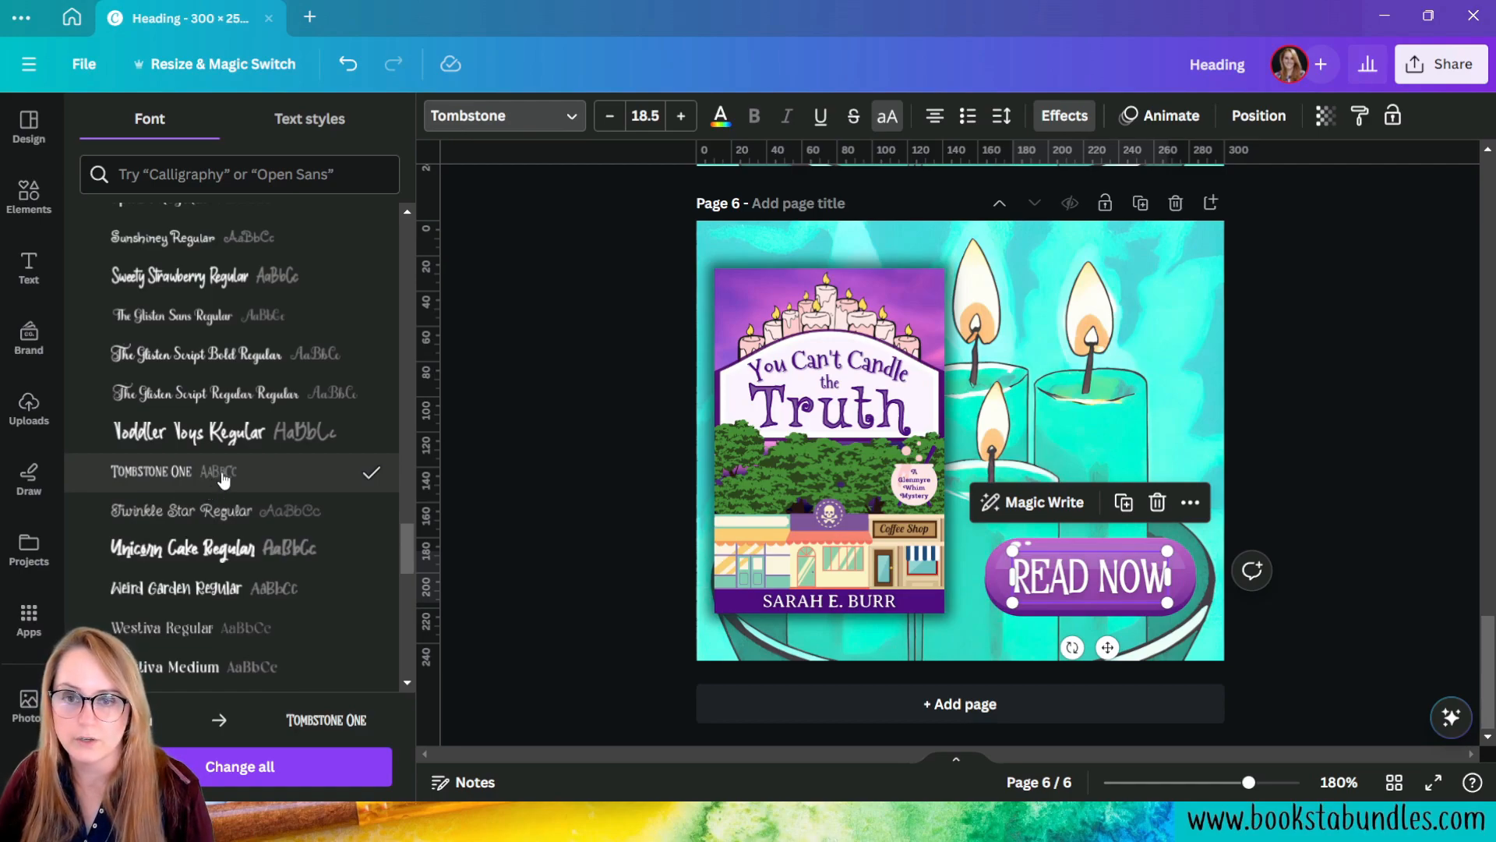
pyautogui.scroll(-5, 222, 480)
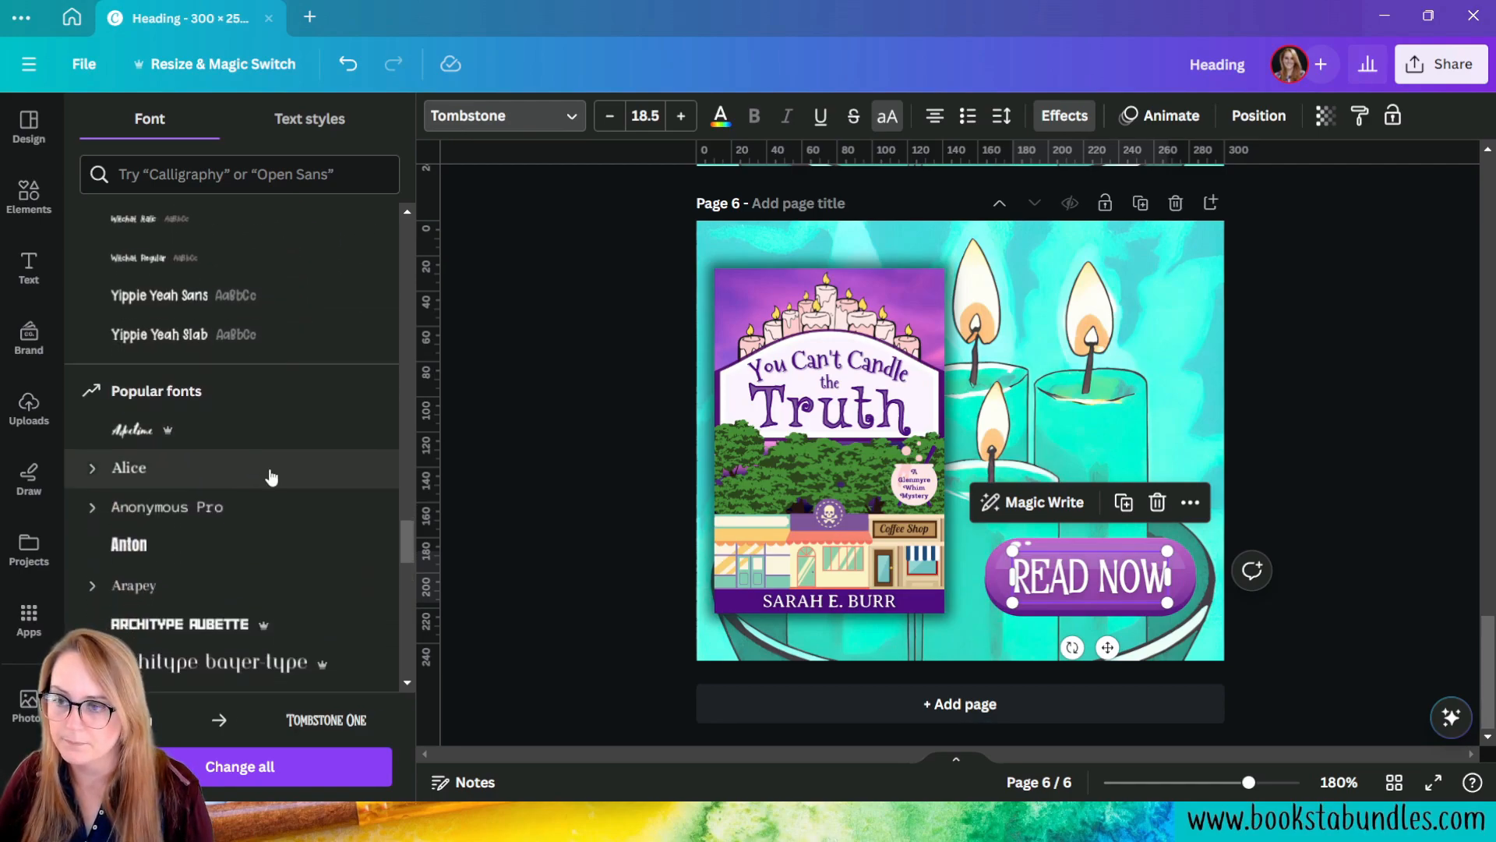
pyautogui.scroll(3, 265, 476)
pyautogui.click(209, 496)
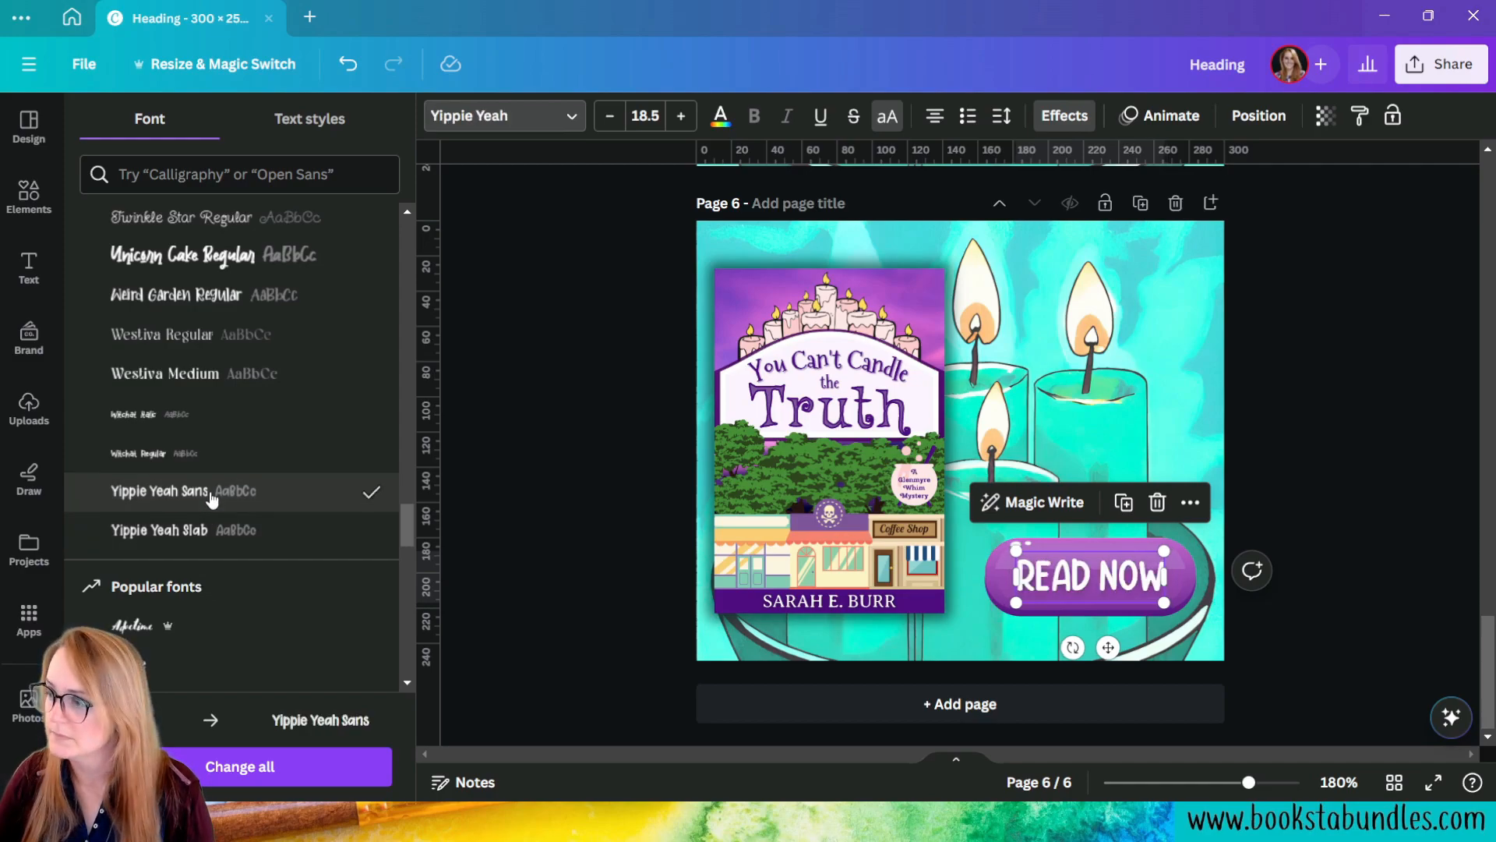
# Step: Reduce the READ NOW text on page 5 to font size 17.5 and deselect it
pyautogui.scroll(4, 1100, 586)
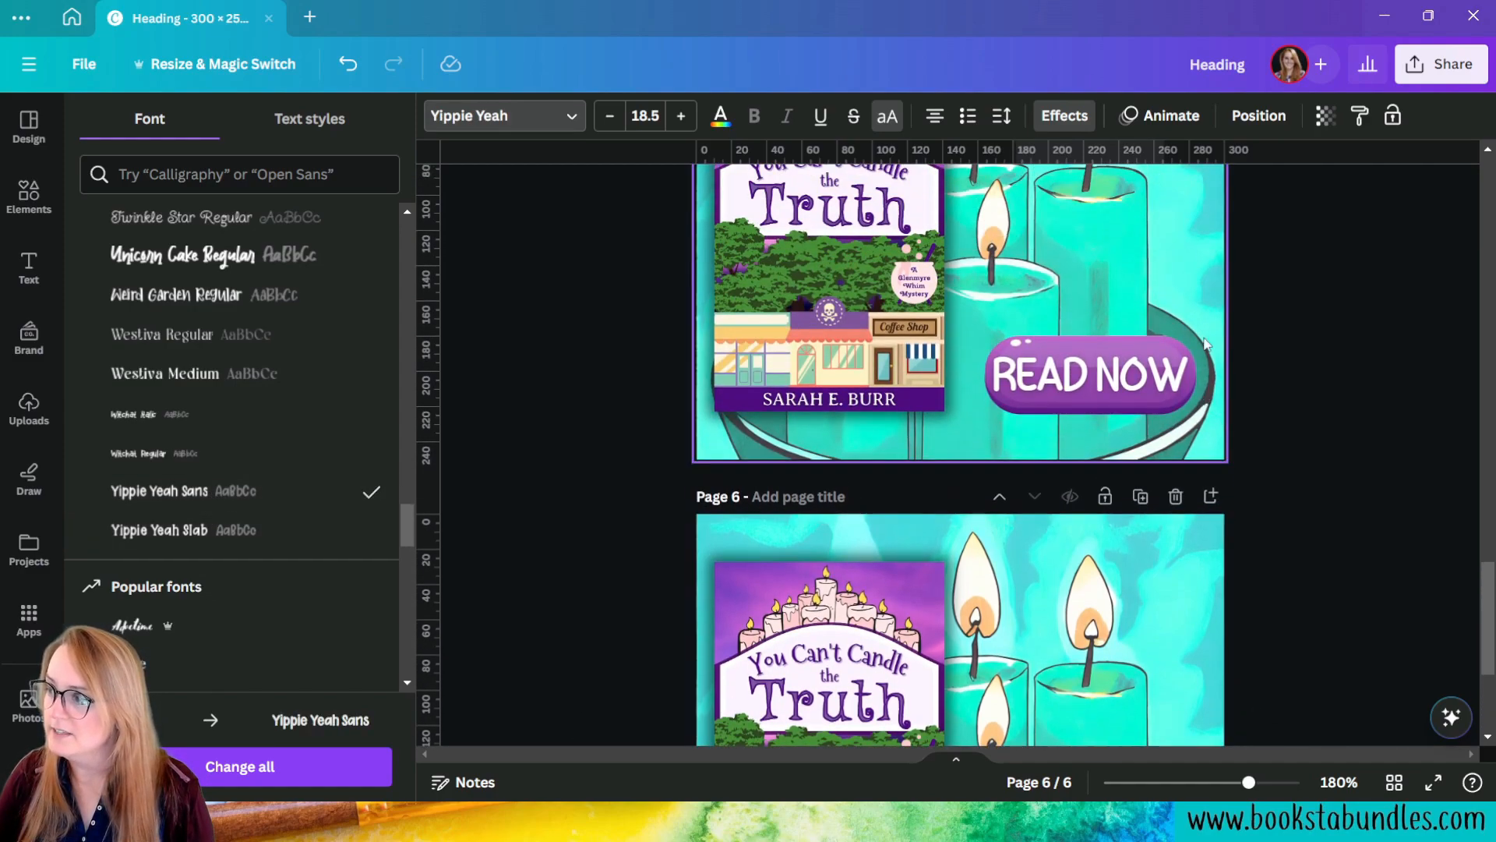
pyautogui.scroll(3, 1207, 360)
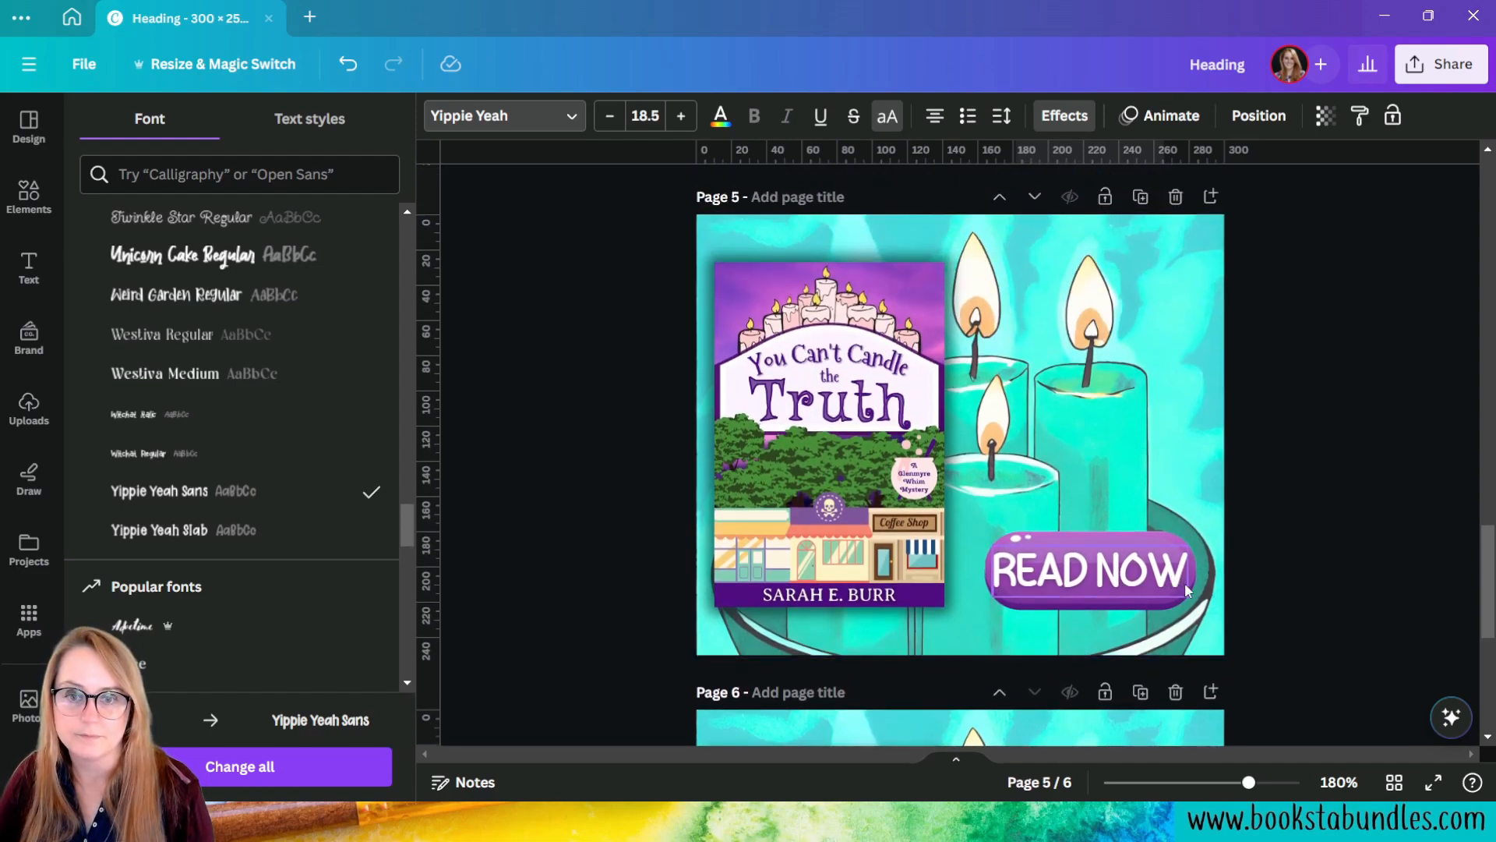
pyautogui.click(1146, 594)
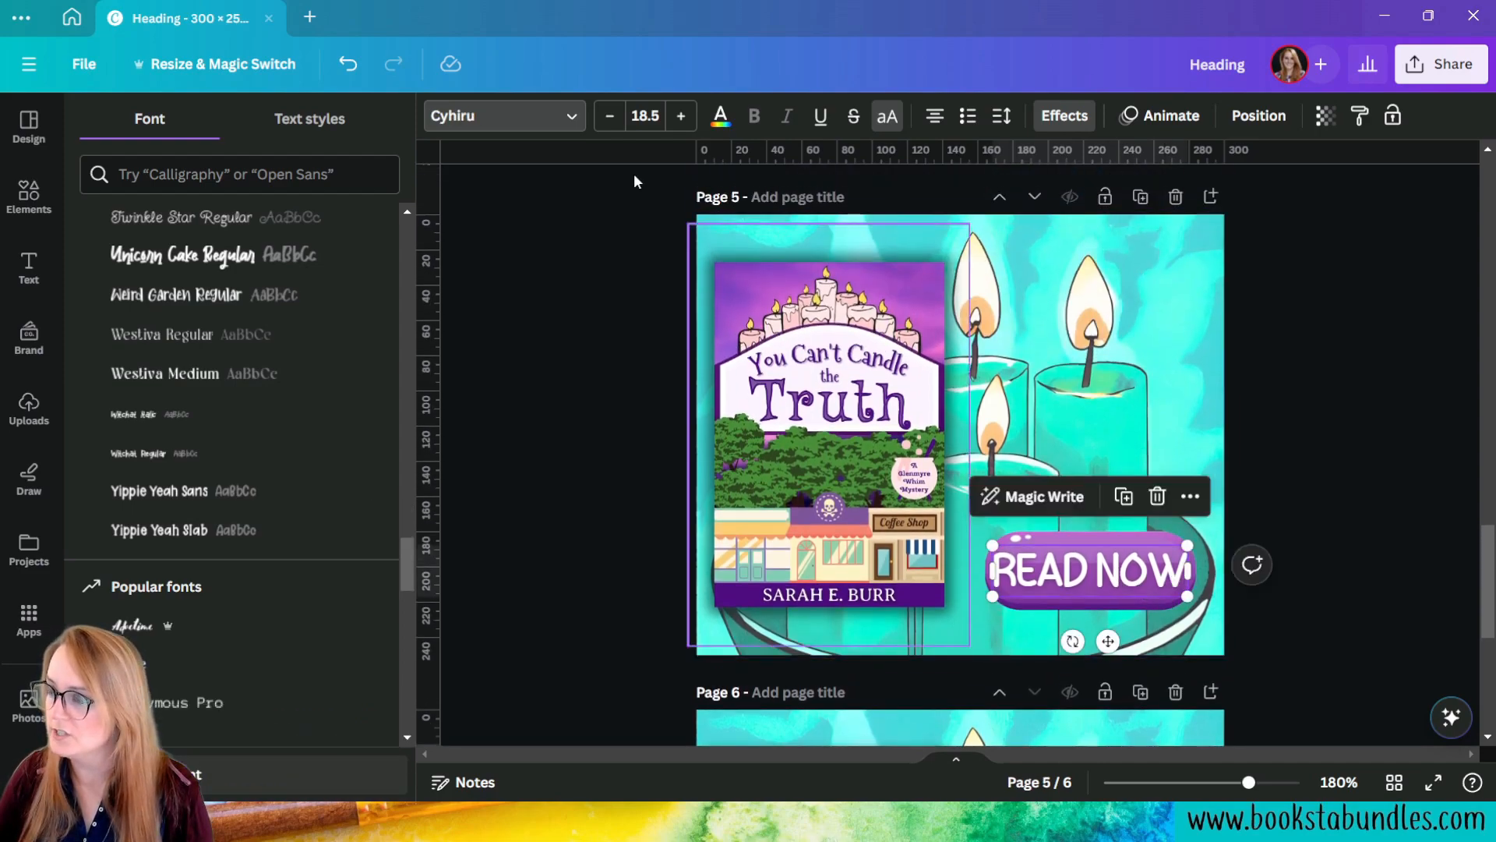
pyautogui.click(609, 117)
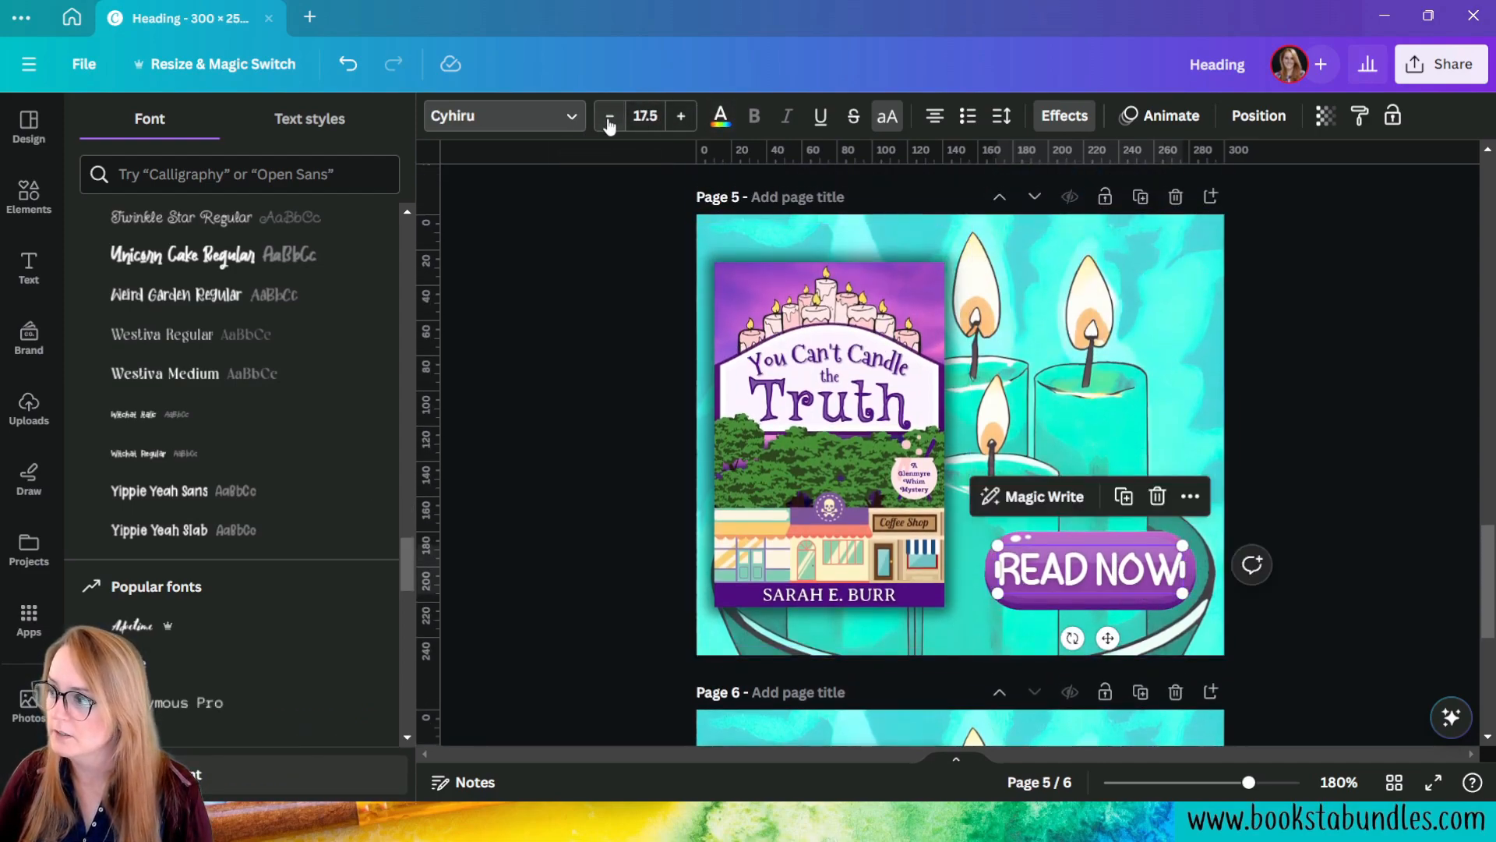
pyautogui.click(601, 501)
pyautogui.click(575, 554)
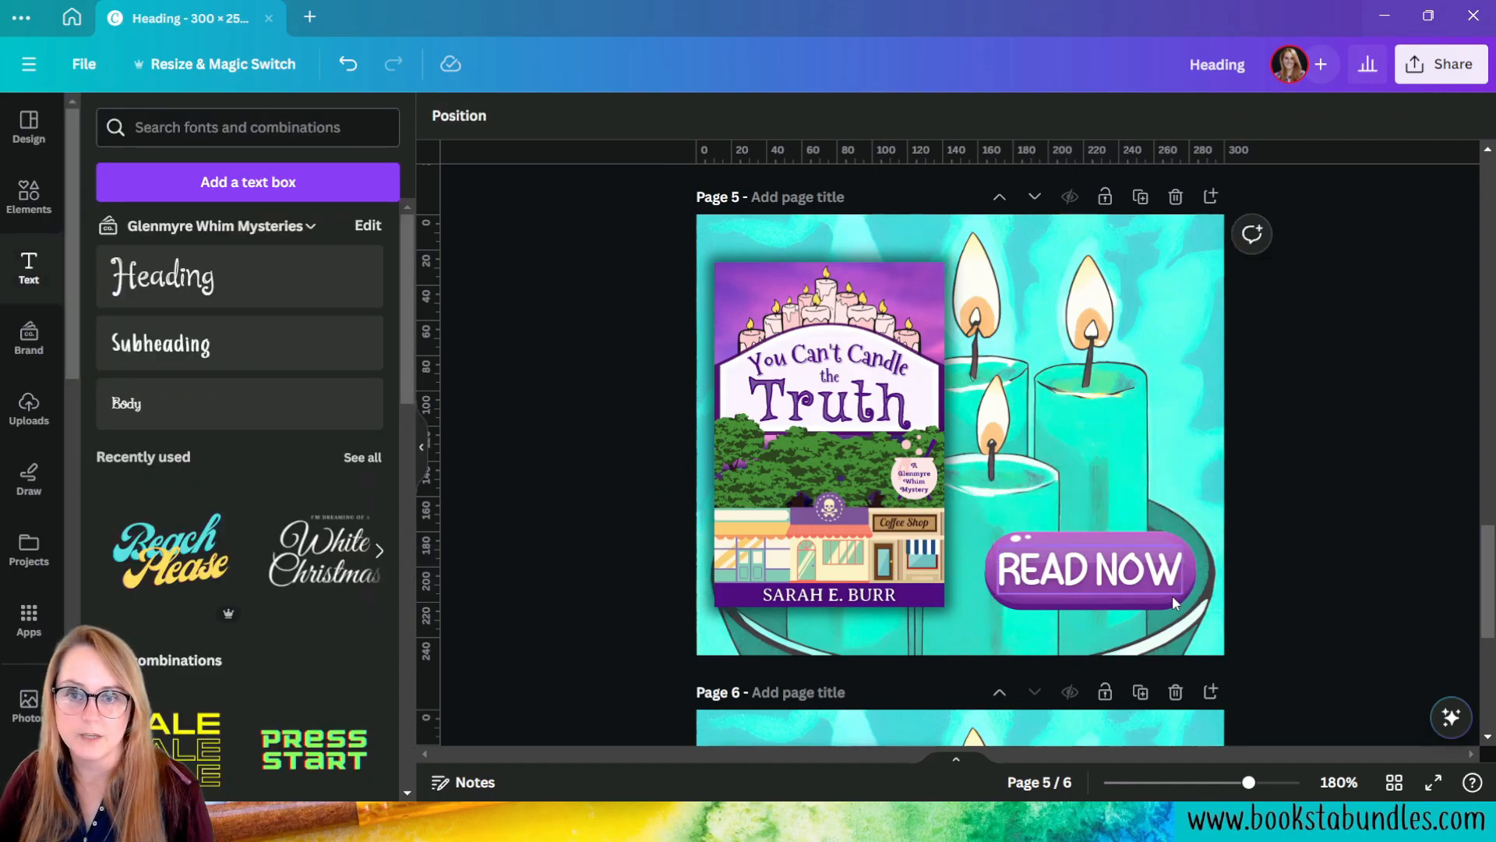
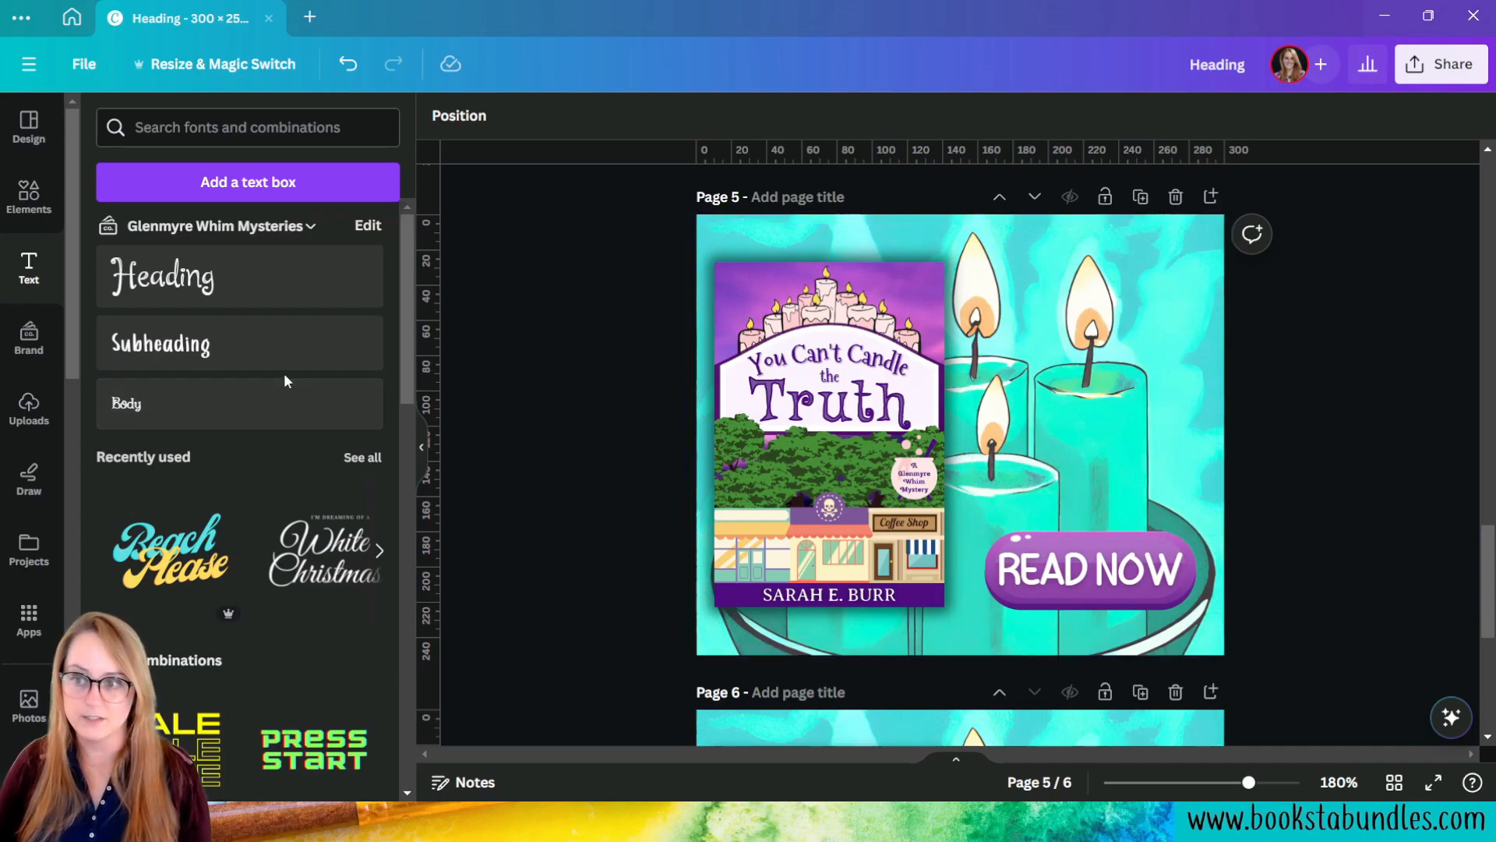
# Step: Add a brand subheading text to page 5 reading "Candles", "Cozy" and "Crime" on three separate lines
pyautogui.click(253, 357)
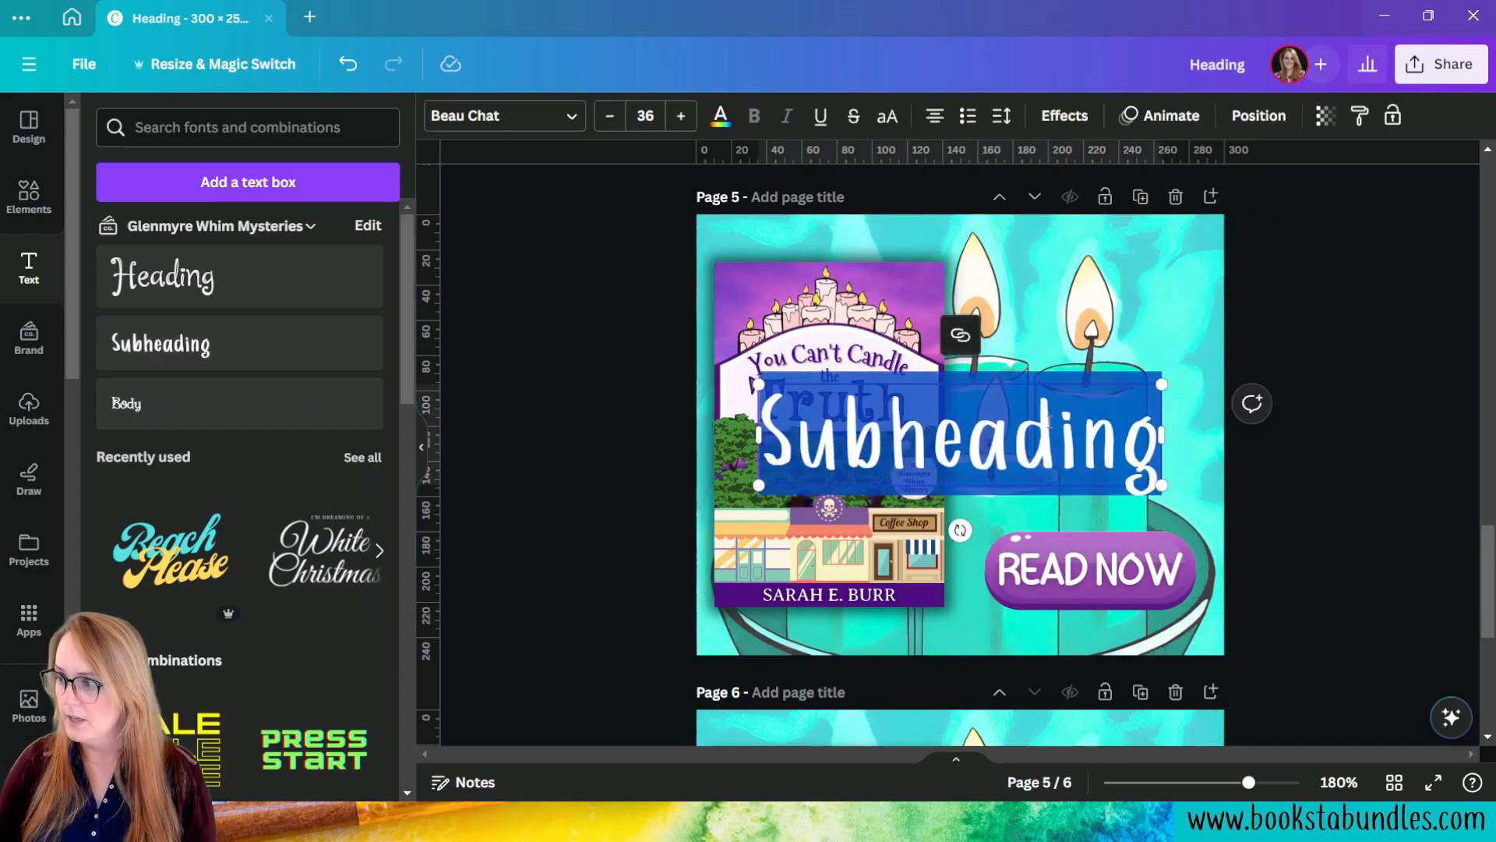
pyautogui.write('Cnadles')
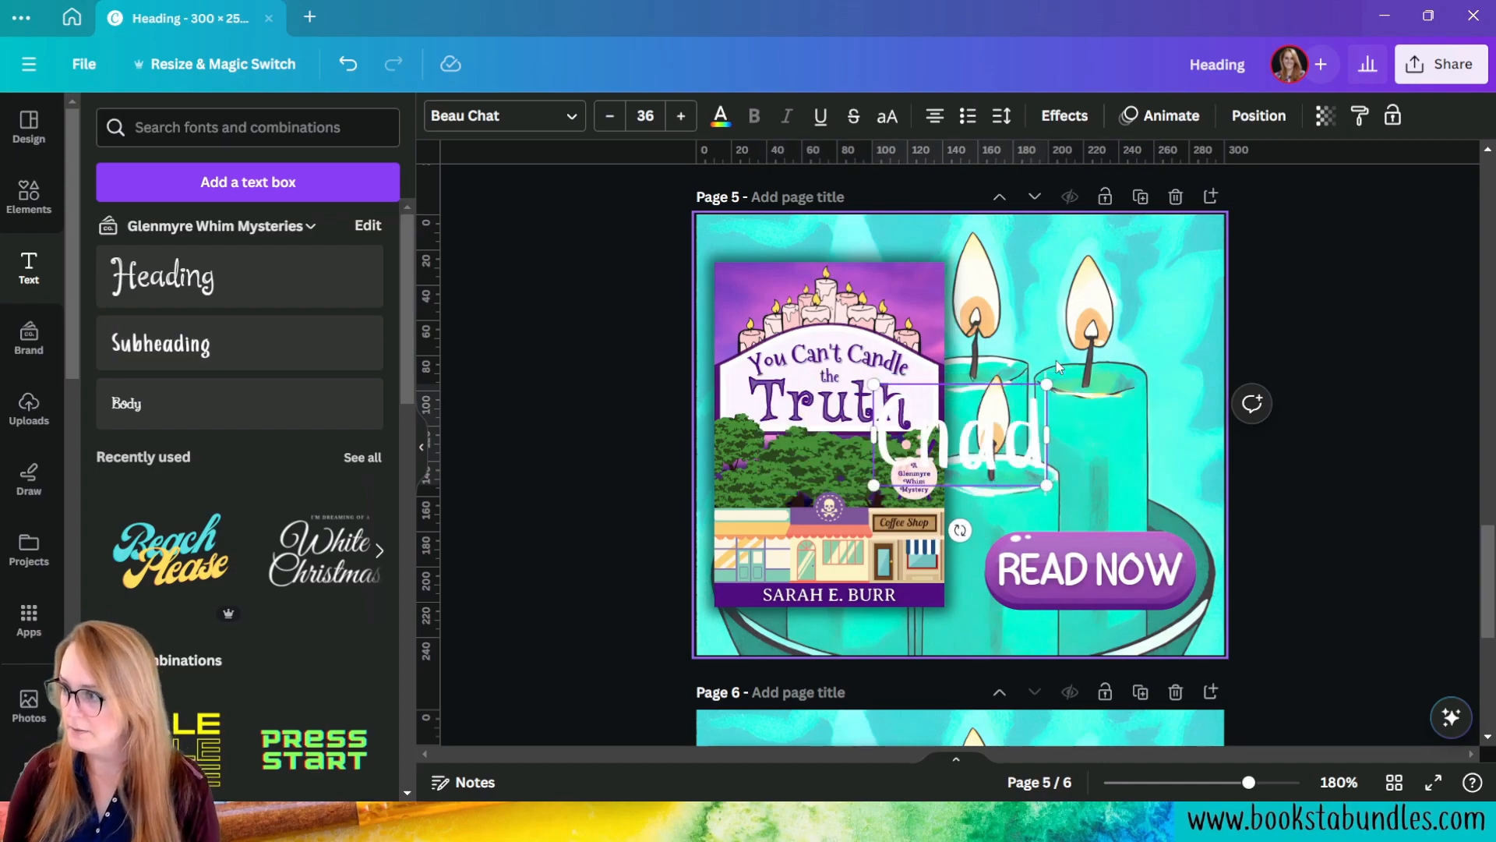
pyautogui.press('BackSpace')
pyautogui.press('BackSpace')
pyautogui.press('BackSpace')
pyautogui.press('BackSpace')
pyautogui.press('BackSpace')
pyautogui.press('BackSpace')
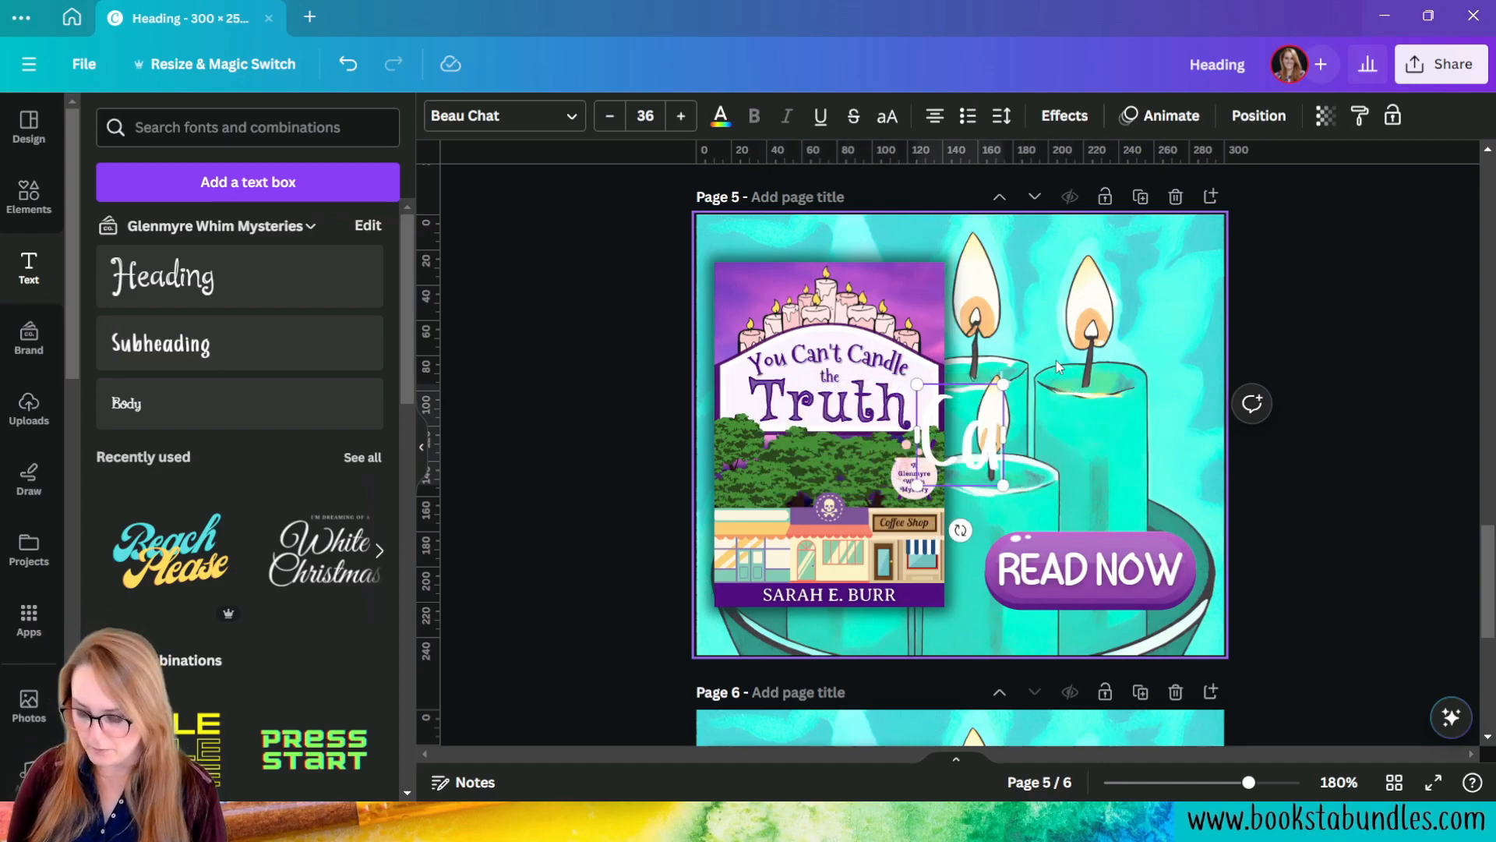
pyautogui.write('andles')
pyautogui.press('Return')
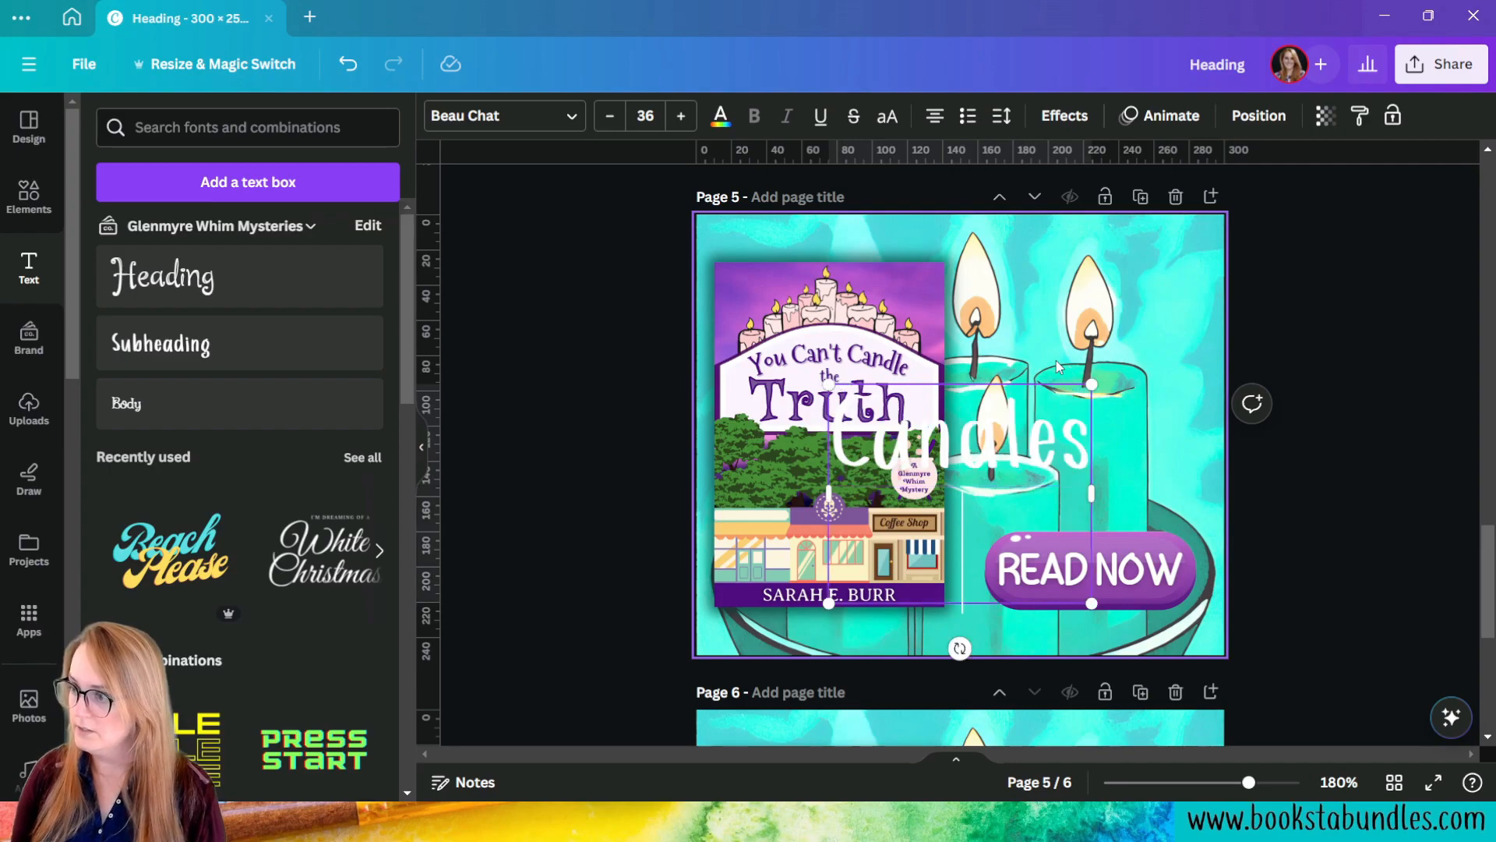
pyautogui.write('Cozy')
pyautogui.press('Return')
pyautogui.write('Crime')
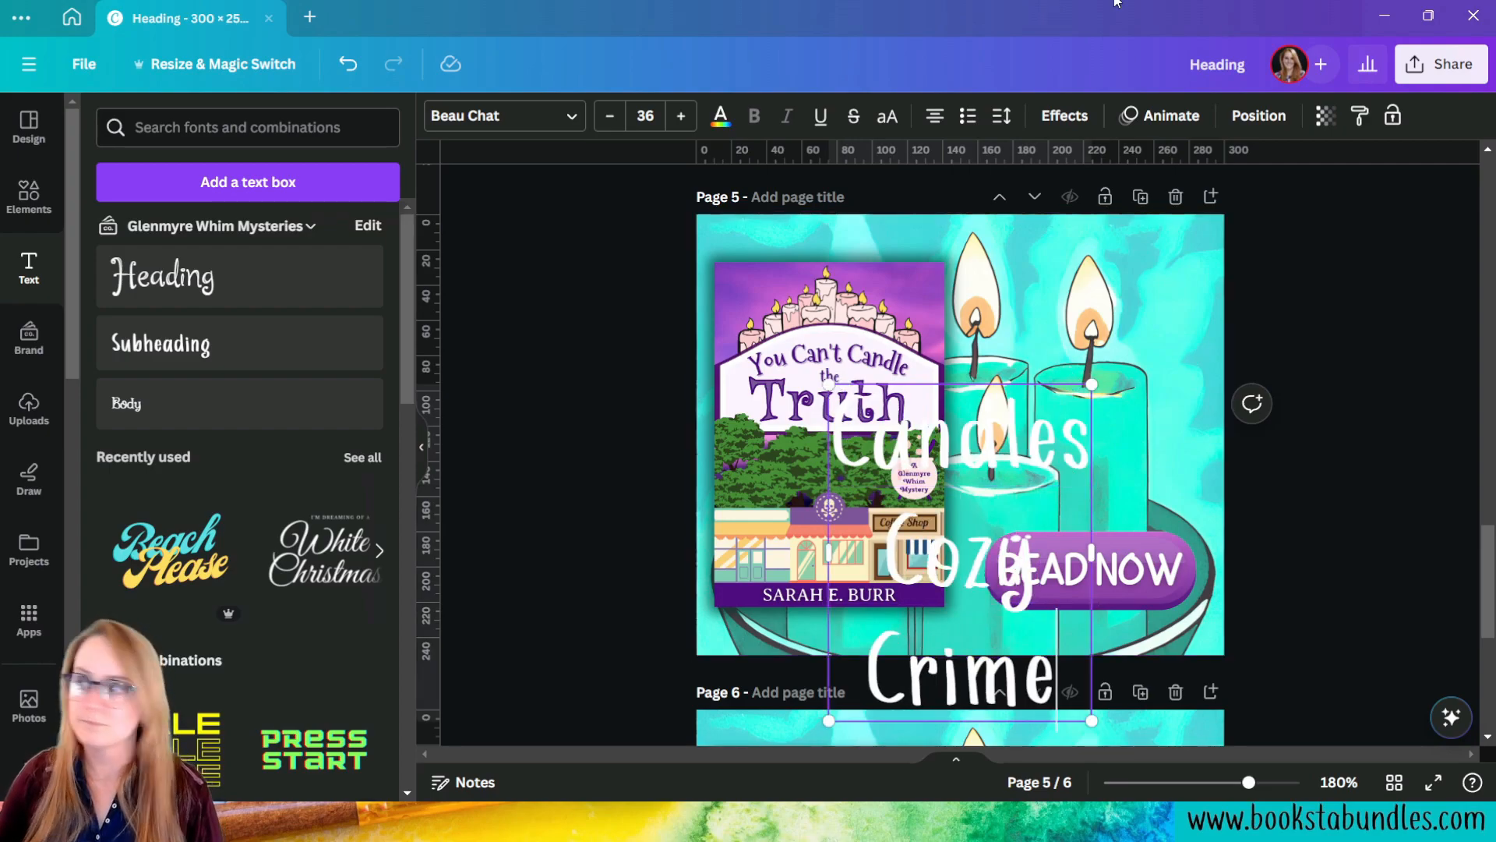
# Step: Shrink the "Candles Cozy Crime" text to size 20 and move it above the READ NOW button
pyautogui.moveTo(1092, 721); pyautogui.dragTo(972, 573)
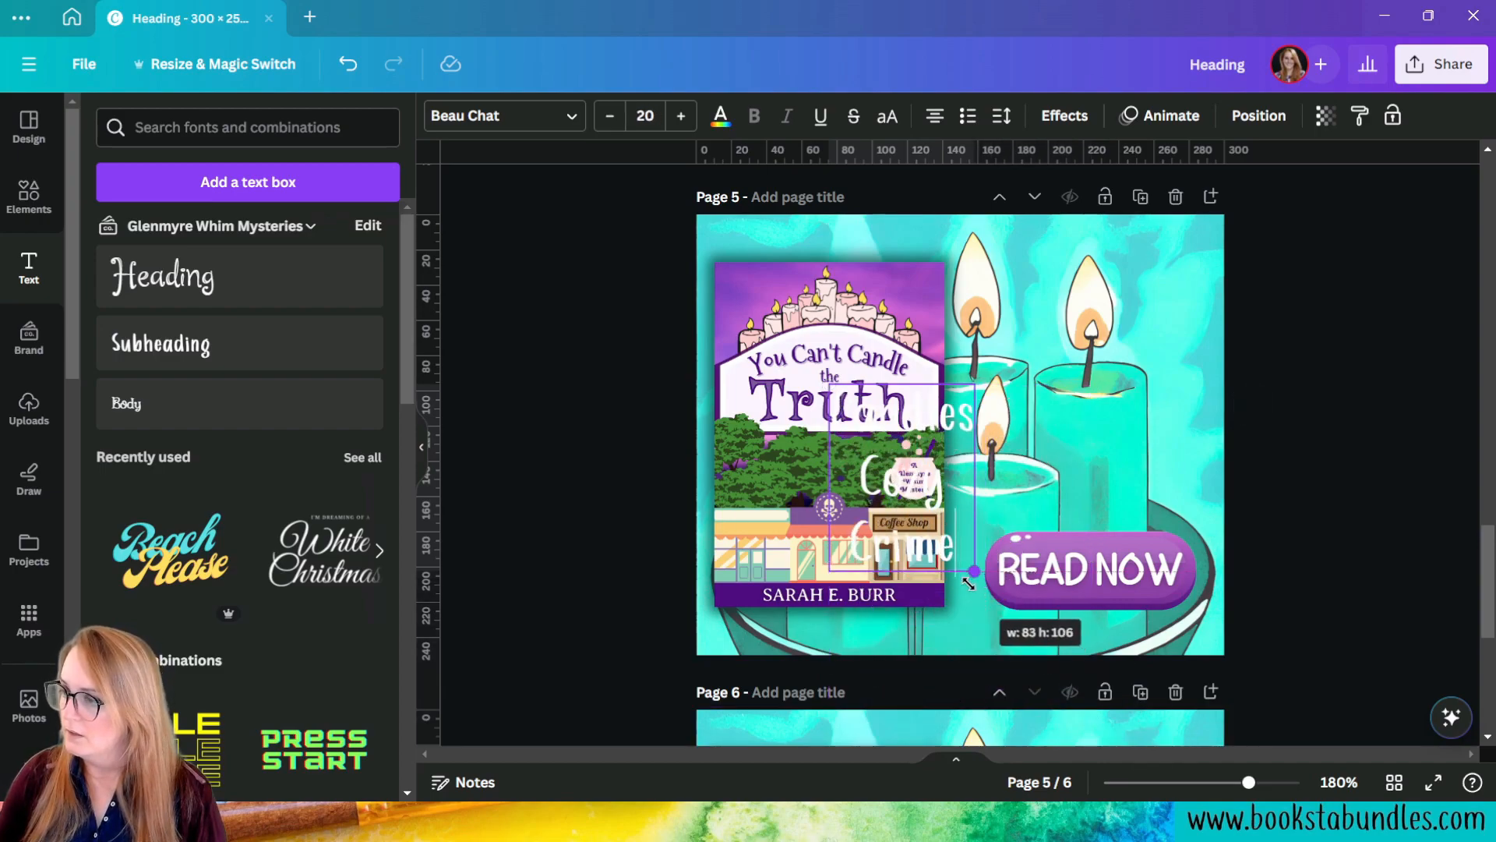
pyautogui.click(941, 438)
pyautogui.moveTo(940, 438); pyautogui.dragTo(1112, 377)
# Step: Recolour the "Candles Cozy Crime" text to the darkest purple in Cozy Colors and enlarge it to size 27.2 above the button
pyautogui.click(721, 116)
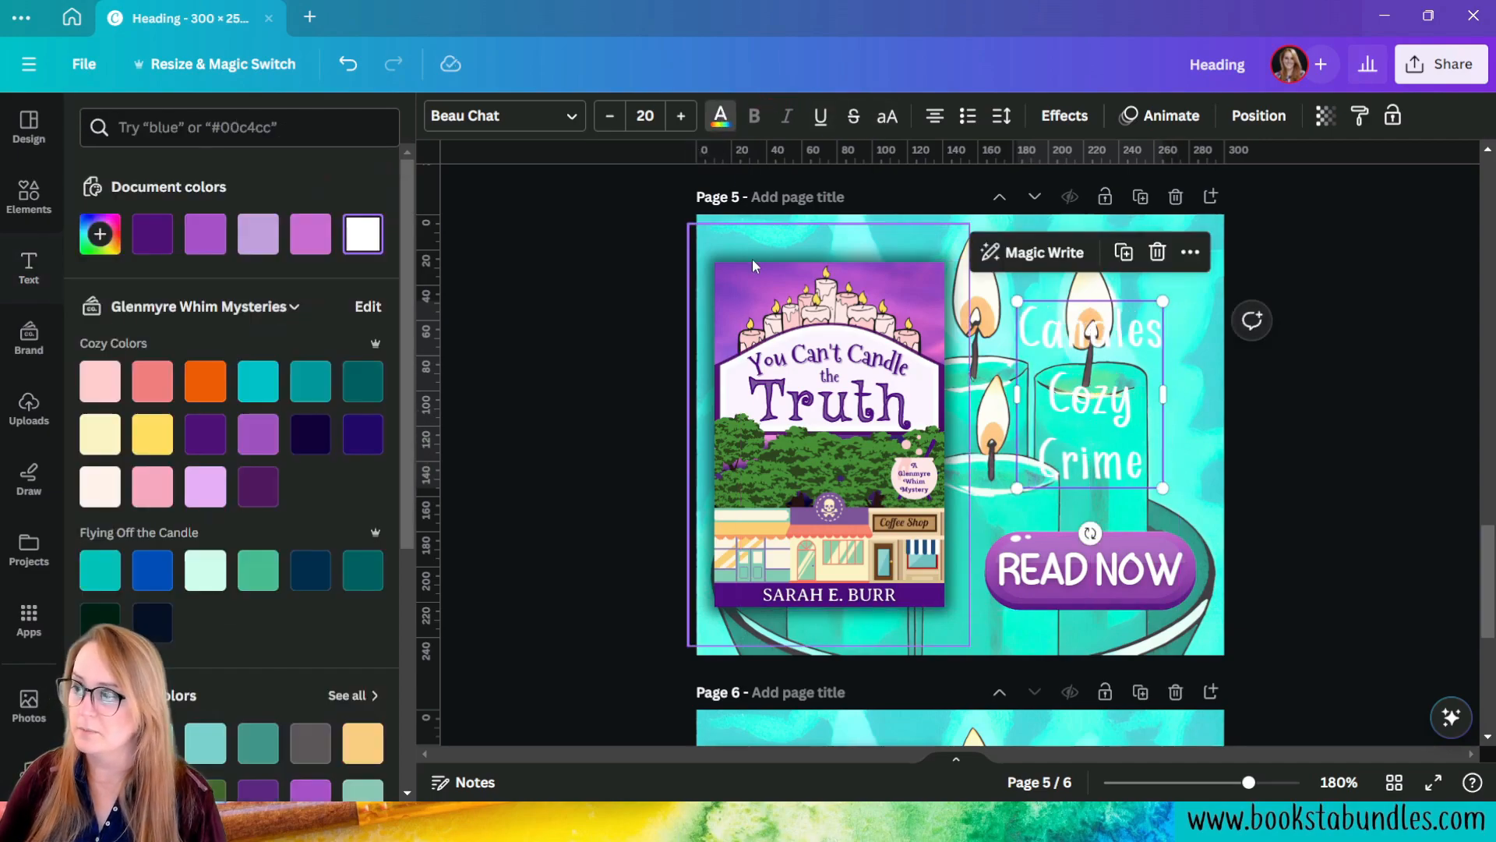
pyautogui.click(310, 435)
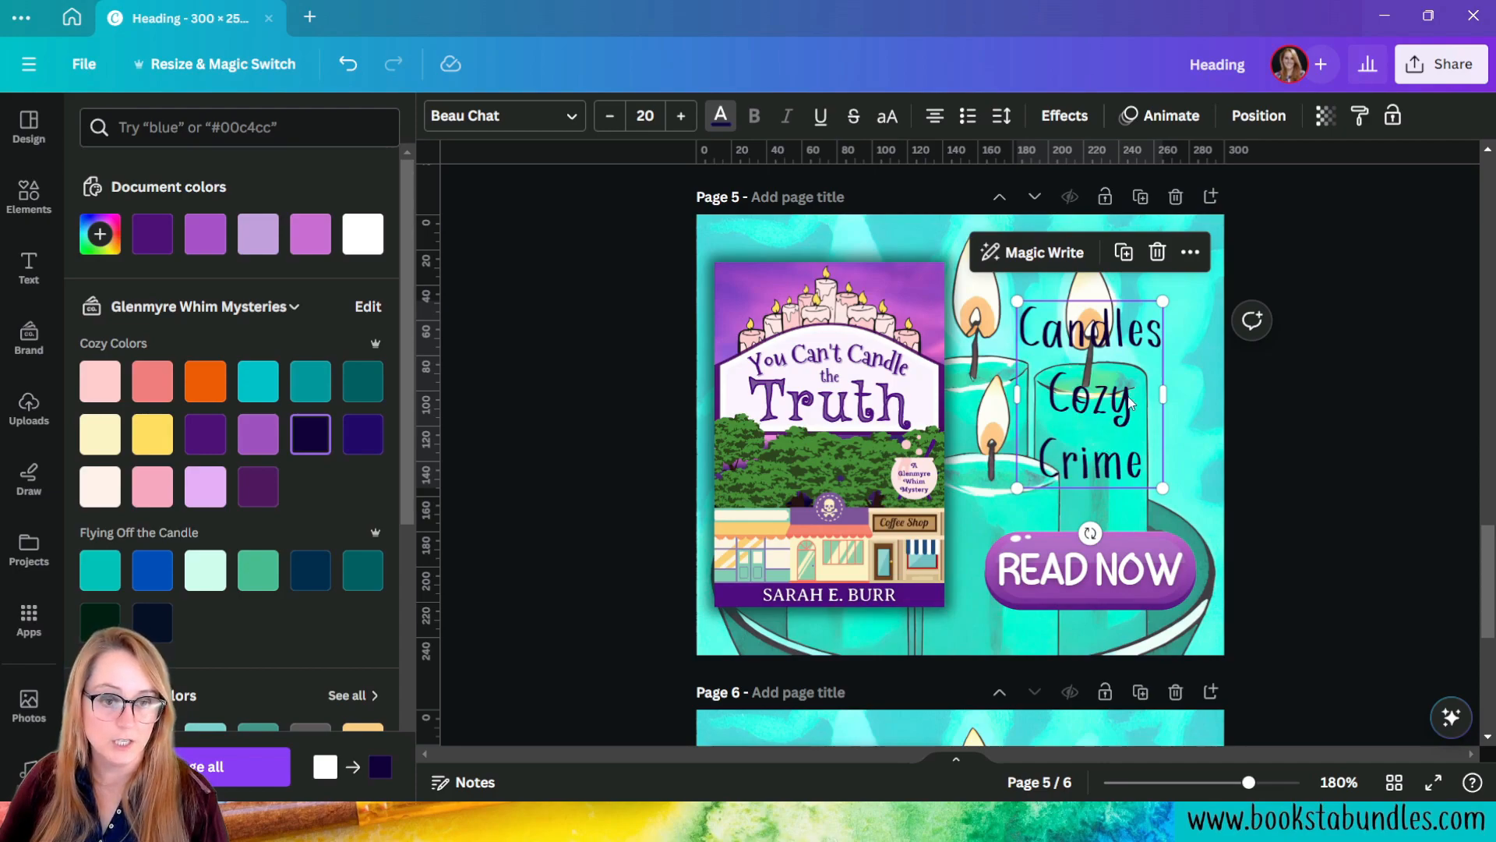
pyautogui.moveTo(1021, 487); pyautogui.dragTo(990, 523)
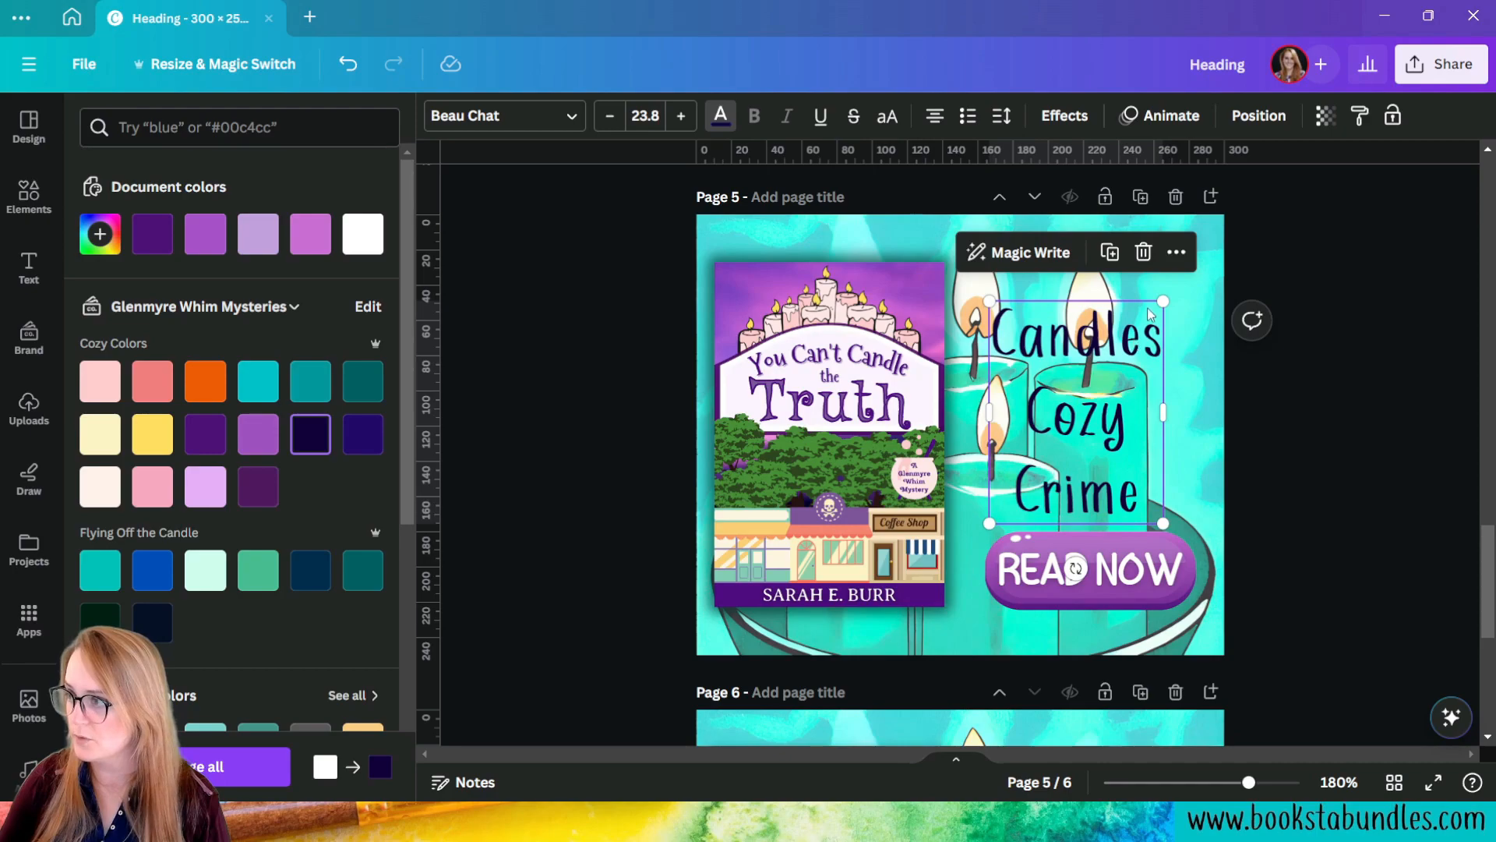
pyautogui.moveTo(1164, 301); pyautogui.dragTo(1212, 282)
pyautogui.moveTo(1095, 441); pyautogui.dragTo(1098, 439)
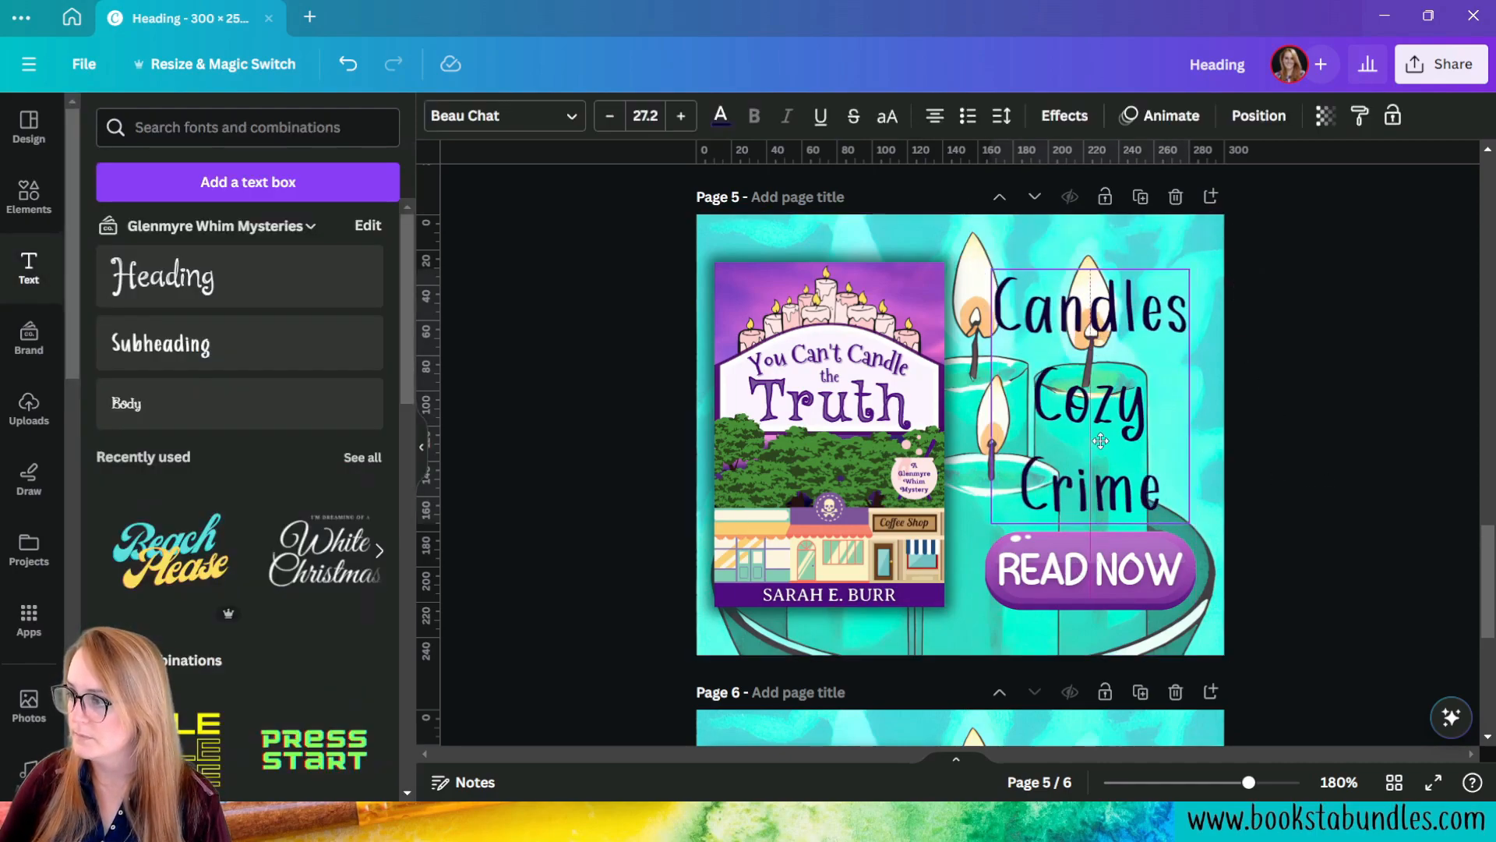
pyautogui.click(1327, 511)
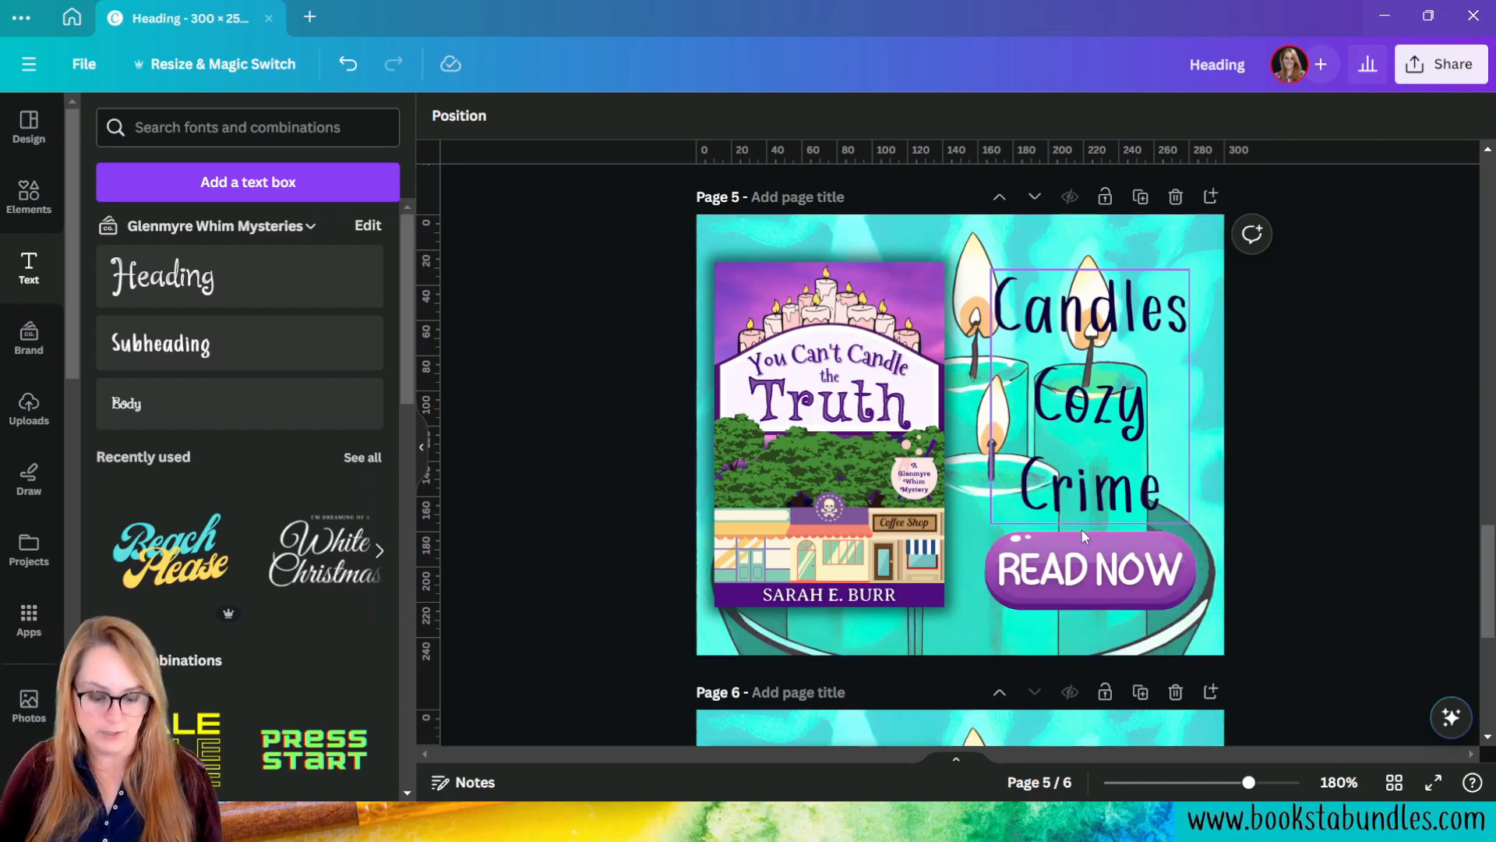
# Step: Change the "Candles Cozy Crime" text's font to Yippie Yeah Sans and browse the other brand fonts
pyautogui.click(1016, 443)
pyautogui.click(535, 116)
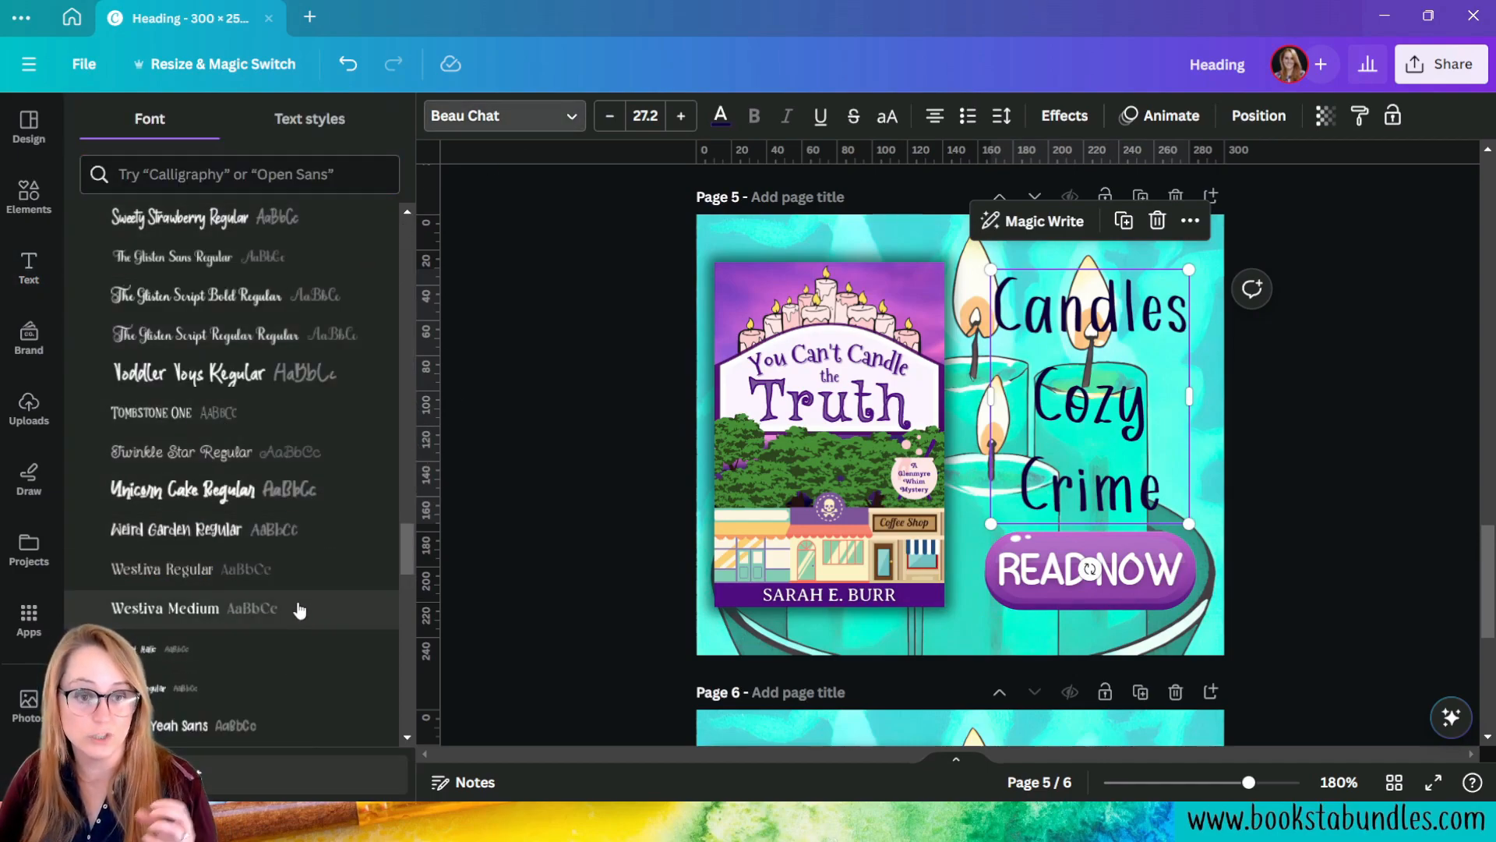
pyautogui.scroll(-1, 199, 420)
pyautogui.scroll(-2, 199, 421)
pyautogui.click(178, 627)
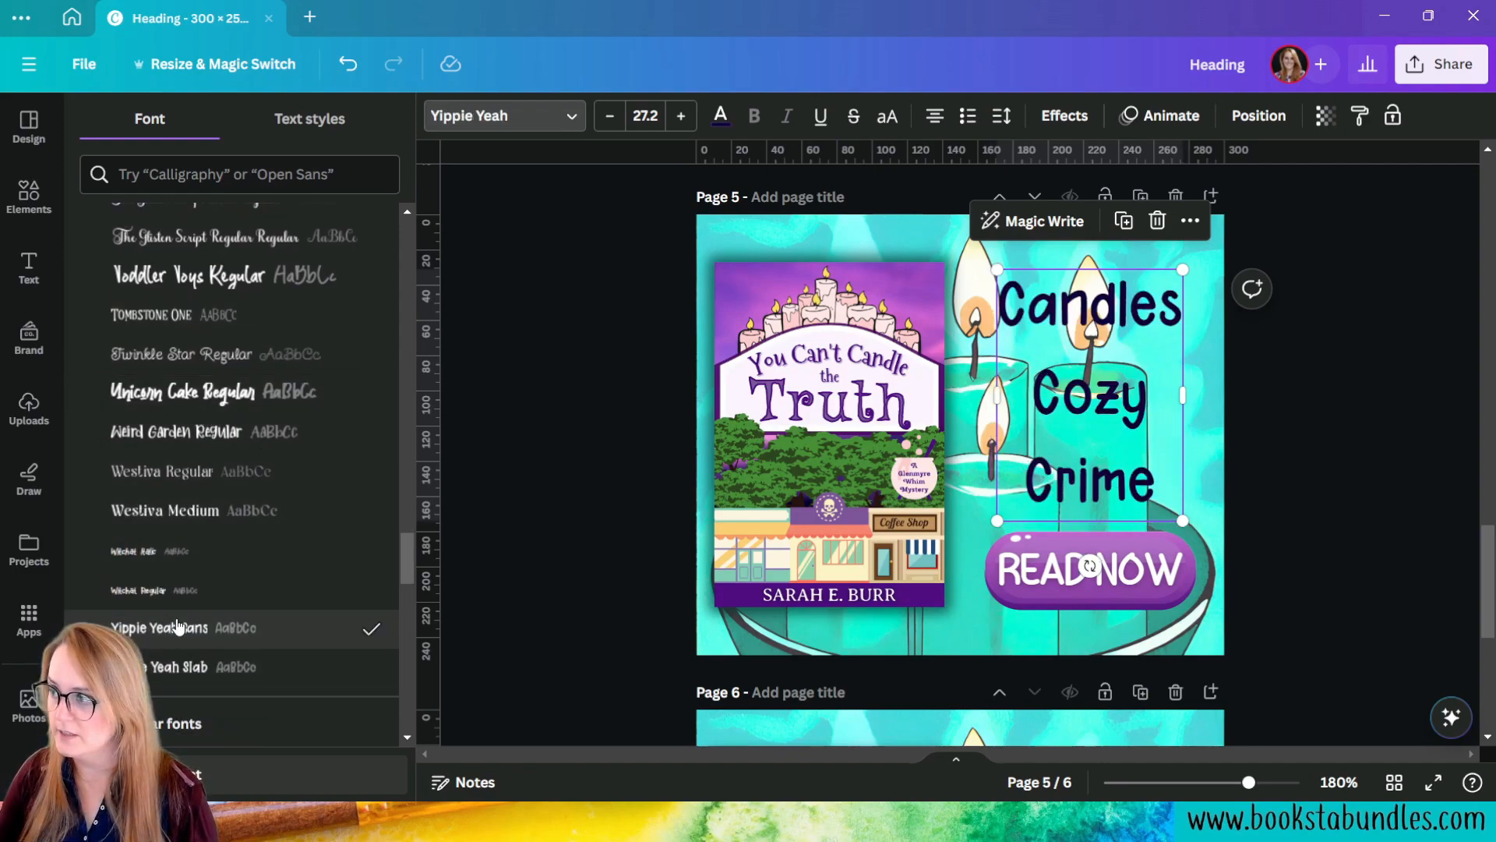
pyautogui.scroll(5, 207, 530)
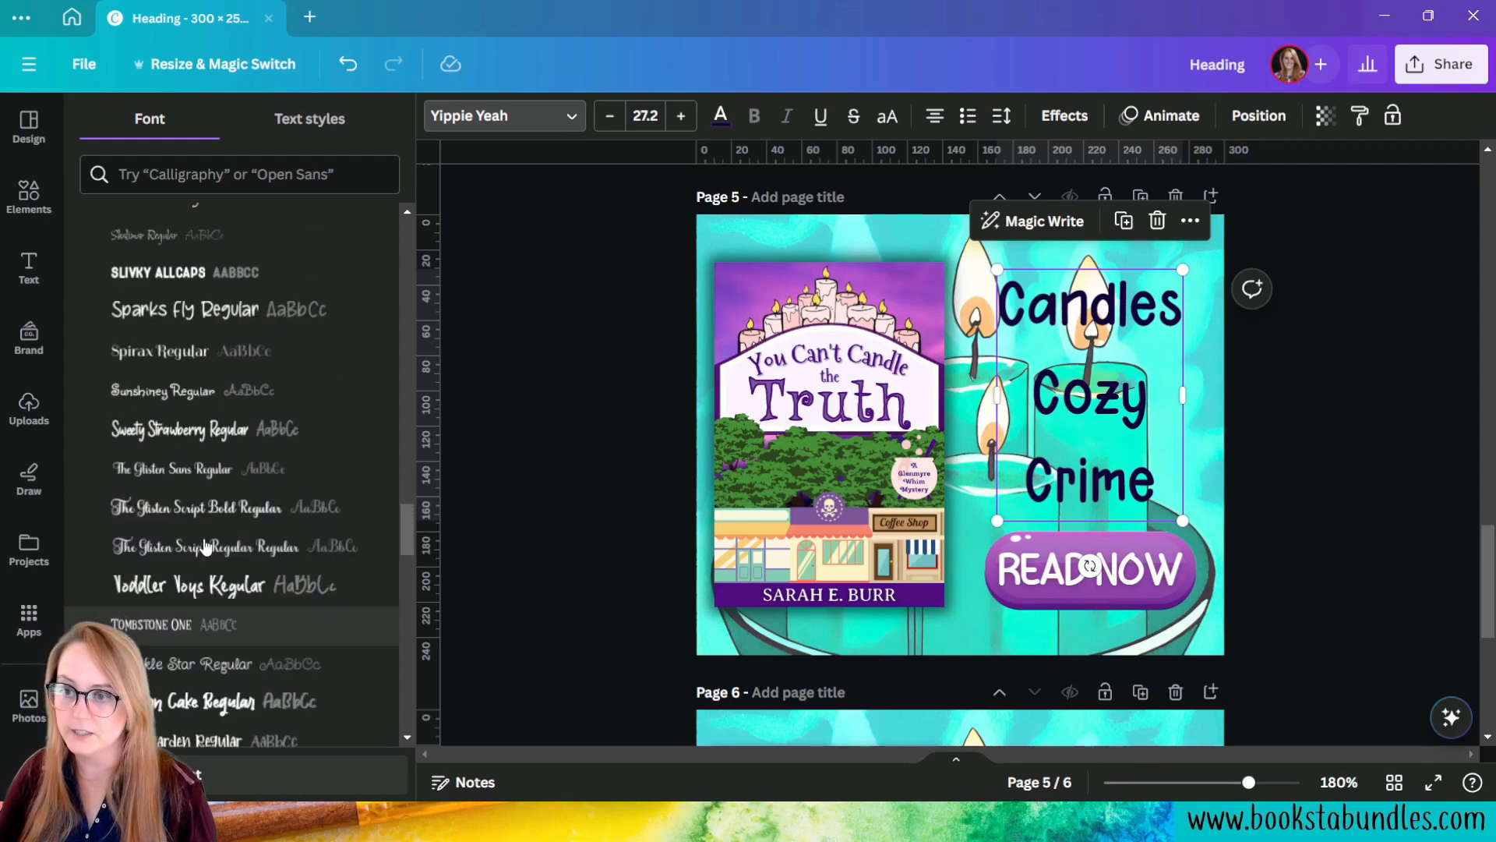
pyautogui.scroll(3, 208, 544)
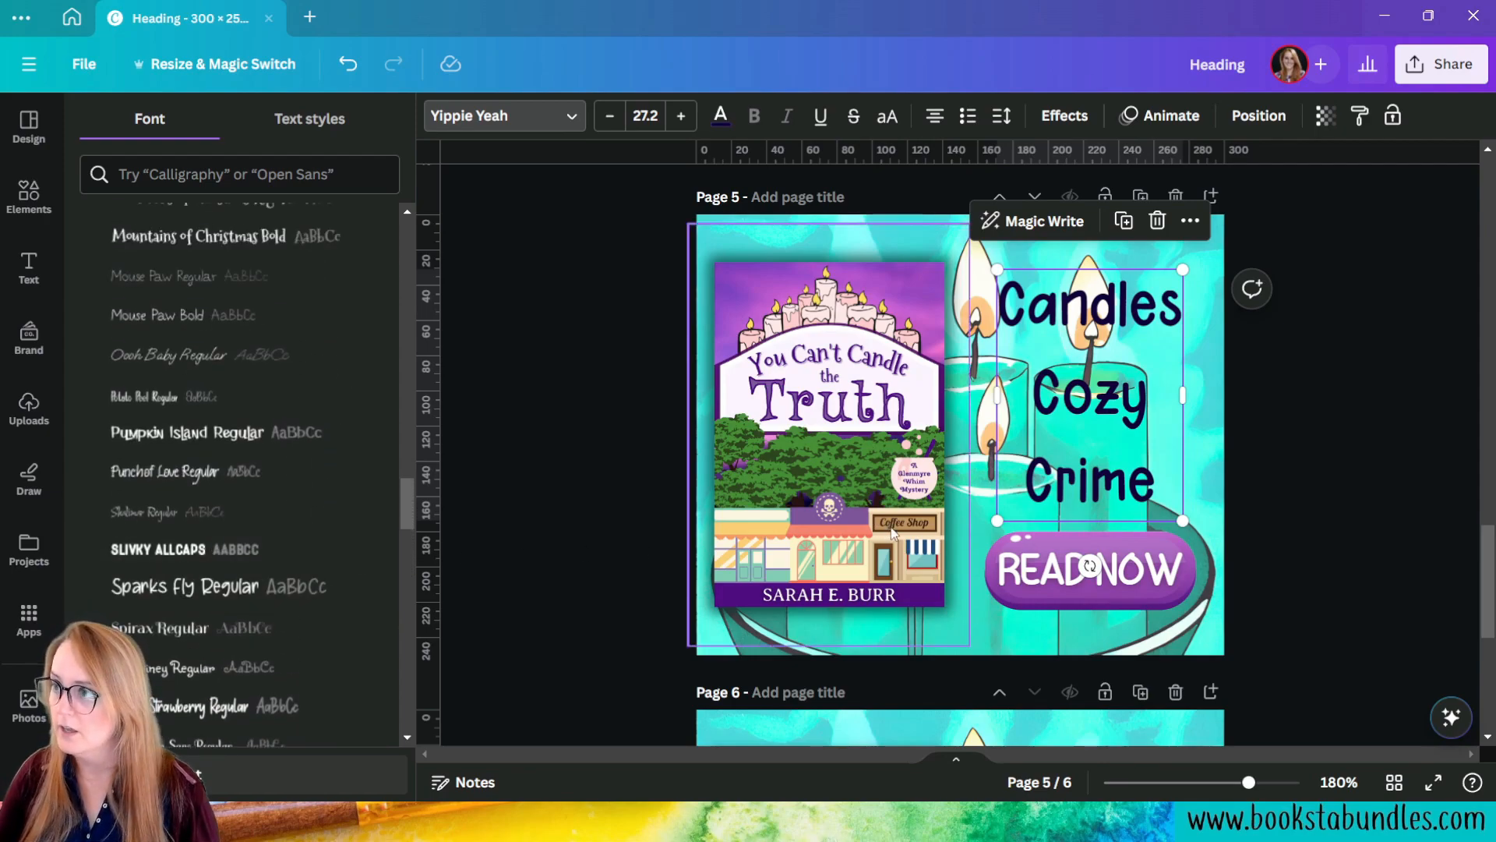
# Step: Compare the READ NOW fonts on pages 4 to 6 and set page 5's "Candles Cozy Crime" text to Cyhiru Regular
pyautogui.scroll(-6, 941, 552)
pyautogui.click(1068, 578)
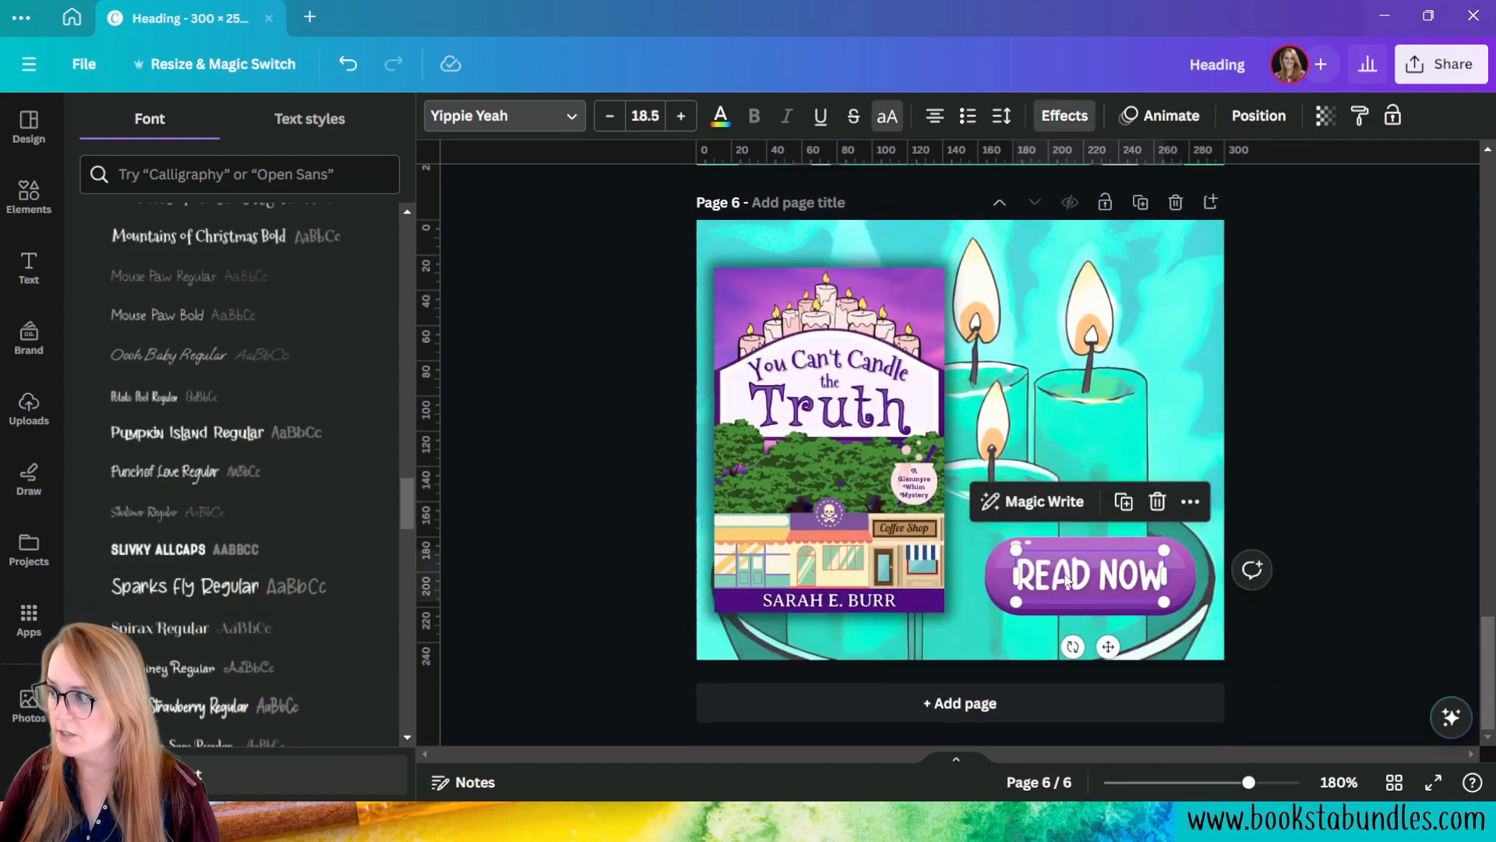
pyautogui.scroll(6, 1067, 580)
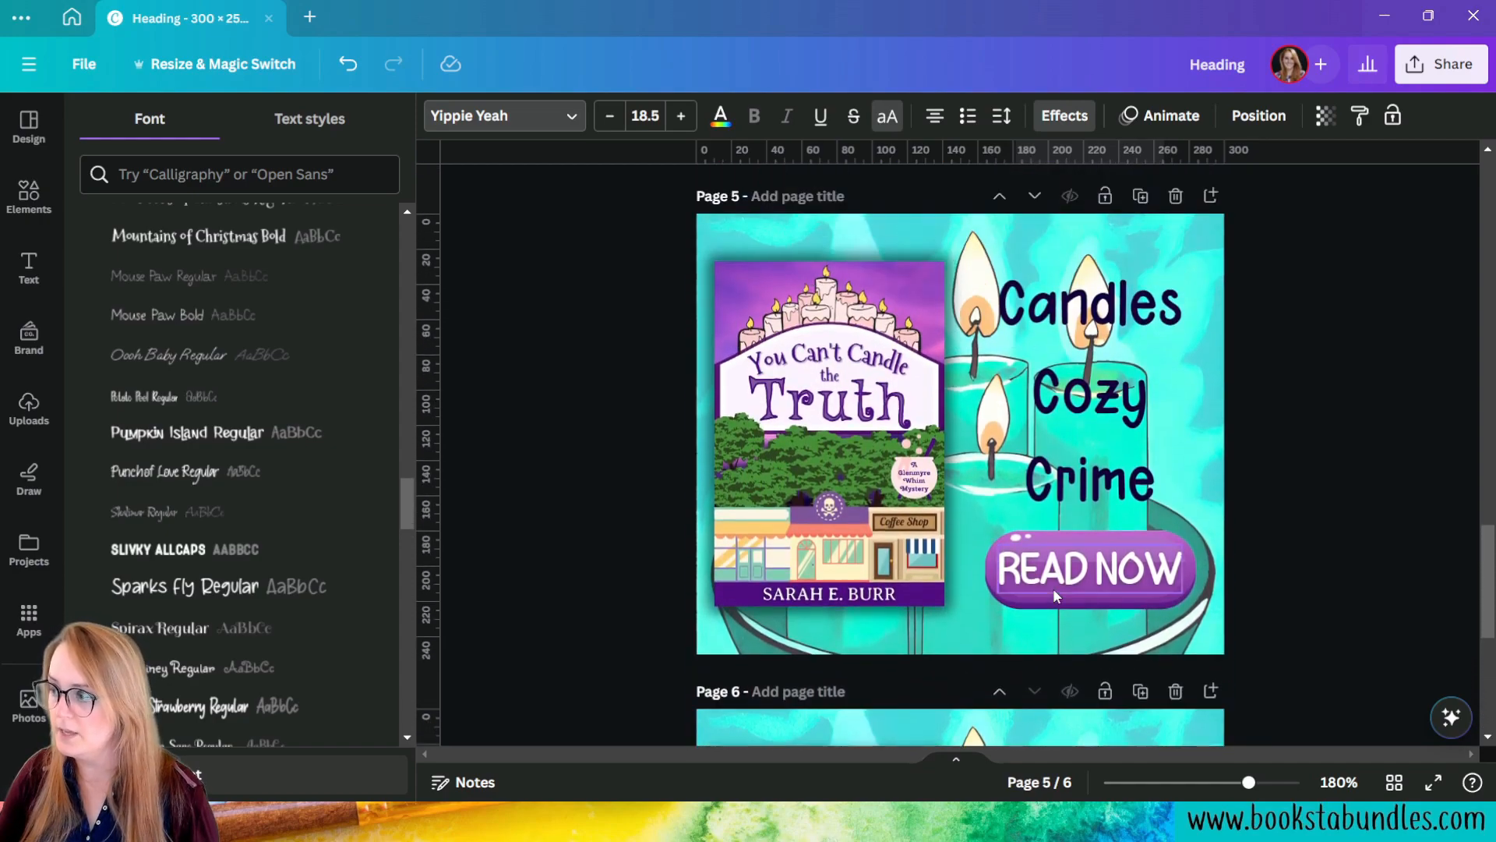
pyautogui.click(1067, 585)
pyautogui.scroll(8, 1067, 589)
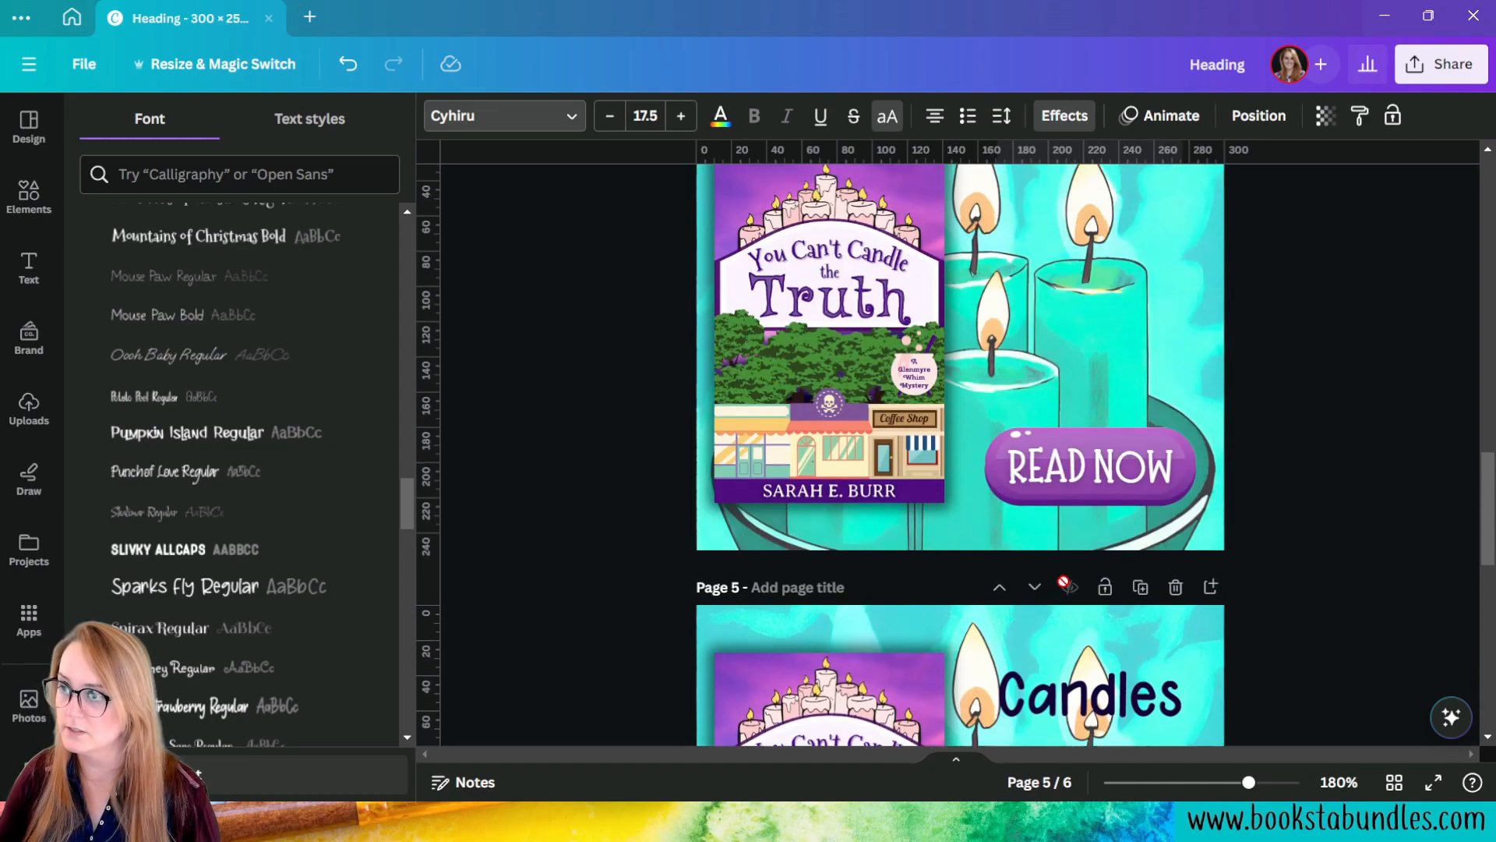
pyautogui.click(1119, 675)
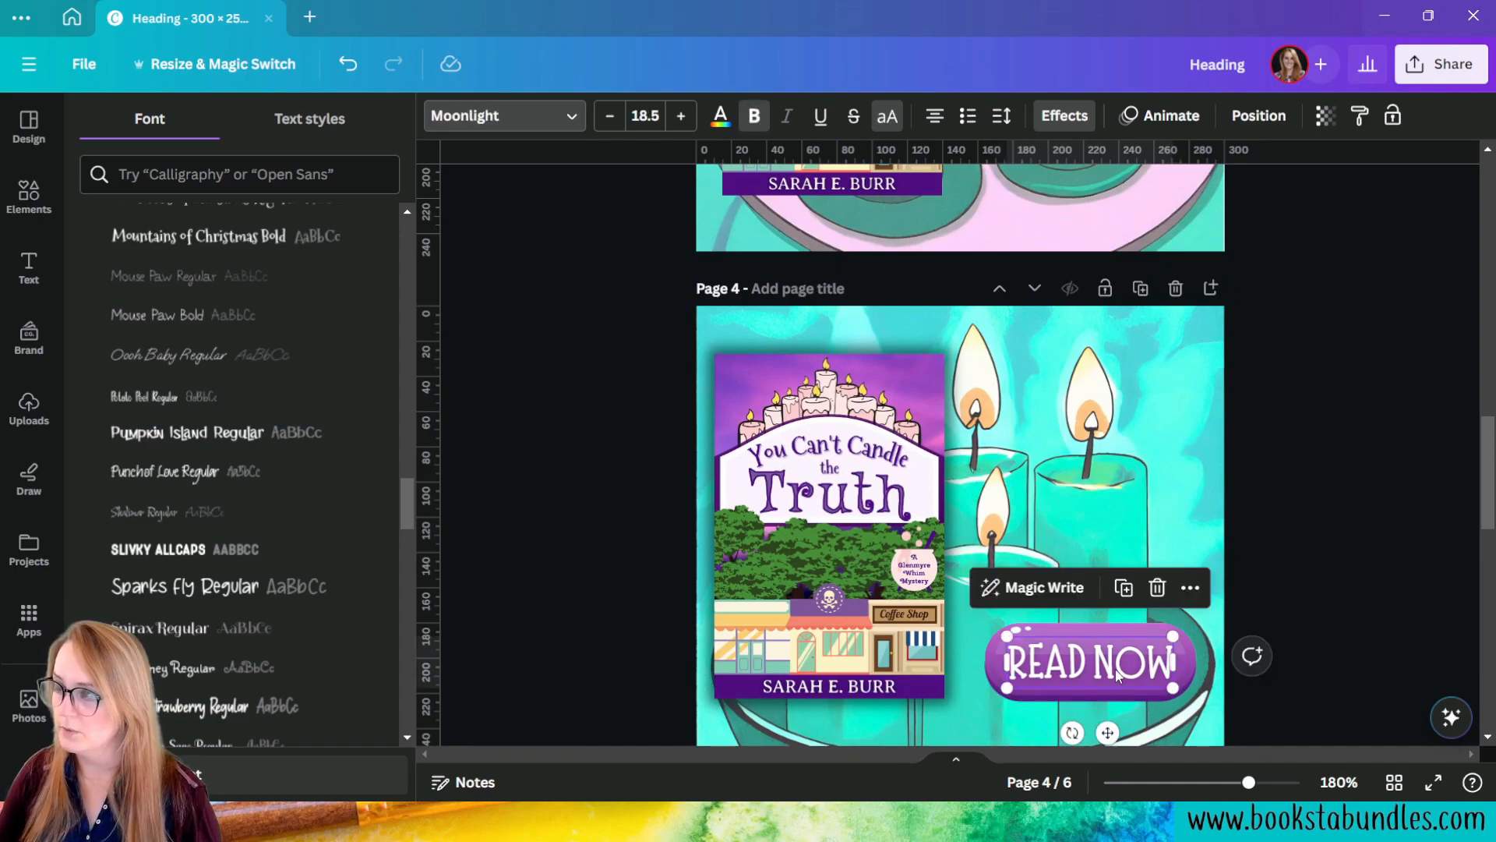
pyautogui.scroll(-8, 1099, 671)
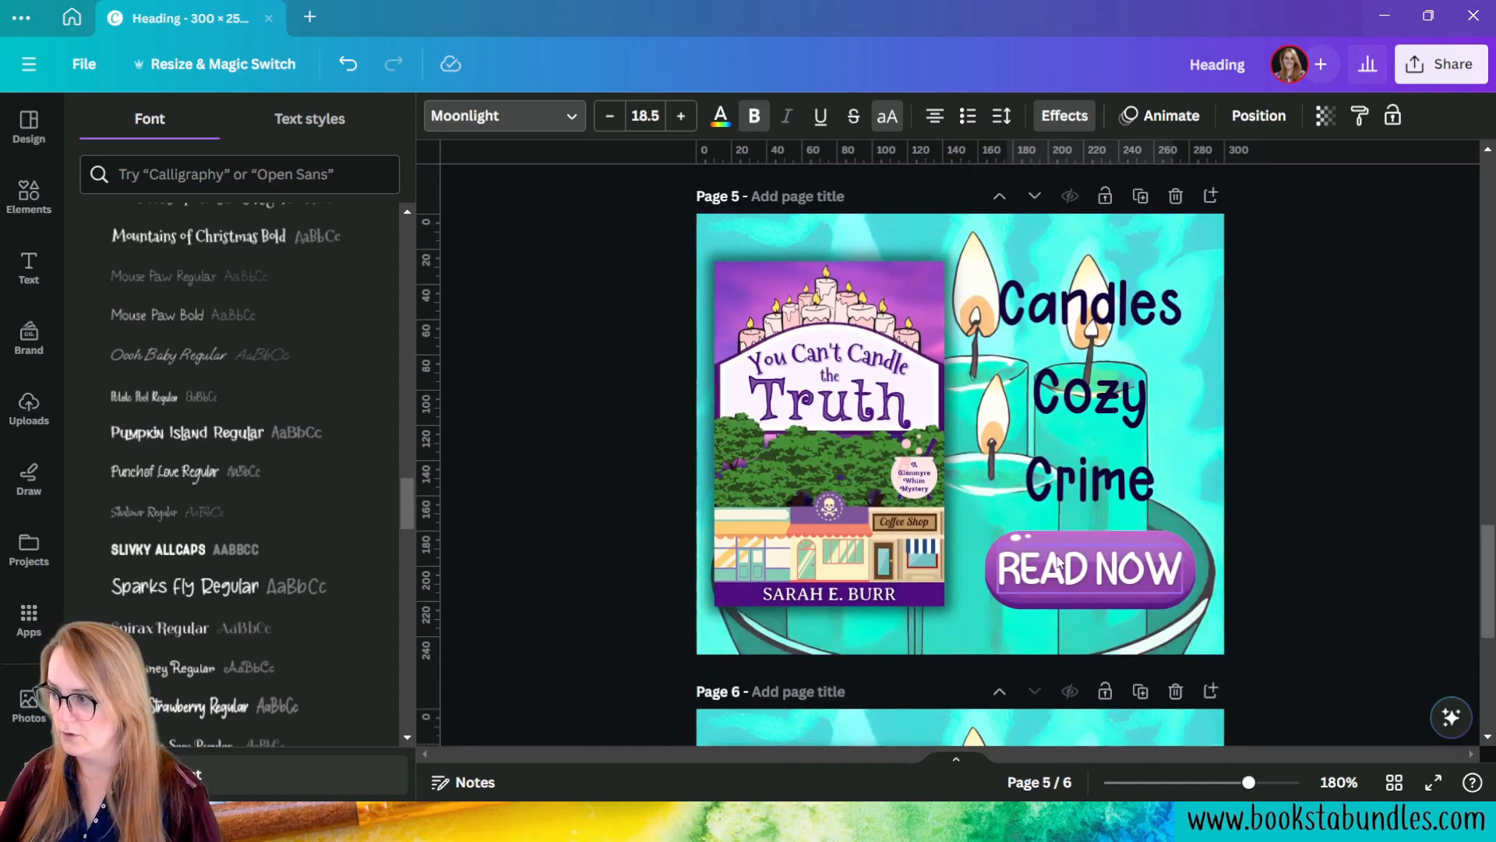
pyautogui.click(1091, 397)
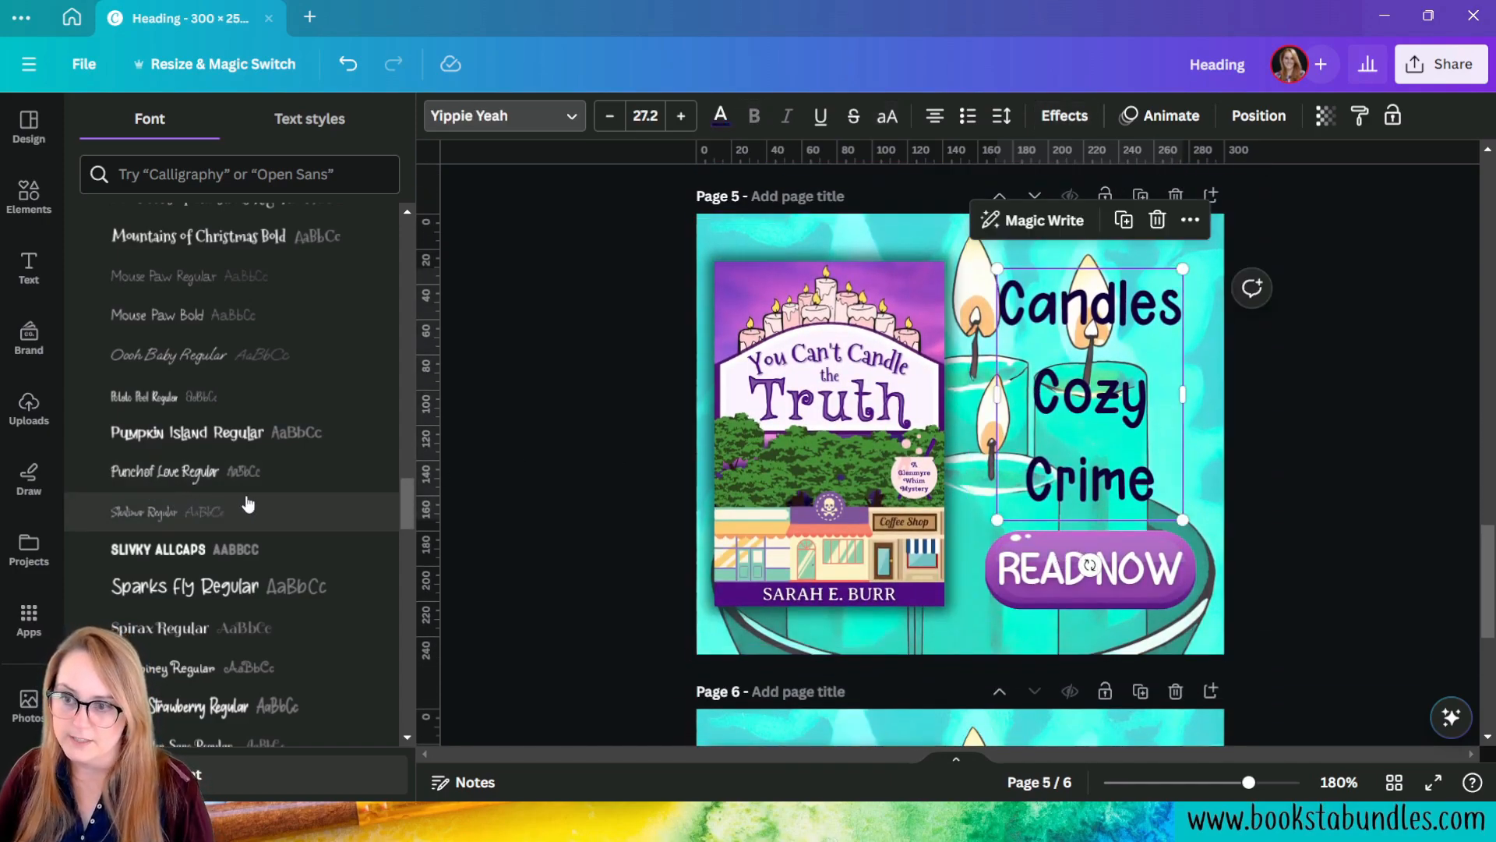
pyautogui.scroll(8, 234, 503)
pyautogui.scroll(10, 296, 523)
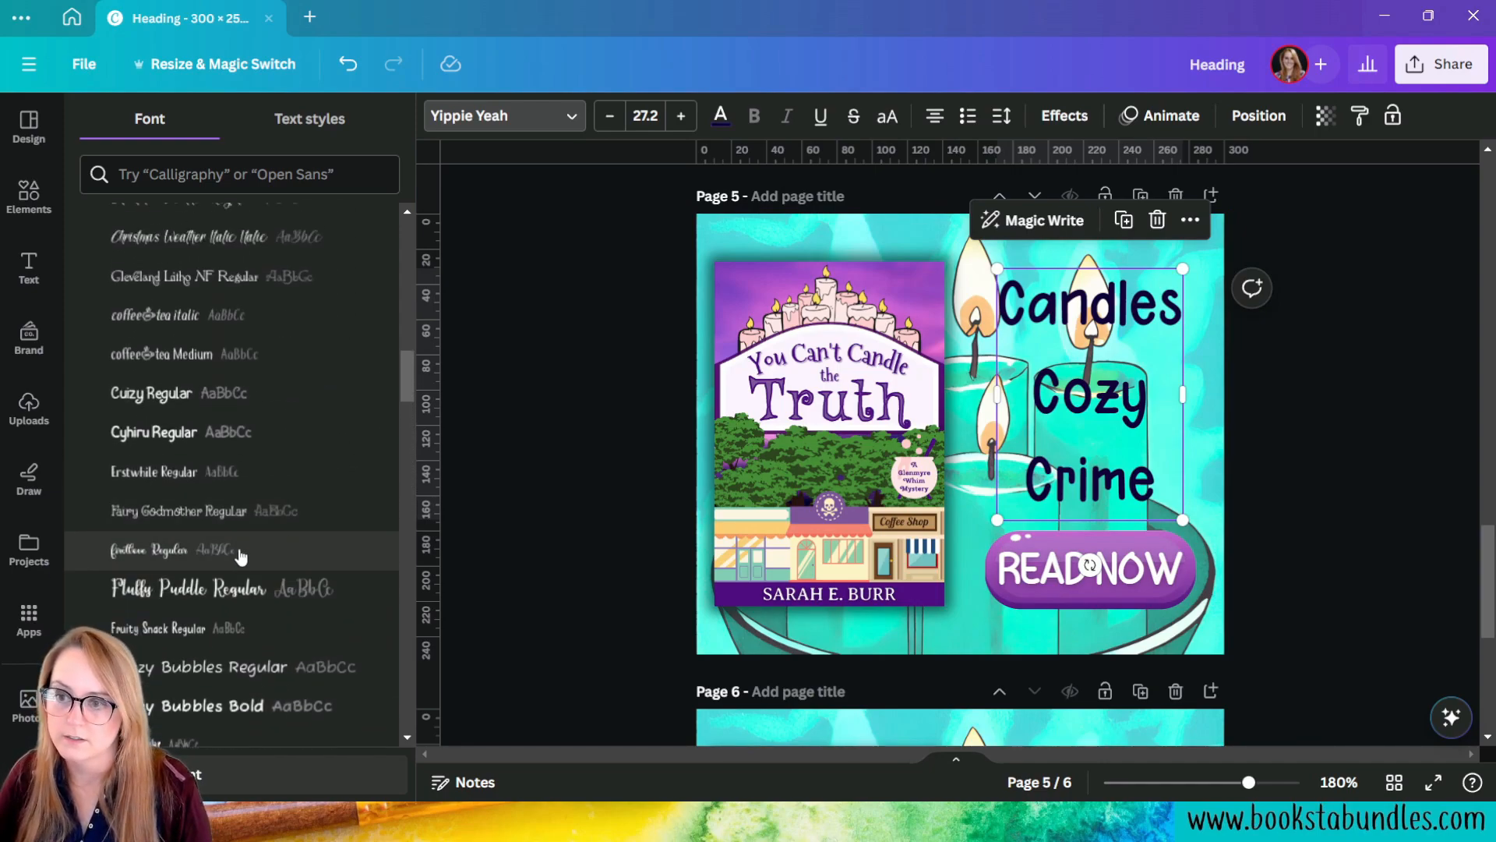
pyautogui.click(187, 433)
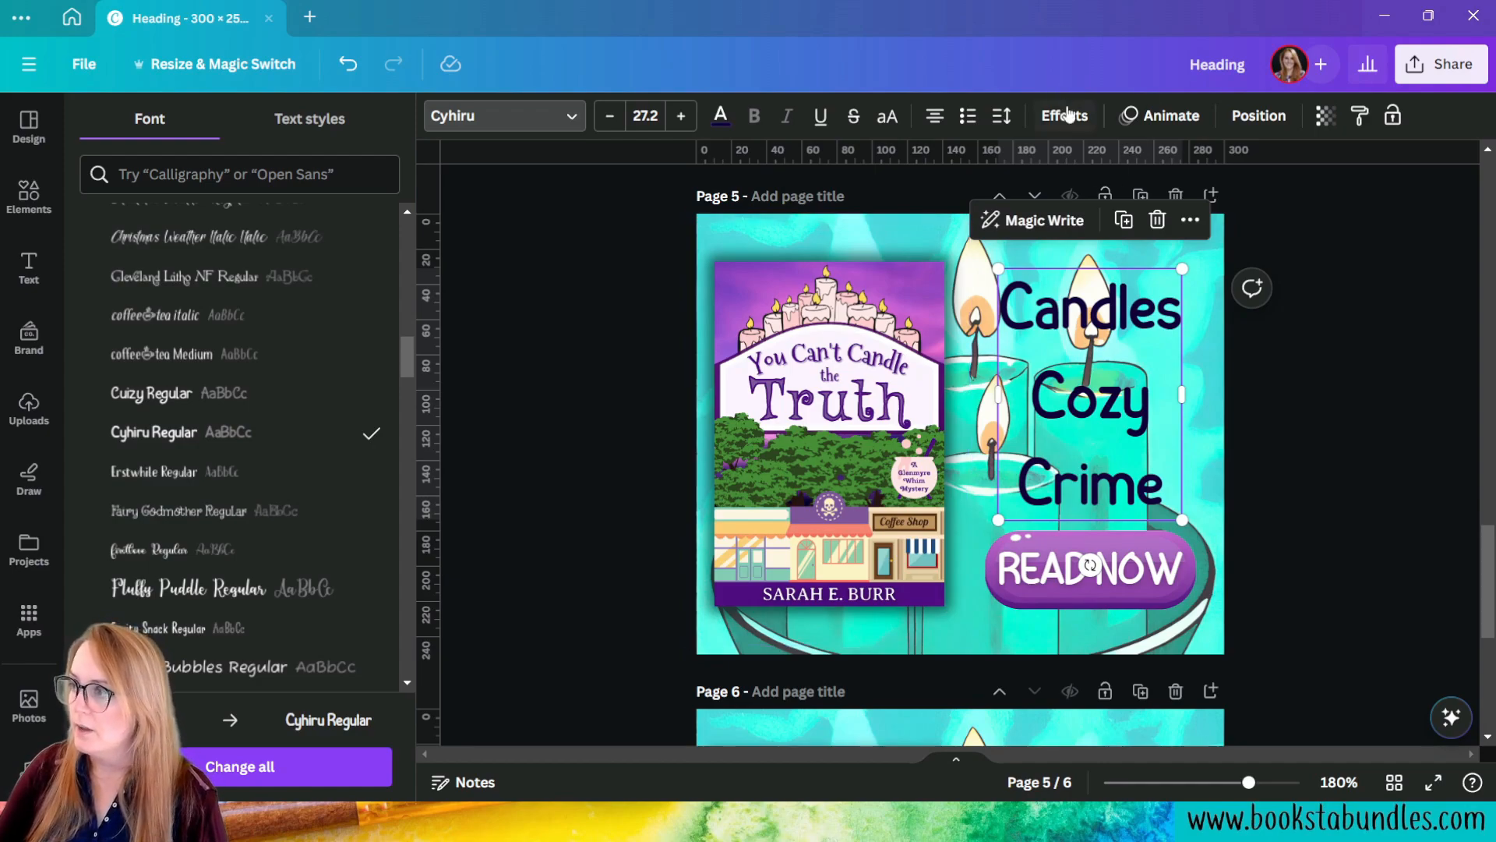
# Step: Recolour the "Candles Cozy Crime" text by sampling the purple-pink at the cover's edge and deepening it to #B80091
pyautogui.click(724, 116)
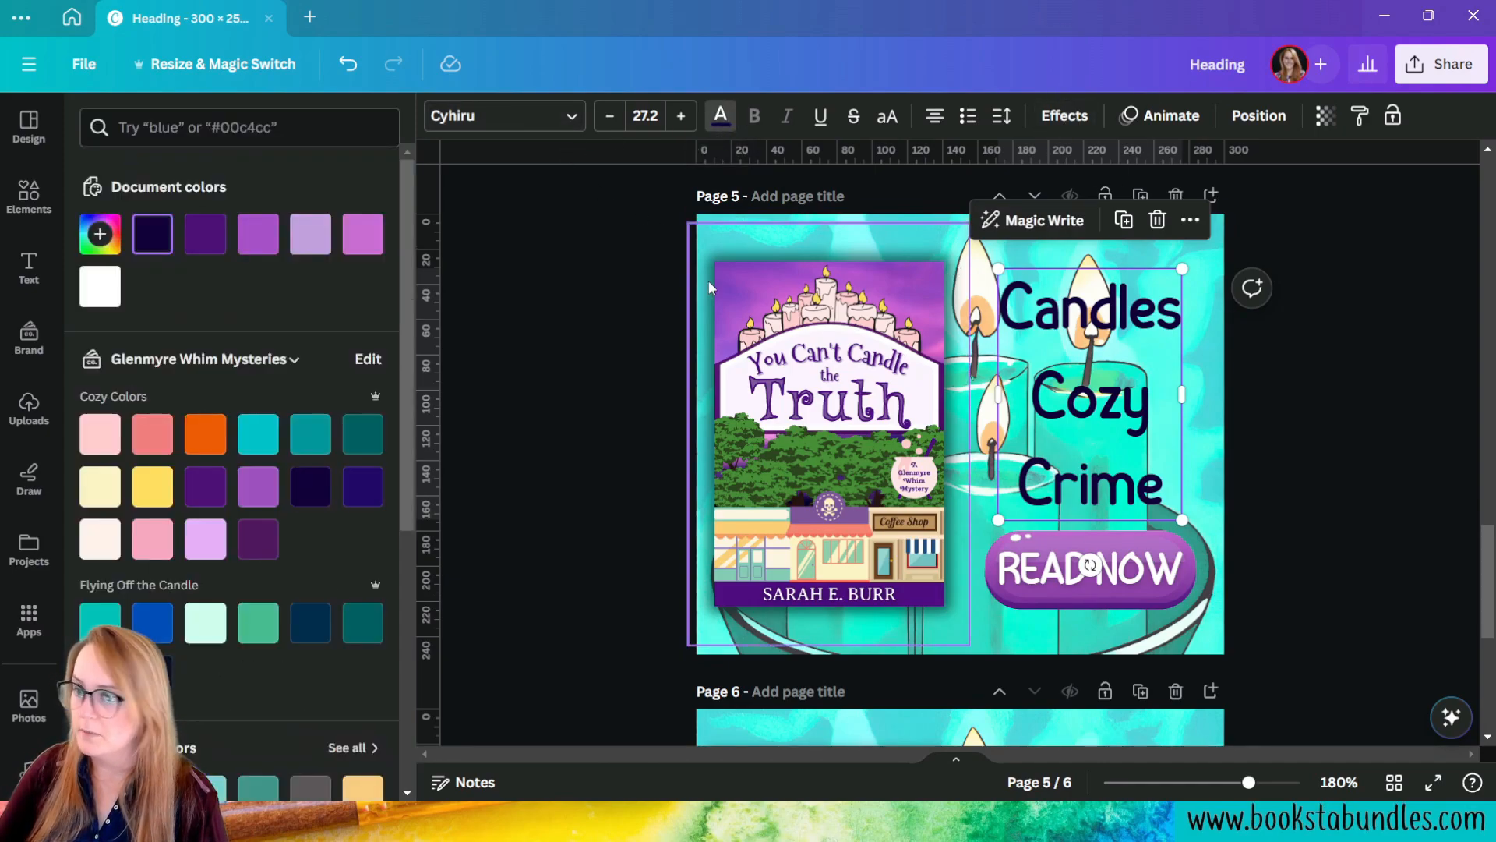
pyautogui.click(100, 235)
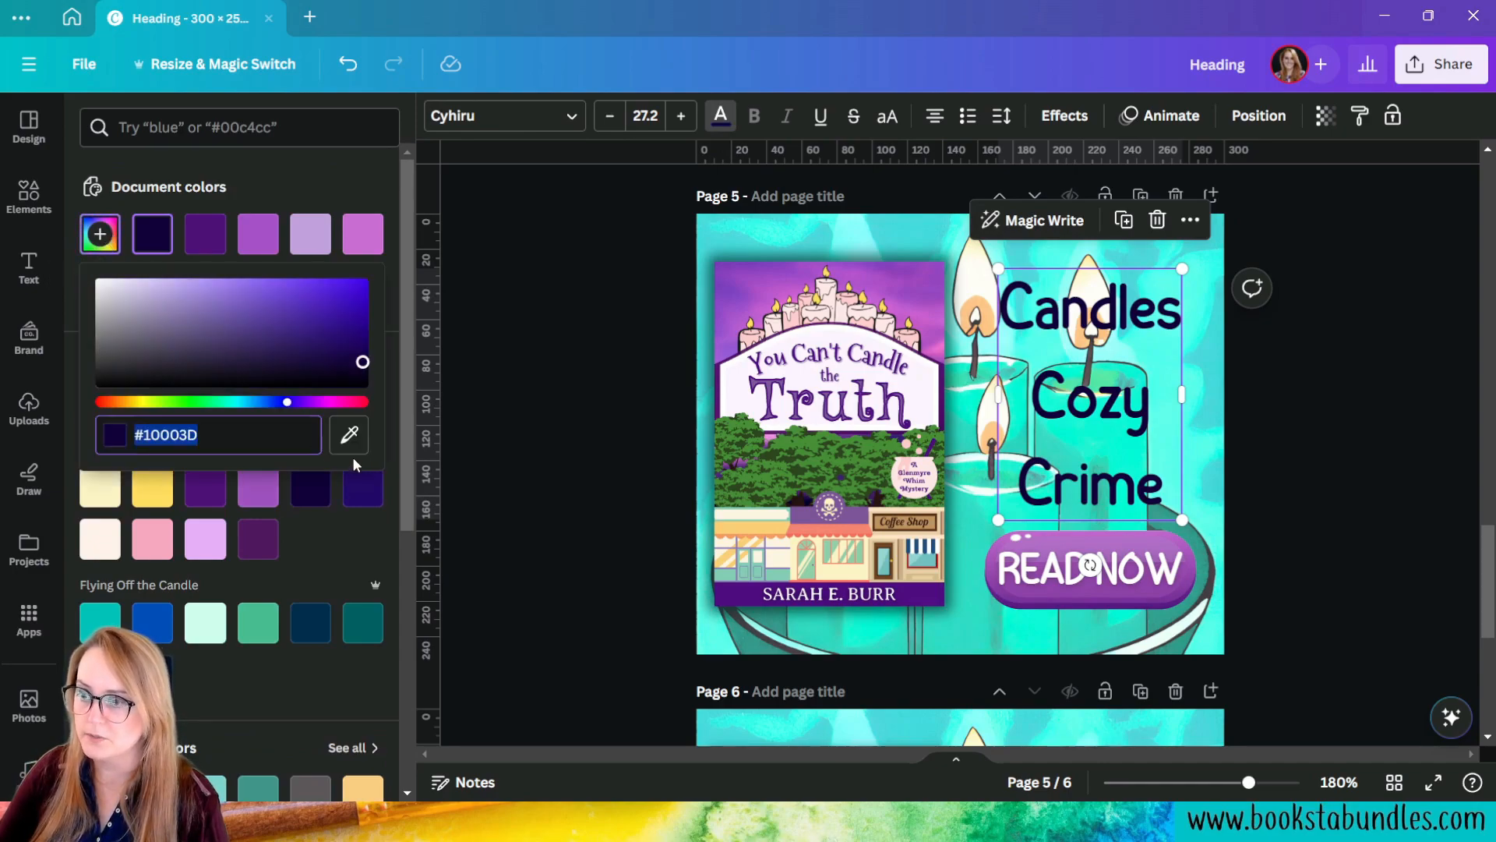
pyautogui.click(349, 434)
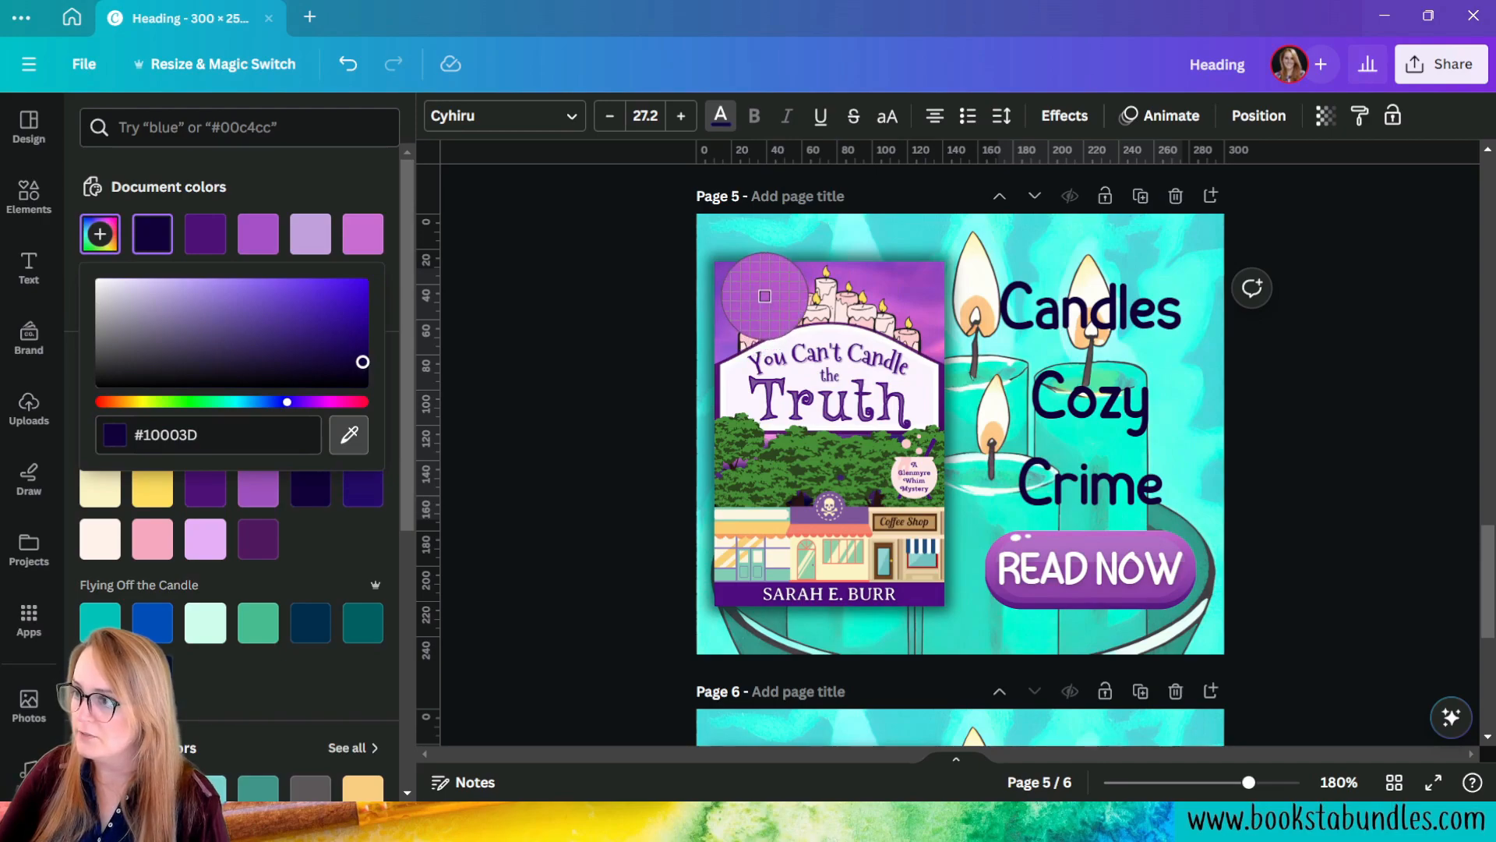
pyautogui.click(942, 346)
pyautogui.moveTo(296, 290); pyautogui.dragTo(446, 315)
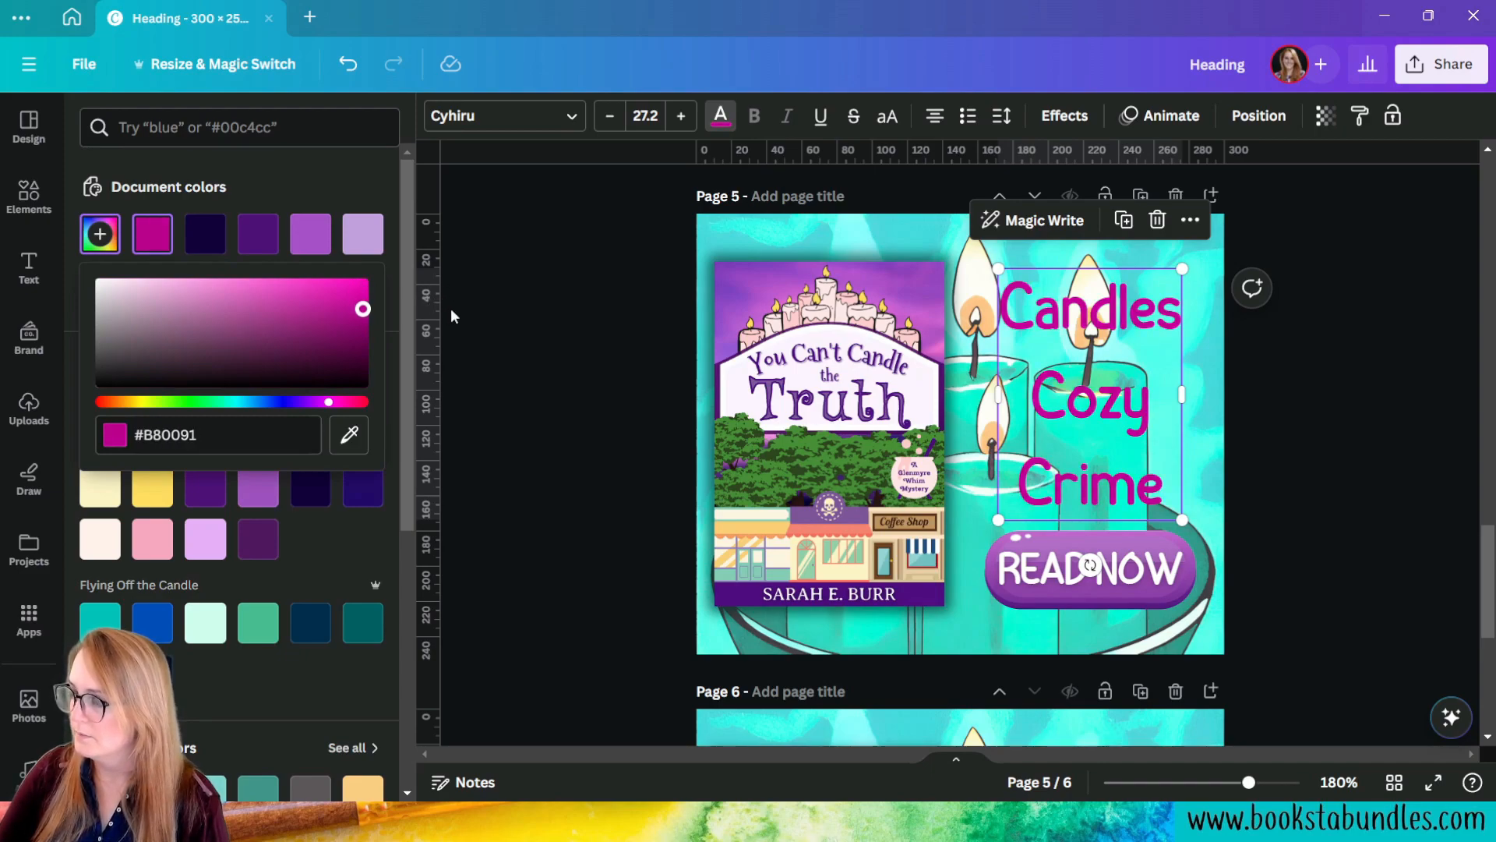
# Step: Apply an Outline effect to the "Candles Cozy Crime" text in white with thickness 182
pyautogui.click(1086, 125)
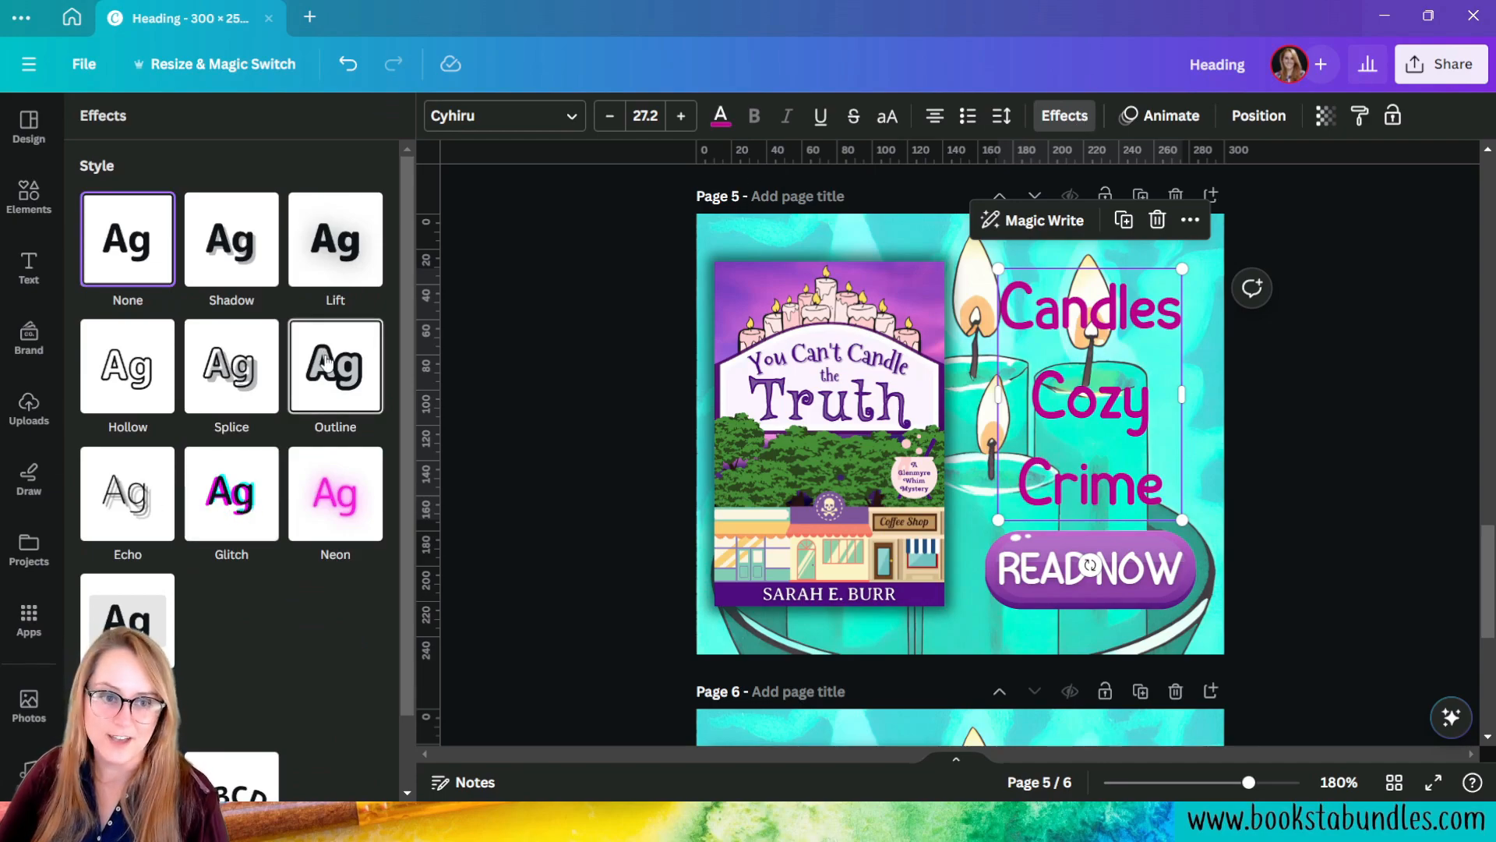
pyautogui.click(335, 356)
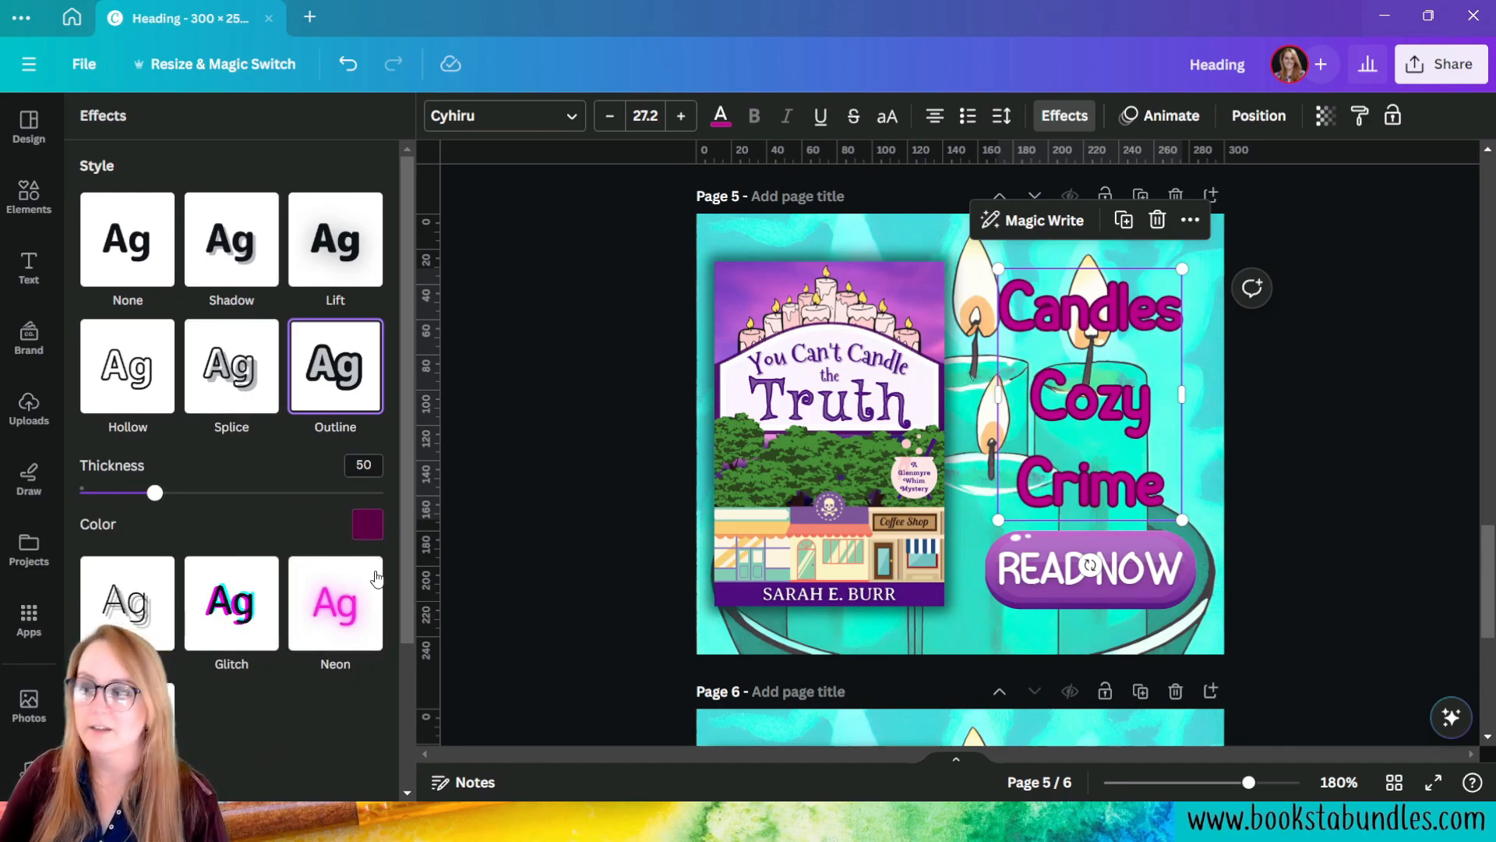
pyautogui.click(367, 523)
pyautogui.click(105, 323)
pyautogui.click(236, 528)
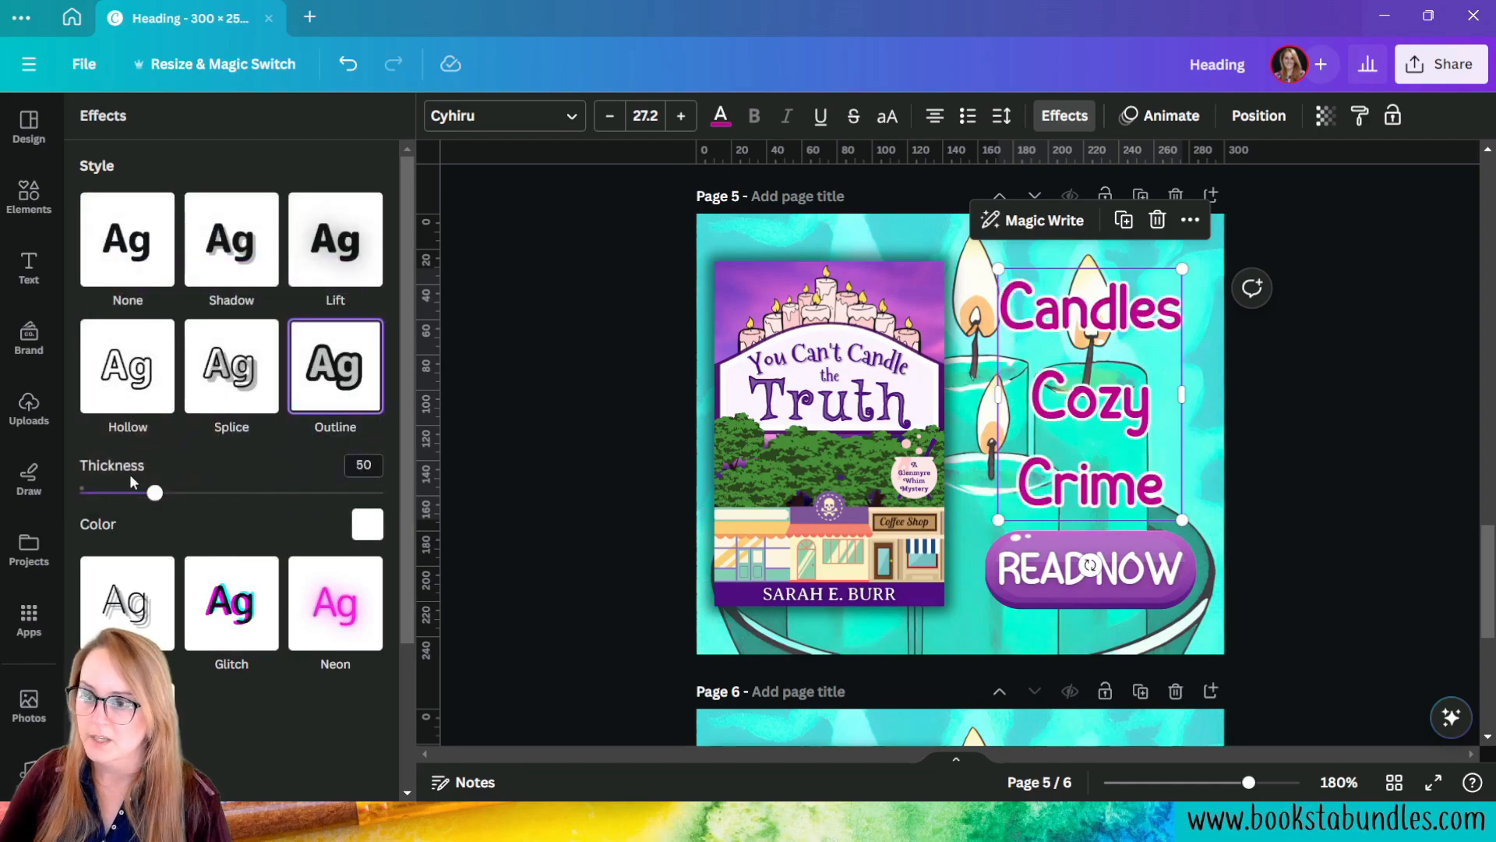
pyautogui.moveTo(156, 493); pyautogui.dragTo(358, 496)
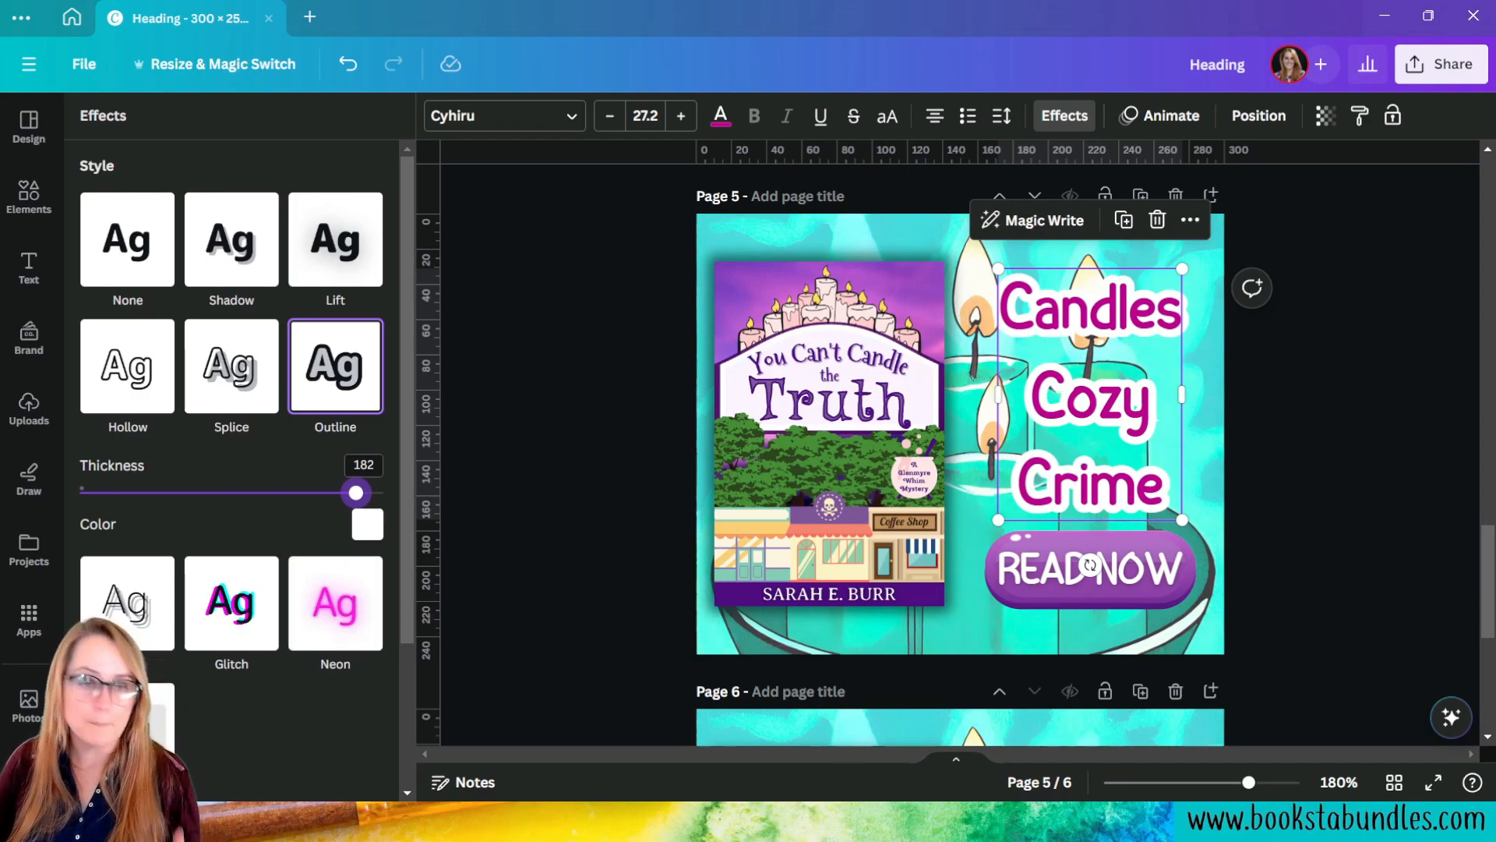
# Step: Set the tagline's line spacing to 1.12 and move the text down to sit just above the READ NOW button
pyautogui.click(1003, 117)
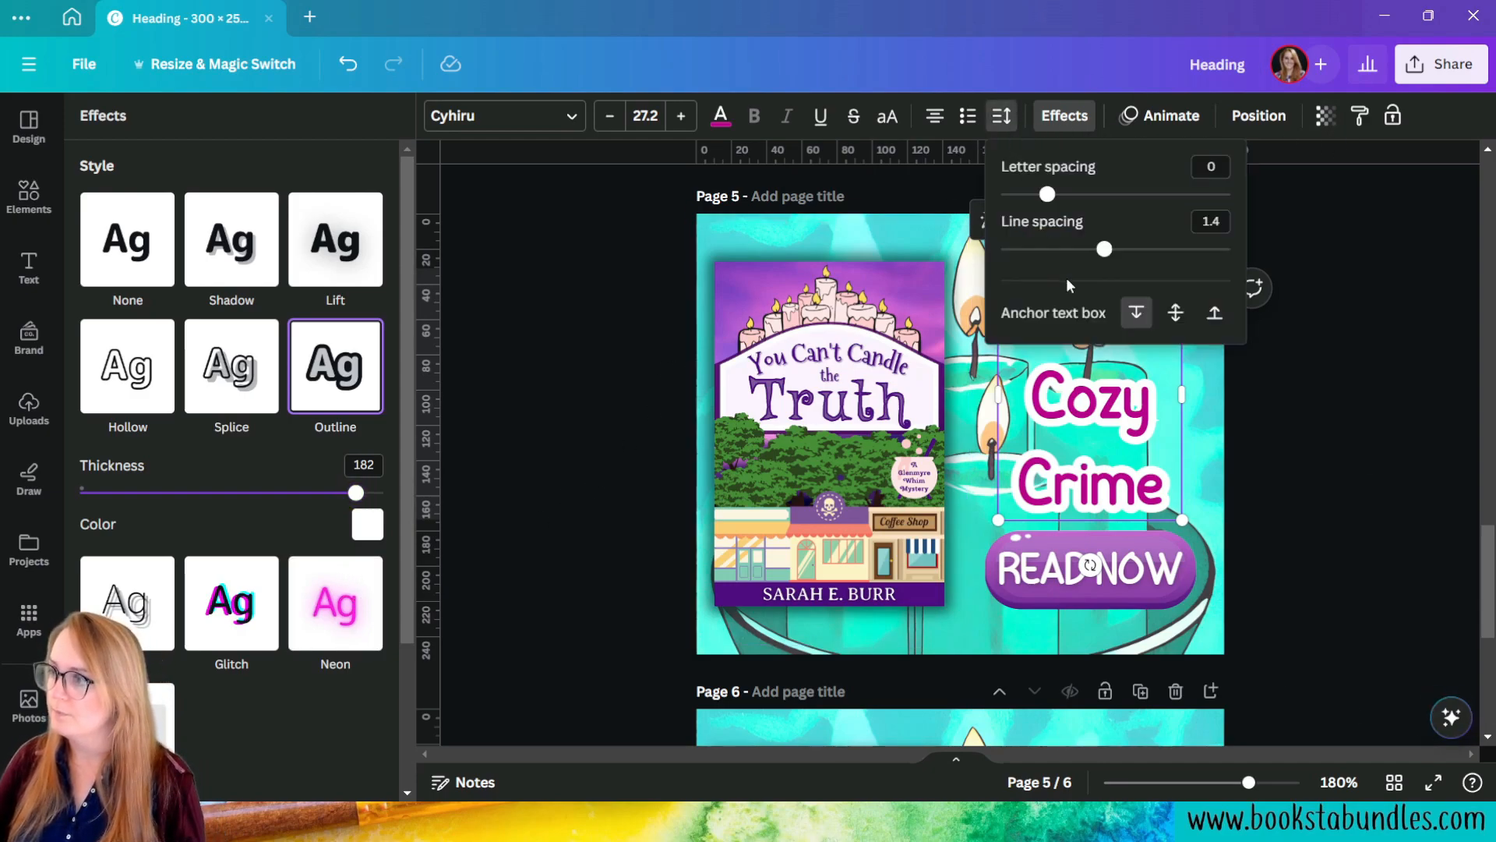
pyautogui.moveTo(1105, 249); pyautogui.dragTo(1070, 248)
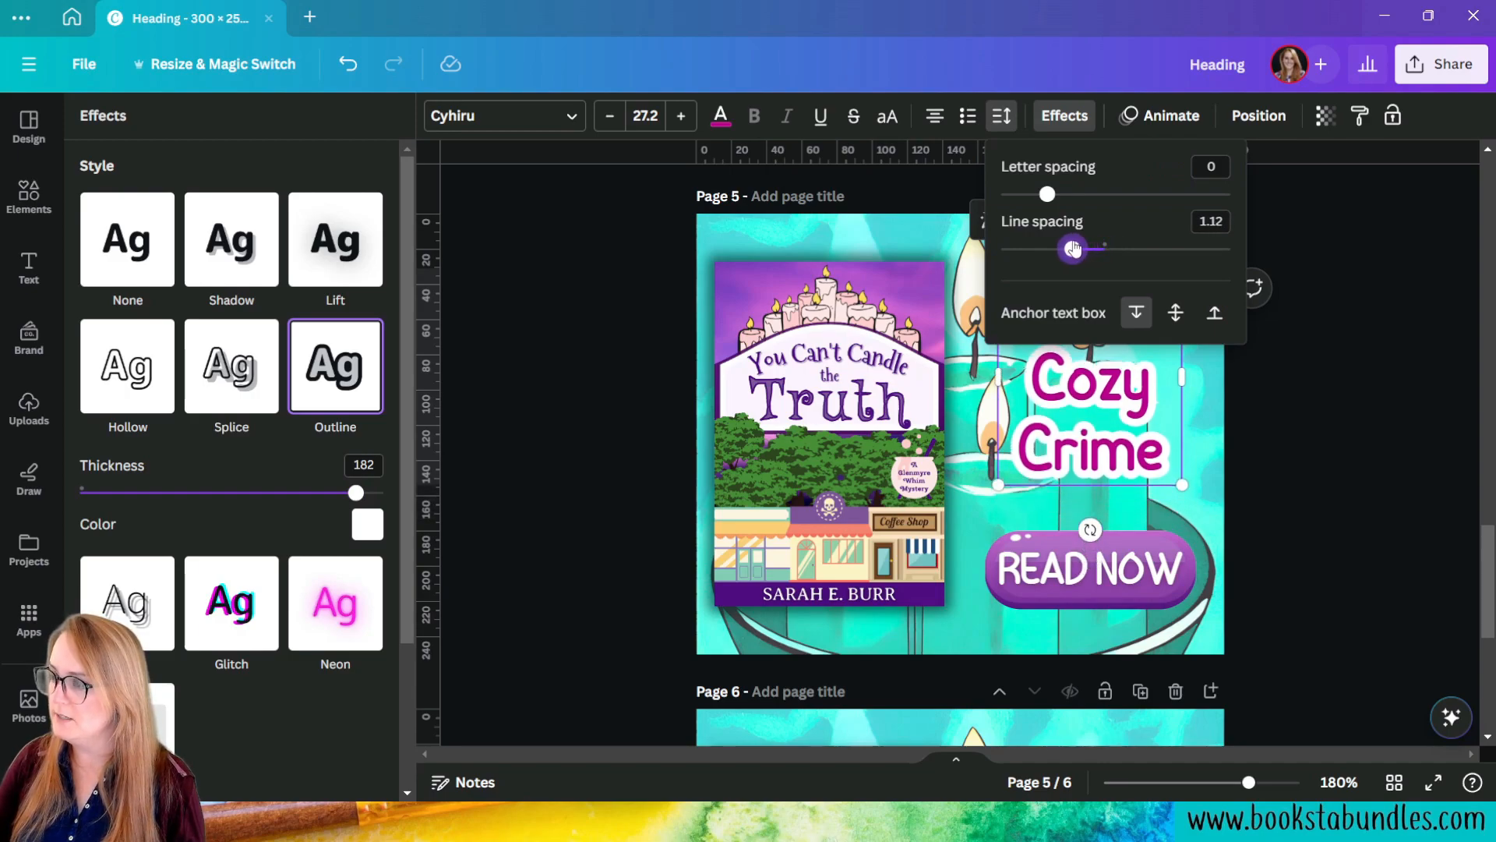
pyautogui.click(1171, 424)
pyautogui.moveTo(1116, 382); pyautogui.dragTo(1121, 411)
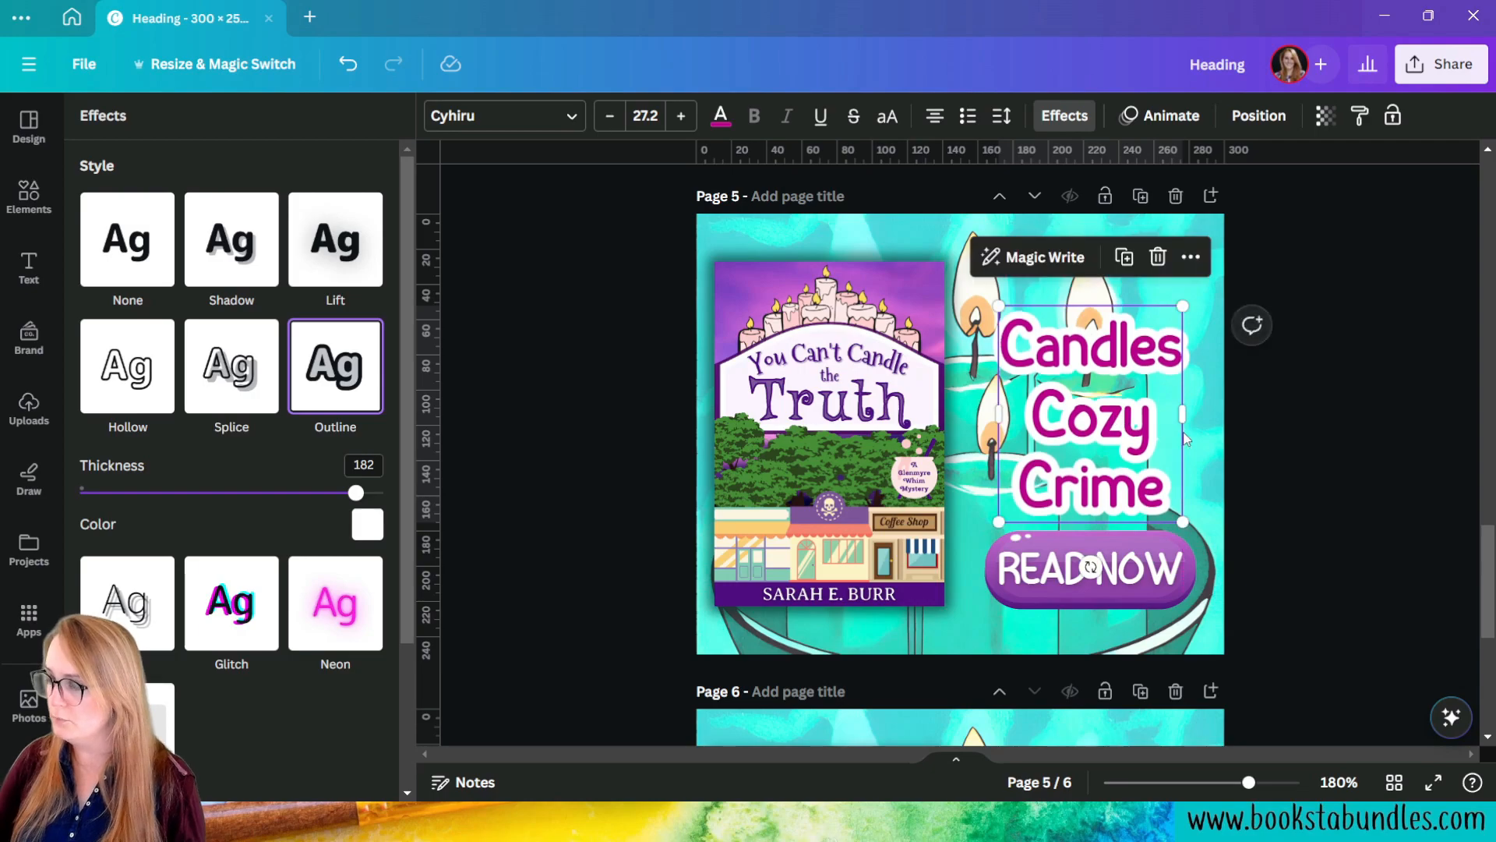
pyautogui.click(1354, 499)
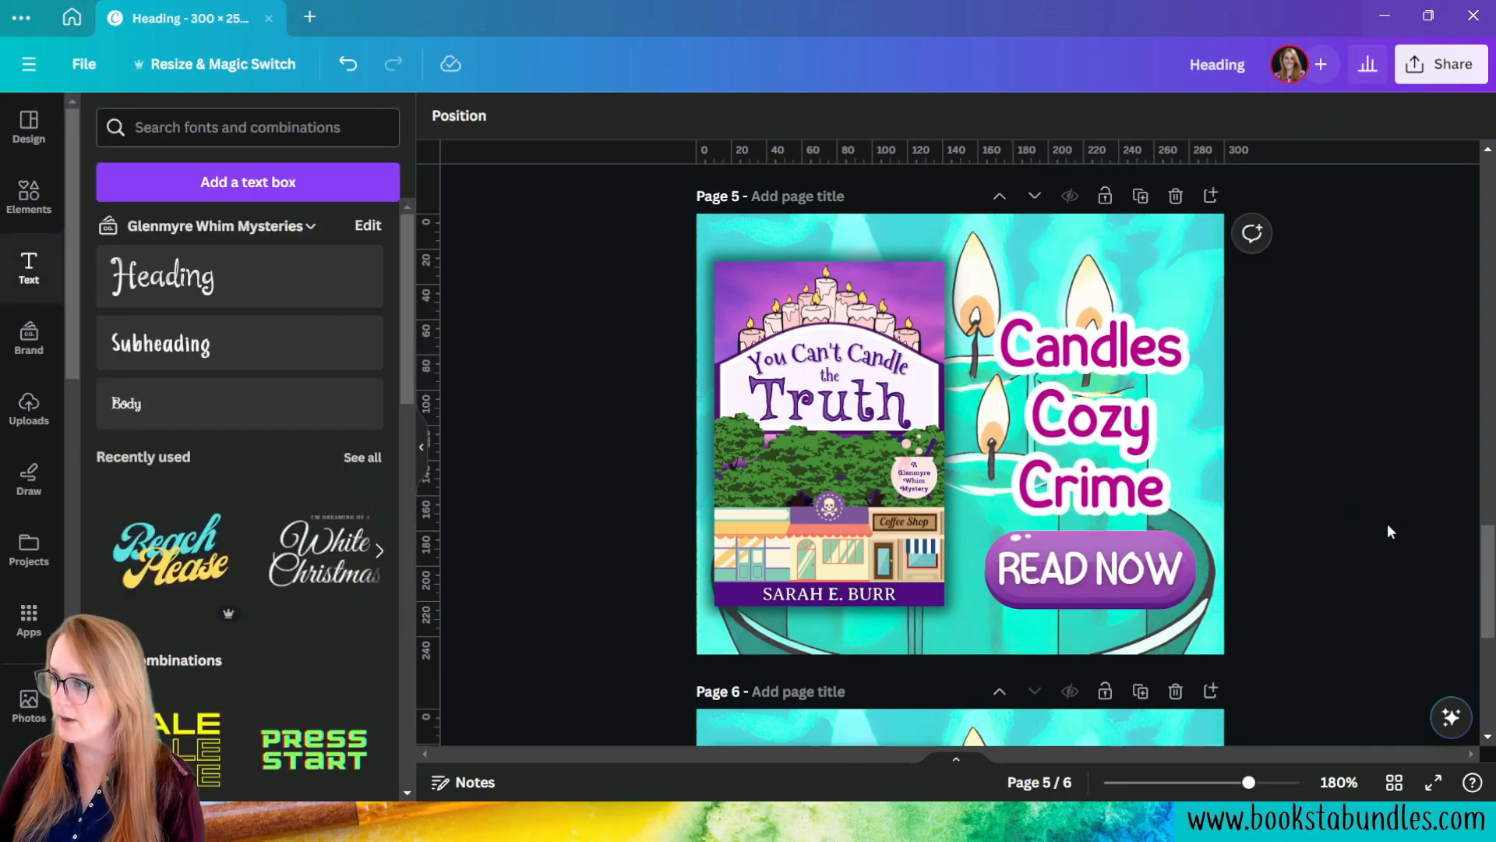
# Step: Tighten the tagline's line spacing slightly below 1.12 and anchor its text box to the middle
pyautogui.click(1078, 345)
pyautogui.click(1002, 116)
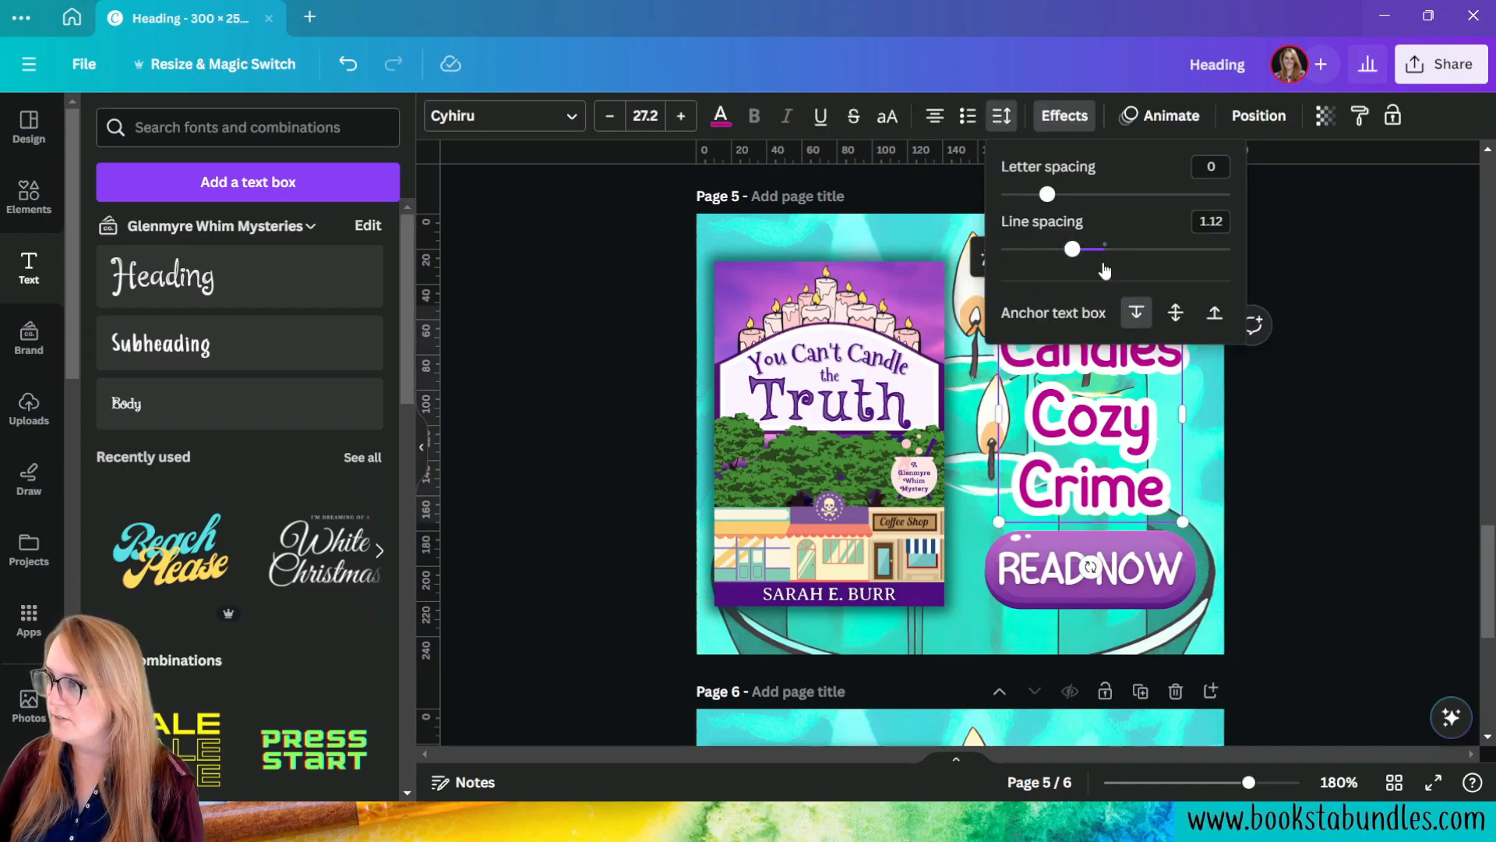
pyautogui.moveTo(1071, 249)
pyautogui.mouseDown()
pyautogui.moveTo(1052, 249)
pyautogui.moveTo(1064, 250)
pyautogui.mouseUp()
pyautogui.click(1177, 315)
pyautogui.click(1089, 446)
pyautogui.click(1216, 367)
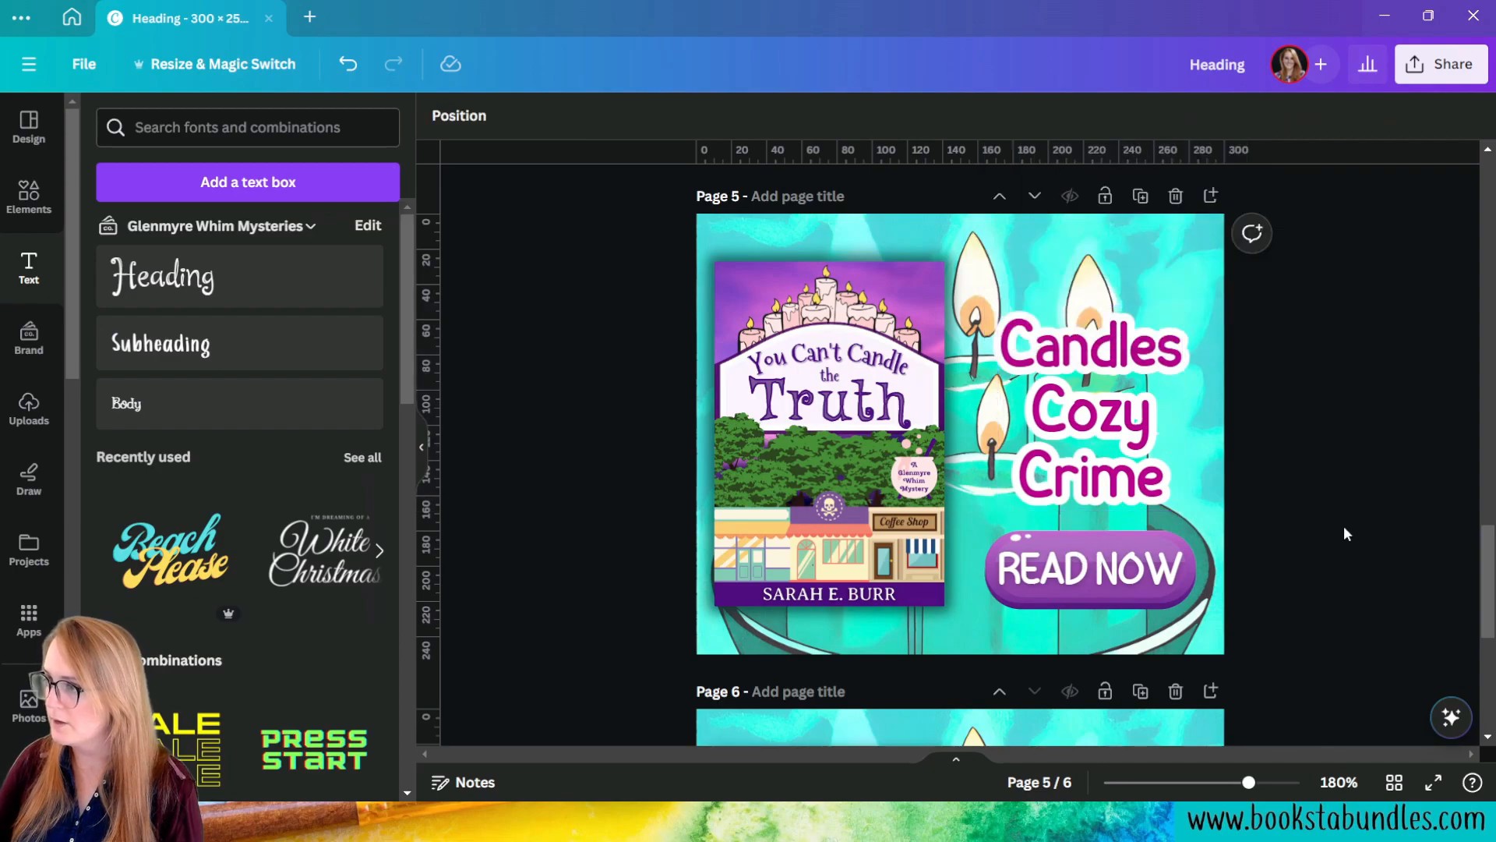
# Step: Try the "Candles Cozy Crime" text higher on page 5, and nudge it back down towards the button
pyautogui.click(1089, 447)
pyautogui.moveTo(1089, 447); pyautogui.dragTo(1097, 425)
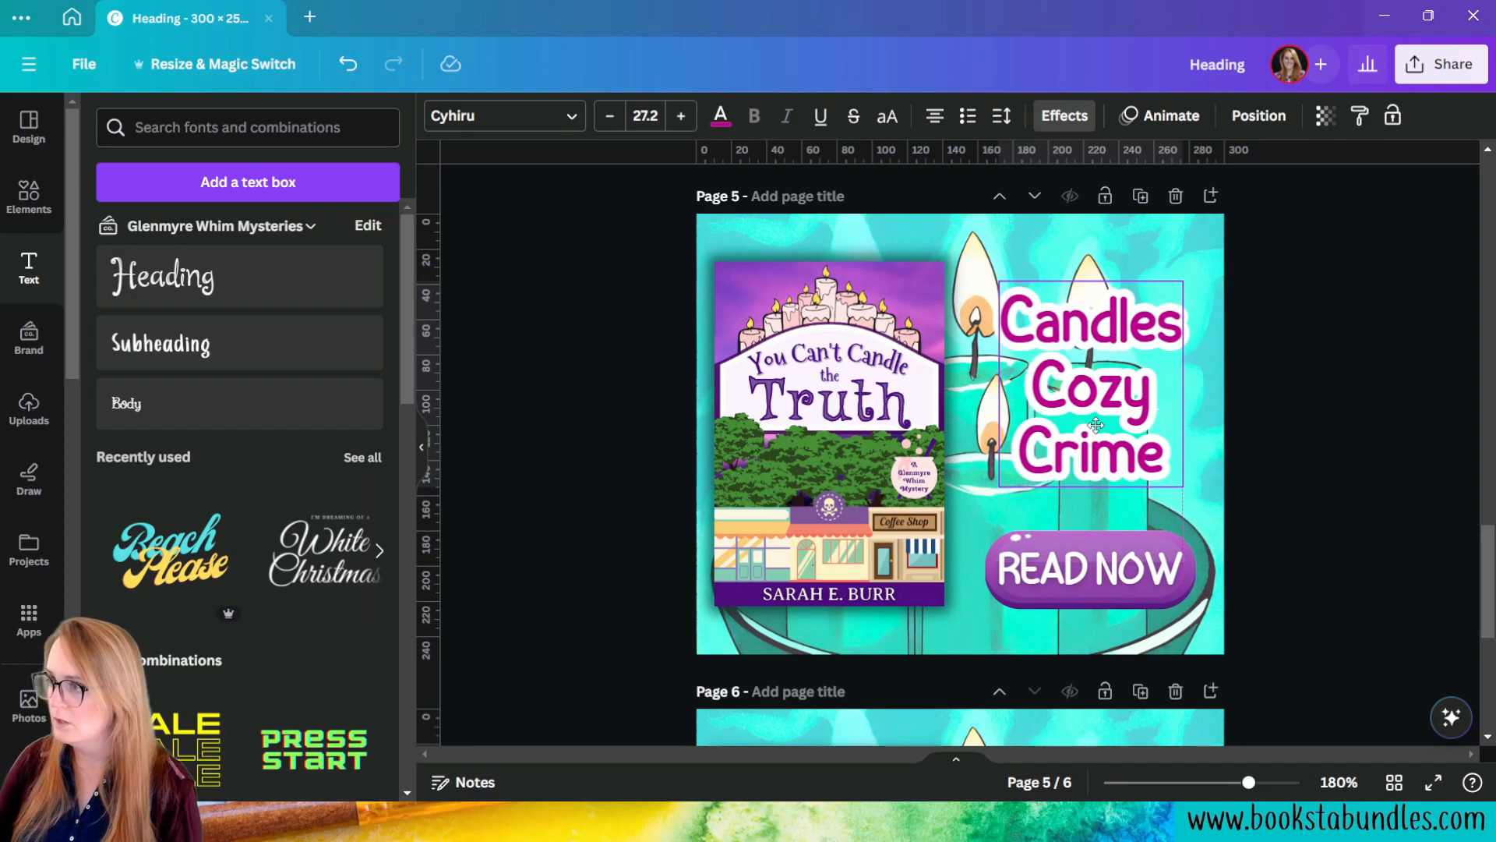
pyautogui.moveTo(1097, 425); pyautogui.dragTo(1097, 438)
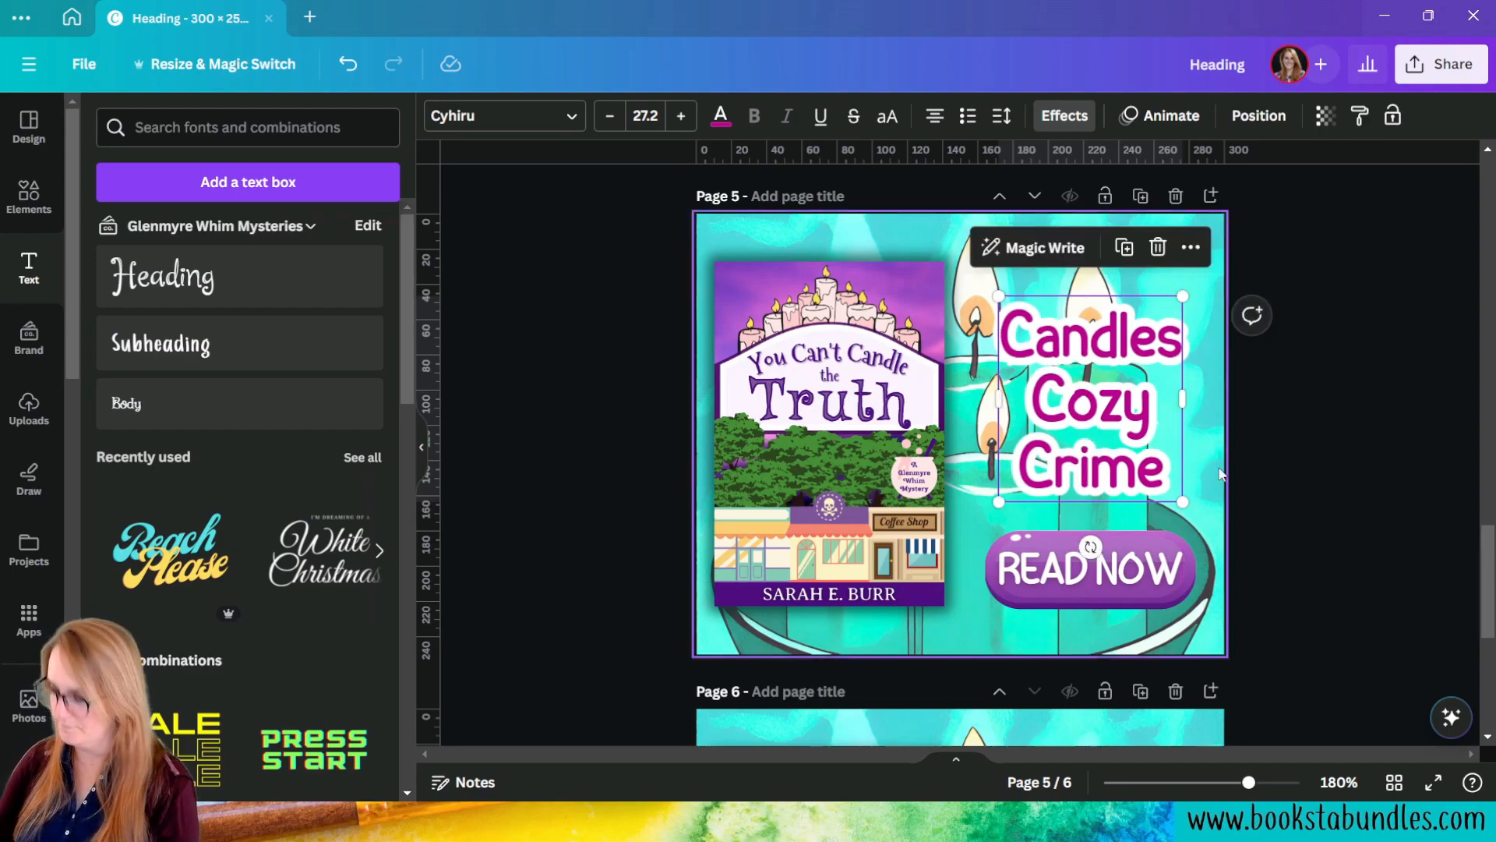
pyautogui.press('Down')
pyautogui.press('Down')
pyautogui.press('Down')
pyautogui.press('Down')
pyautogui.press('Down')
# Step: Select the READ NOW label together with its purple button and nudge both up closer to the tagline
pyautogui.moveTo(1107, 621); pyautogui.dragTo(1138, 569)
pyautogui.moveTo(1268, 602); pyautogui.dragTo(1115, 561)
pyautogui.press('Up')
pyautogui.press('Up')
pyautogui.press('Up')
pyautogui.press('Up')
pyautogui.press('Up')
pyautogui.press('Up')
pyautogui.press('Up')
pyautogui.press('Up')
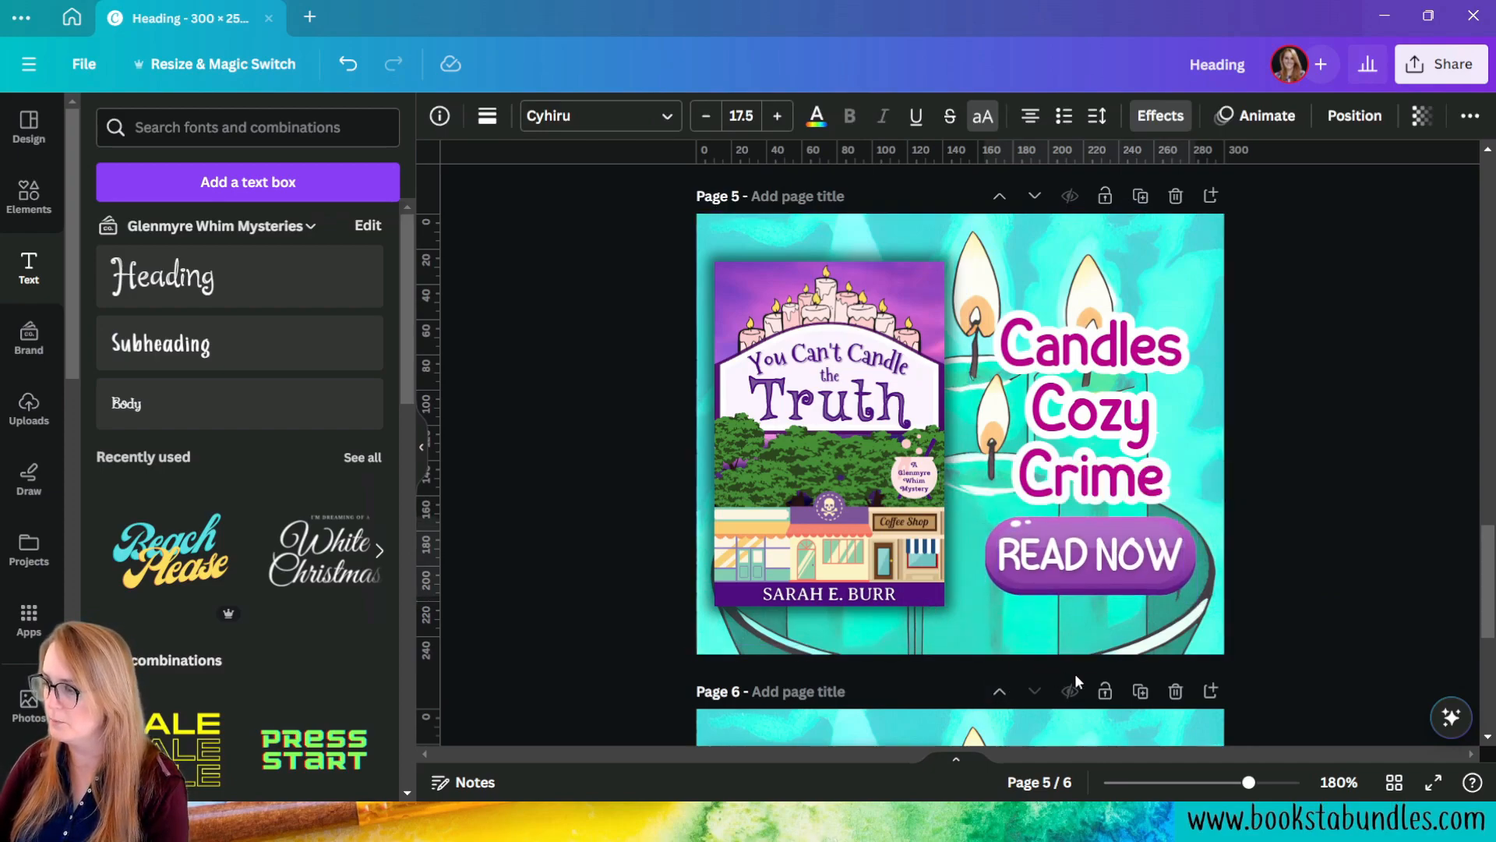
# Step: Try grouping the tagline with the READ NOW button, and shift both slightly upward on the page
pyautogui.moveTo(1245, 627); pyautogui.dragTo(984, 308)
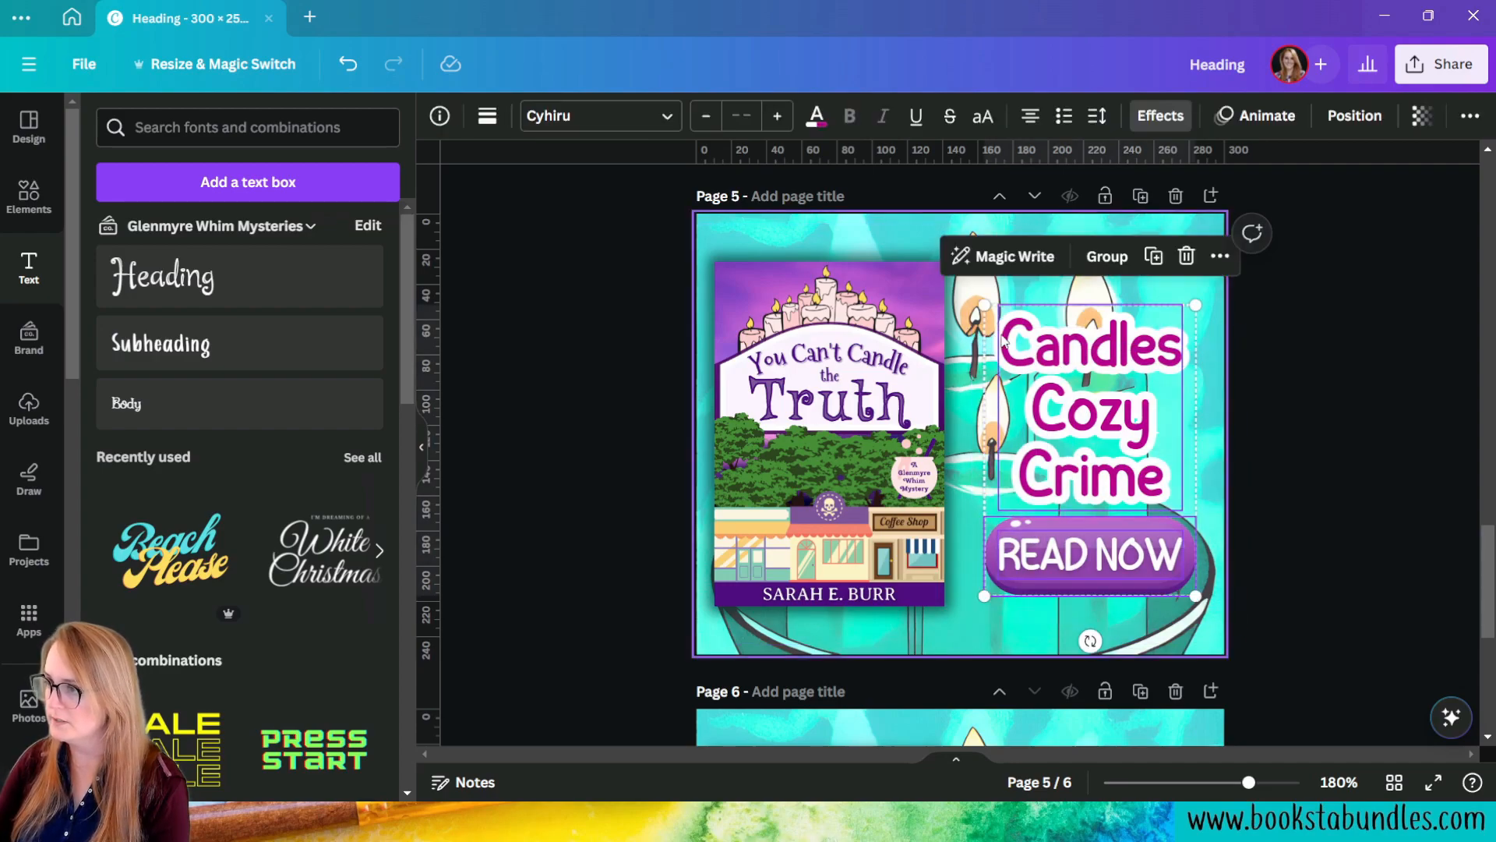
pyautogui.click(1106, 256)
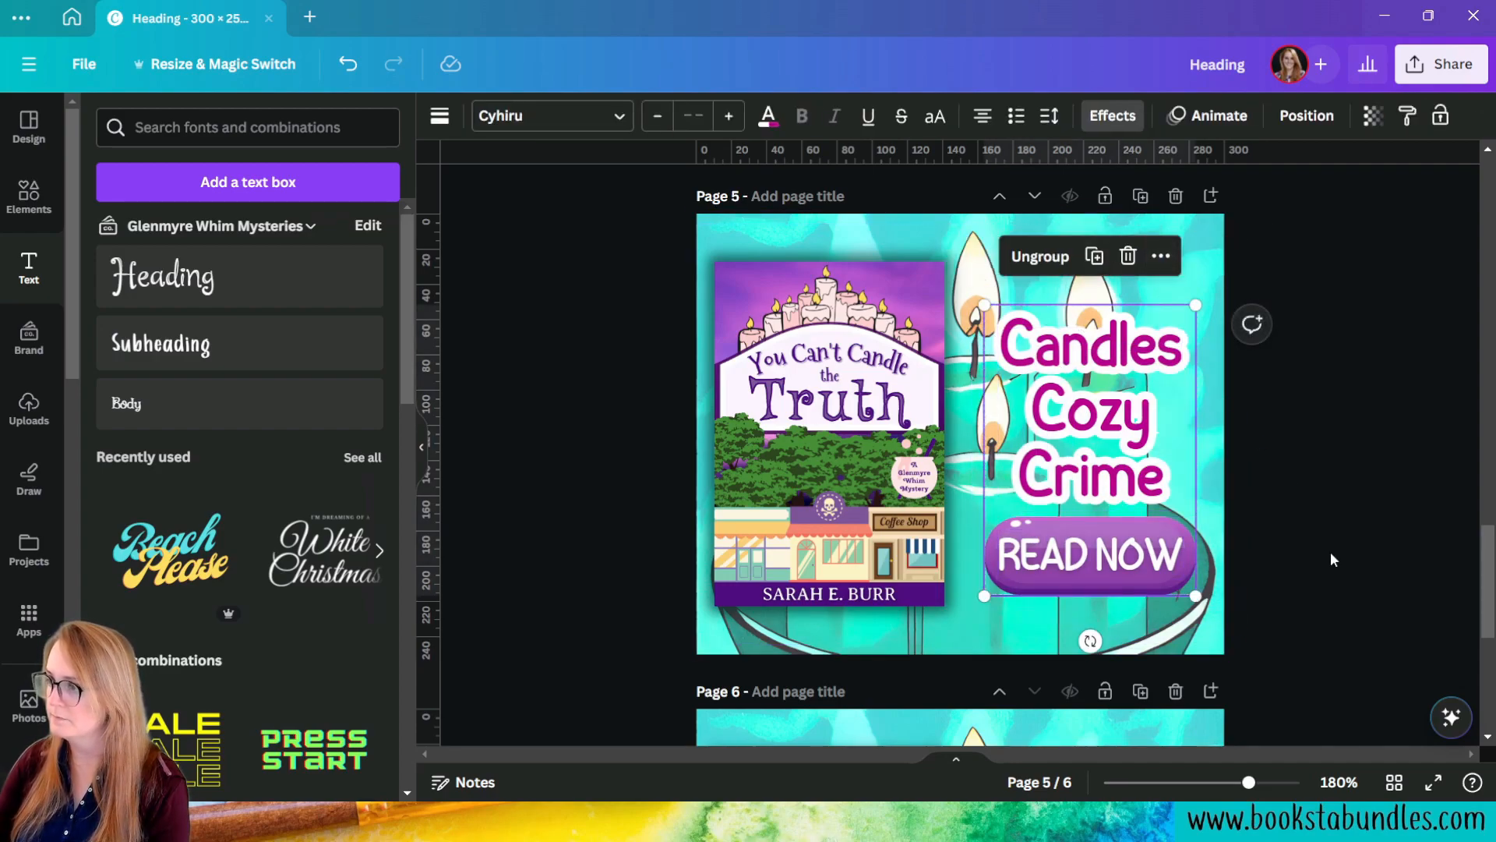
pyautogui.click(1325, 537)
pyautogui.click(1167, 428)
pyautogui.click(1334, 566)
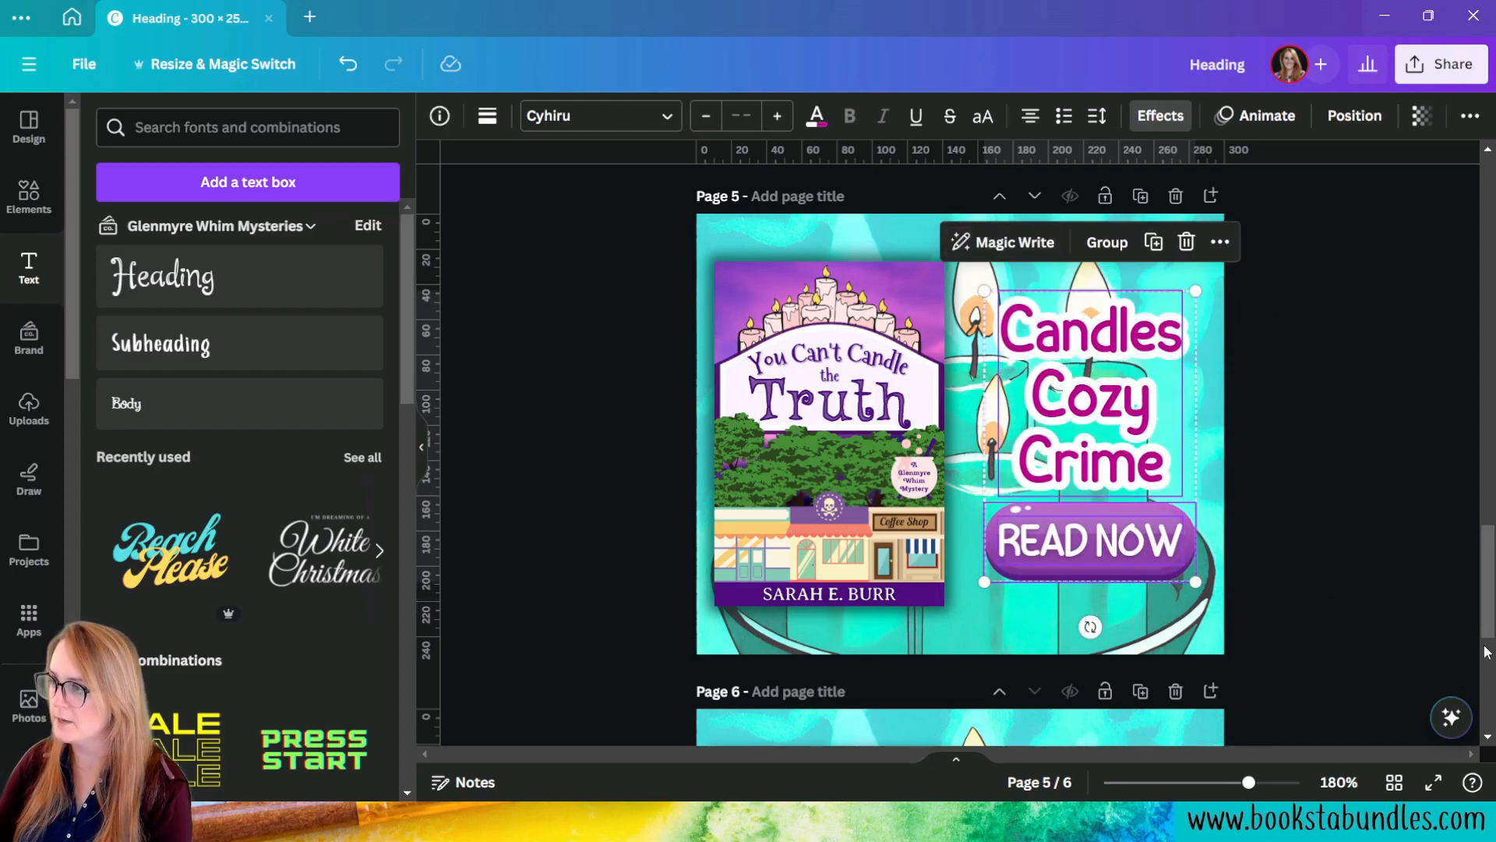
# Step: Move the READ NOW button and its label back down, away from the tagline
pyautogui.click(1110, 553)
pyautogui.click(1252, 681)
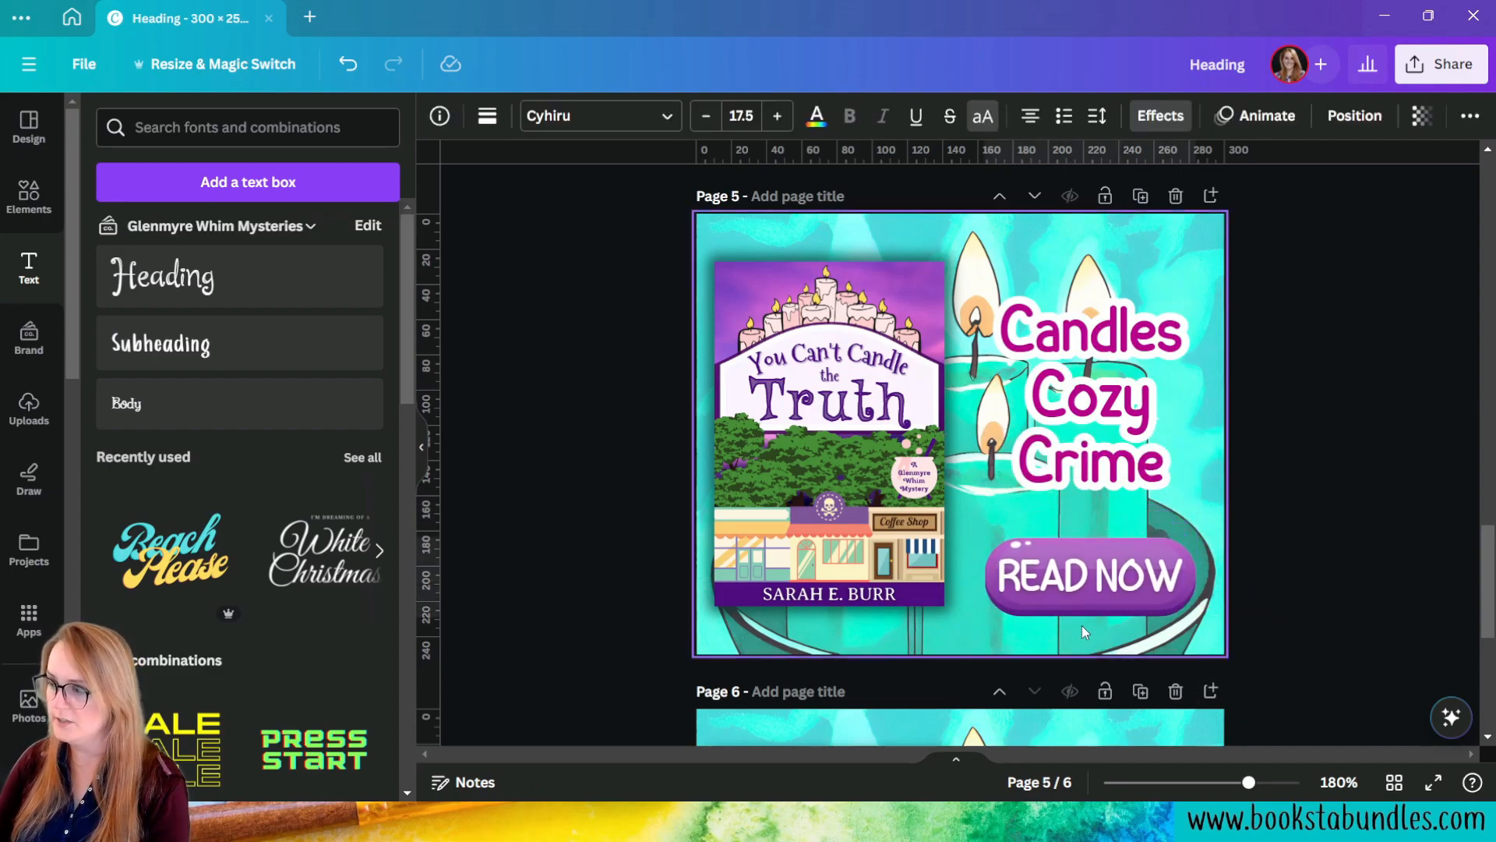
pyautogui.click(1125, 603)
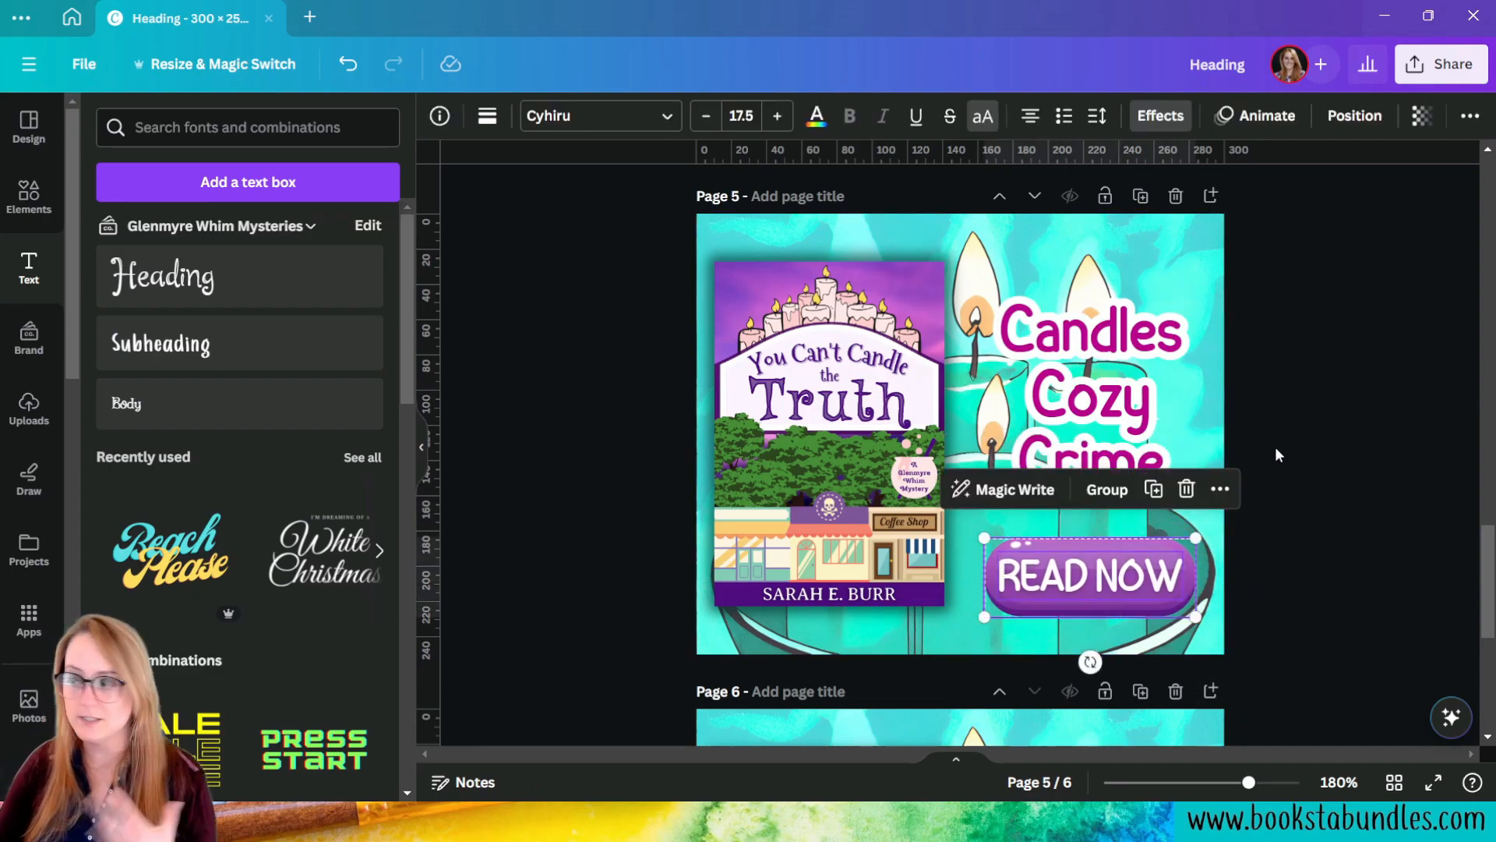
pyautogui.press('Escape')
pyautogui.click(1183, 602)
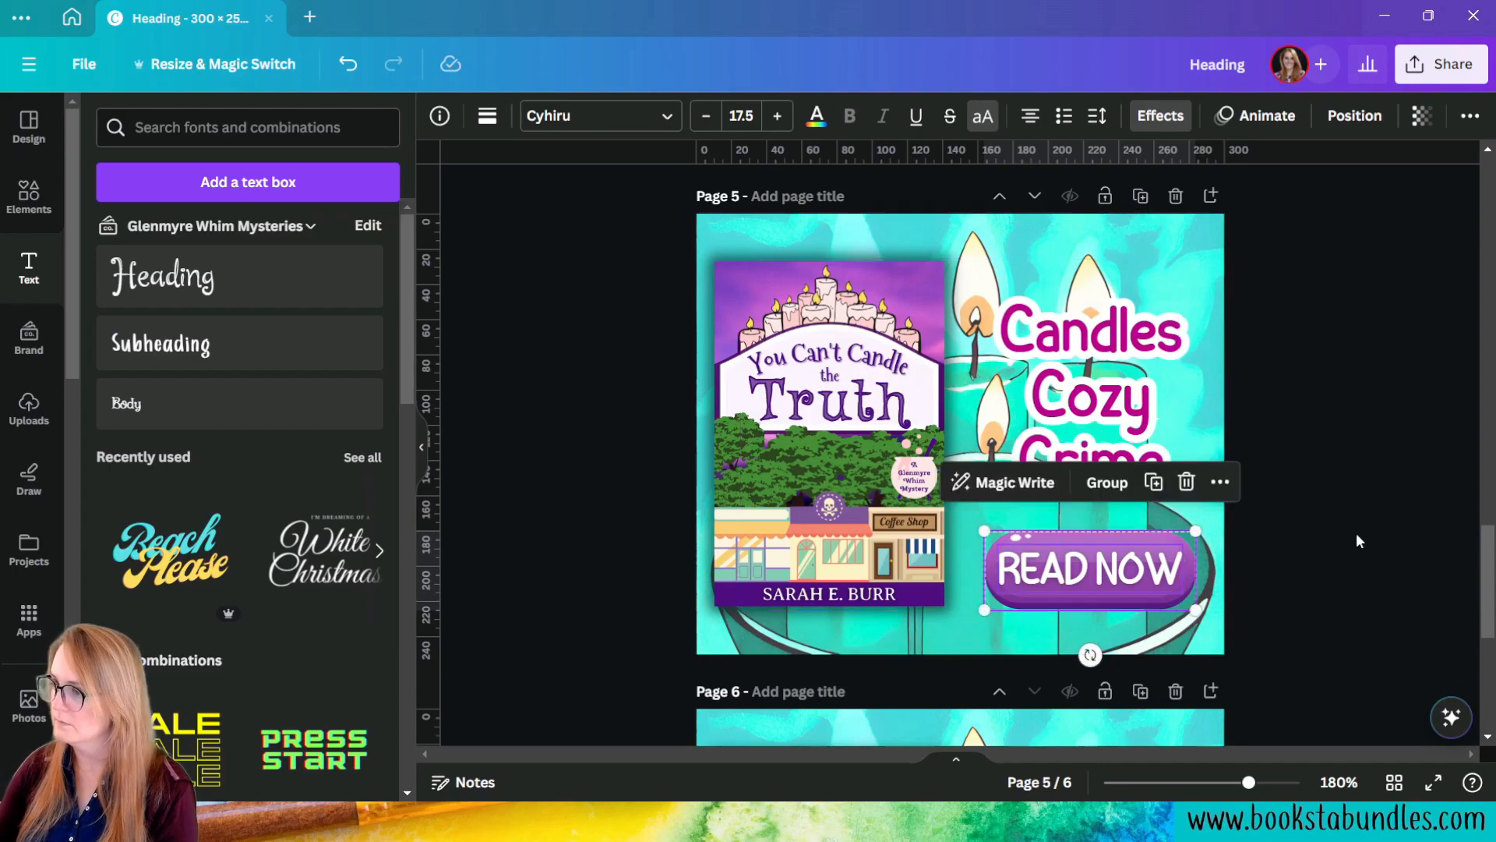
# Step: Move the "Candles Cozy Crime" text down to sit just above the READ NOW button, centred on it
pyautogui.click(1353, 554)
pyautogui.click(1092, 452)
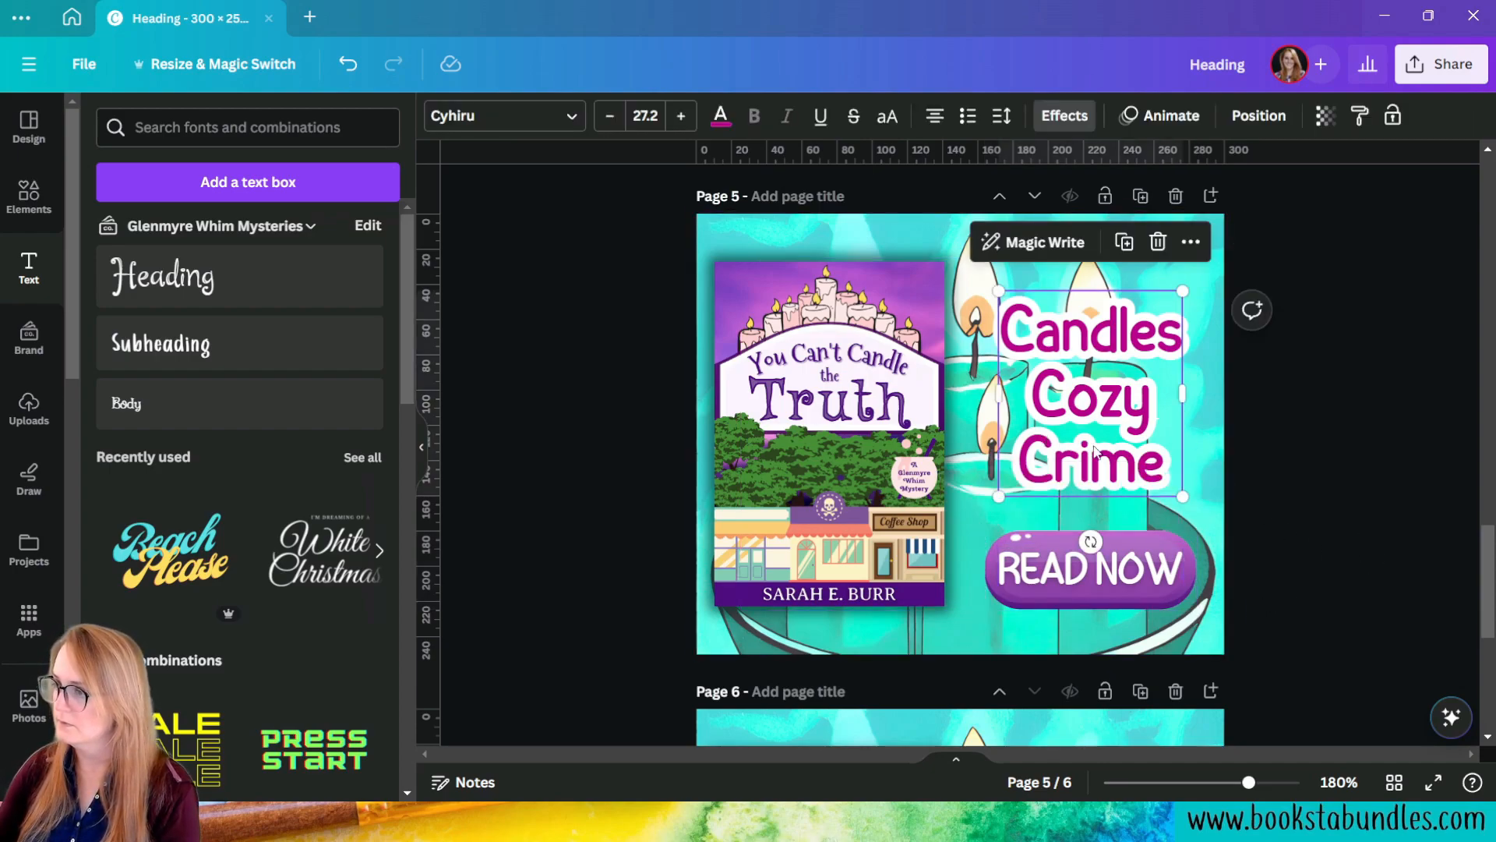
pyautogui.moveTo(1092, 453); pyautogui.dragTo(1112, 481)
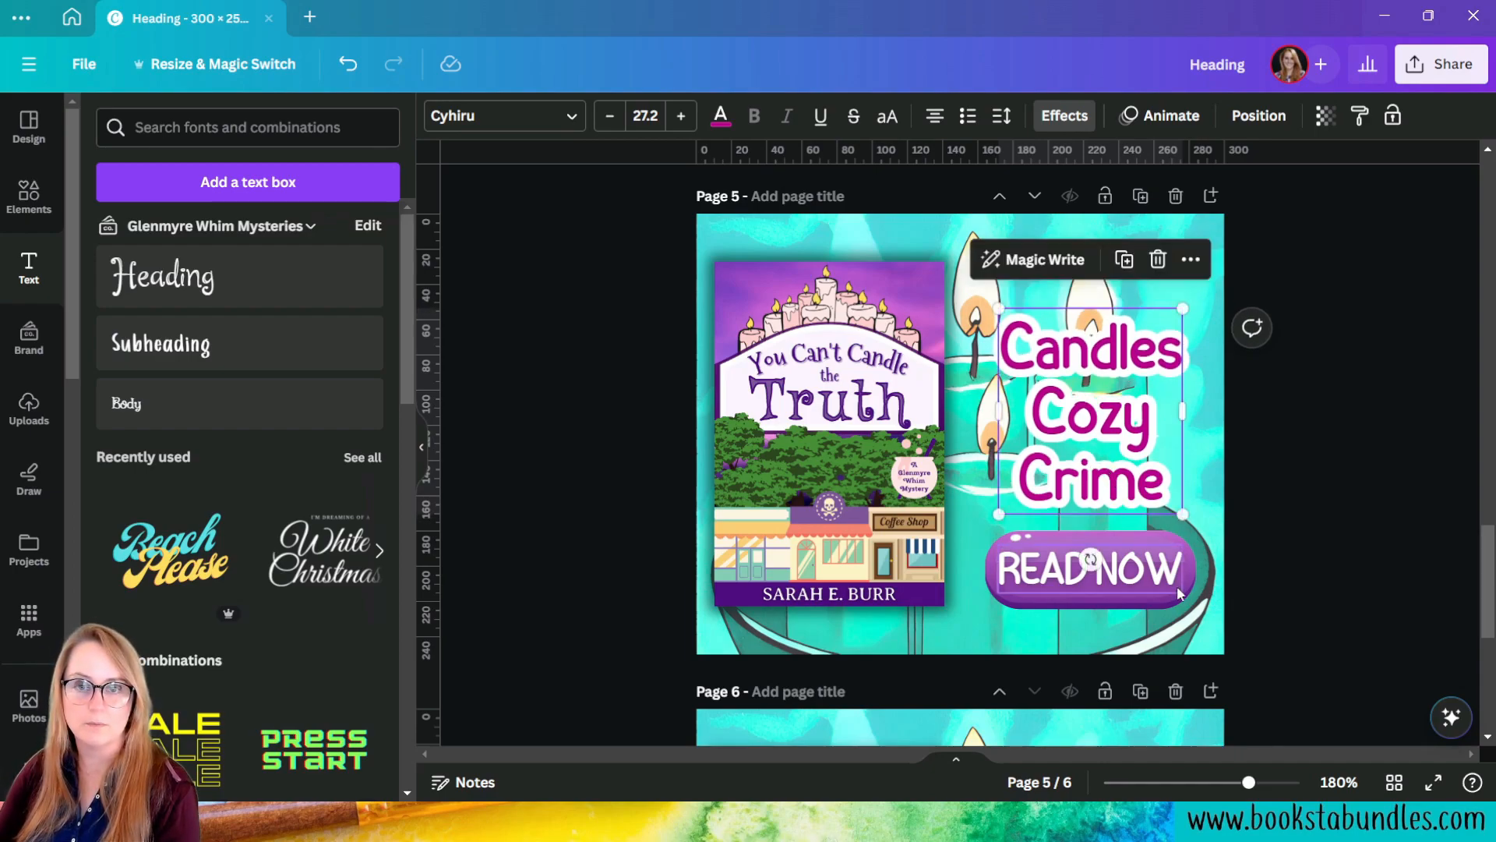
pyautogui.click(1436, 489)
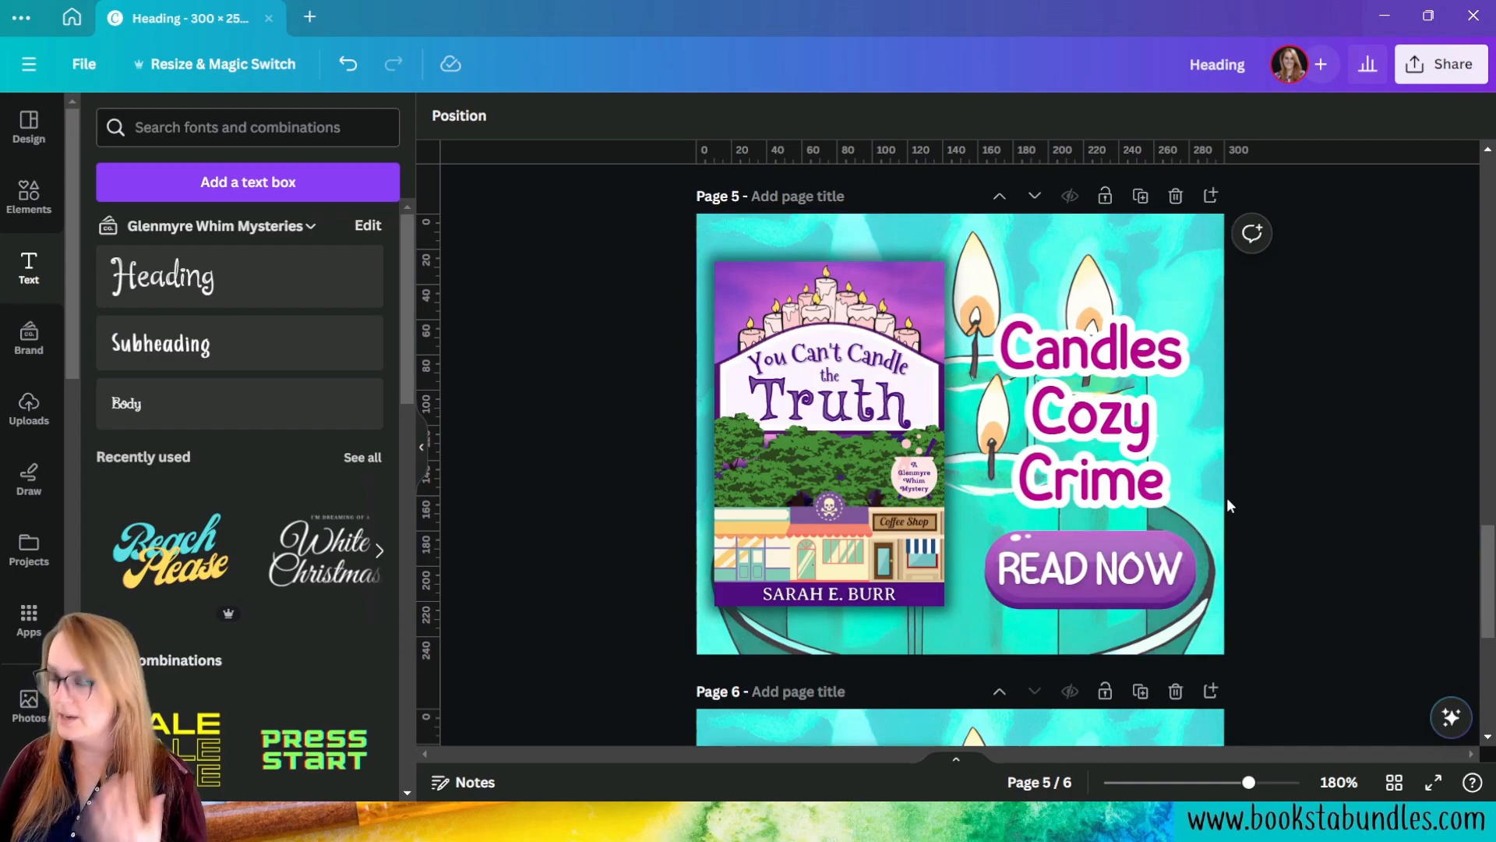
# Step: Widen the "Candles Cozy Crime" text box on both sides to leave more room around the word "Candles"
pyautogui.click(1116, 392)
pyautogui.click(680, 117)
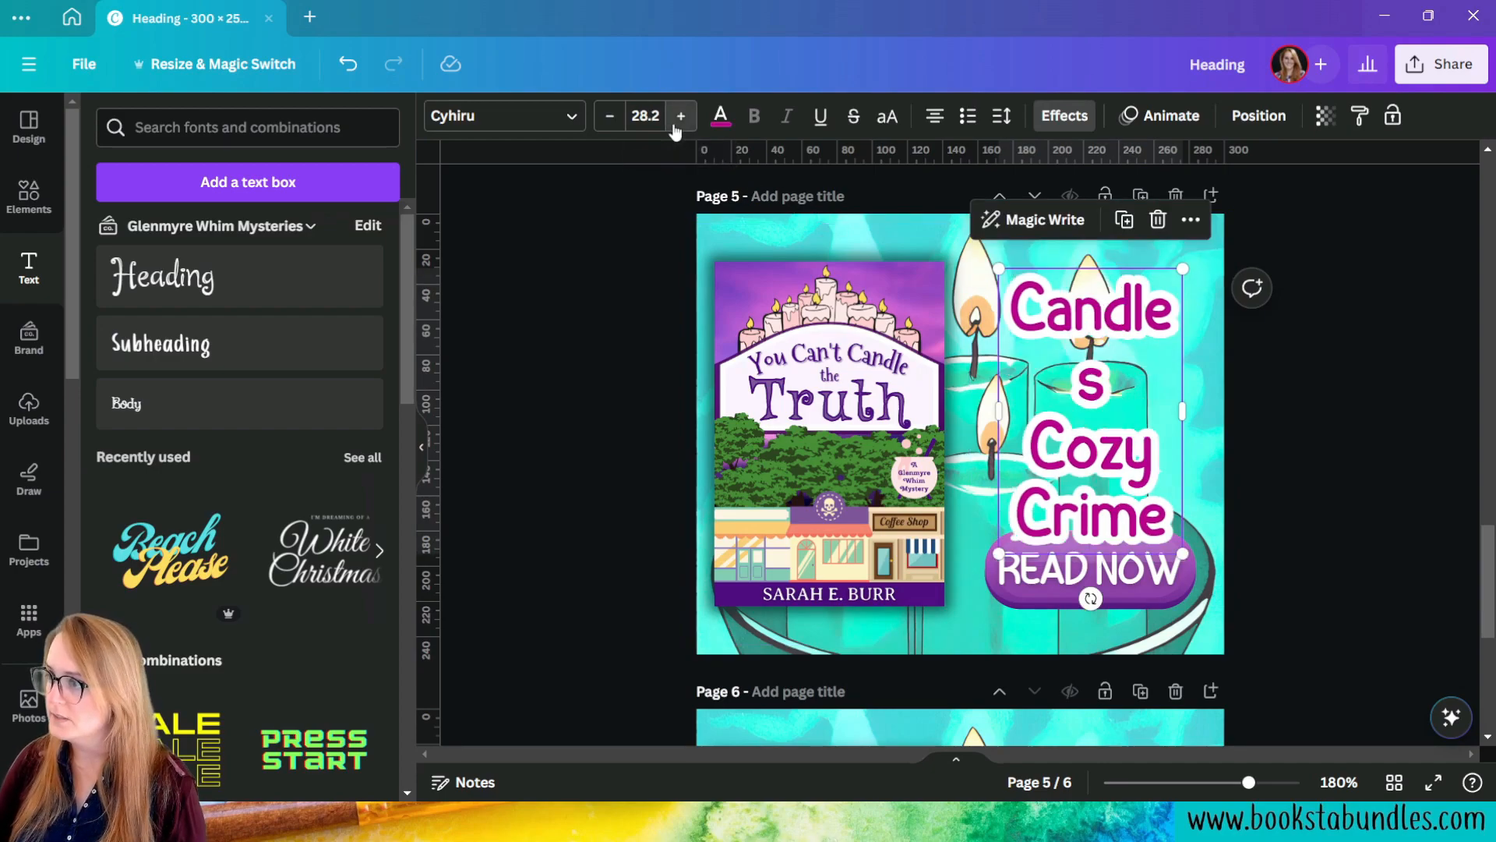
pyautogui.click(609, 116)
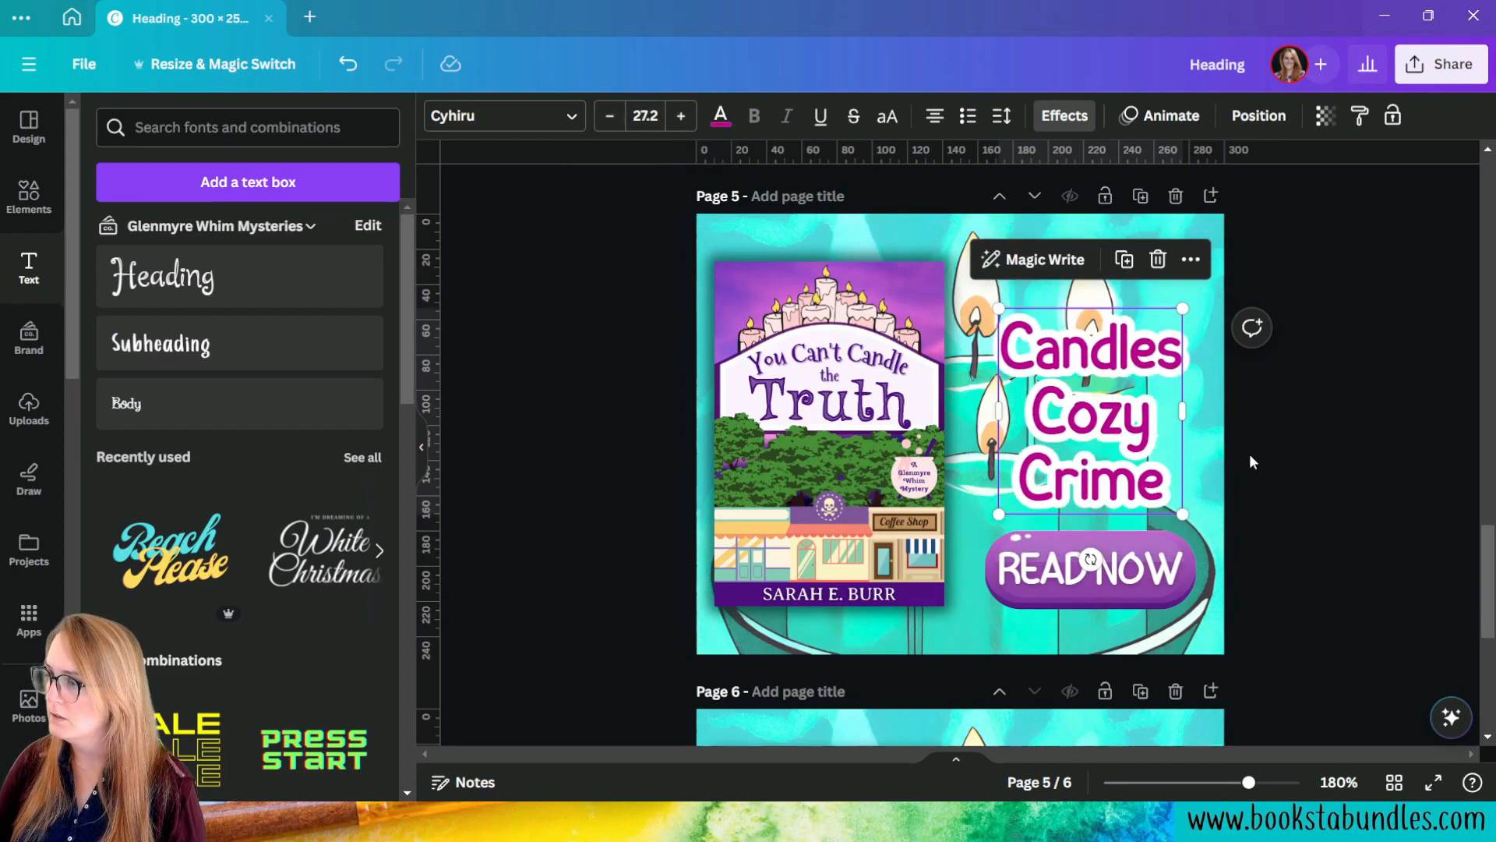
pyautogui.moveTo(998, 411); pyautogui.dragTo(960, 406)
pyautogui.moveTo(1186, 412); pyautogui.dragTo(1225, 411)
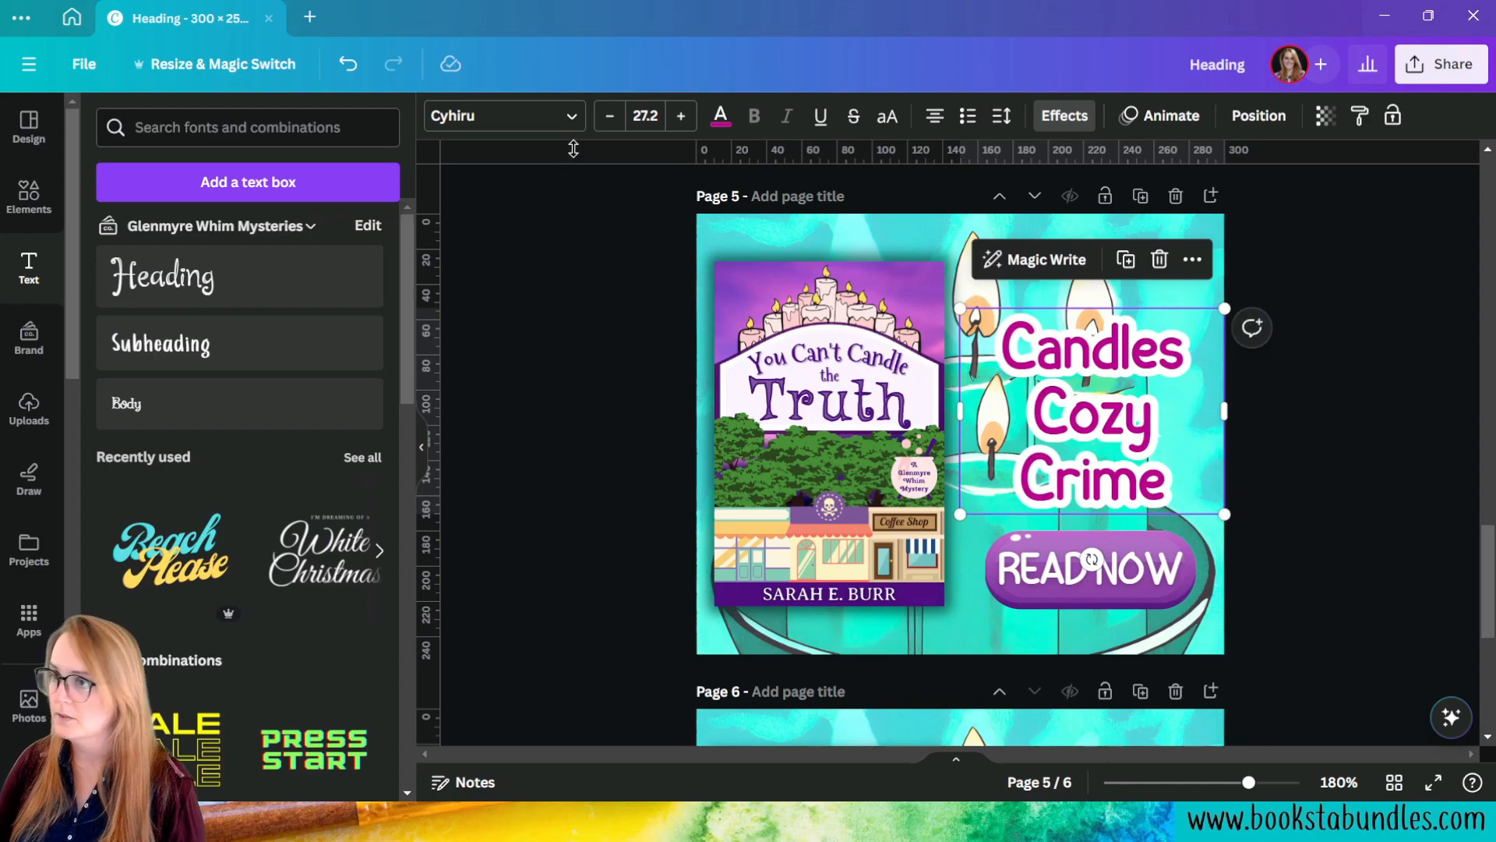
# Step: Set the tagline's font size to 29
pyautogui.click(683, 116)
pyautogui.click(682, 116)
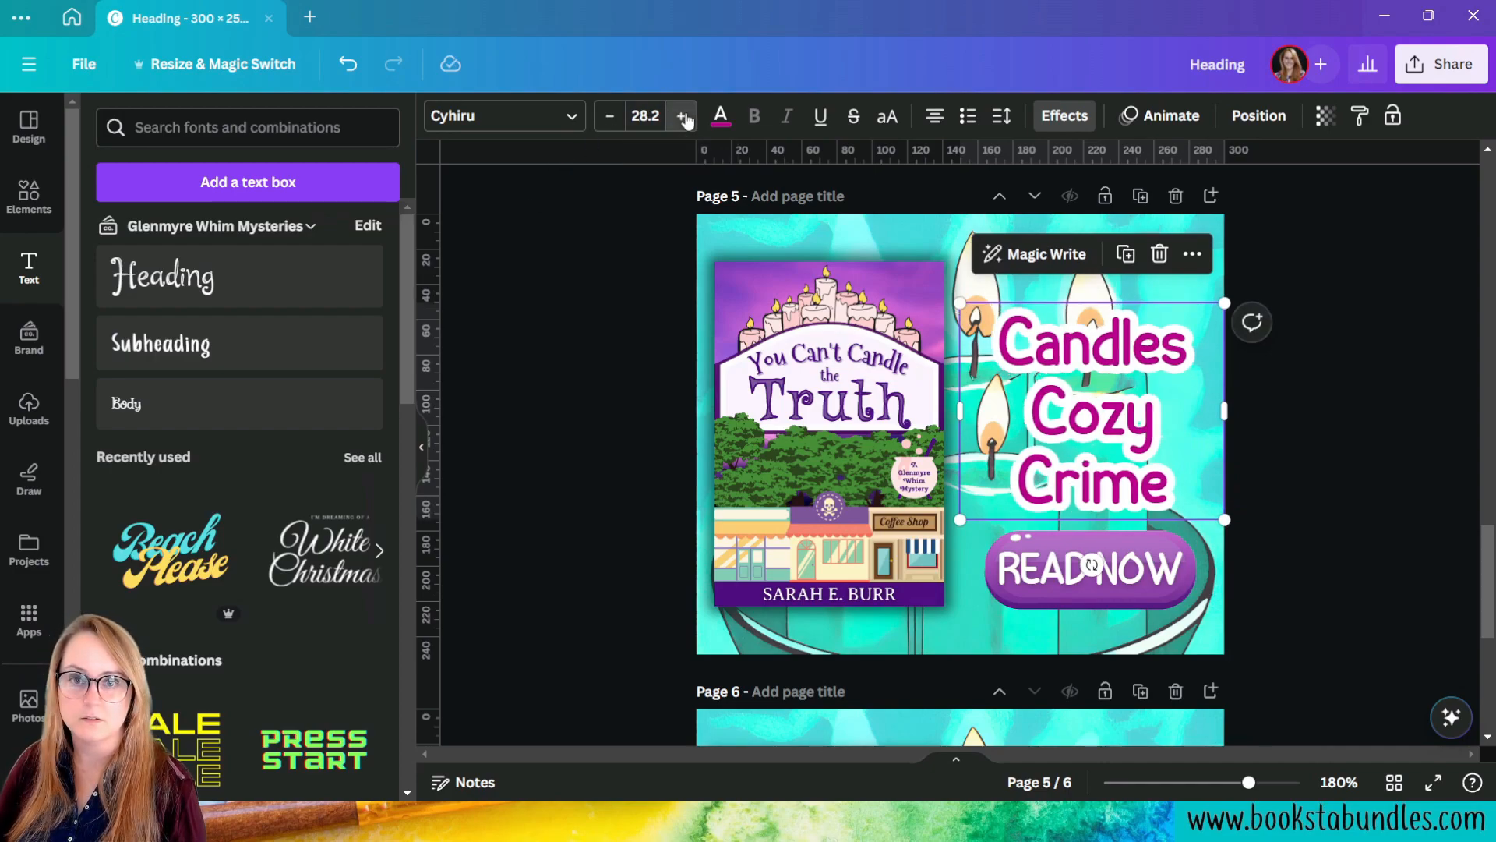
pyautogui.click(643, 114)
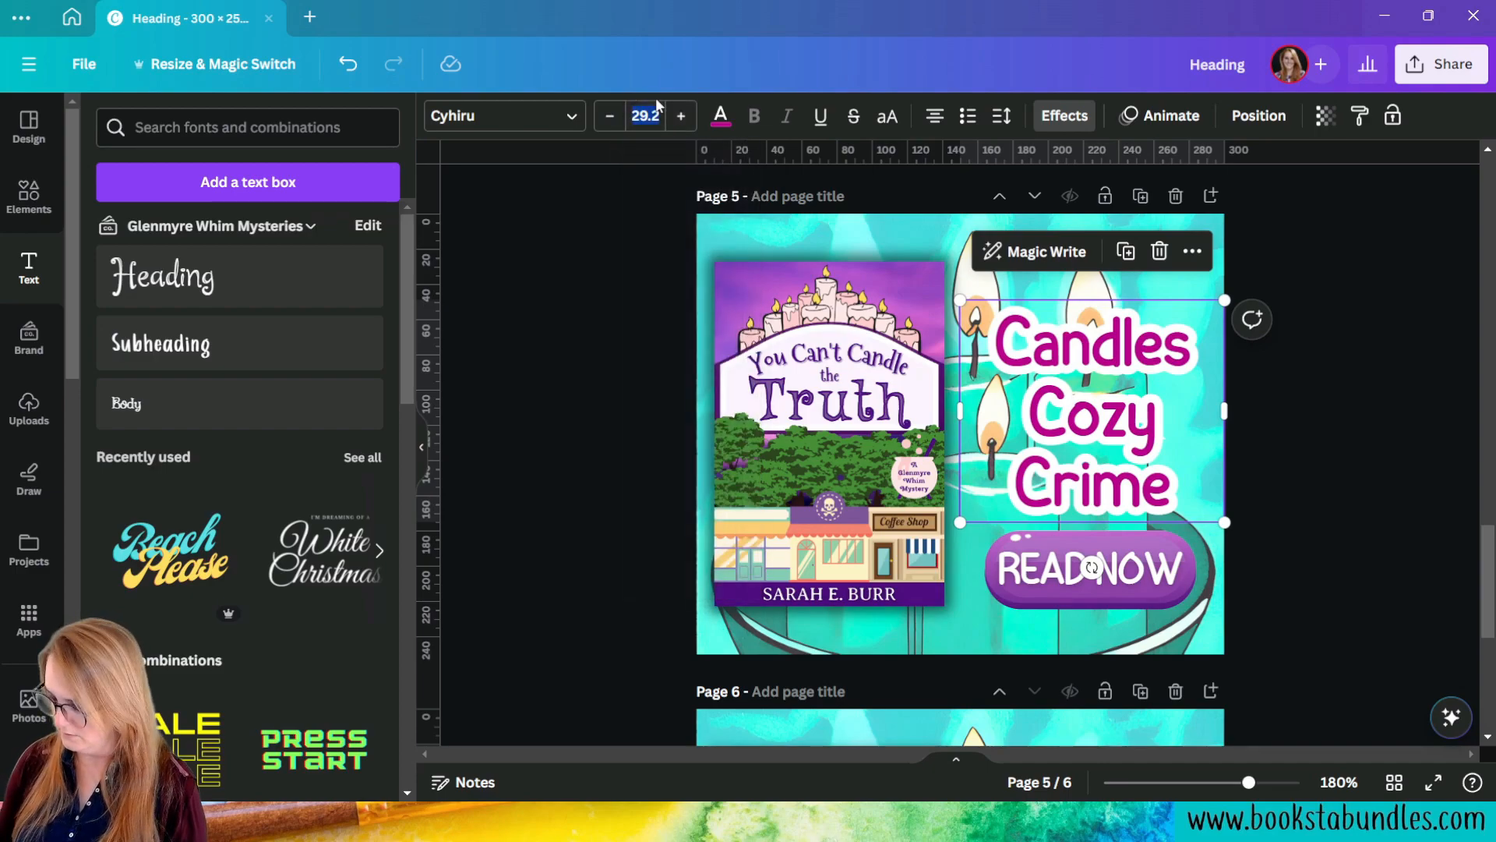
pyautogui.press('Return')
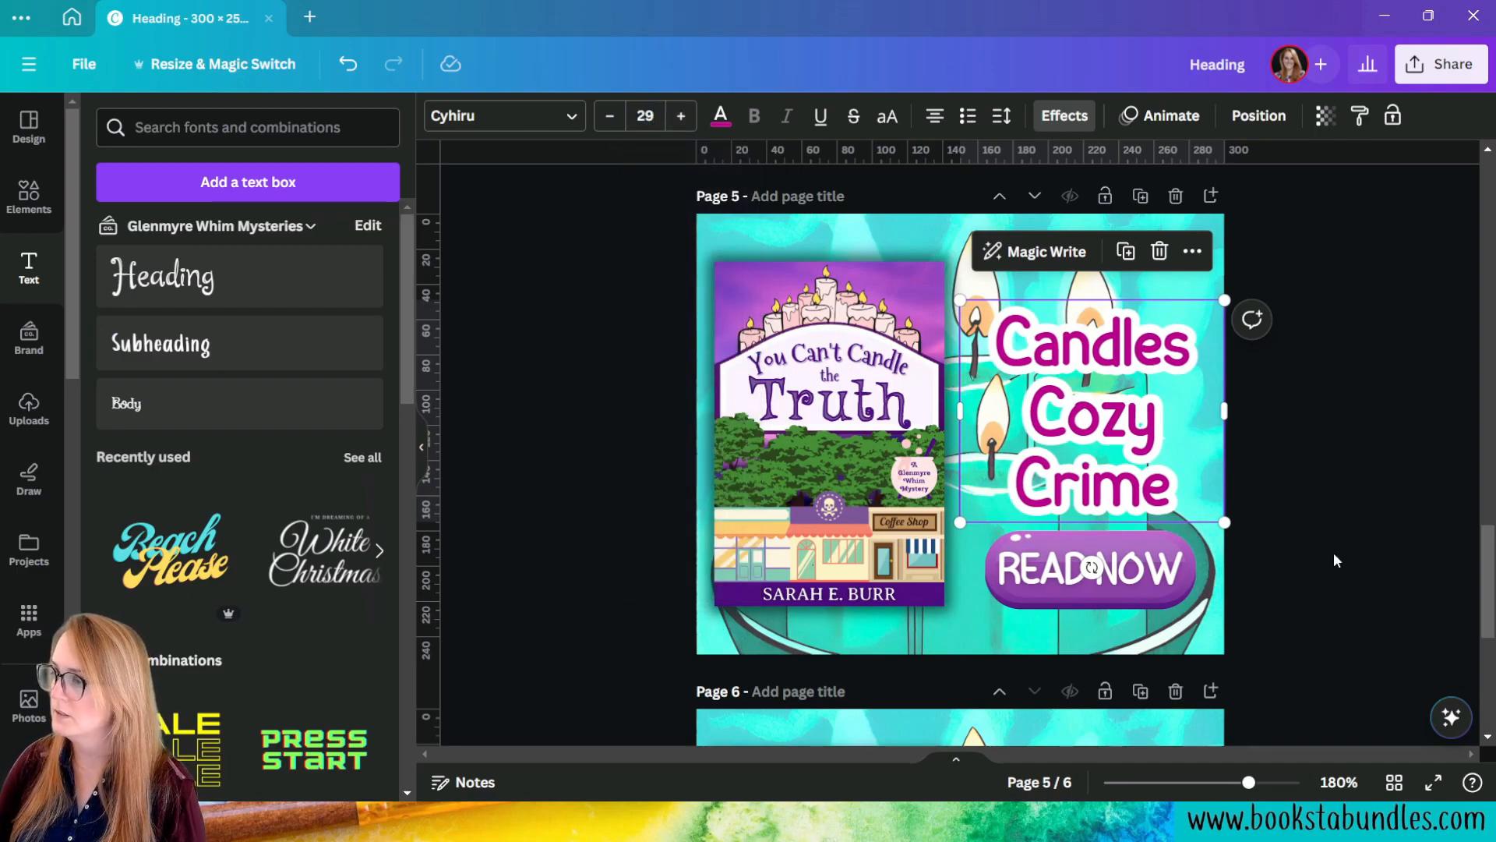
pyautogui.click(1348, 553)
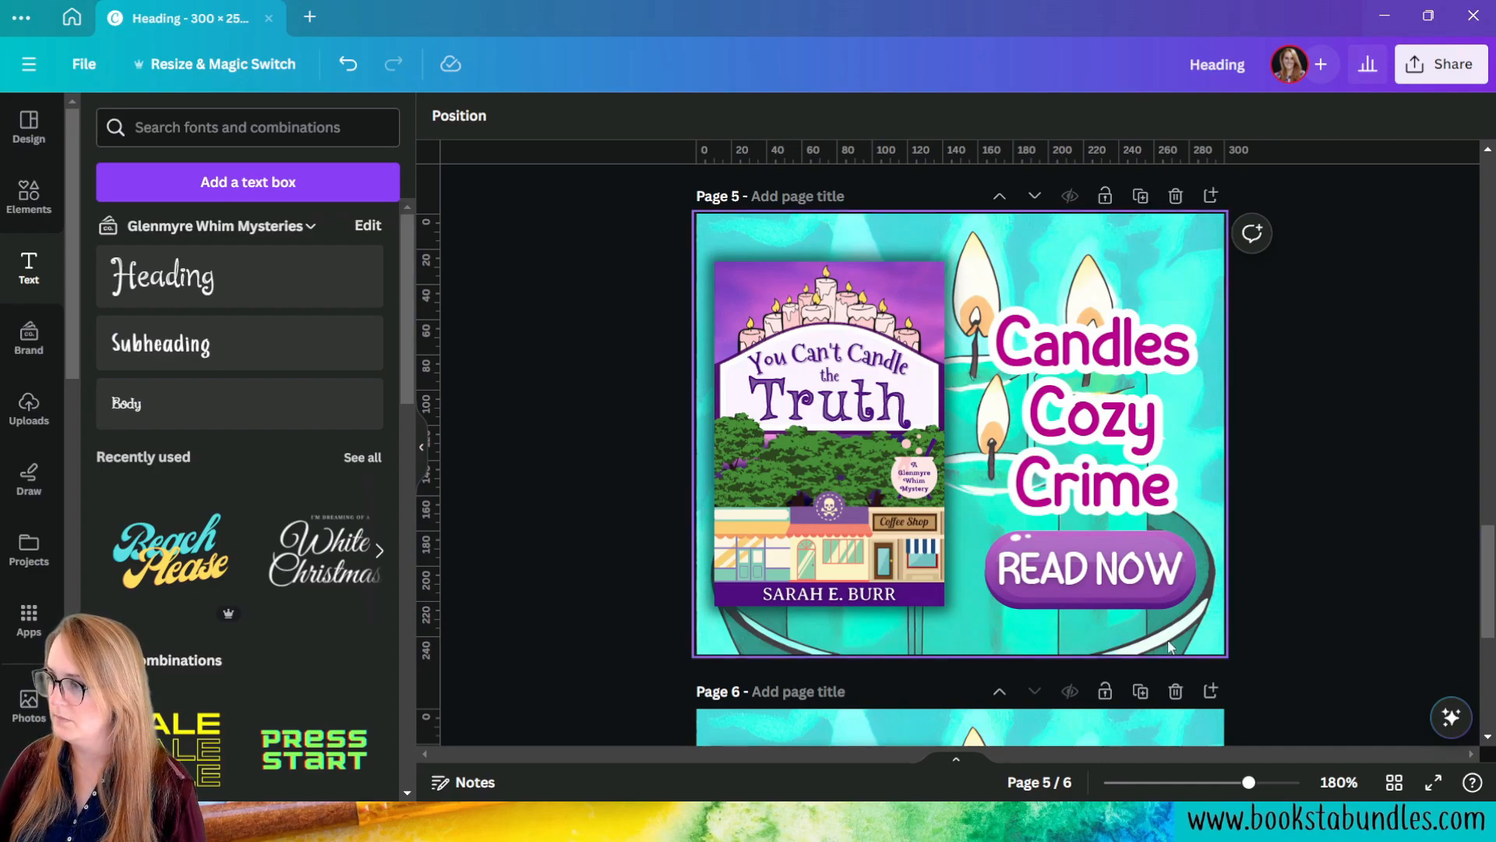
# Step: Group the READ NOW label with its purple button and nudge the group to centre it under the tagline
pyautogui.click(1122, 564)
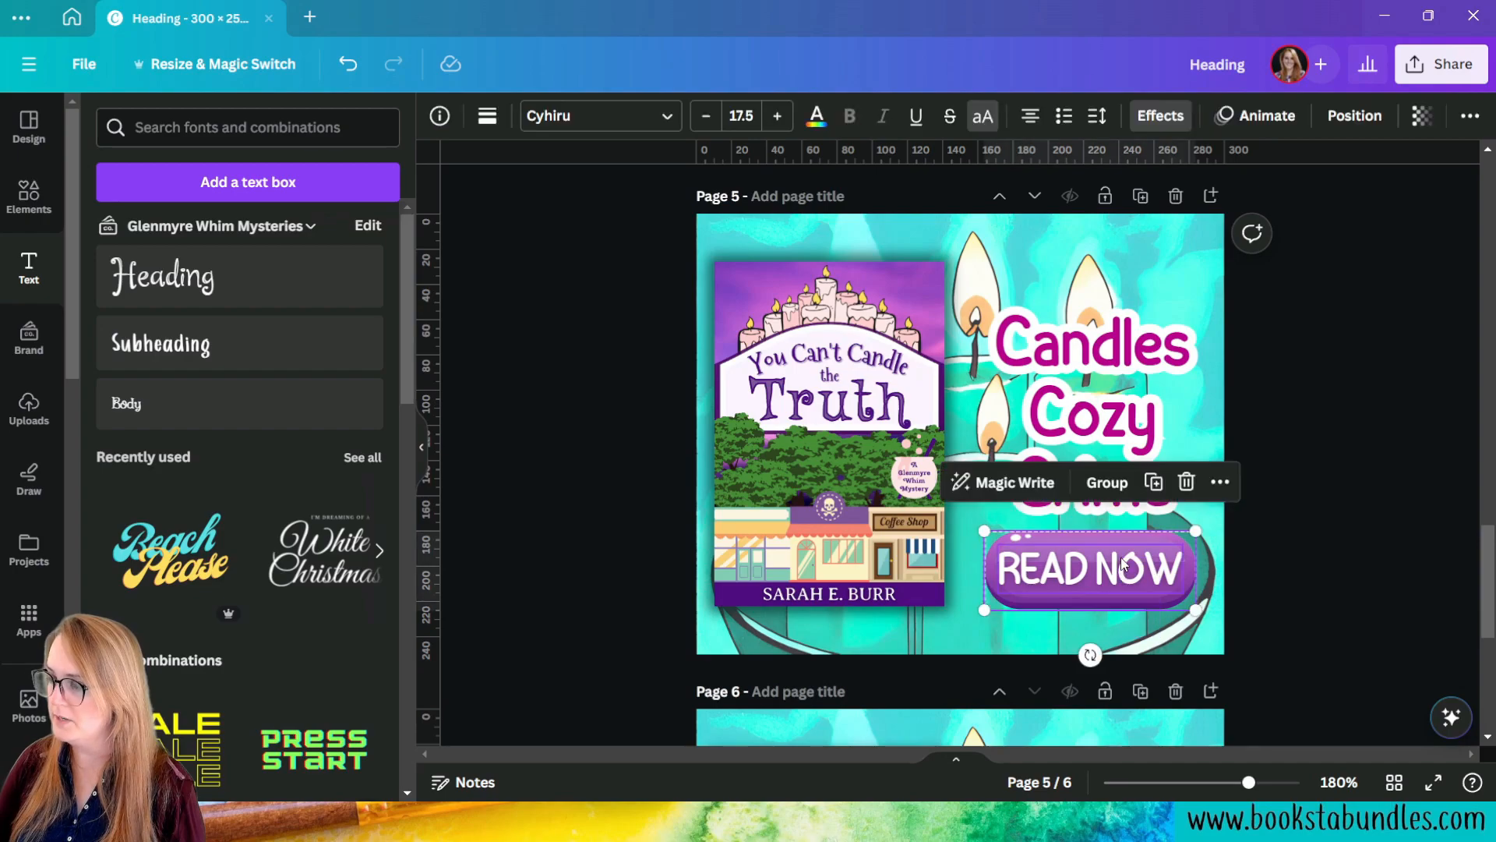
pyautogui.click(1107, 483)
pyautogui.moveTo(1109, 570); pyautogui.dragTo(1110, 567)
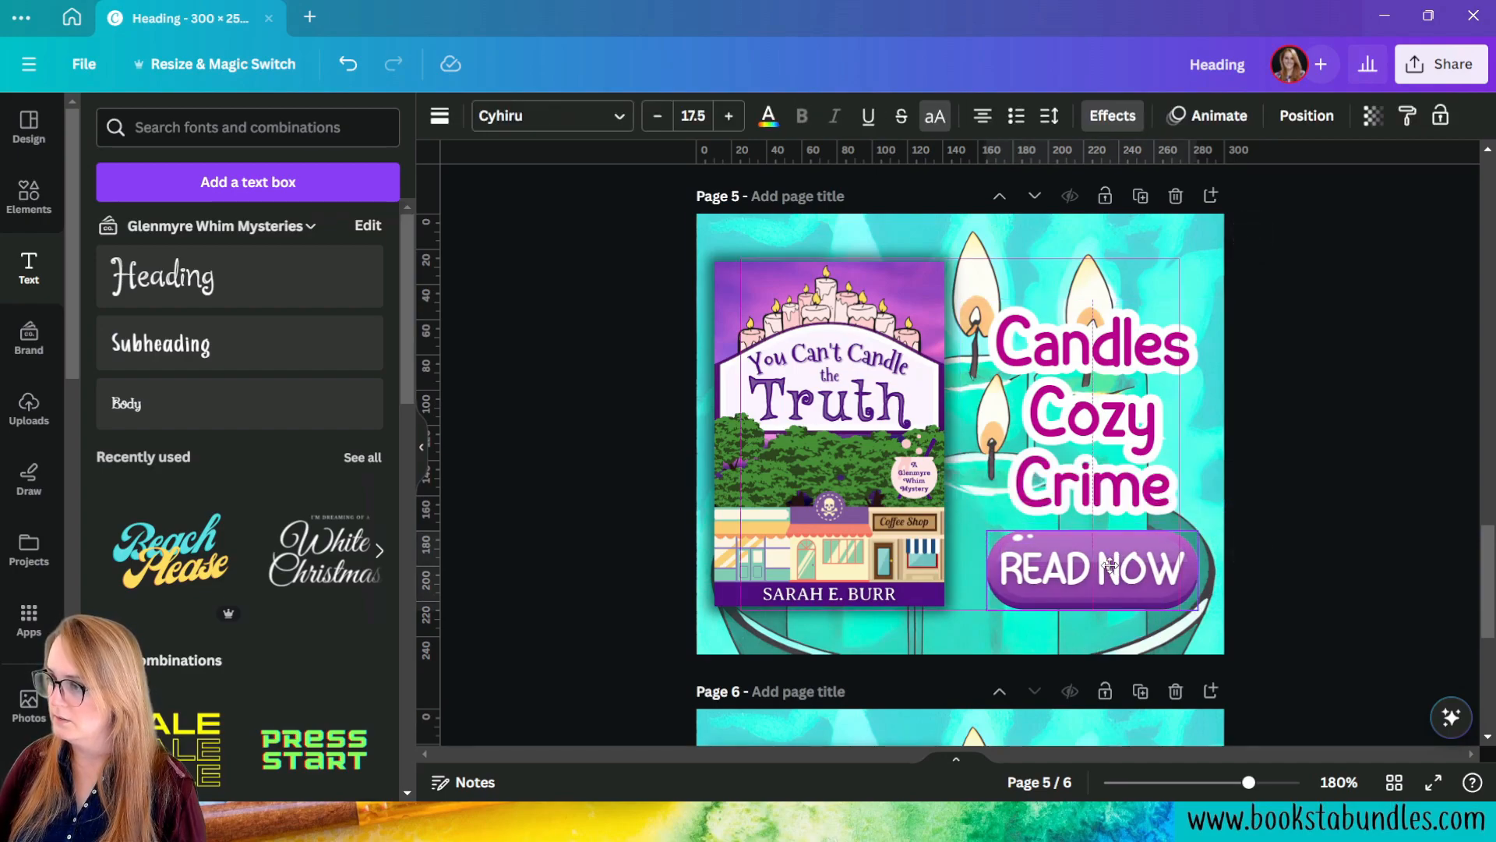
pyautogui.click(1385, 665)
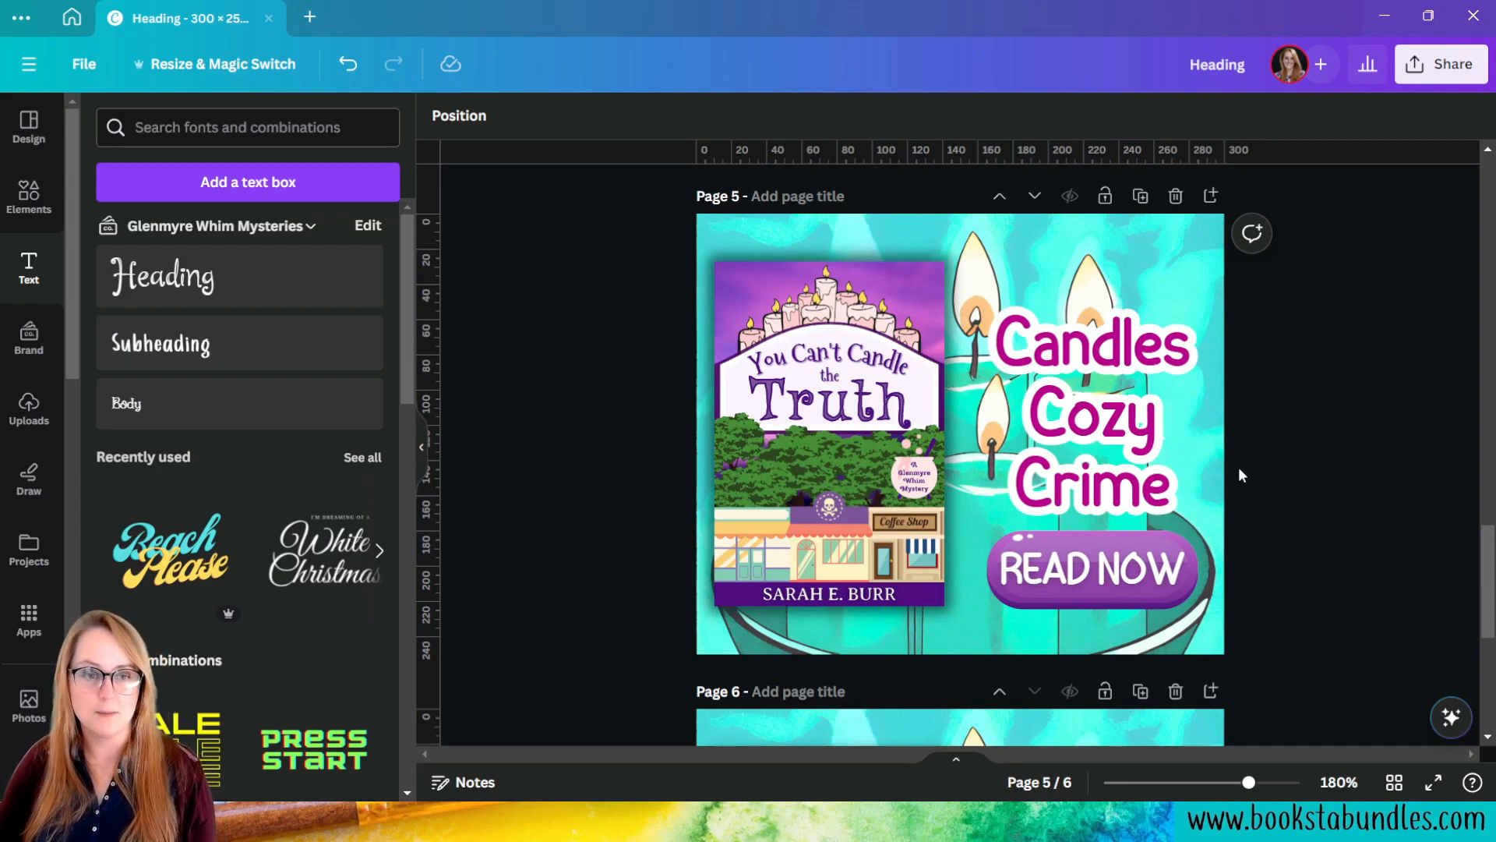
# Step: Duplicate page 5 and replace the copy's cover with the "Too Much to Candle" cover from the book covers folder, placed beside the tagline
pyautogui.click(1139, 204)
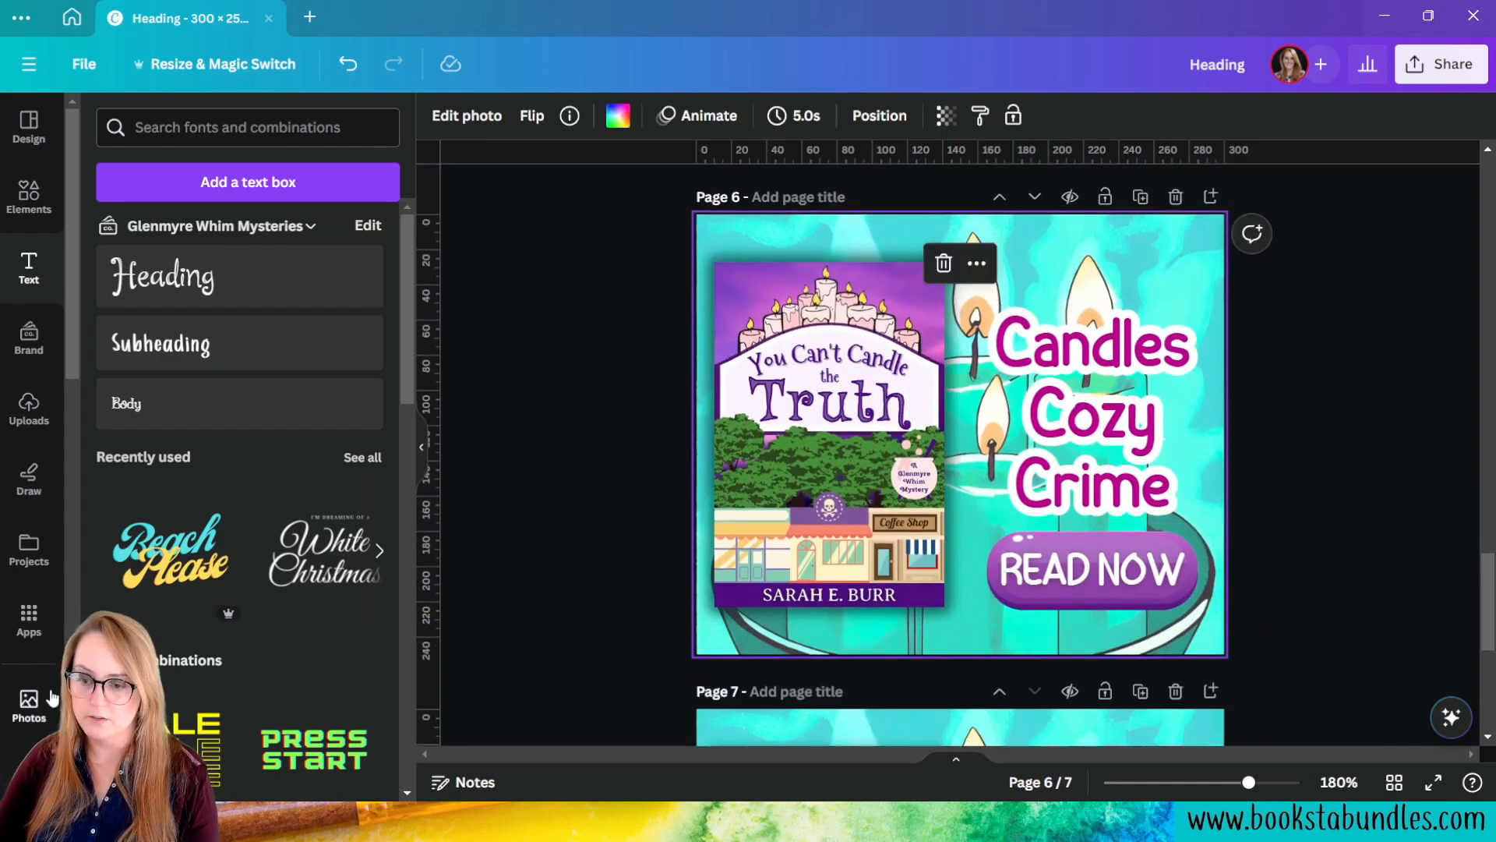
pyautogui.scroll(-8, 52, 696)
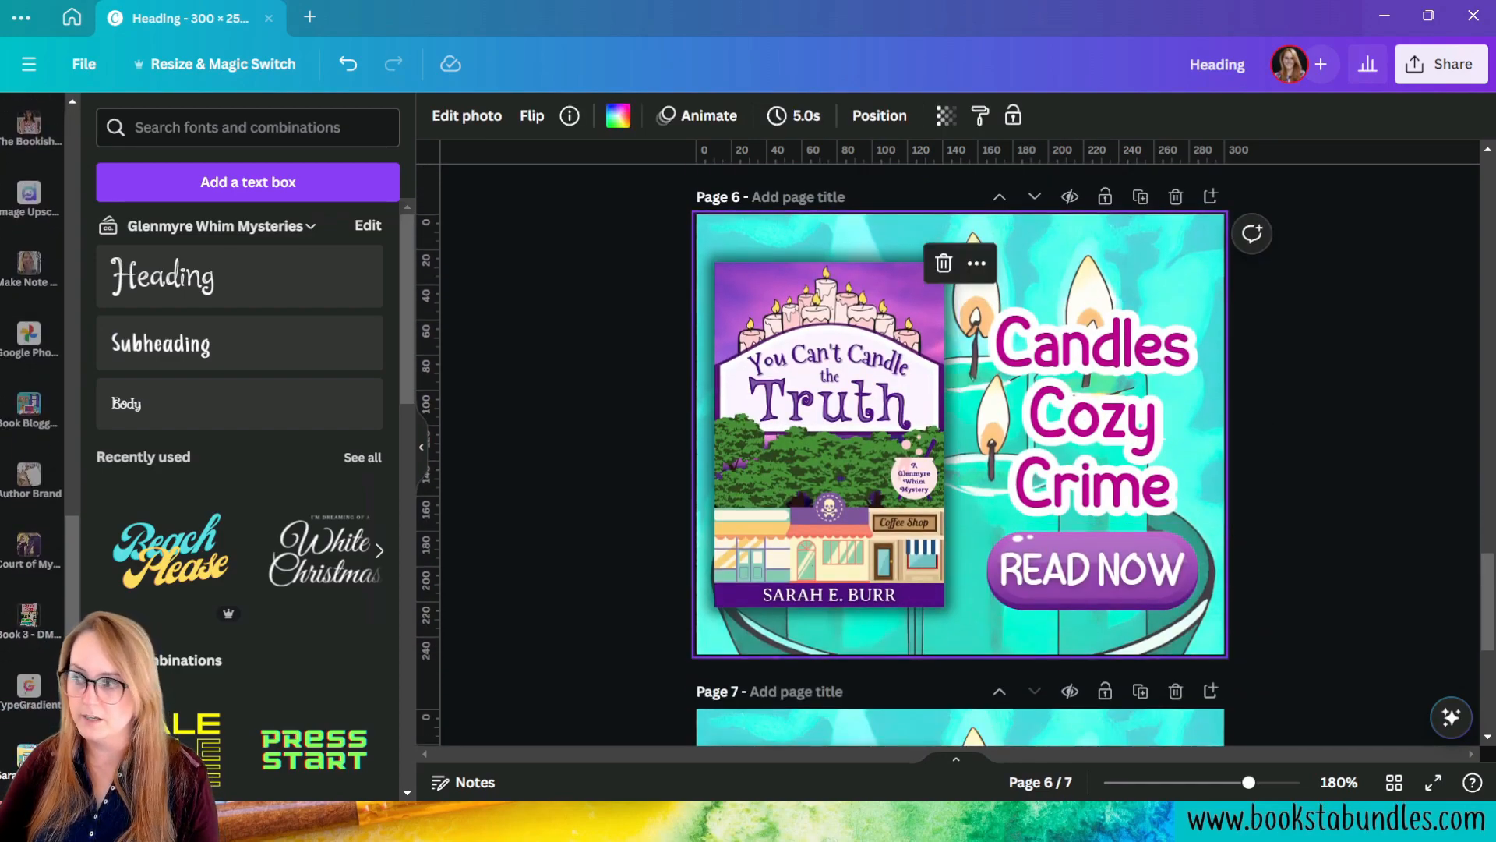
pyautogui.click(28, 754)
pyautogui.click(756, 517)
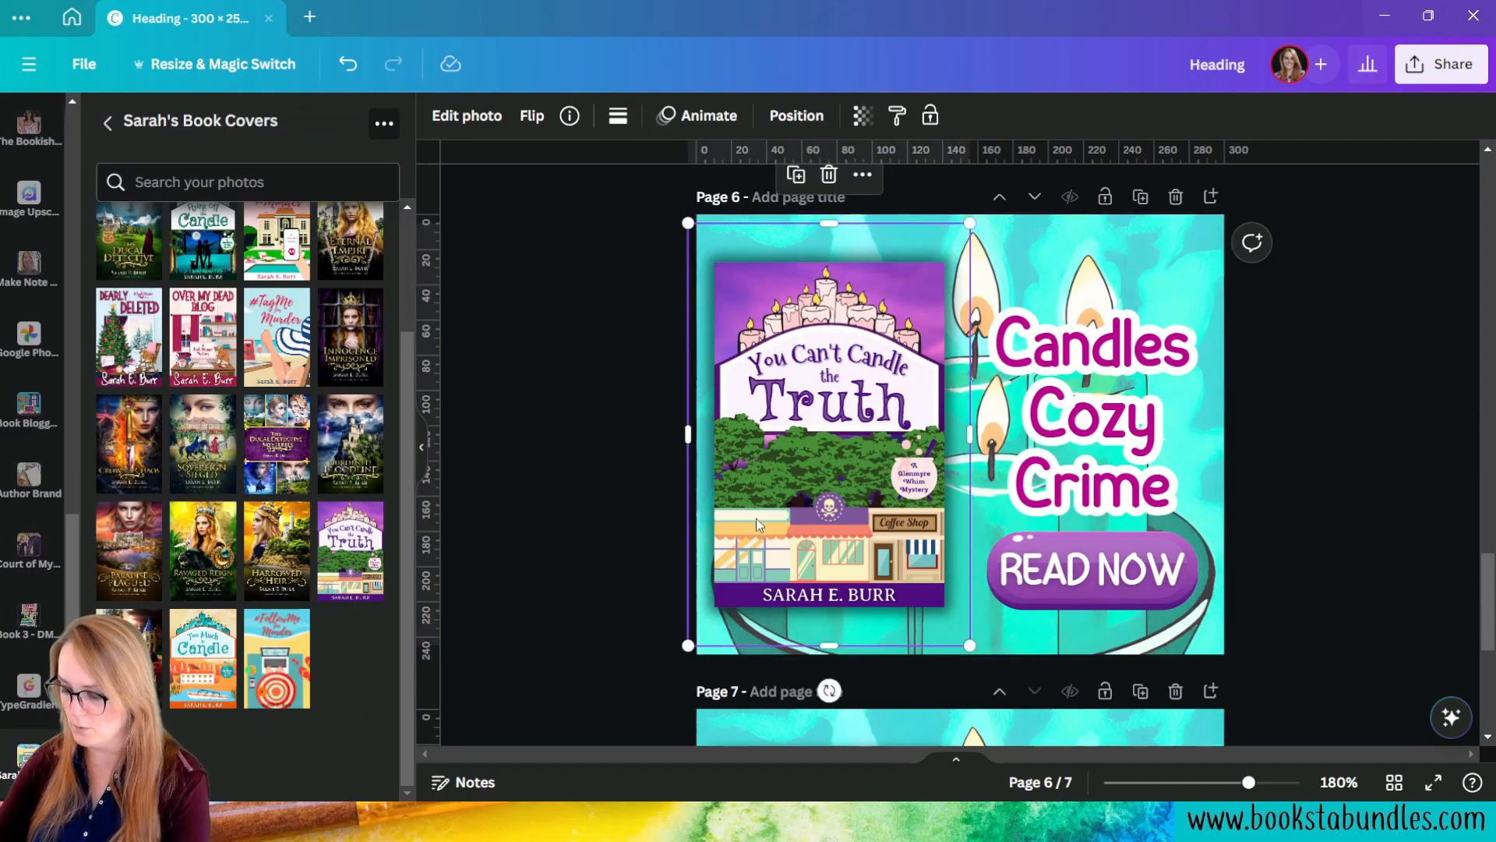
pyautogui.press('Delete')
pyautogui.click(202, 655)
pyautogui.moveTo(907, 506); pyautogui.dragTo(766, 502)
pyautogui.click(462, 118)
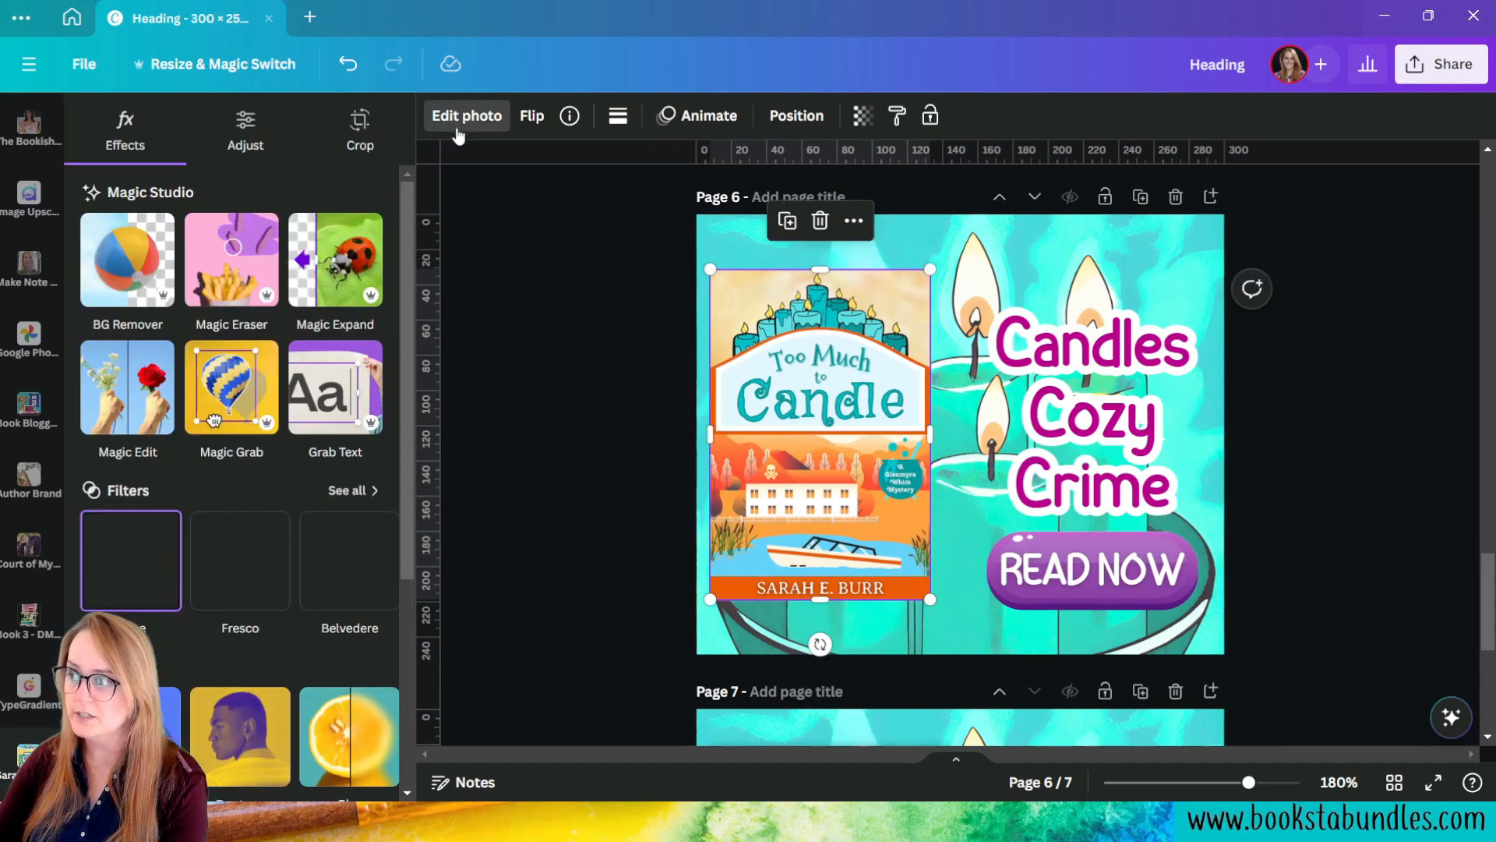
pyautogui.click(170, 718)
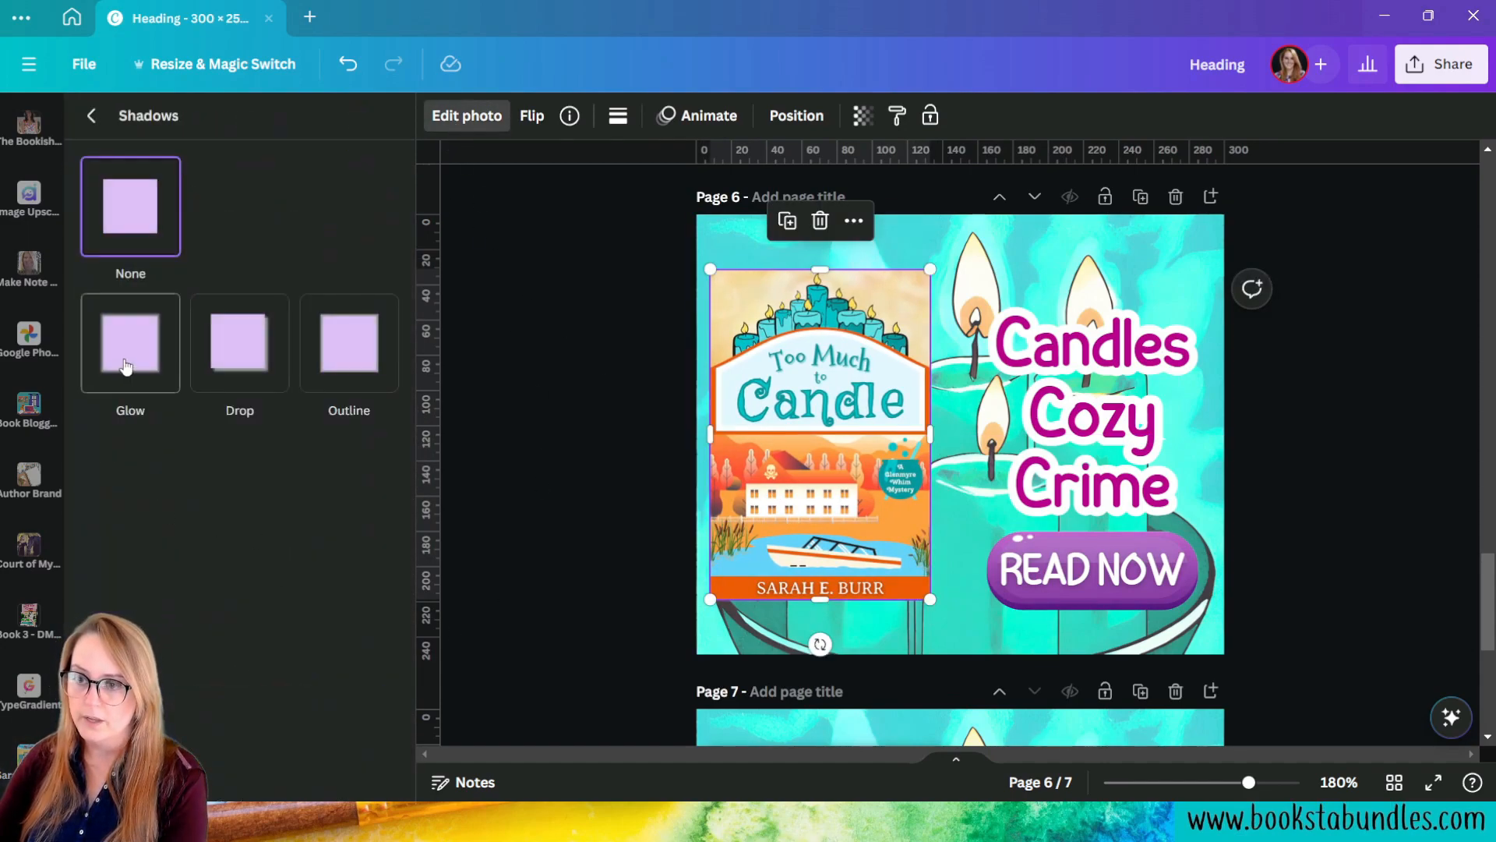
pyautogui.click(503, 564)
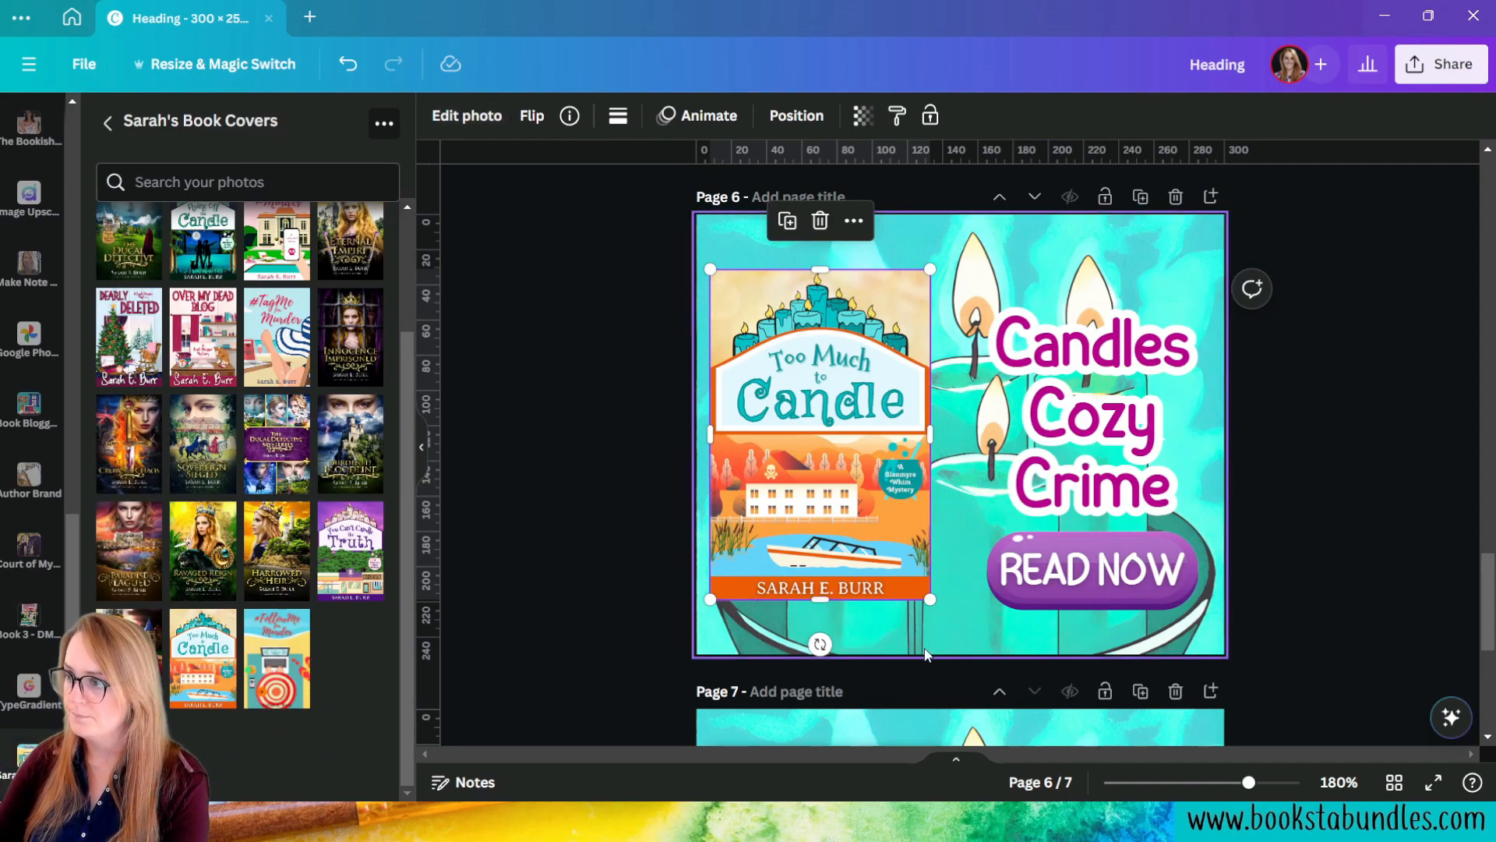
# Step: Apply the Color Pop filter "X-Pro -" to the candle background image on page 6
pyautogui.click(956, 641)
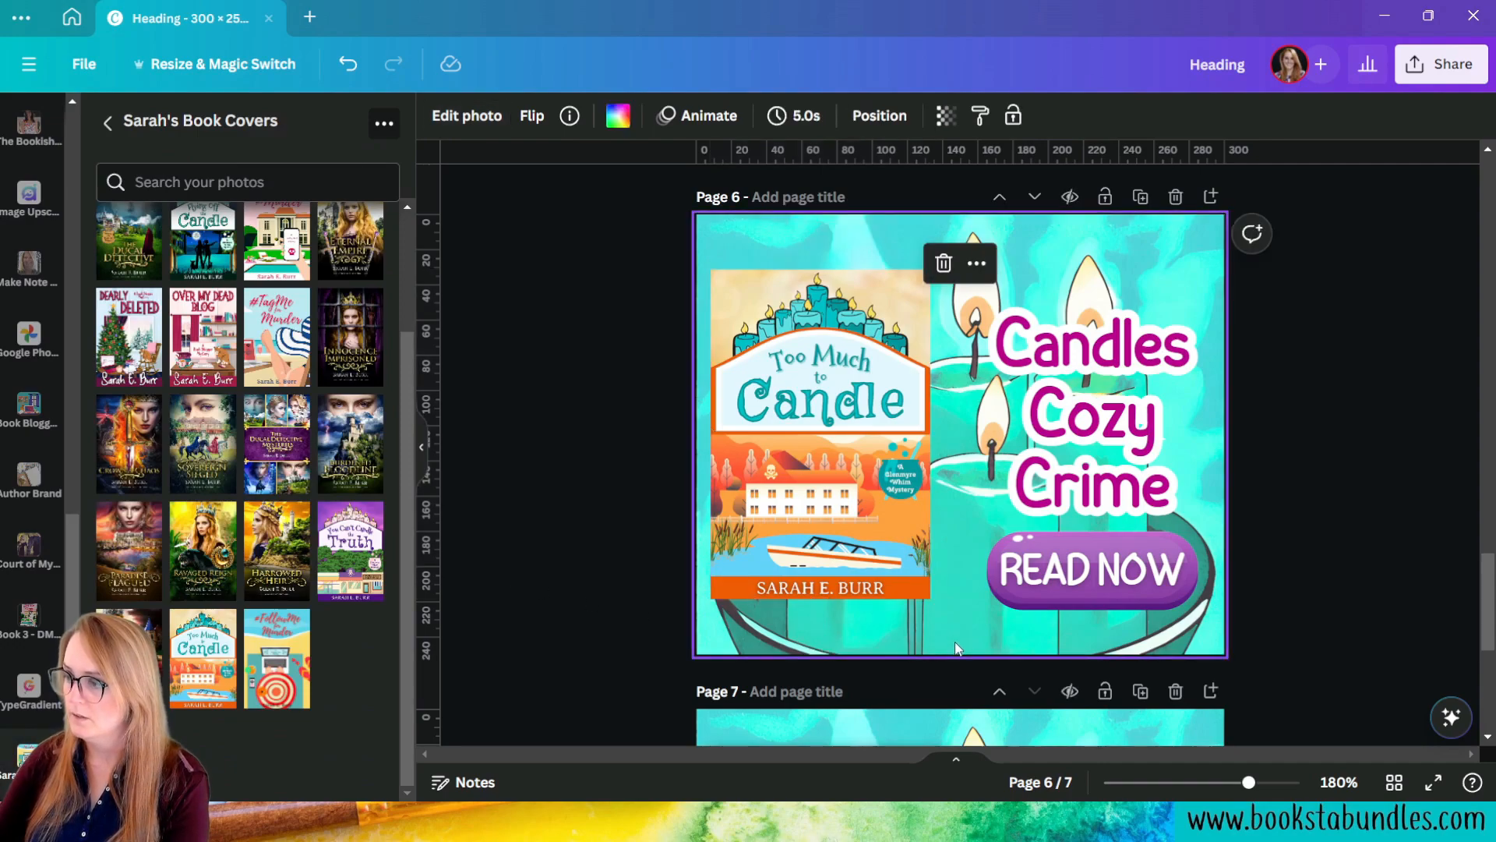
pyautogui.click(467, 115)
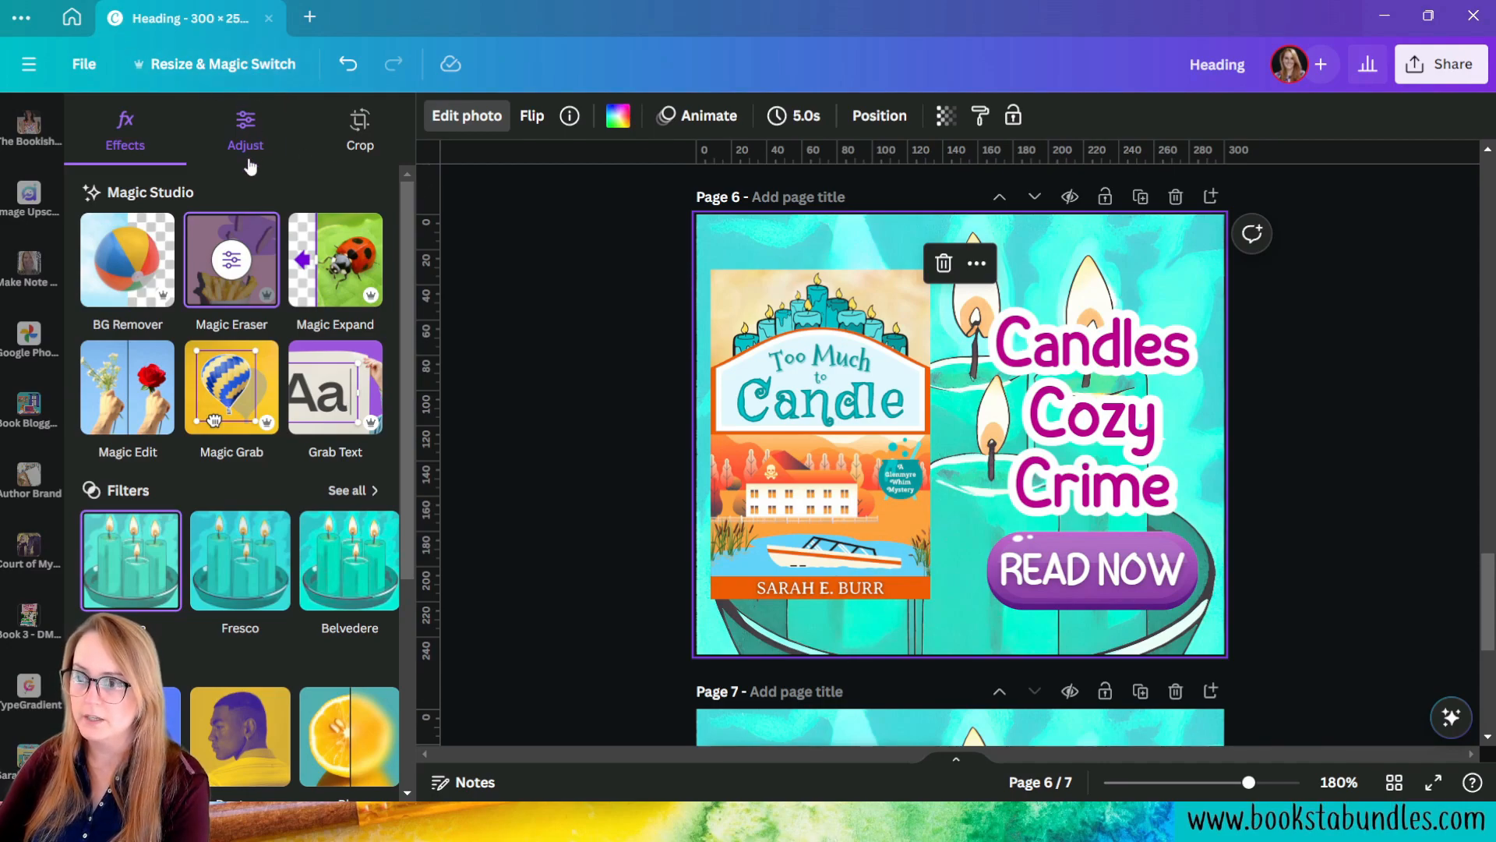
pyautogui.click(355, 490)
pyautogui.scroll(-1, 312, 432)
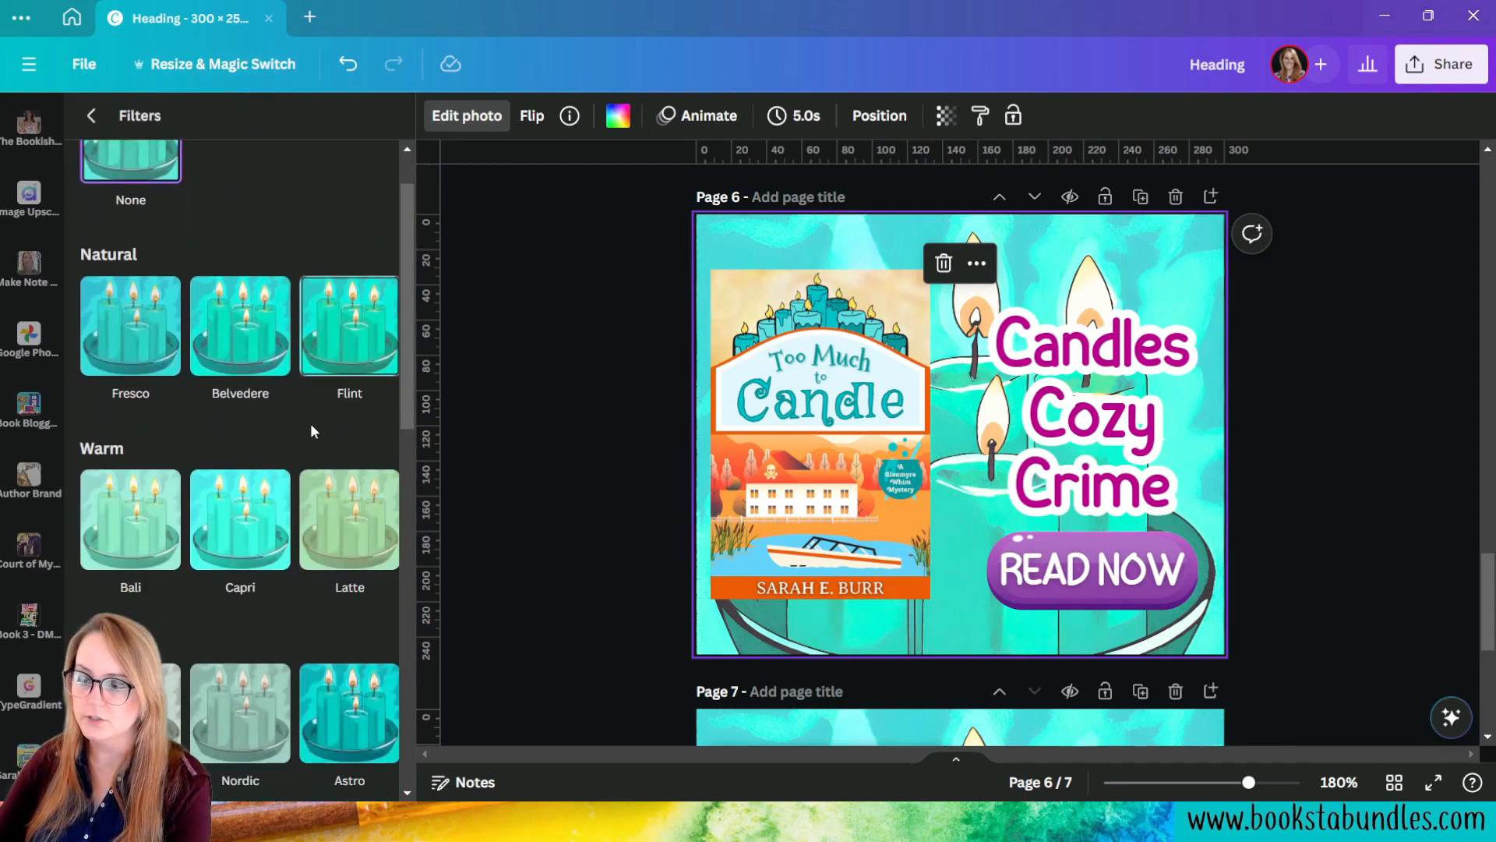
pyautogui.scroll(-10, 312, 433)
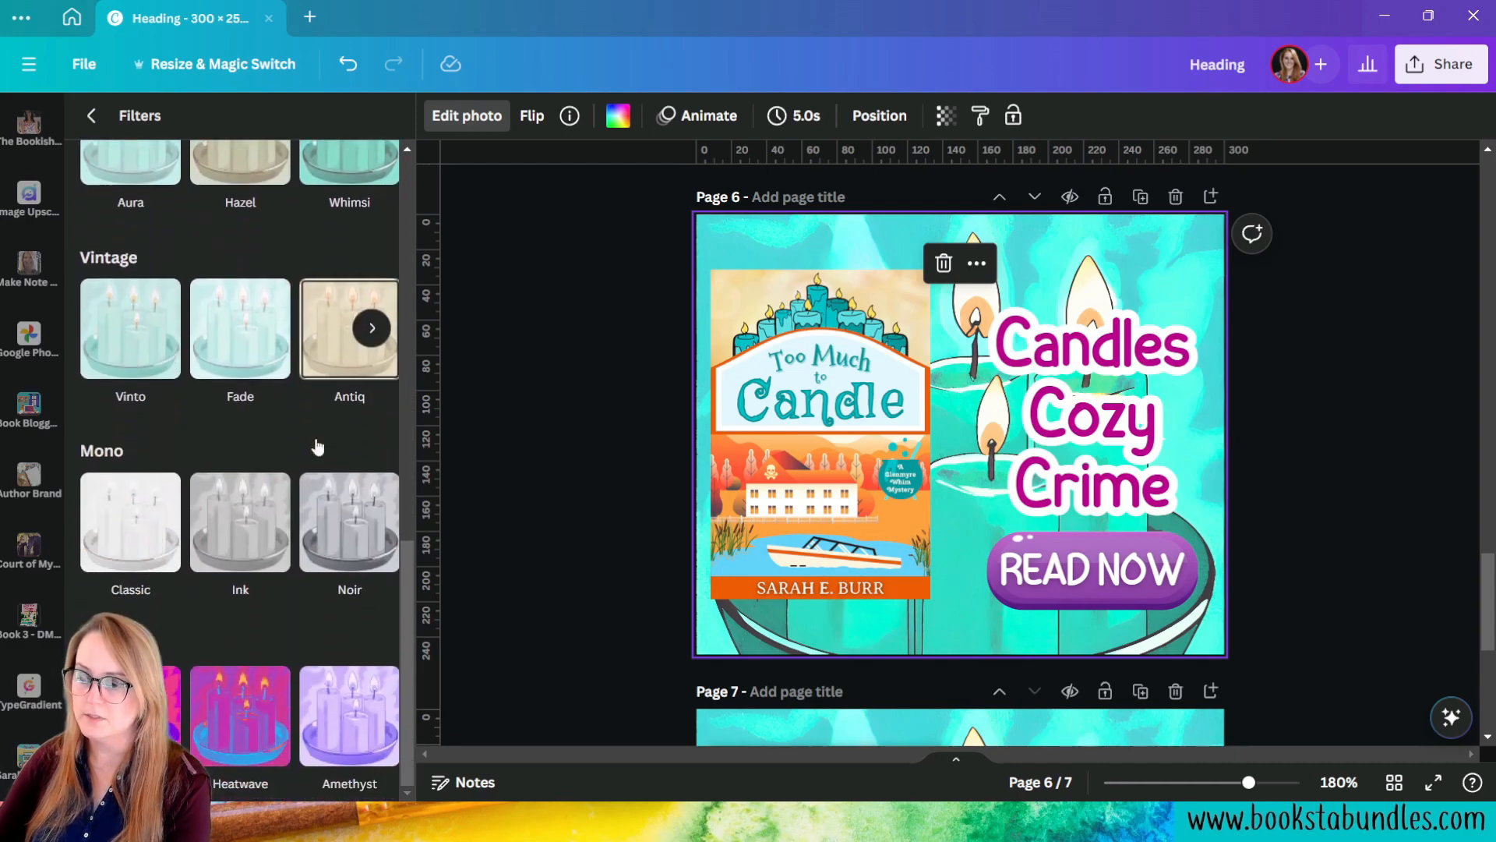
pyautogui.click(372, 716)
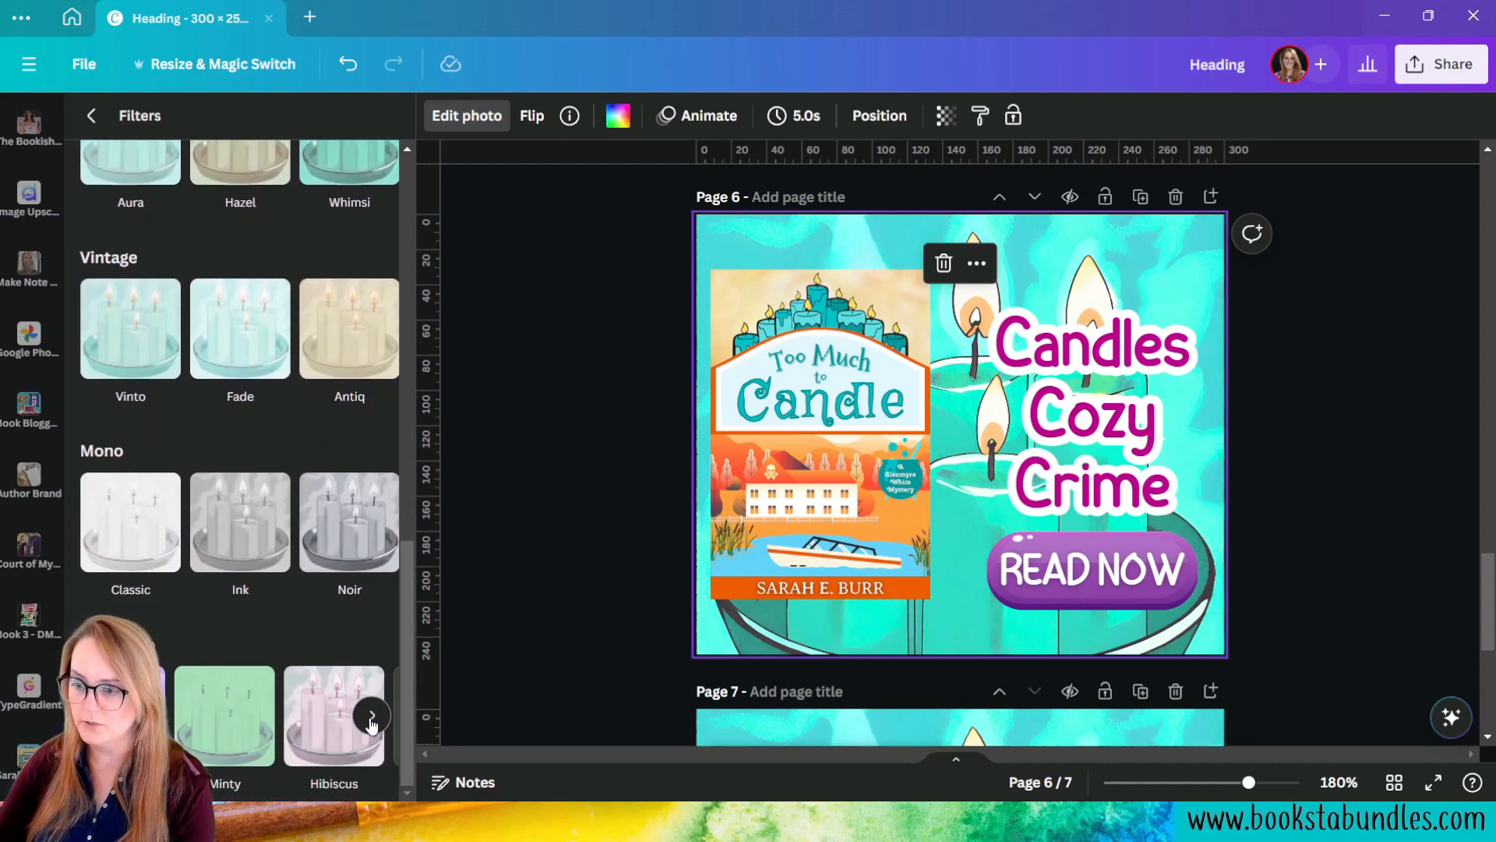
pyautogui.click(372, 717)
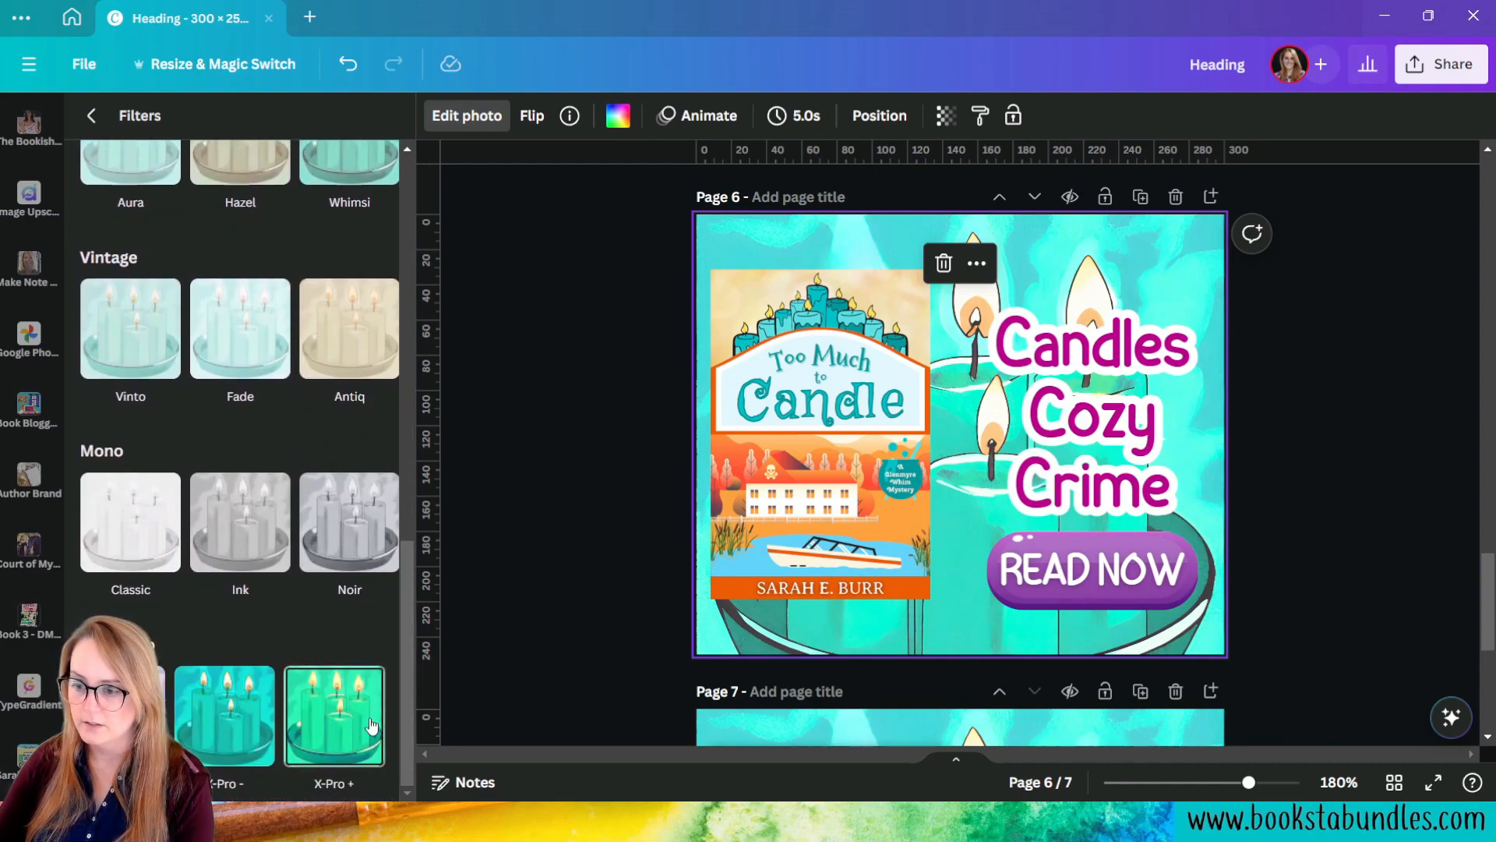
pyautogui.click(159, 728)
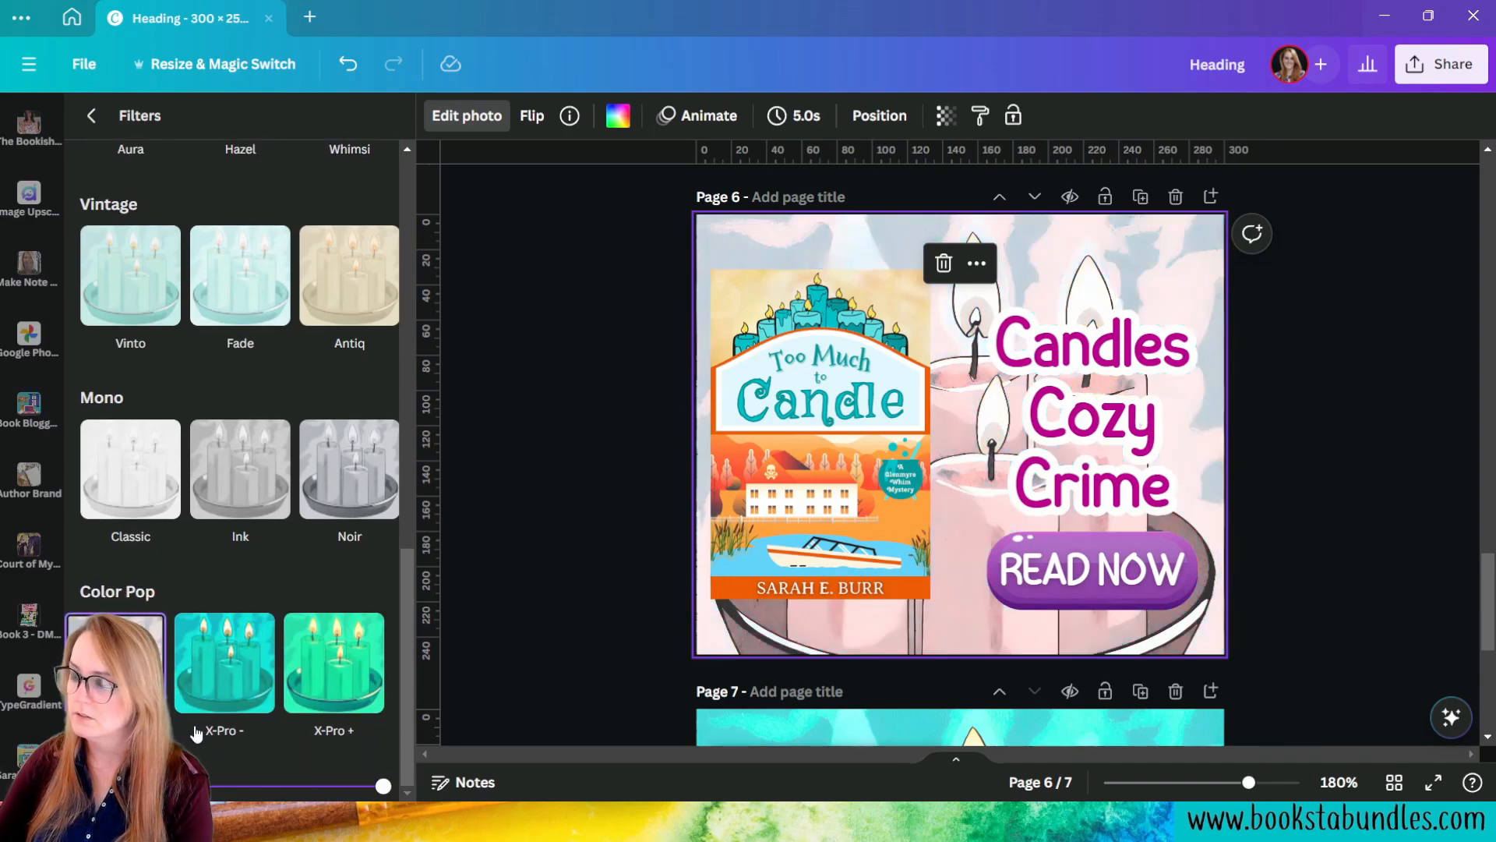
pyautogui.click(240, 689)
pyautogui.click(347, 685)
pyautogui.click(251, 692)
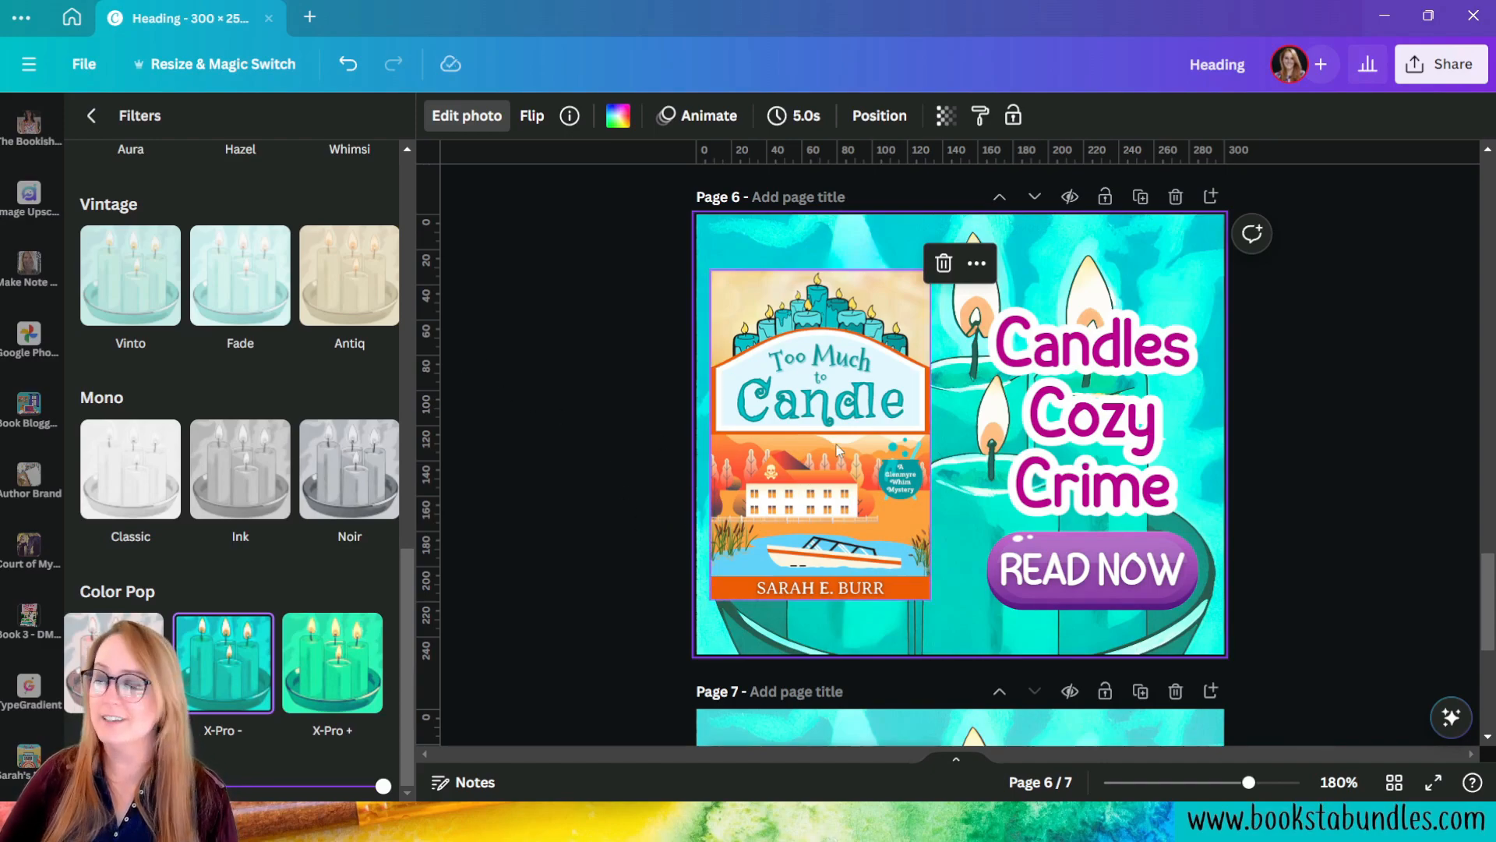
# Step: Add a Glow shadow to the "Too Much to Candle" cover with size 36, blur amount 51 and intensity 63
pyautogui.click(803, 431)
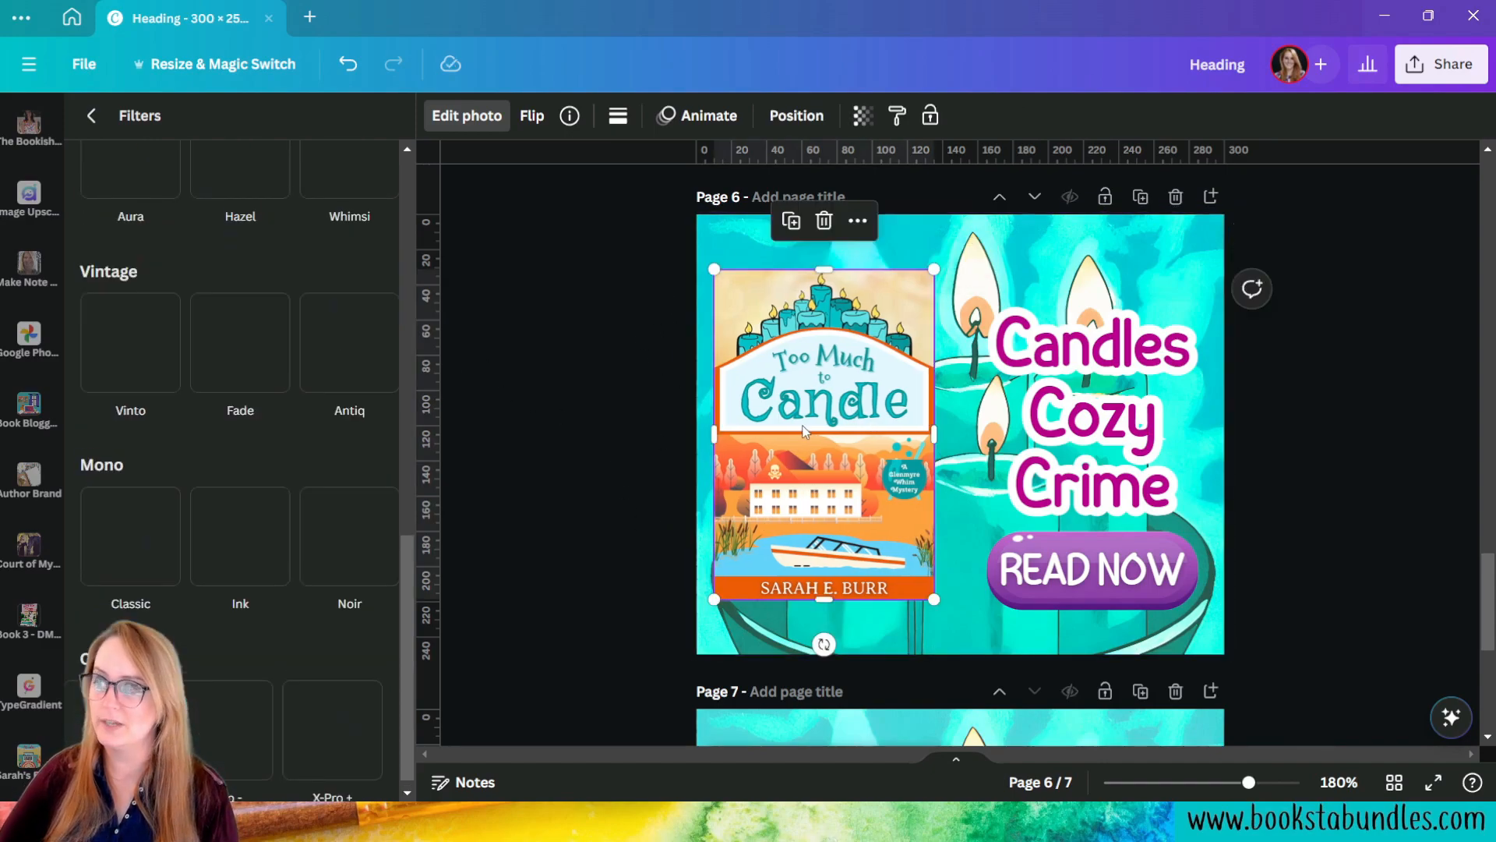
pyautogui.hotkey('ctrl', 'z')
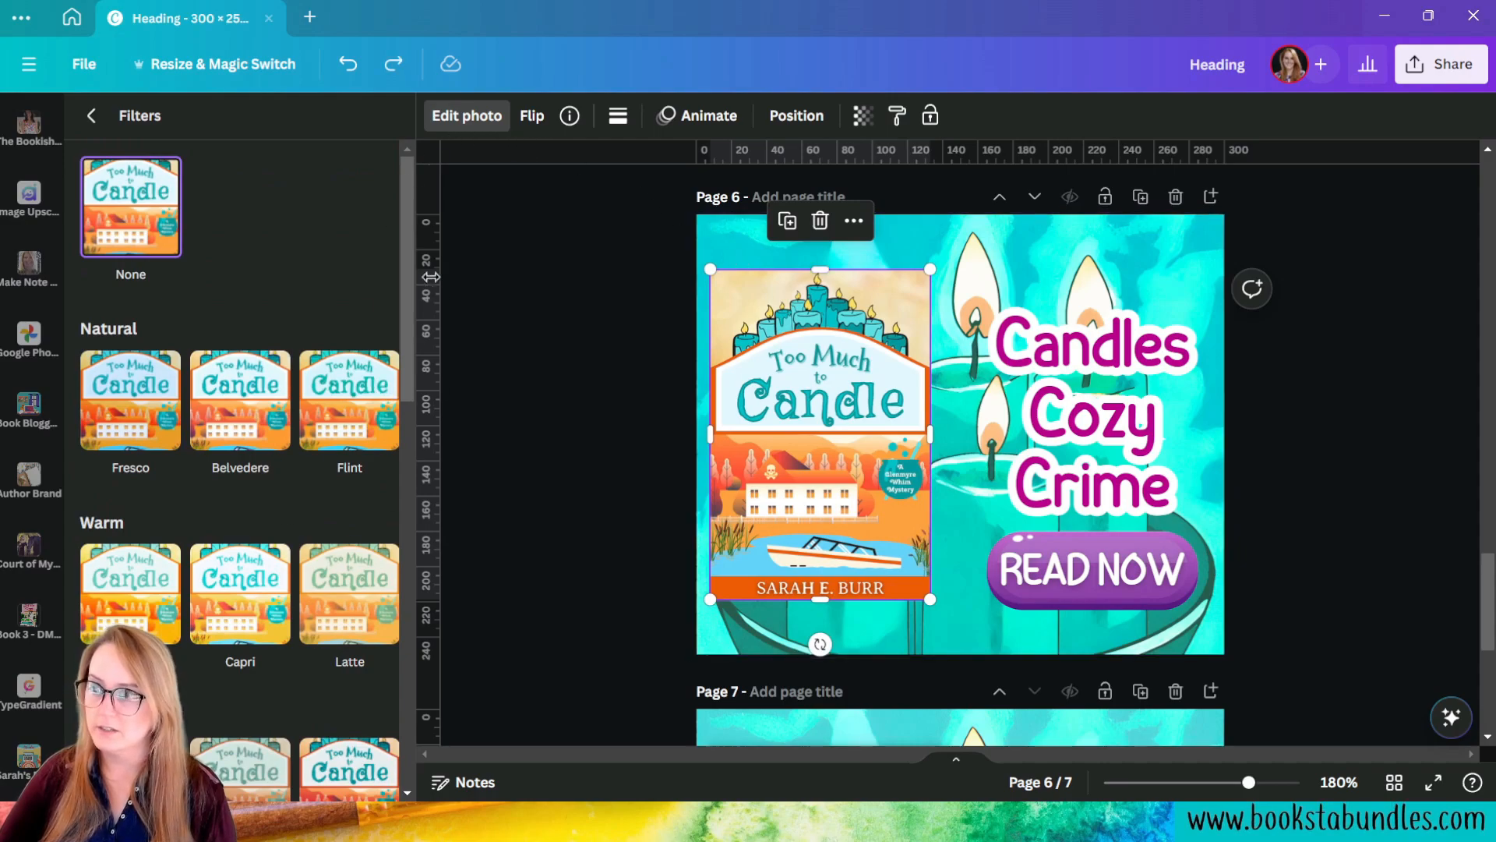
pyautogui.click(451, 119)
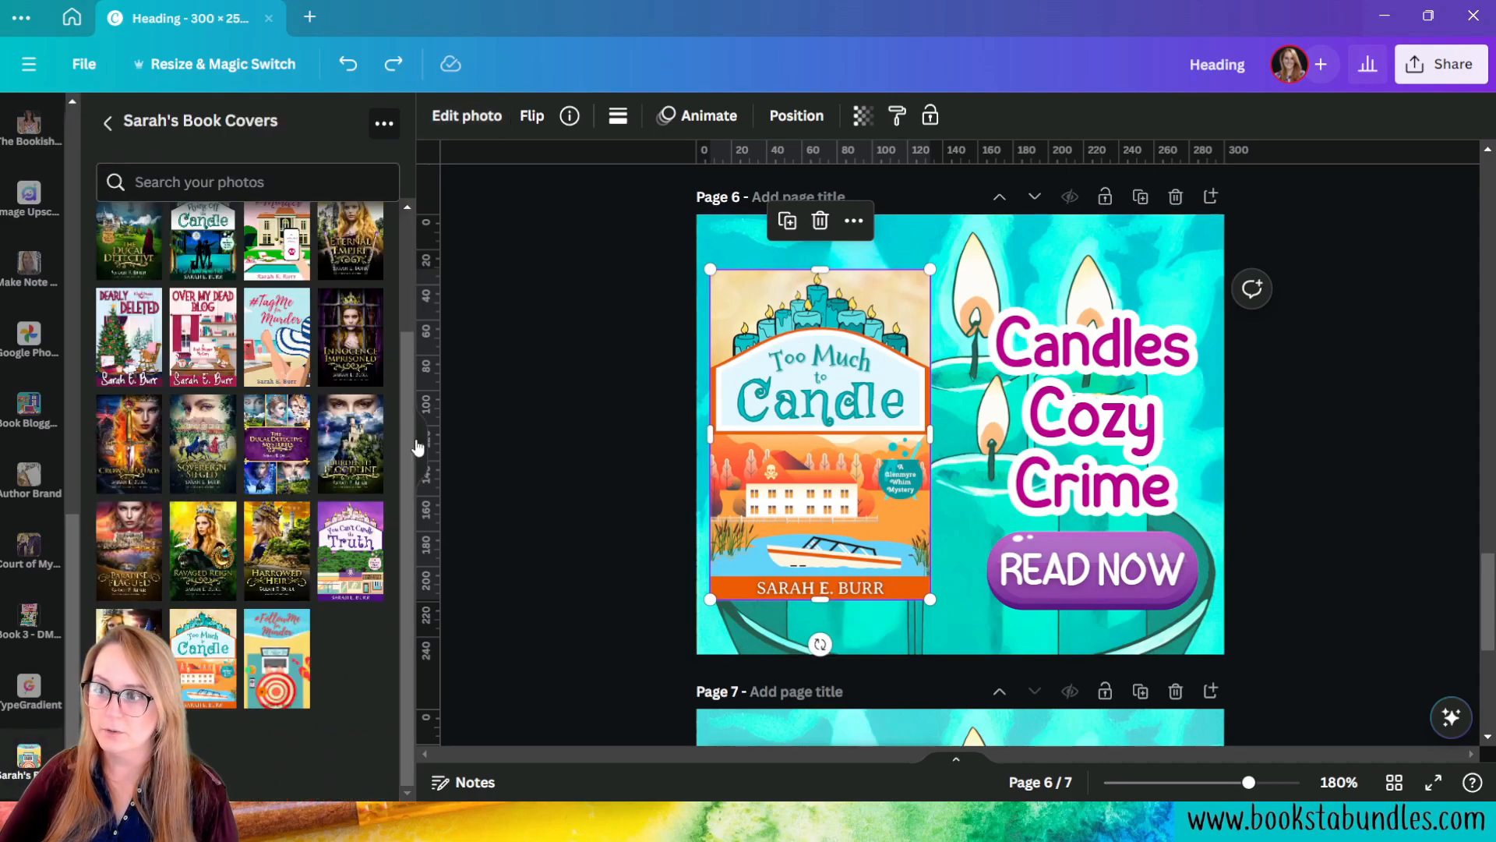
pyautogui.click(466, 116)
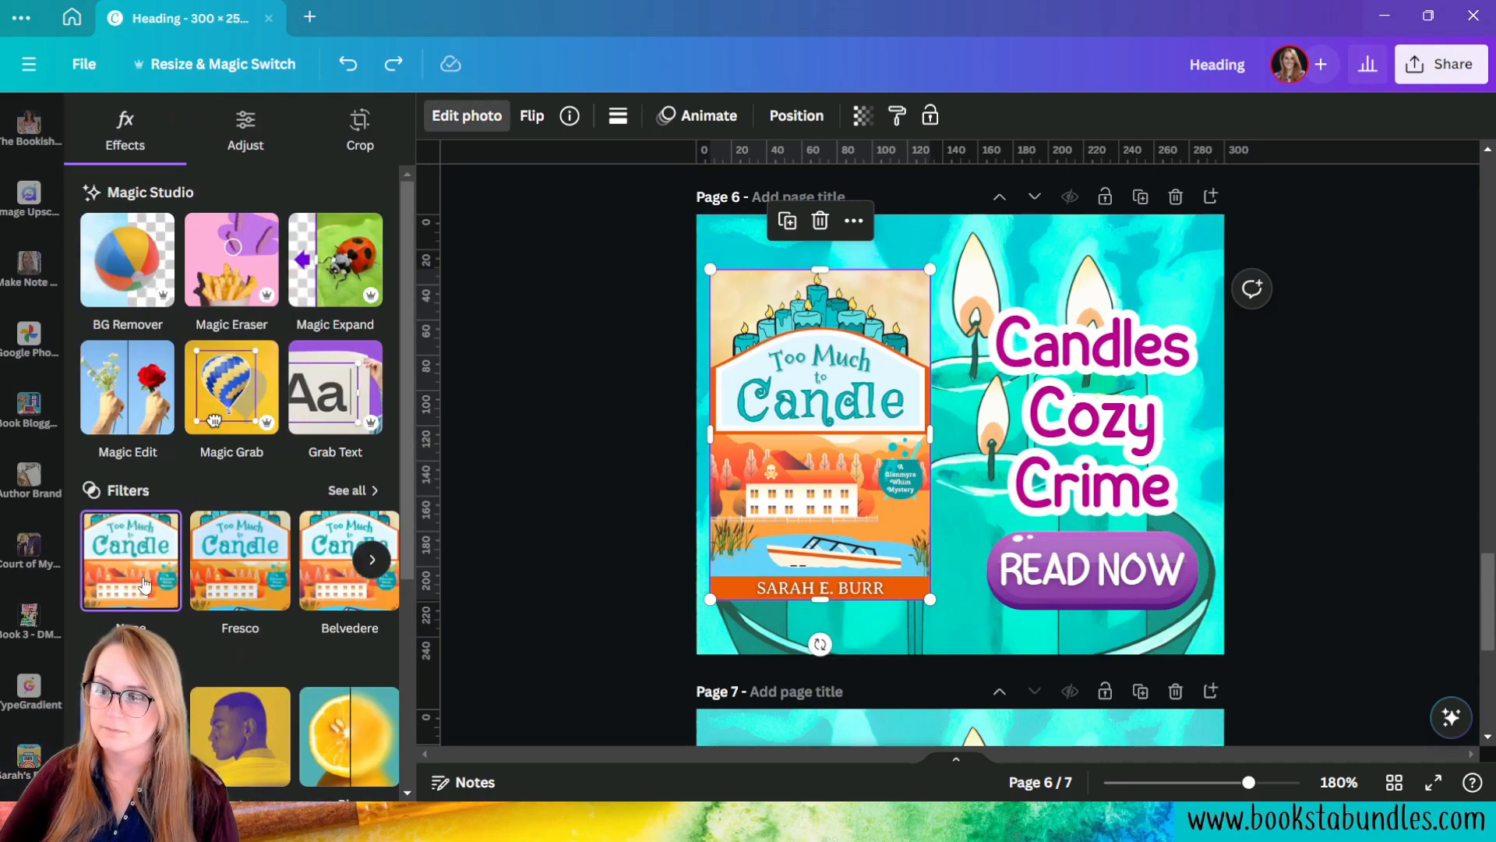
pyautogui.scroll(-3, 136, 583)
pyautogui.click(117, 545)
pyautogui.click(131, 342)
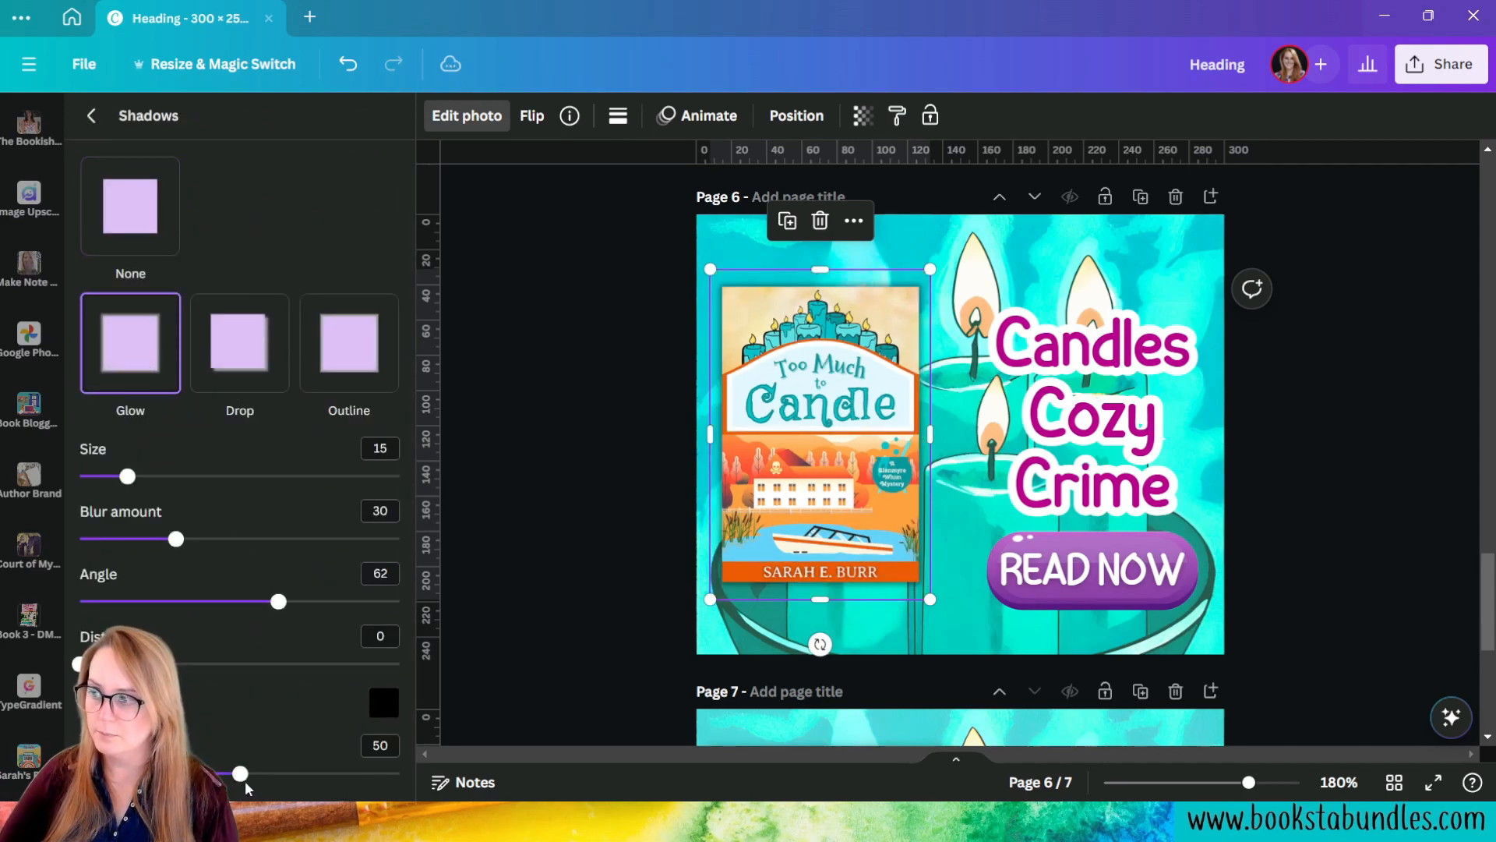
pyautogui.moveTo(240, 773); pyautogui.dragTo(282, 775)
pyautogui.moveTo(176, 539); pyautogui.dragTo(244, 541)
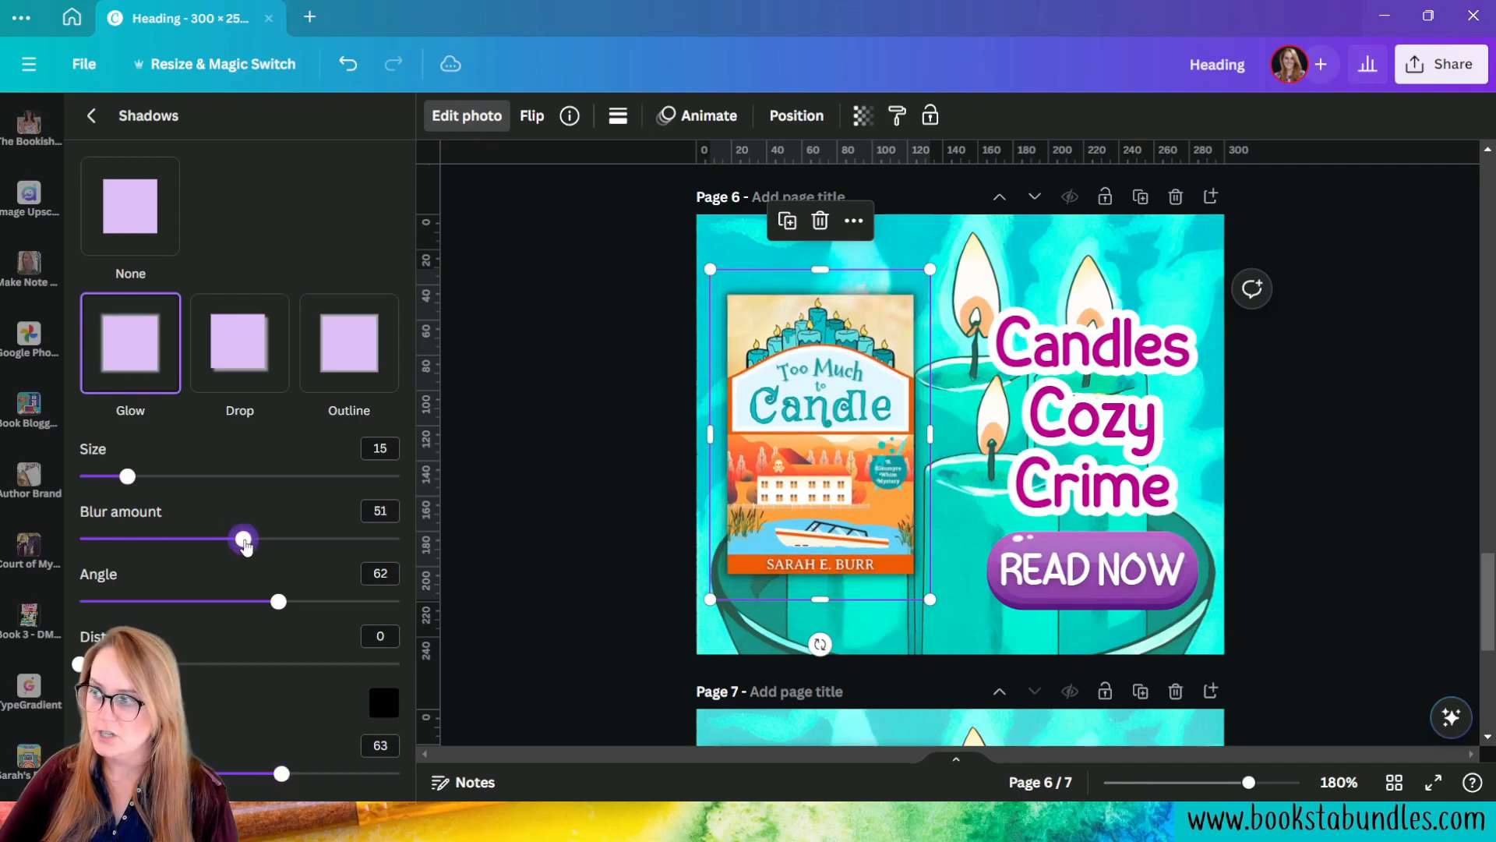
pyautogui.moveTo(127, 477); pyautogui.dragTo(195, 477)
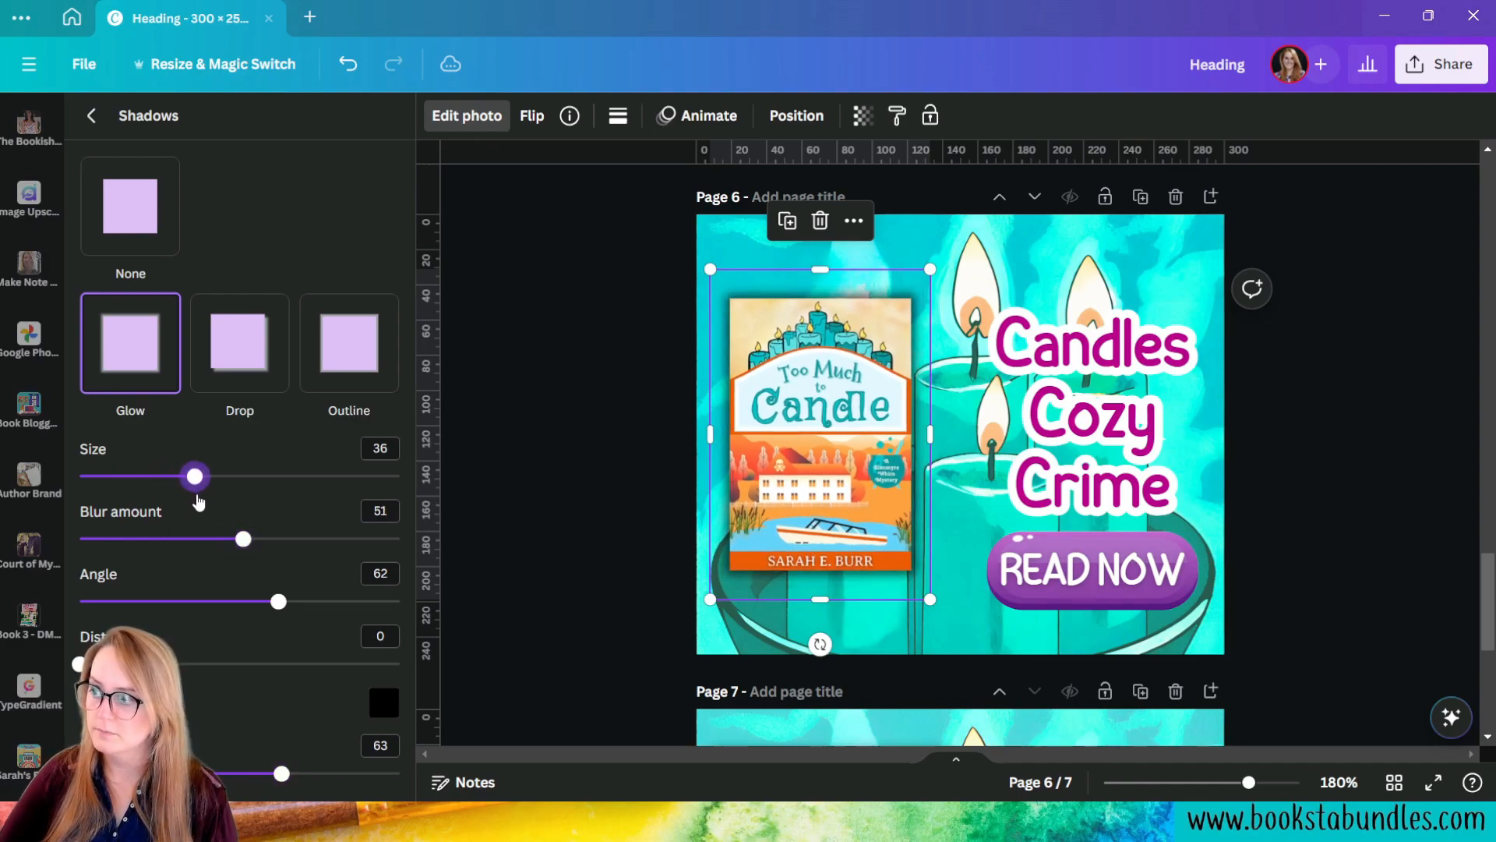
# Step: Change the cover's glow colour to dark teal #034037
pyautogui.click(383, 702)
pyautogui.moveTo(553, 615); pyautogui.dragTo(518, 612)
pyautogui.moveTo(641, 573); pyautogui.dragTo(653, 570)
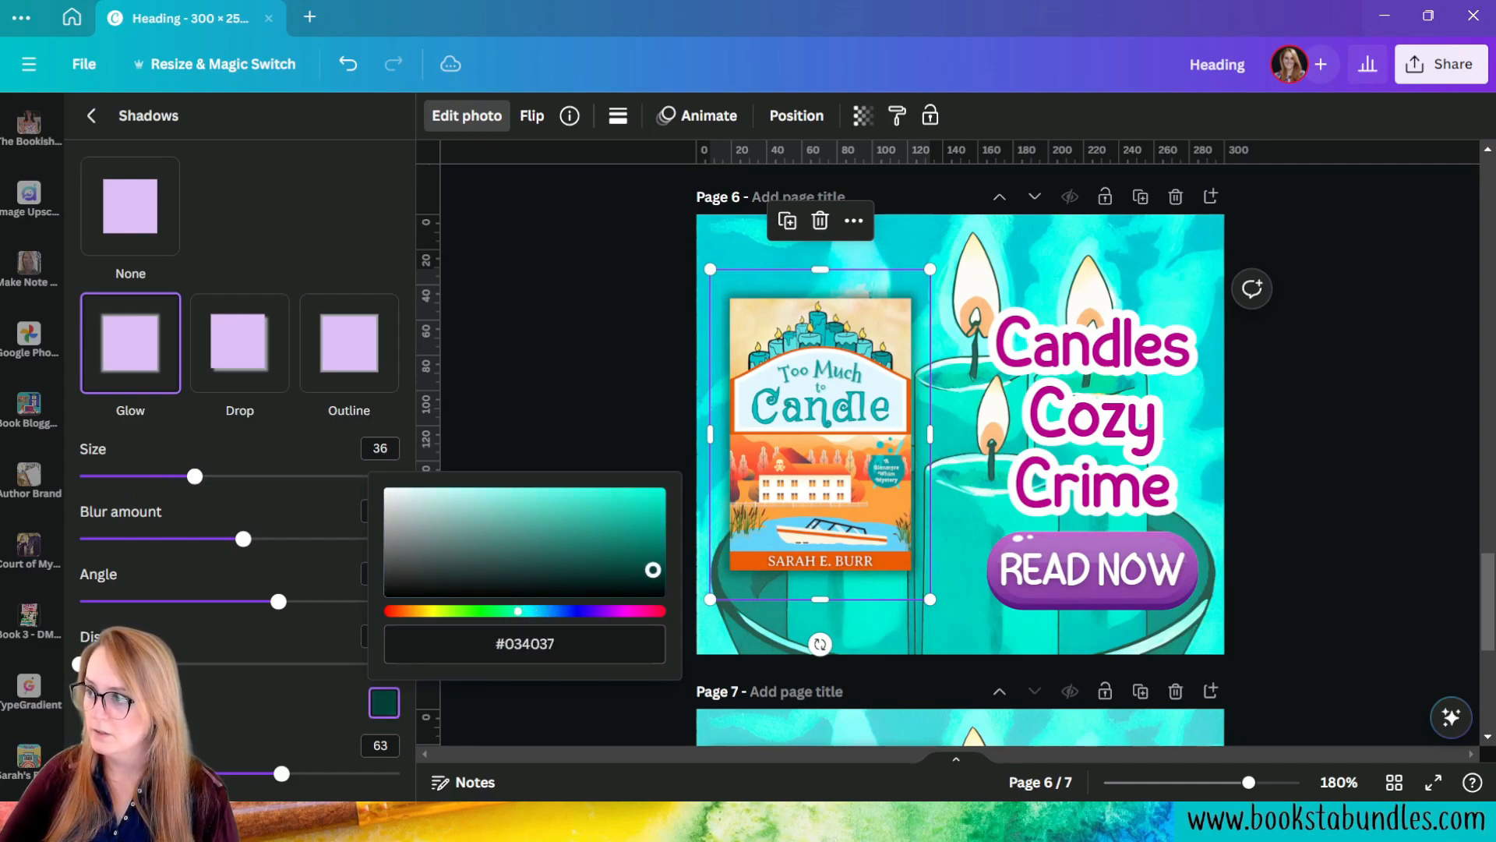
pyautogui.click(1297, 583)
pyautogui.click(1293, 586)
# Step: Enlarge the "Too Much to Candle" cover and centre it vertically in the space beside the tagline
pyautogui.click(742, 288)
pyautogui.moveTo(709, 267); pyautogui.dragTo(673, 213)
pyautogui.moveTo(929, 600); pyautogui.dragTo(949, 627)
pyautogui.moveTo(838, 483); pyautogui.dragTo(850, 498)
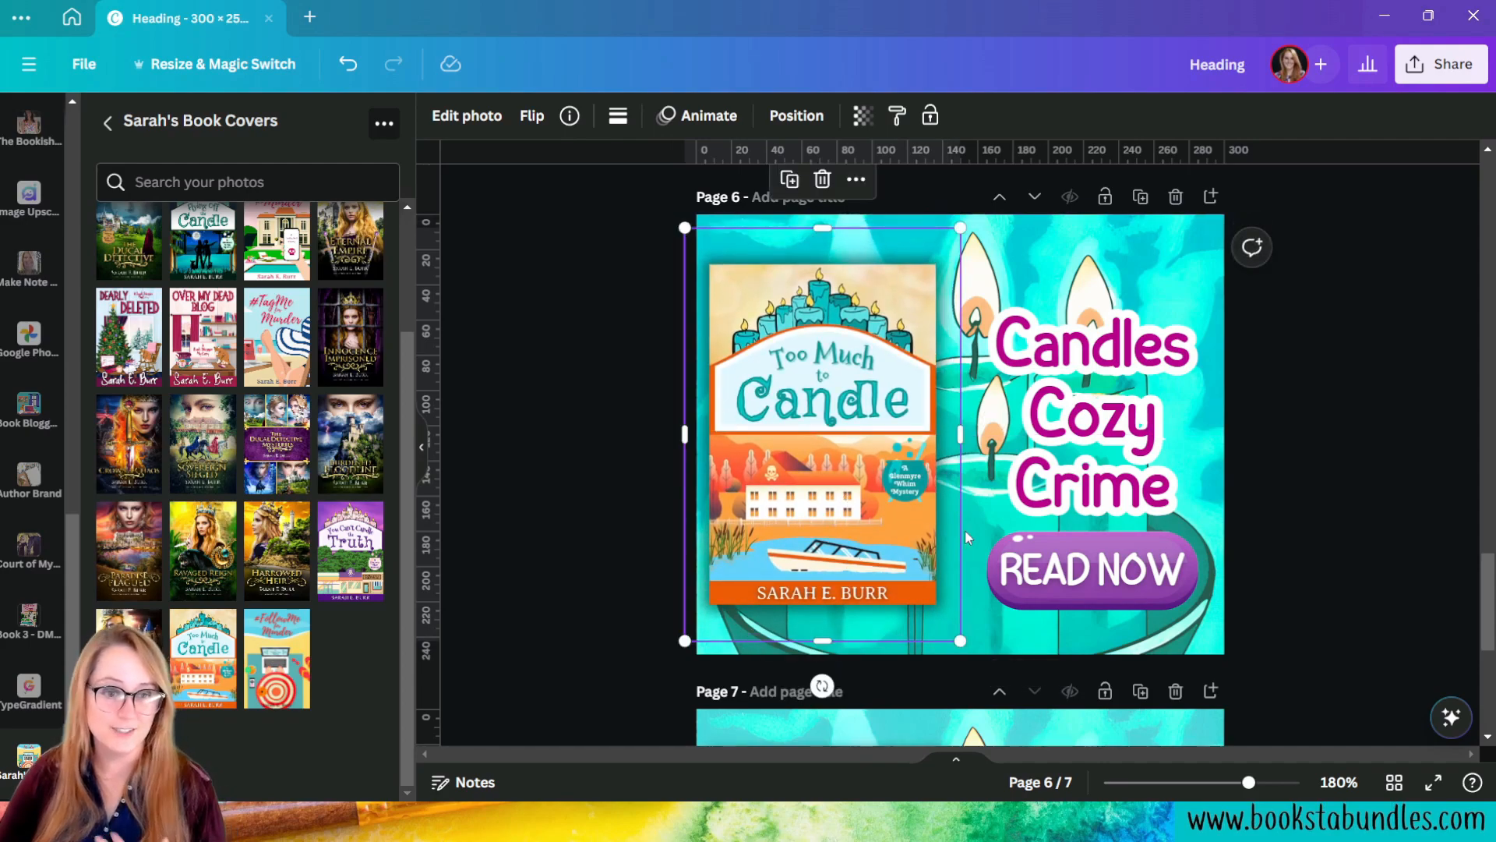
# Step: Recolour the "Candles Cozy Crime" tagline on page 6 with the orange #ED5B00 from the Cozy Colors palette
pyautogui.click(1100, 431)
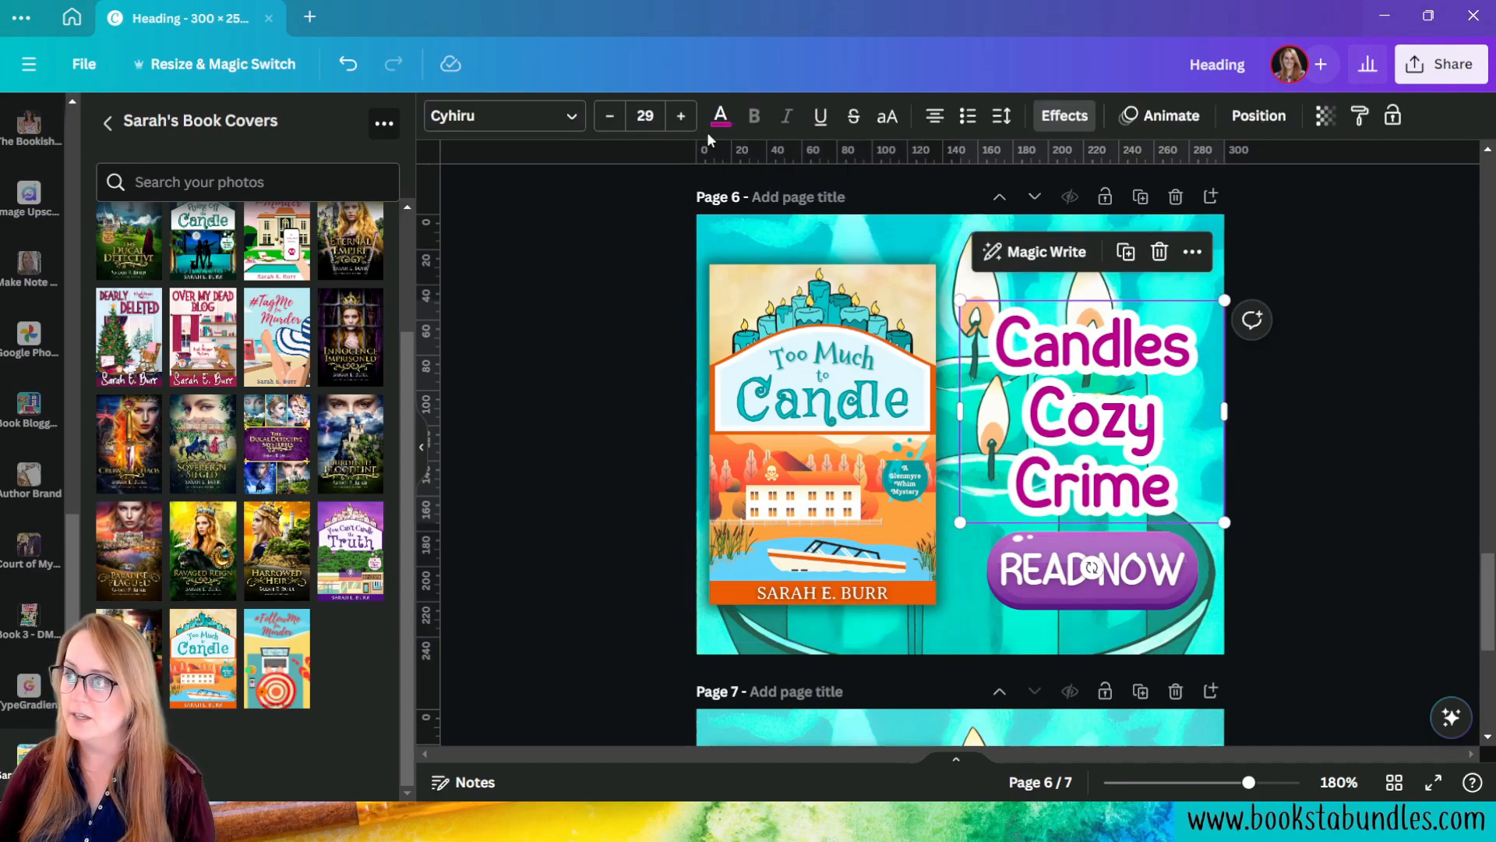
pyautogui.click(720, 117)
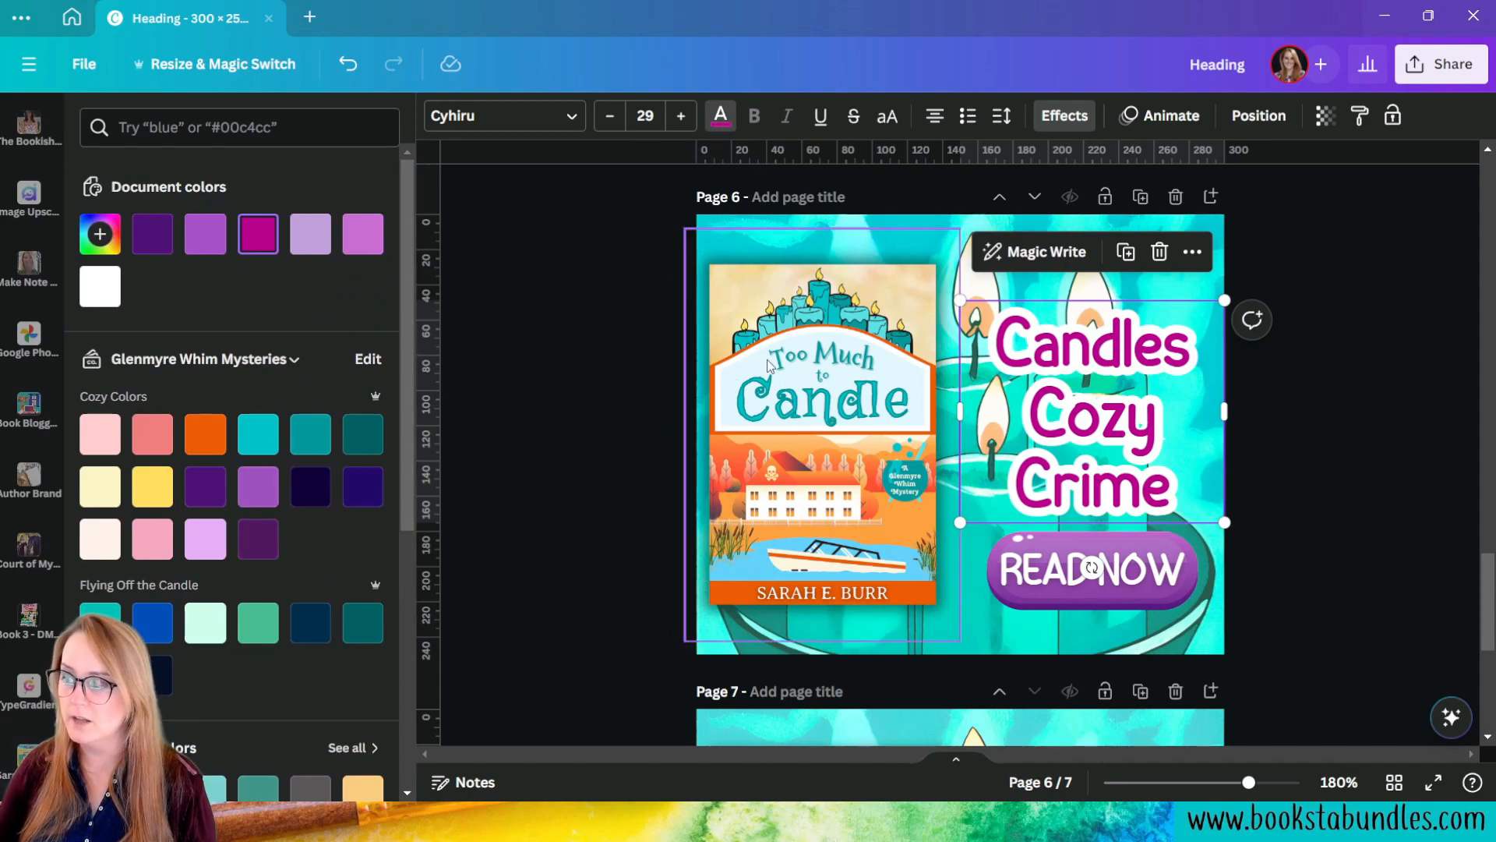
pyautogui.click(215, 445)
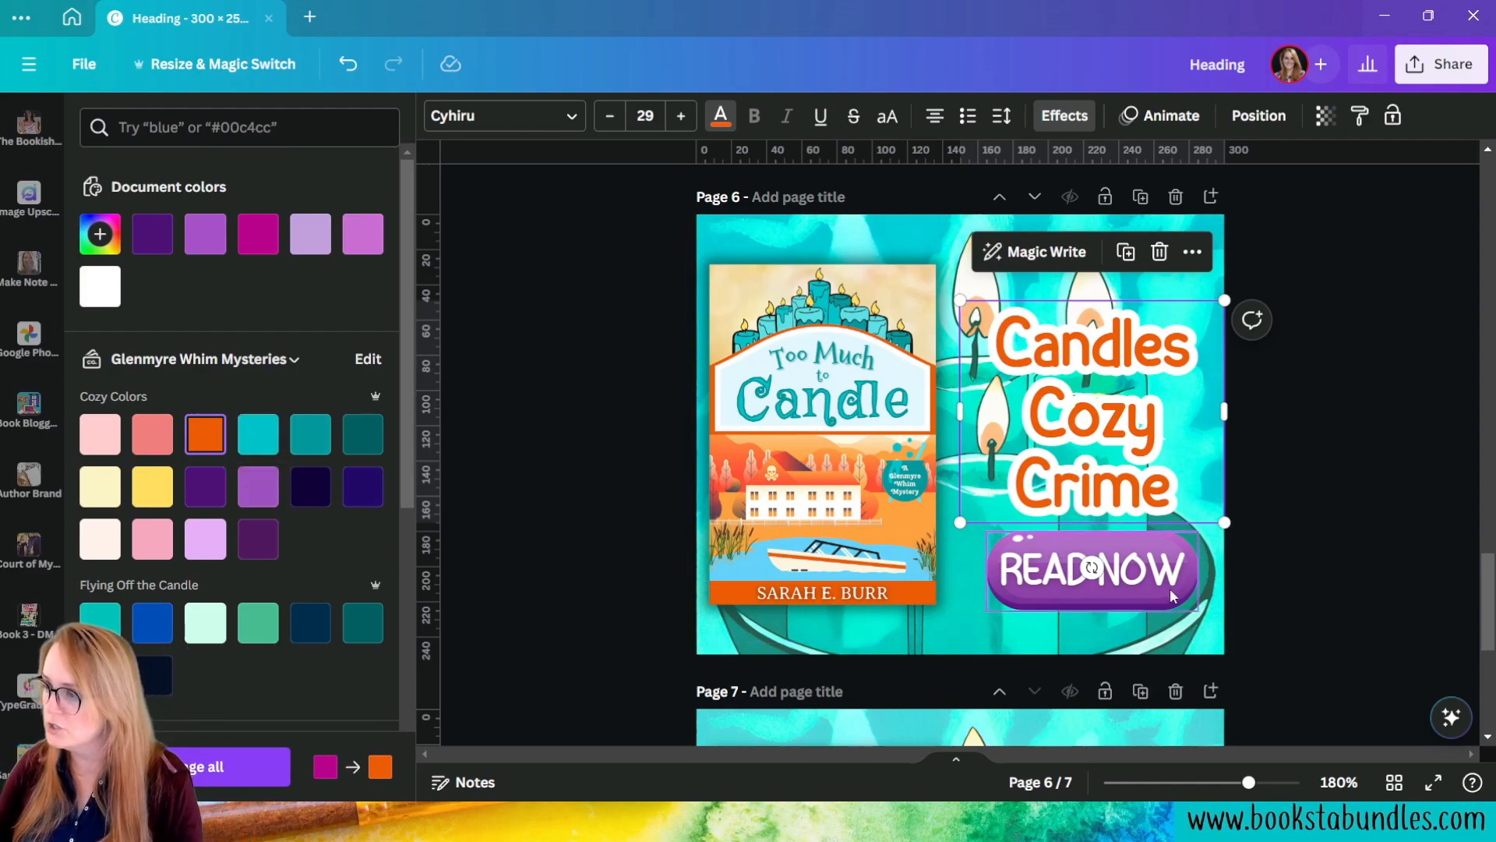
# Step: Change the dark purple base colour of the READ NOW button graphic to orange #ED5B00
pyautogui.click(1151, 612)
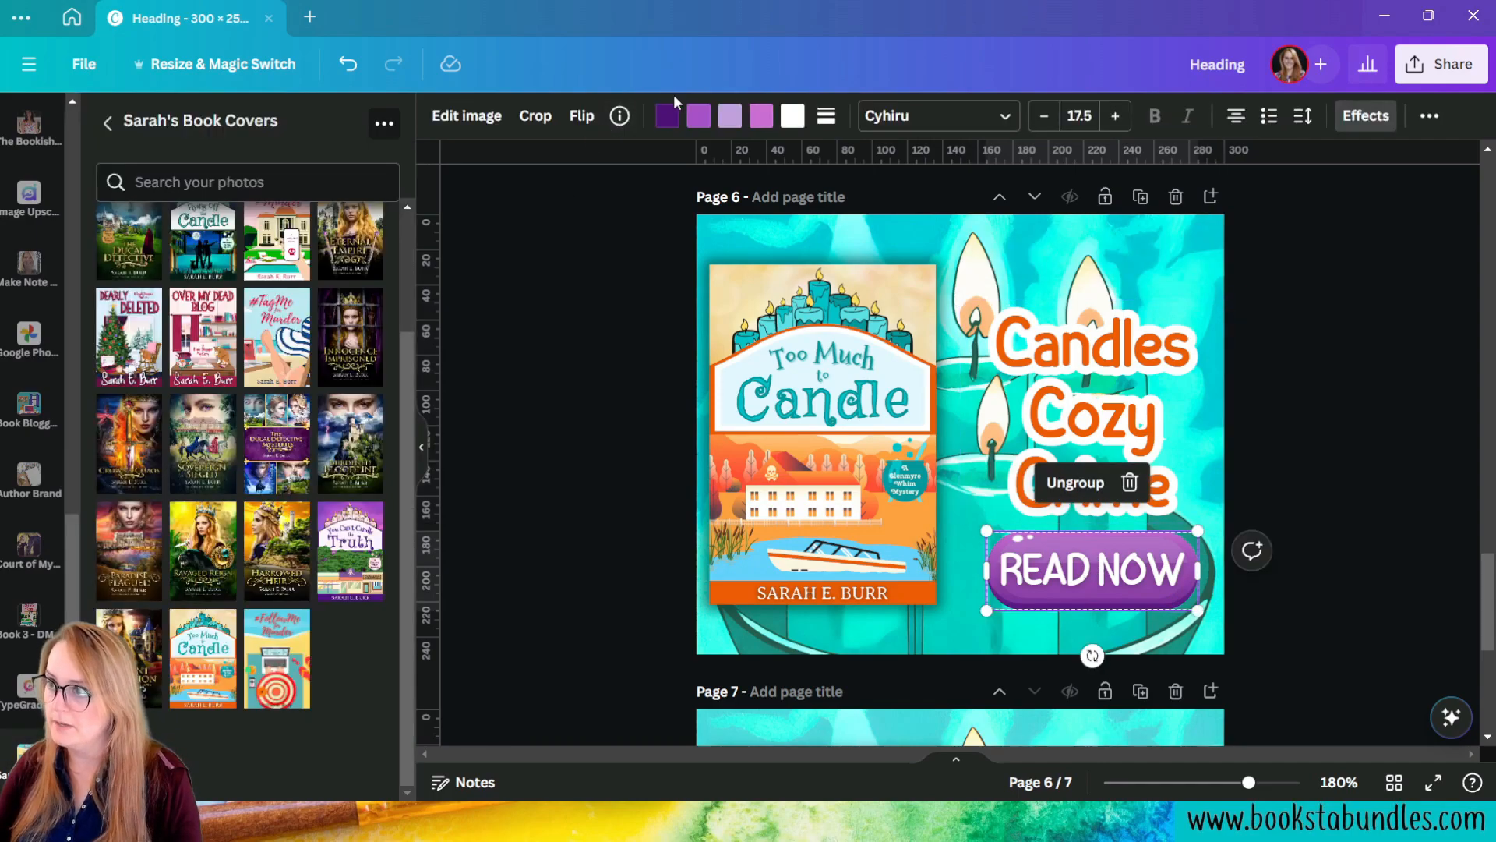
pyautogui.click(668, 116)
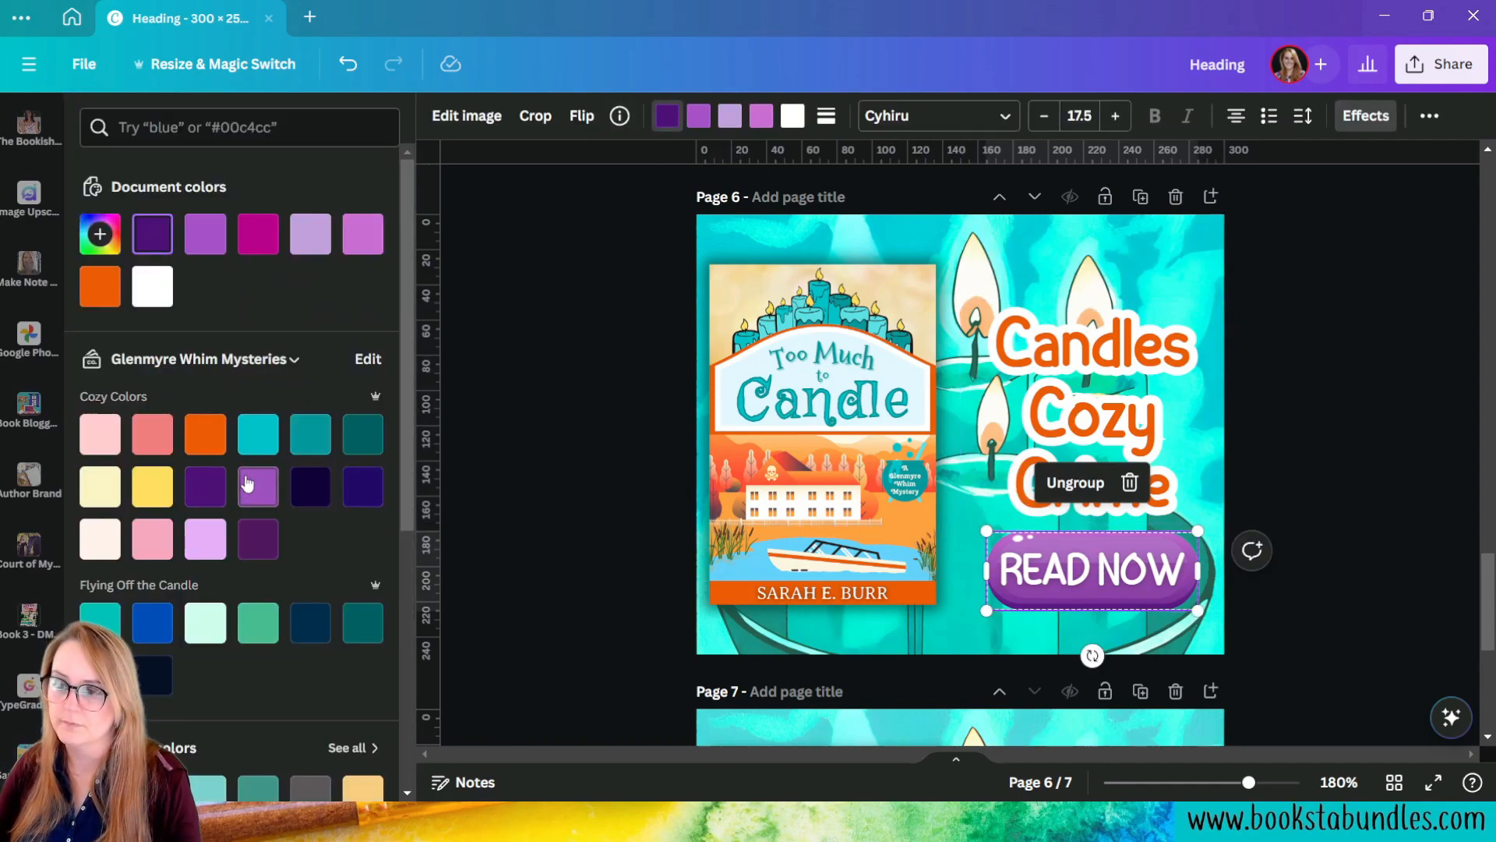
pyautogui.click(99, 289)
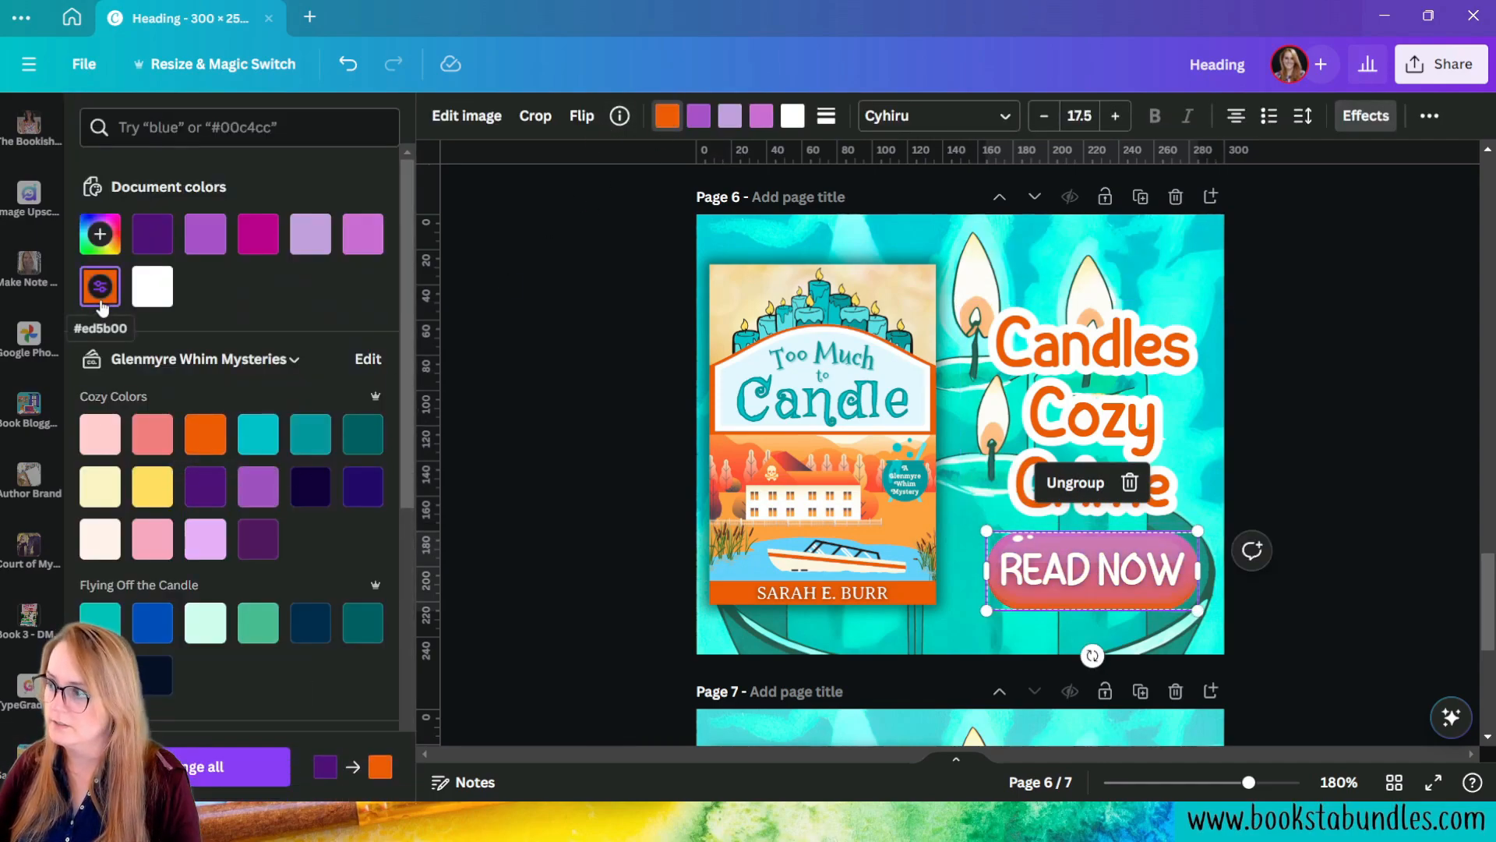
pyautogui.click(100, 234)
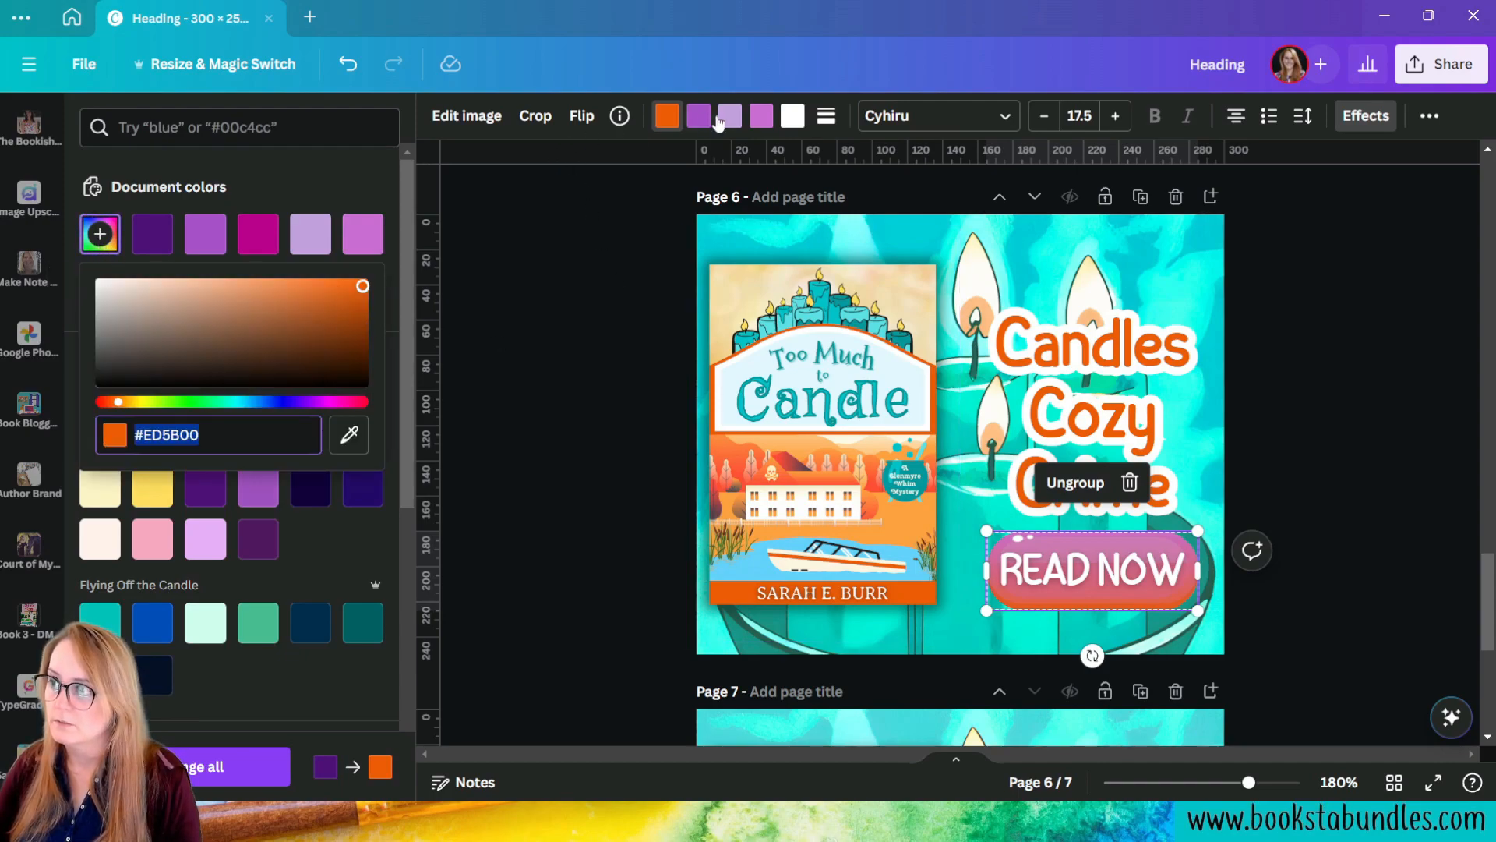
# Step: Change the READ NOW button's second, medium purple colour to dark brown-orange #8F3801
pyautogui.click(699, 115)
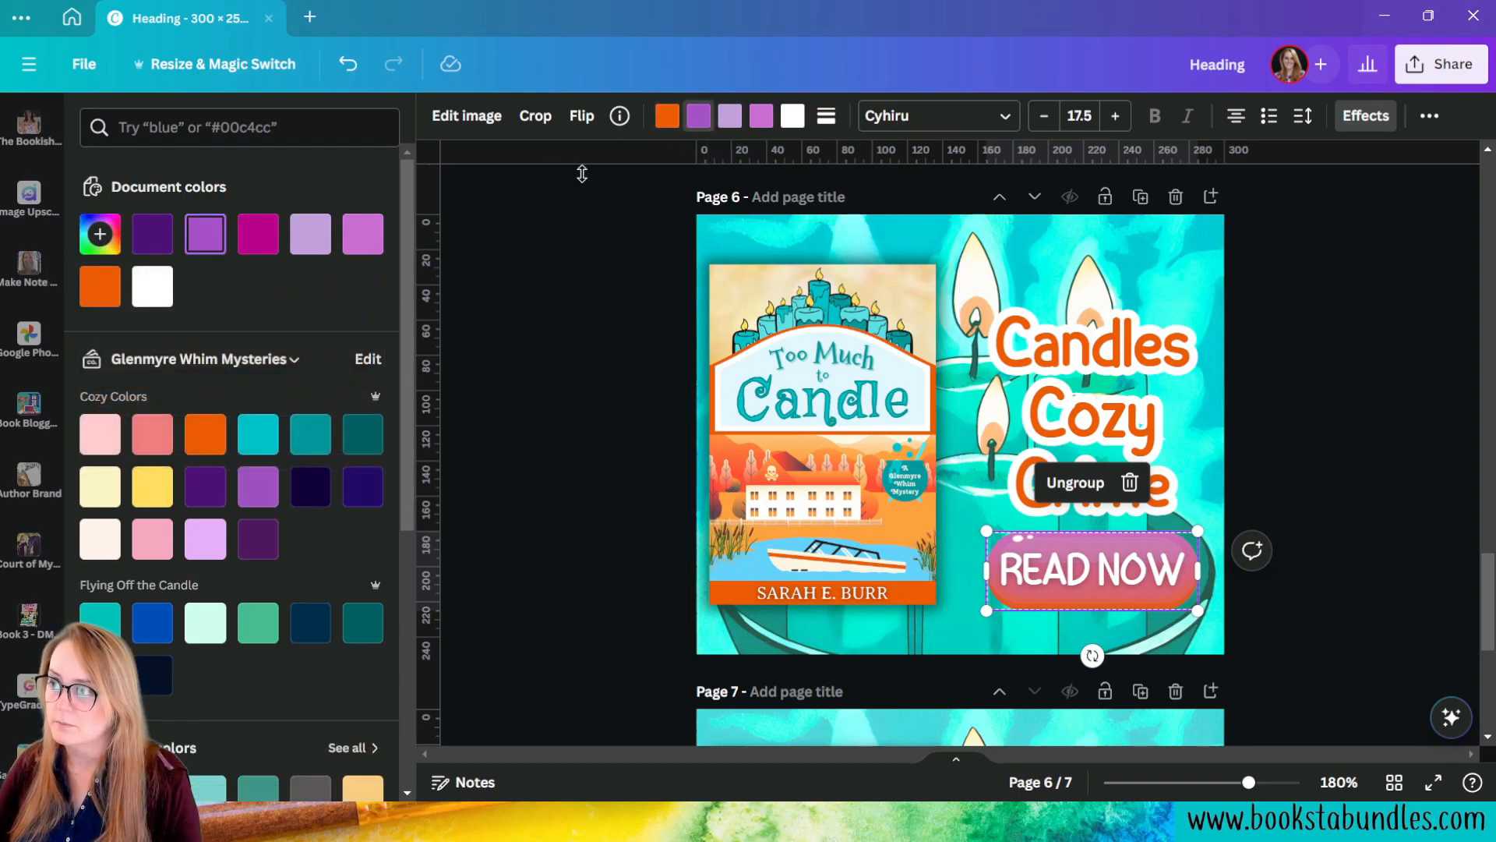
pyautogui.click(100, 289)
pyautogui.click(100, 234)
pyautogui.moveTo(357, 302)
pyautogui.mouseDown()
pyautogui.moveTo(314, 334)
pyautogui.moveTo(352, 305)
pyautogui.moveTo(363, 326)
pyautogui.mouseUp()
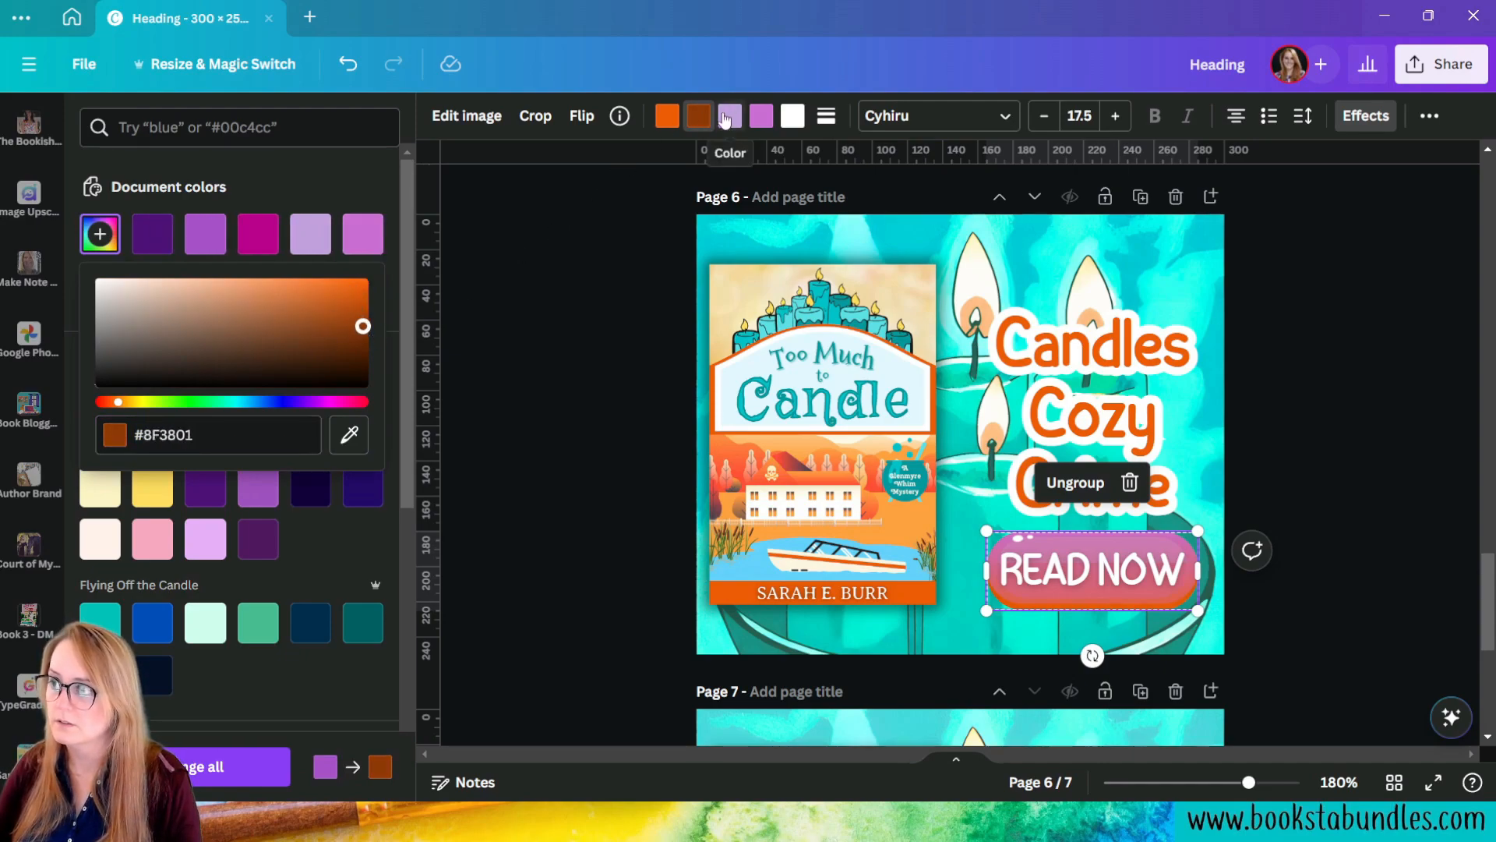
# Step: Change the READ NOW button's third, pale lavender colour to light orange #FA975A
pyautogui.click(725, 117)
pyautogui.click(154, 286)
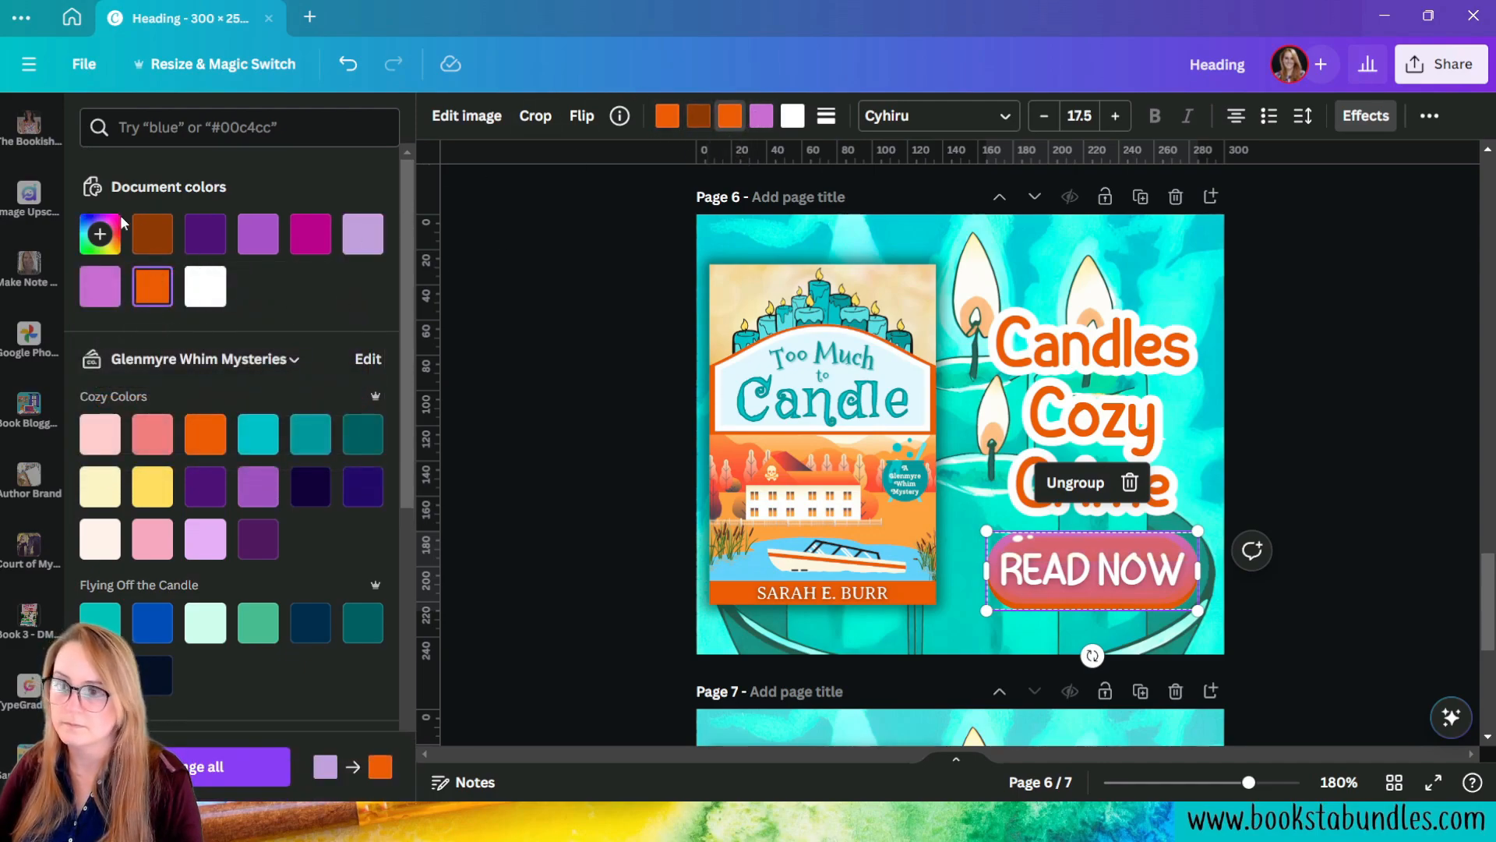
pyautogui.click(100, 234)
pyautogui.click(343, 284)
pyautogui.moveTo(343, 283); pyautogui.dragTo(271, 287)
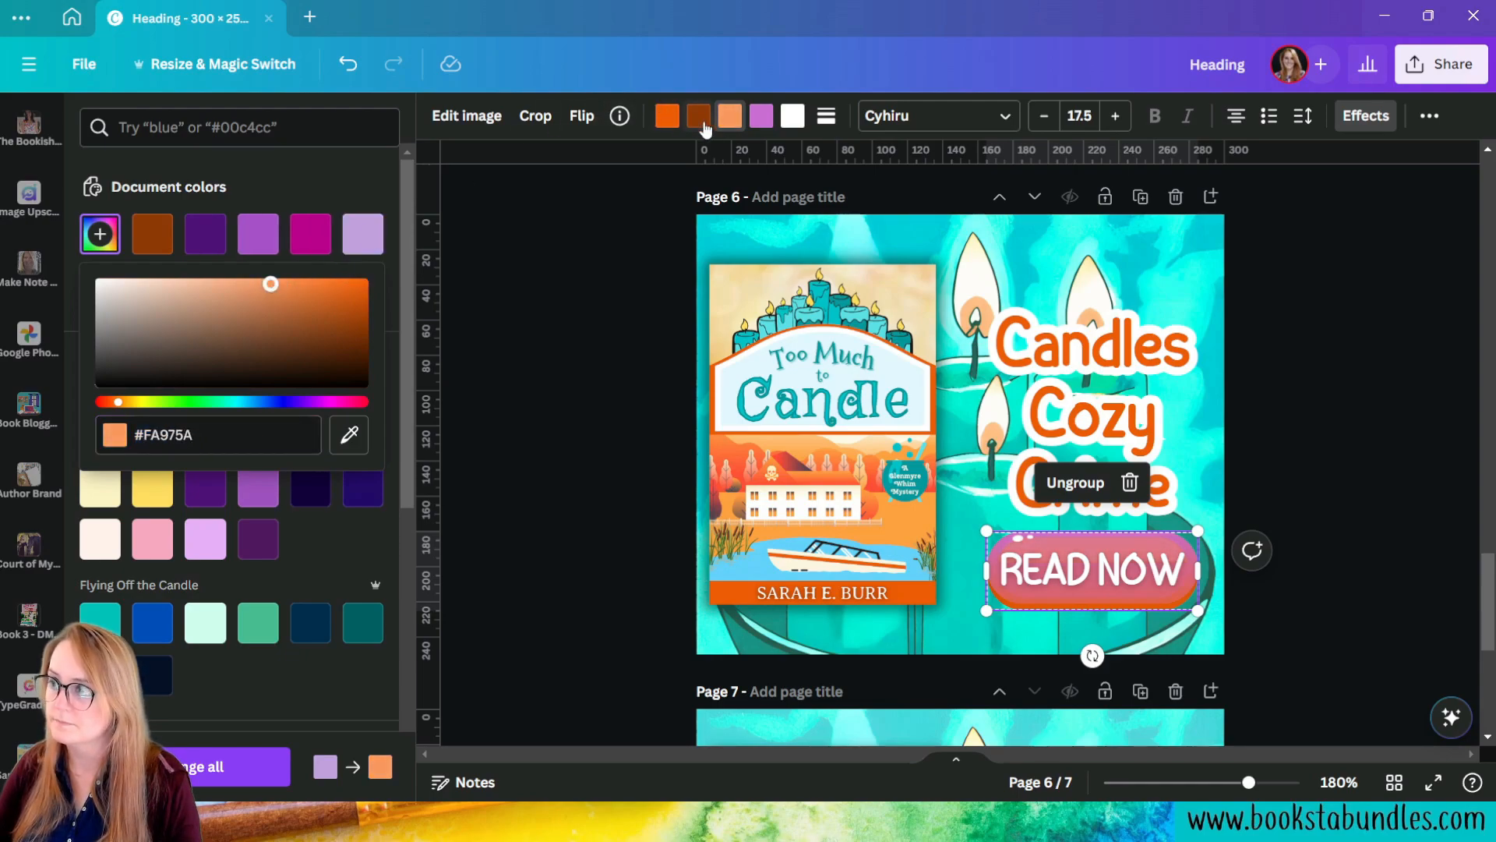
# Step: Change the READ NOW button's fourth, pinkish purple colour to pale peach #FFE4D3
pyautogui.click(761, 116)
pyautogui.click(100, 234)
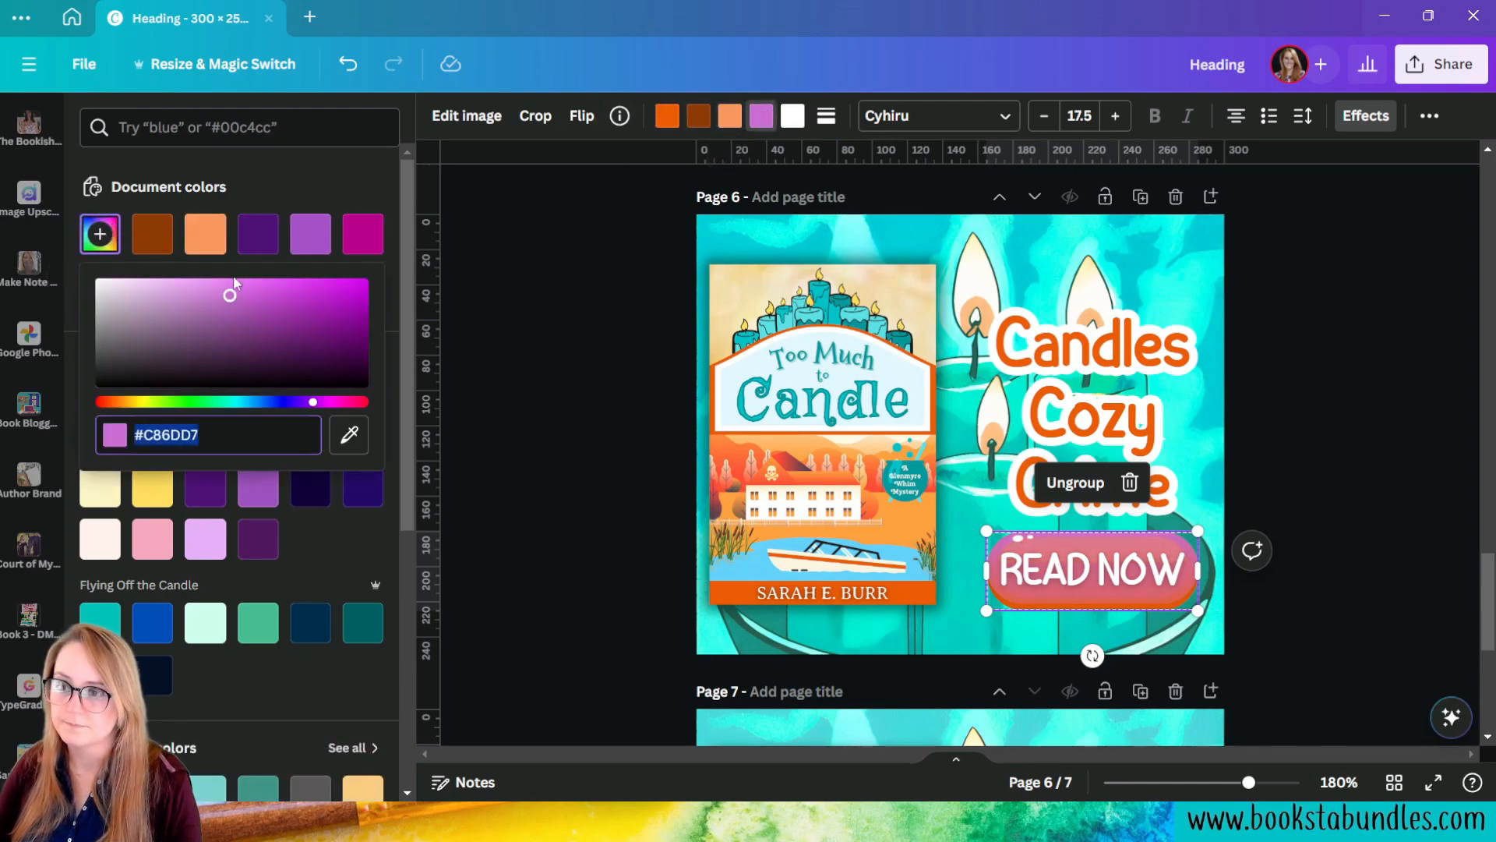
pyautogui.click(205, 234)
pyautogui.click(98, 233)
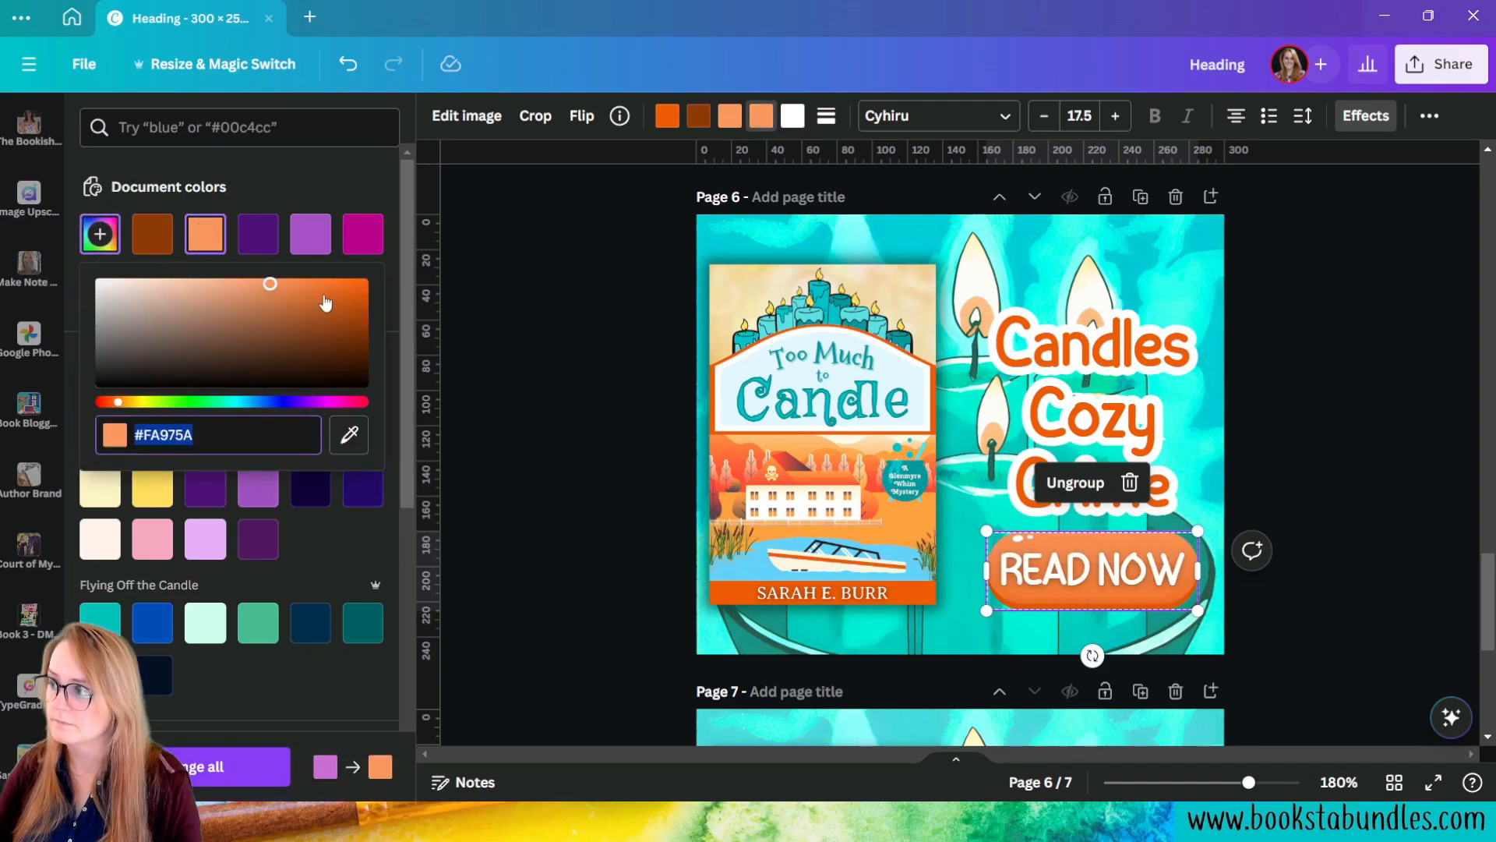
pyautogui.moveTo(274, 288); pyautogui.dragTo(143, 278)
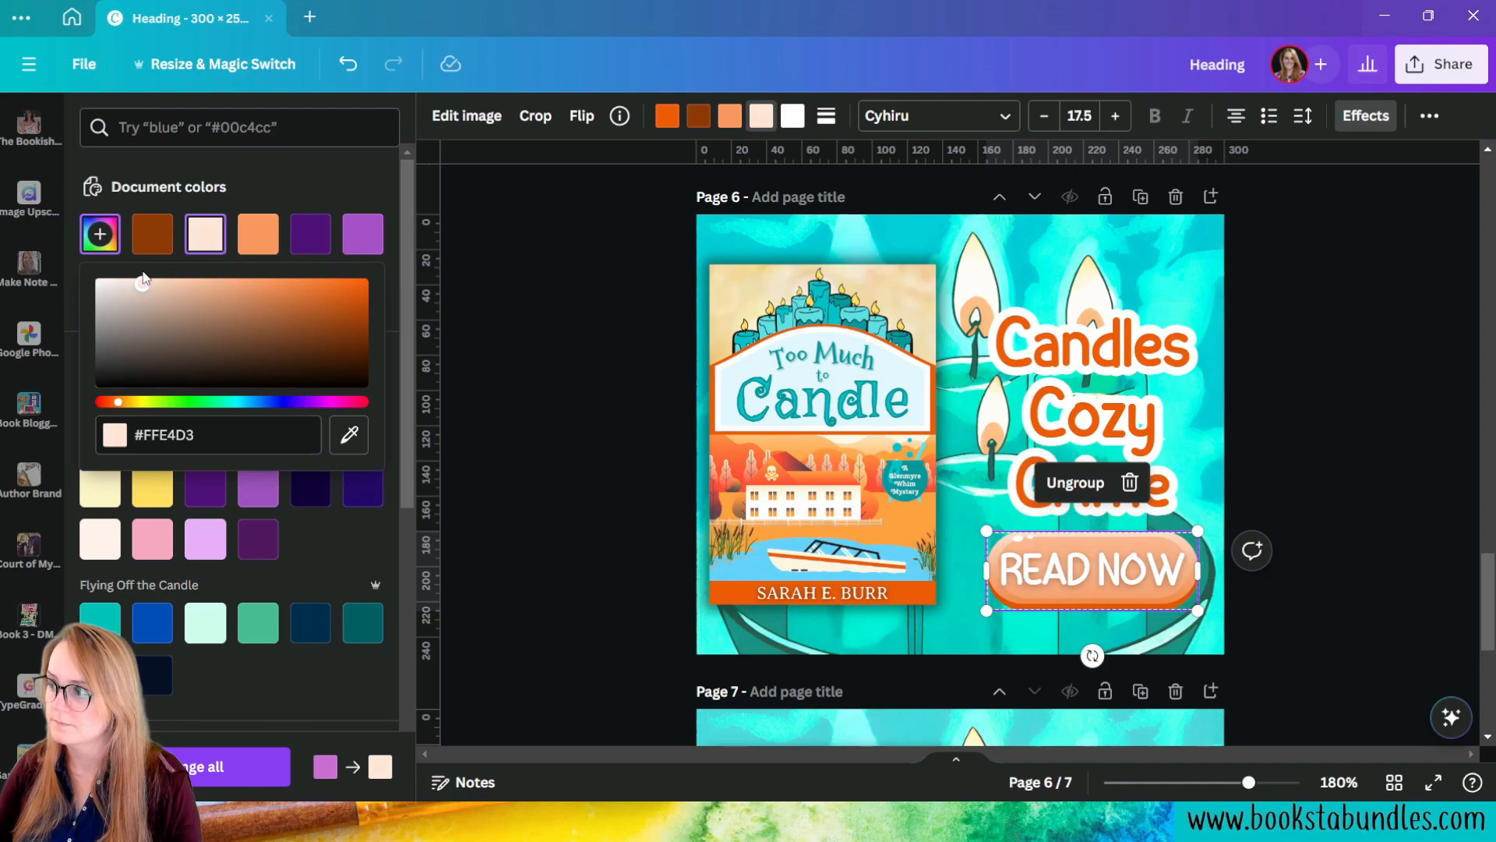
# Step: Try dark green, navy and turquoise palette colours on the READ NOW button text, and set it back to white
pyautogui.click(1121, 577)
pyautogui.click(1077, 572)
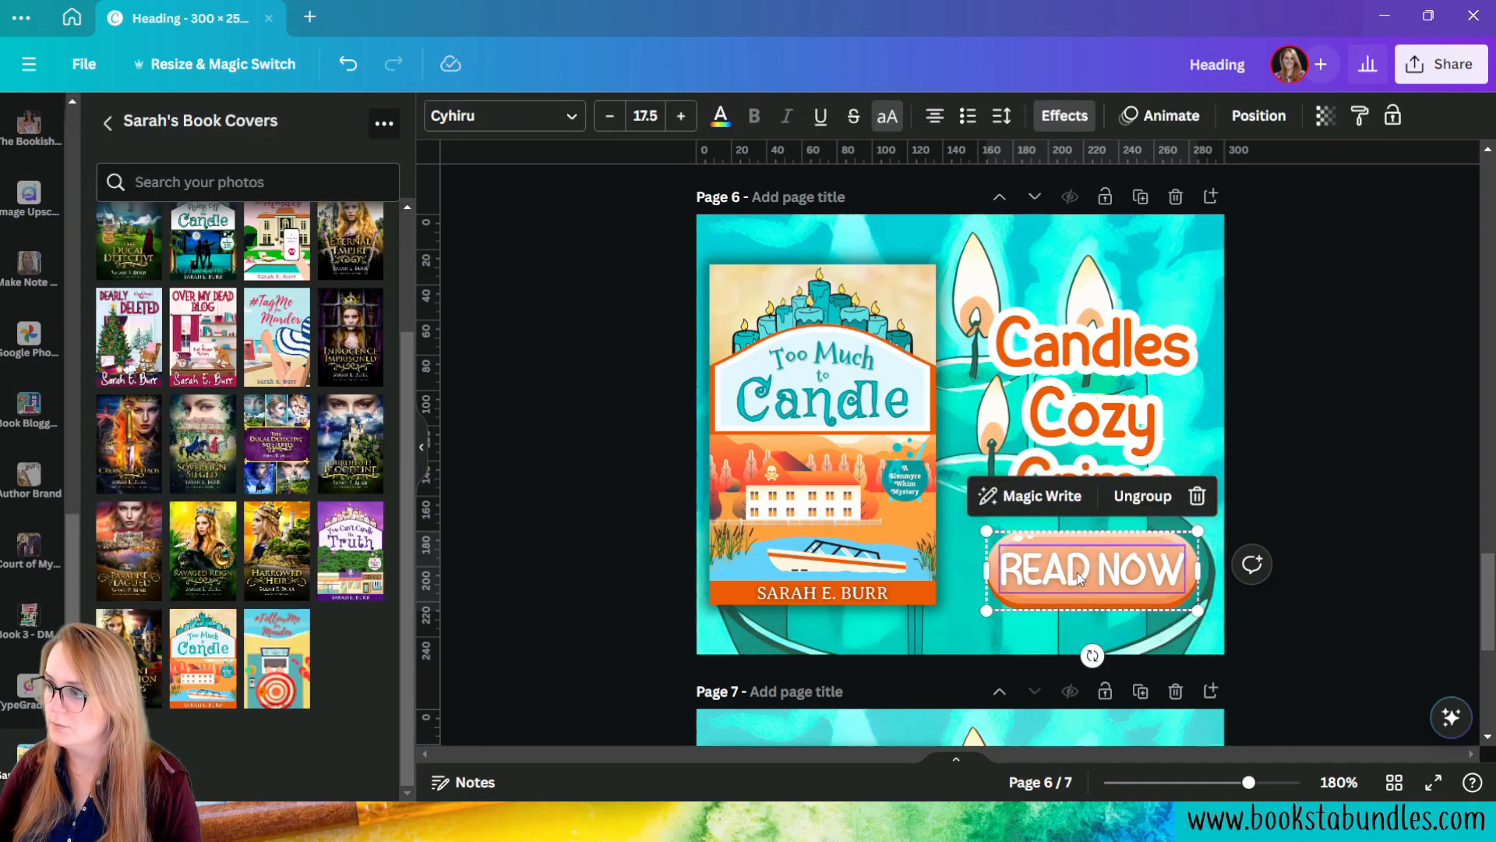
pyautogui.click(721, 117)
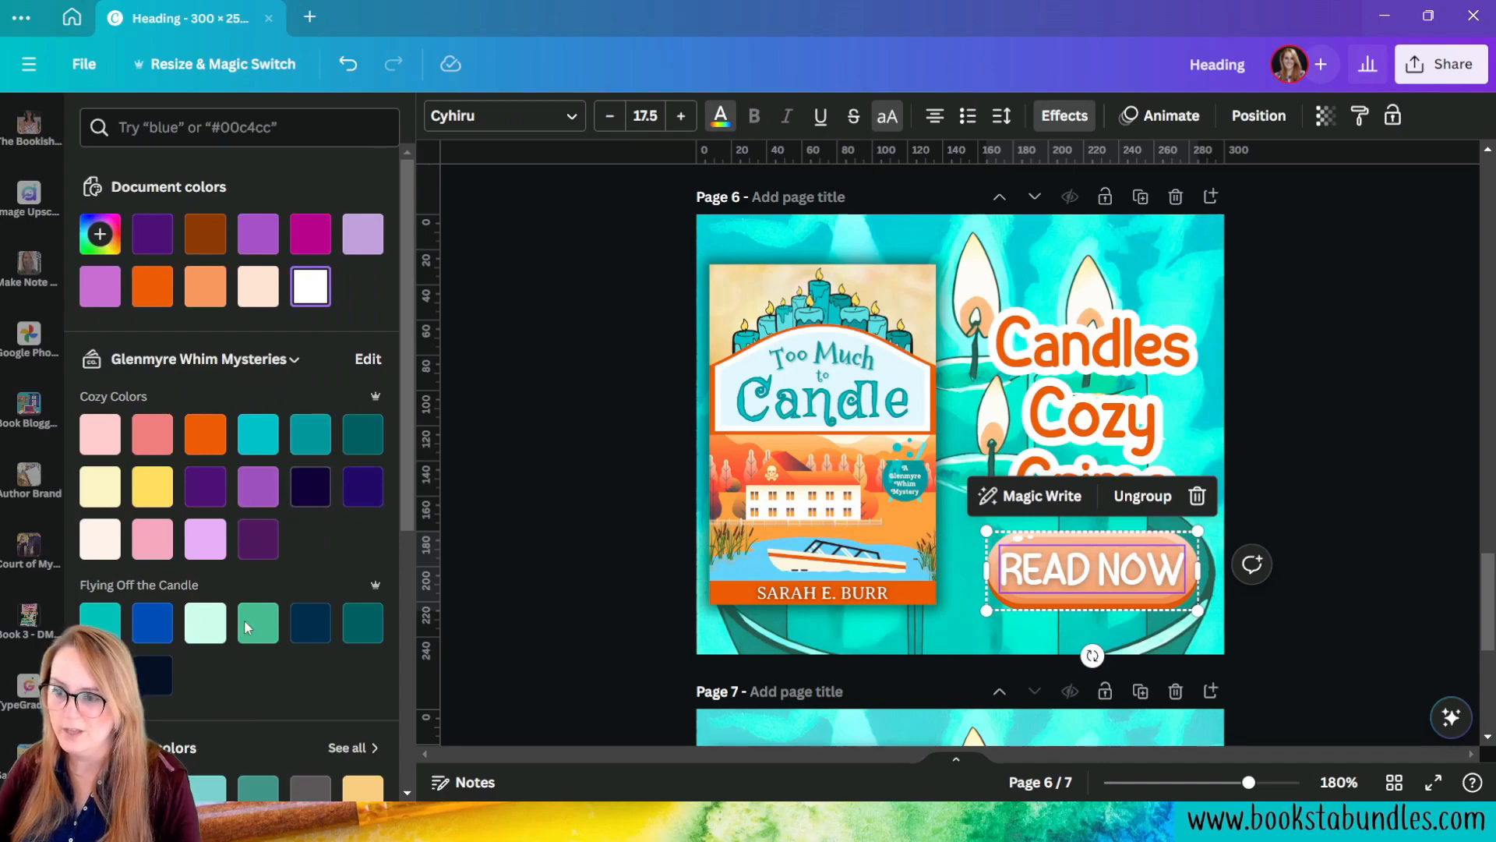
pyautogui.click(100, 675)
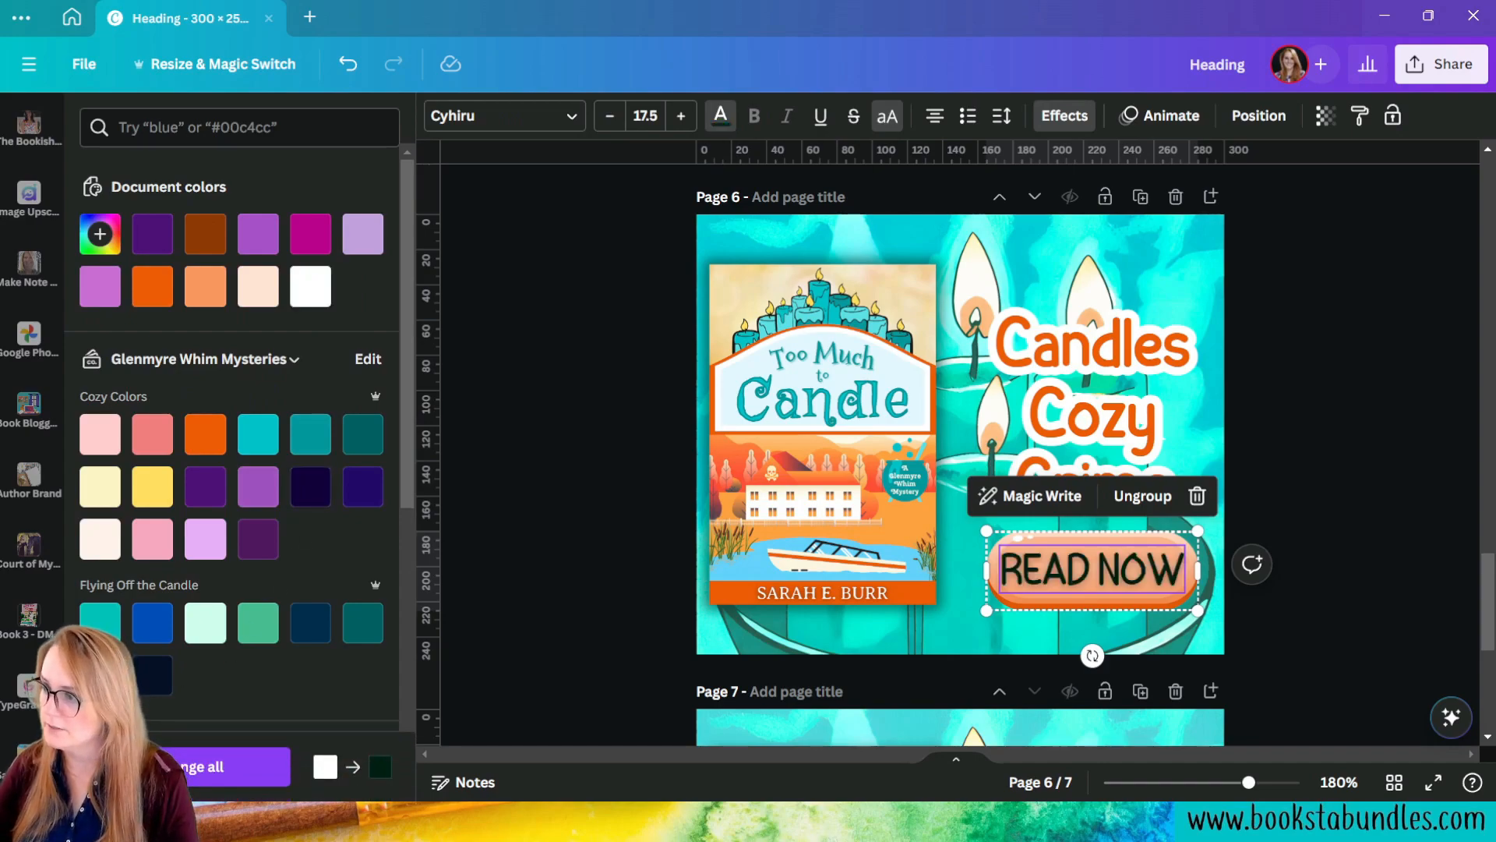
pyautogui.click(312, 622)
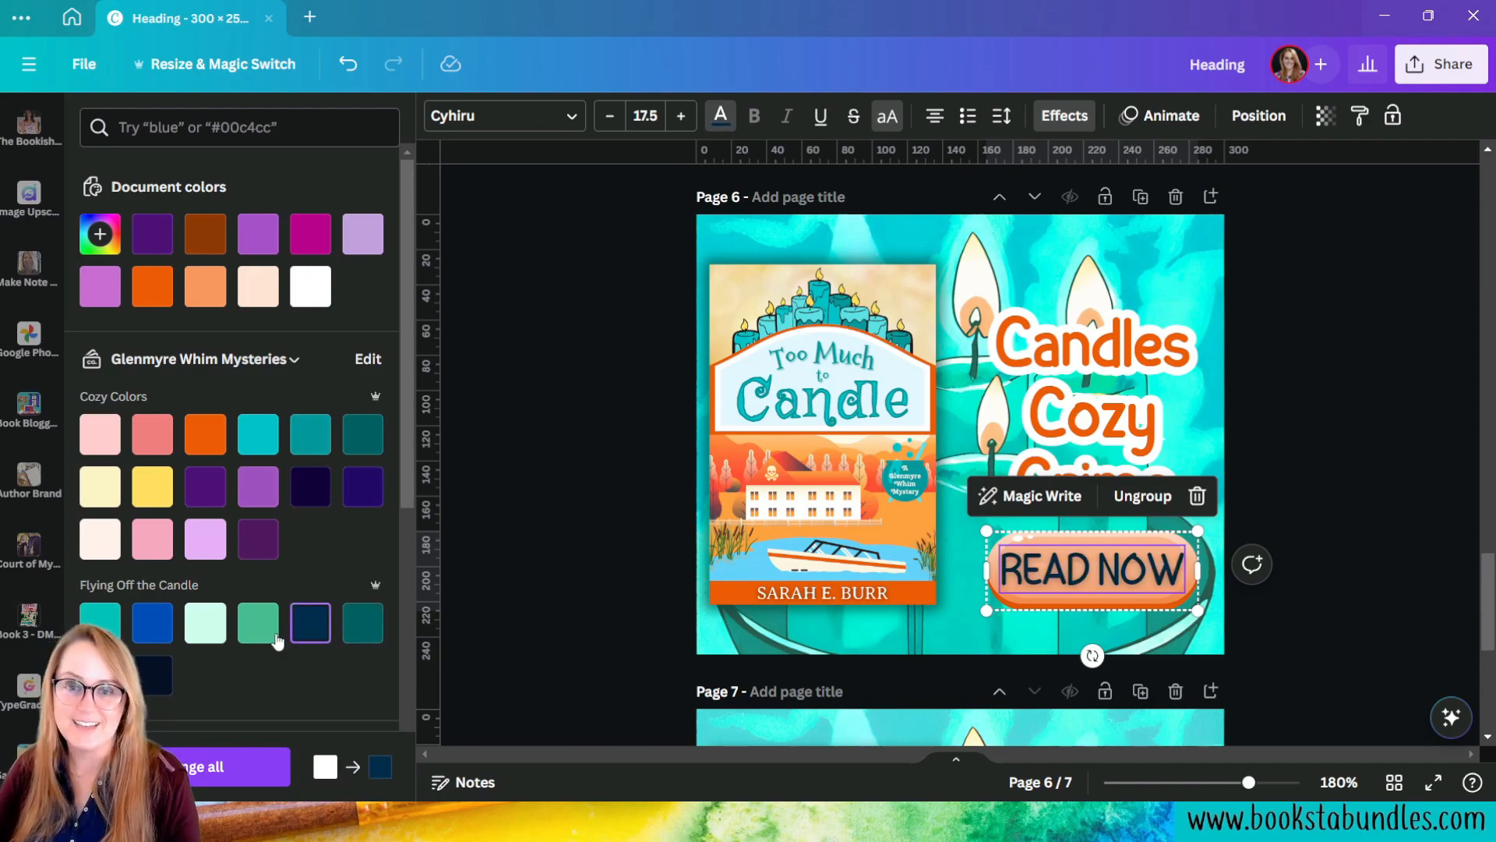
pyautogui.click(308, 486)
pyautogui.click(261, 452)
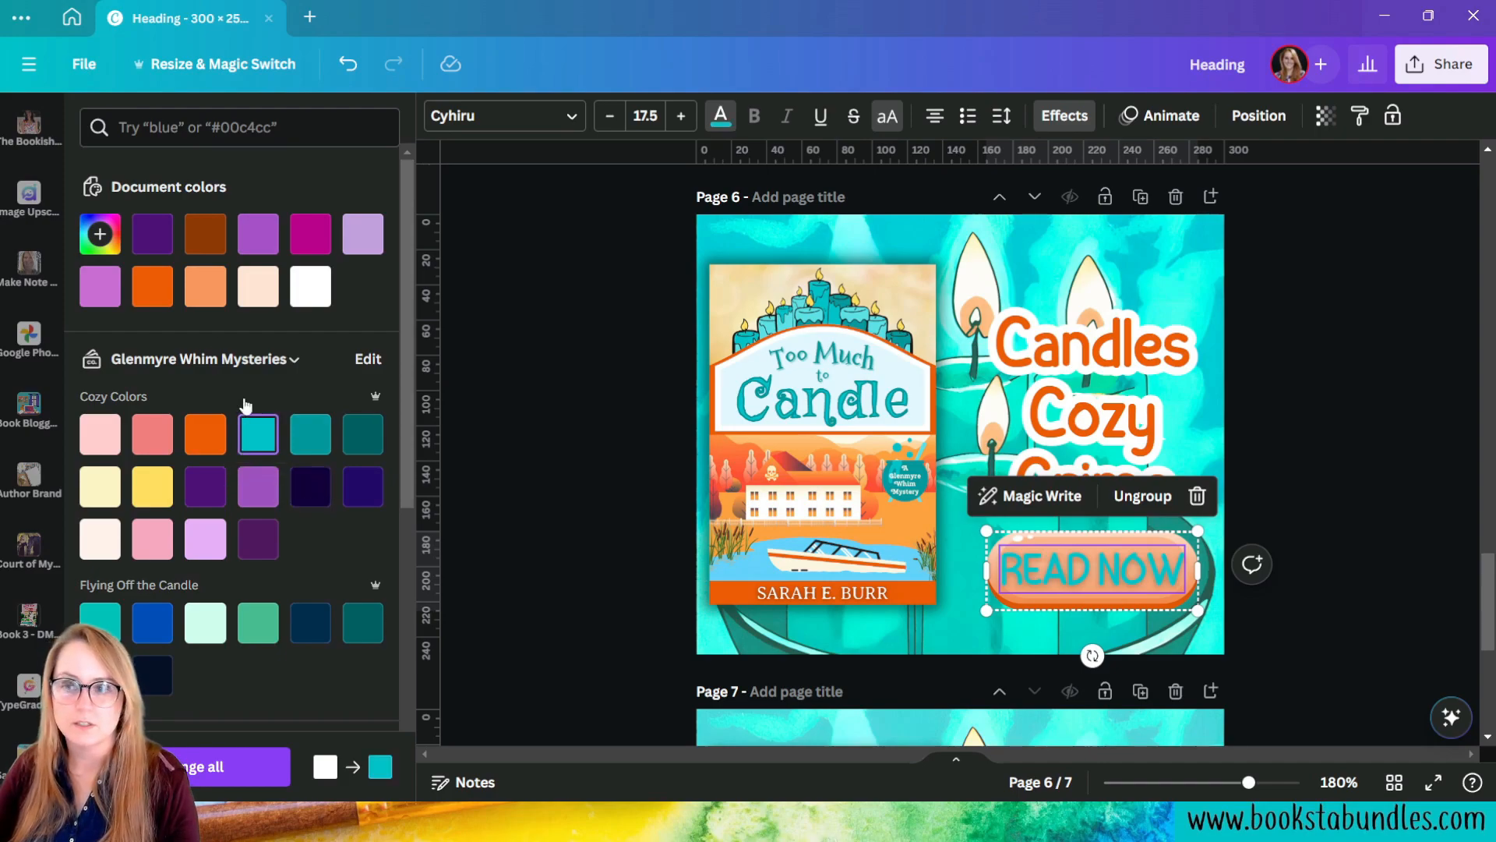
pyautogui.click(312, 290)
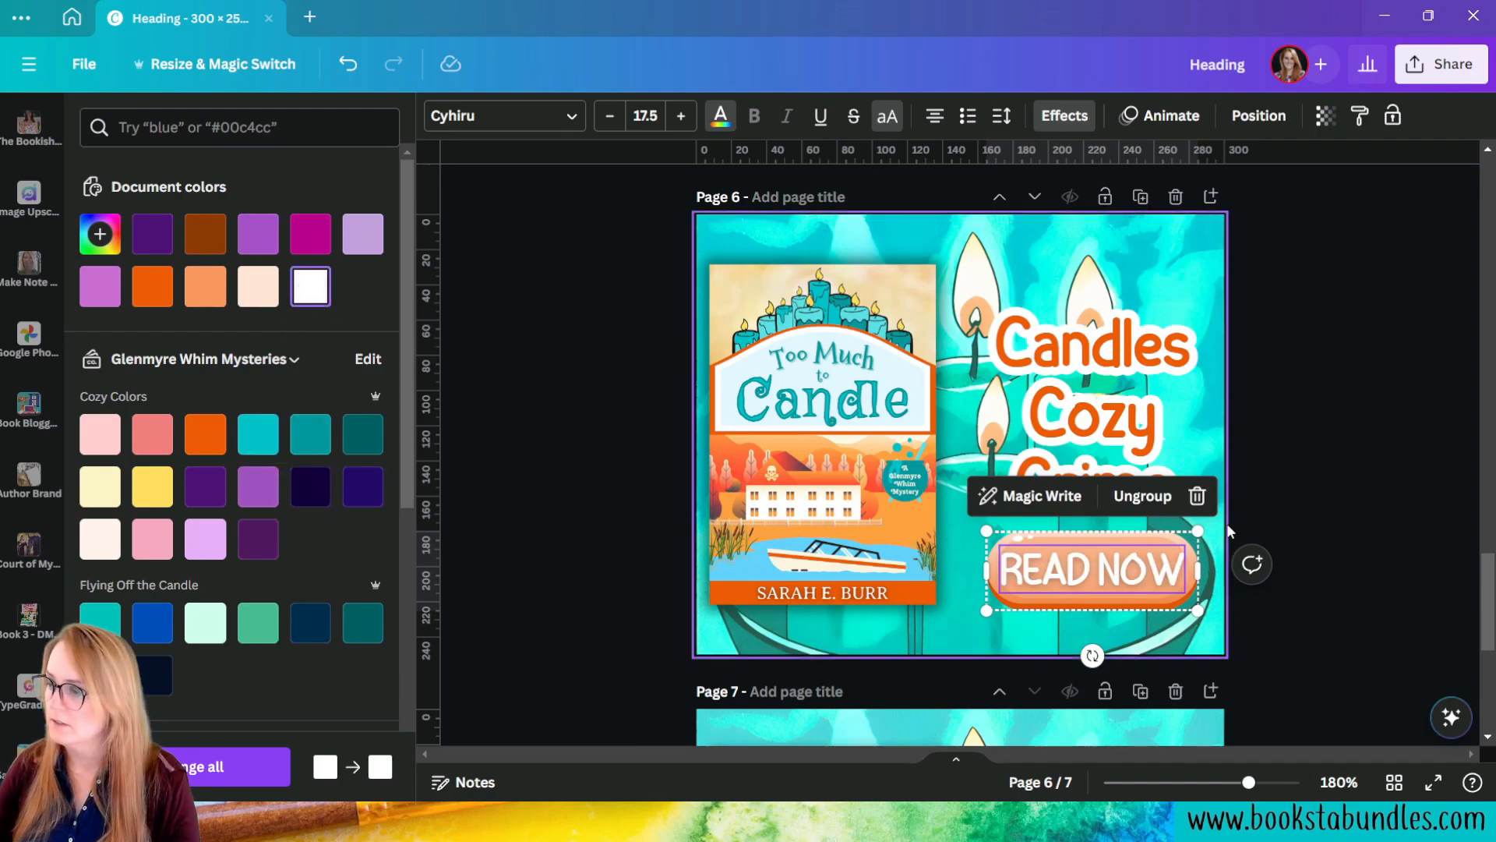
# Step: Apply the Outline effect to the READ NOW text with orange #ED5B00 and a thickness of 141
pyautogui.click(1079, 115)
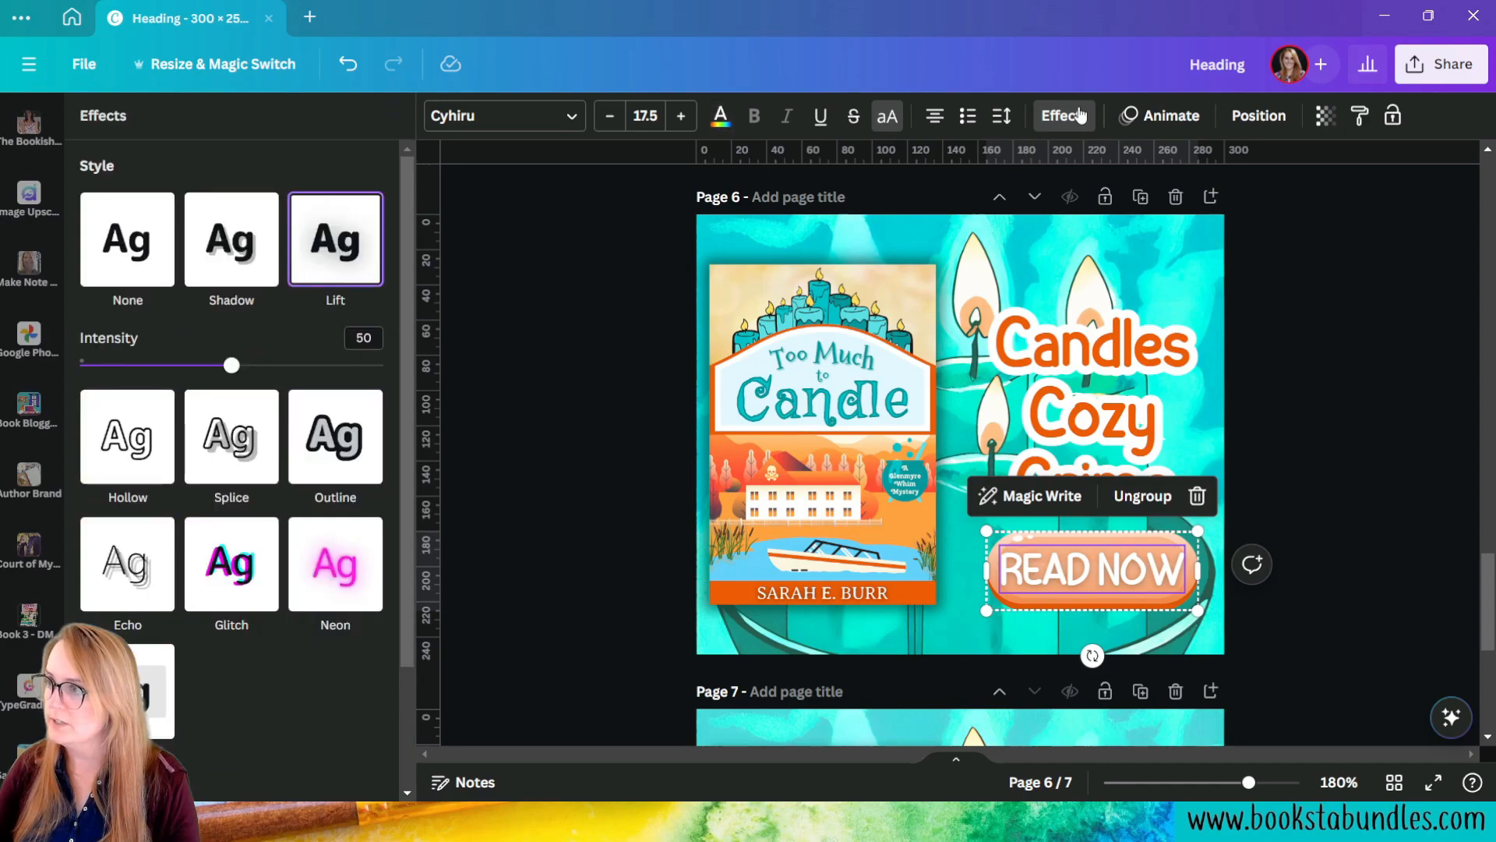
pyautogui.click(338, 444)
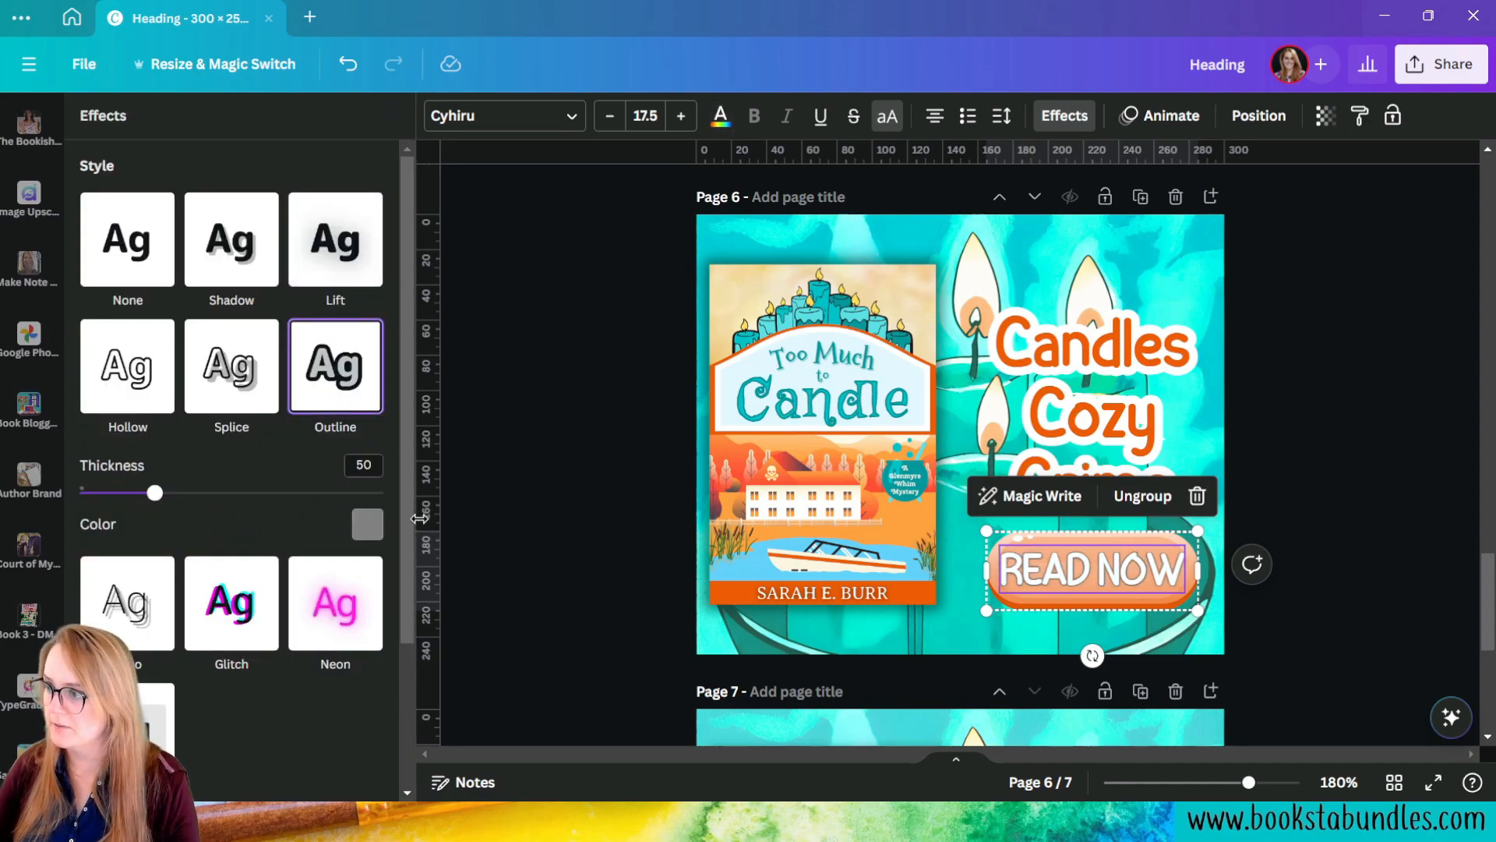
pyautogui.click(365, 525)
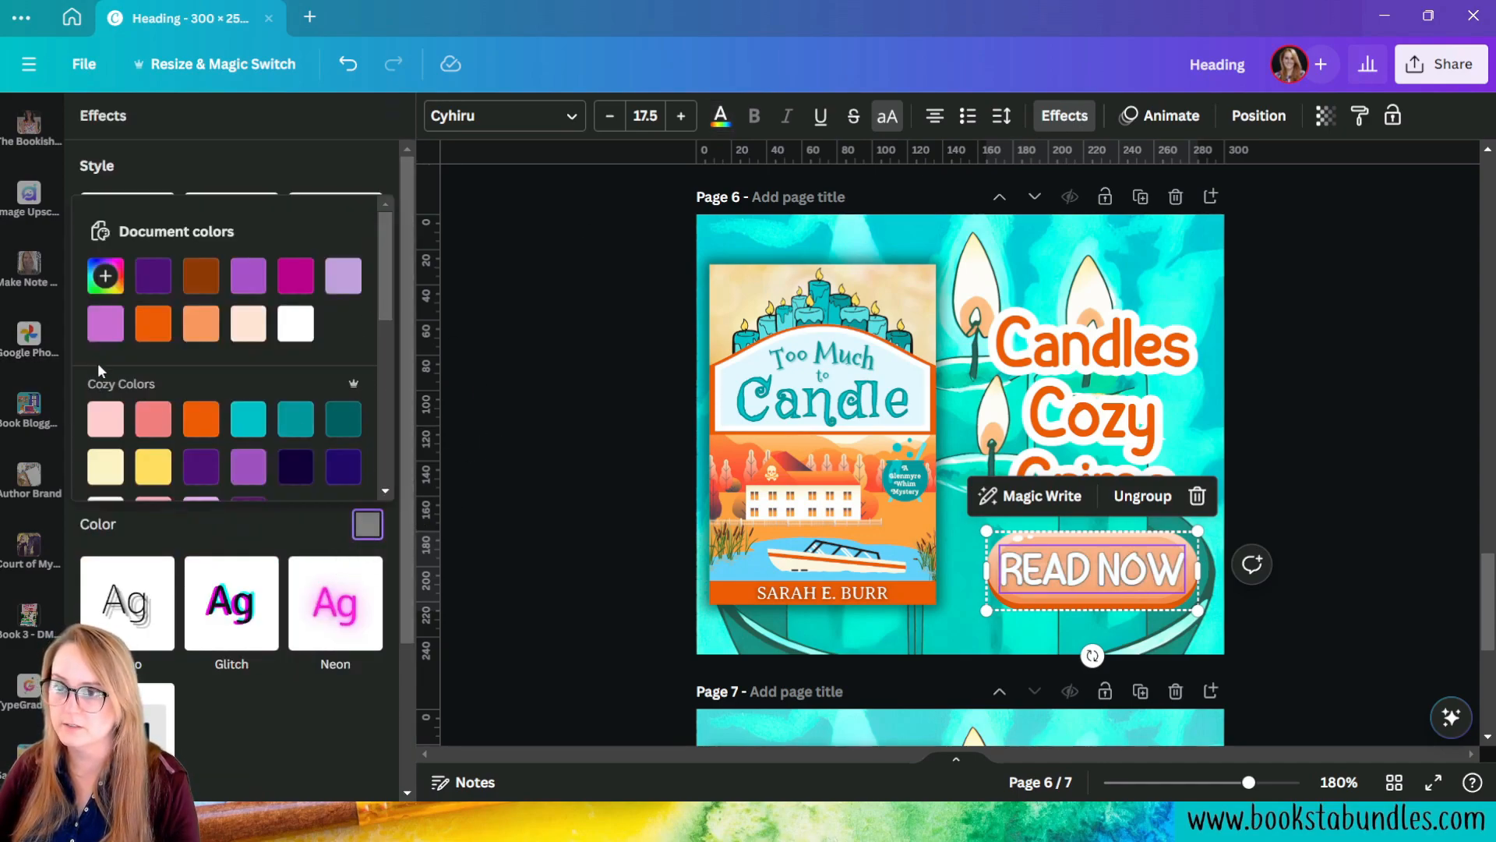
pyautogui.click(152, 323)
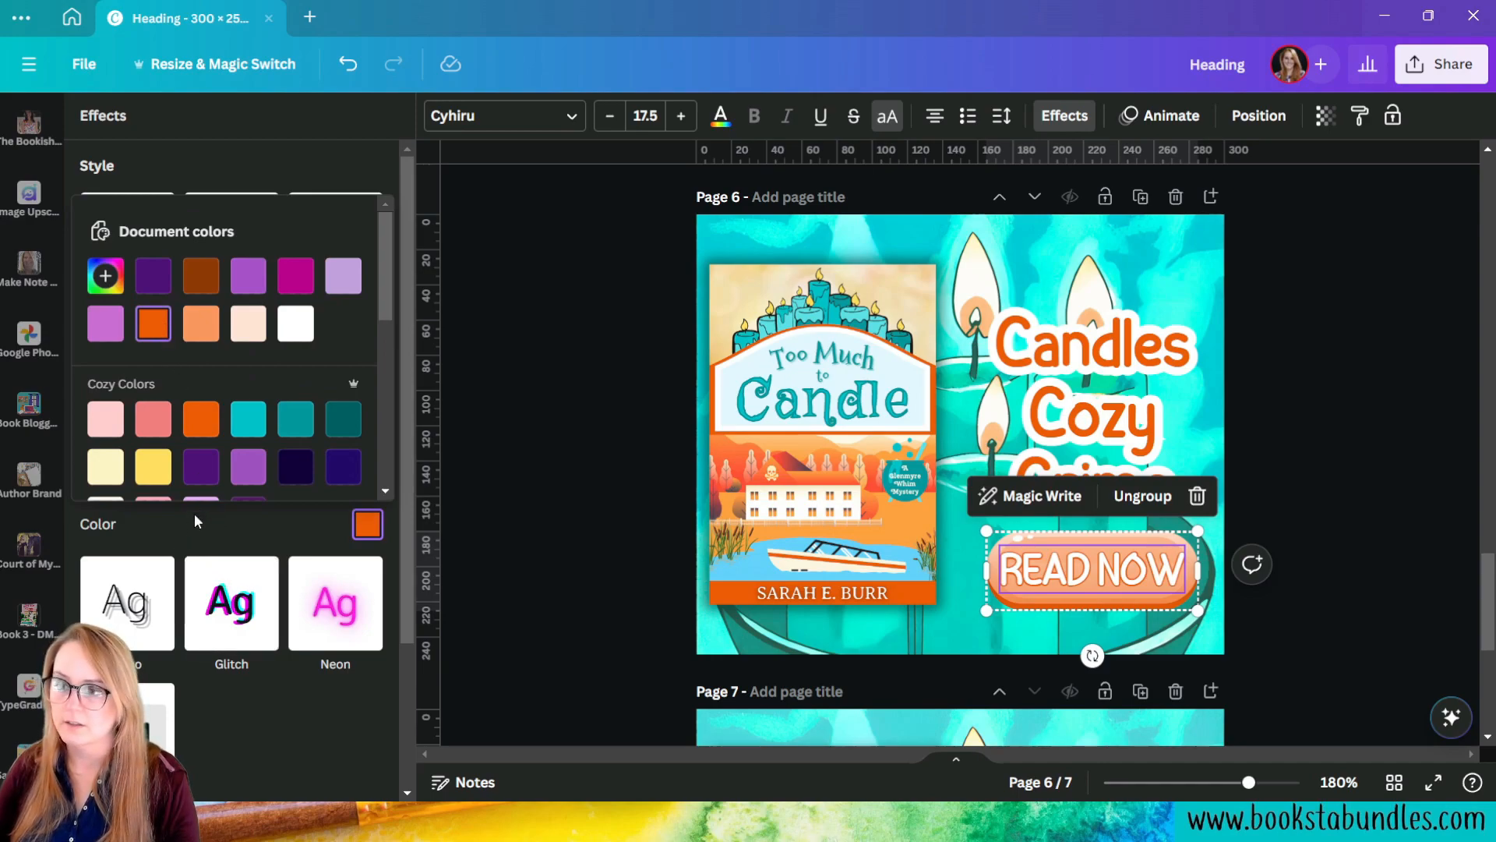
pyautogui.click(148, 512)
pyautogui.moveTo(150, 513); pyautogui.dragTo(295, 518)
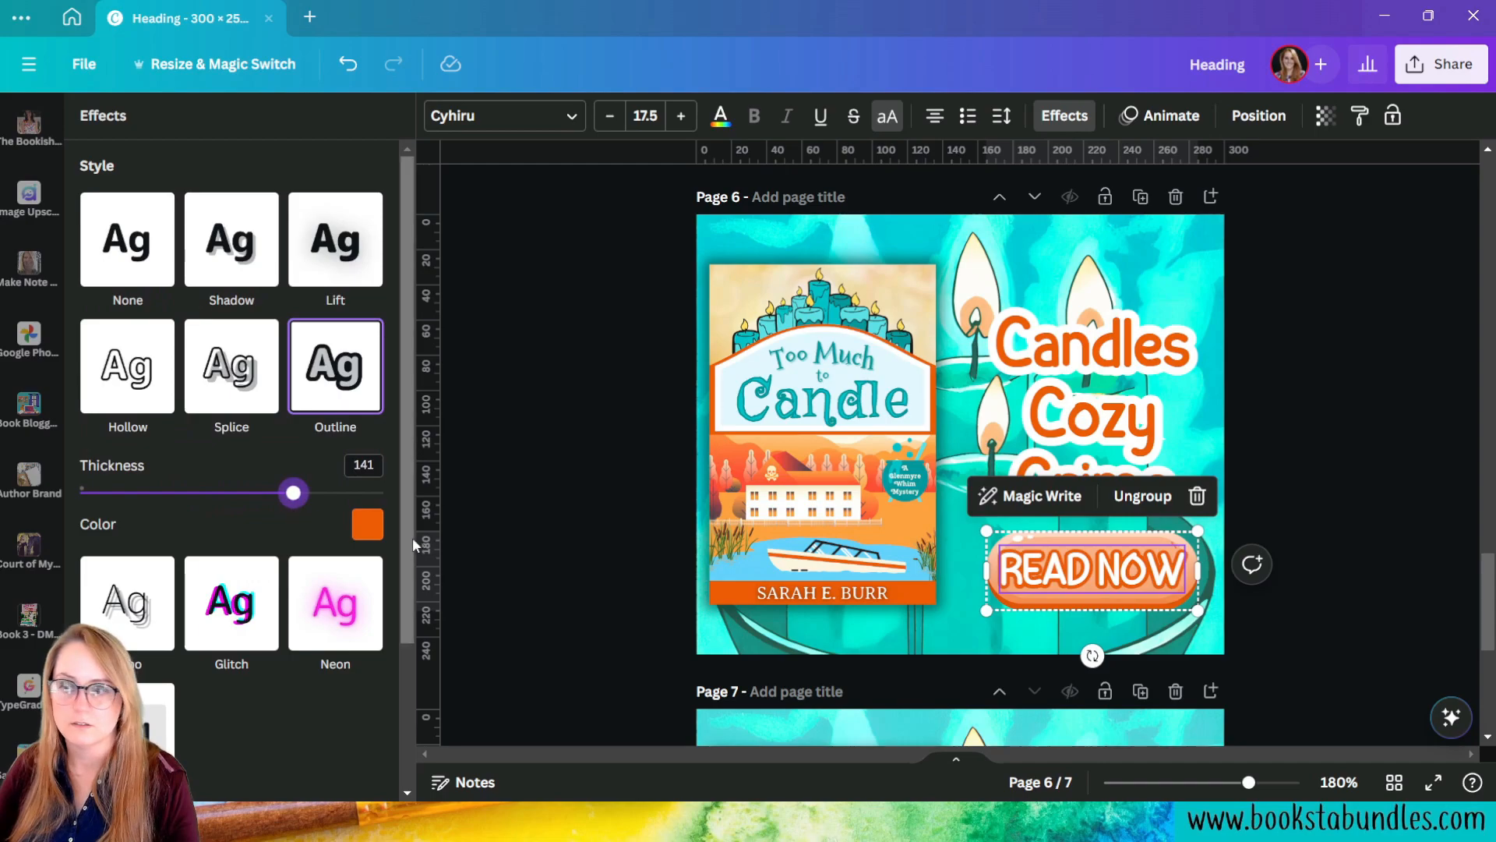
# Step: Darken the READ NOW text's outline colour to a deeper brownish orange and deselect the text
pyautogui.click(367, 524)
pyautogui.click(95, 274)
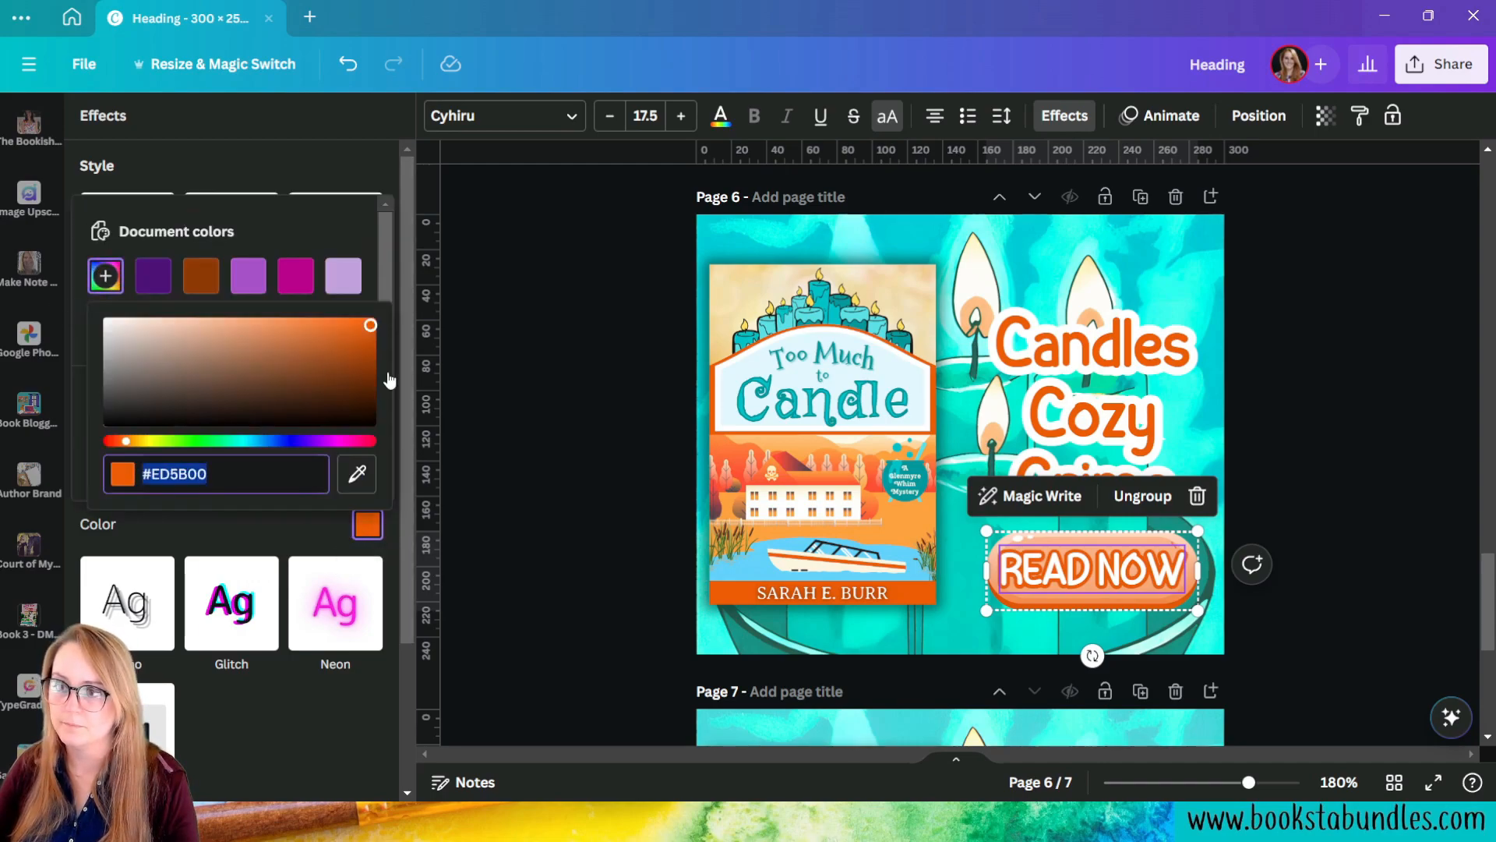
pyautogui.moveTo(367, 327); pyautogui.dragTo(397, 357)
pyautogui.click(1399, 636)
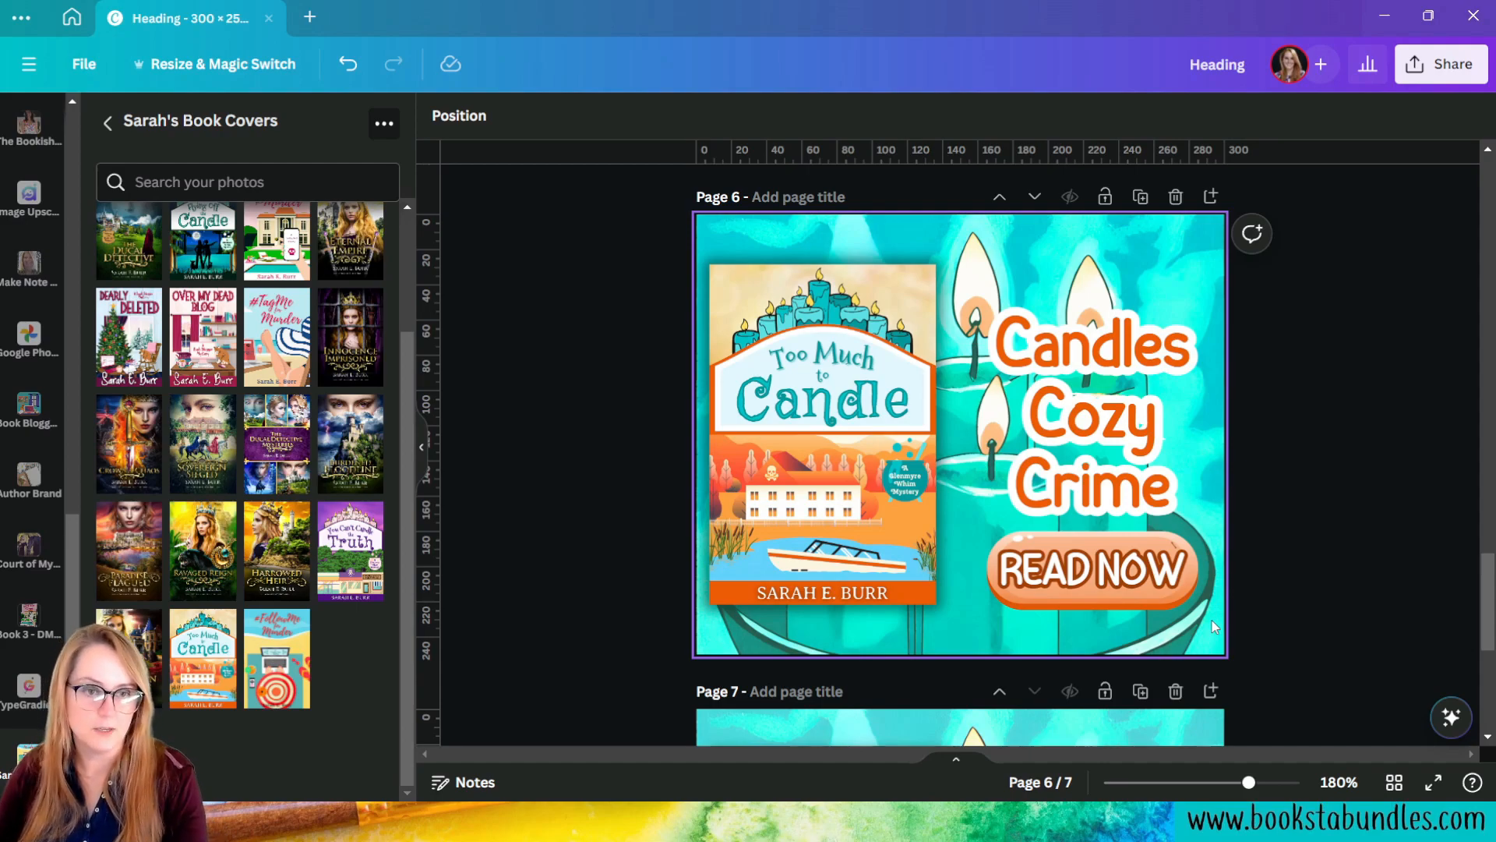
# Step: Compare the purple "You Can't Candle the Truth" ad on page 5 with the orange "Too Much to Candle" ad on page 6
pyautogui.scroll(5, 1278, 483)
pyautogui.scroll(-3, 1267, 545)
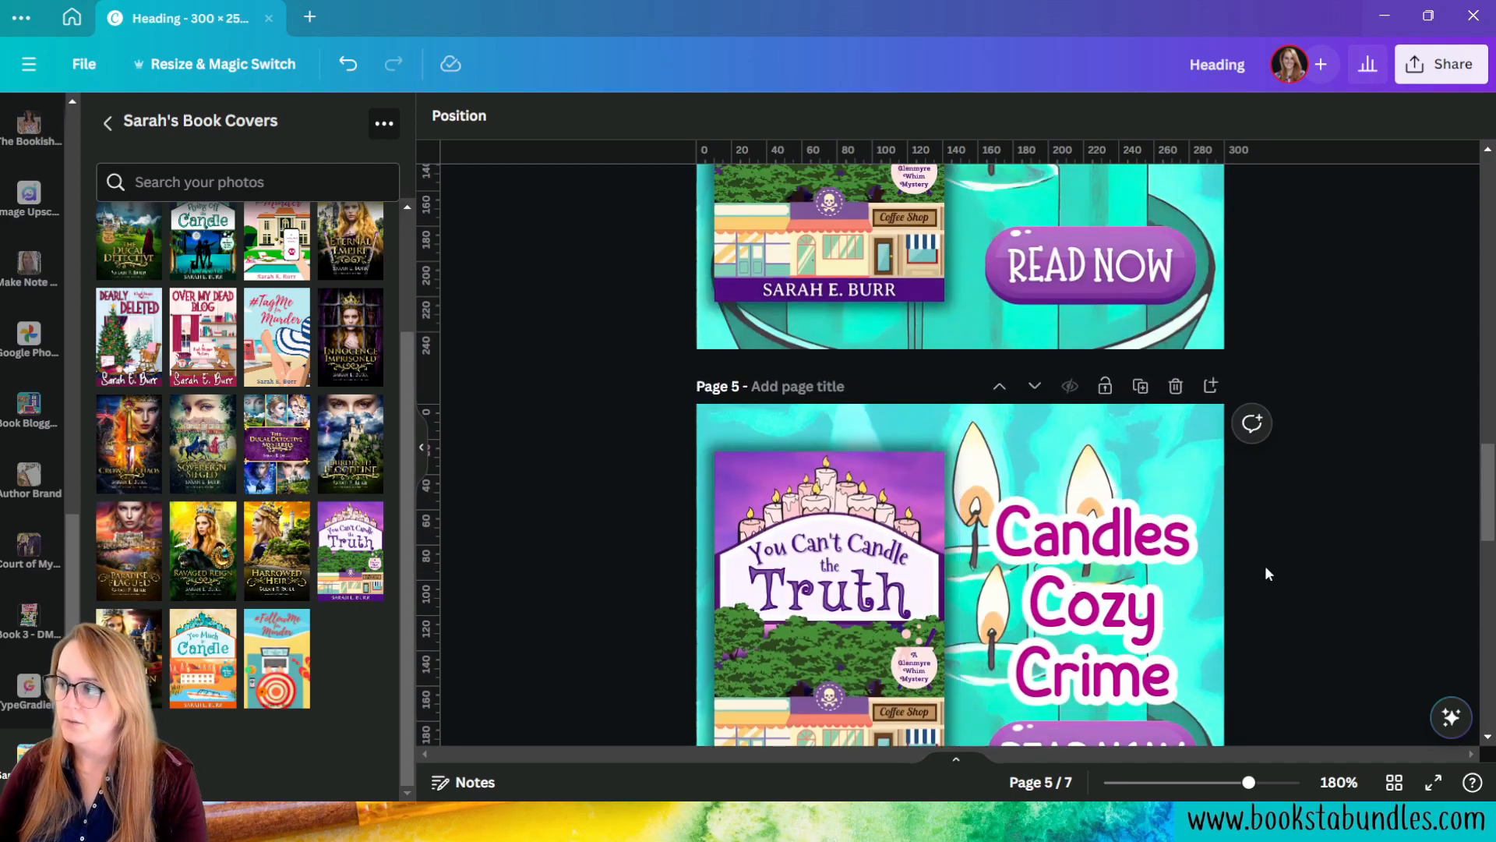
pyautogui.scroll(1, 1269, 530)
pyautogui.scroll(-3, 1268, 509)
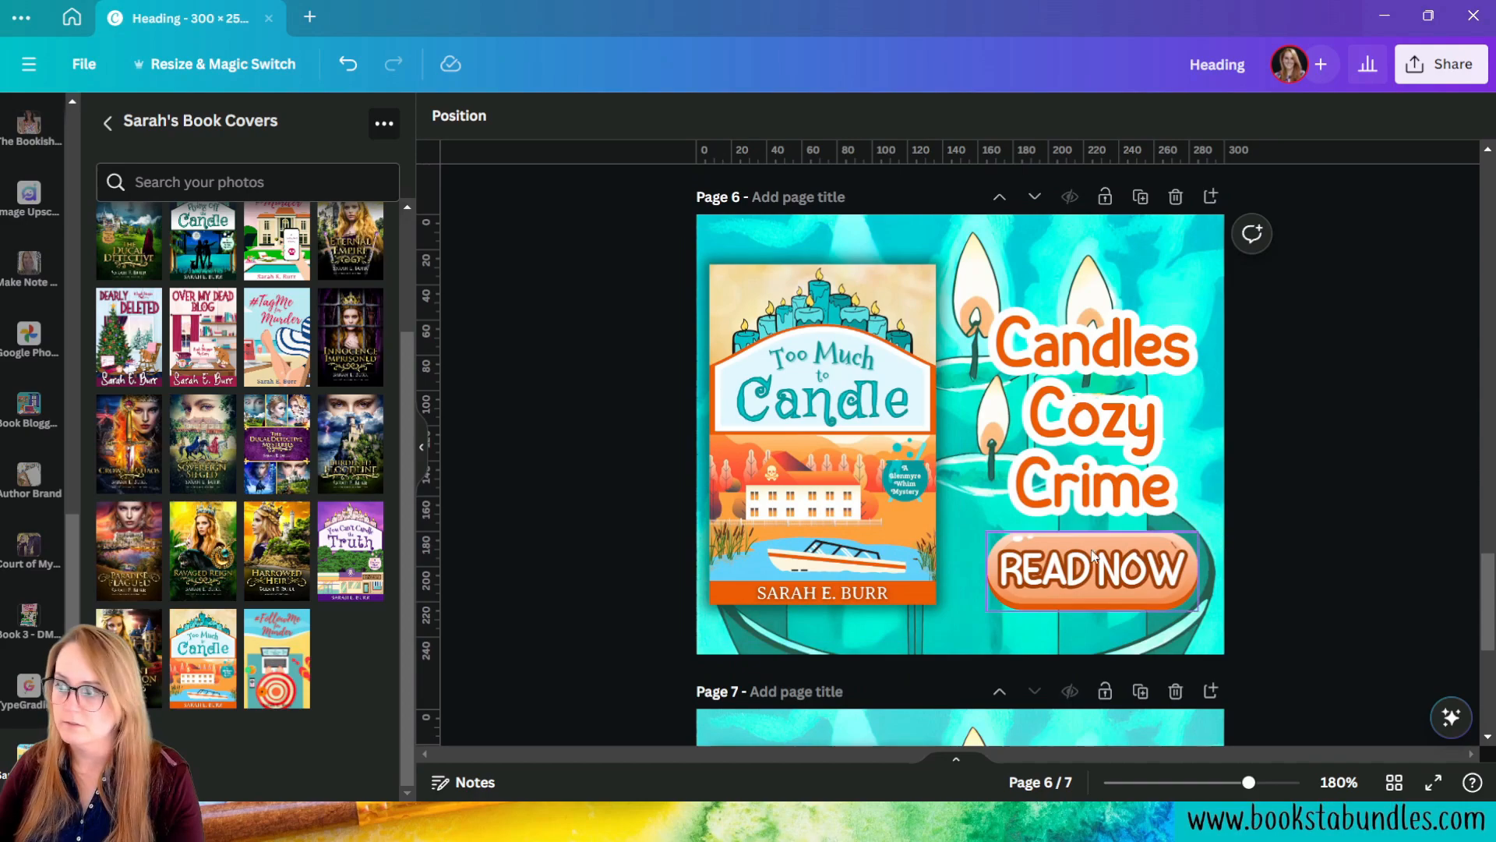
pyautogui.scroll(3, 1103, 380)
pyautogui.scroll(1, 1103, 380)
pyautogui.scroll(-3, 1130, 468)
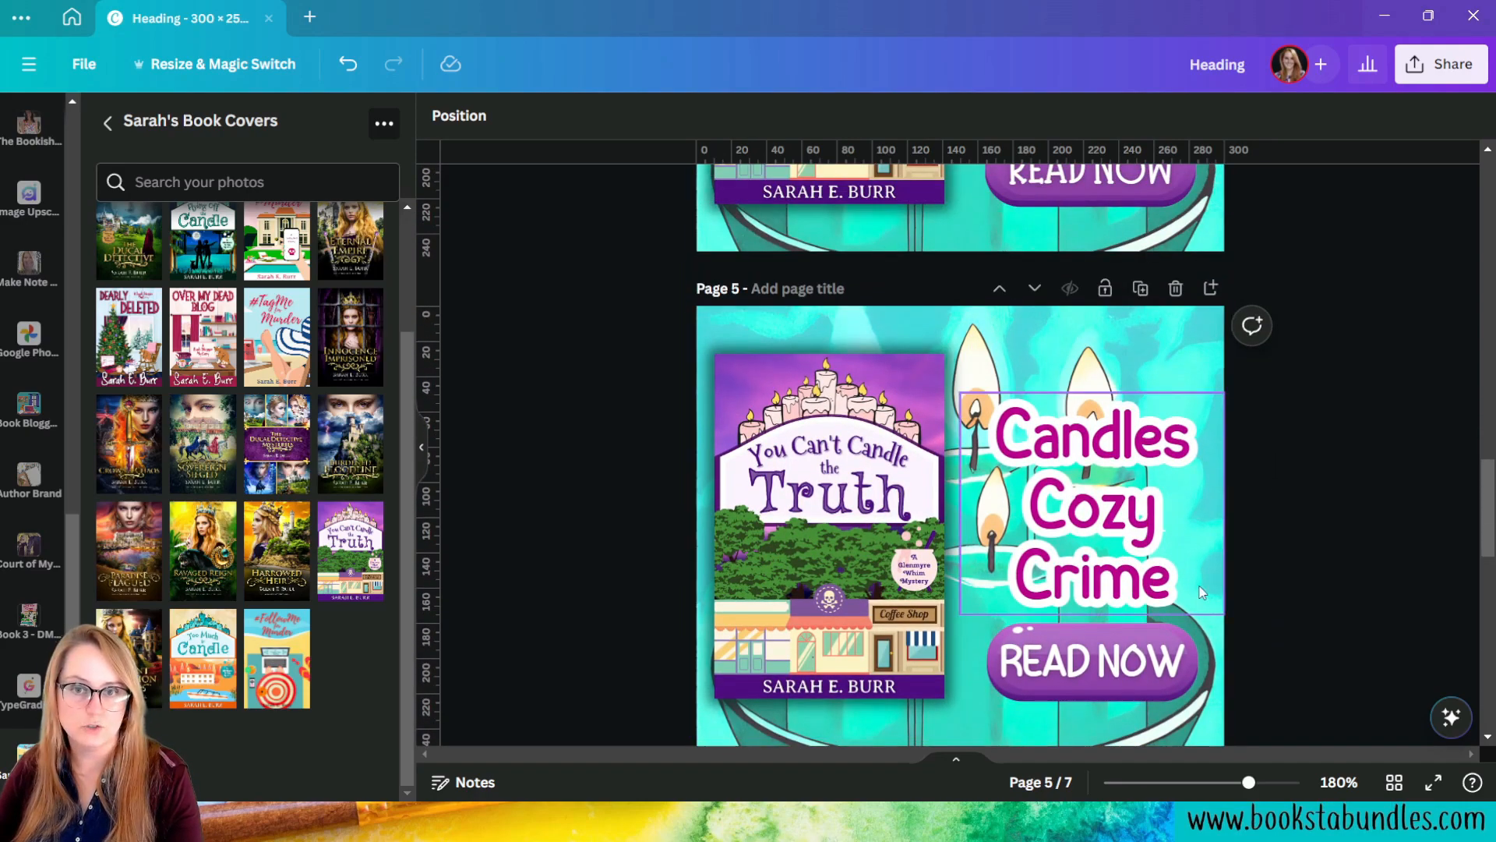
pyautogui.scroll(1, 1162, 546)
pyautogui.scroll(-3, 1130, 534)
pyautogui.scroll(2, 1092, 497)
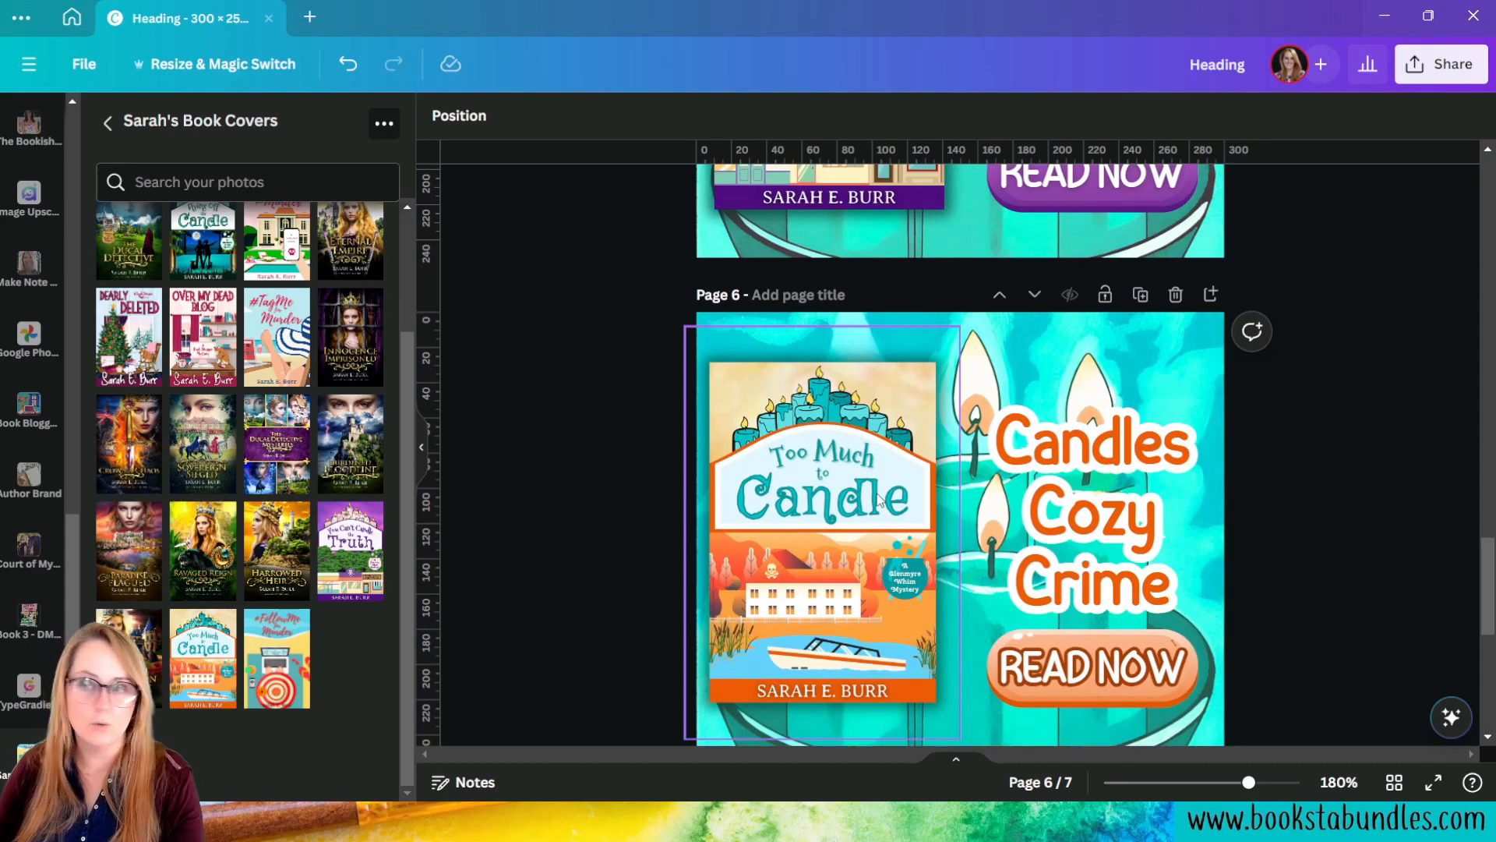
# Step: Review the design's download options for file type, size and page selection, and close them without downloading
pyautogui.click(1411, 82)
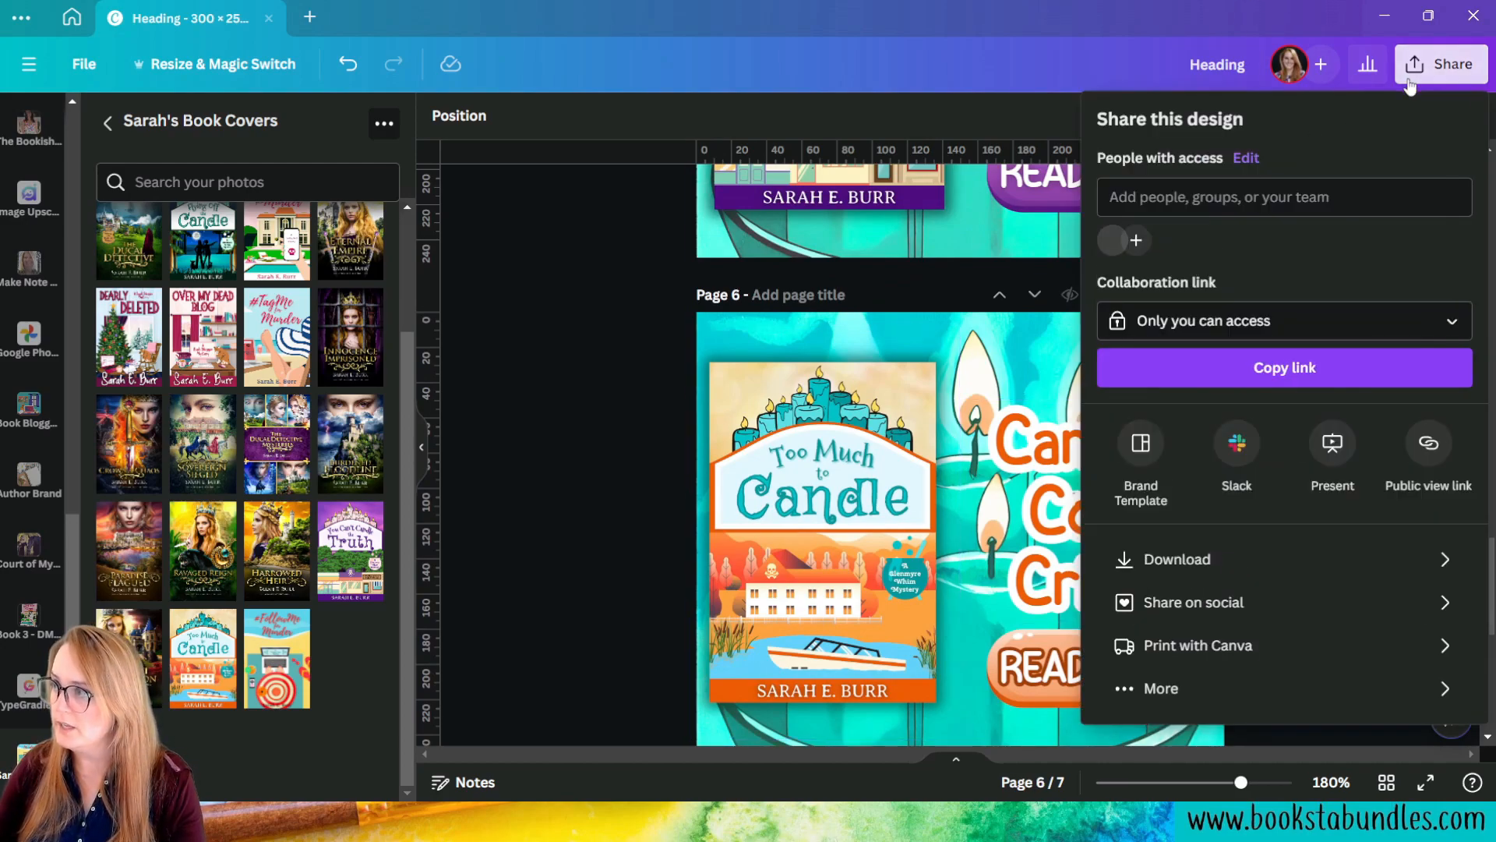
pyautogui.click(1273, 558)
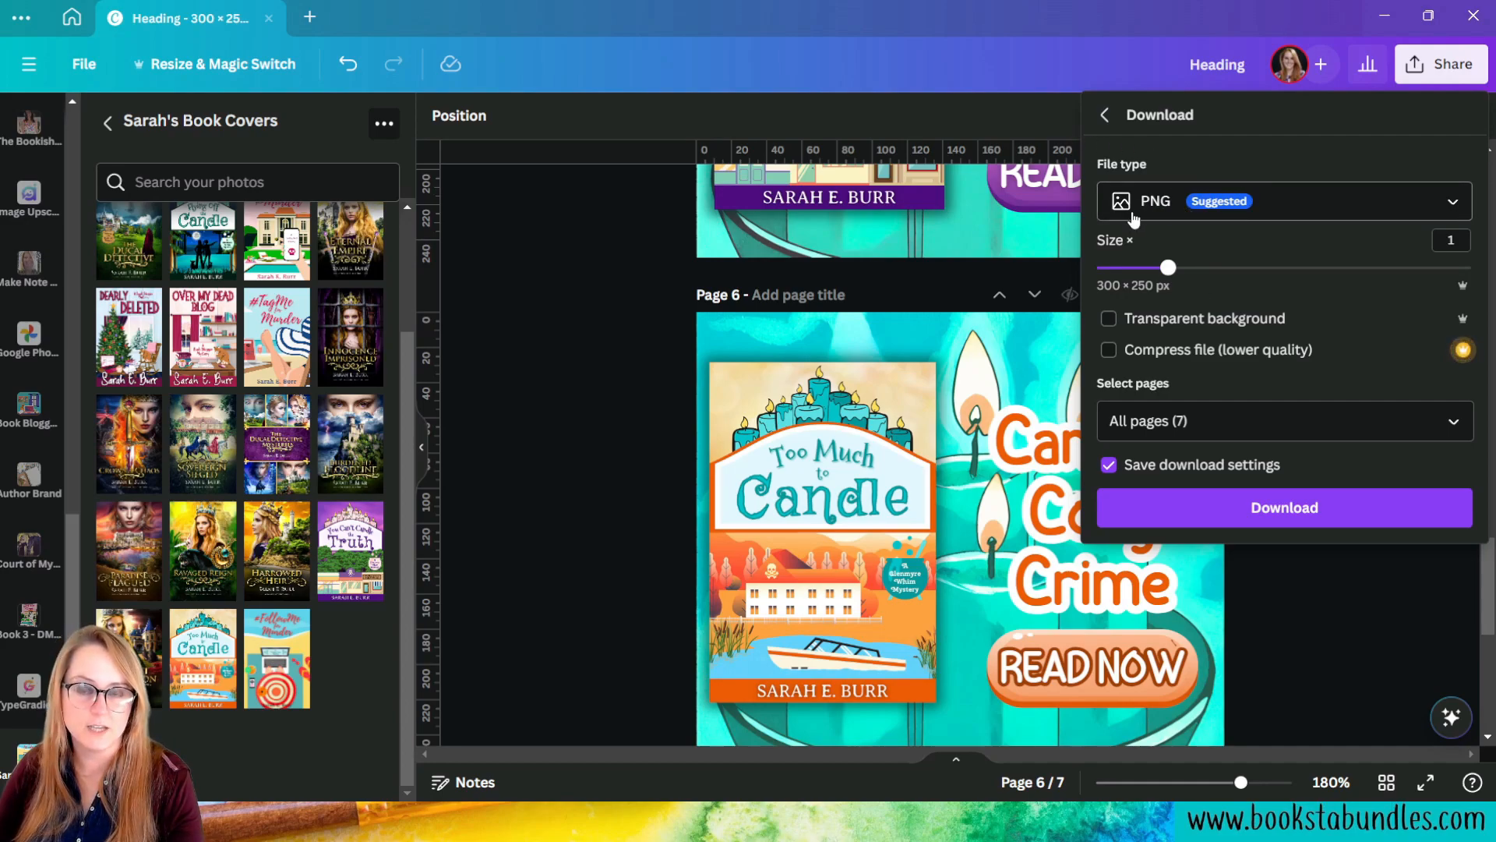
pyautogui.click(1461, 70)
pyautogui.click(586, 541)
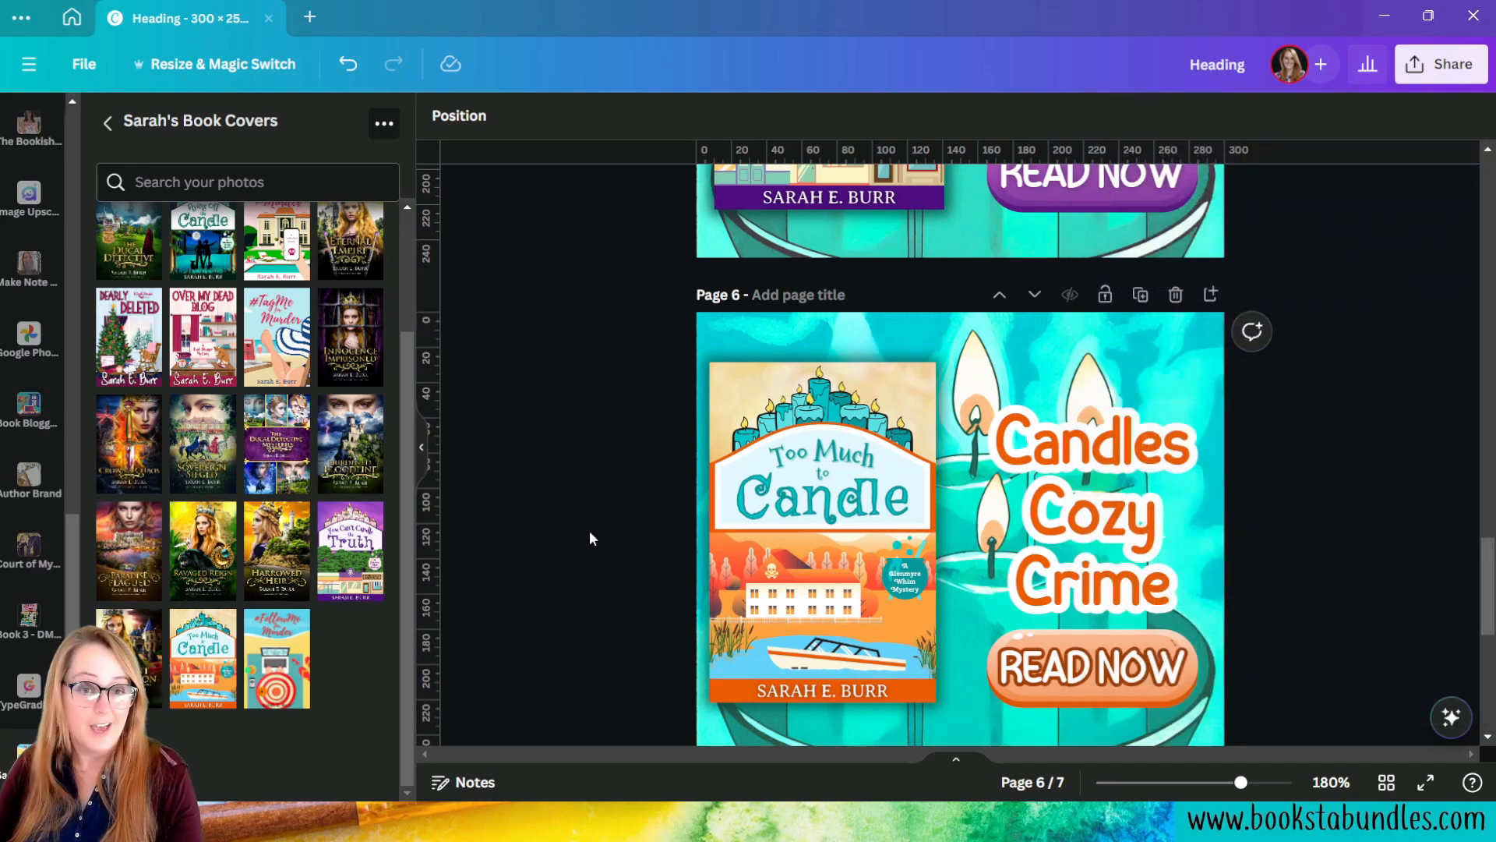